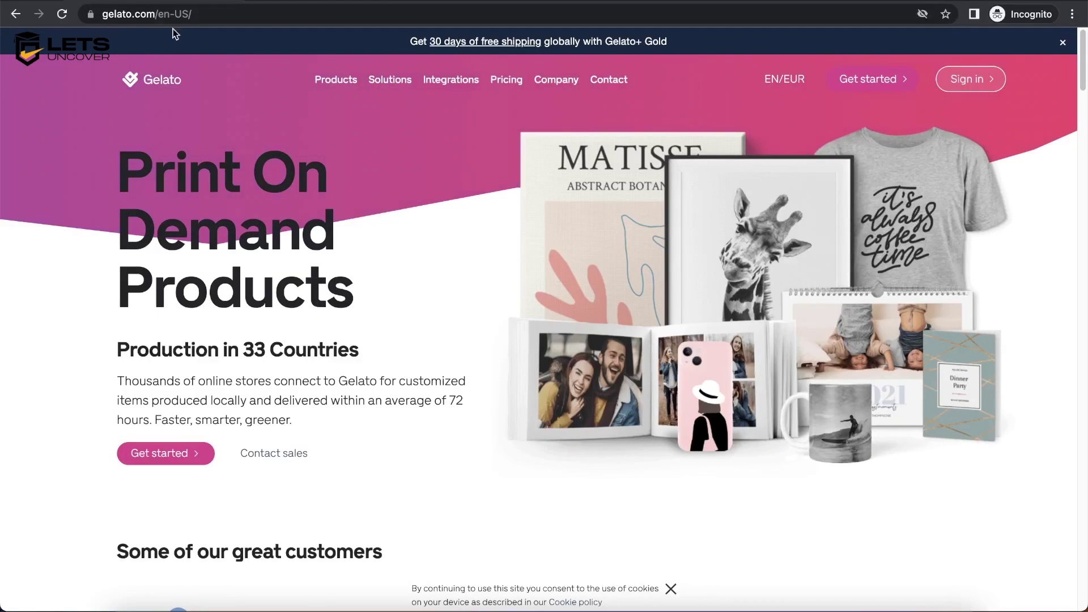
Examine the Gelato homepage's web address, Print On Demand Products headline, Production in 33 Countries tagline and customer logos.
{"action": "left_click_drag", "start_coordinate": [120, 20], "coordinate": [230, 24]}
{"action": "left_click", "coordinate": [437, 243]}
{"action": "left_click_drag", "start_coordinate": [118, 170], "coordinate": [347, 281]}
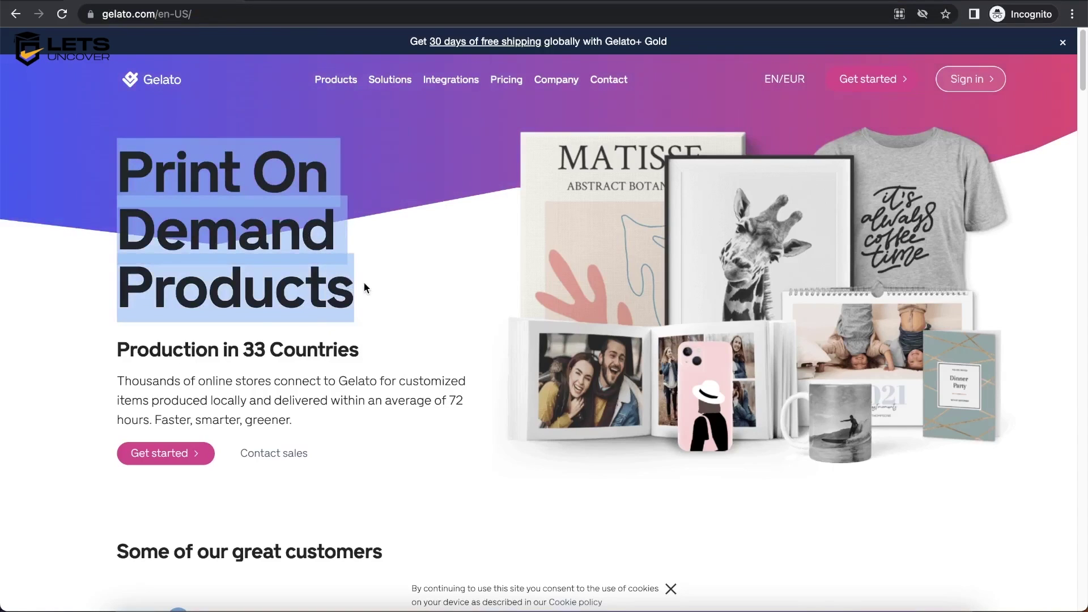
{"action": "left_click_drag", "start_coordinate": [117, 350], "coordinate": [372, 355]}
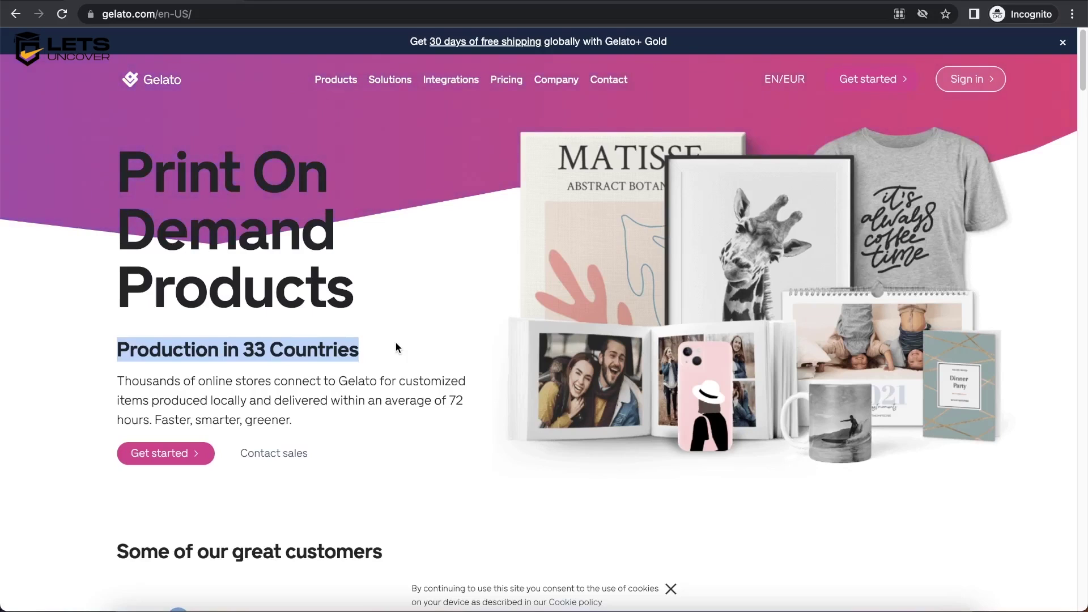
{"action": "scroll", "coordinate": [419, 366], "scroll_direction": "down", "scroll_amount": 4}
{"action": "left_click", "coordinate": [460, 294]}
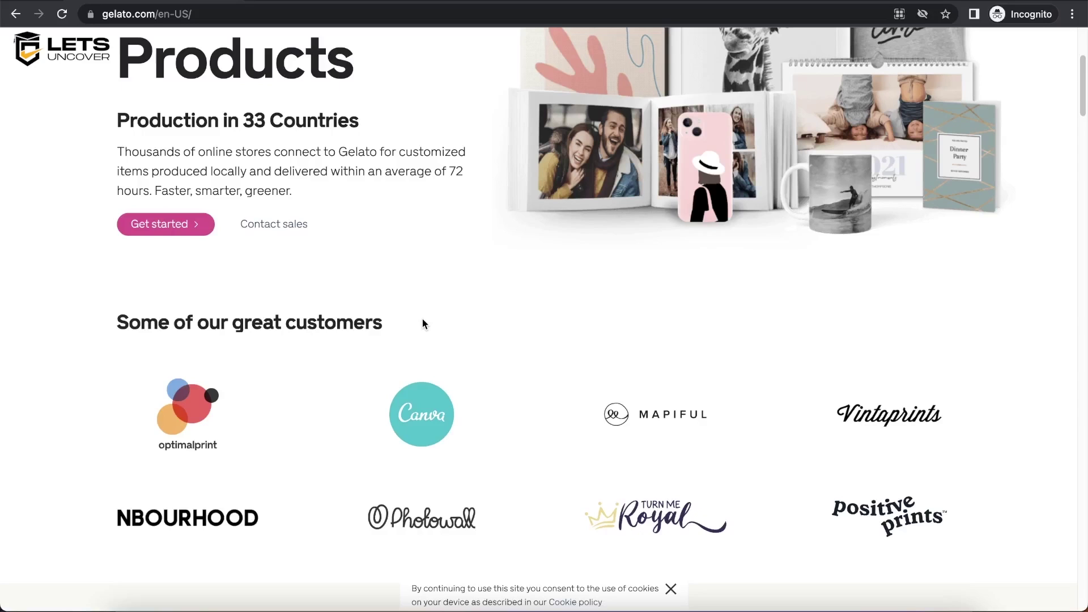
{"action": "scroll", "coordinate": [576, 318], "scroll_direction": "up", "scroll_amount": 4}
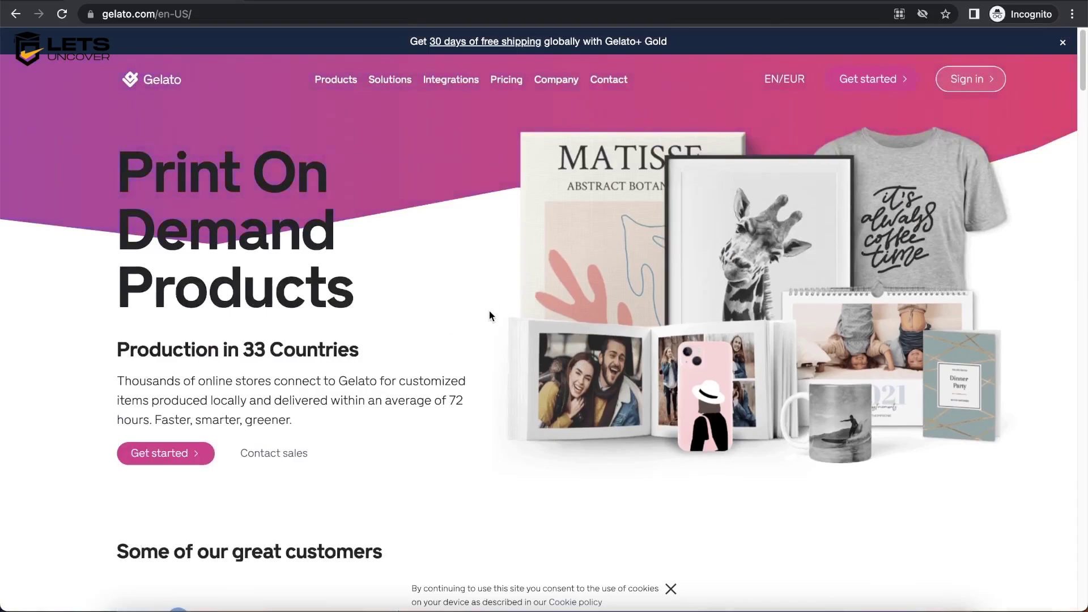
{"action": "scroll", "coordinate": [487, 317], "scroll_direction": "down", "scroll_amount": 4}
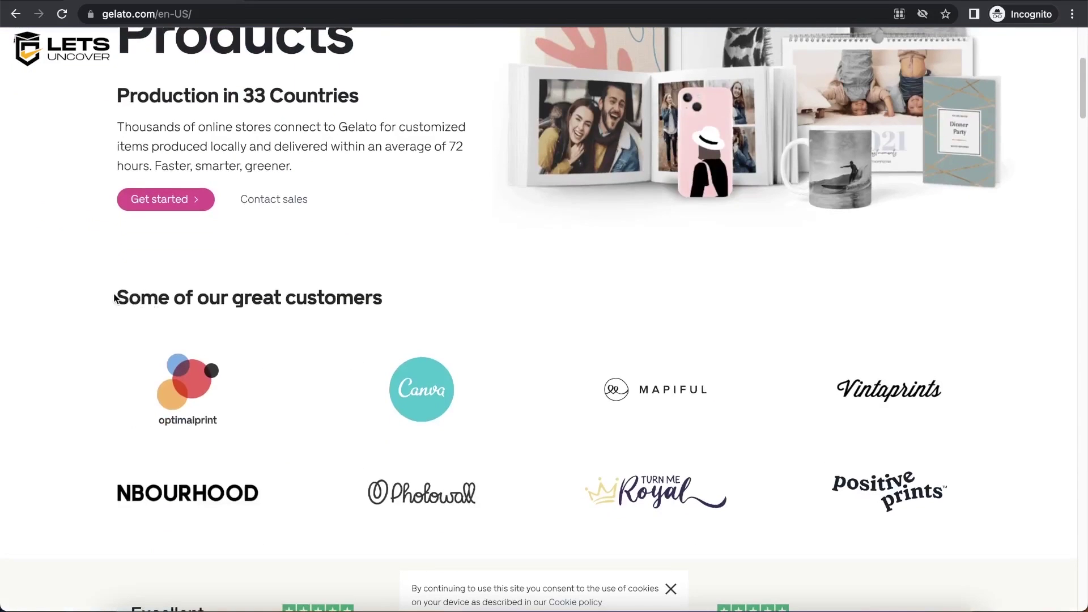
{"action": "left_click_drag", "start_coordinate": [113, 298], "coordinate": [380, 297]}
{"action": "left_click", "coordinate": [412, 303]}
{"action": "scroll", "coordinate": [564, 395], "scroll_direction": "down", "scroll_amount": 2}
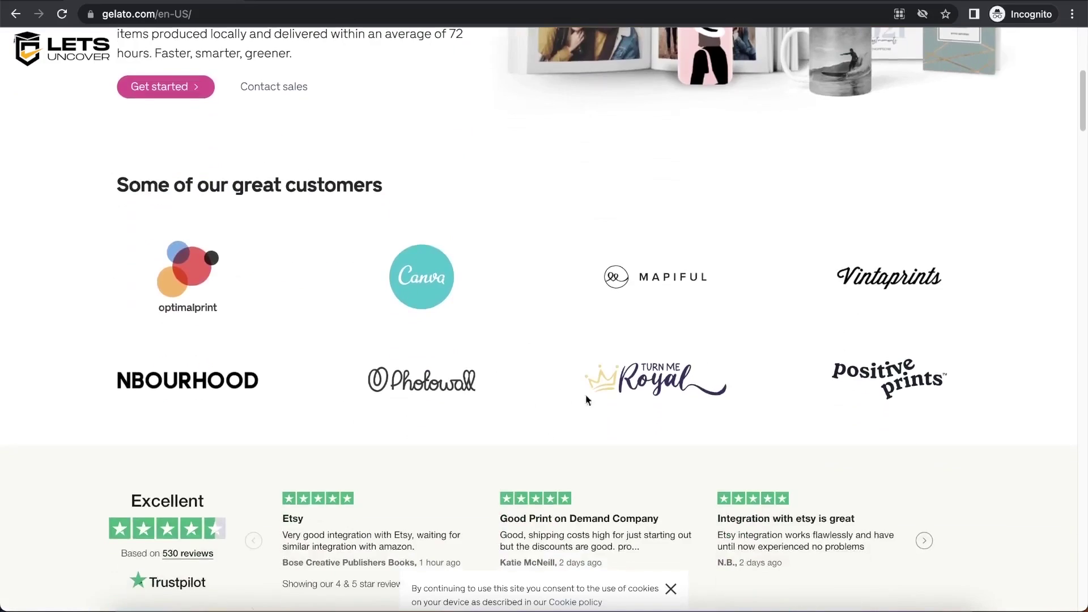
Look through the homepage's sections on Gelato+ Gold, the end-to-end platform, global production, integrations, APIs, mobile apps and customer stories.
{"action": "scroll", "coordinate": [563, 391], "scroll_direction": "down", "scroll_amount": 9}
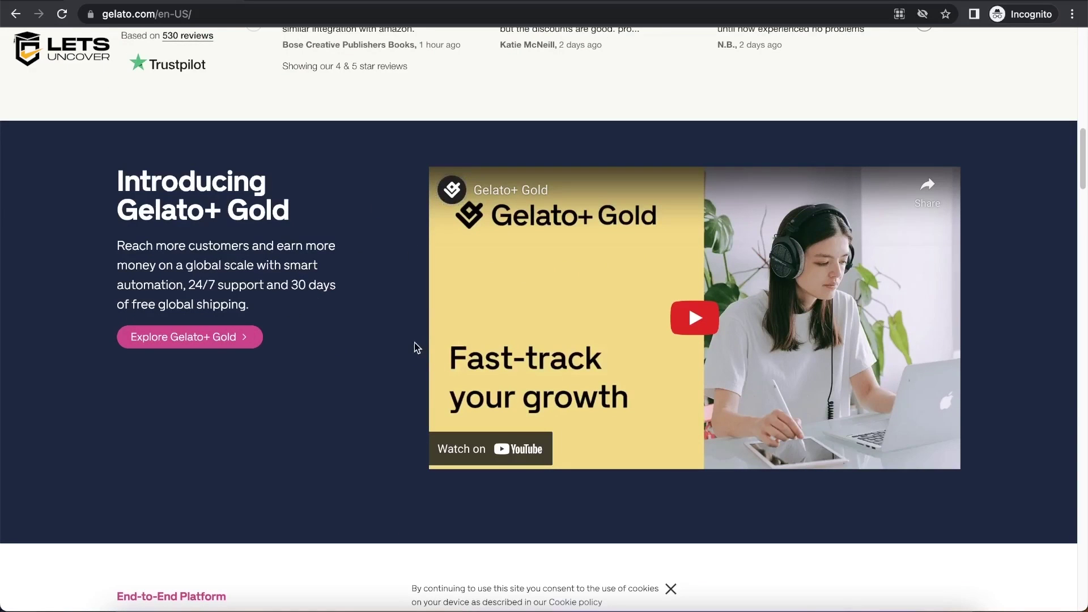
{"action": "scroll", "coordinate": [397, 337], "scroll_direction": "down", "scroll_amount": 6}
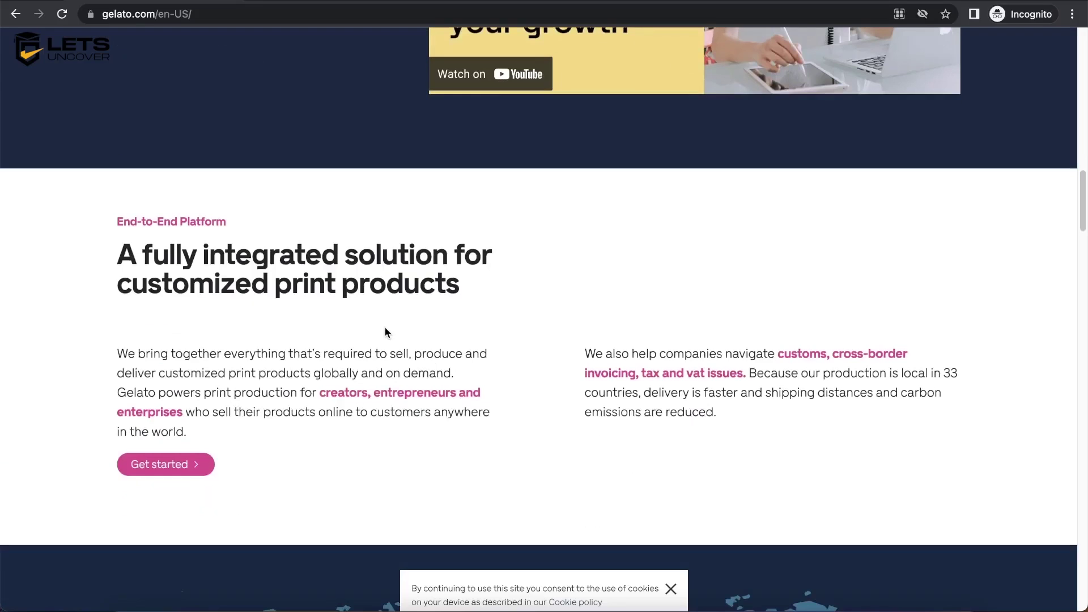
{"action": "scroll", "coordinate": [128, 257], "scroll_direction": "down", "scroll_amount": 2}
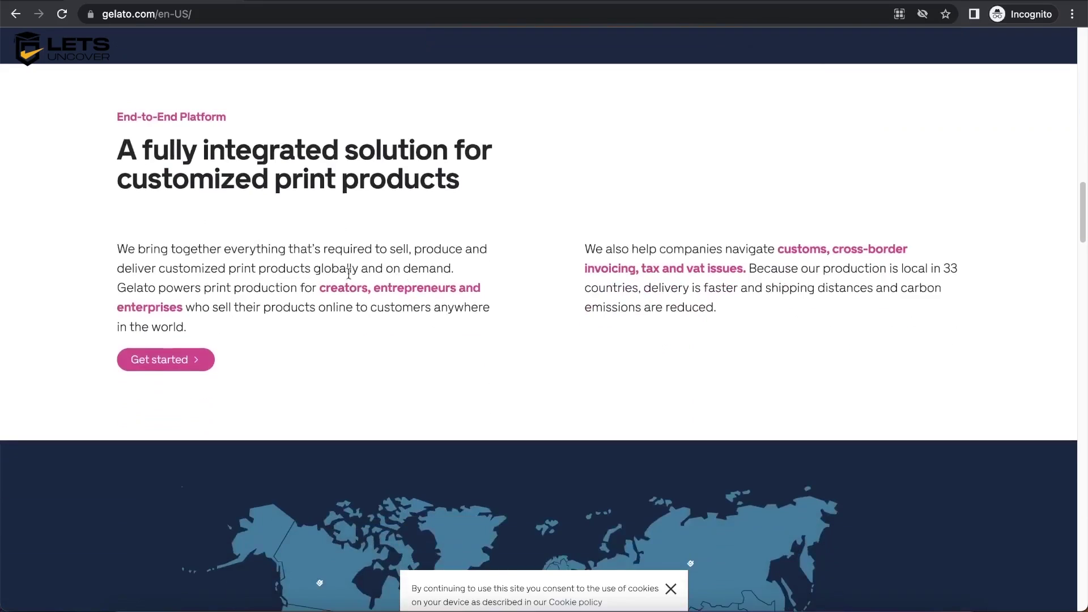
{"action": "scroll", "coordinate": [455, 282], "scroll_direction": "down", "scroll_amount": 15}
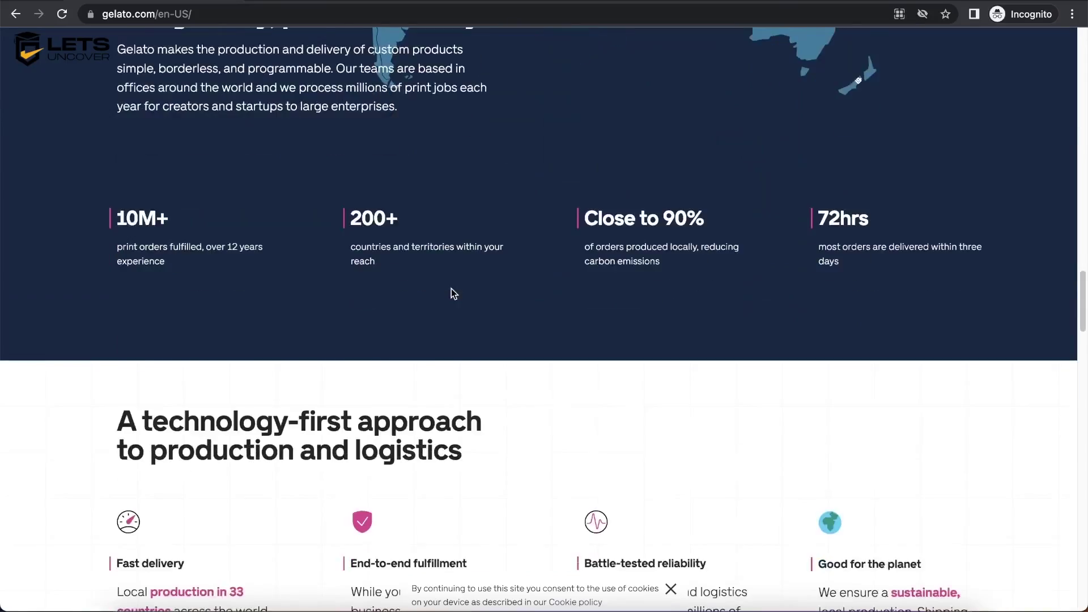
{"action": "scroll", "coordinate": [451, 288], "scroll_direction": "down", "scroll_amount": 12}
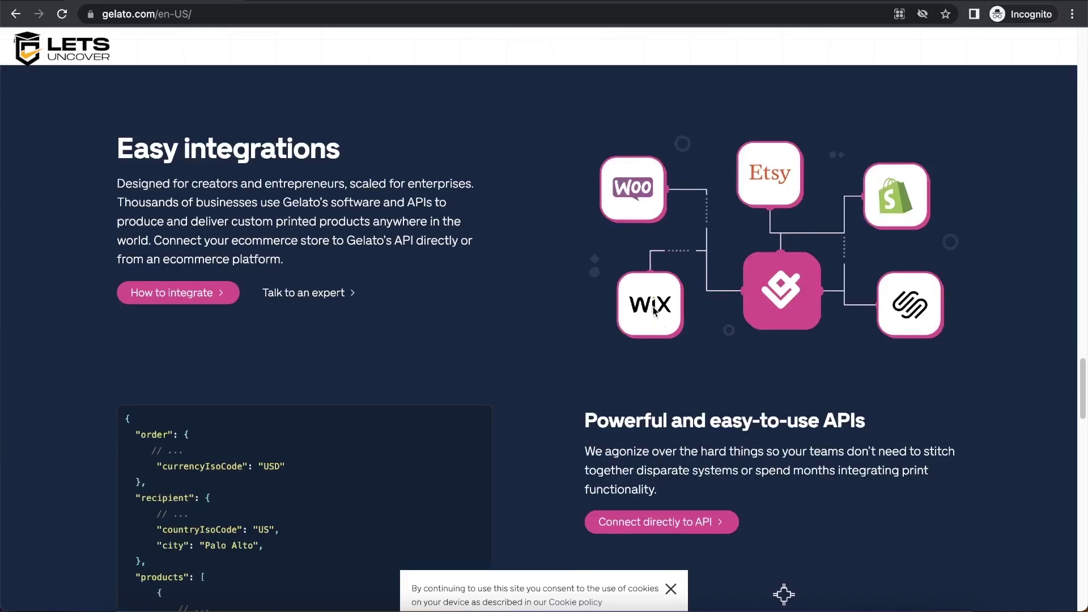
{"action": "scroll", "coordinate": [649, 232], "scroll_direction": "down", "scroll_amount": 6}
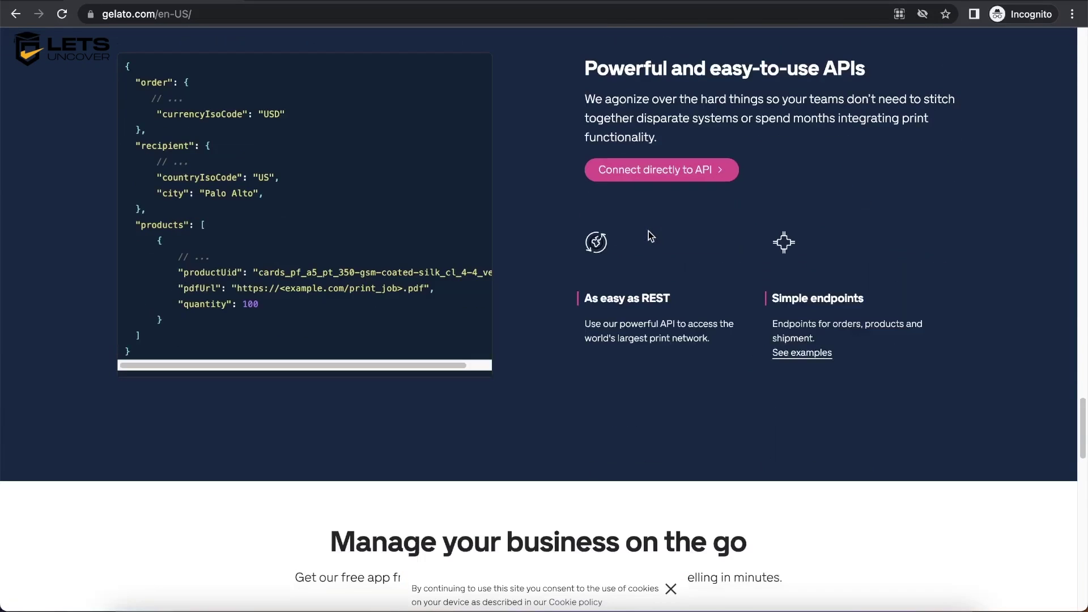
{"action": "scroll", "coordinate": [648, 231], "scroll_direction": "down", "scroll_amount": 8}
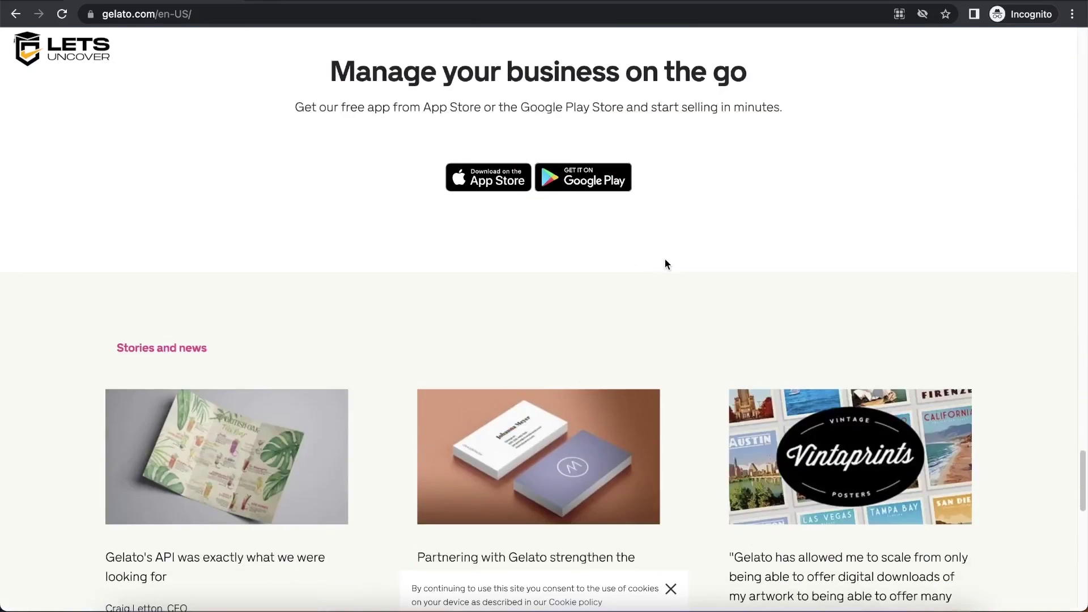
{"action": "scroll", "coordinate": [663, 267], "scroll_direction": "down", "scroll_amount": 15}
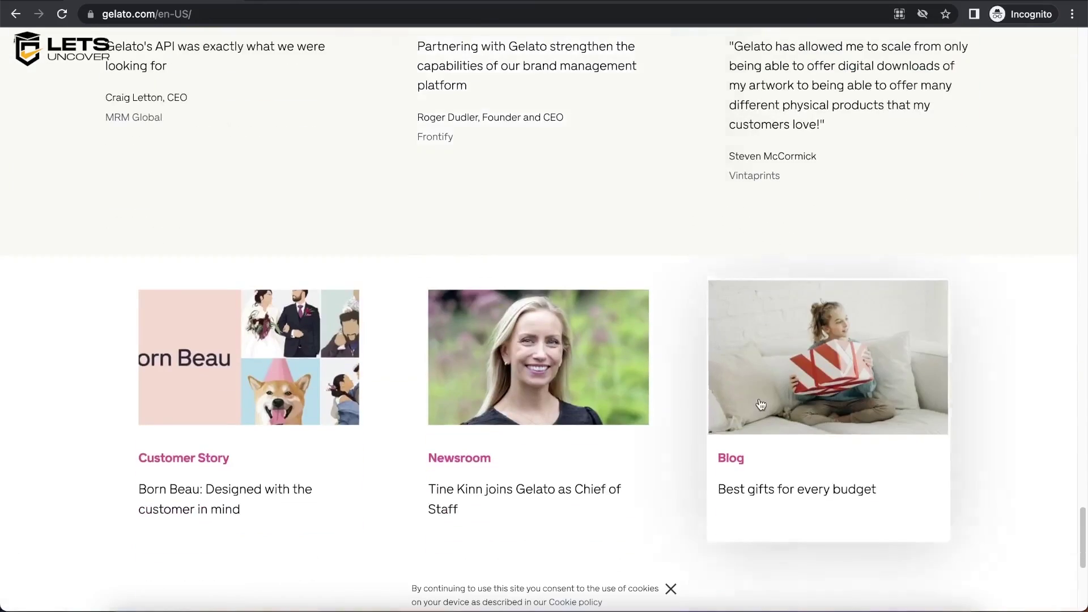
{"action": "scroll", "coordinate": [1037, 513], "scroll_direction": "up", "scroll_amount": 20}
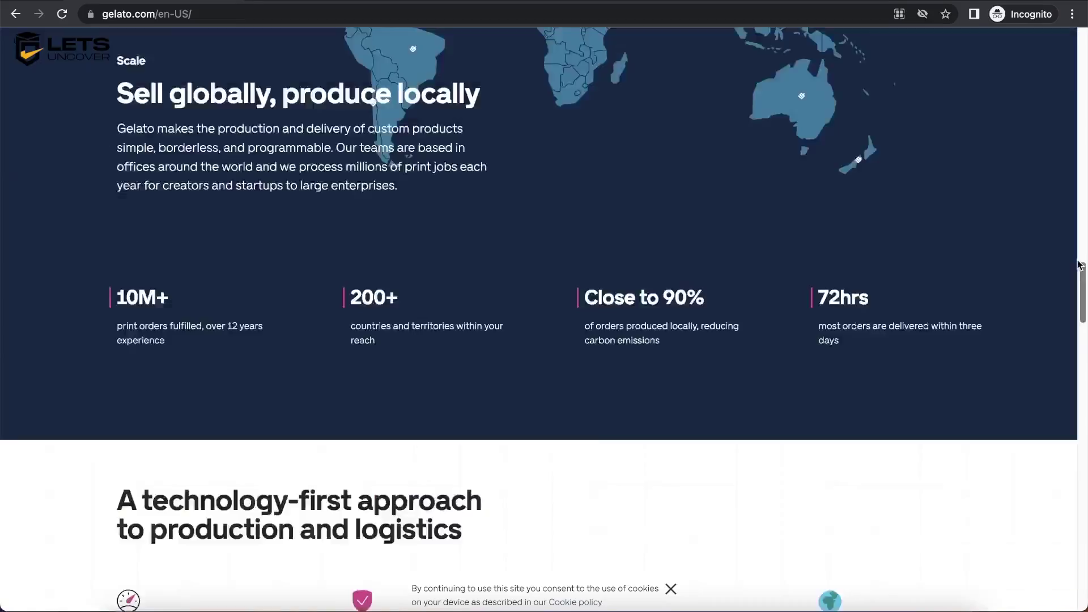
{"action": "scroll", "coordinate": [544, 318], "scroll_direction": "up", "scroll_amount": 10}
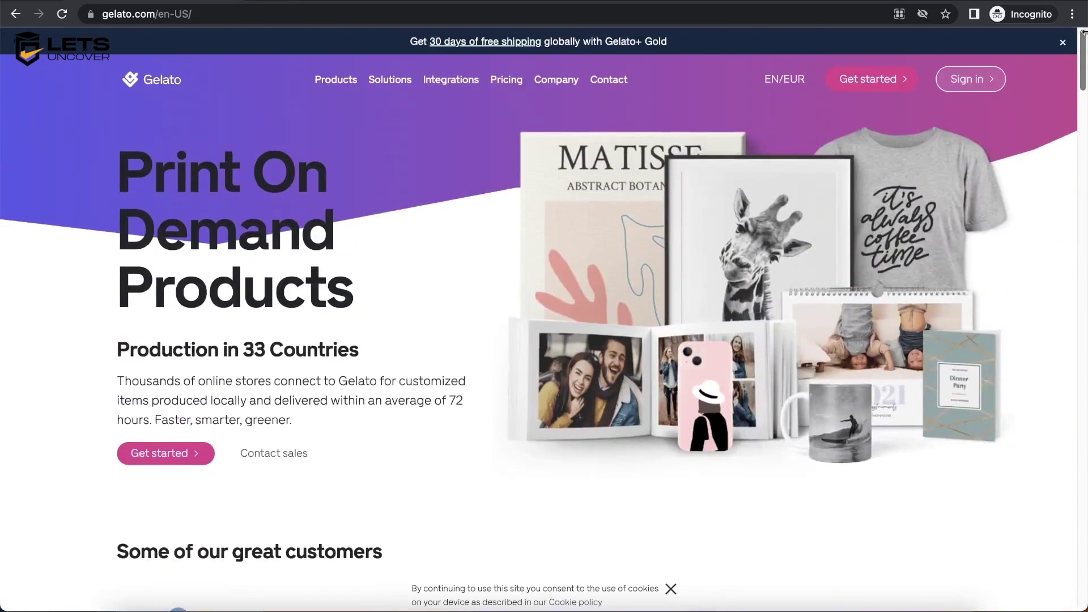
Open the Print On Demand Products catalog and look over its product categories.
{"action": "left_click", "coordinate": [332, 83]}
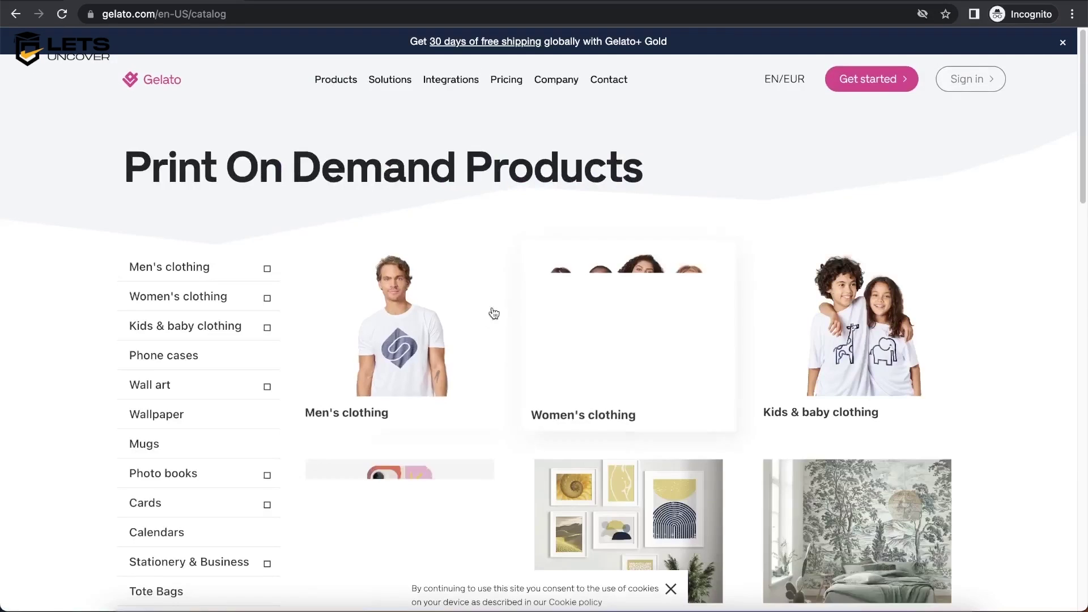
{"action": "scroll", "coordinate": [381, 343], "scroll_direction": "down", "scroll_amount": 1}
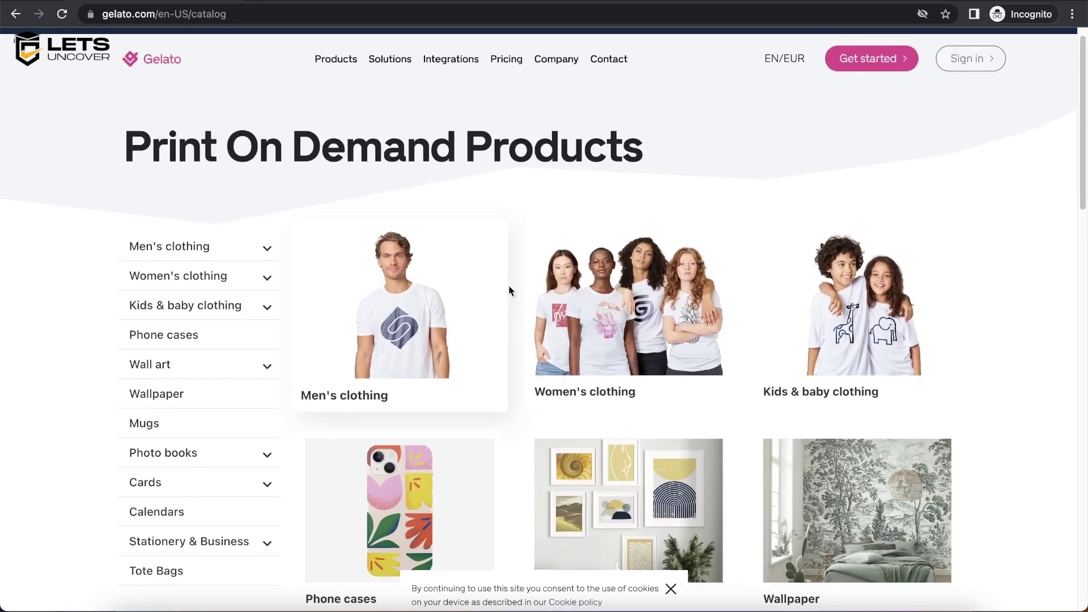
{"action": "scroll", "coordinate": [539, 302], "scroll_direction": "down", "scroll_amount": 3}
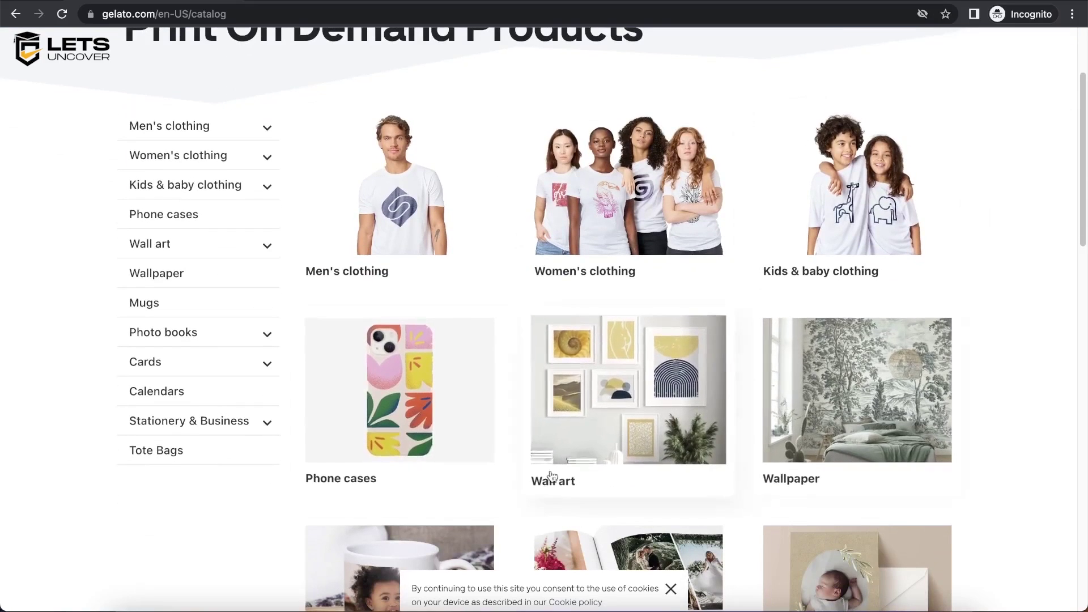
{"action": "scroll", "coordinate": [794, 408], "scroll_direction": "down", "scroll_amount": 6}
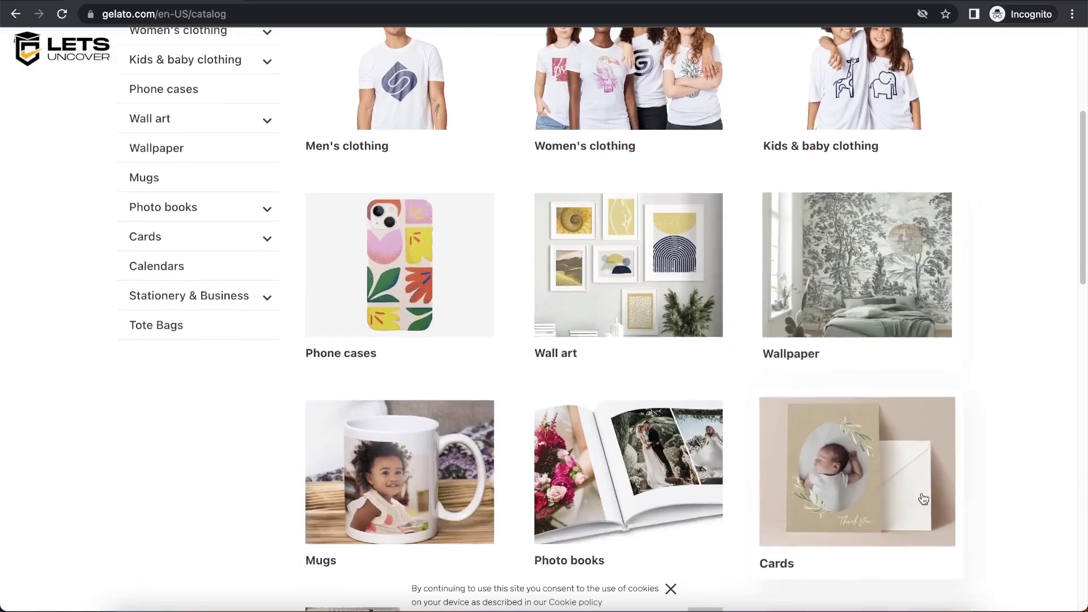
{"action": "scroll", "coordinate": [711, 448], "scroll_direction": "down", "scroll_amount": 5}
{"action": "scroll", "coordinate": [340, 448], "scroll_direction": "up", "scroll_amount": 10}
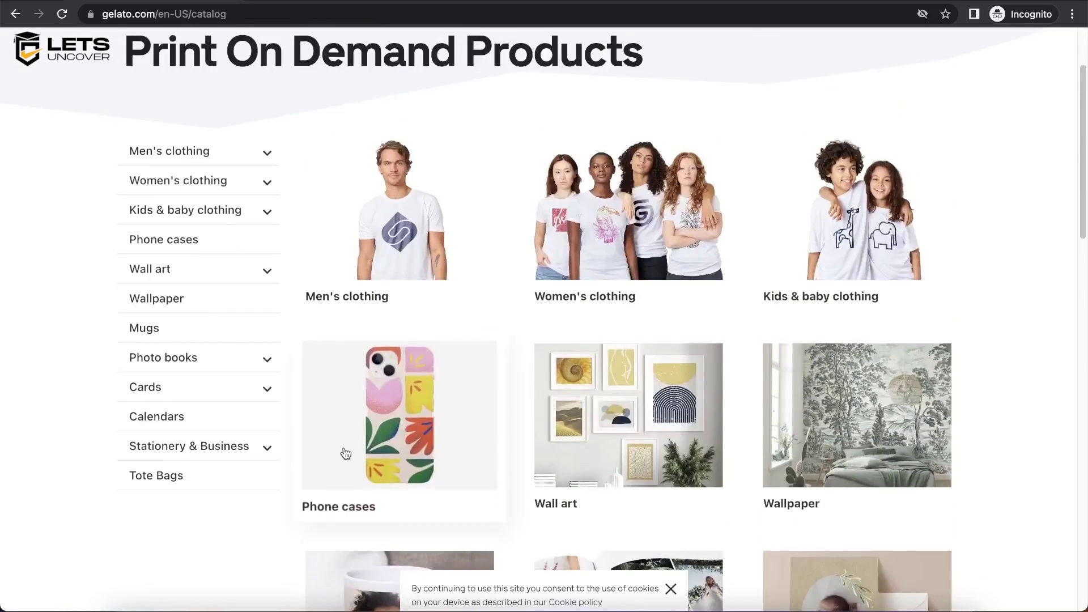
Open the Posters category under Wall art and review the poster types and the countries fulfilling them.
{"action": "left_click", "coordinate": [267, 272]}
{"action": "left_click", "coordinate": [173, 296]}
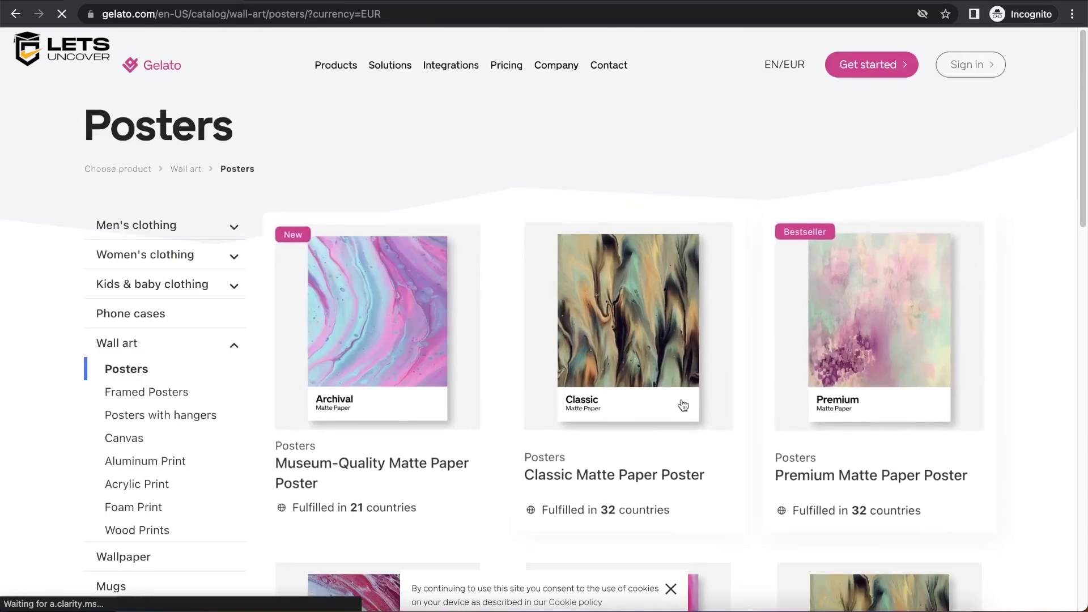
{"action": "scroll", "coordinate": [684, 403], "scroll_direction": "down", "scroll_amount": 5}
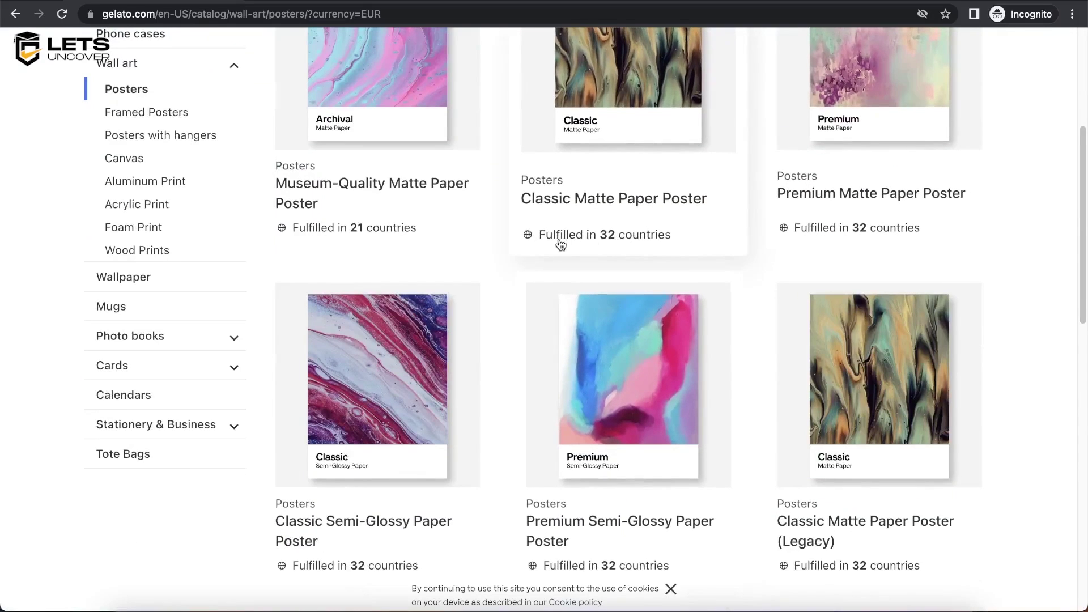
{"action": "scroll", "coordinate": [552, 345], "scroll_direction": "down", "scroll_amount": 2}
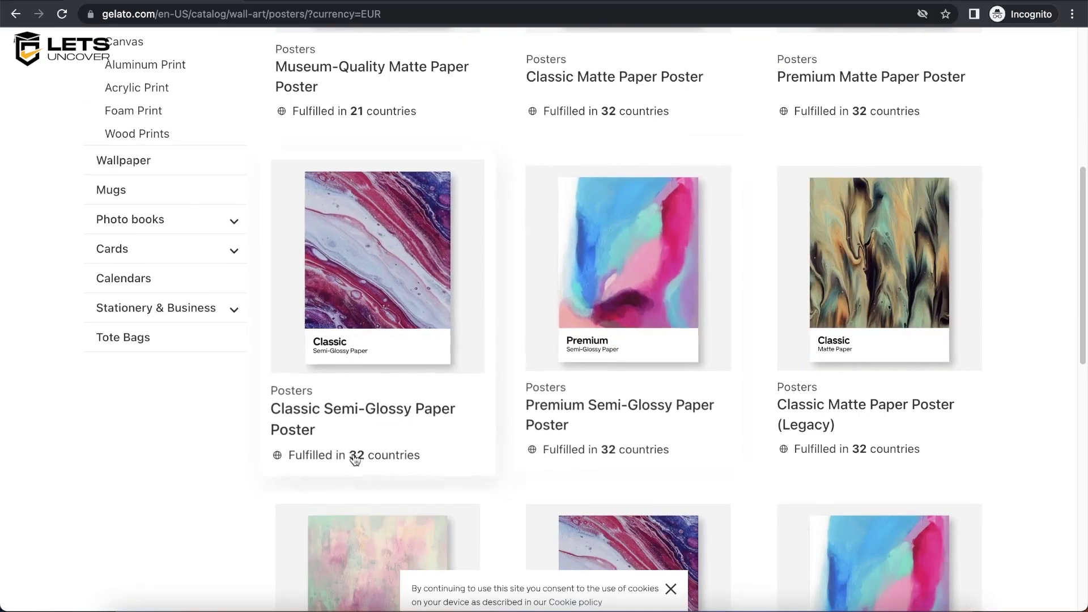
{"action": "scroll", "coordinate": [754, 432], "scroll_direction": "down", "scroll_amount": 3}
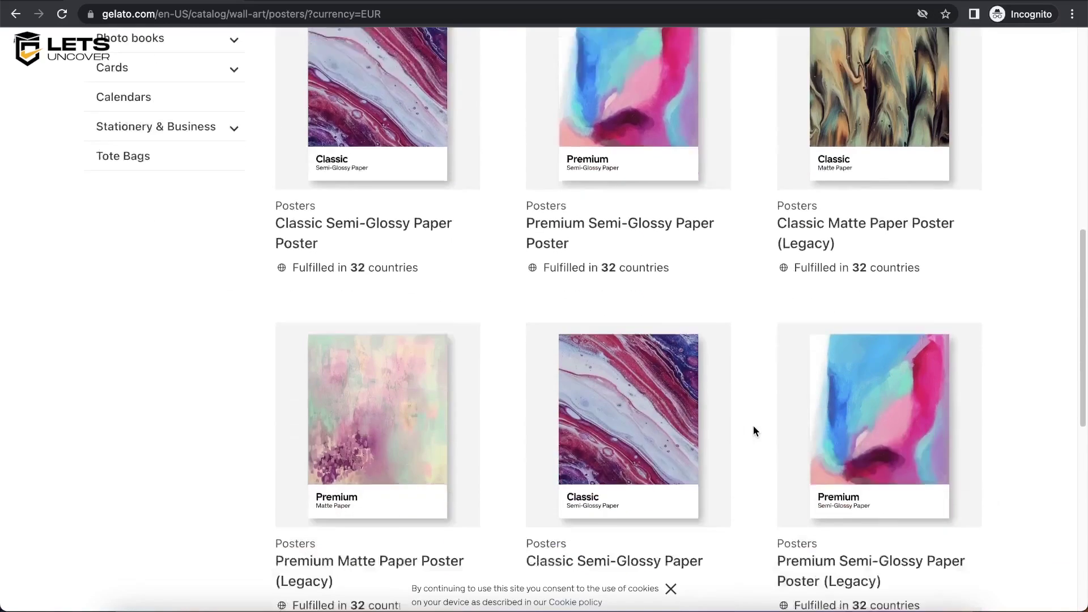
{"action": "scroll", "coordinate": [753, 431], "scroll_direction": "down", "scroll_amount": 3}
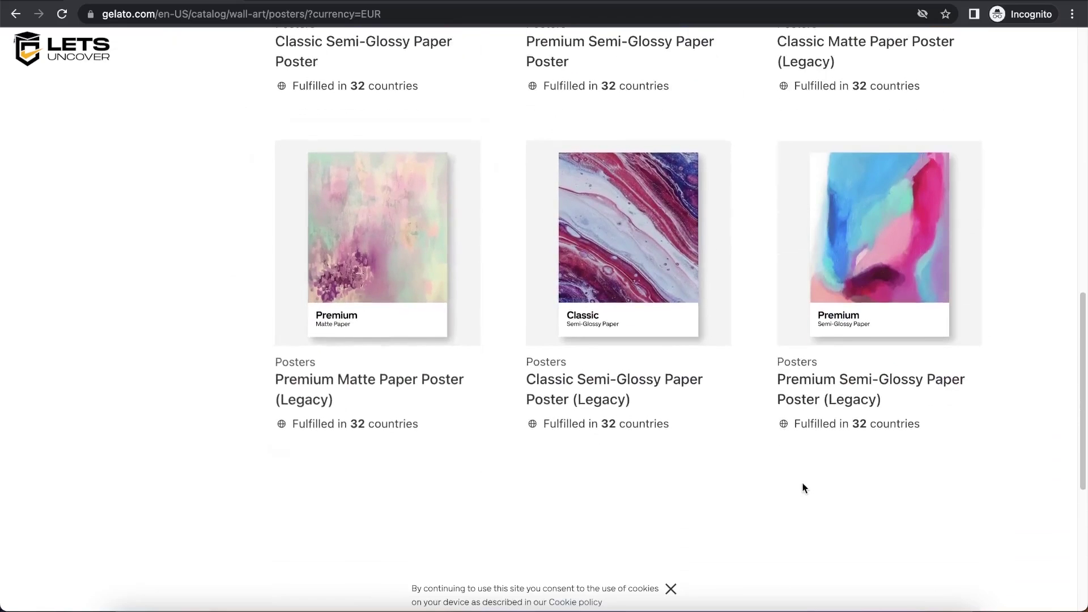
Show the list of e-commerce platforms and API options that Gelato integrates with.
{"action": "scroll", "coordinate": [802, 484], "scroll_direction": "up", "scroll_amount": 8}
{"action": "left_click", "coordinate": [452, 67]}
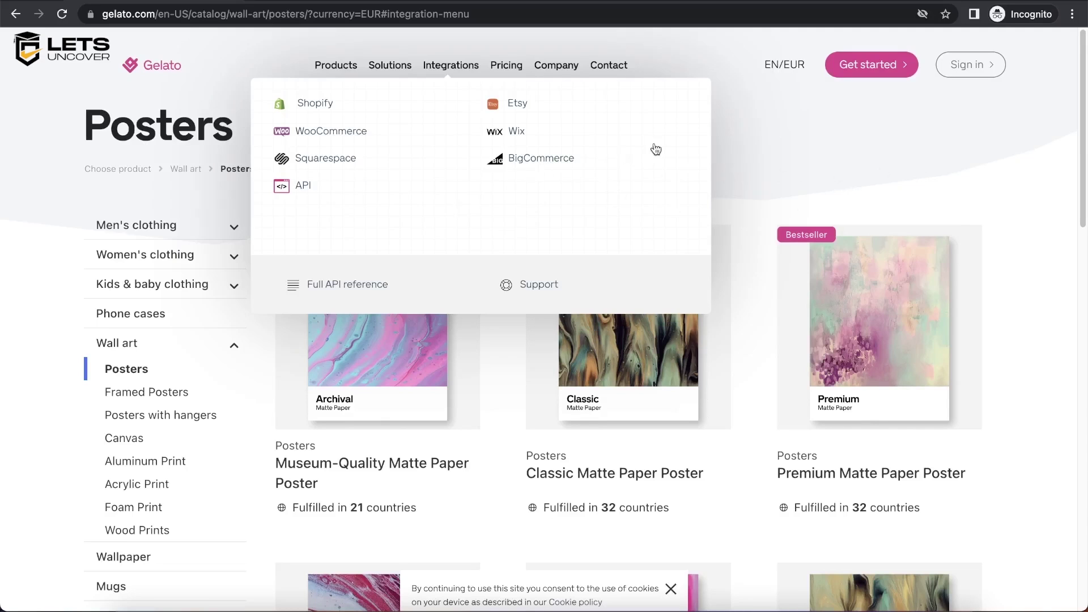
Return to the full product catalog and review the case types in the Phone cases category.
{"action": "left_click", "coordinate": [351, 71]}
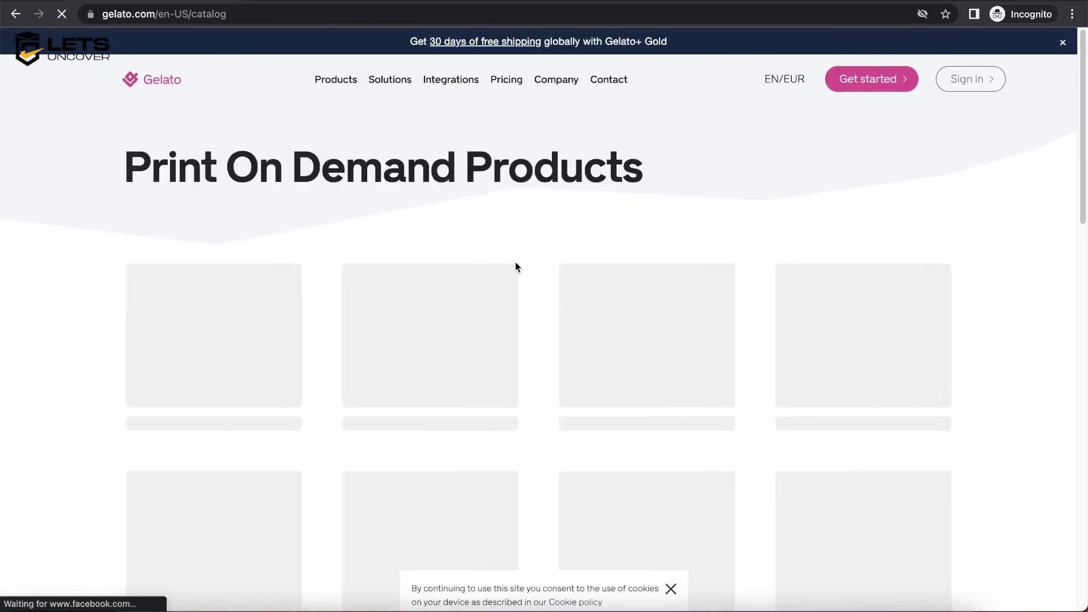
{"action": "scroll", "coordinate": [519, 269], "scroll_direction": "down", "scroll_amount": 2}
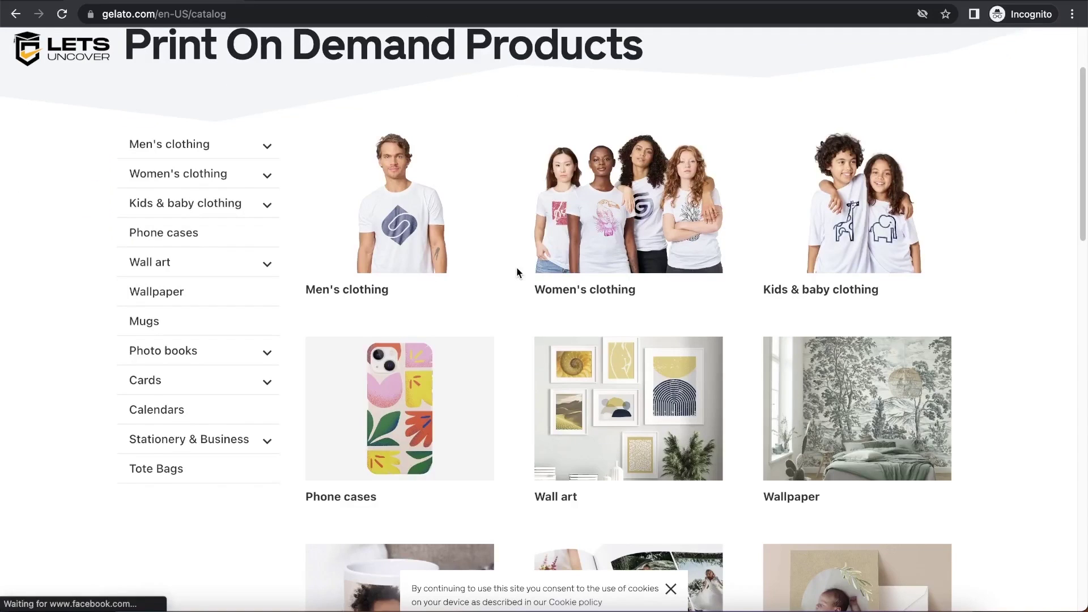
{"action": "left_click", "coordinate": [416, 403]}
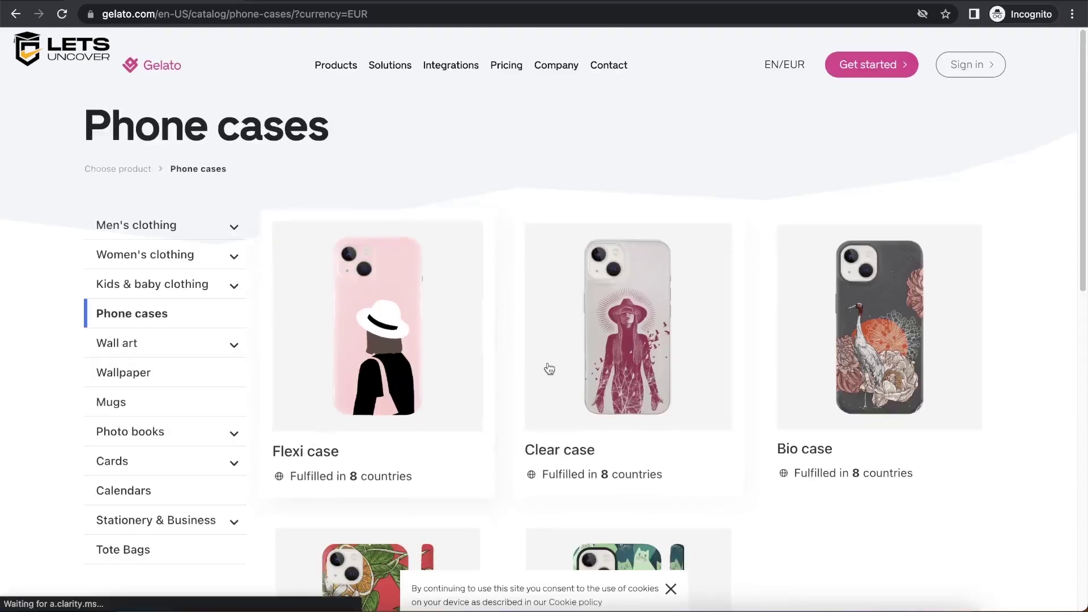
{"action": "scroll", "coordinate": [668, 430], "scroll_direction": "down", "scroll_amount": 5}
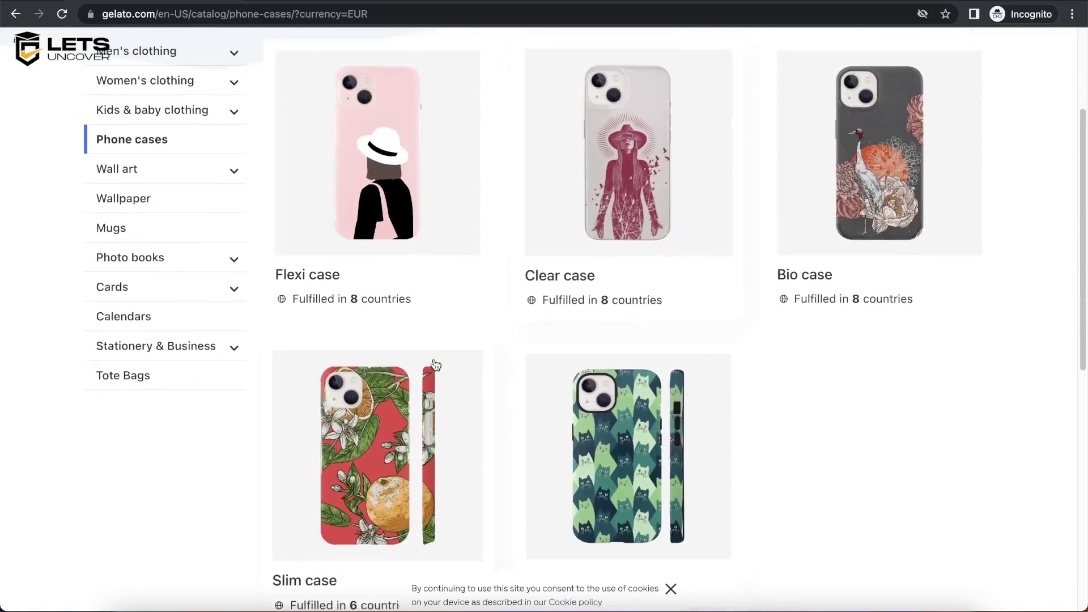
{"action": "scroll", "coordinate": [432, 357], "scroll_direction": "up", "scroll_amount": 5}
Open Sportswear within the Men's clothing category and review the listed garments' colors, sizes and fulfillment countries.
{"action": "left_click", "coordinate": [190, 227]}
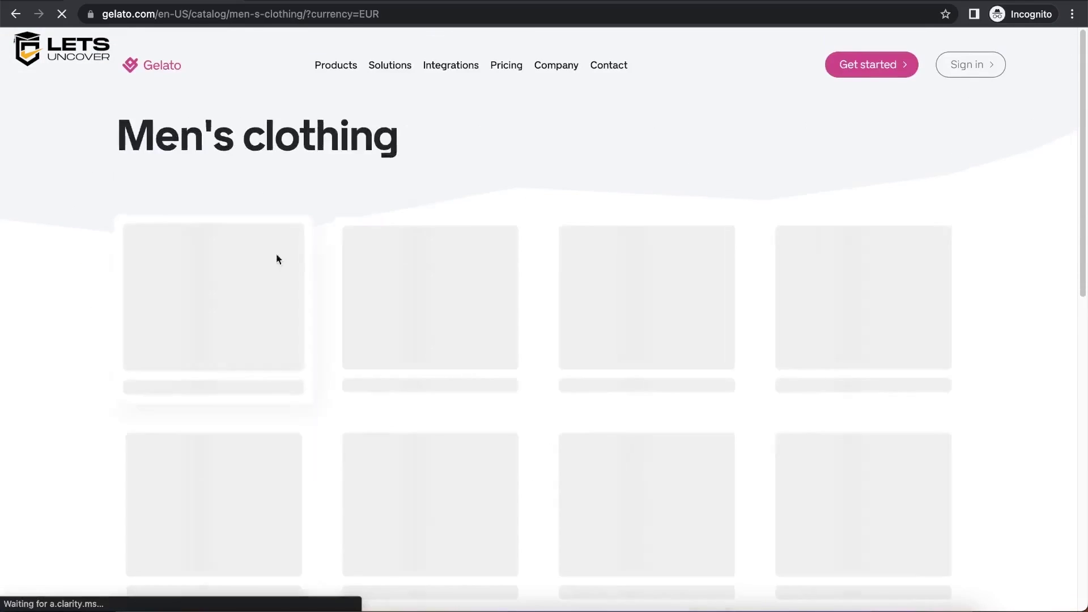
{"action": "scroll", "coordinate": [497, 323], "scroll_direction": "down", "scroll_amount": 3}
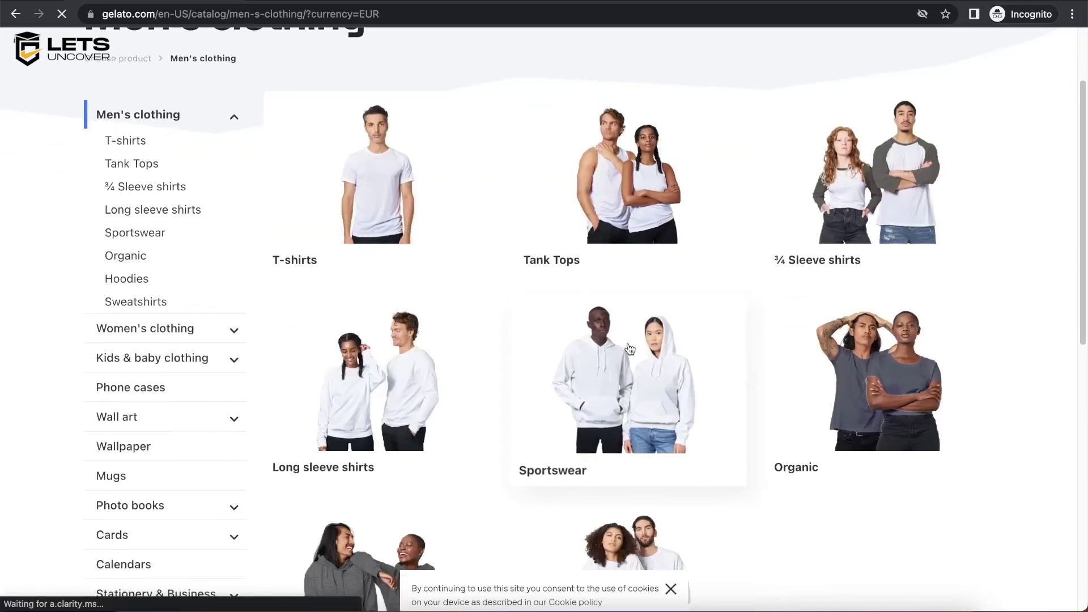
{"action": "left_click", "coordinate": [643, 359]}
{"action": "scroll", "coordinate": [642, 414], "scroll_direction": "down", "scroll_amount": 2}
{"action": "scroll", "coordinate": [720, 454], "scroll_direction": "down", "scroll_amount": 1}
{"action": "scroll", "coordinate": [885, 455], "scroll_direction": "down", "scroll_amount": 5}
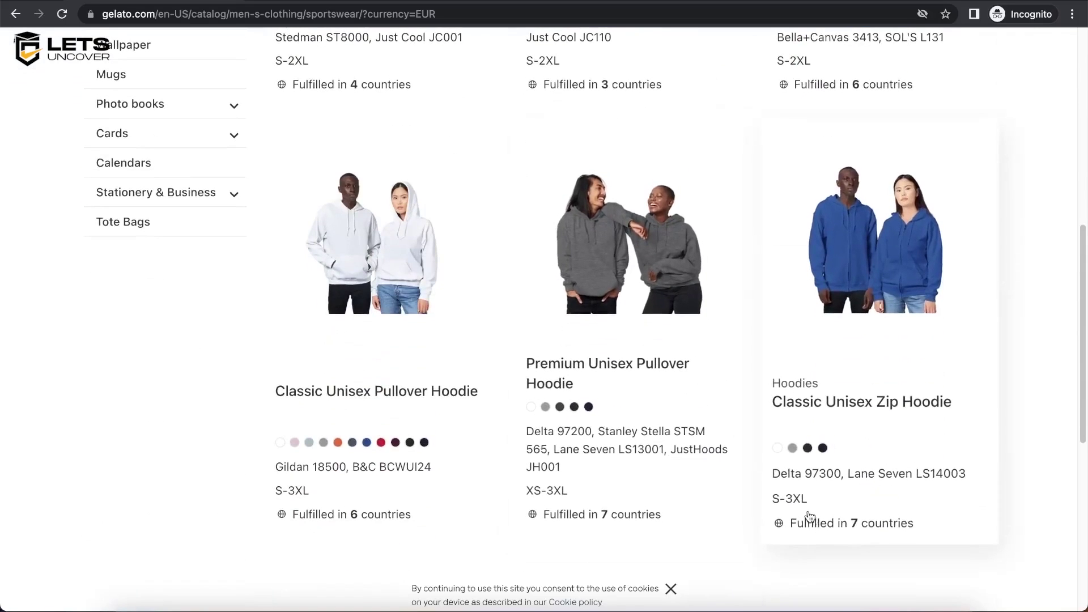
{"action": "scroll", "coordinate": [655, 444], "scroll_direction": "down", "scroll_amount": 3}
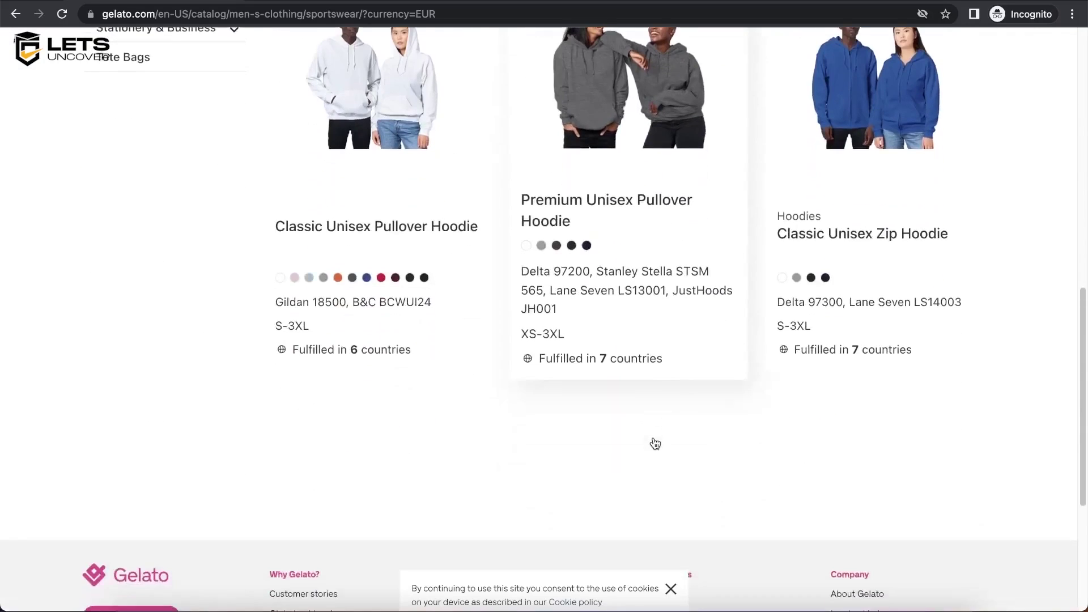
Open T-shirts within the Men's clothing category and review the listed shirts' colors, sizes and fulfillment countries.
{"action": "scroll", "coordinate": [654, 442], "scroll_direction": "up", "scroll_amount": 4}
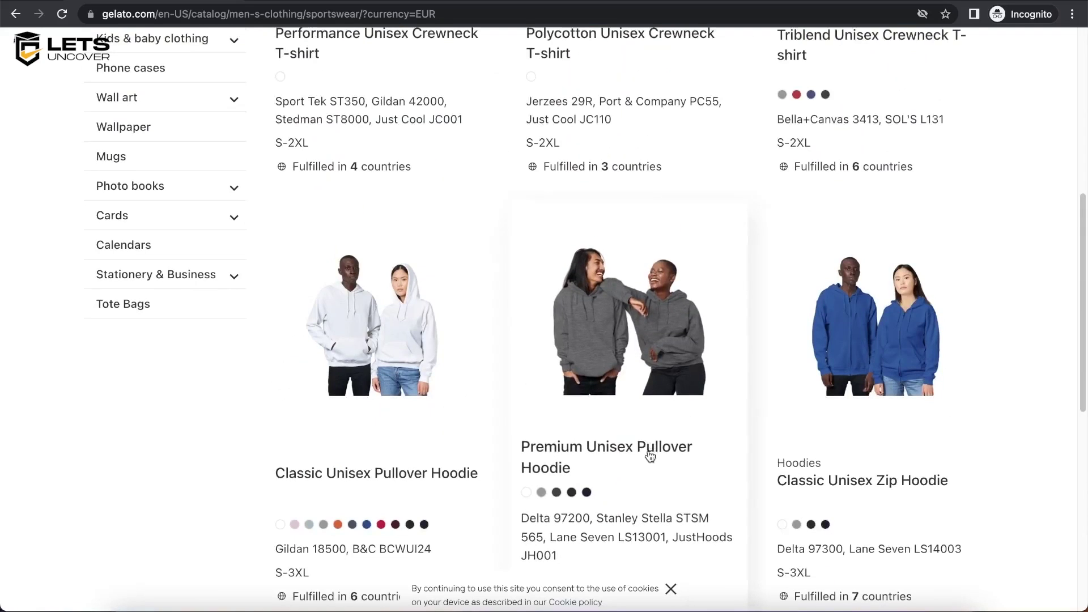
{"action": "scroll", "coordinate": [650, 450], "scroll_direction": "up", "scroll_amount": 7}
{"action": "left_click", "coordinate": [186, 256]}
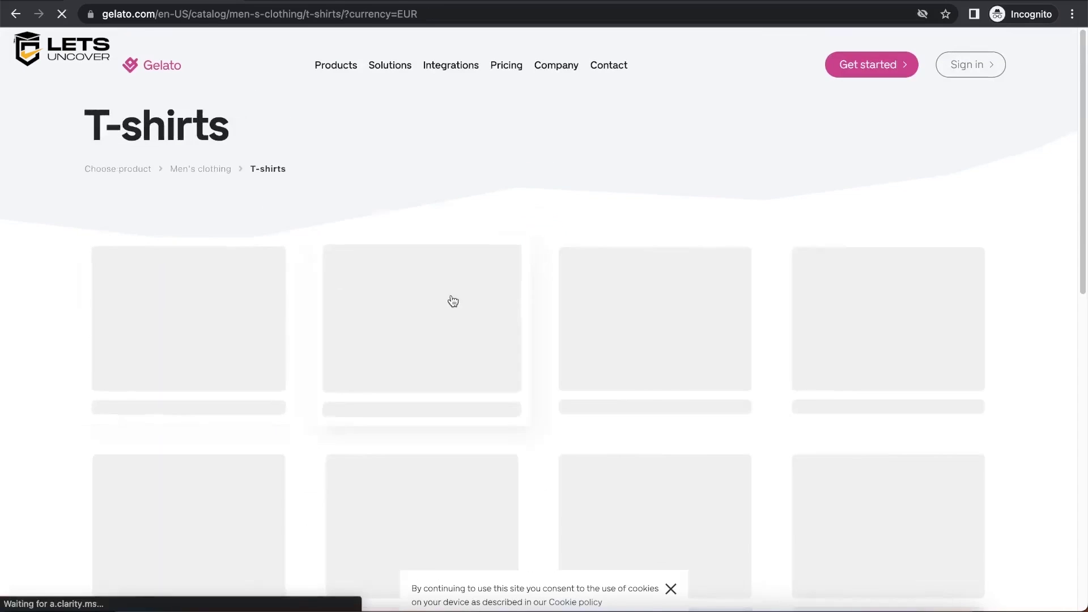
{"action": "scroll", "coordinate": [647, 441], "scroll_direction": "down", "scroll_amount": 2}
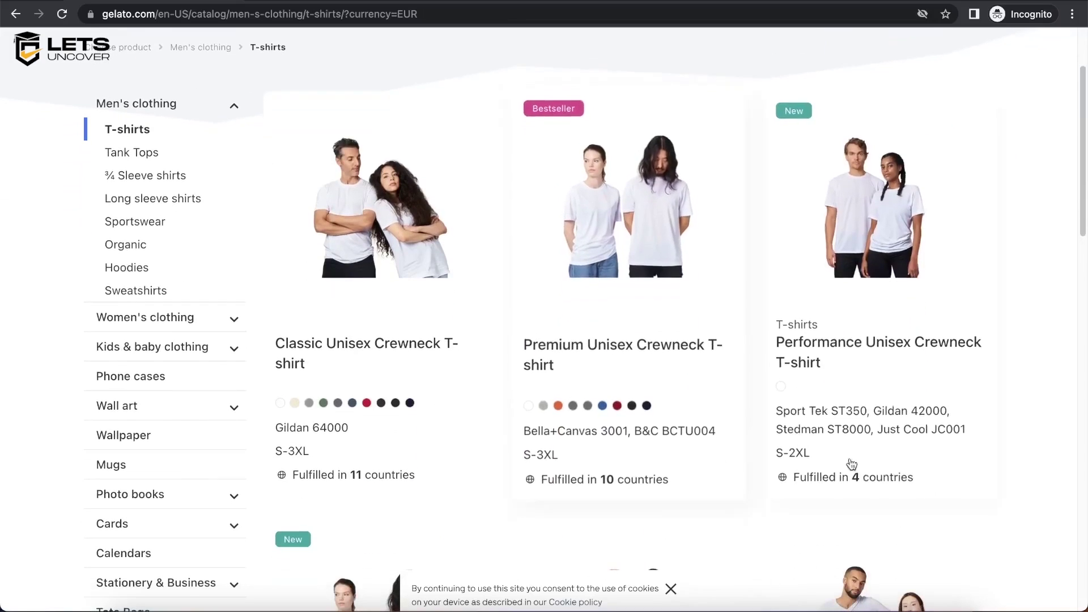
{"action": "scroll", "coordinate": [522, 331], "scroll_direction": "down", "scroll_amount": 2}
{"action": "scroll", "coordinate": [804, 391], "scroll_direction": "down", "scroll_amount": 5}
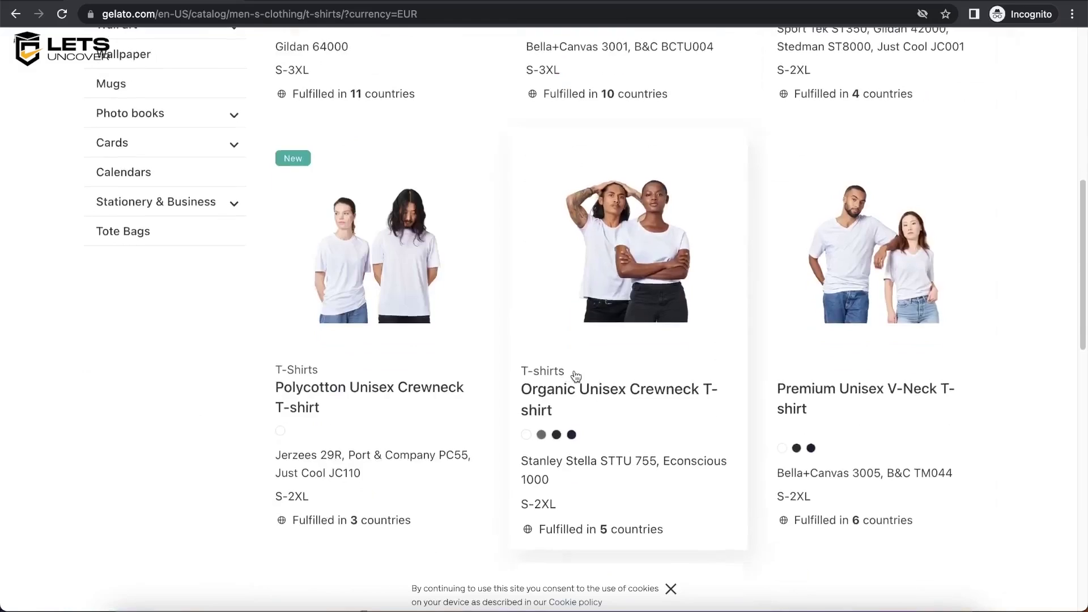
{"action": "scroll", "coordinate": [565, 372], "scroll_direction": "up", "scroll_amount": 9}
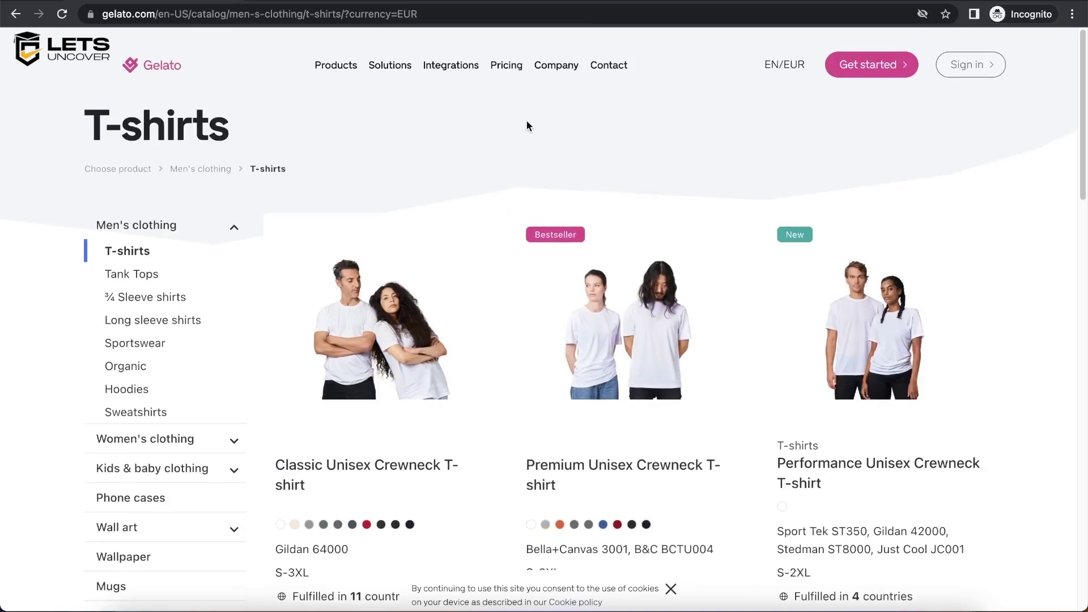
Open the Pricing page and review what the Free, Gelato+ and Gelato+ Gold plans offer.
{"action": "left_click", "coordinate": [510, 72]}
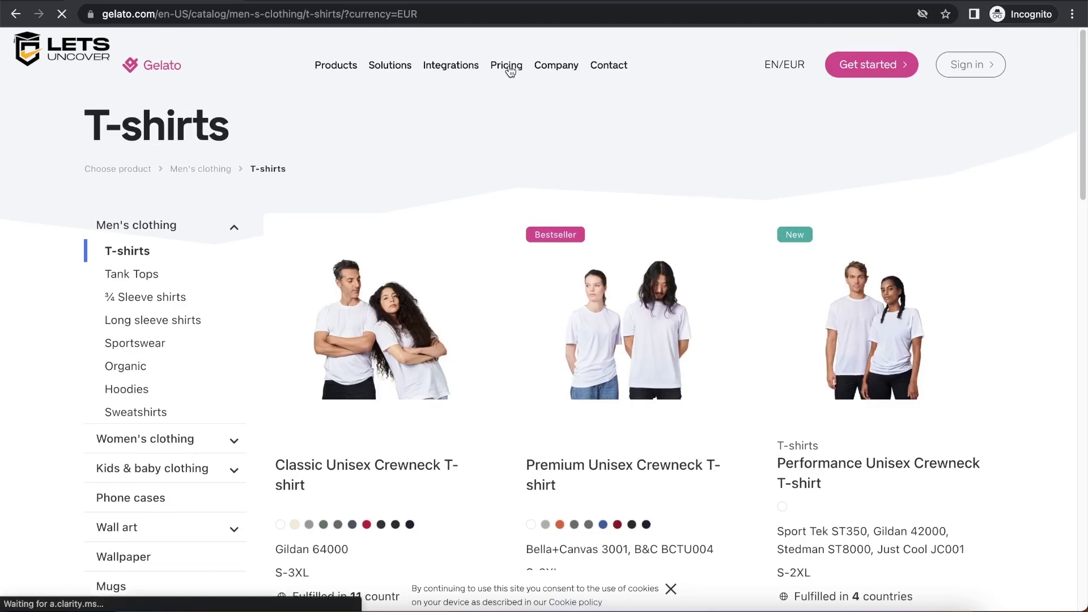
{"action": "left_click_drag", "start_coordinate": [320, 164], "coordinate": [755, 182]}
{"action": "left_click", "coordinate": [754, 183]}
{"action": "scroll", "coordinate": [449, 220], "scroll_direction": "down", "scroll_amount": 2}
{"action": "scroll", "coordinate": [447, 219], "scroll_direction": "down", "scroll_amount": 1}
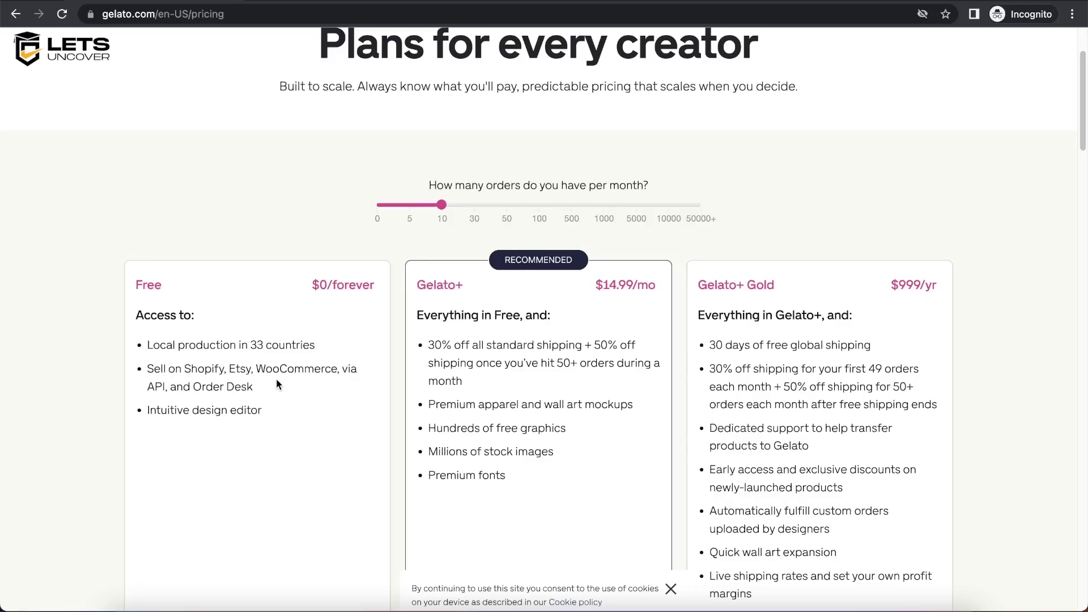
{"action": "scroll", "coordinate": [266, 394], "scroll_direction": "down", "scroll_amount": 3}
Examine the "What's included?" comparison table and highlight the Free product mockups row.
{"action": "scroll", "coordinate": [266, 431], "scroll_direction": "down", "scroll_amount": 10}
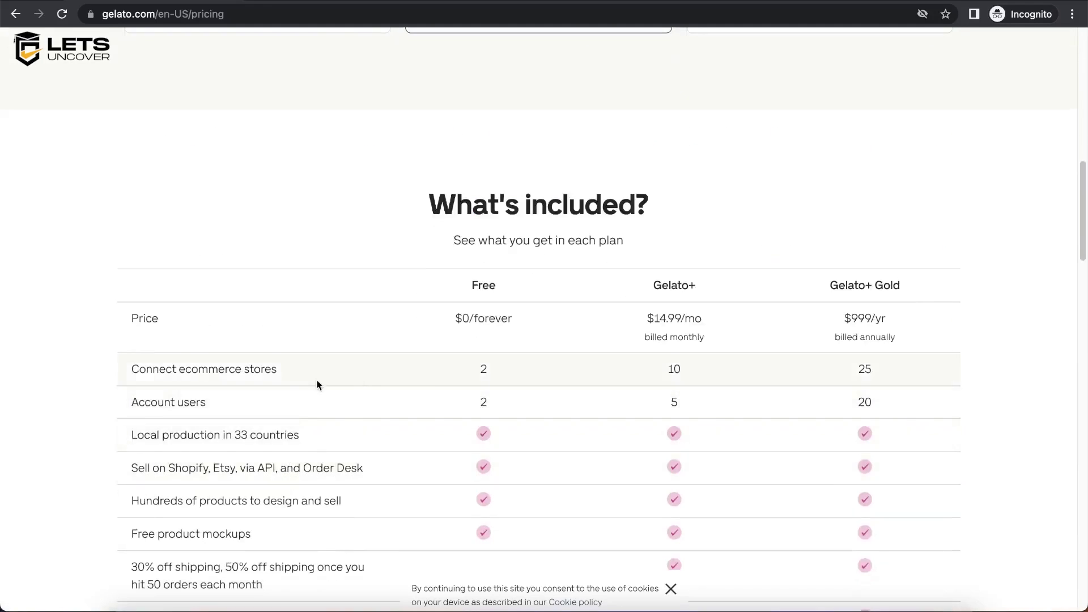
{"action": "scroll", "coordinate": [497, 417], "scroll_direction": "down", "scroll_amount": 1}
{"action": "scroll", "coordinate": [496, 417], "scroll_direction": "down", "scroll_amount": 2}
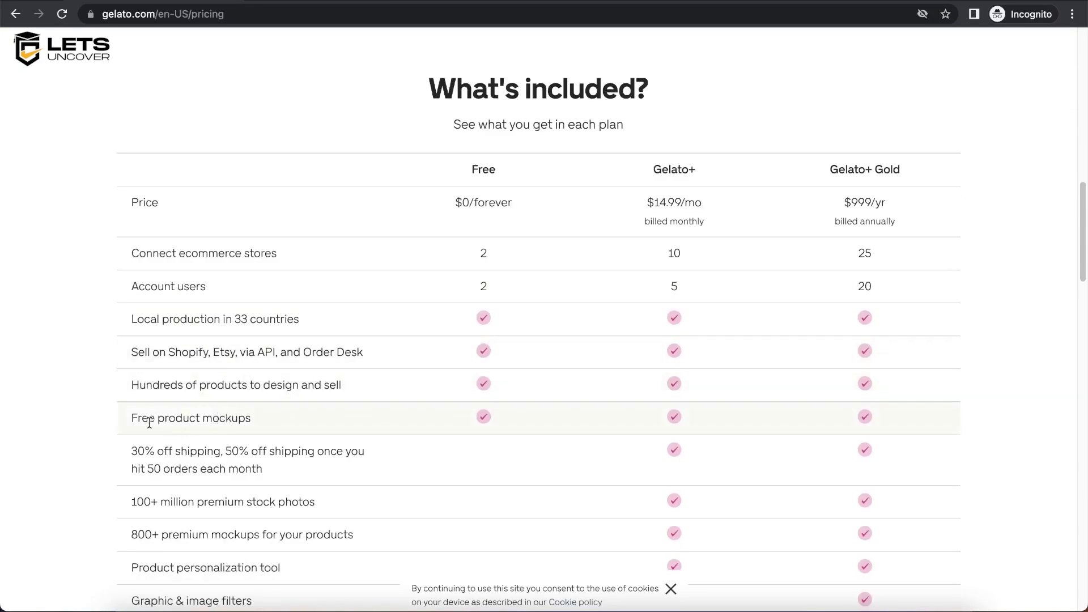
{"action": "left_click_drag", "start_coordinate": [125, 420], "coordinate": [250, 422]}
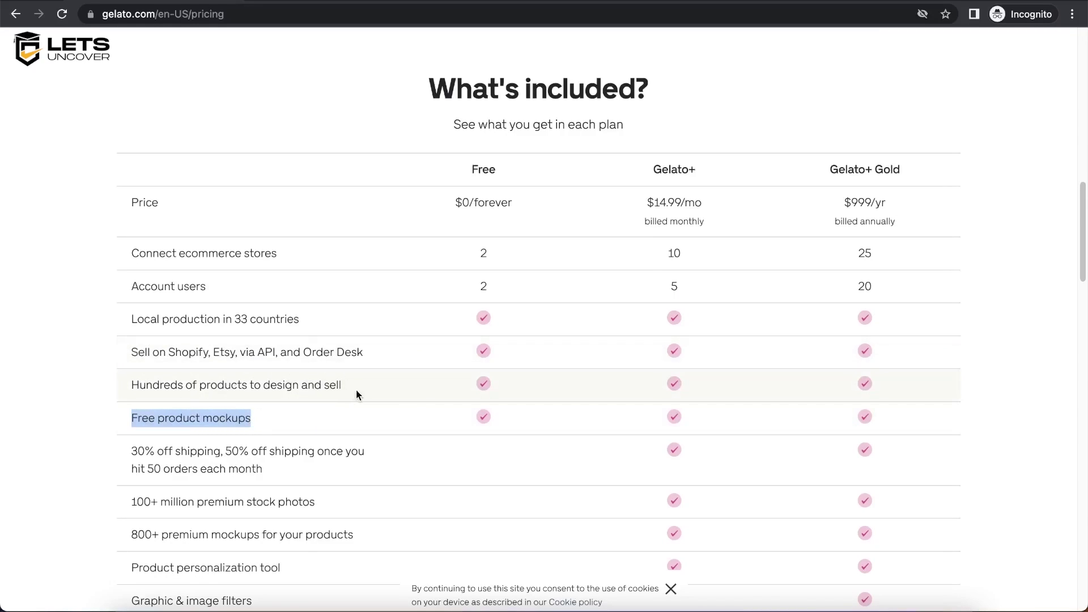
{"action": "scroll", "coordinate": [420, 391], "scroll_direction": "down", "scroll_amount": 3}
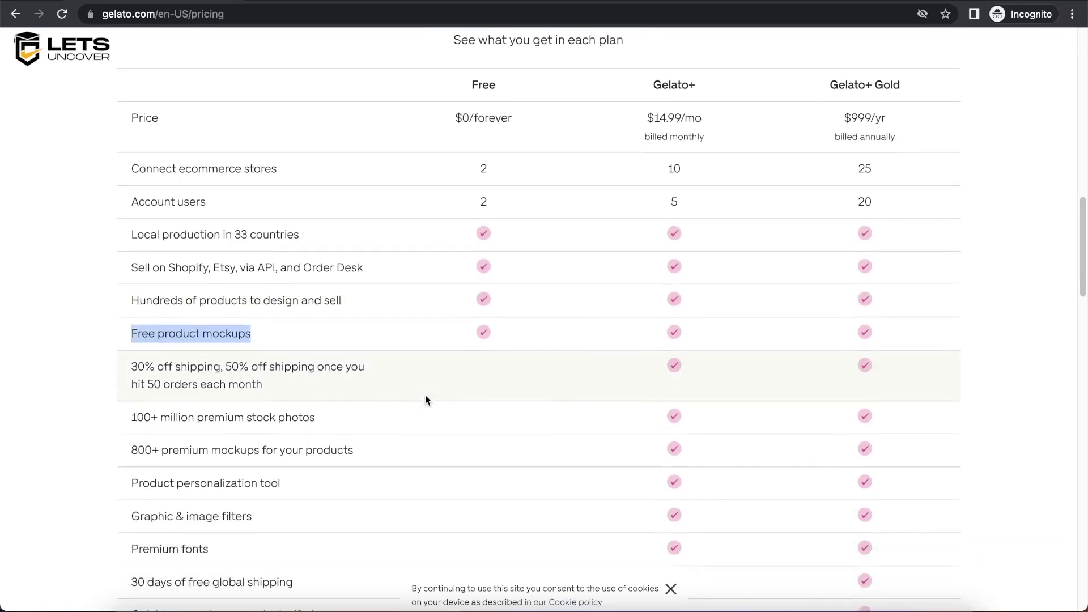
{"action": "scroll", "coordinate": [688, 318], "scroll_direction": "up", "scroll_amount": 5}
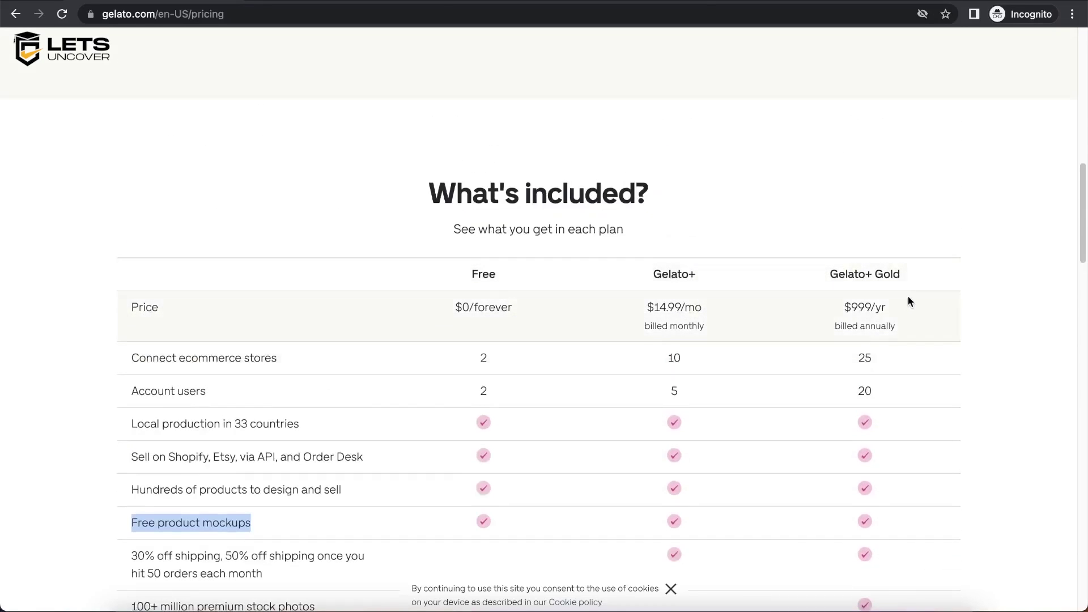
{"action": "scroll", "coordinate": [826, 340], "scroll_direction": "down", "scroll_amount": 4}
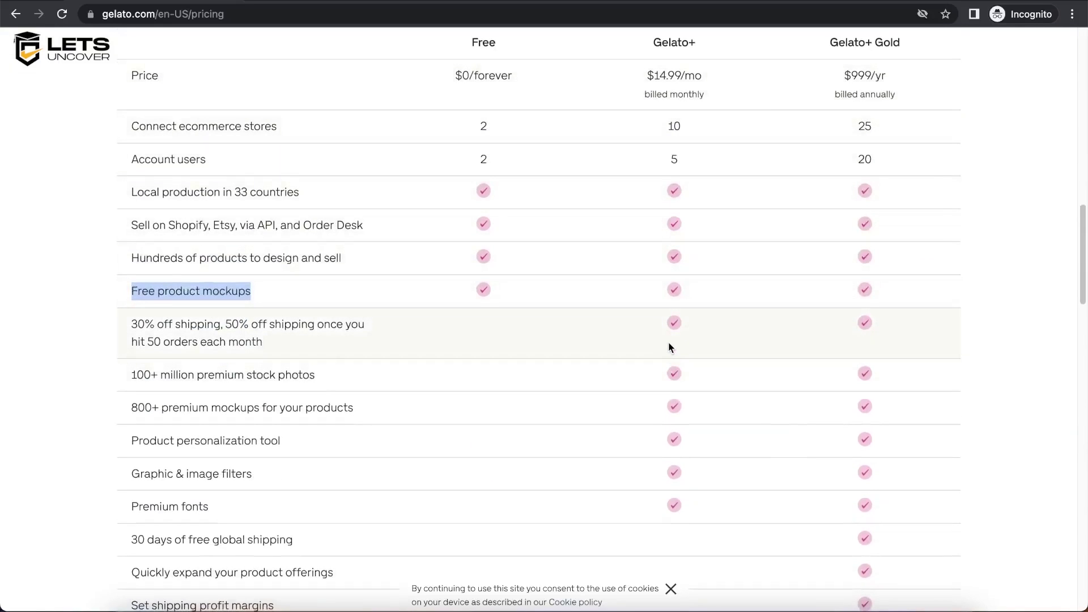
Compare the shipping discounts, premium design features and Gelato+ Gold extras in the rest of the plan comparison table.
{"action": "left_click", "coordinate": [132, 342]}
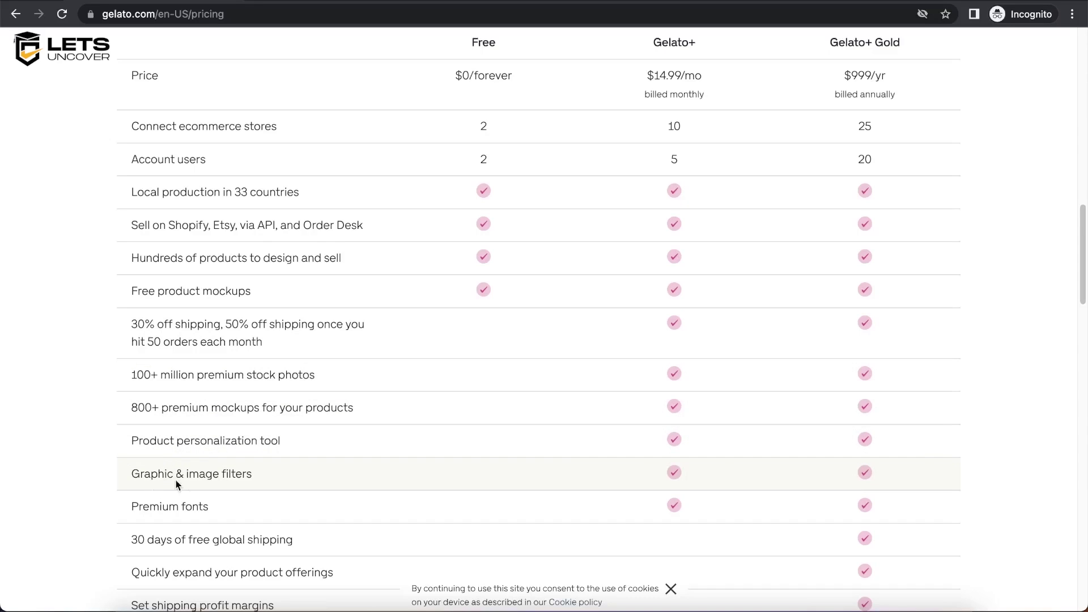
{"action": "scroll", "coordinate": [196, 482], "scroll_direction": "down", "scroll_amount": 2}
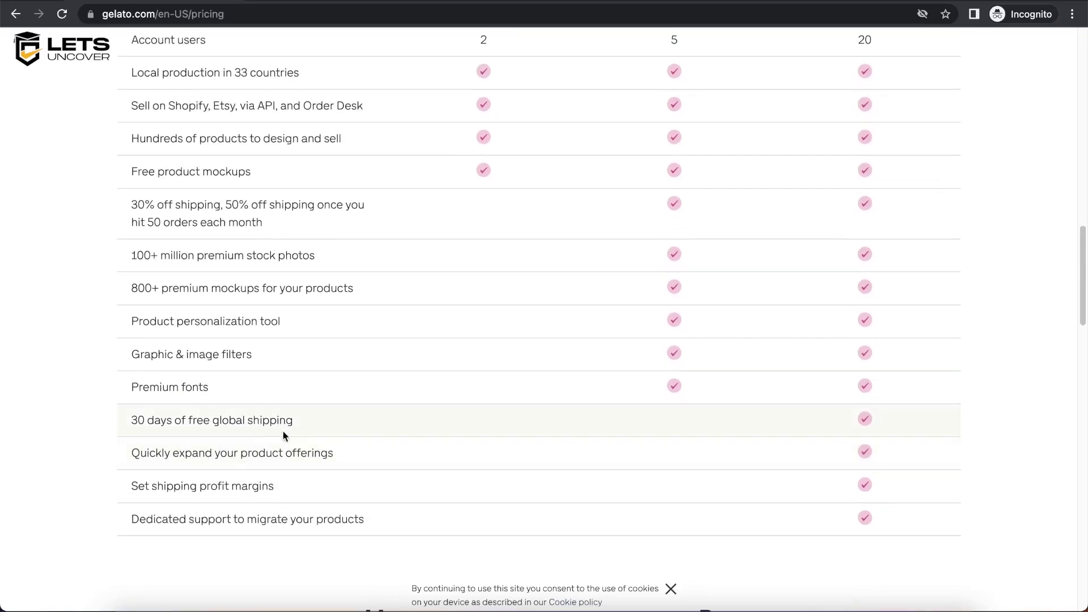
{"action": "scroll", "coordinate": [870, 357], "scroll_direction": "up", "scroll_amount": 10}
{"action": "scroll", "coordinate": [866, 370], "scroll_direction": "down", "scroll_amount": 12}
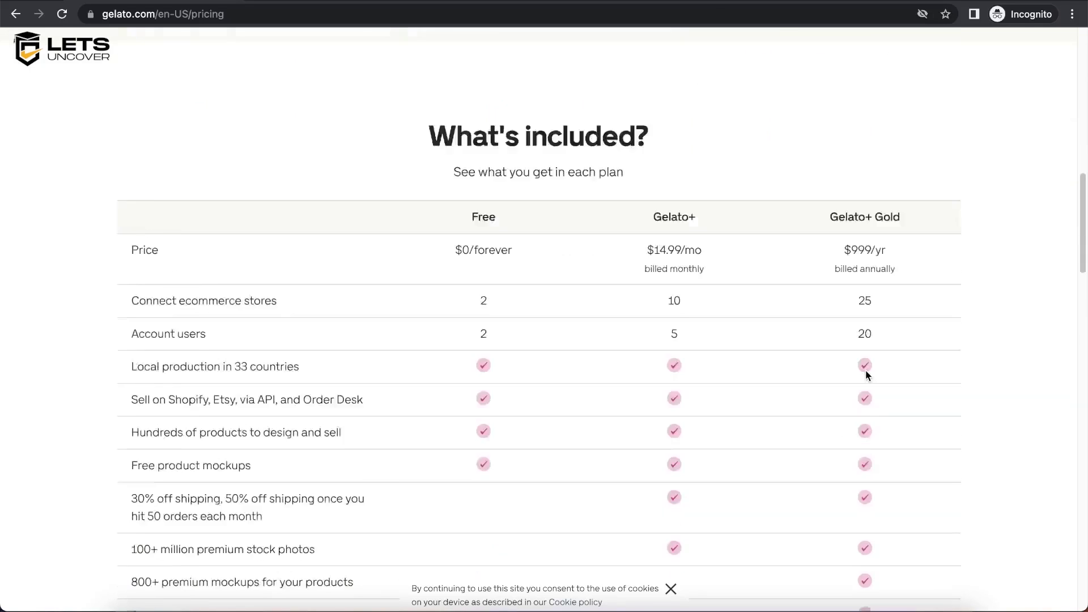
{"action": "scroll", "coordinate": [857, 375], "scroll_direction": "up", "scroll_amount": 6}
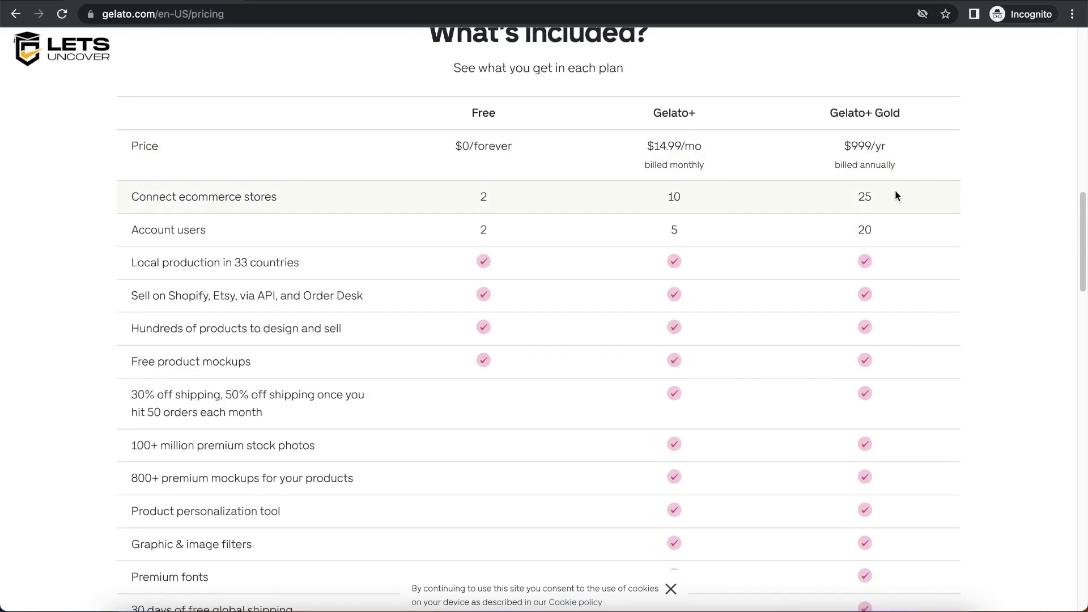
{"action": "scroll", "coordinate": [874, 245], "scroll_direction": "down", "scroll_amount": 1}
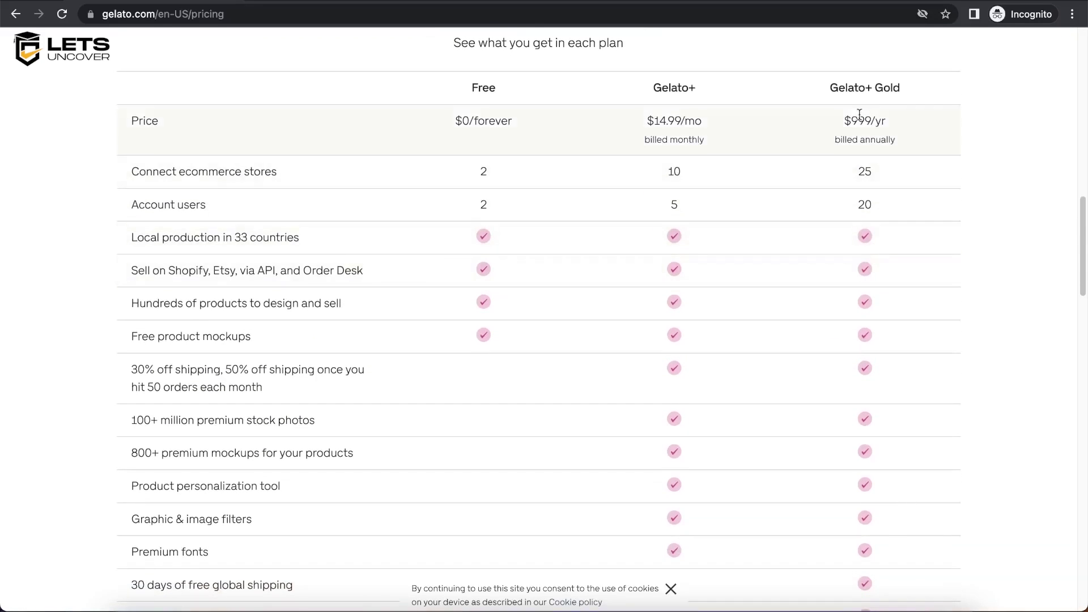
{"action": "scroll", "coordinate": [862, 199], "scroll_direction": "down", "scroll_amount": 5}
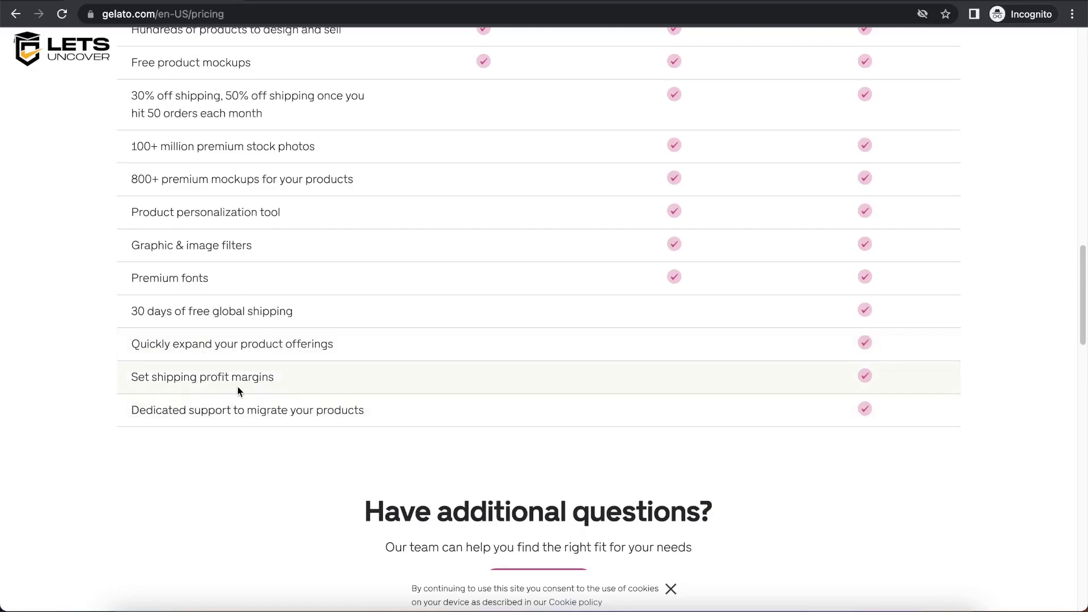
{"action": "scroll", "coordinate": [379, 431], "scroll_direction": "down", "scroll_amount": 5}
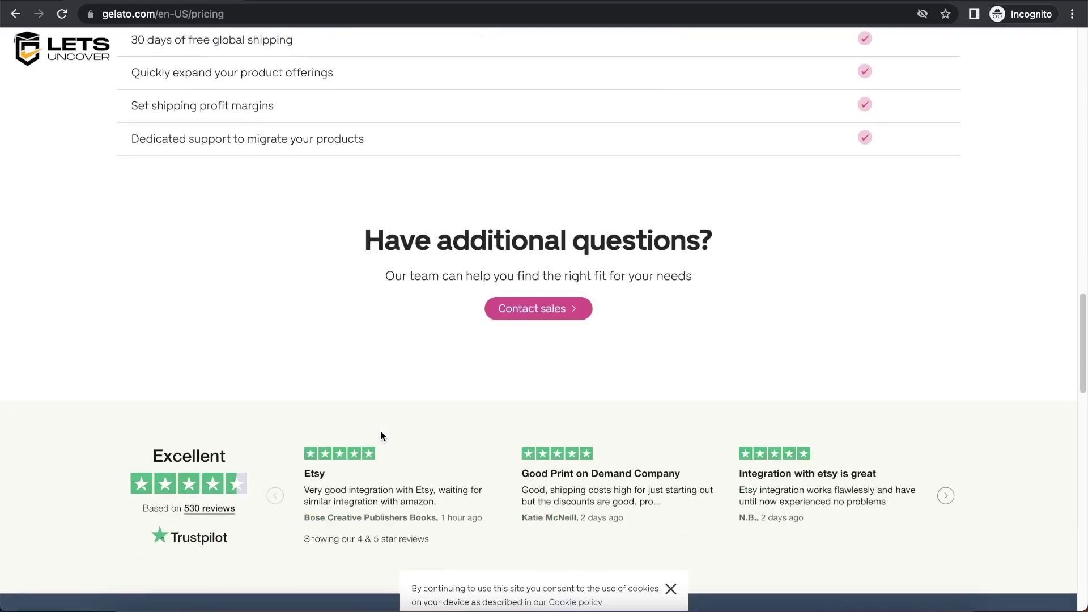
Review the Gelato+ column against the other plans, highlighting the plan name and its number of account users.
{"action": "scroll", "coordinate": [397, 439], "scroll_direction": "up", "scroll_amount": 9}
{"action": "scroll", "coordinate": [413, 450], "scroll_direction": "down", "scroll_amount": 5}
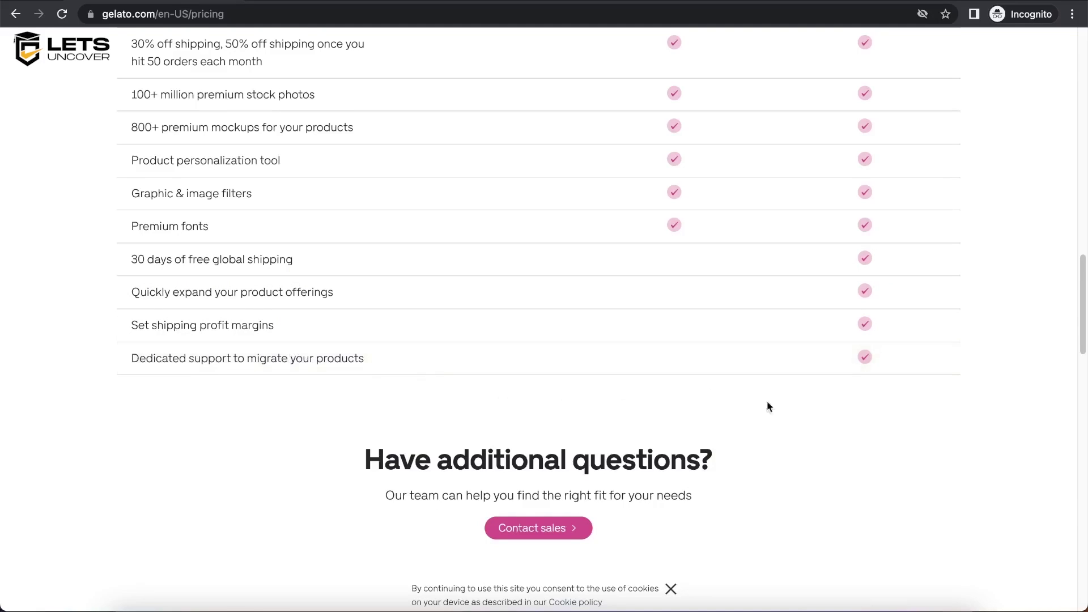
{"action": "scroll", "coordinate": [892, 366], "scroll_direction": "up", "scroll_amount": 5}
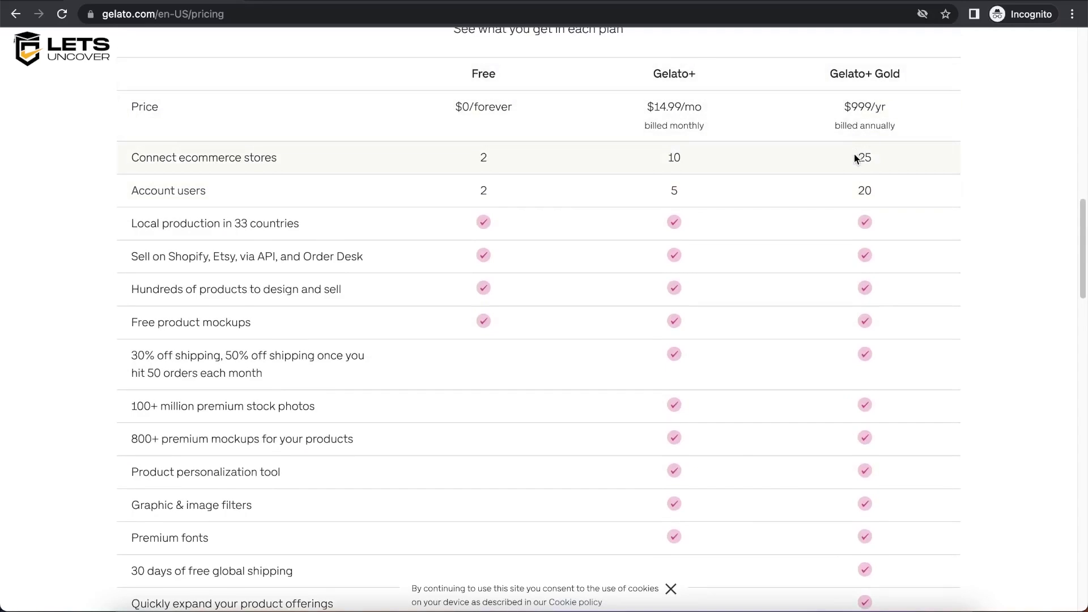
{"action": "scroll", "coordinate": [855, 154], "scroll_direction": "down", "scroll_amount": 1}
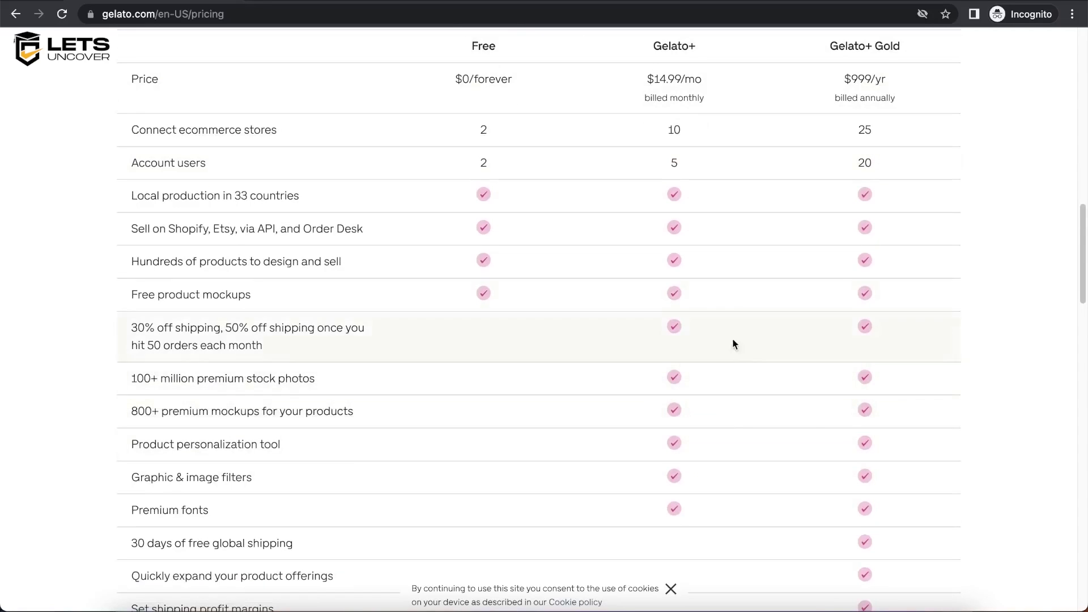
{"action": "left_click_drag", "start_coordinate": [702, 43], "coordinate": [648, 42]}
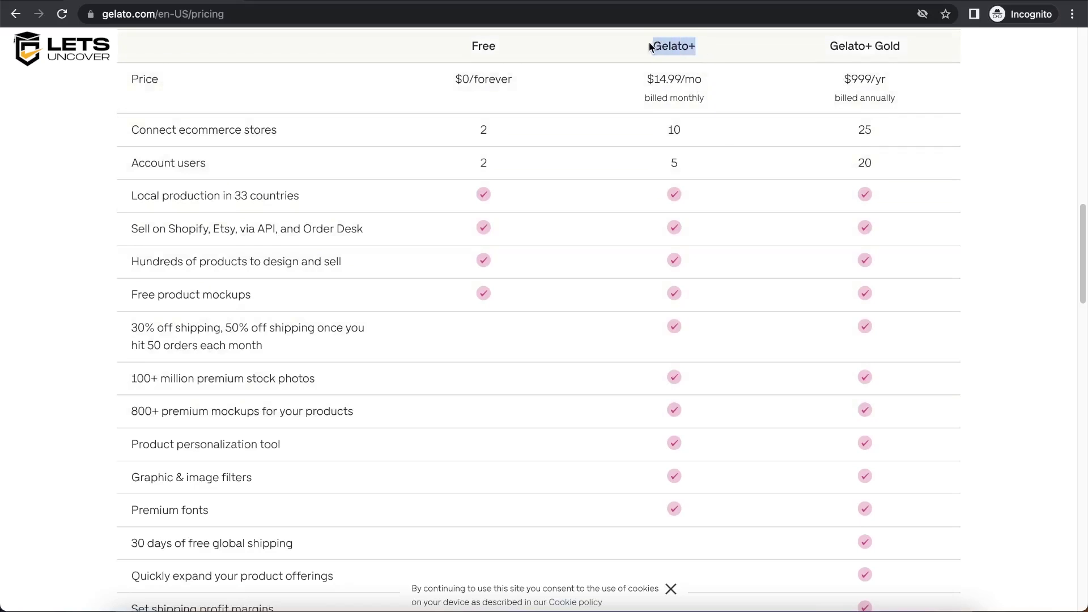
{"action": "scroll", "coordinate": [656, 236], "scroll_direction": "up", "scroll_amount": 4}
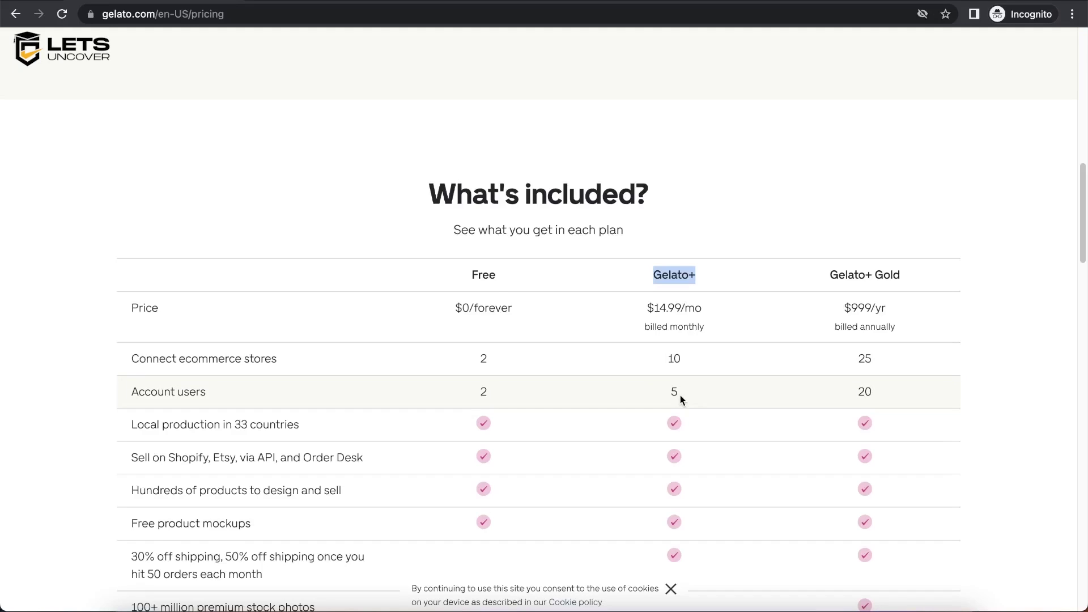
{"action": "left_click_drag", "start_coordinate": [680, 398], "coordinate": [667, 387]}
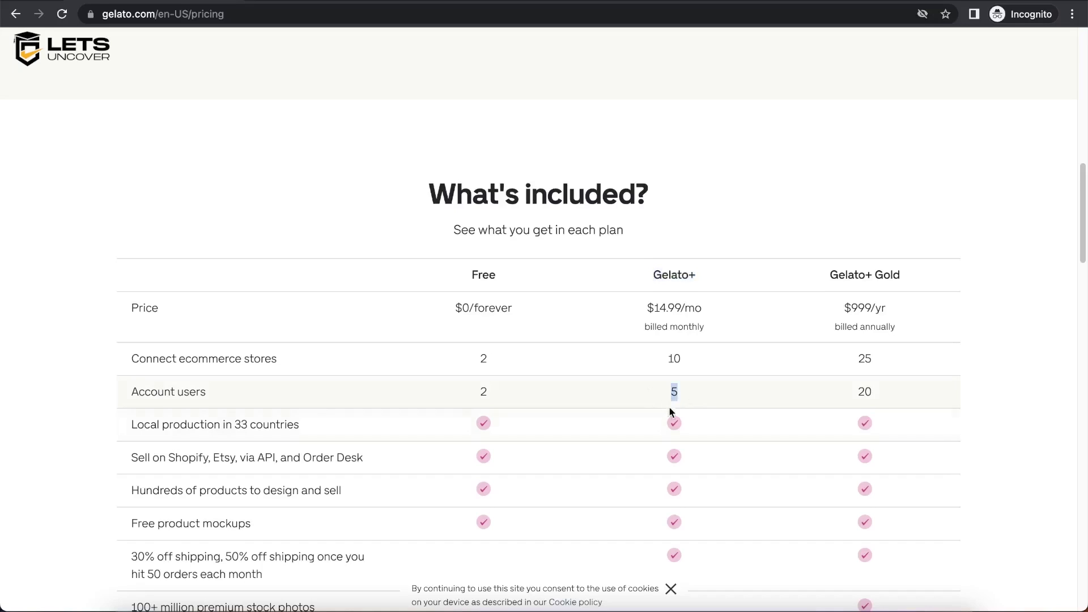
{"action": "scroll", "coordinate": [673, 282], "scroll_direction": "up", "scroll_amount": 5}
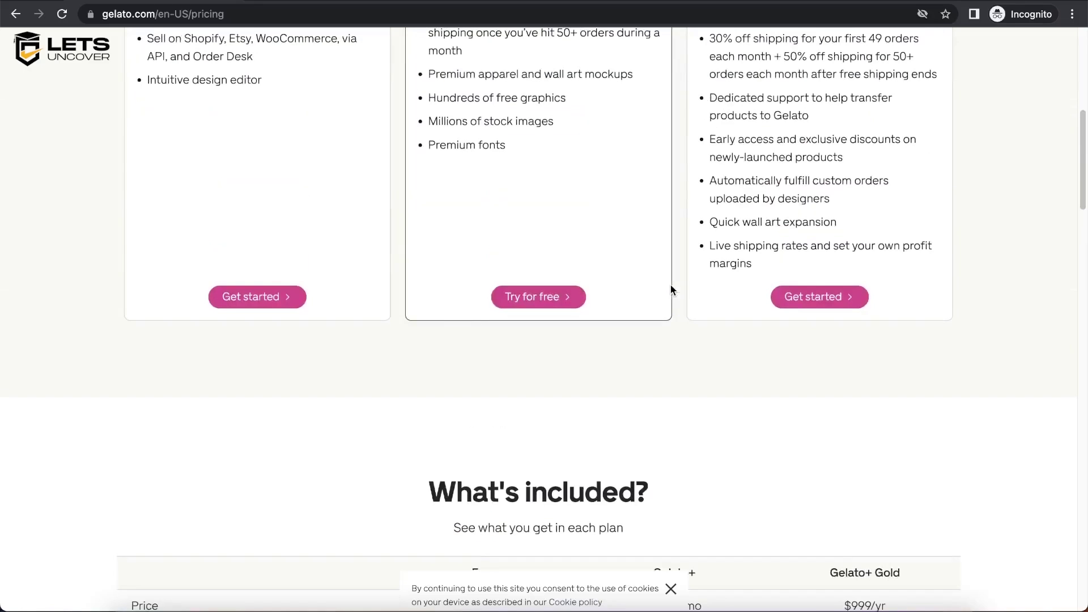
{"action": "scroll", "coordinate": [723, 464], "scroll_direction": "up", "scroll_amount": 7}
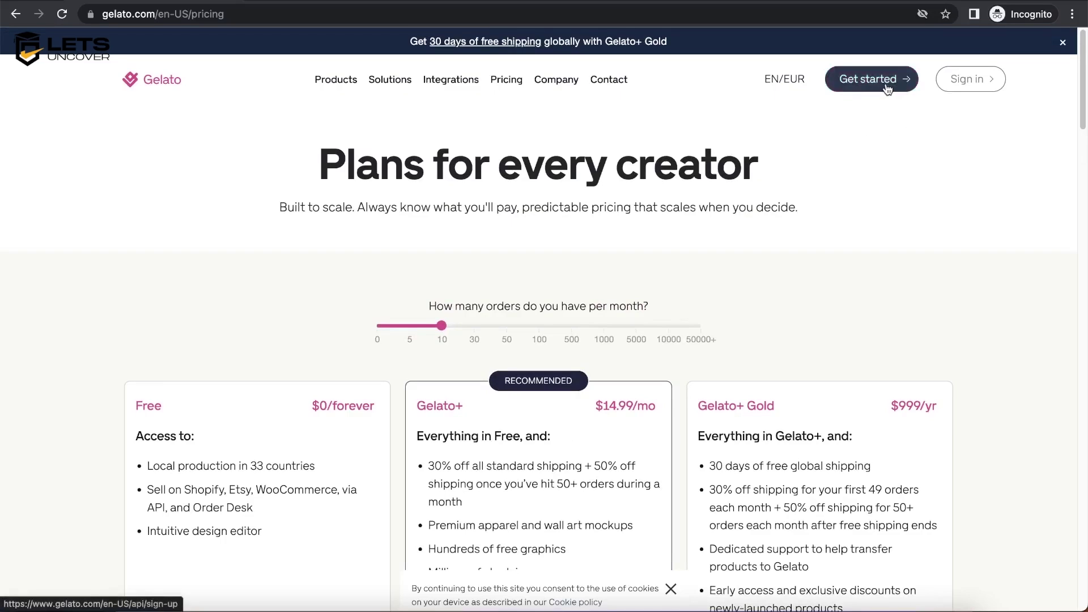
Set the website's display currency to USD.
{"action": "left_click", "coordinate": [791, 80]}
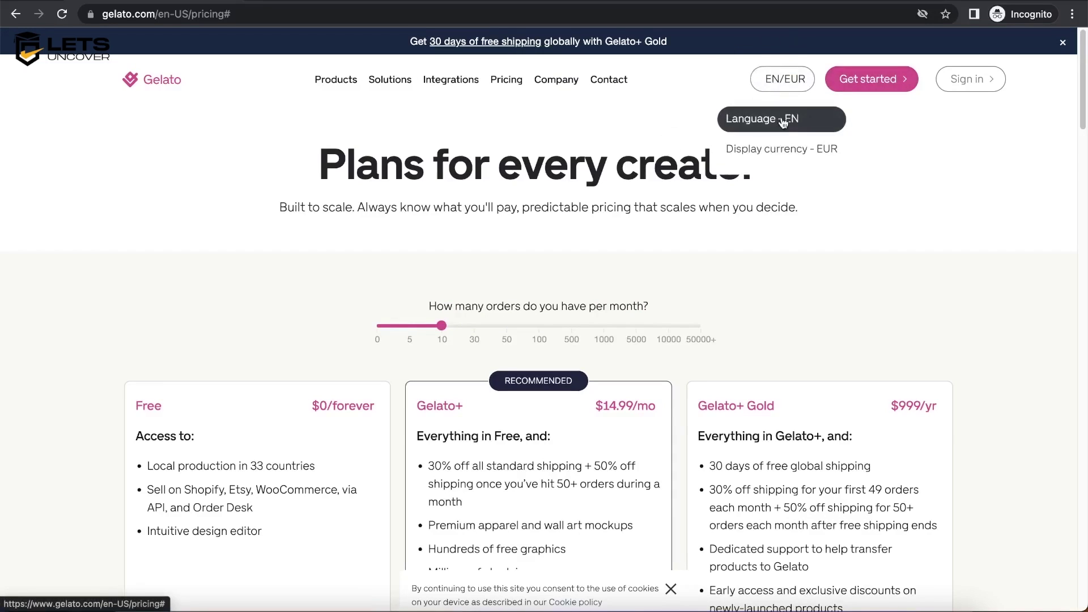
{"action": "left_click", "coordinate": [822, 149]}
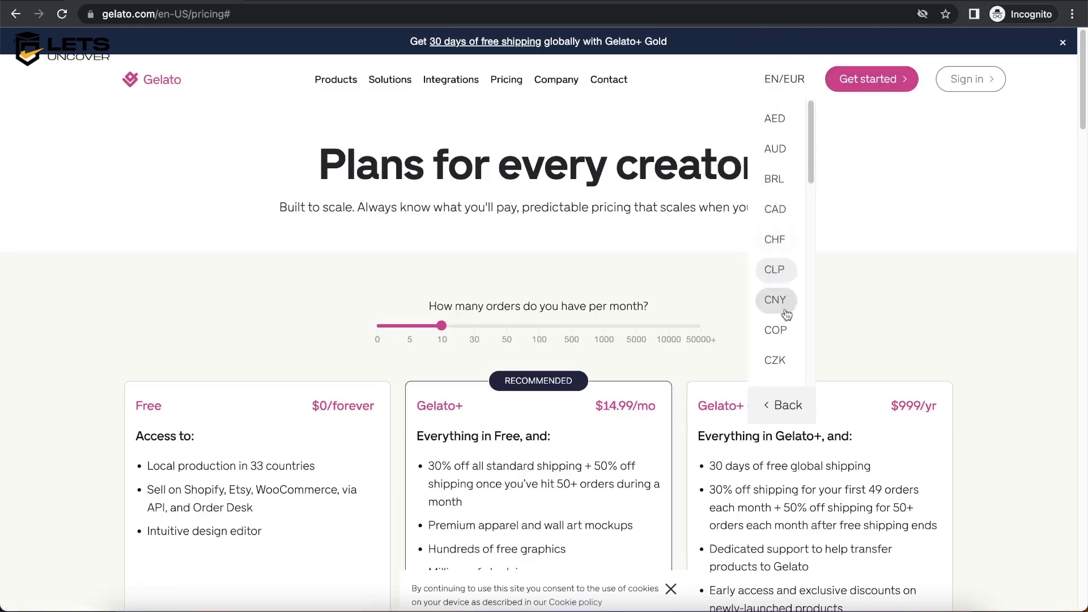
{"action": "scroll", "coordinate": [785, 317], "scroll_direction": "down", "scroll_amount": 12}
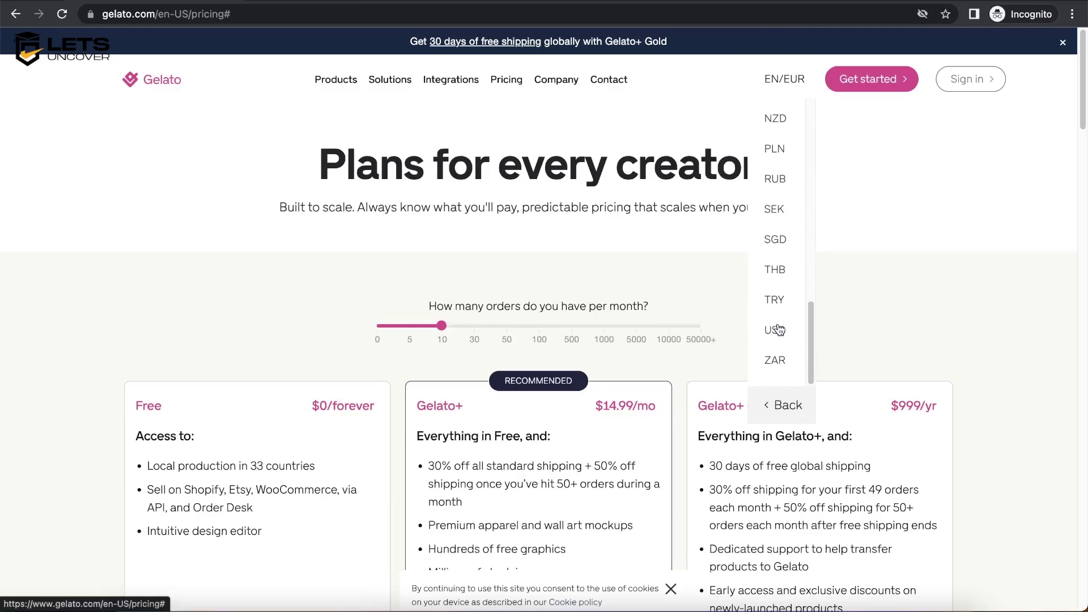
{"action": "left_click", "coordinate": [777, 330]}
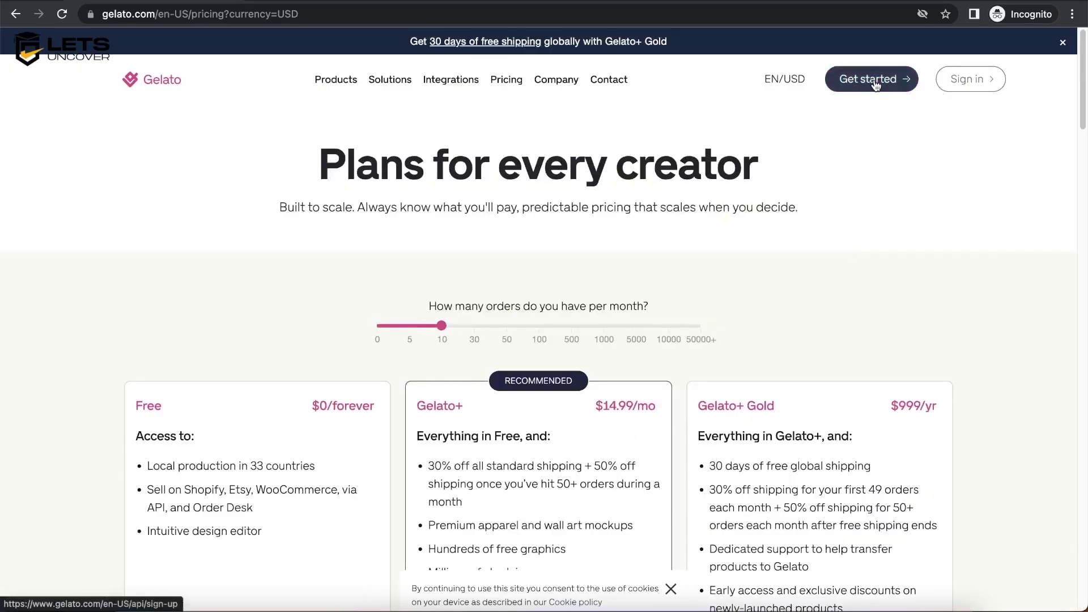
Start creating a Gelato account with the email sign-up option and check the entered password against the requirements.
{"action": "left_click", "coordinate": [875, 84]}
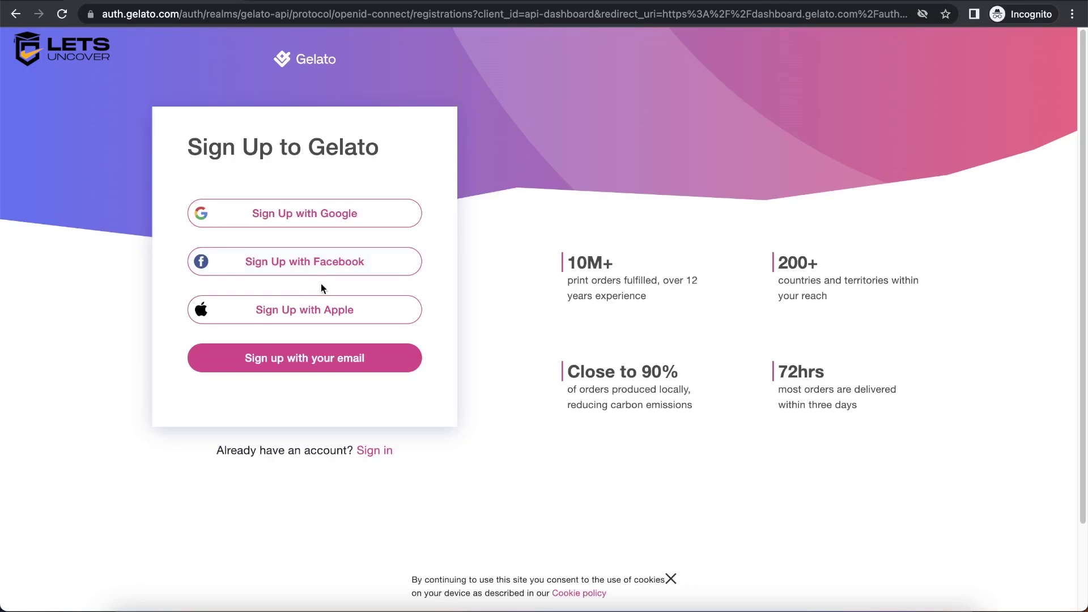
{"action": "left_click", "coordinate": [335, 374]}
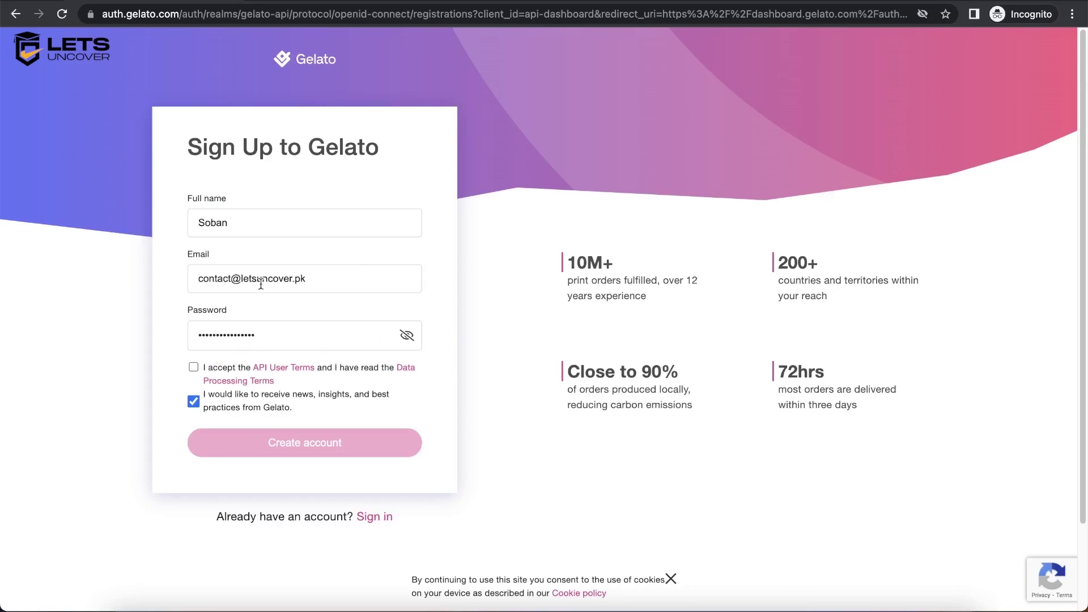
{"action": "left_click_drag", "start_coordinate": [271, 323], "coordinate": [217, 325]}
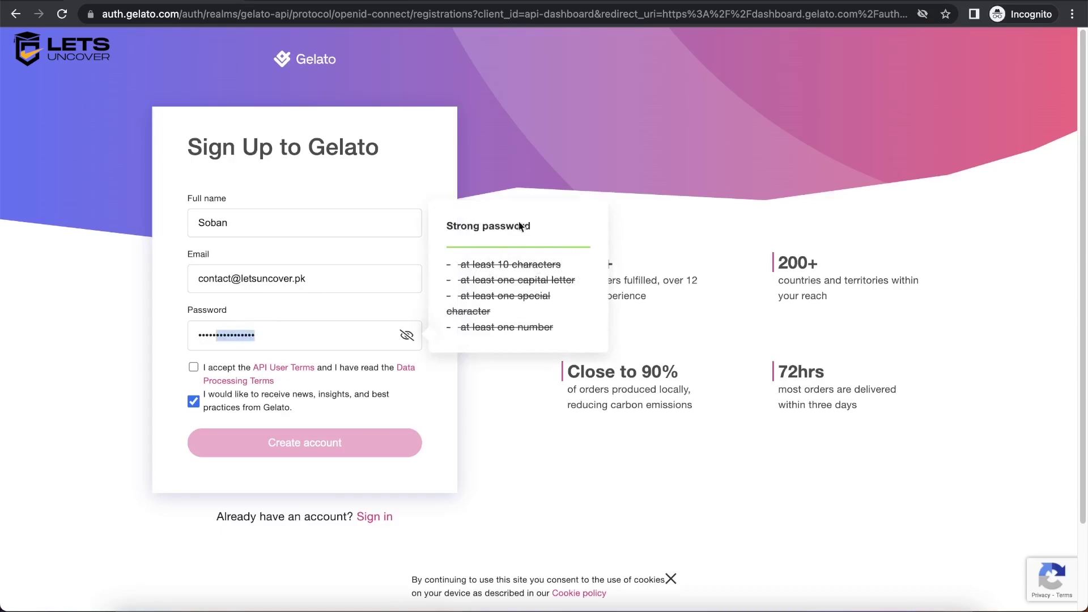
Accept the API User Terms and Data Processing Terms, opt out of Gelato's news and insights, and submit the sign-up form.
{"action": "left_click", "coordinate": [436, 401]}
{"action": "left_click", "coordinate": [194, 366]}
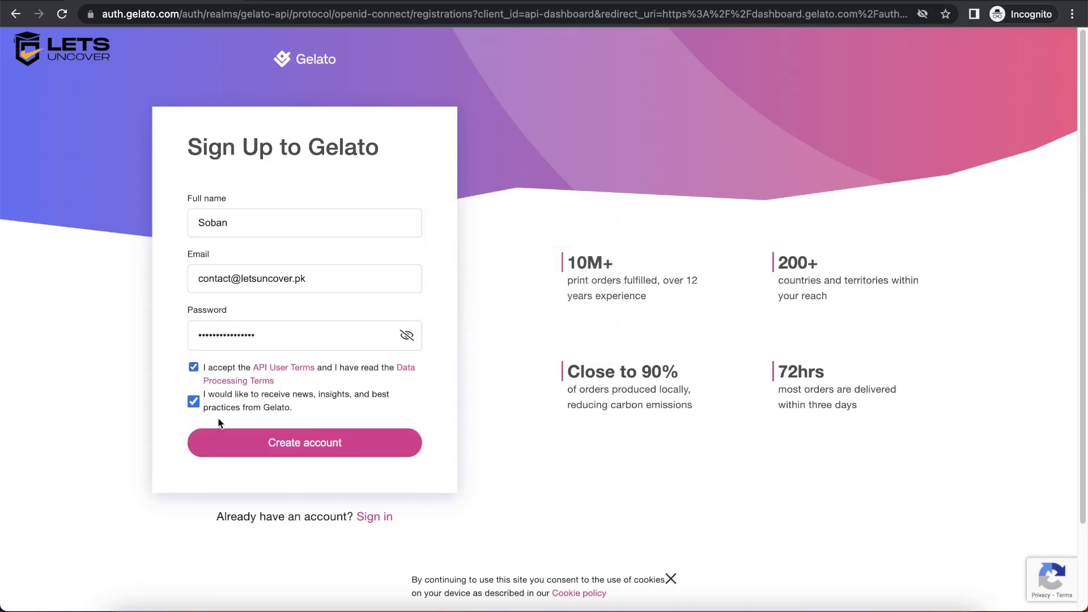
{"action": "left_click", "coordinate": [193, 402]}
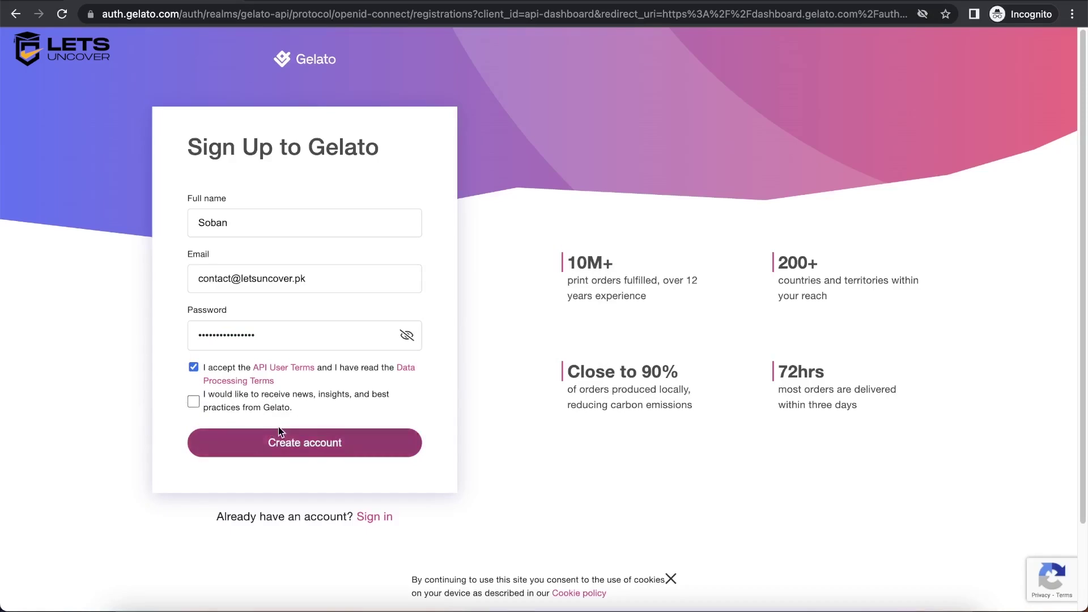
{"action": "left_click", "coordinate": [323, 455]}
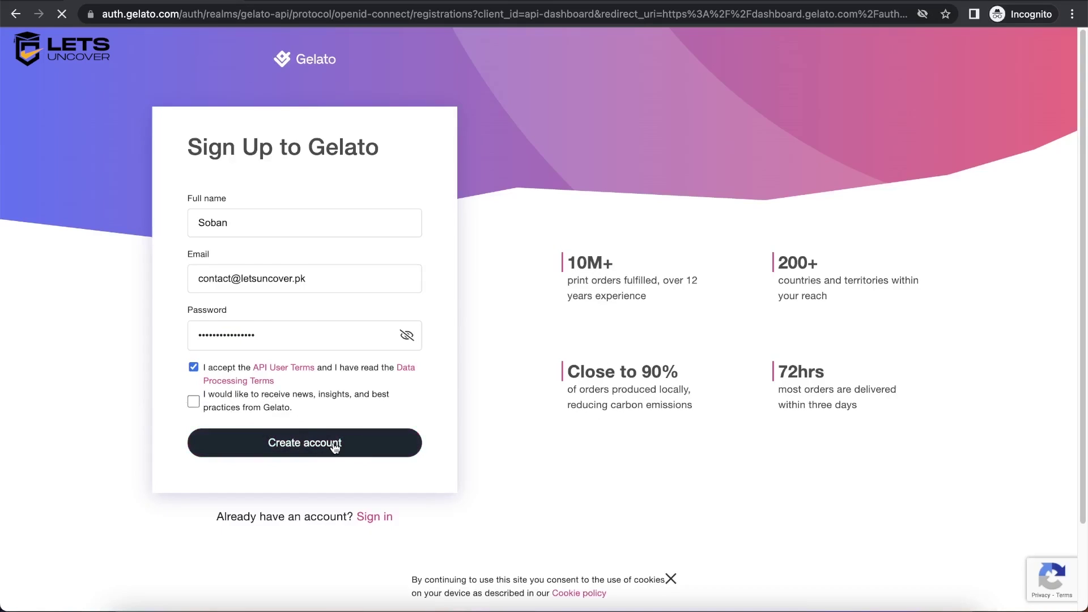
Reopen the email sign-up form, enter the full name including the surname, the contact email and the account password, and create the account.
{"action": "scroll", "coordinate": [327, 436], "scroll_direction": "down", "scroll_amount": 1}
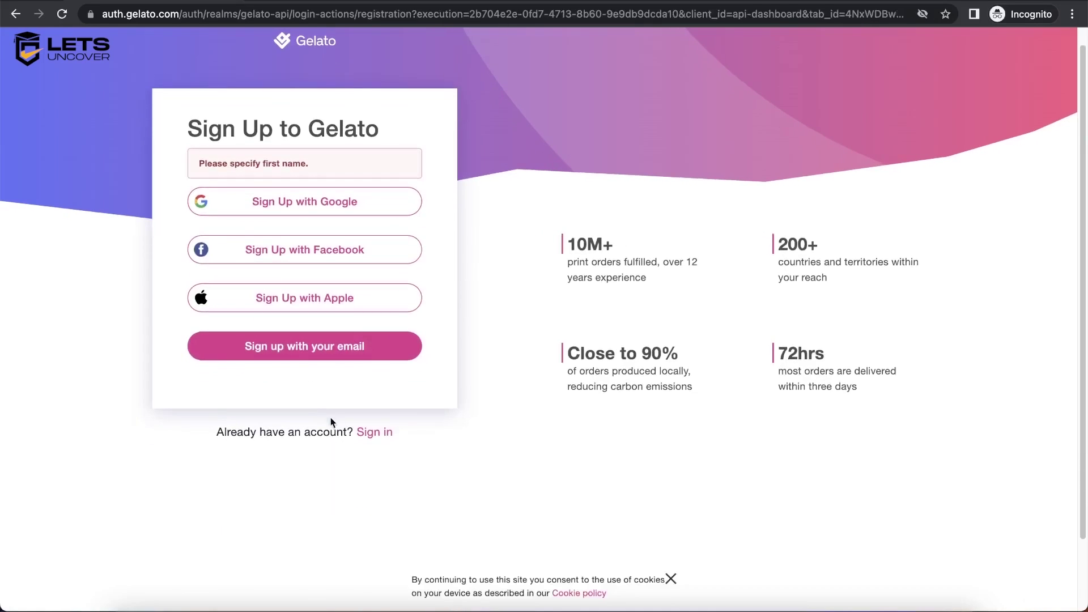
{"action": "left_click_drag", "start_coordinate": [197, 163], "coordinate": [321, 167]}
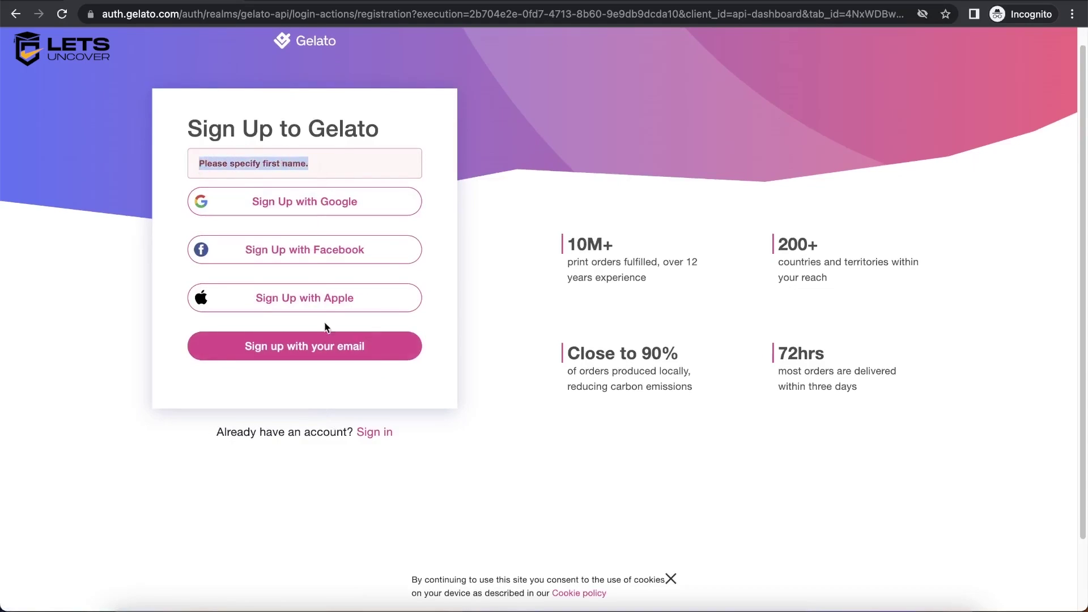
{"action": "left_click", "coordinate": [327, 341]}
{"action": "left_click", "coordinate": [249, 205]}
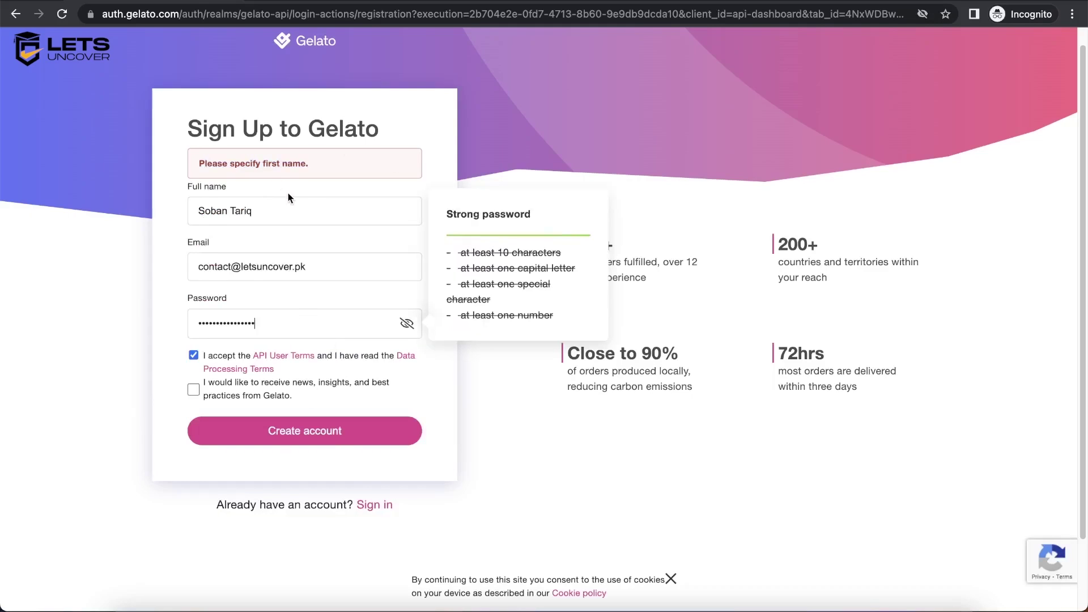
{"action": "left_click", "coordinate": [296, 432]}
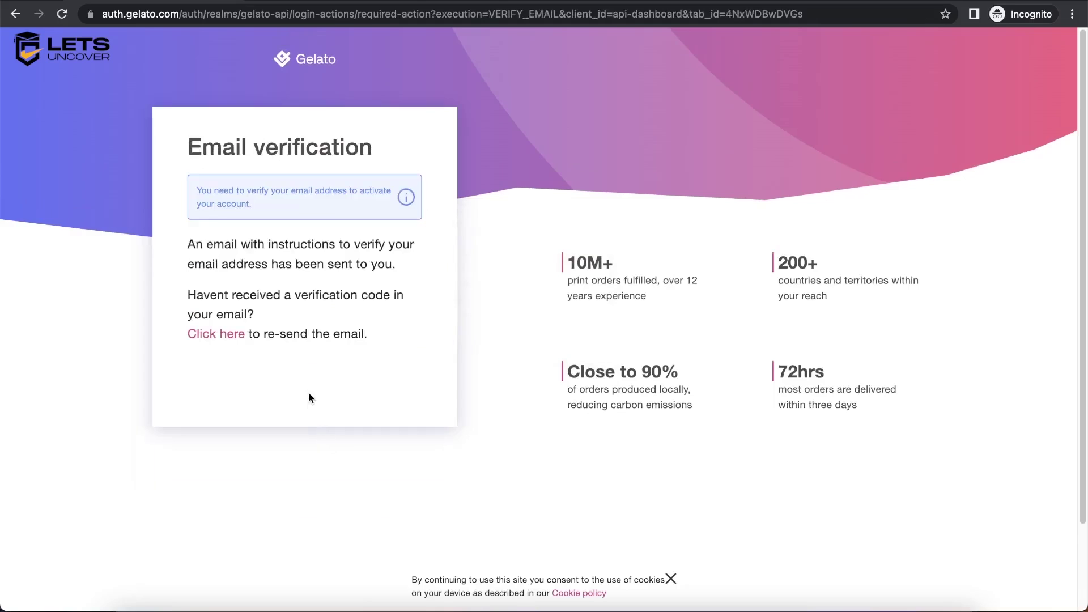
{"action": "triple_click", "coordinate": [225, 201]}
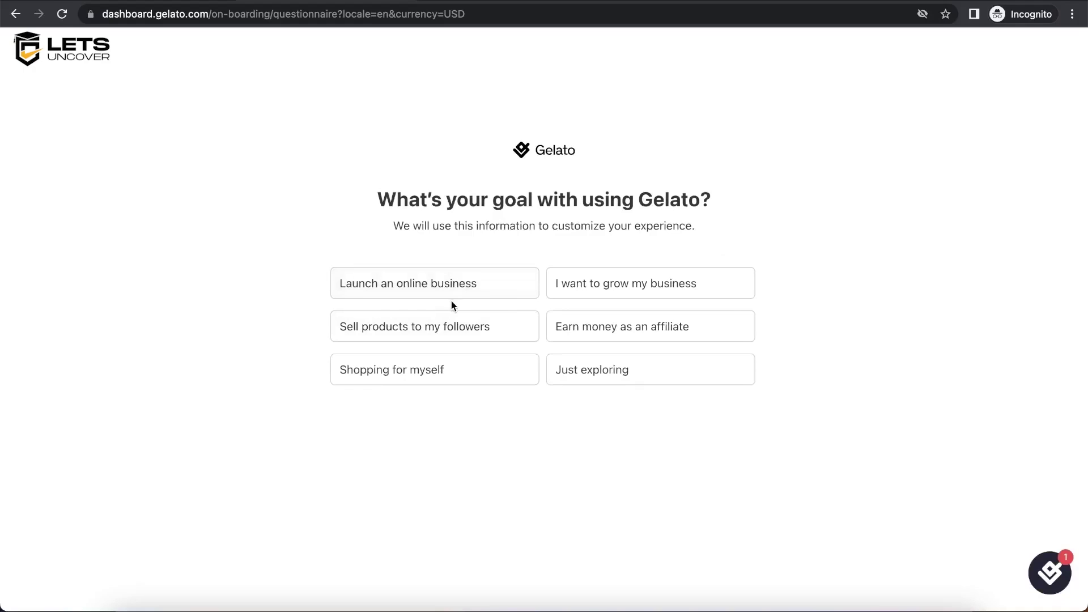
Answer the onboarding questions with "Launch an online business" as the goal and Drinkware as the product interest.
{"action": "left_click_drag", "start_coordinate": [378, 195], "coordinate": [695, 203]}
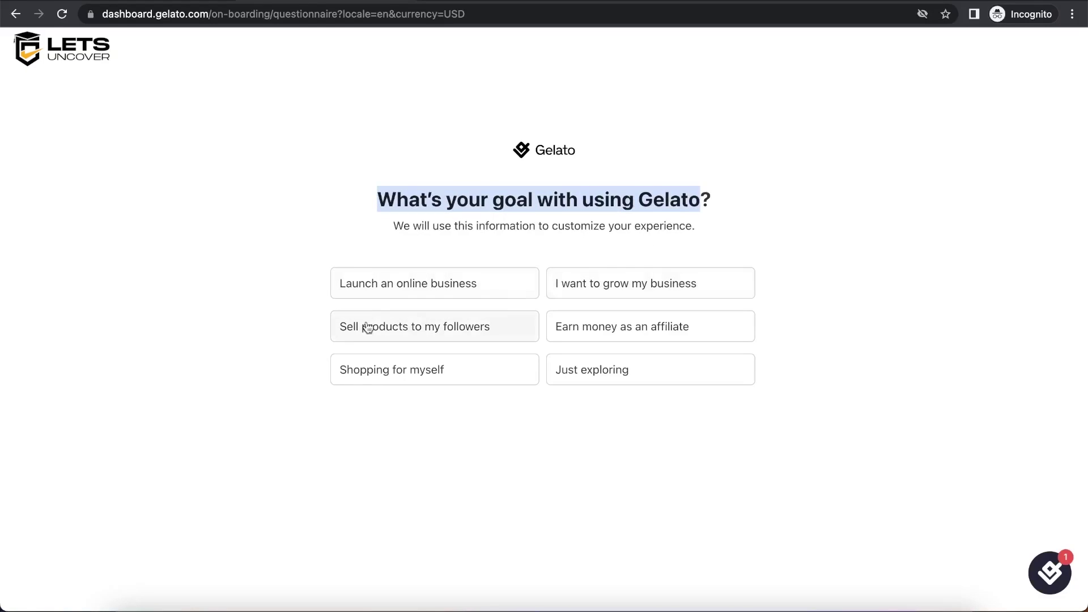
{"action": "left_click", "coordinate": [474, 290]}
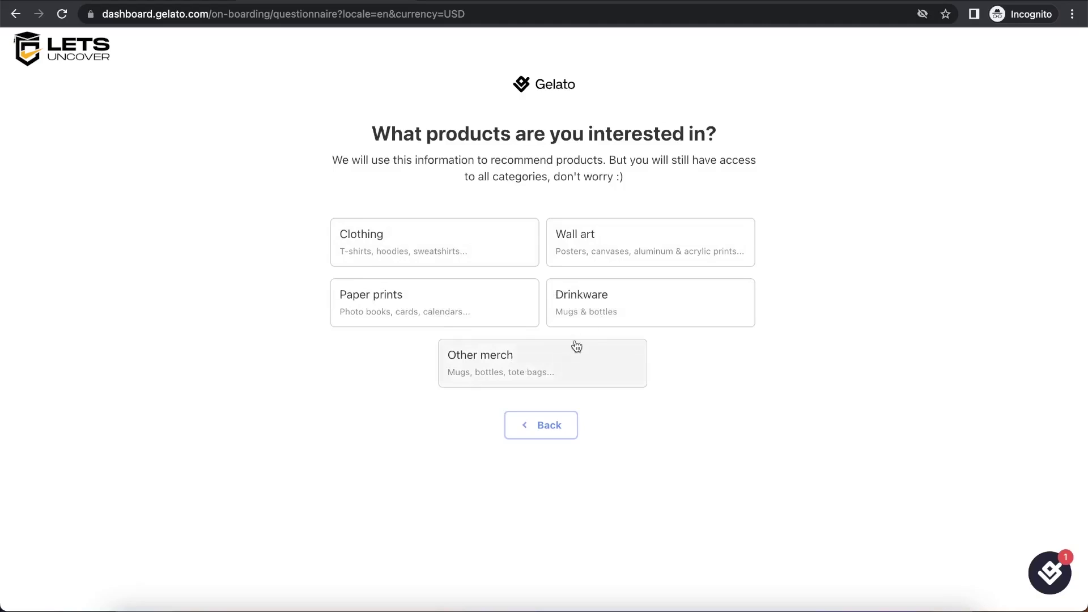
{"action": "left_click", "coordinate": [617, 313]}
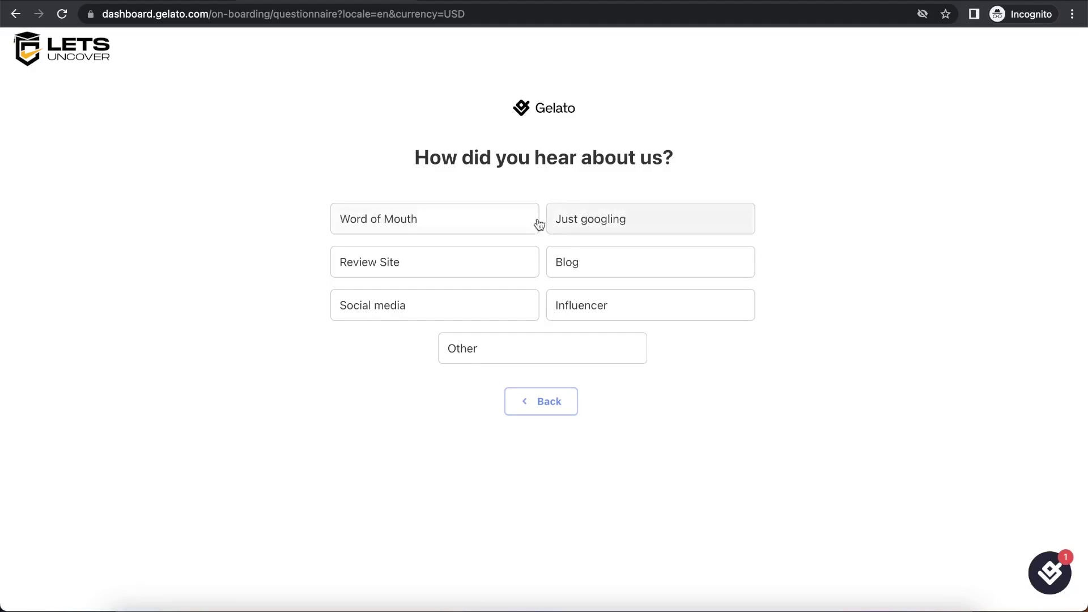
Give Influencer as the referral source, enter "Lets Uncover" as the influencer, and finish the questionnaire.
{"action": "left_click", "coordinate": [590, 311]}
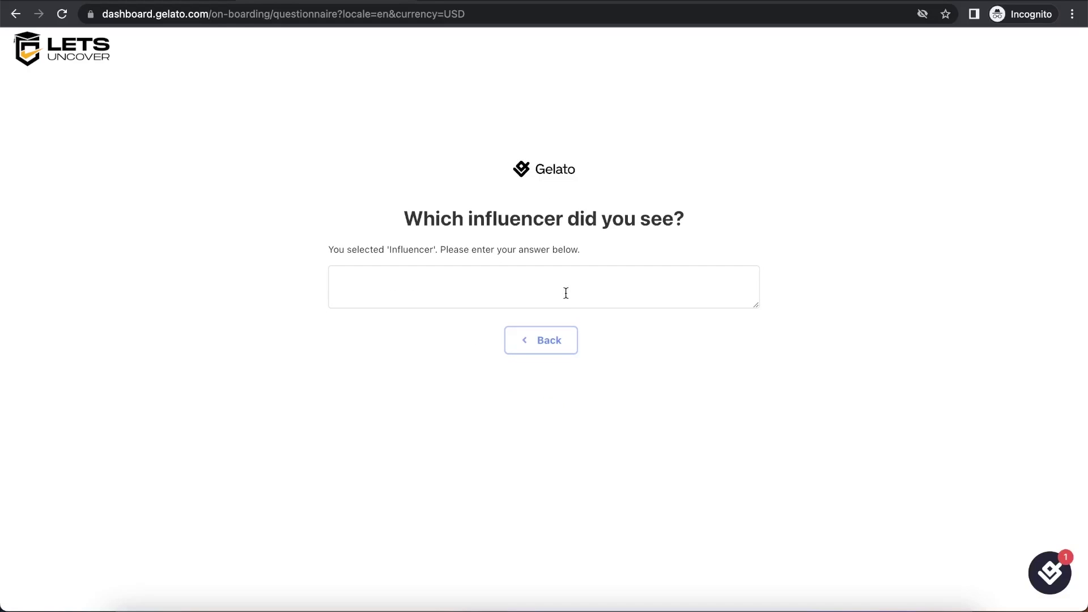
{"action": "left_click", "coordinate": [596, 287]}
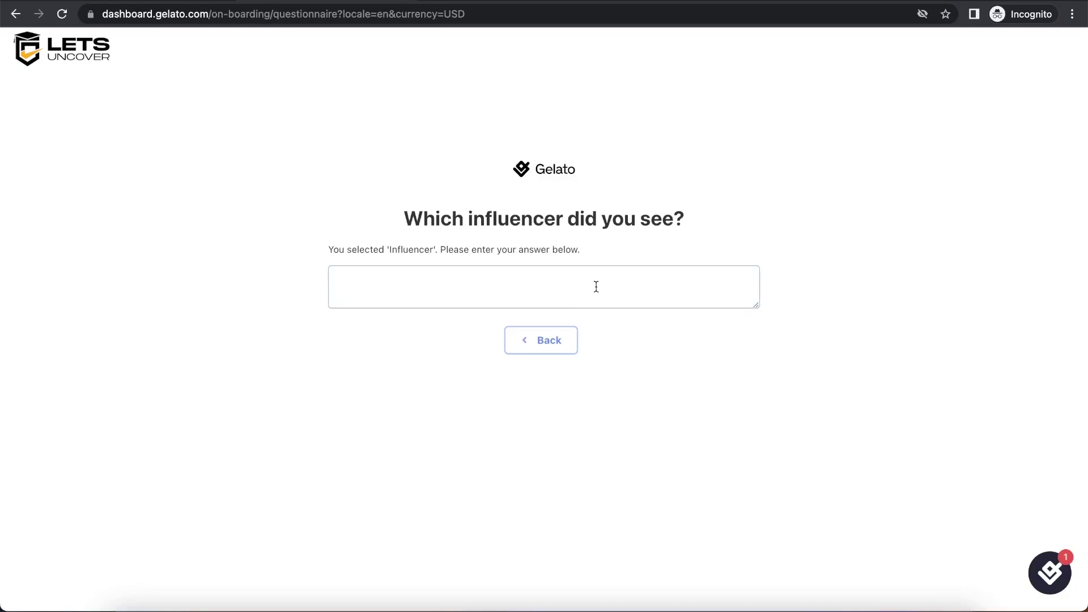
{"action": "type", "text": "Lets Uncover"}
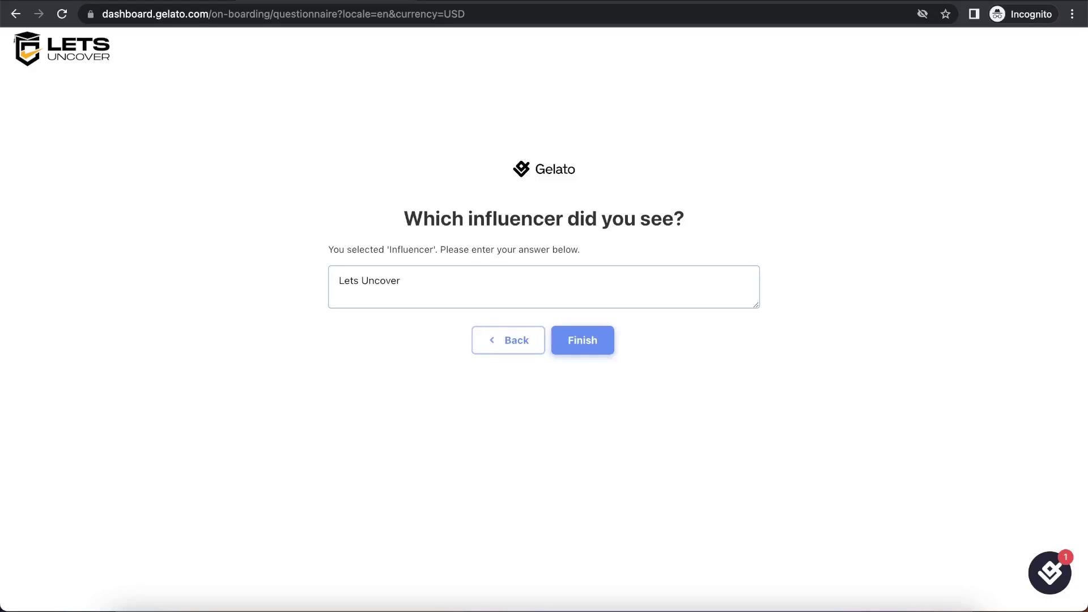
{"action": "left_click", "coordinate": [584, 341]}
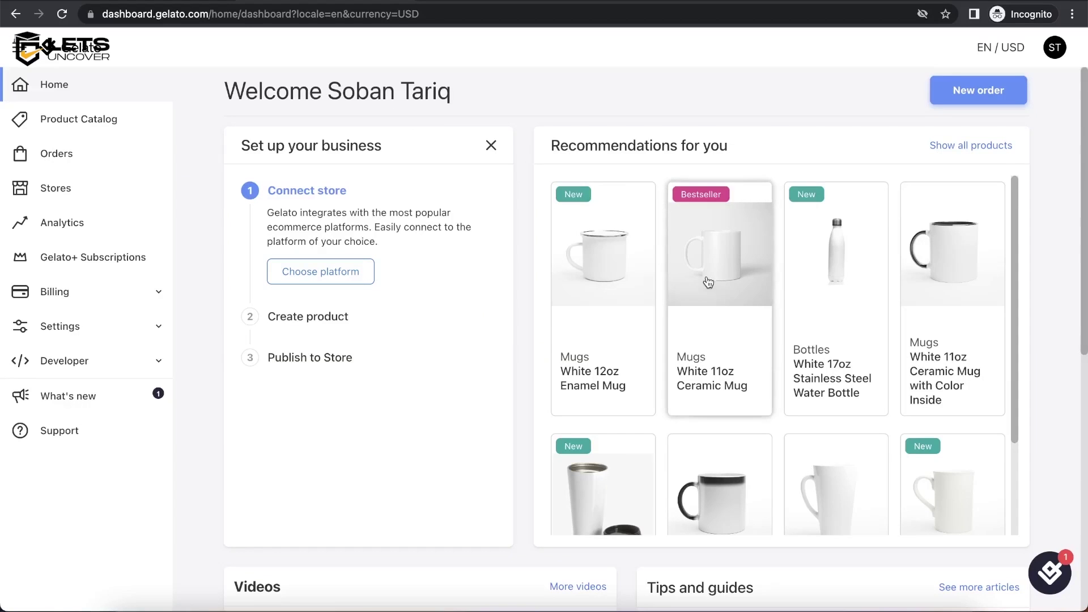
Look over the dashboard home page, from the product recommendations down to the videos, guides and weekly analytics.
{"action": "scroll", "coordinate": [704, 286], "scroll_direction": "down", "scroll_amount": 7}
{"action": "scroll", "coordinate": [652, 418], "scroll_direction": "down", "scroll_amount": 4}
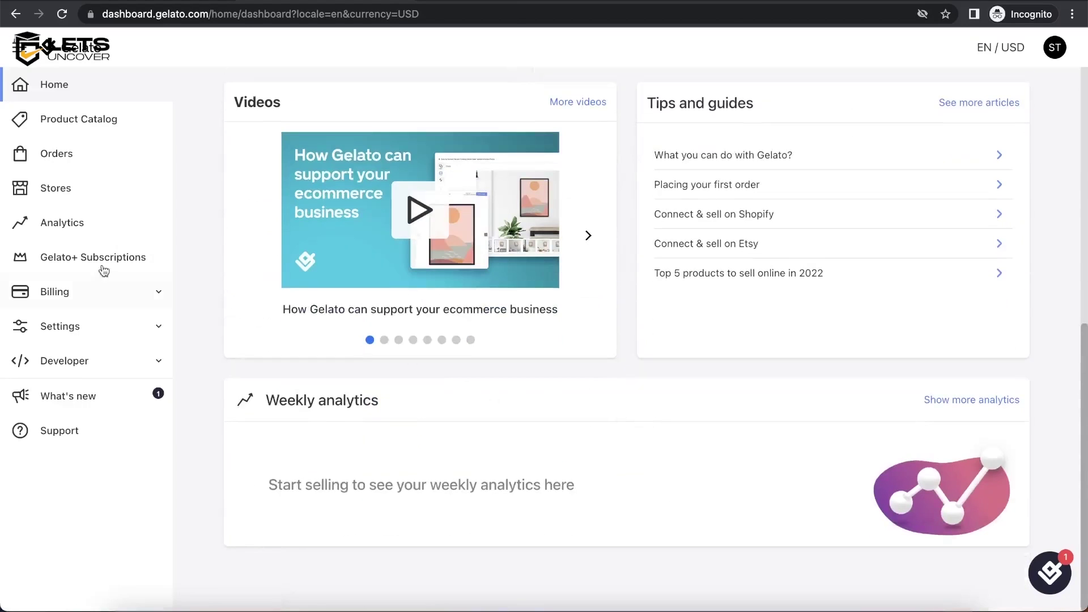
{"action": "scroll", "coordinate": [374, 325], "scroll_direction": "up", "scroll_amount": 9}
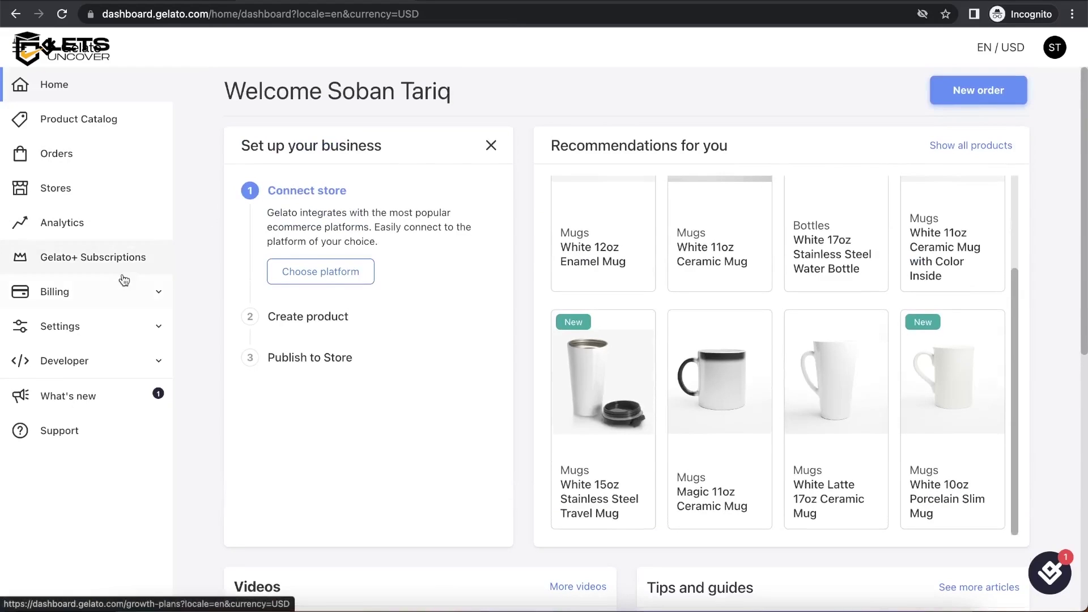
Review the Gelato+ Subscriptions page, checking the Gelato+ monthly price and the features in the plan comparison table.
{"action": "left_click", "coordinate": [99, 266]}
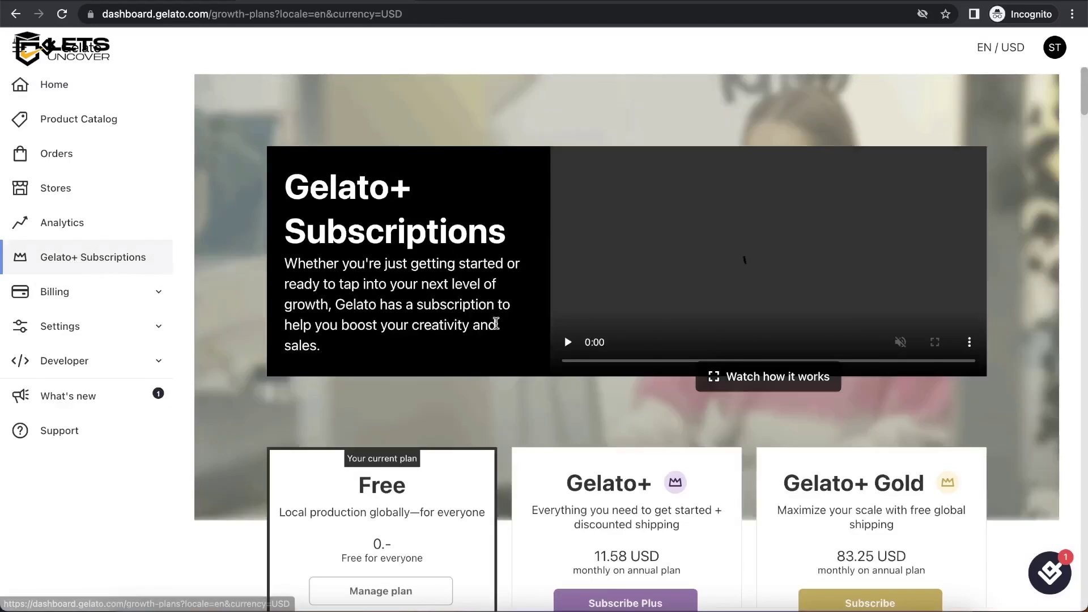
{"action": "scroll", "coordinate": [590, 370], "scroll_direction": "down", "scroll_amount": 3}
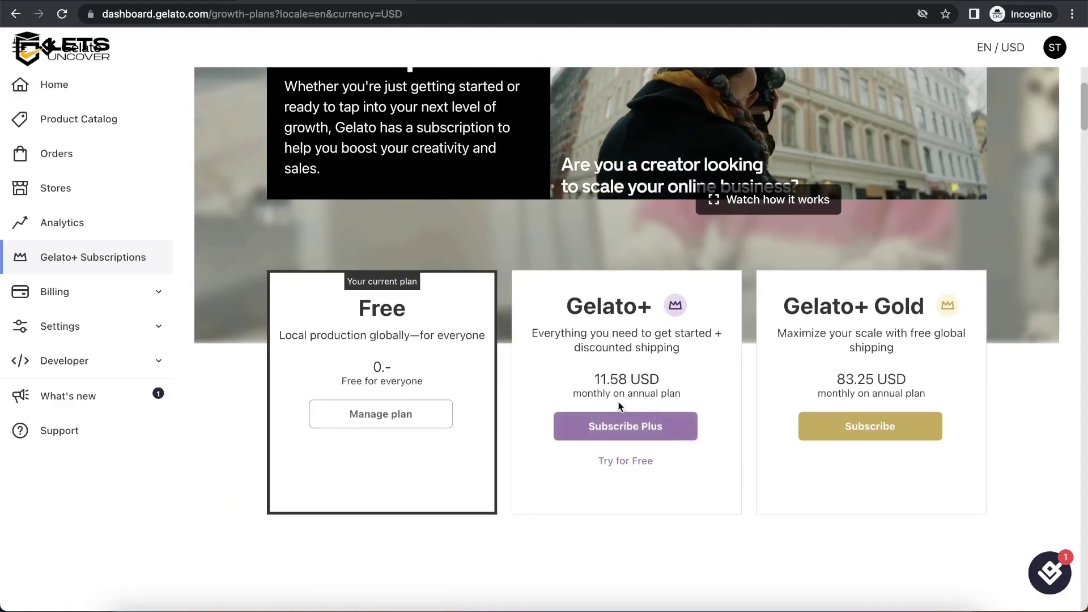
{"action": "left_click_drag", "start_coordinate": [594, 379], "coordinate": [658, 388]}
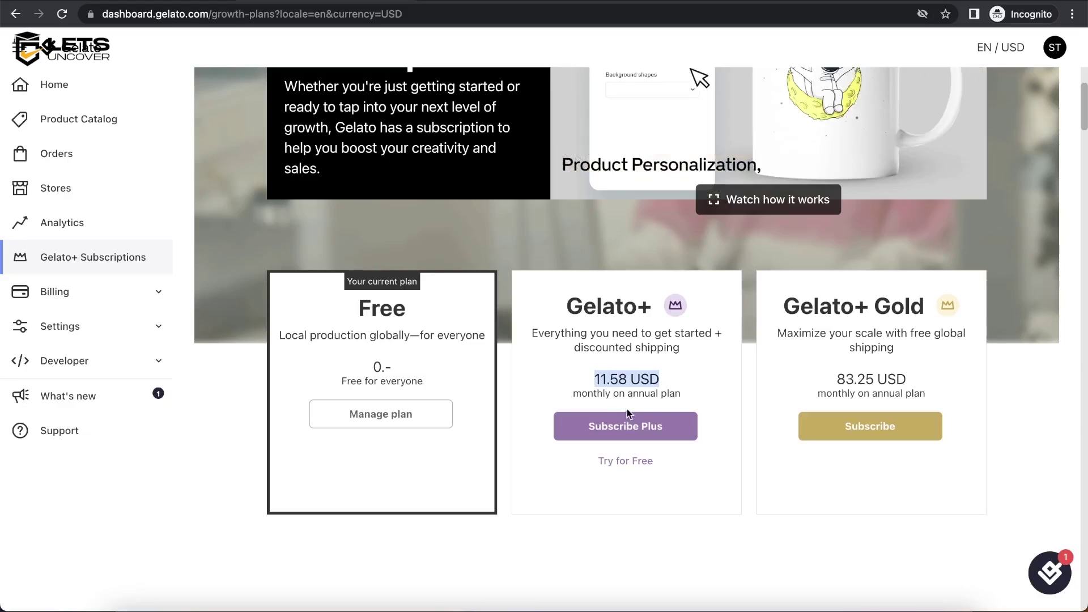
{"action": "scroll", "coordinate": [519, 451], "scroll_direction": "down", "scroll_amount": 8}
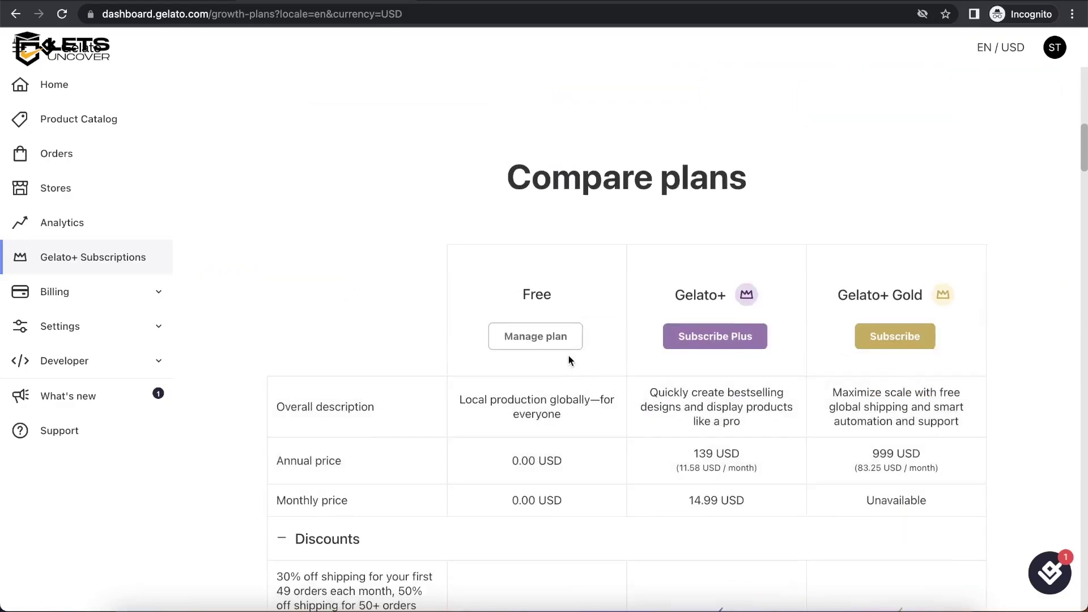
{"action": "scroll", "coordinate": [648, 412], "scroll_direction": "down", "scroll_amount": 2}
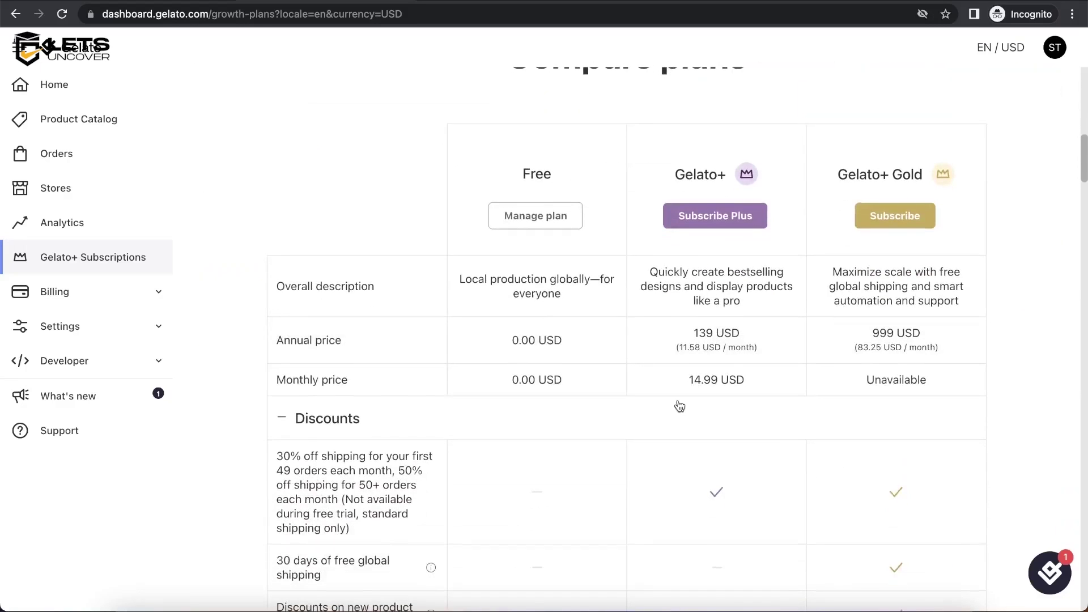
{"action": "scroll", "coordinate": [680, 406], "scroll_direction": "down", "scroll_amount": 15}
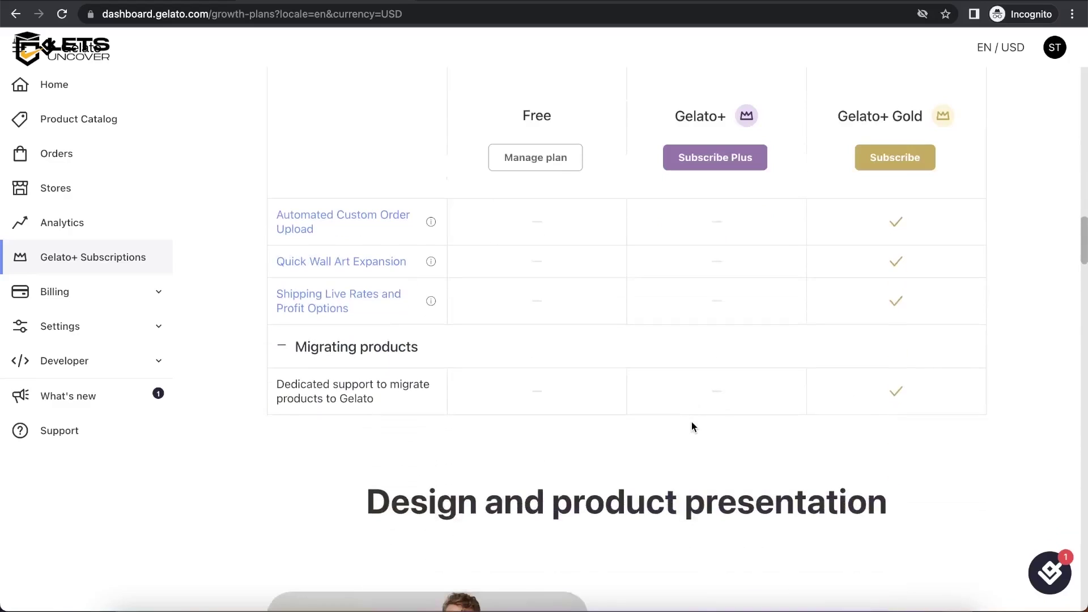
{"action": "scroll", "coordinate": [592, 375], "scroll_direction": "up", "scroll_amount": 2}
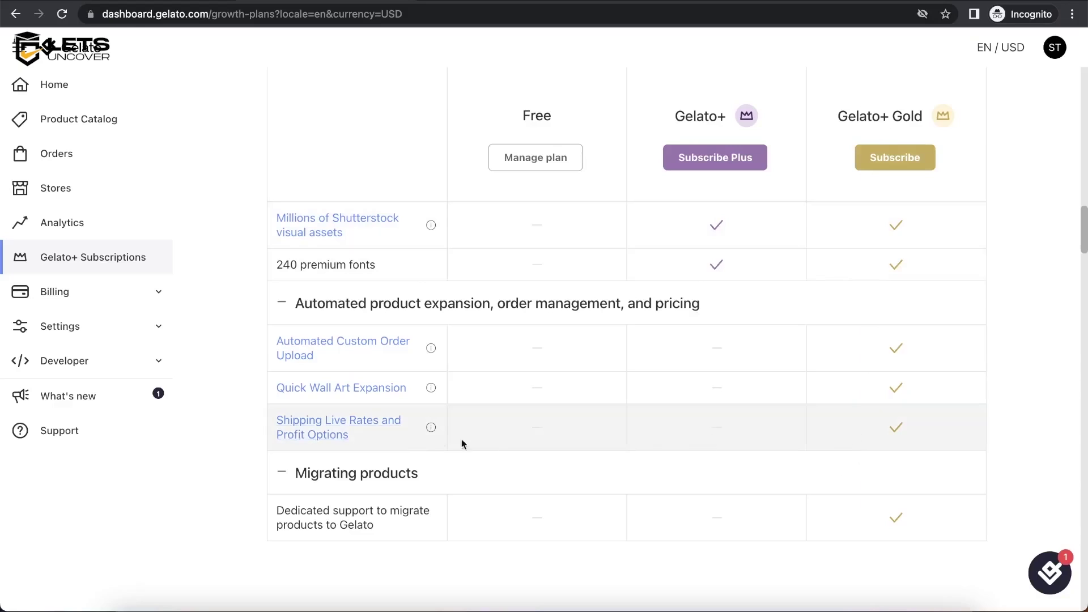
{"action": "scroll", "coordinate": [541, 431], "scroll_direction": "up", "scroll_amount": 2}
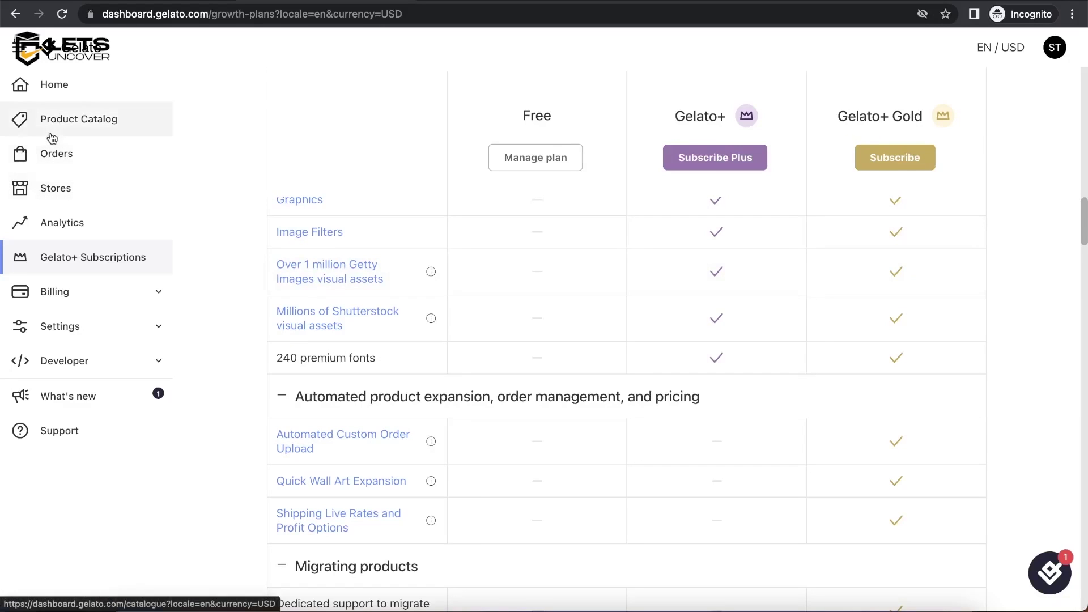
Return to the dashboard home, open Stores, and examine the available platforms and the connection options for eBay and Amazon.
{"action": "left_click", "coordinate": [67, 85]}
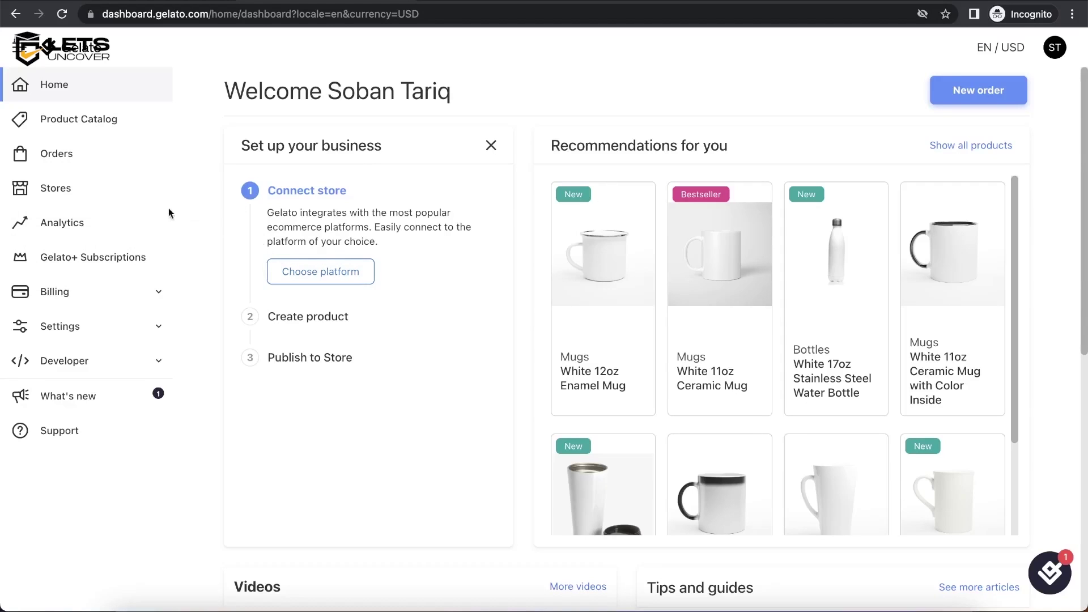
{"action": "left_click", "coordinate": [85, 194]}
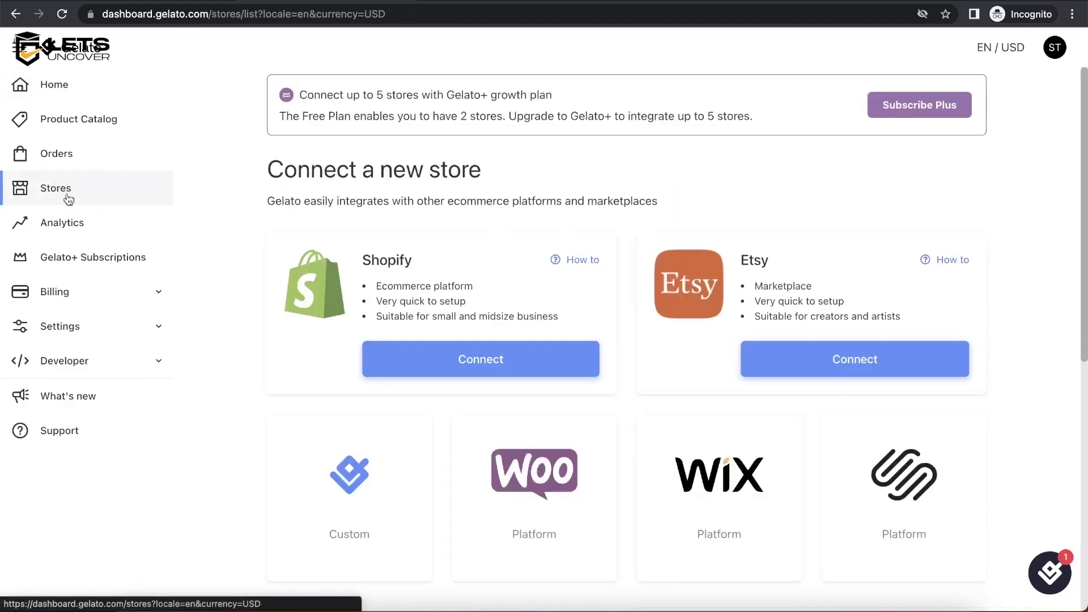
{"action": "scroll", "coordinate": [580, 247], "scroll_direction": "down", "scroll_amount": 2}
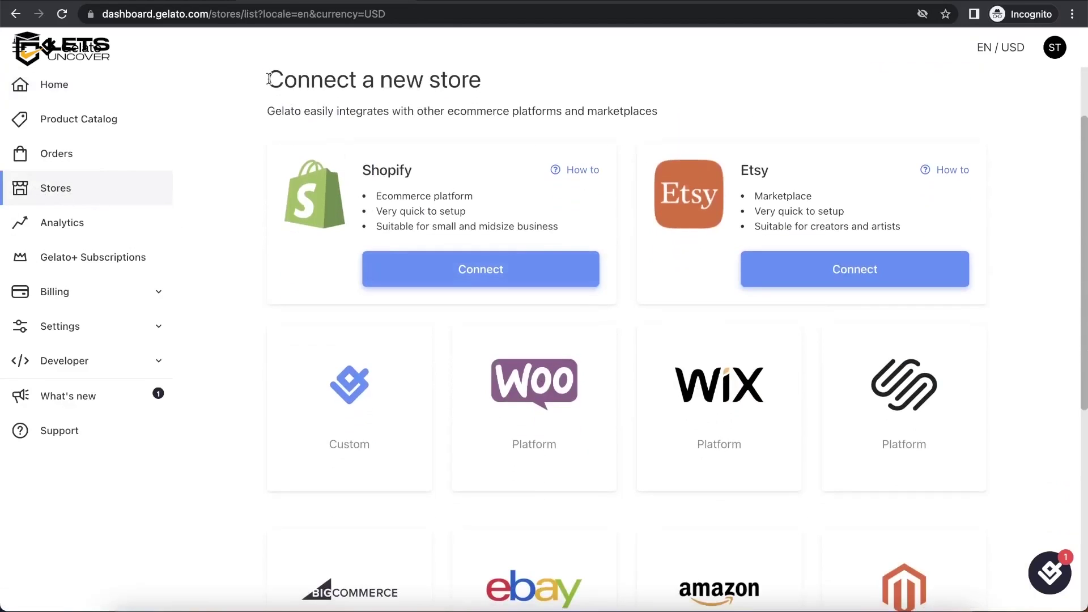
{"action": "left_click_drag", "start_coordinate": [267, 80], "coordinate": [537, 86]}
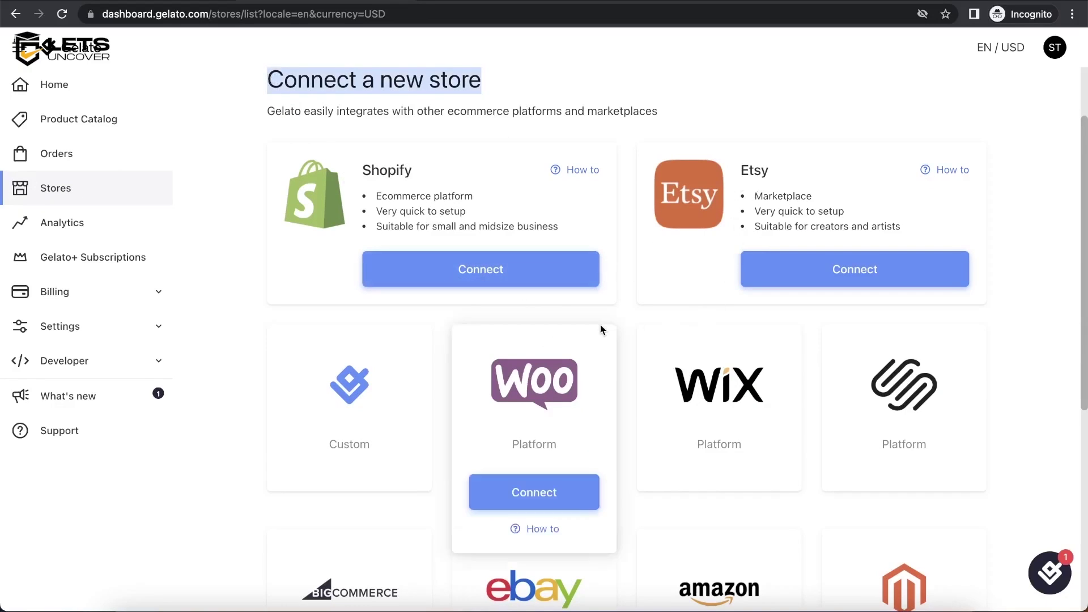
{"action": "scroll", "coordinate": [600, 329], "scroll_direction": "down", "scroll_amount": 1}
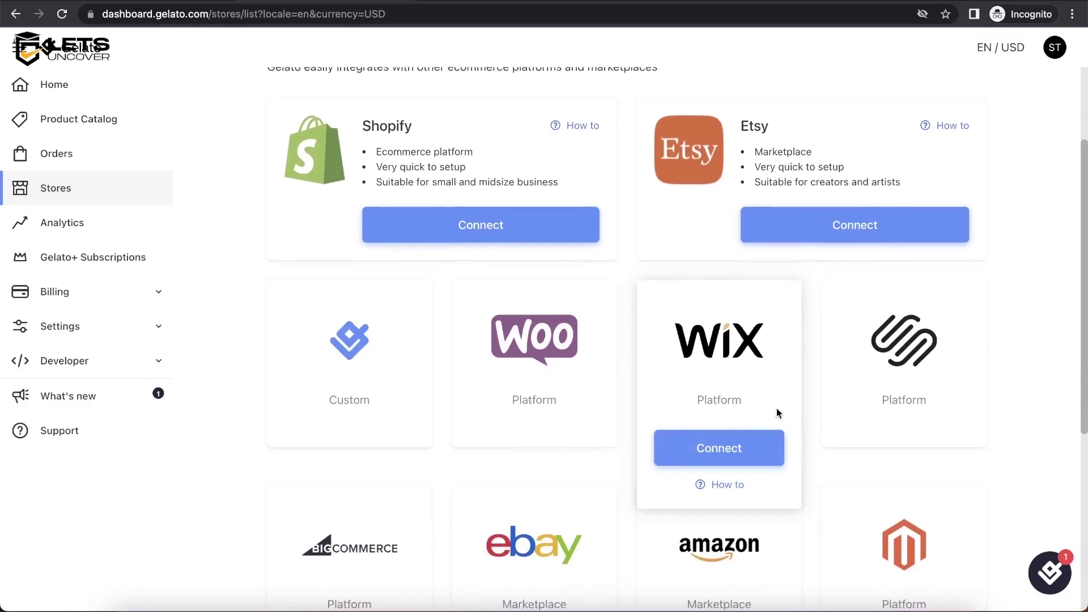
{"action": "scroll", "coordinate": [636, 358], "scroll_direction": "down", "scroll_amount": 3}
{"action": "scroll", "coordinate": [561, 431], "scroll_direction": "down", "scroll_amount": 3}
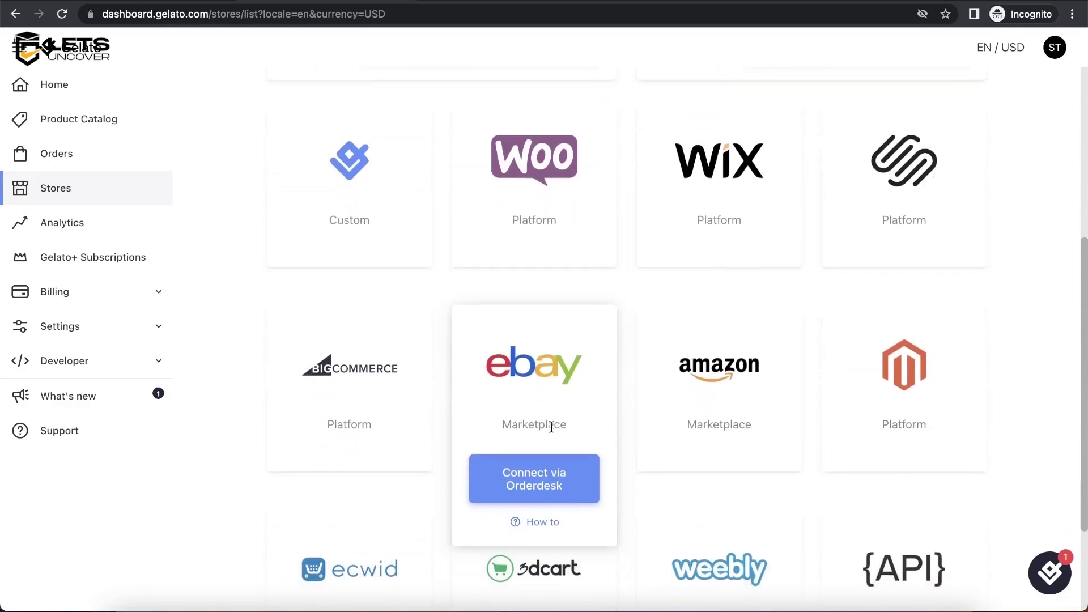
{"action": "mouse_move", "coordinate": [678, 393]}
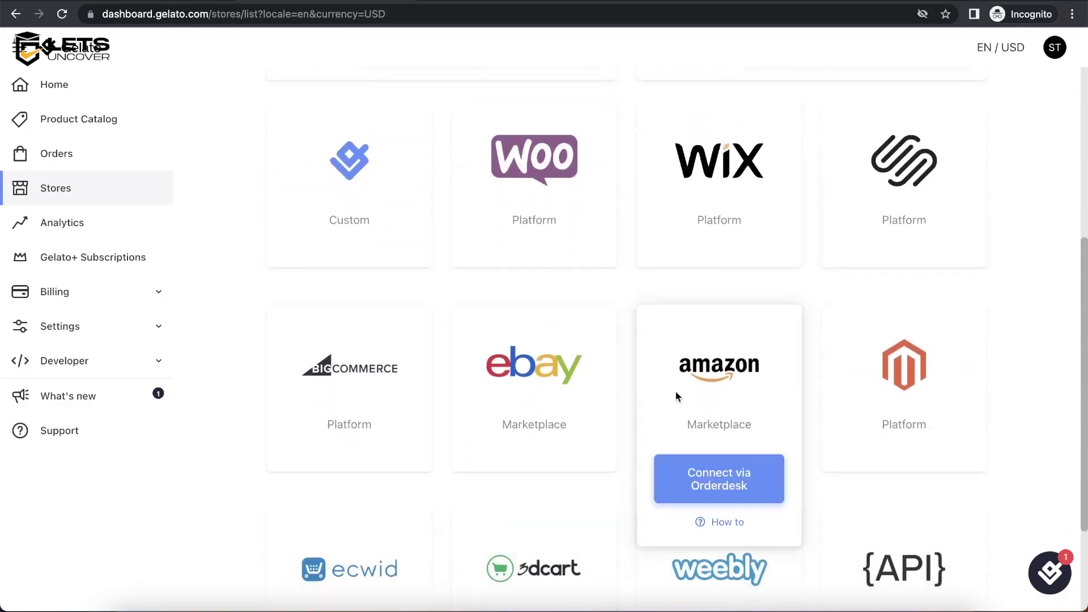
{"action": "scroll", "coordinate": [705, 372], "scroll_direction": "down", "scroll_amount": 3}
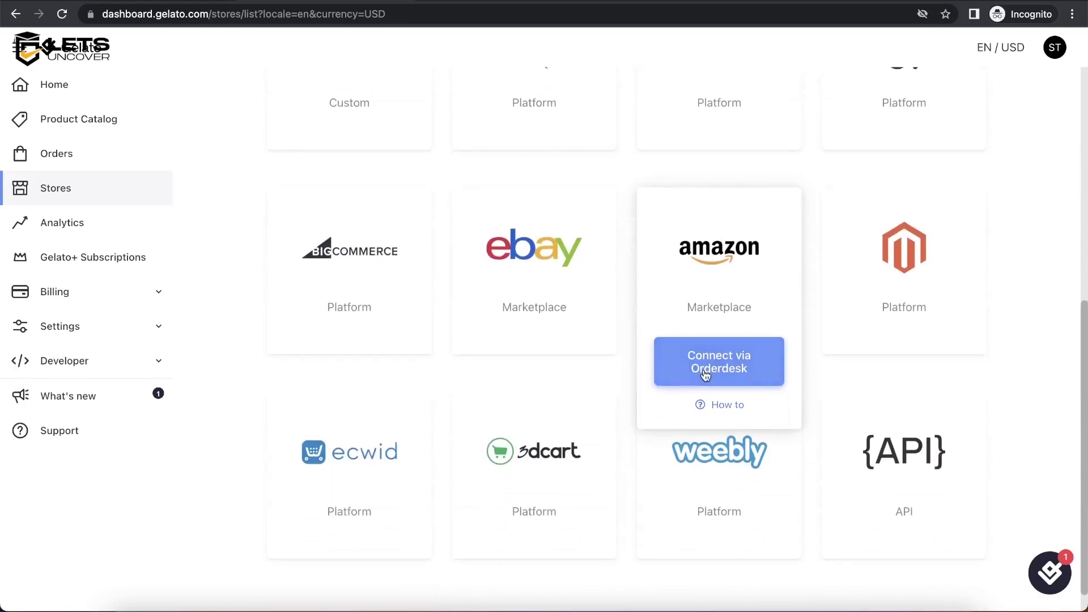
{"action": "mouse_move", "coordinate": [682, 272]}
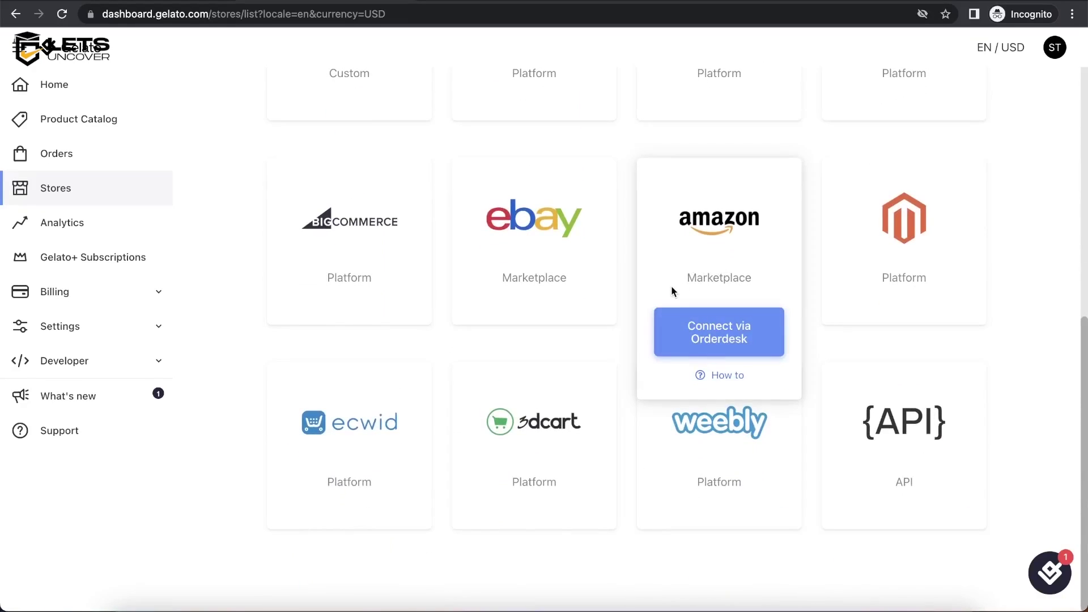
{"action": "mouse_move", "coordinate": [550, 263]}
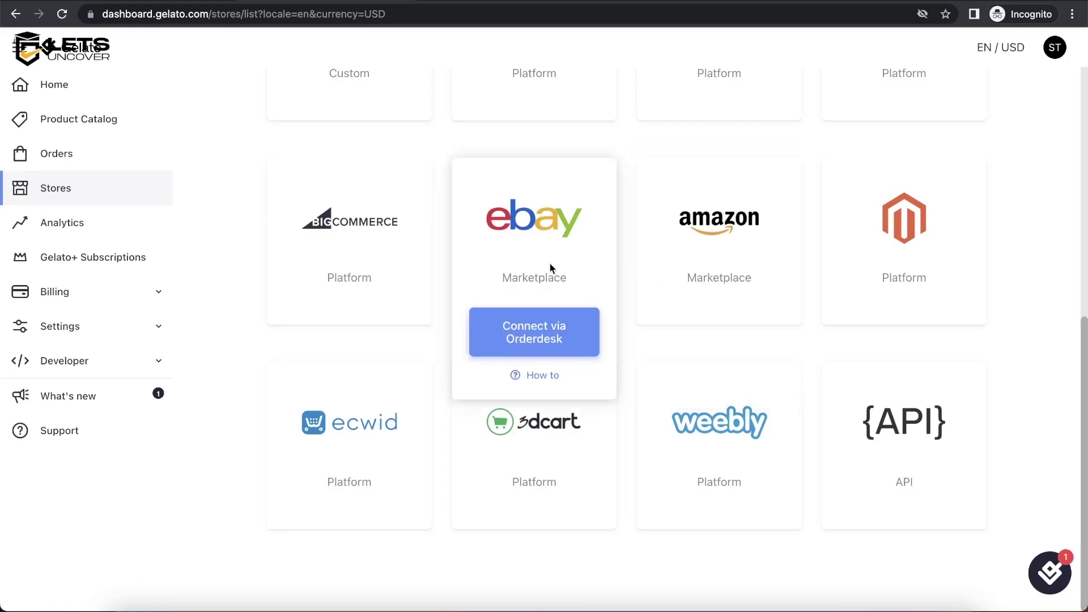
Return to the dashboard home and start connecting a Shopify store through the Connect store setup task.
{"action": "scroll", "coordinate": [427, 296], "scroll_direction": "up", "scroll_amount": 9}
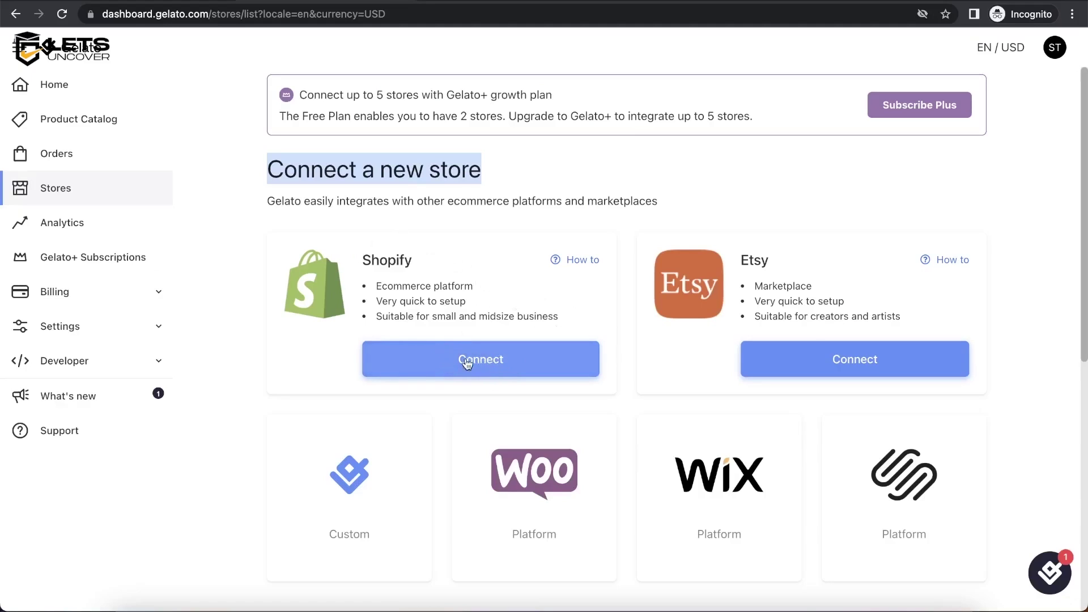
{"action": "left_click", "coordinate": [85, 85]}
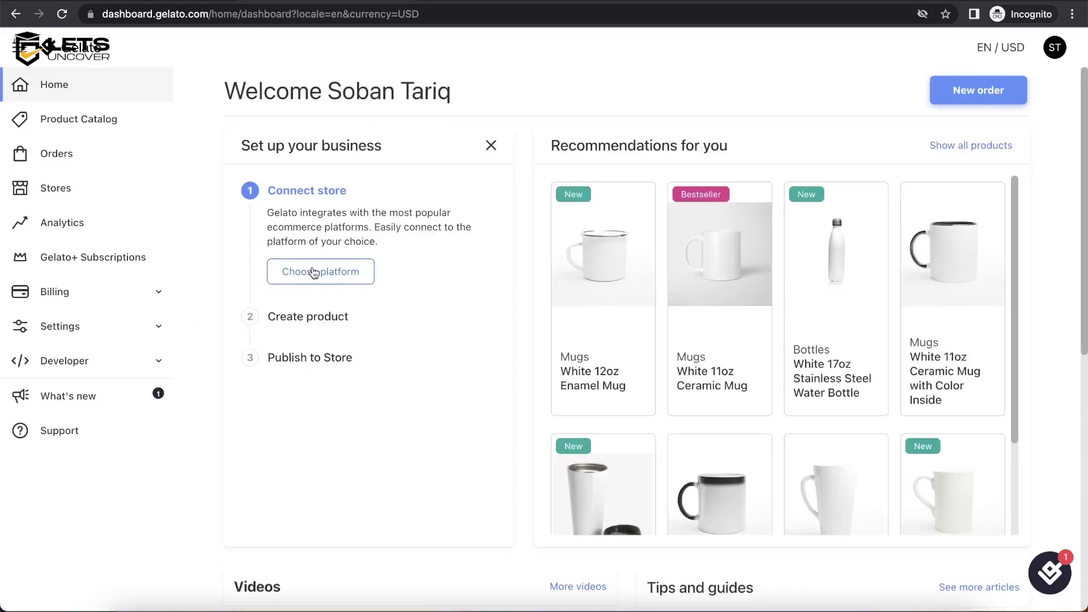
{"action": "left_click", "coordinate": [342, 277]}
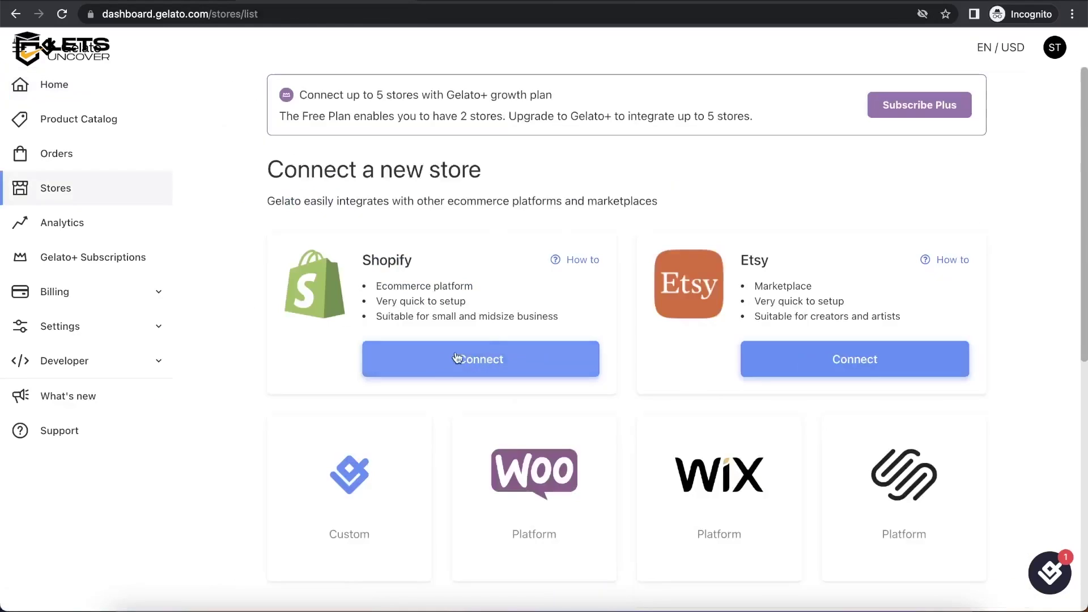
{"action": "left_click", "coordinate": [482, 362]}
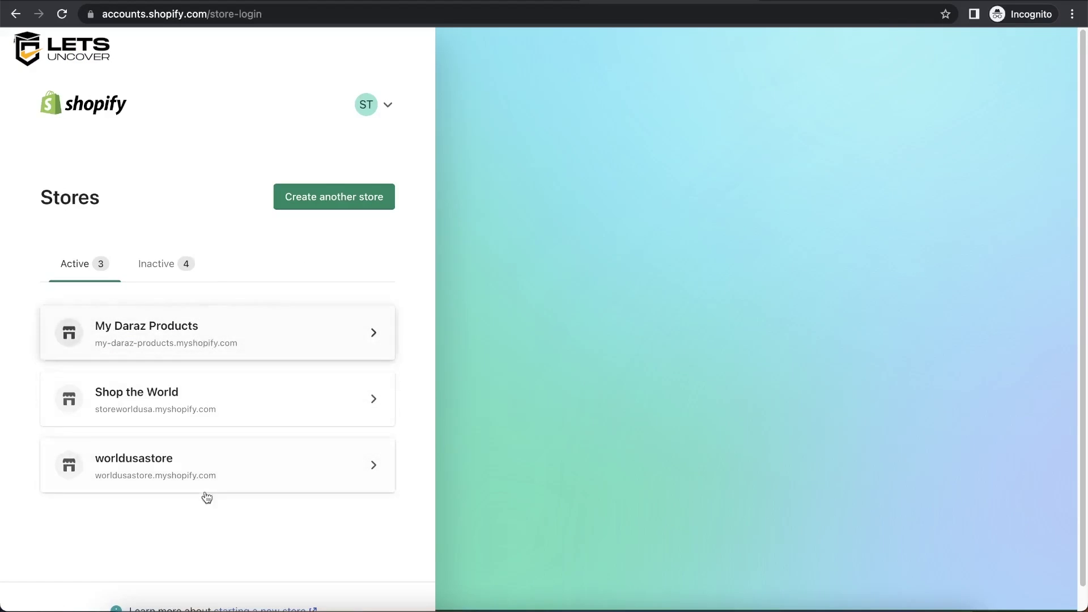
Review the account's inactive and active Shopify stores, and look through the My Daraz Products storefront from banner to product listings.
{"action": "left_click", "coordinate": [166, 267]}
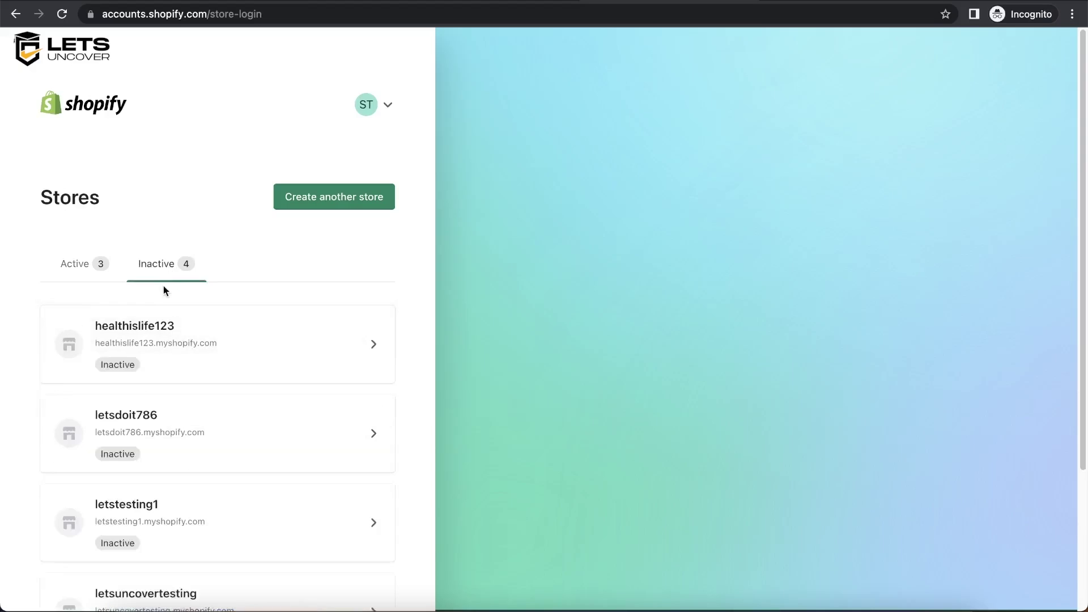
{"action": "left_click", "coordinate": [90, 277]}
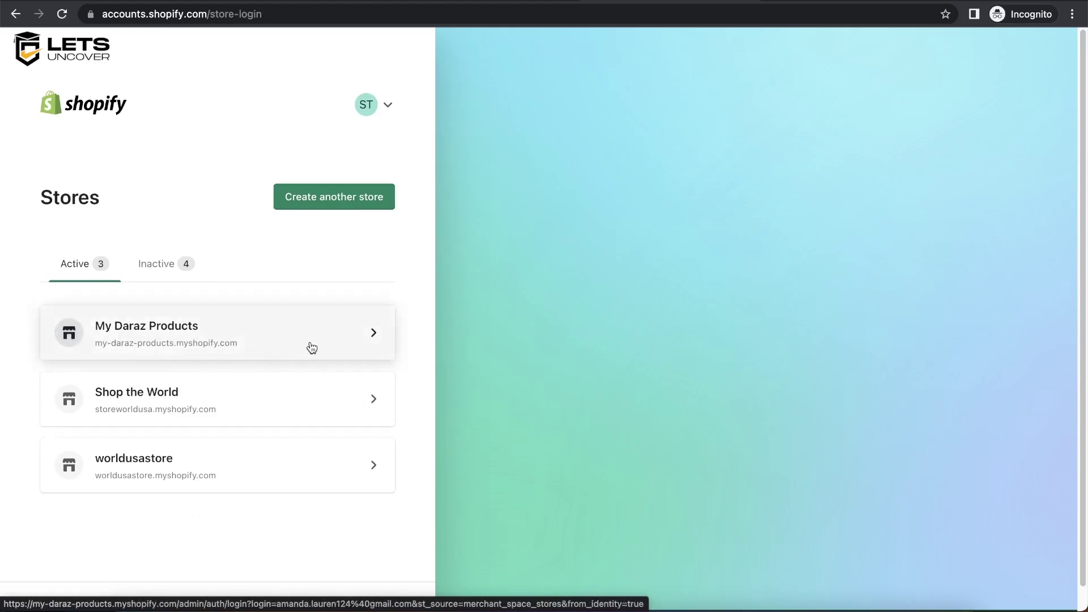
{"action": "left_click", "coordinate": [370, 332]}
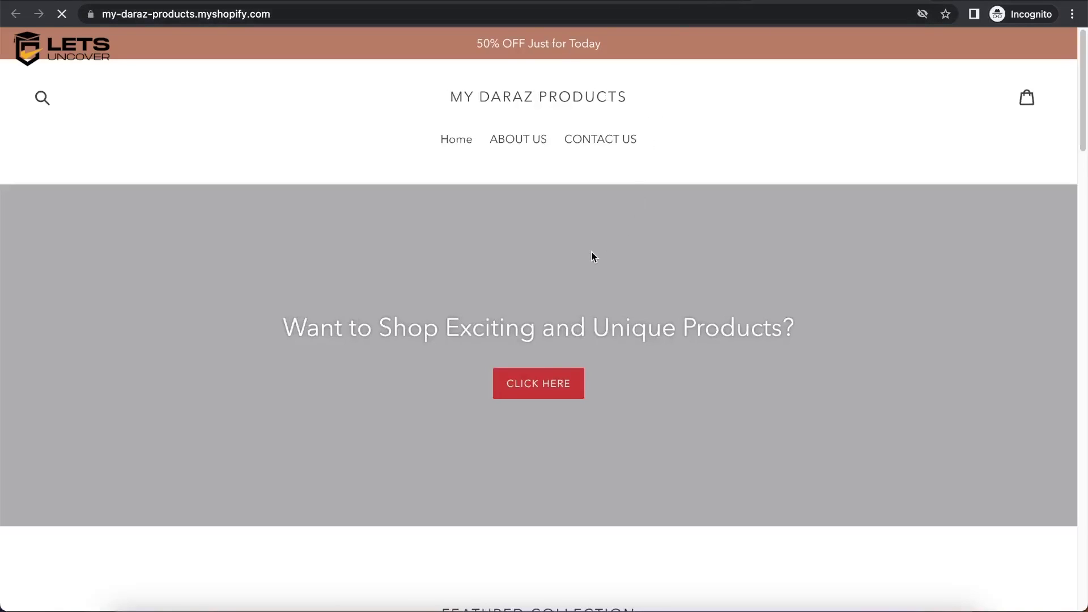
{"action": "scroll", "coordinate": [675, 262], "scroll_direction": "down", "scroll_amount": 15}
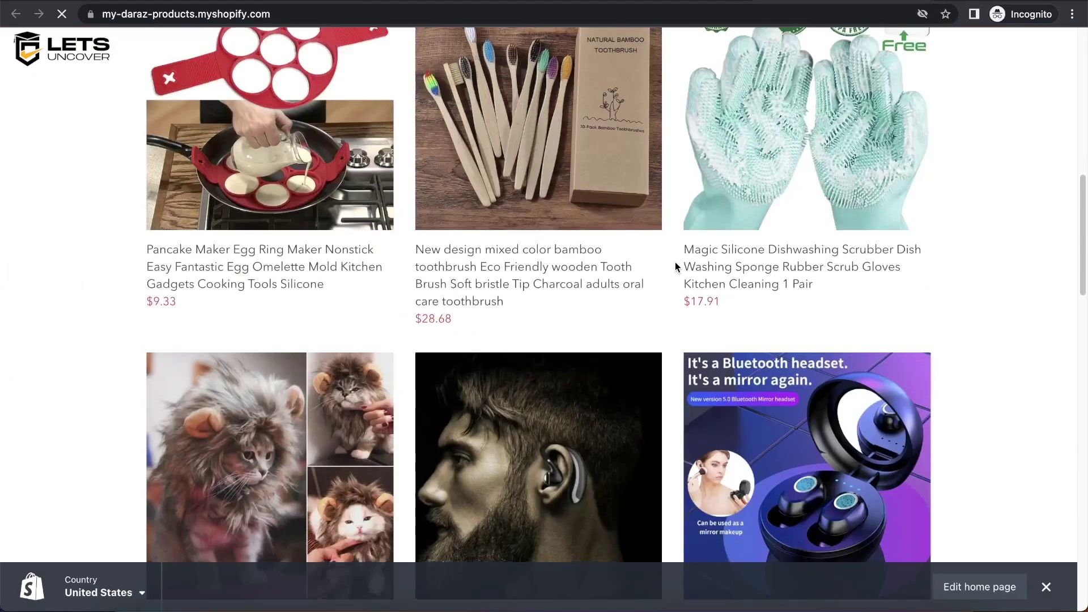
{"action": "scroll", "coordinate": [674, 262], "scroll_direction": "down", "scroll_amount": 15}
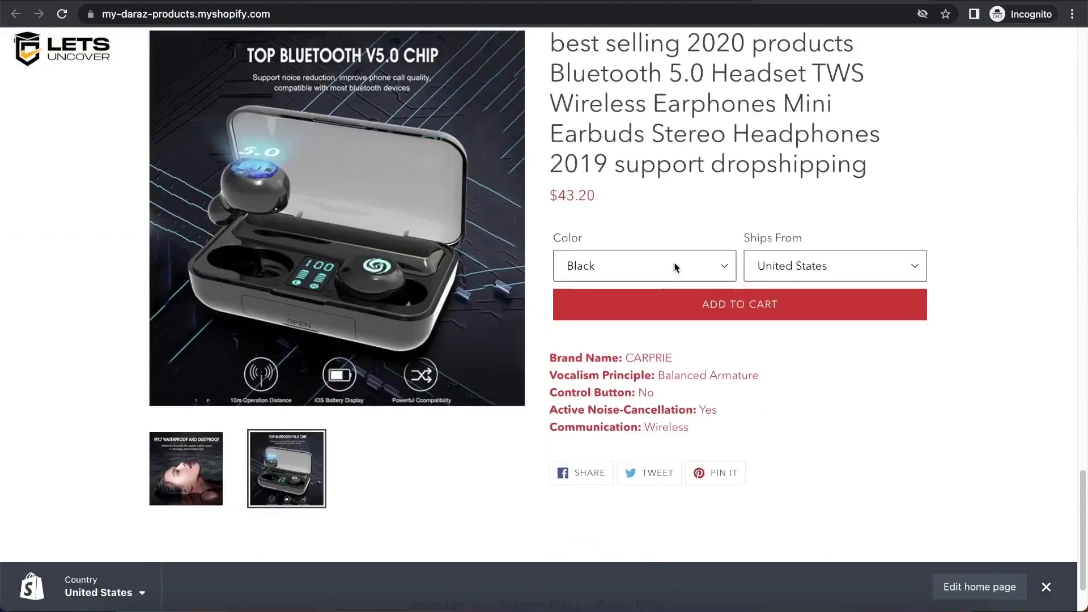
{"action": "scroll", "coordinate": [761, 399], "scroll_direction": "up", "scroll_amount": 20}
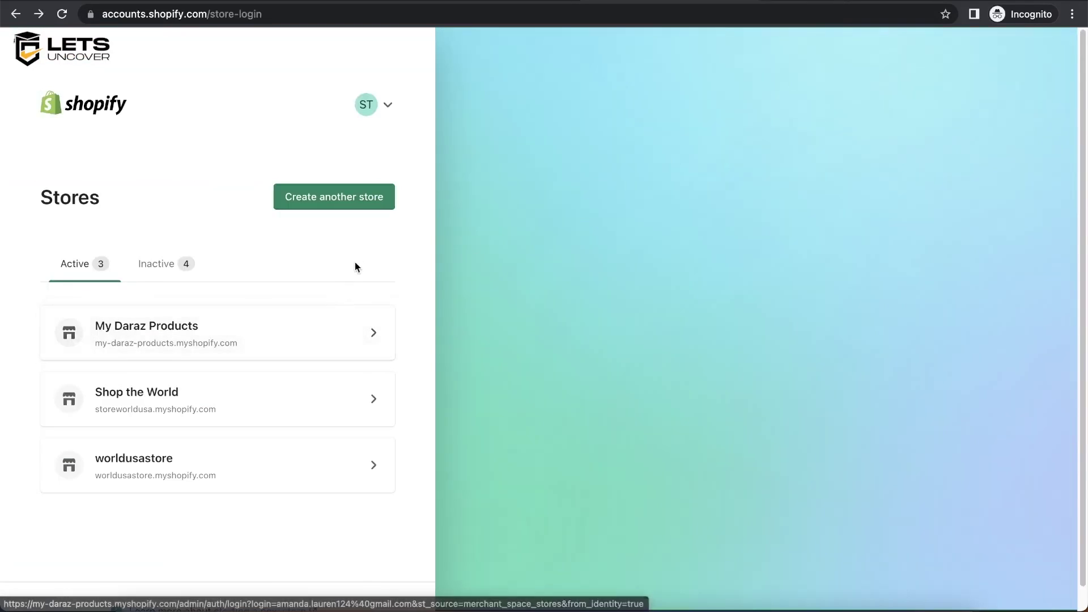
Create another Shopify store named "Print&drink".
{"action": "left_click", "coordinate": [345, 204]}
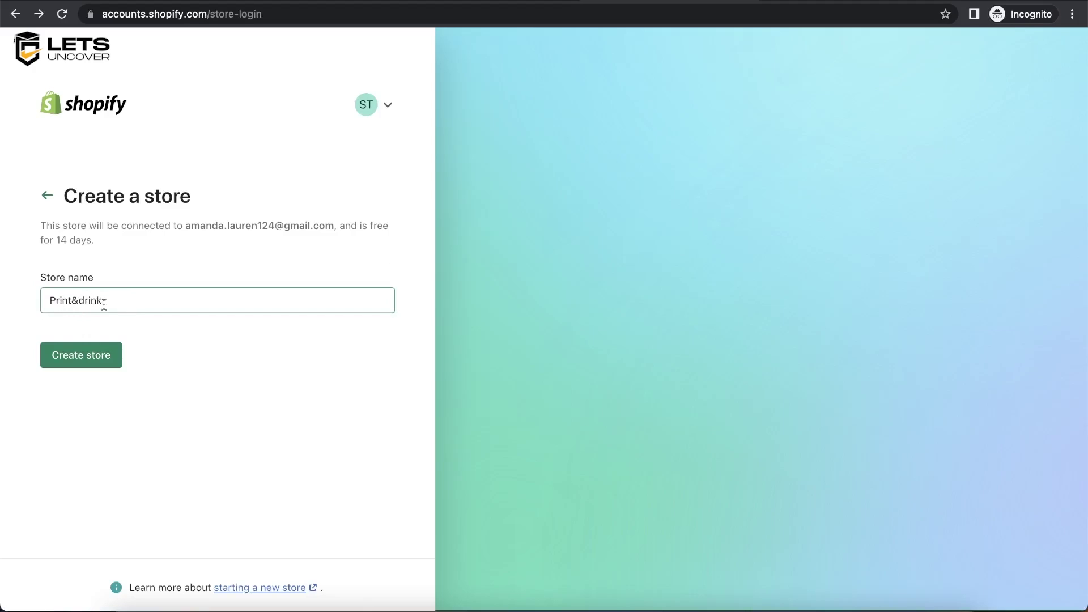
{"action": "left_click_drag", "start_coordinate": [124, 304], "coordinate": [4, 301]}
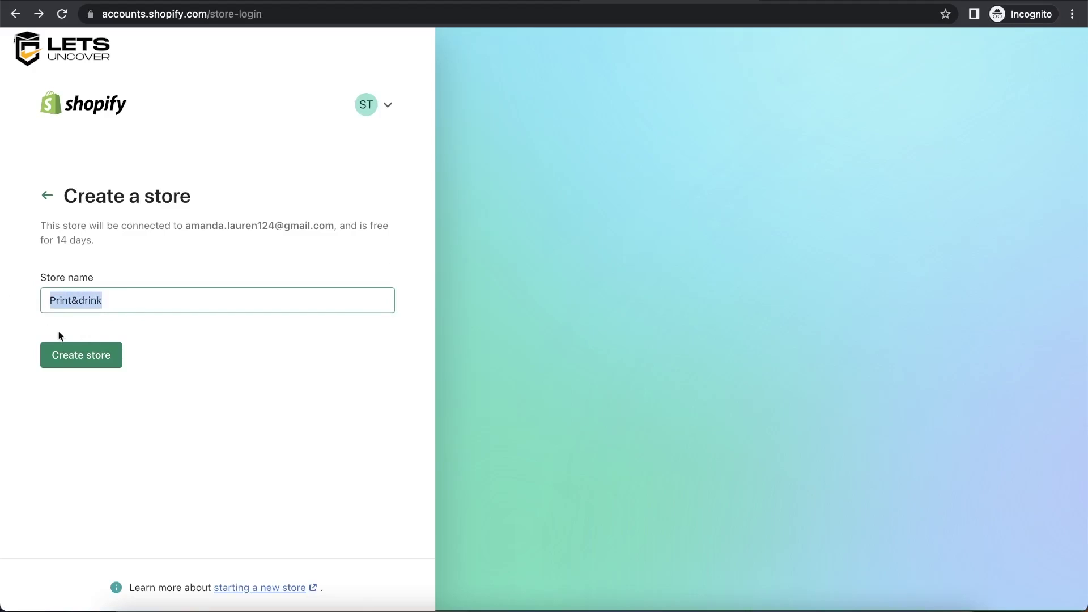
{"action": "left_click", "coordinate": [88, 356]}
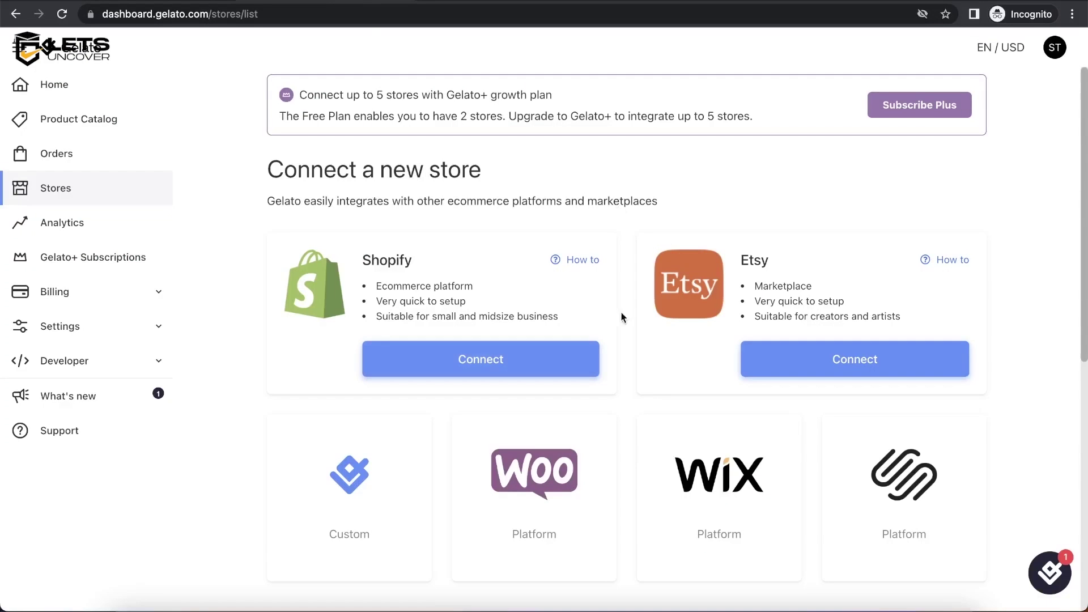
Return to Gelato's Product Catalog and look through the products in the Mugs category.
{"action": "left_click", "coordinate": [73, 118]}
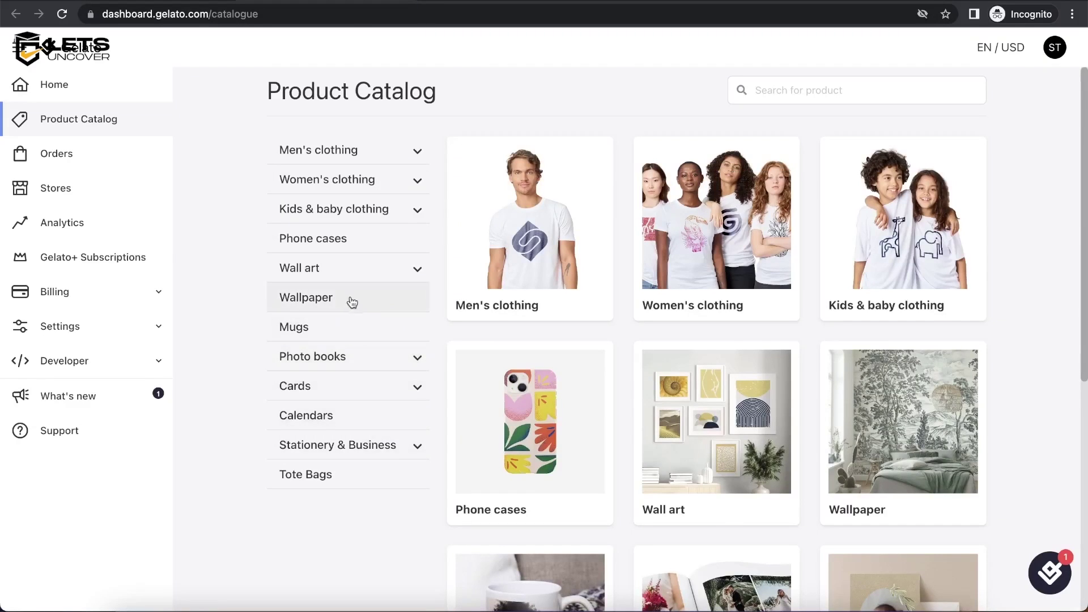
{"action": "left_click", "coordinate": [300, 335]}
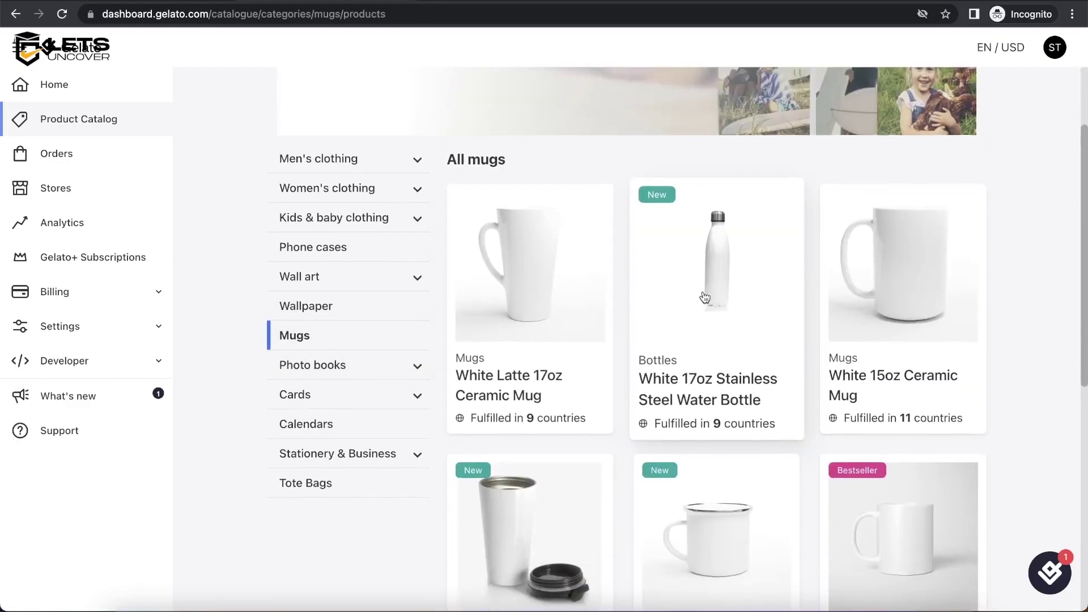
{"action": "scroll", "coordinate": [635, 381], "scroll_direction": "down", "scroll_amount": 2}
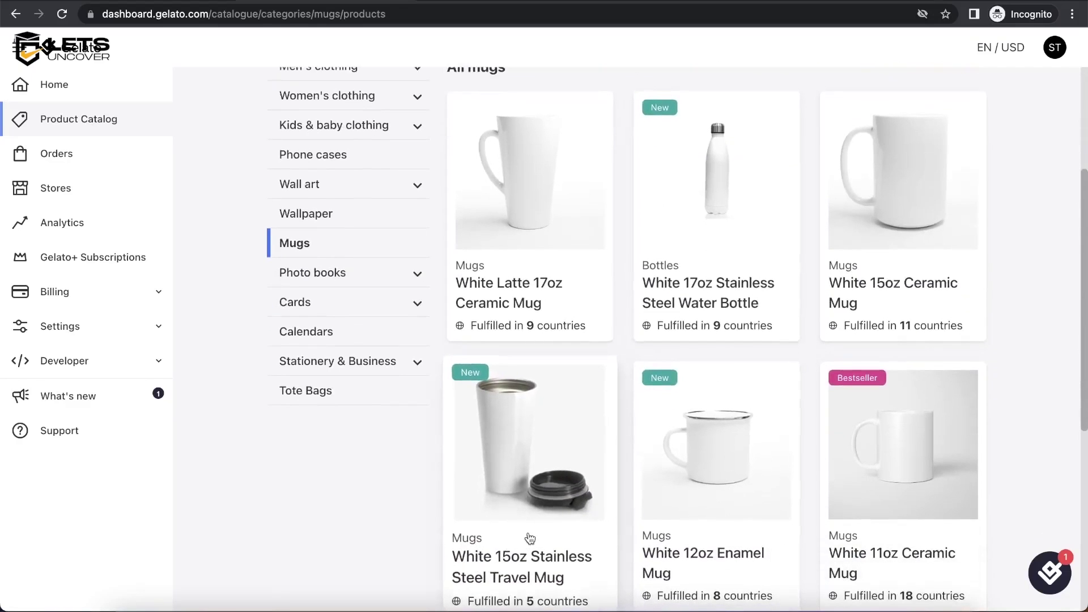
{"action": "scroll", "coordinate": [753, 363], "scroll_direction": "down", "scroll_amount": 5}
{"action": "scroll", "coordinate": [636, 449], "scroll_direction": "up", "scroll_amount": 6}
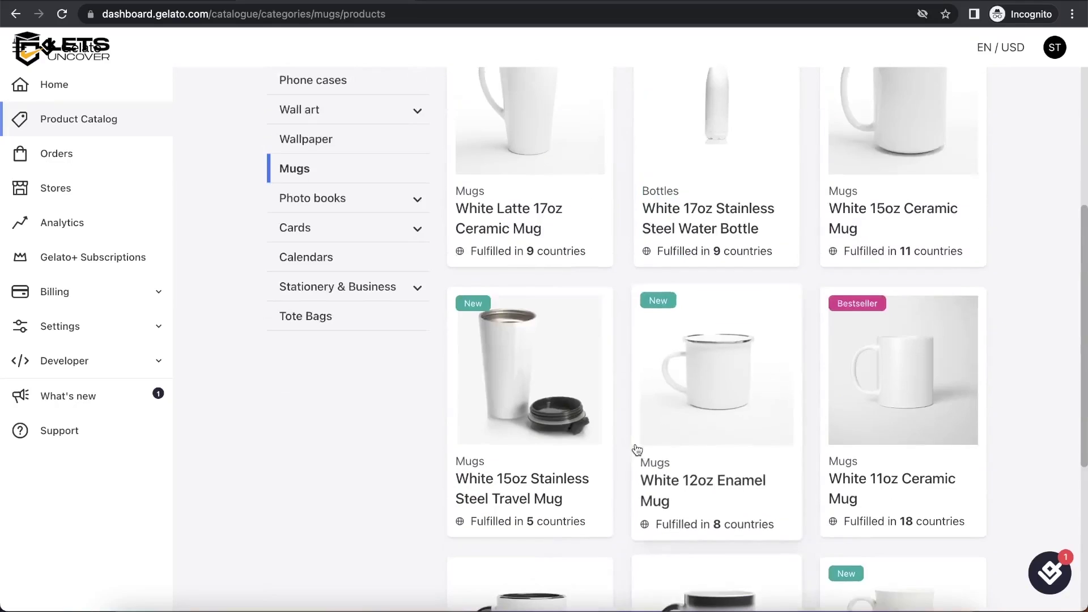
{"action": "scroll", "coordinate": [686, 419], "scroll_direction": "up", "scroll_amount": 2}
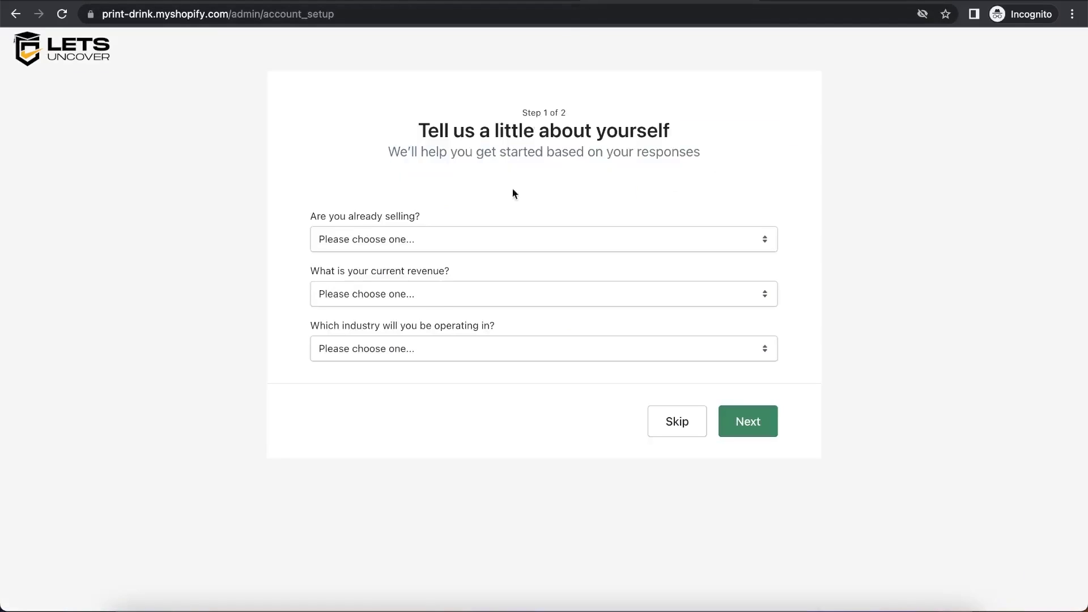
{"action": "left_click", "coordinate": [470, 245]}
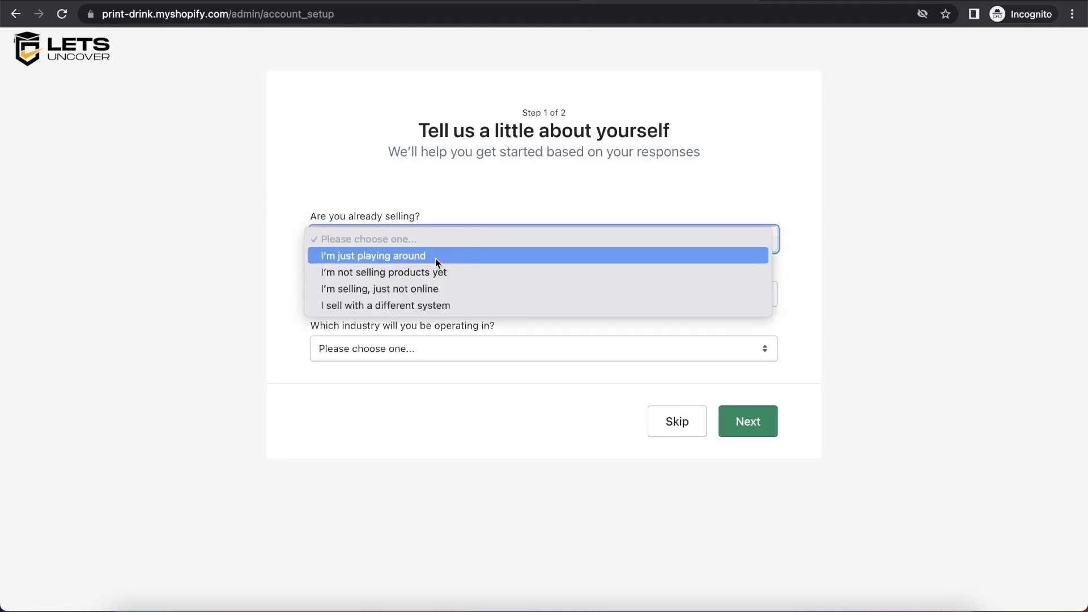
{"action": "left_click", "coordinate": [401, 290]}
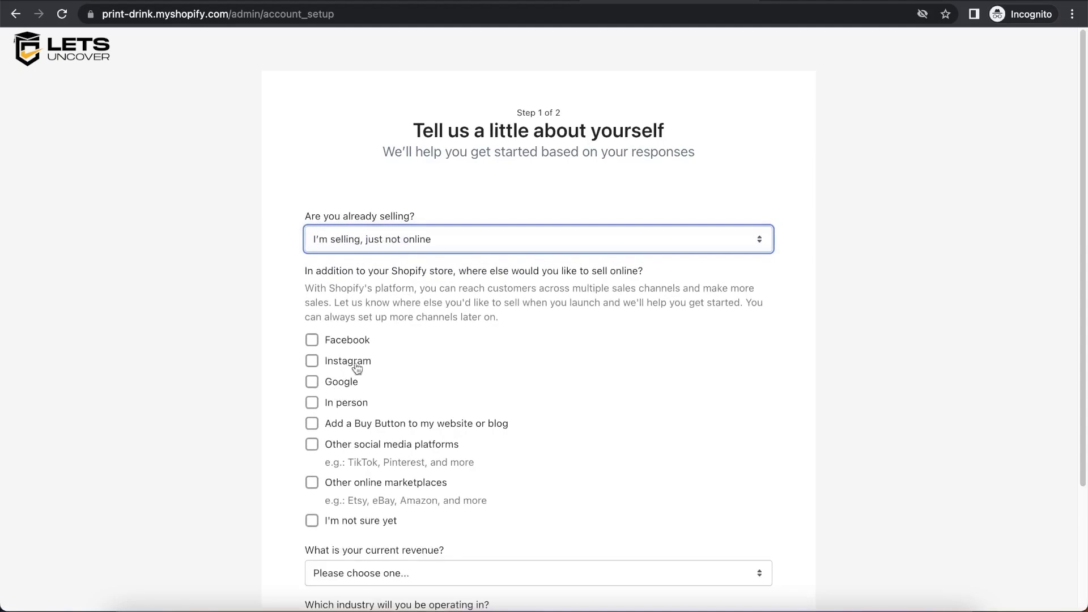
{"action": "left_click", "coordinate": [433, 250]}
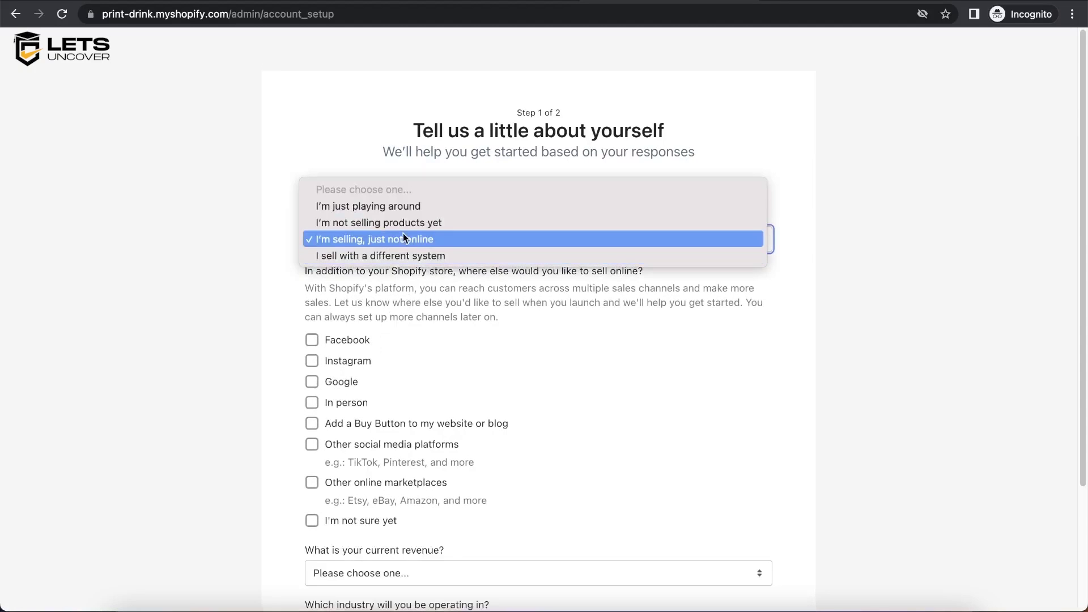
{"action": "left_click", "coordinate": [394, 206]}
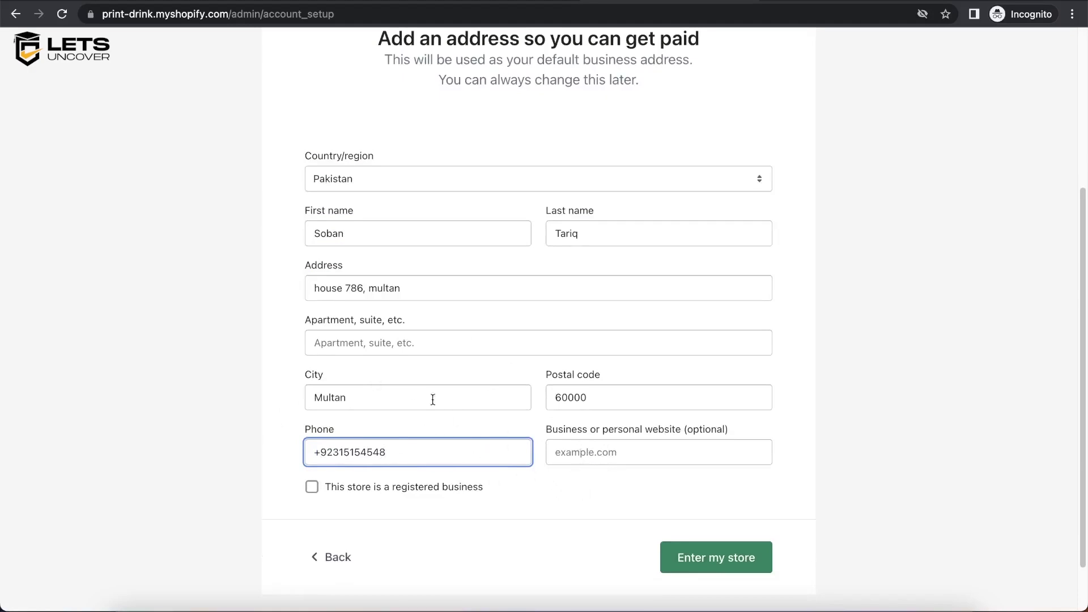
{"action": "left_click", "coordinate": [721, 546]}
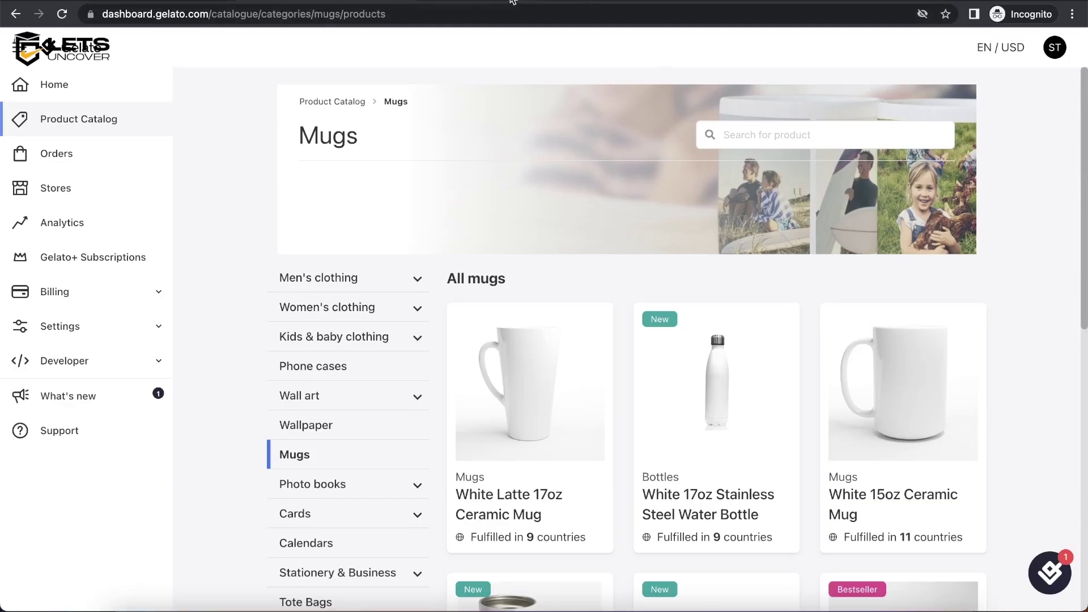
Switch to the Print&drink store's Shopify admin and collapse the trial notice.
{"action": "left_click", "coordinate": [535, 1]}
{"action": "left_click", "coordinate": [622, 3]}
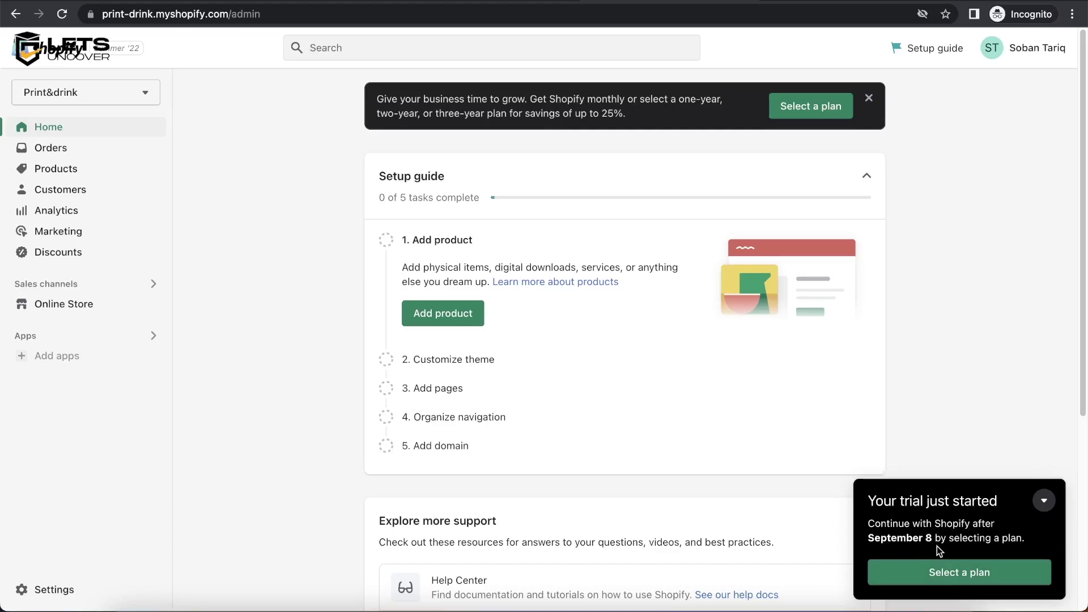
{"action": "left_click", "coordinate": [1044, 500]}
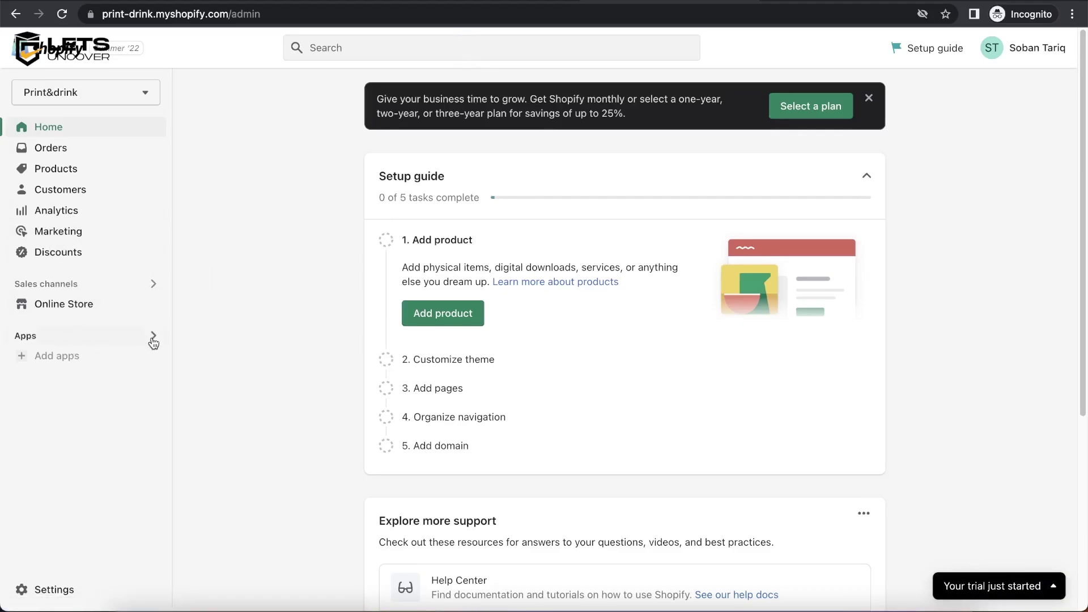
Search the Shopify App Store for "gelato print on demand" from the store's app finder.
{"action": "left_click", "coordinate": [128, 339]}
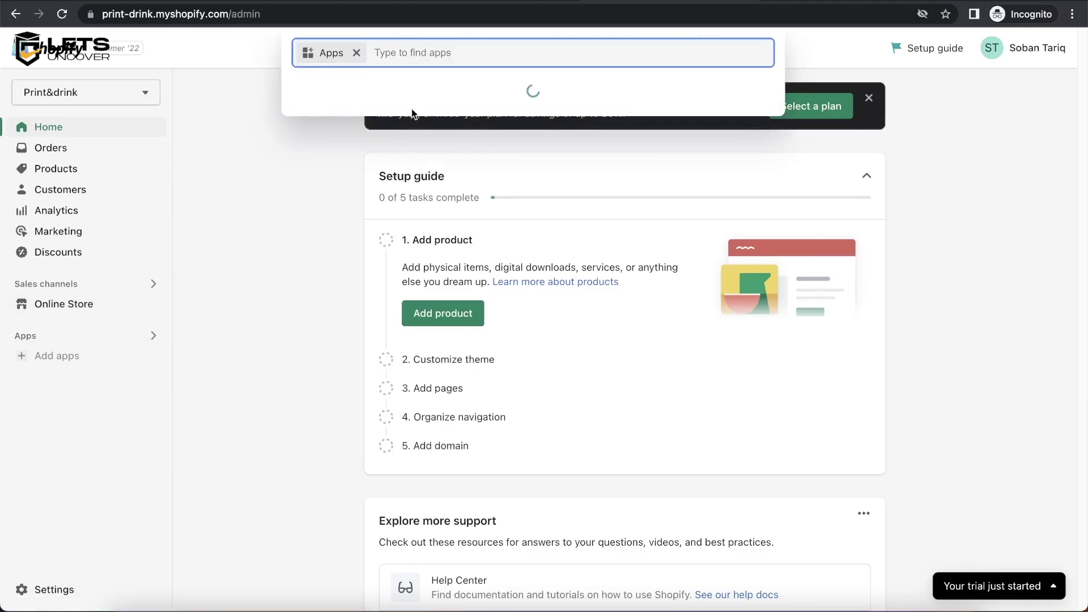
{"action": "type", "text": "gelato"}
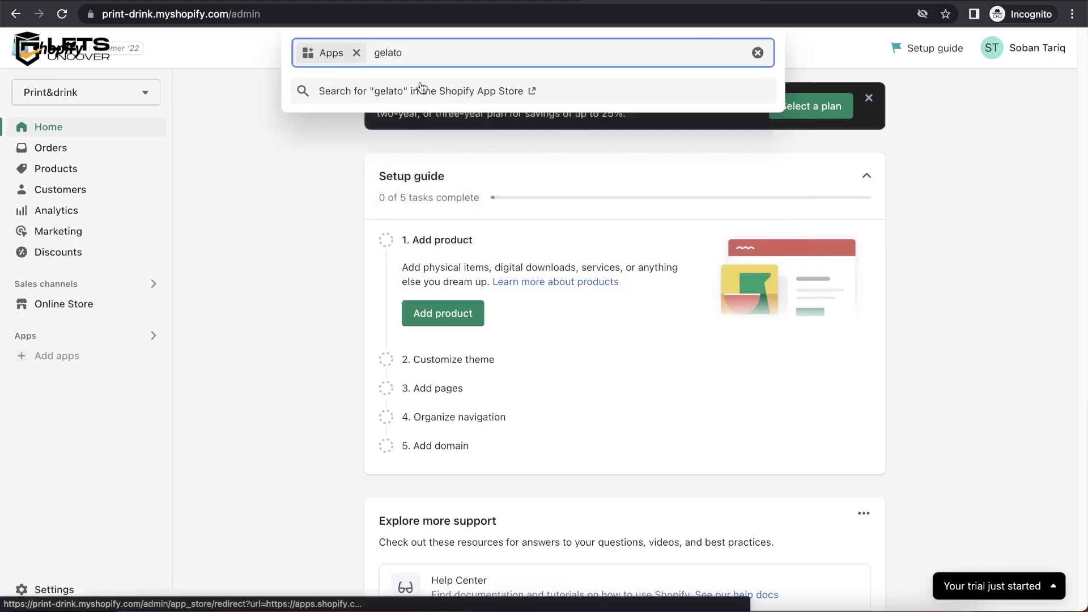
{"action": "type", "text": " print on demand"}
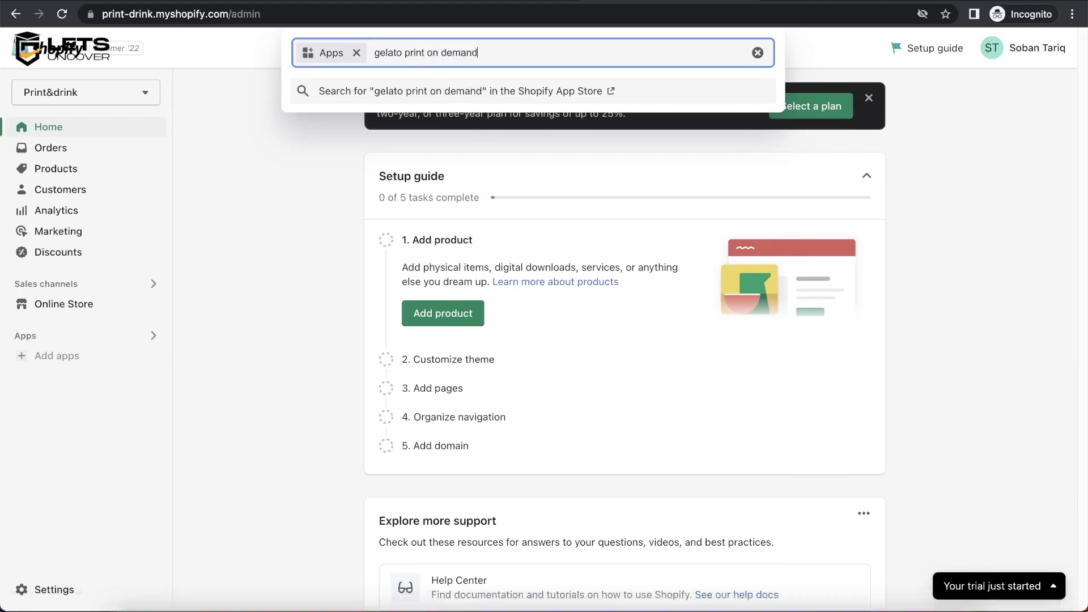
{"action": "key", "text": "Return"}
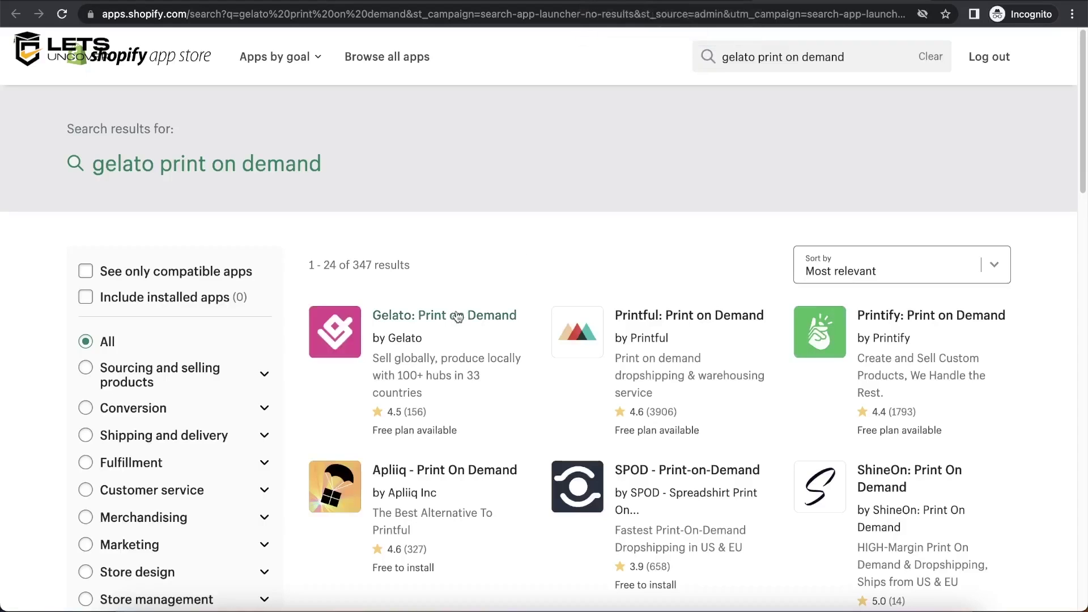
Open the Gelato: Print on Demand listing and install the app on the Print&drink store.
{"action": "left_click", "coordinate": [457, 316]}
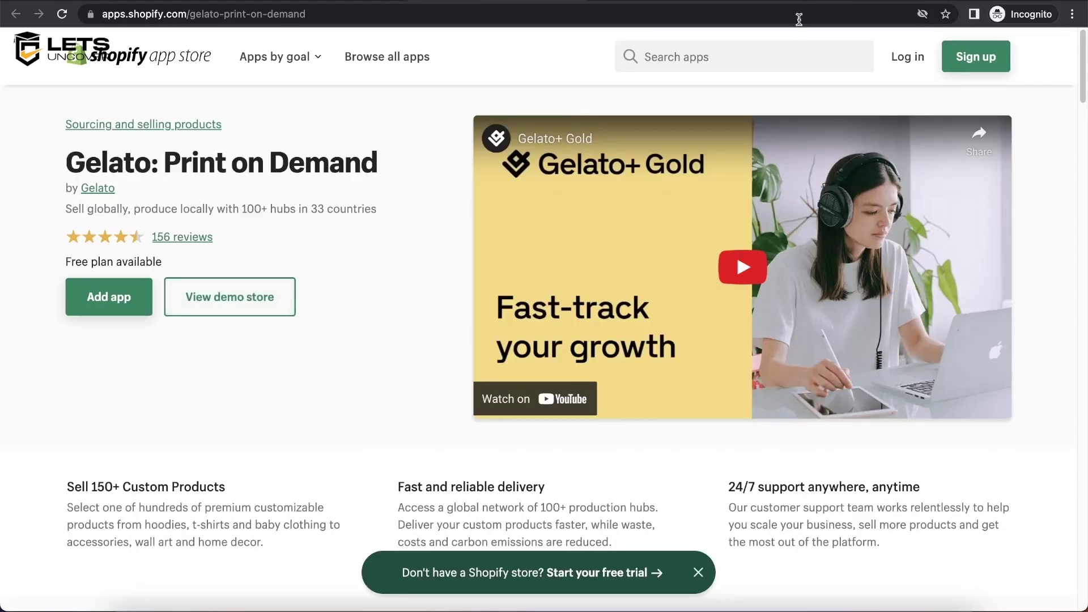
{"action": "key", "text": "super+Left"}
{"action": "left_click", "coordinate": [414, 315]}
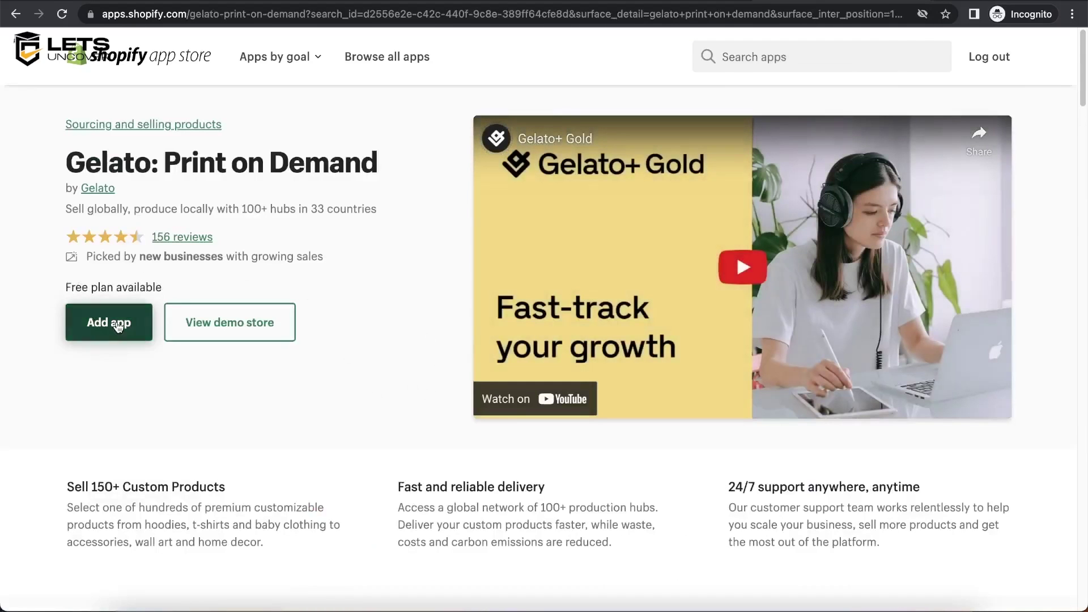
{"action": "left_click", "coordinate": [118, 327]}
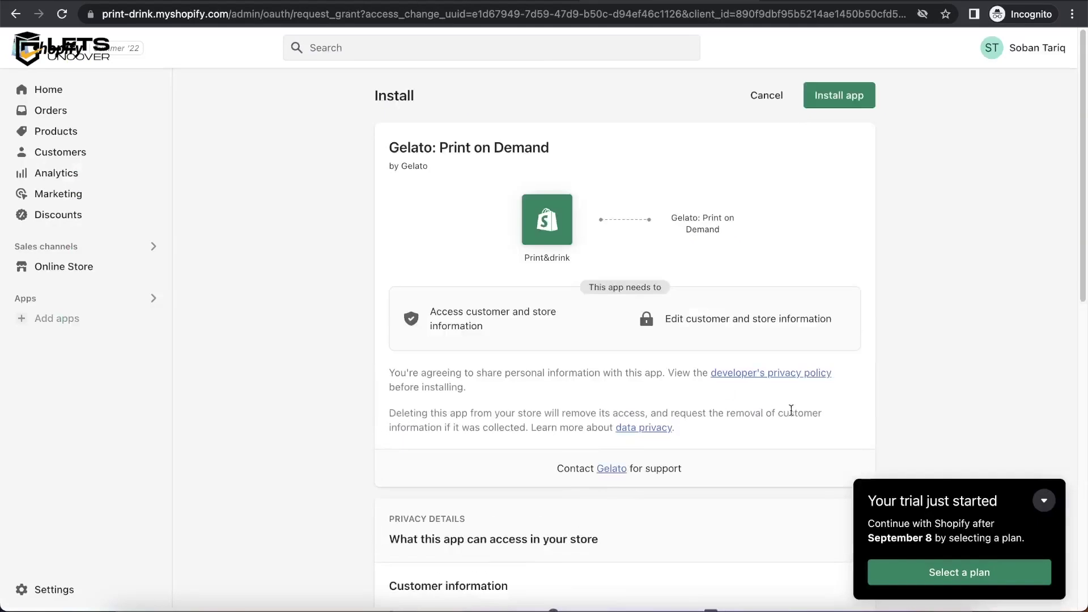
{"action": "left_click", "coordinate": [845, 101]}
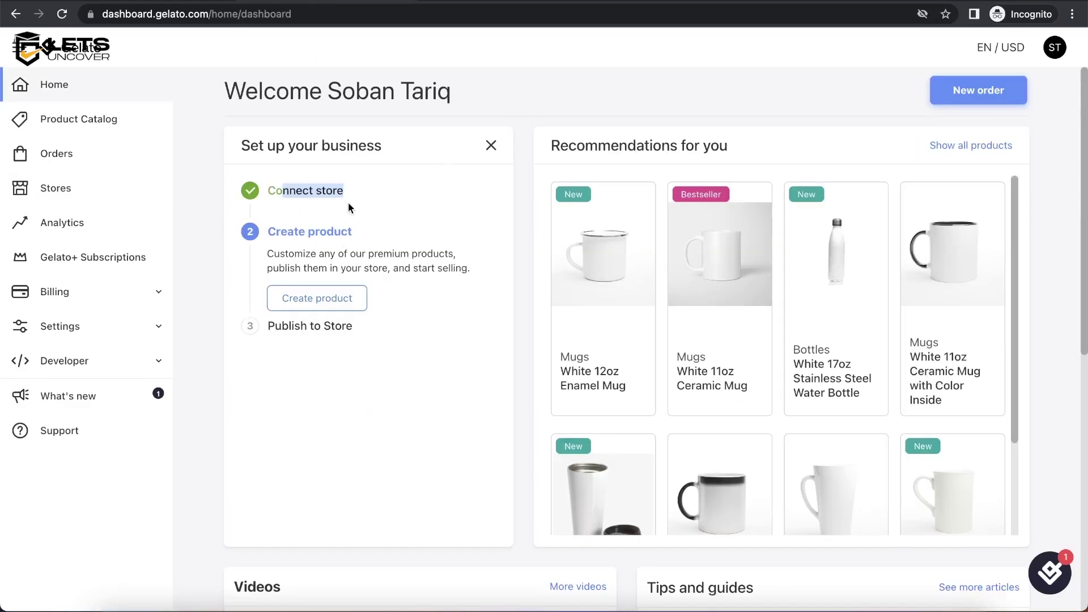
{"action": "left_click", "coordinate": [345, 203]}
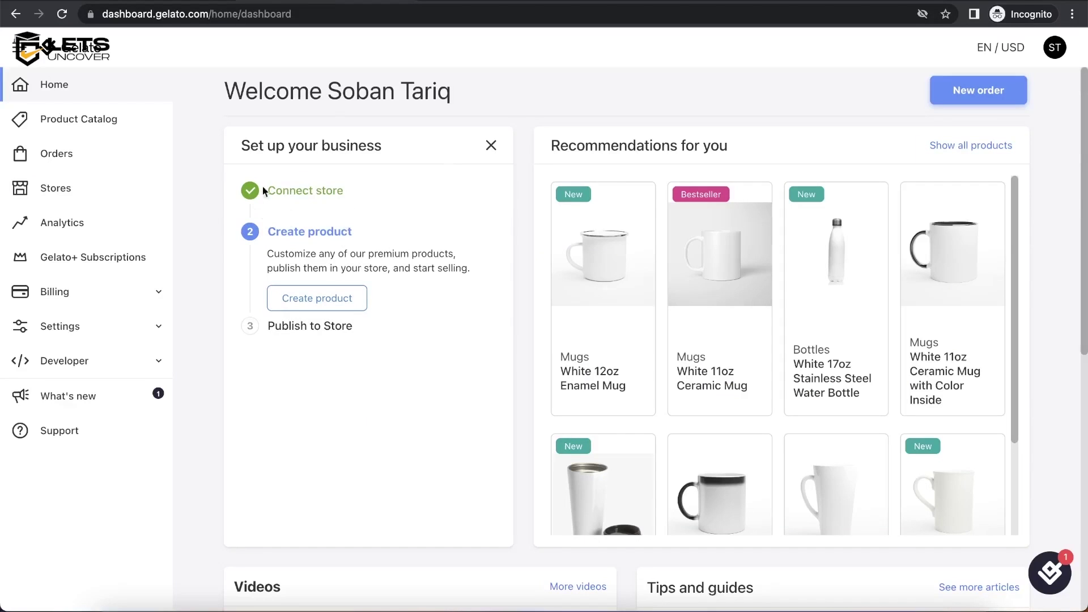
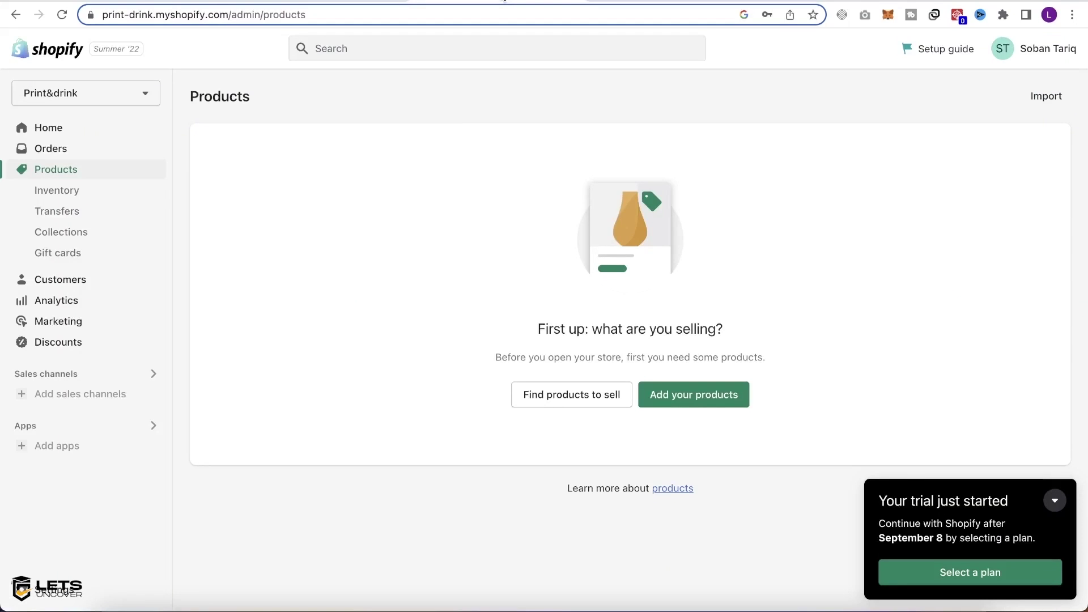
Switch to the Gelato dashboard and start adding a product to the connected Print&drink store.
{"action": "left_click", "coordinate": [342, 3]}
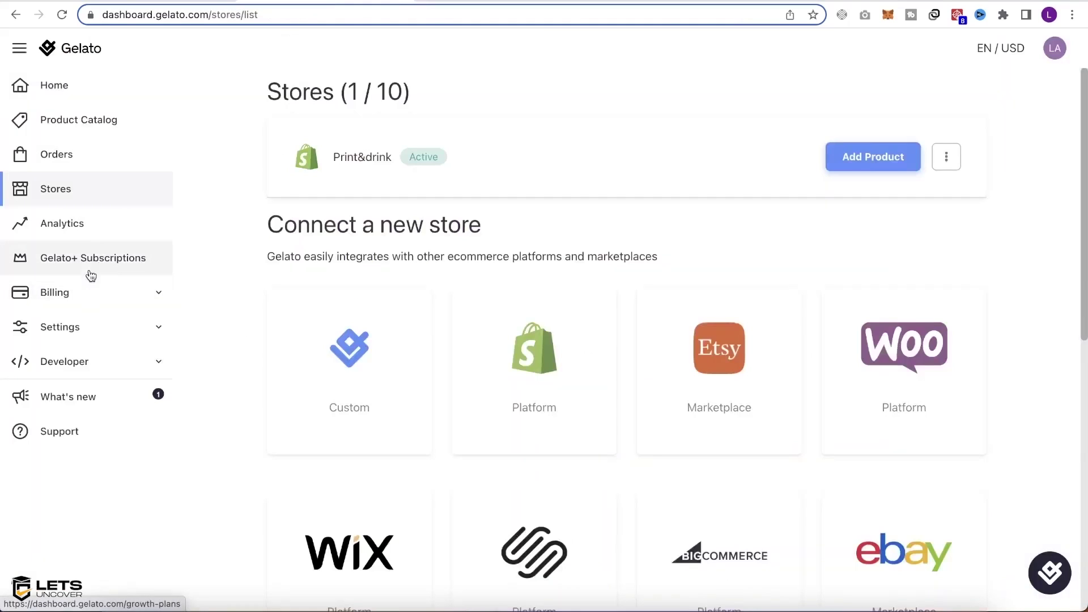
{"action": "left_click_drag", "start_coordinate": [336, 92], "coordinate": [426, 94]}
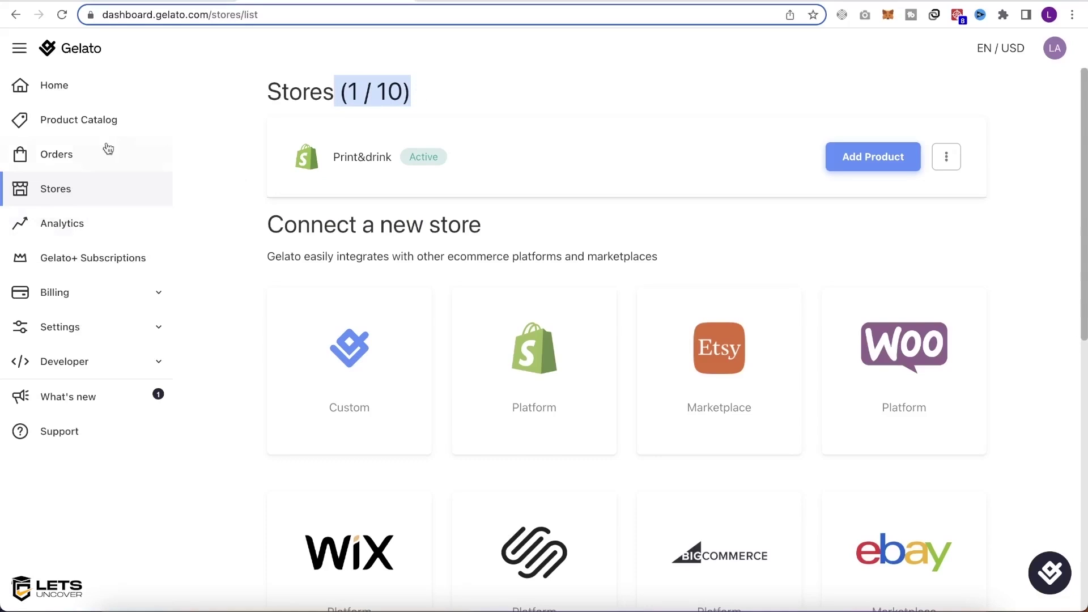
{"action": "left_click", "coordinate": [493, 90]}
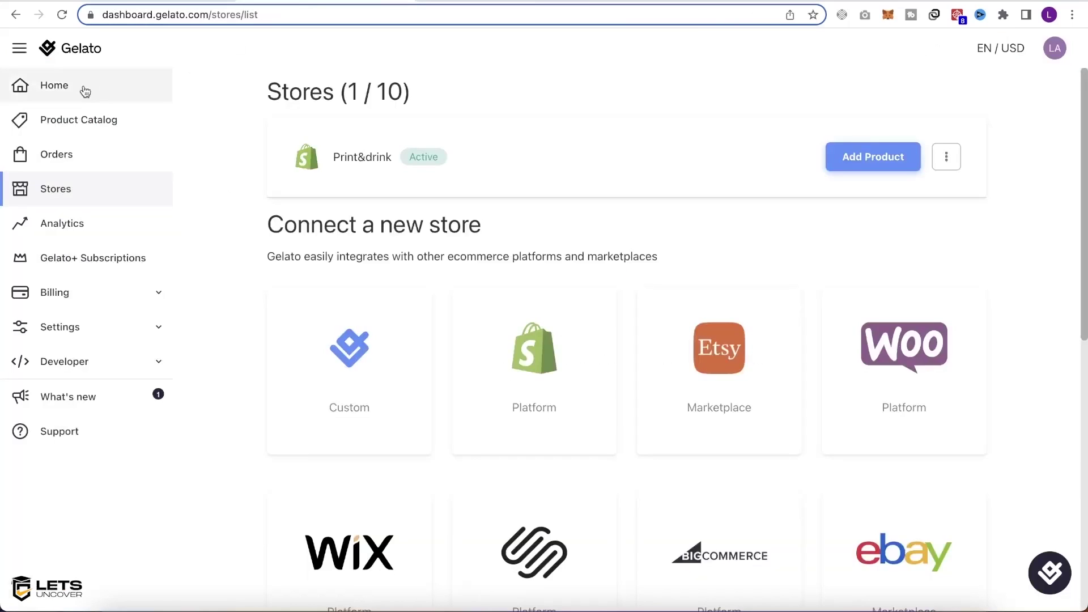
{"action": "left_click", "coordinate": [85, 92]}
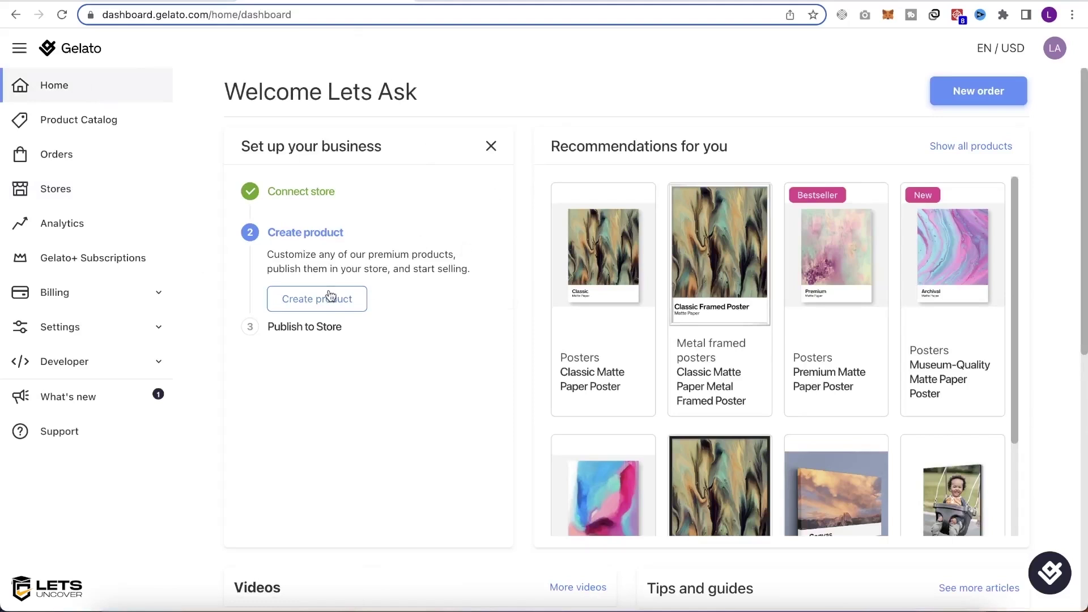
{"action": "left_click", "coordinate": [332, 310]}
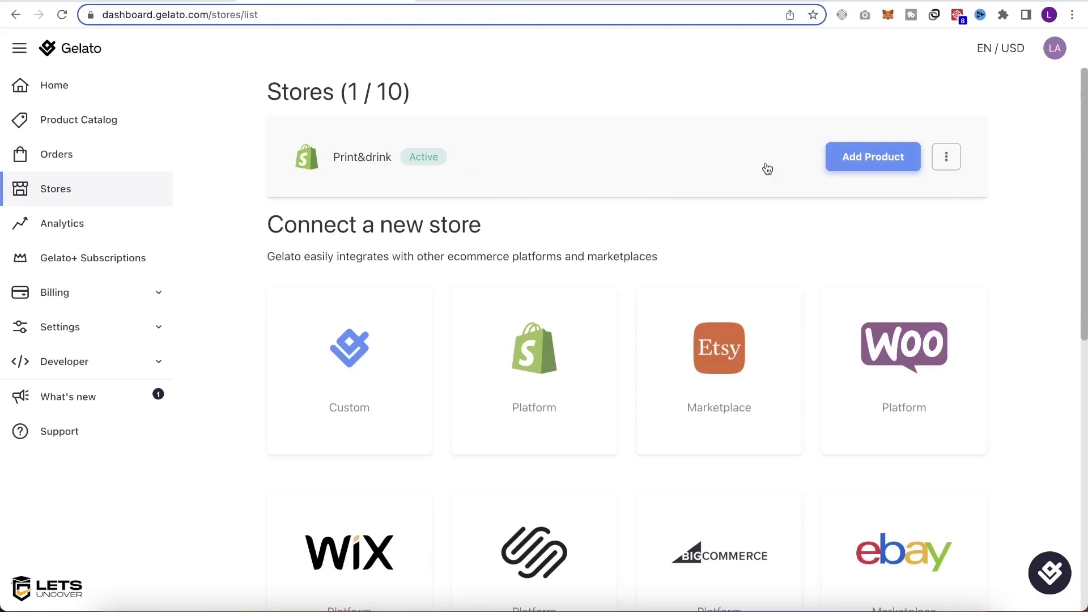
{"action": "left_click", "coordinate": [879, 163]}
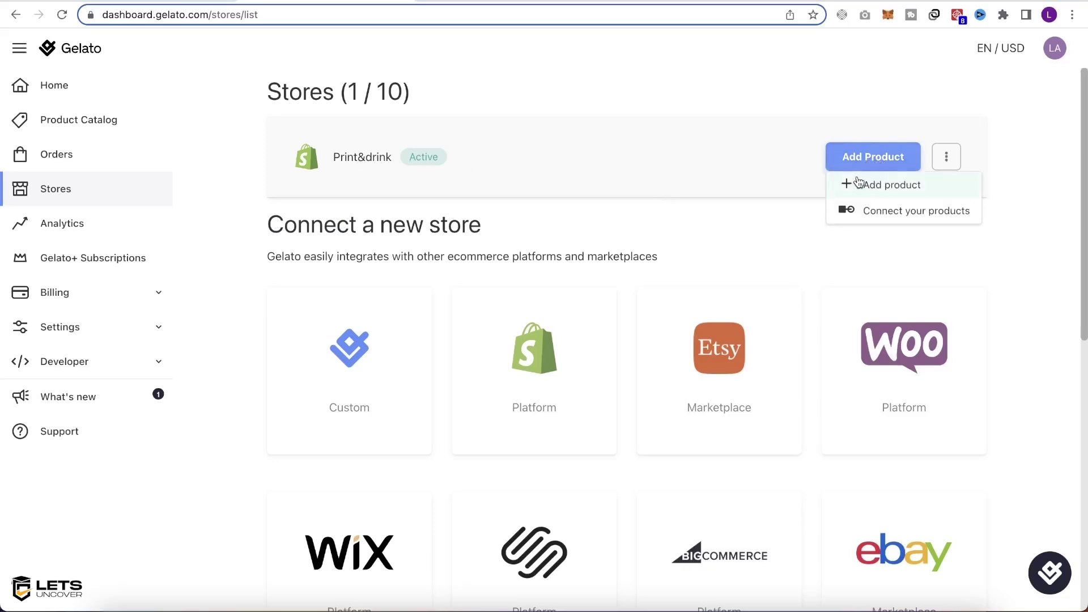
{"action": "left_click", "coordinate": [892, 187]}
Choose the White 17oz Stainless Steel Water Bottle from the Mugs category as the product to design.
{"action": "scroll", "coordinate": [629, 385], "scroll_direction": "down", "scroll_amount": 7}
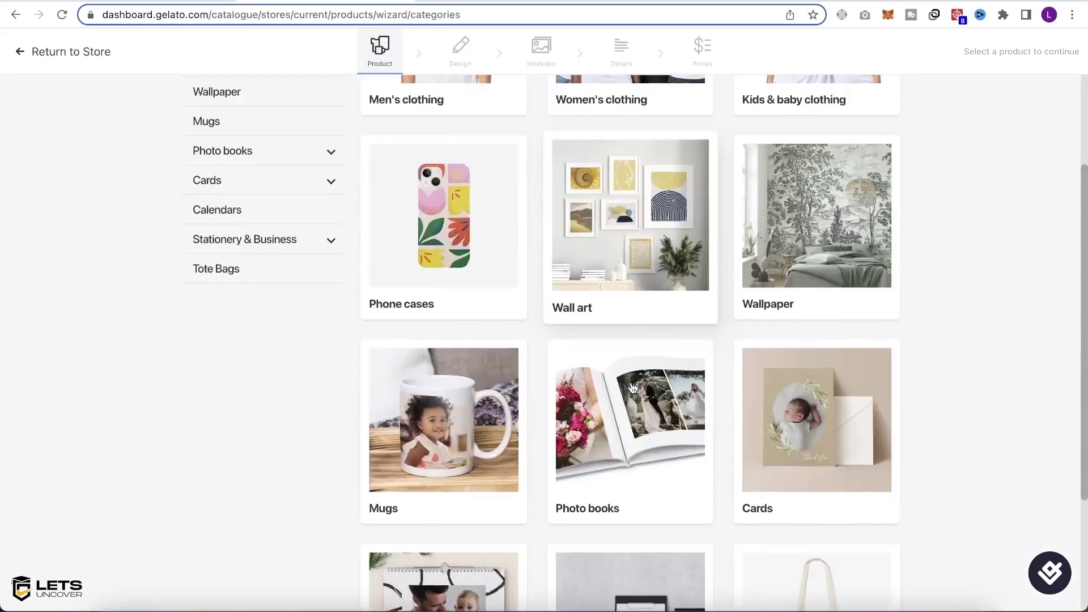
{"action": "scroll", "coordinate": [567, 391], "scroll_direction": "up", "scroll_amount": 5}
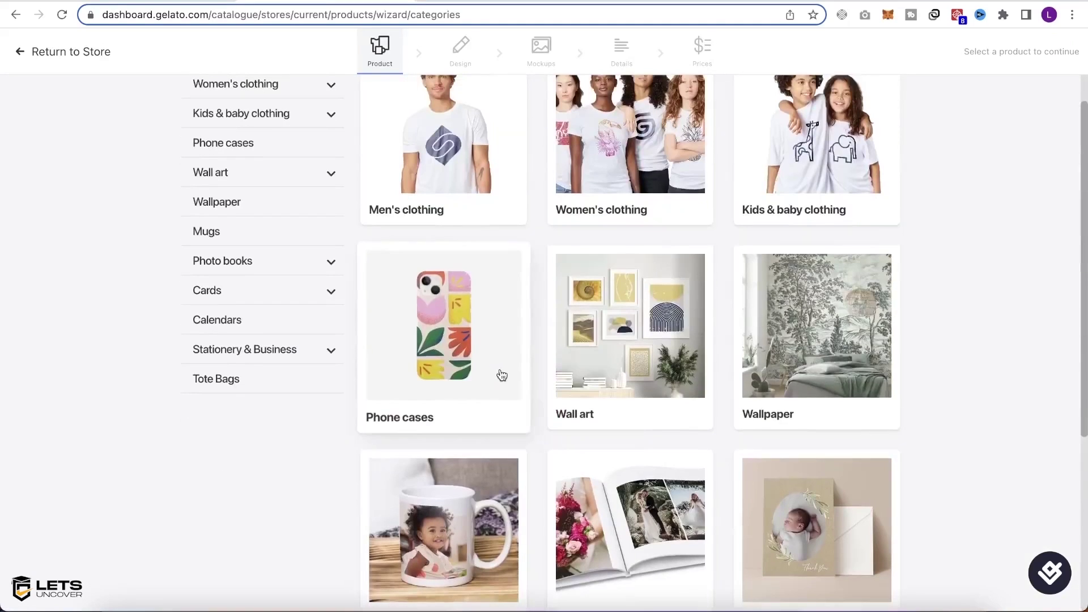
{"action": "left_click", "coordinate": [251, 242]}
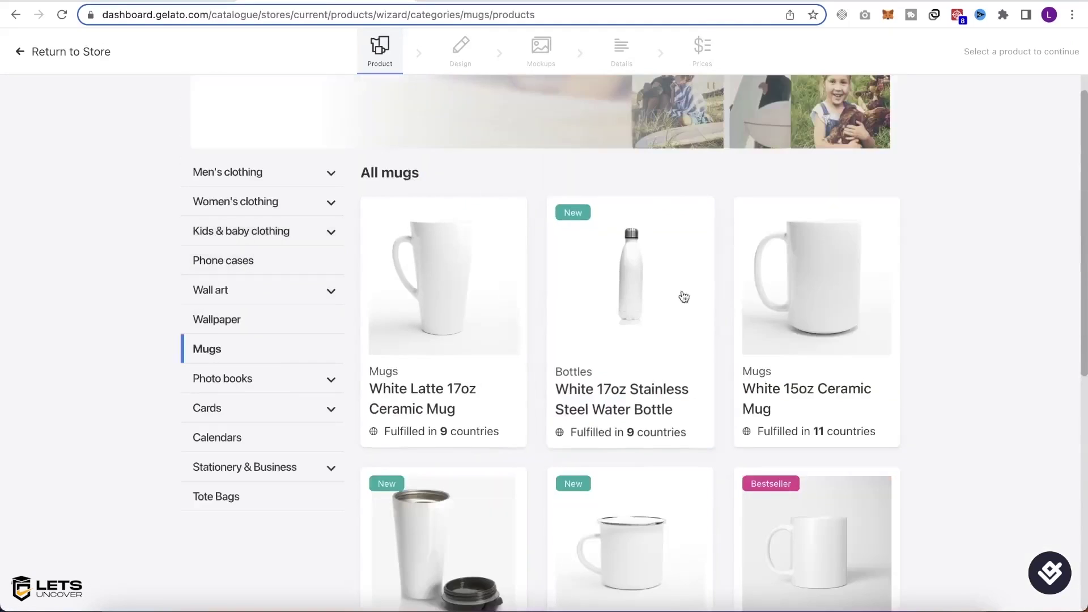
{"action": "scroll", "coordinate": [559, 315], "scroll_direction": "down", "scroll_amount": 3}
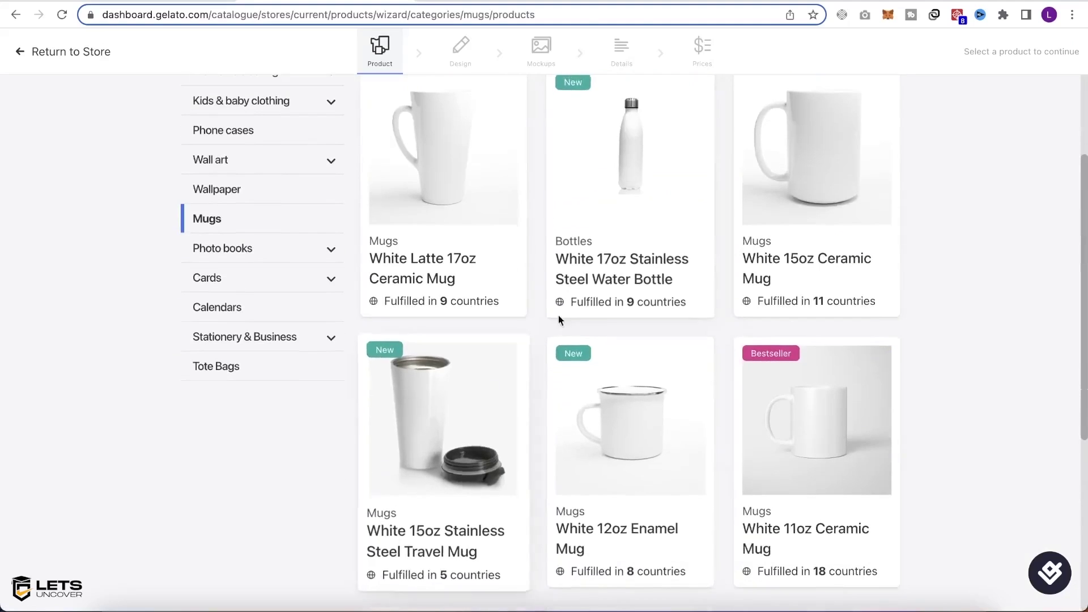
{"action": "left_click", "coordinate": [638, 154]}
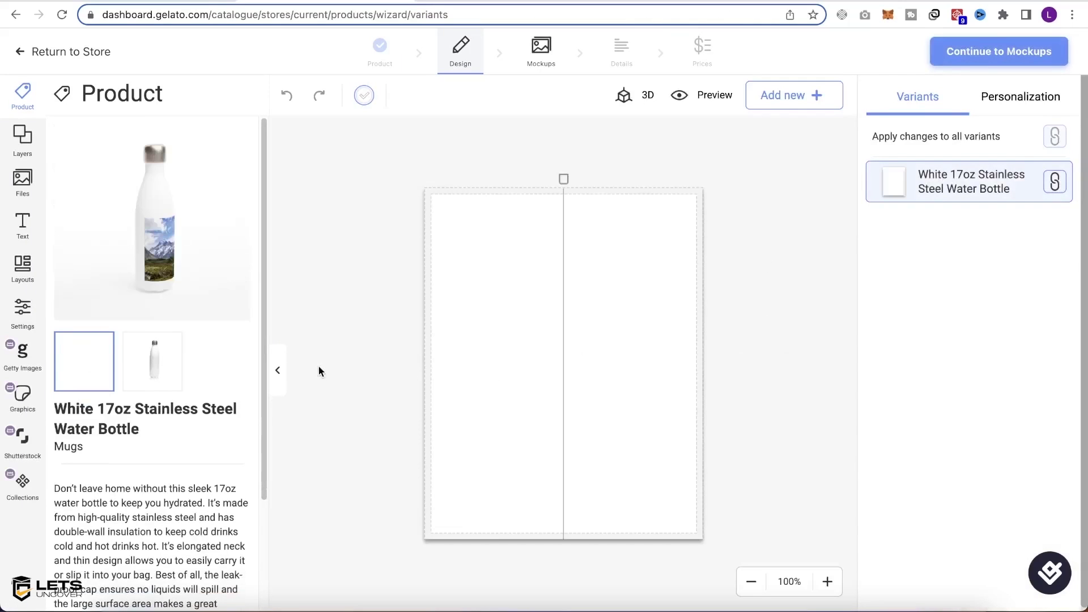
Review the water bottle's product description and the options for adding elements to its design.
{"action": "scroll", "coordinate": [228, 372], "scroll_direction": "down", "scroll_amount": 3}
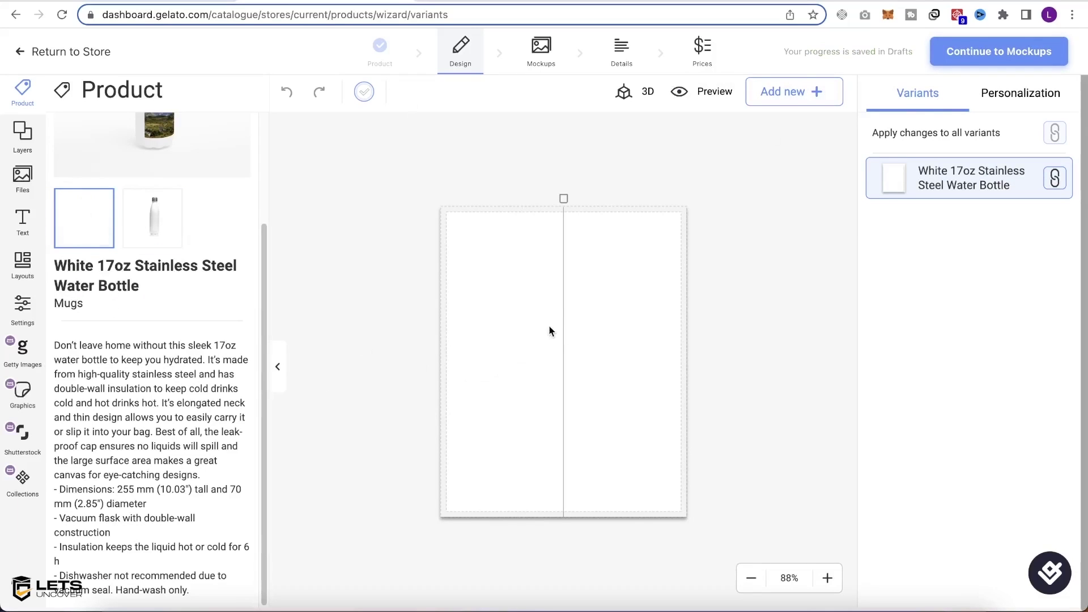
{"action": "left_click", "coordinate": [782, 96]}
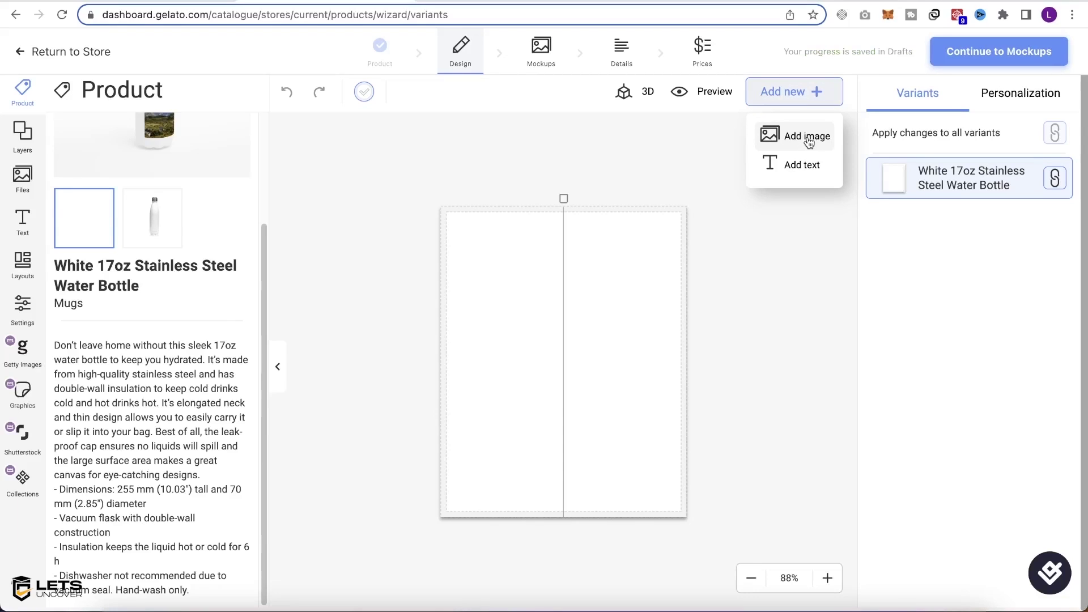
{"action": "left_click", "coordinate": [656, 272]}
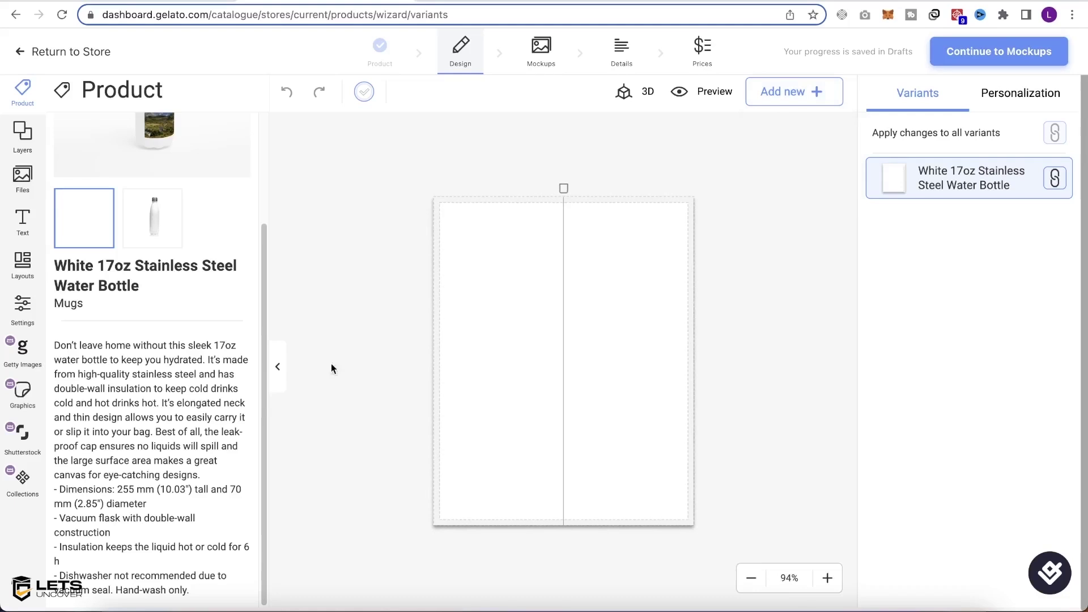
{"action": "scroll", "coordinate": [100, 321], "scroll_direction": "up", "scroll_amount": 5}
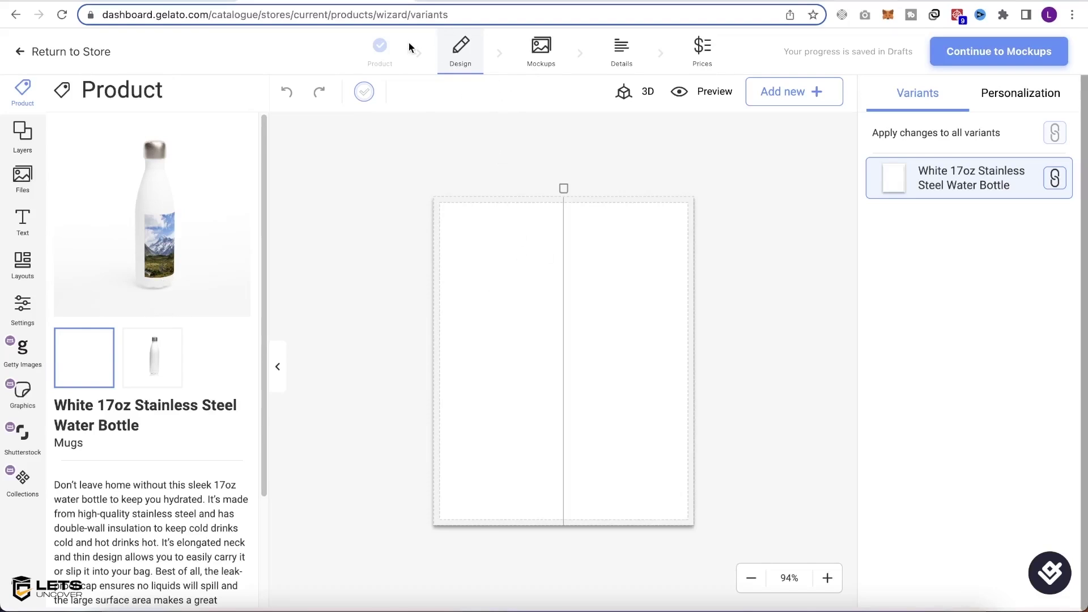
Add the mockup style showing the bottle on a round wooden table with plants.
{"action": "left_click", "coordinate": [547, 56]}
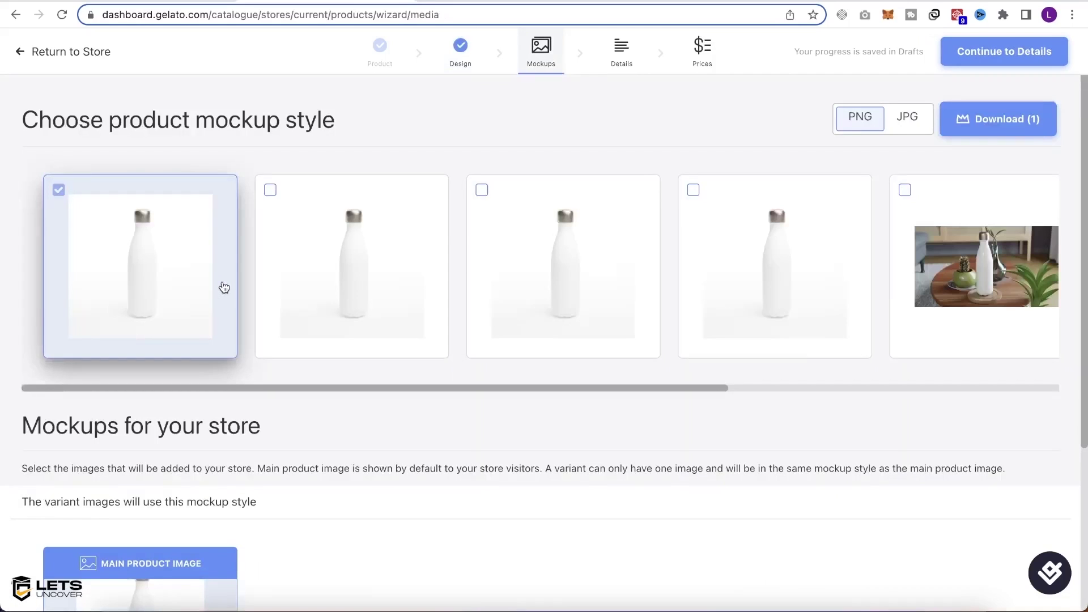
{"action": "left_click_drag", "start_coordinate": [433, 389], "coordinate": [649, 389]}
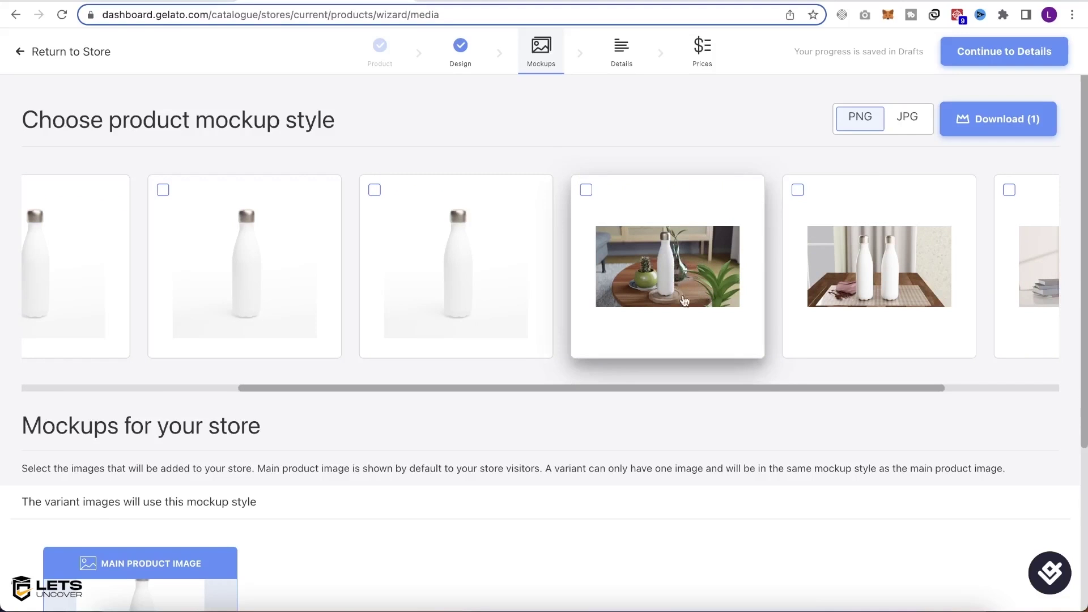
{"action": "scroll", "coordinate": [696, 277], "scroll_direction": "right", "scroll_amount": 3}
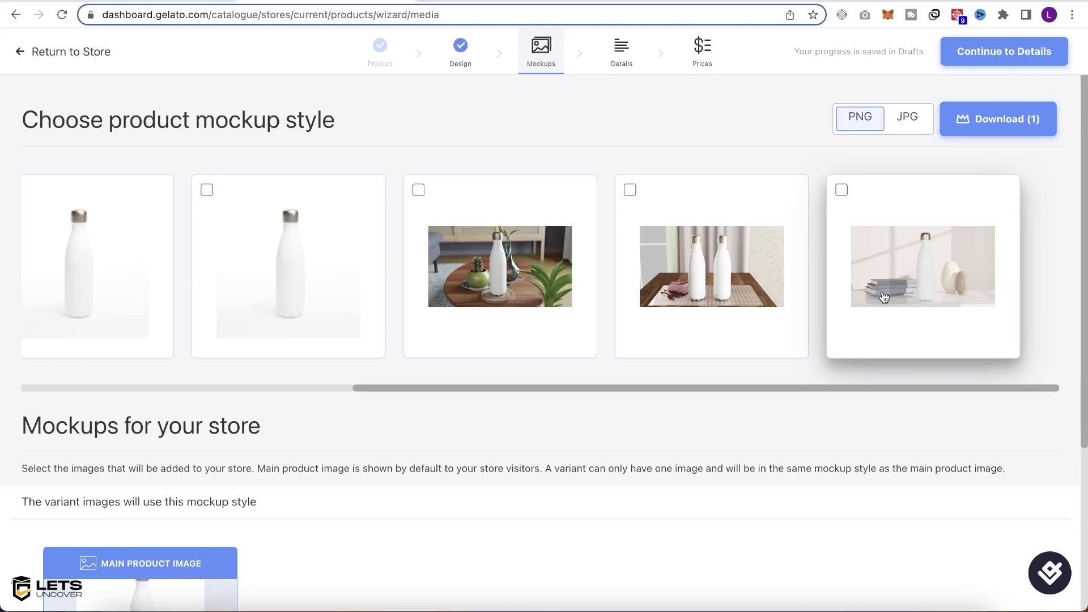
{"action": "left_click", "coordinate": [461, 224]}
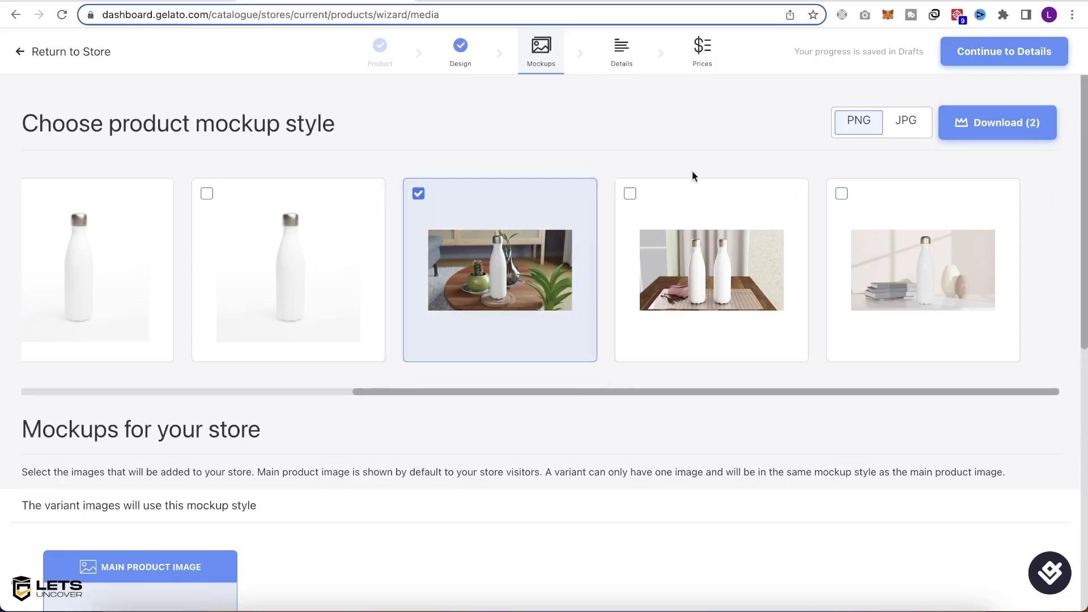
Make the wooden-table mockup the main product image and continue to the product details.
{"action": "scroll", "coordinate": [402, 306], "scroll_direction": "down", "scroll_amount": 8}
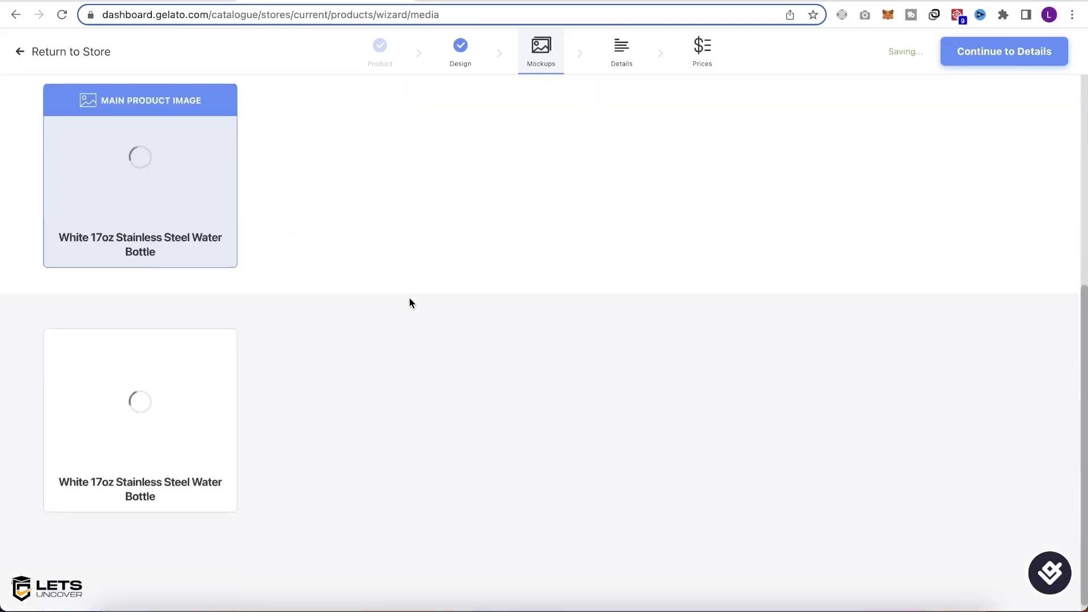
{"action": "scroll", "coordinate": [93, 313], "scroll_direction": "up", "scroll_amount": 1}
{"action": "scroll", "coordinate": [93, 314], "scroll_direction": "up", "scroll_amount": 1}
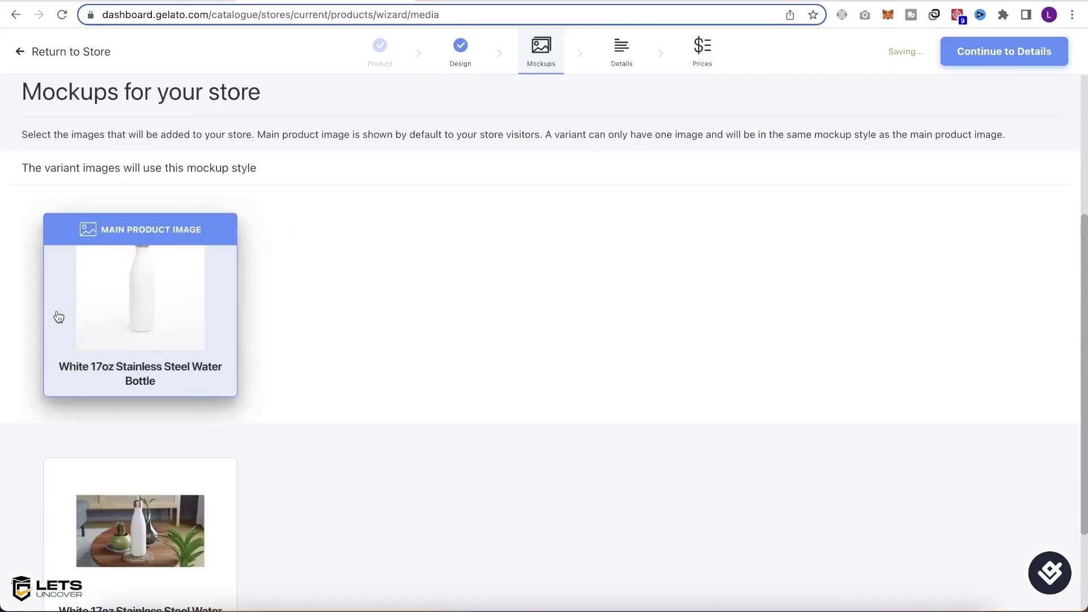
{"action": "scroll", "coordinate": [150, 487], "scroll_direction": "down", "scroll_amount": 2}
{"action": "left_click", "coordinate": [159, 422]}
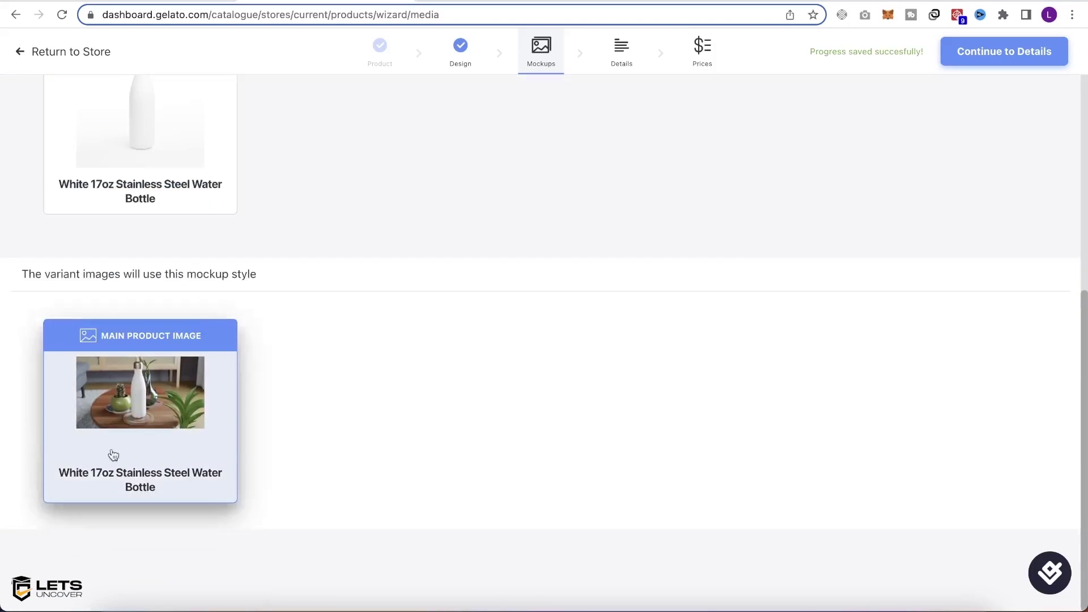
{"action": "scroll", "coordinate": [698, 274], "scroll_direction": "up", "scroll_amount": 5}
{"action": "left_click", "coordinate": [1003, 51]}
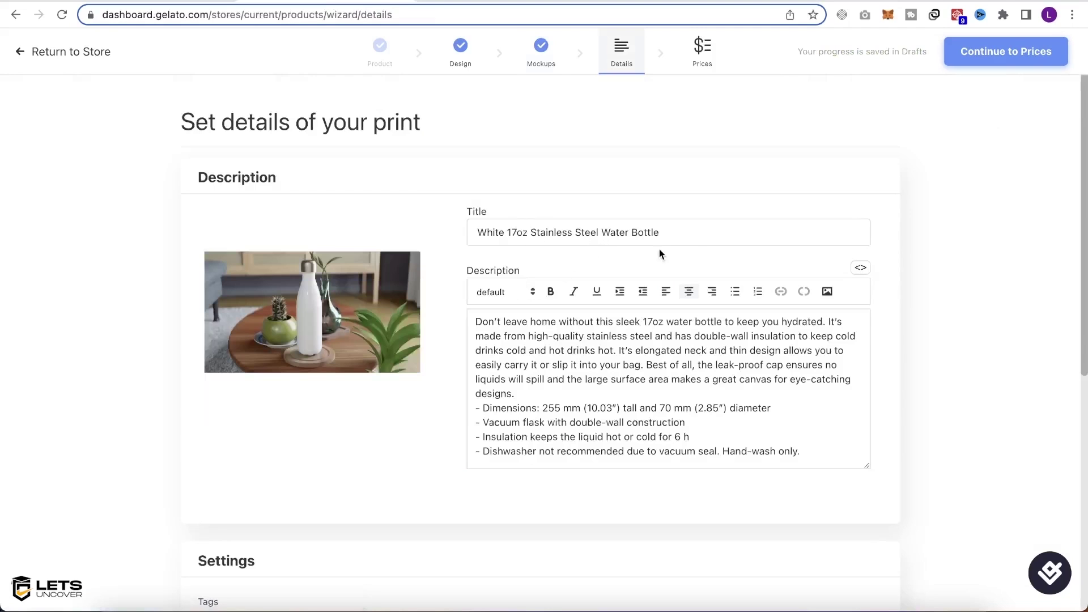
Return to the bottle's design, upload the grim reaper "I LOVE MY JOB" image file and place it on the print area.
{"action": "left_click", "coordinate": [460, 52]}
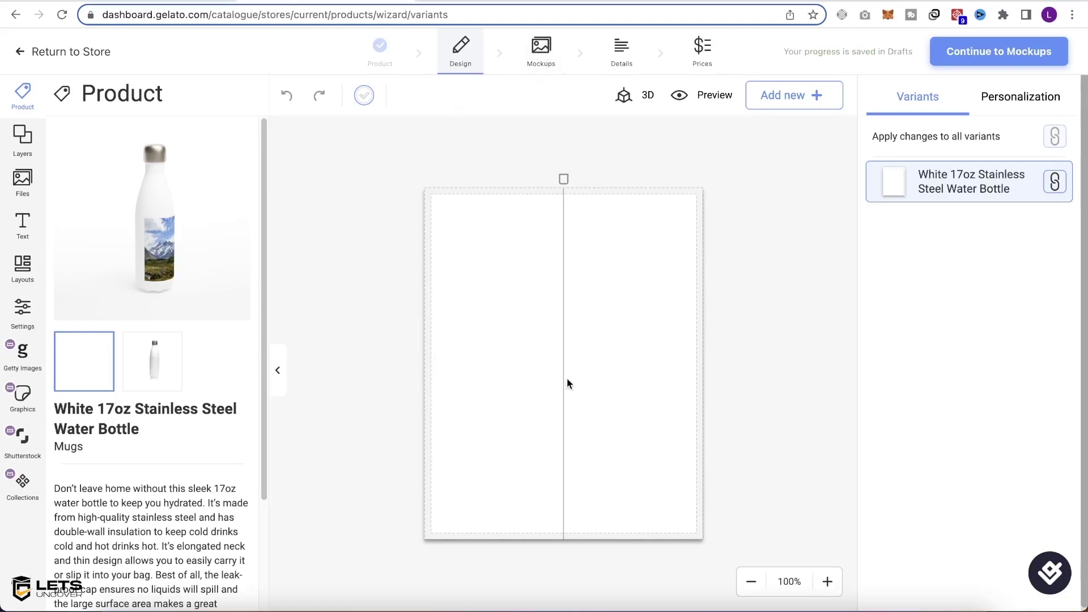
{"action": "left_click", "coordinate": [785, 103]}
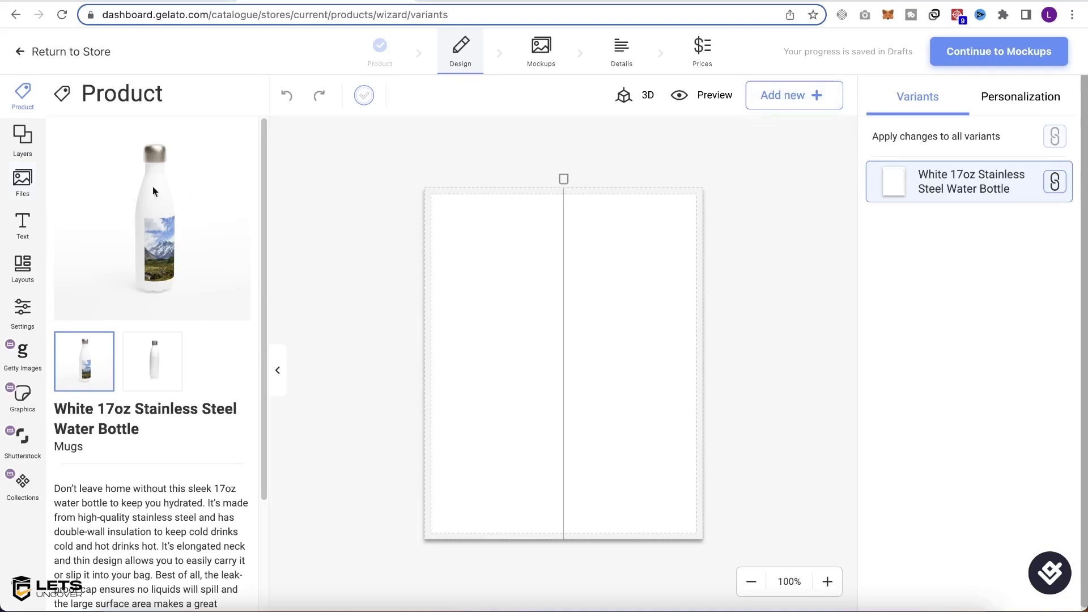
{"action": "left_click", "coordinate": [23, 190]}
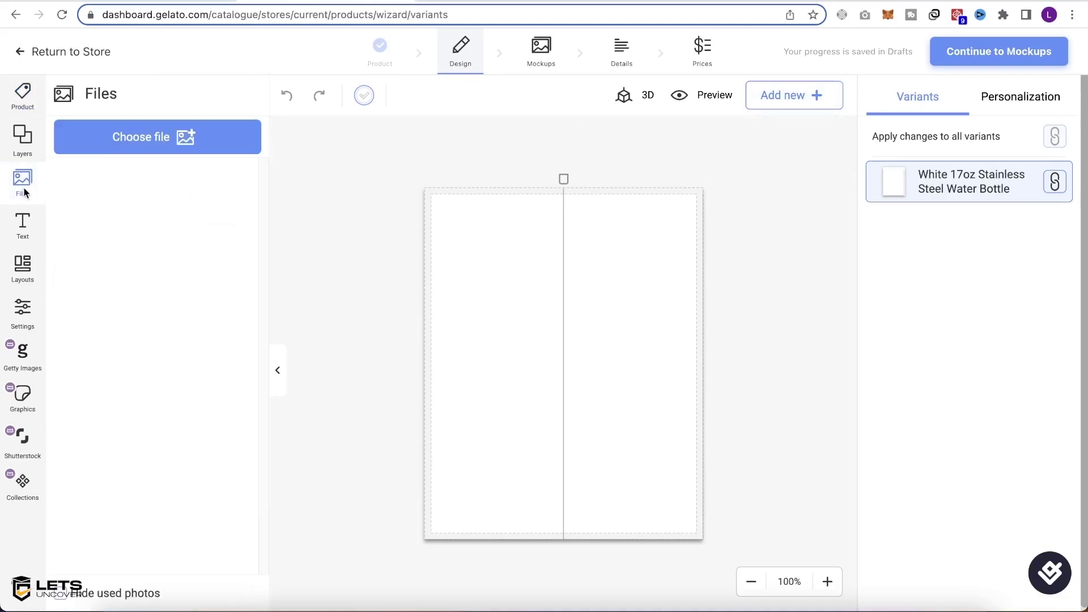
{"action": "left_click", "coordinate": [162, 149]}
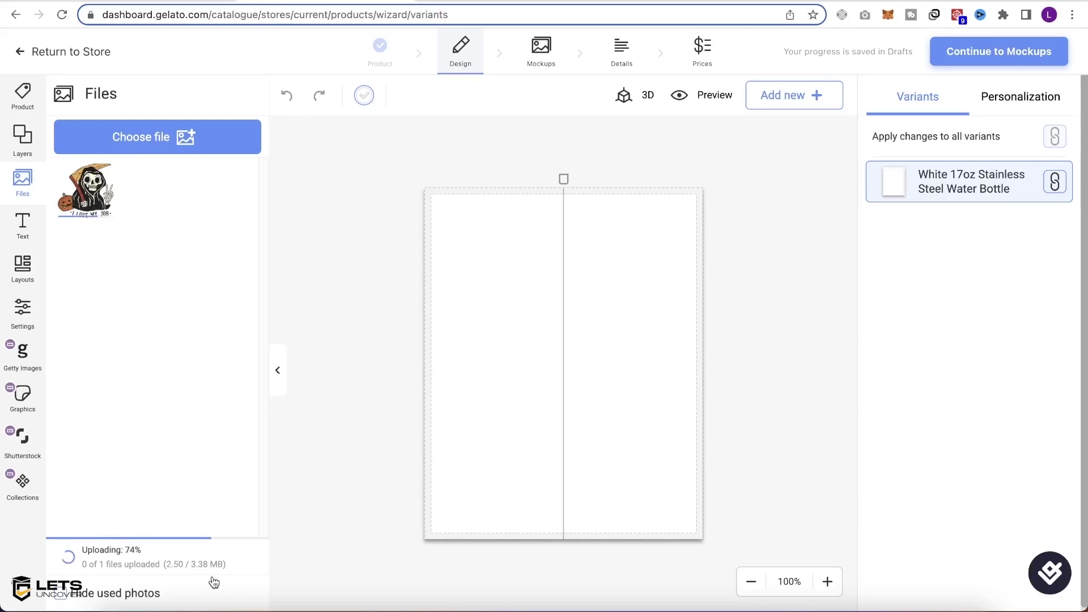
{"action": "mouse_move", "coordinate": [119, 211]}
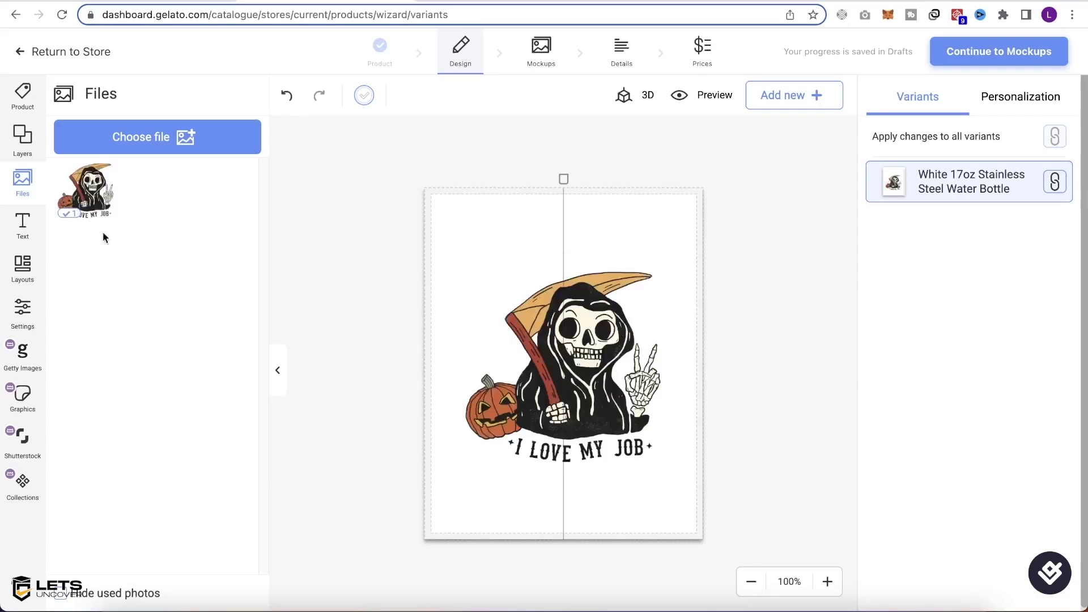
Enlarge the grim reaper artwork to nearly the full width of the print area and centre it vertically.
{"action": "left_click_drag", "start_coordinate": [672, 255], "coordinate": [694, 228]}
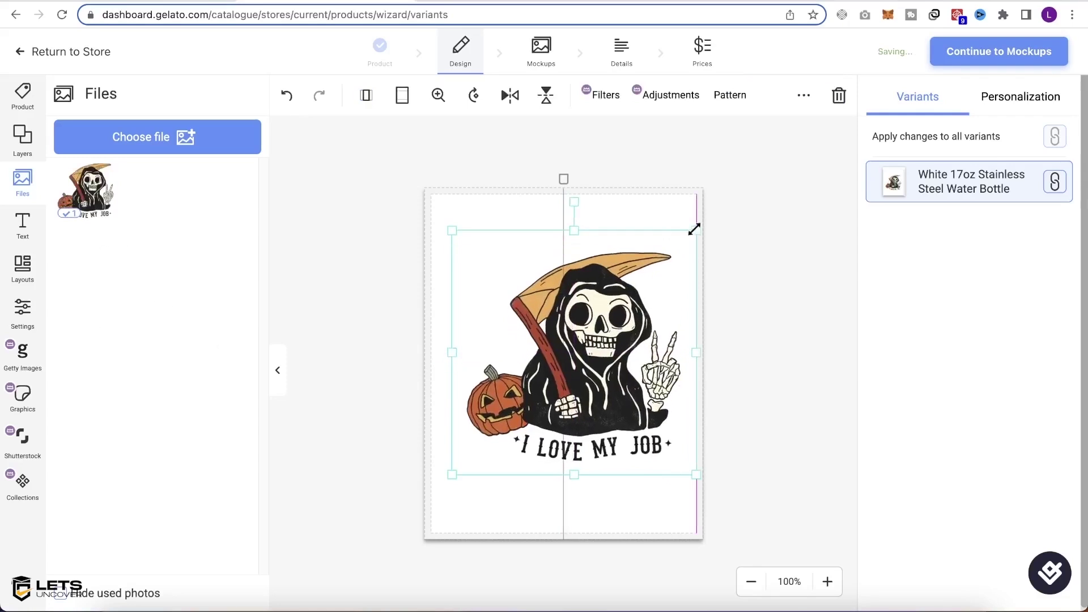
{"action": "mouse_move", "coordinate": [623, 318]}
{"action": "left_mouse_down"}
{"action": "mouse_move", "coordinate": [597, 332]}
{"action": "mouse_move", "coordinate": [627, 313]}
{"action": "left_mouse_up"}
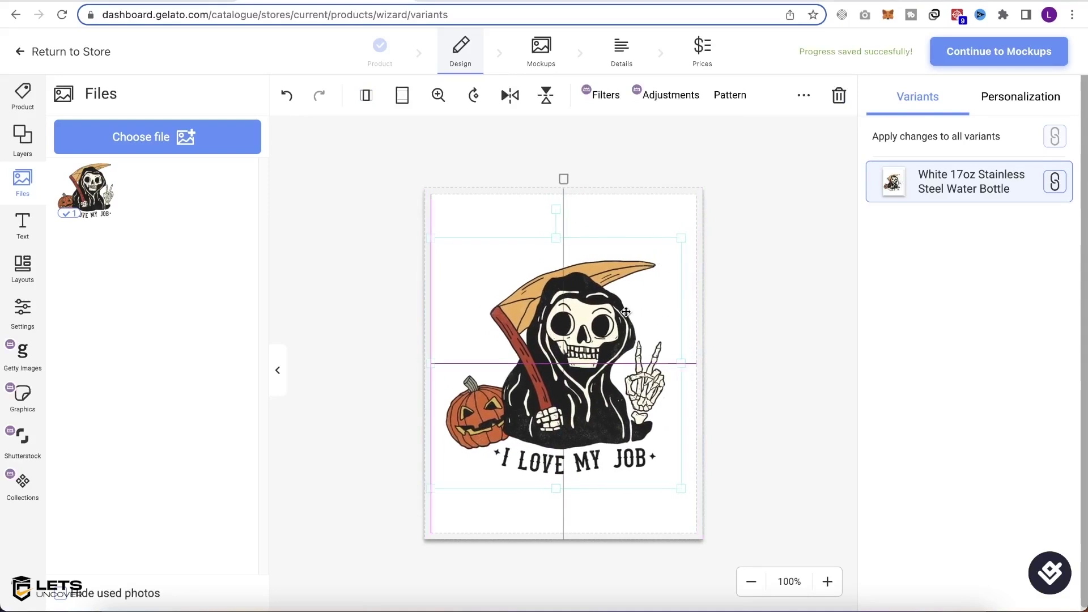
{"action": "left_click", "coordinate": [772, 293]}
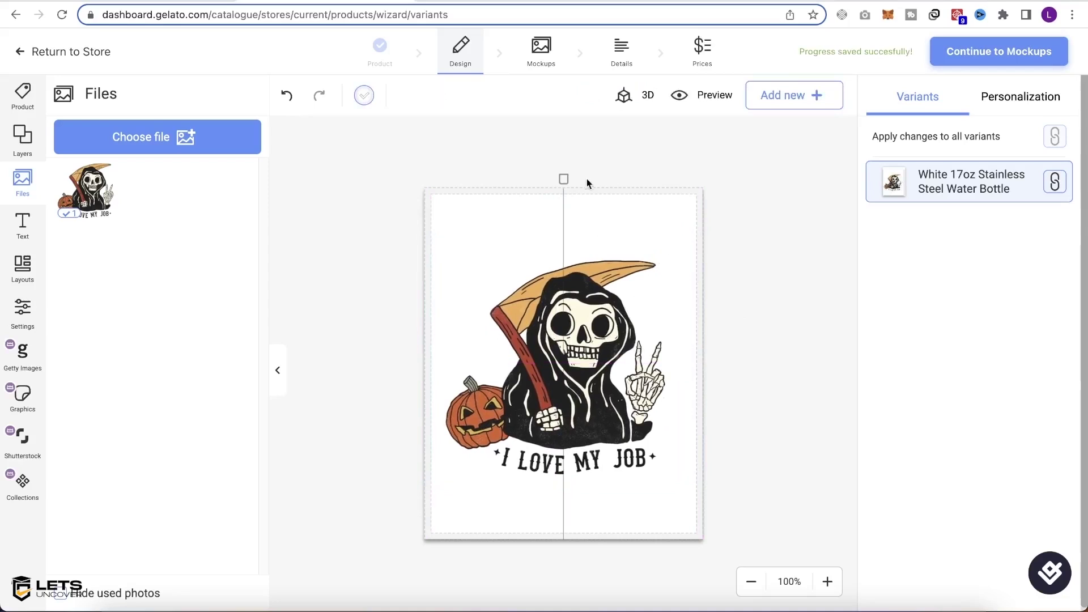
{"action": "left_click", "coordinate": [602, 244]}
{"action": "left_click_drag", "start_coordinate": [676, 241], "coordinate": [641, 265]}
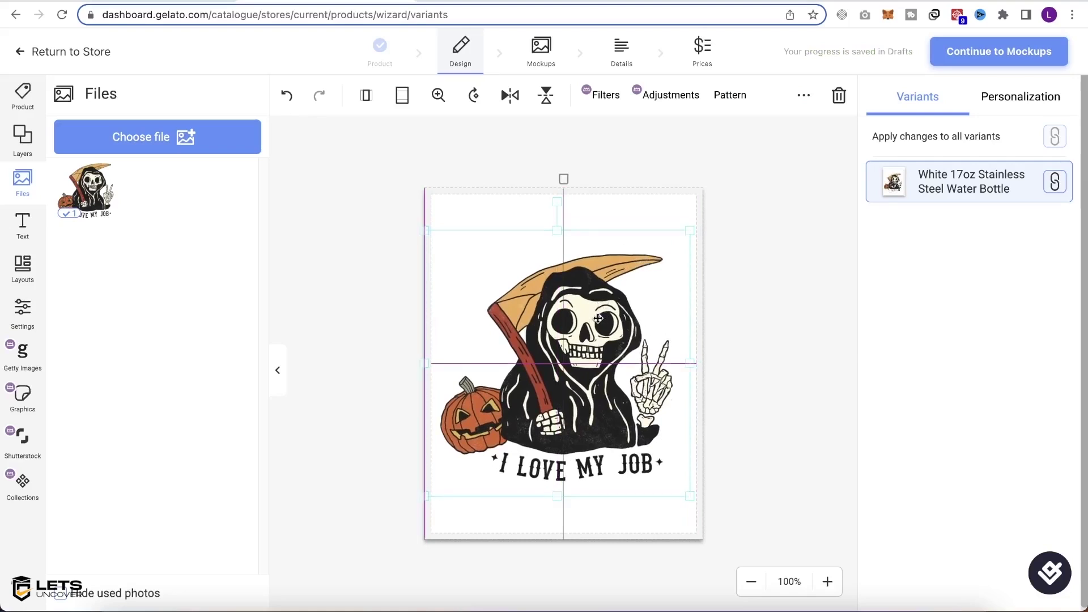
{"action": "left_click", "coordinate": [734, 306]}
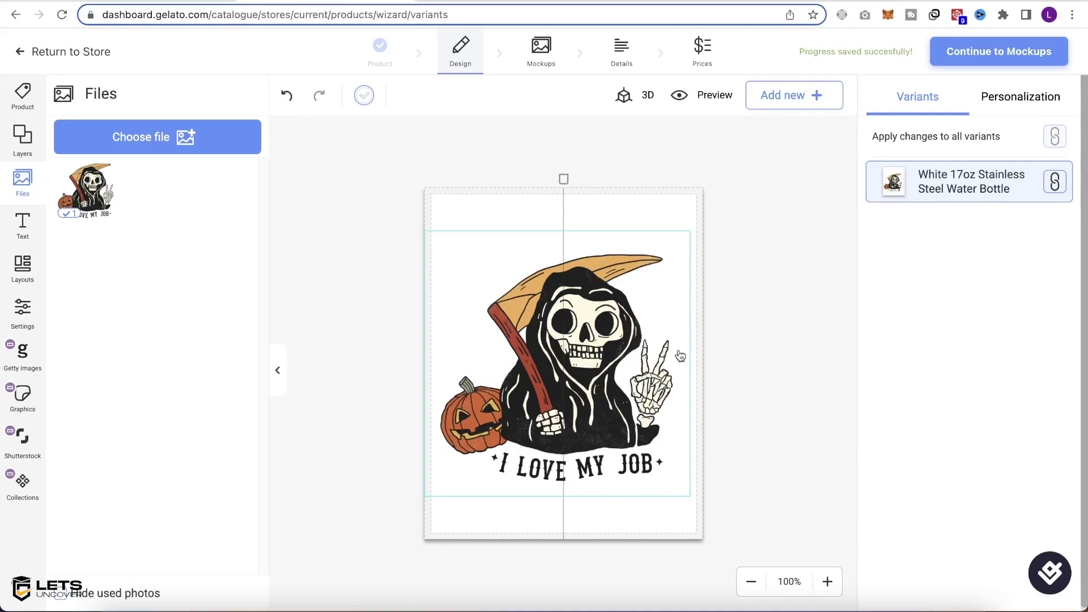
Switch to the Creative Fabrica site and browse the recommended fonts and graphics on its home page.
{"action": "left_click", "coordinate": [597, 4]}
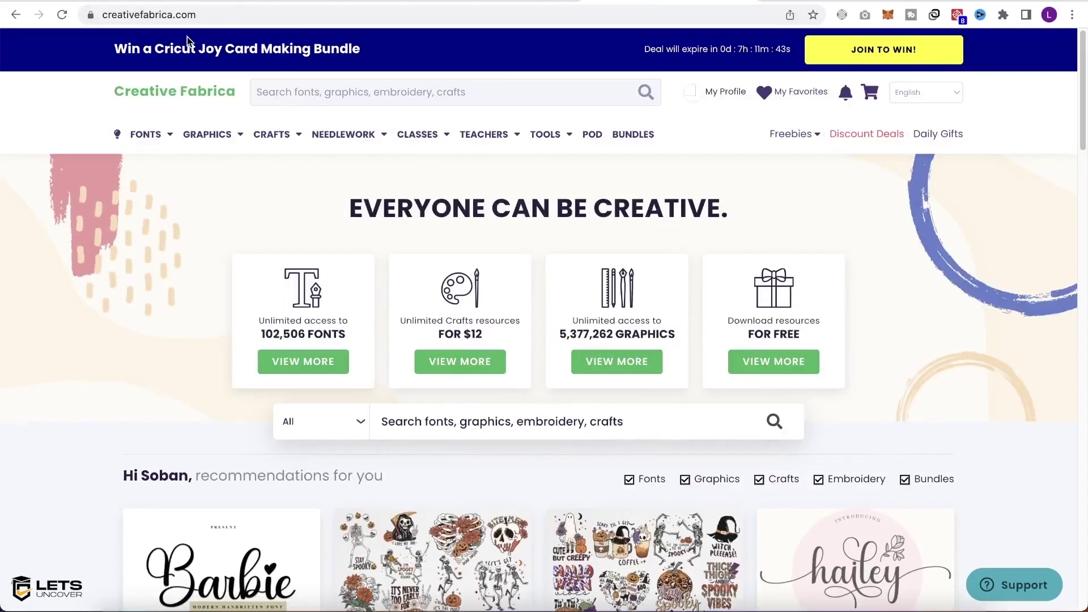
{"action": "scroll", "coordinate": [529, 340], "scroll_direction": "down", "scroll_amount": 20}
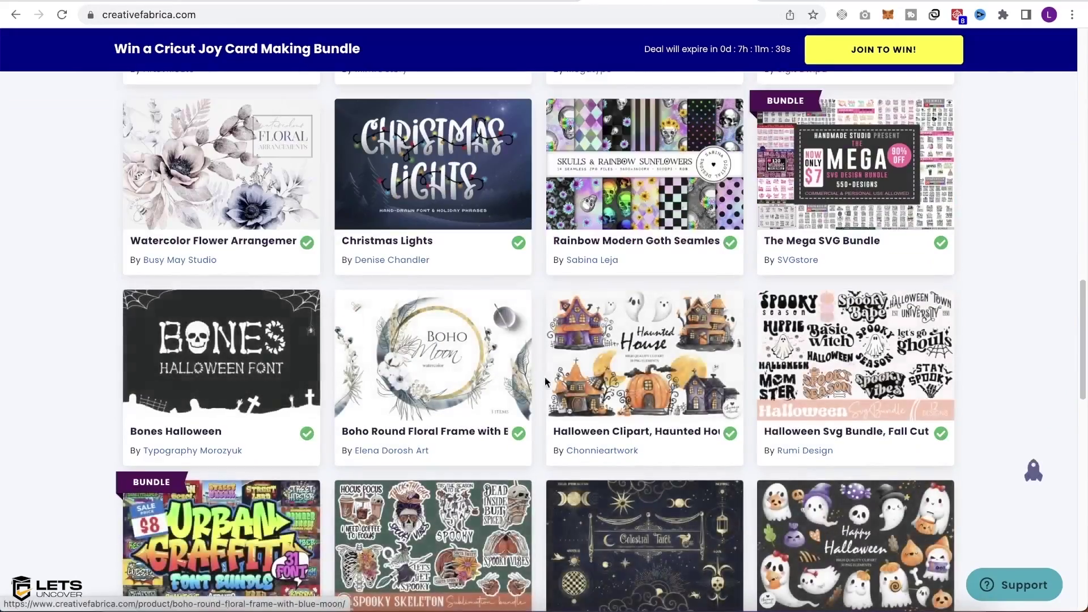
{"action": "scroll", "coordinate": [595, 372], "scroll_direction": "down", "scroll_amount": 5}
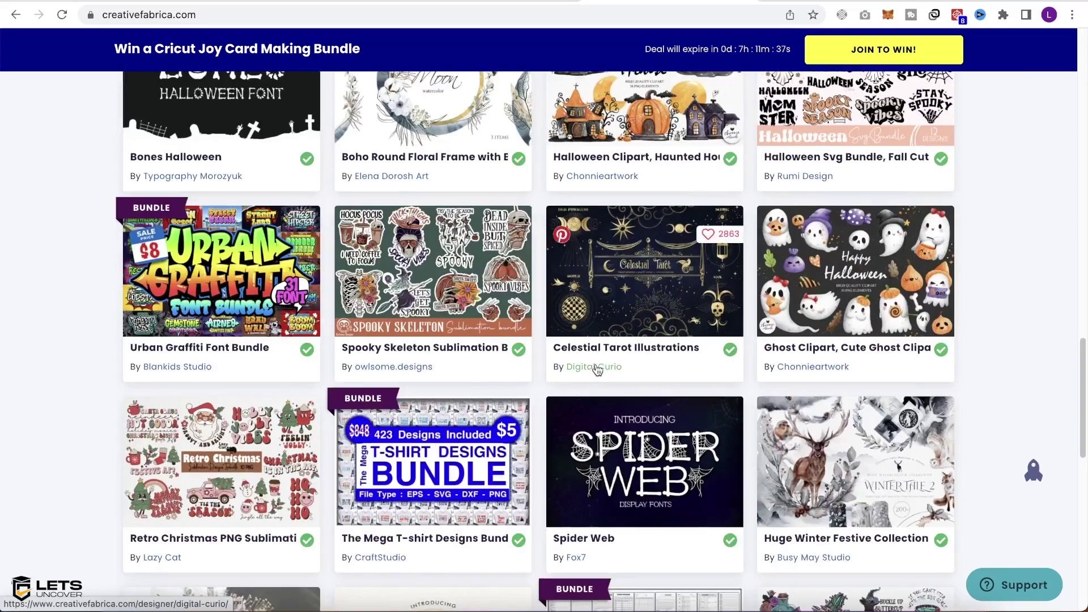
{"action": "scroll", "coordinate": [601, 375], "scroll_direction": "up", "scroll_amount": 10}
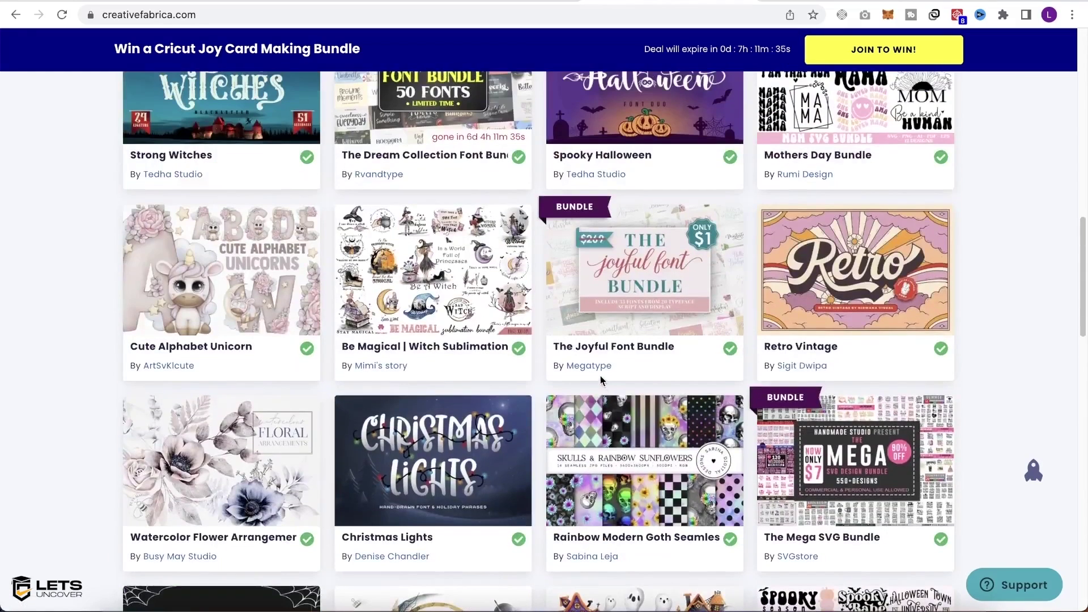
{"action": "scroll", "coordinate": [662, 399], "scroll_direction": "up", "scroll_amount": 8}
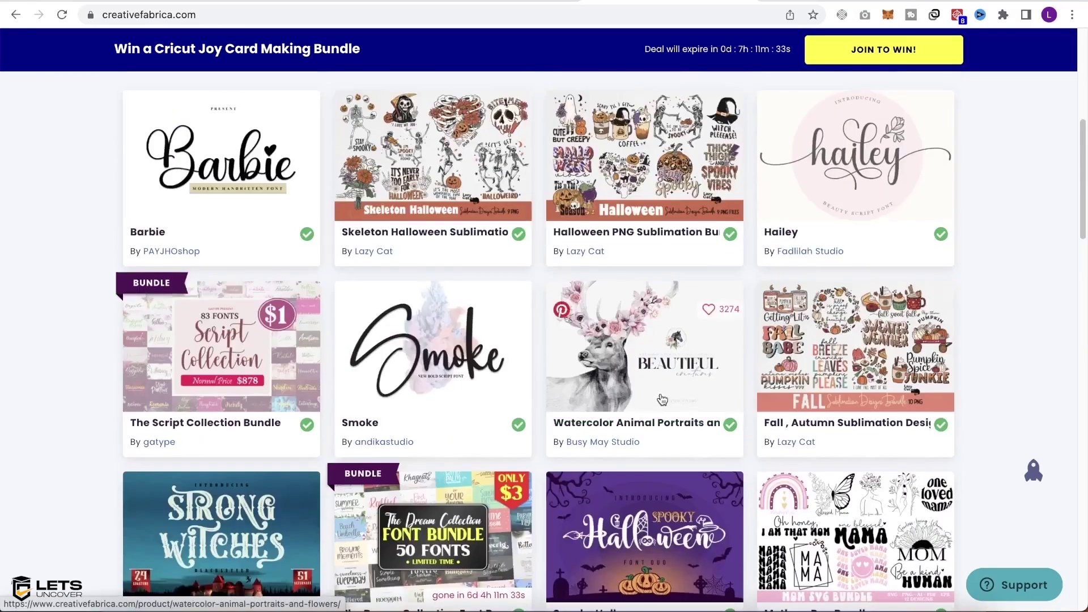
{"action": "scroll", "coordinate": [663, 399], "scroll_direction": "up", "scroll_amount": 7}
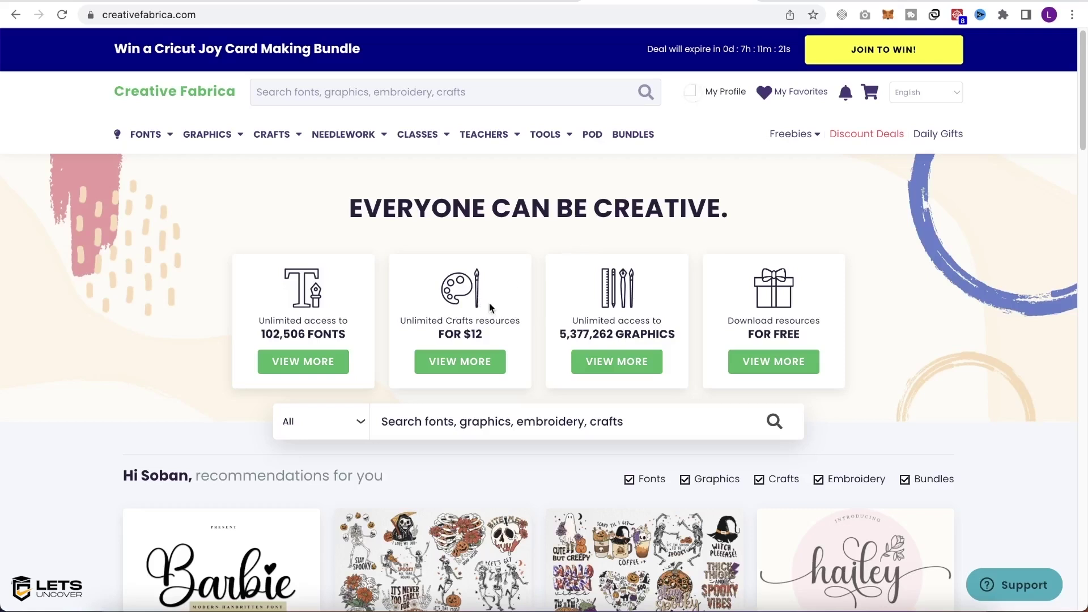
Open Creative Fabrica's print-on-demand assets and browse the full list of POD graphics through to page 4.
{"action": "left_click", "coordinate": [592, 134]}
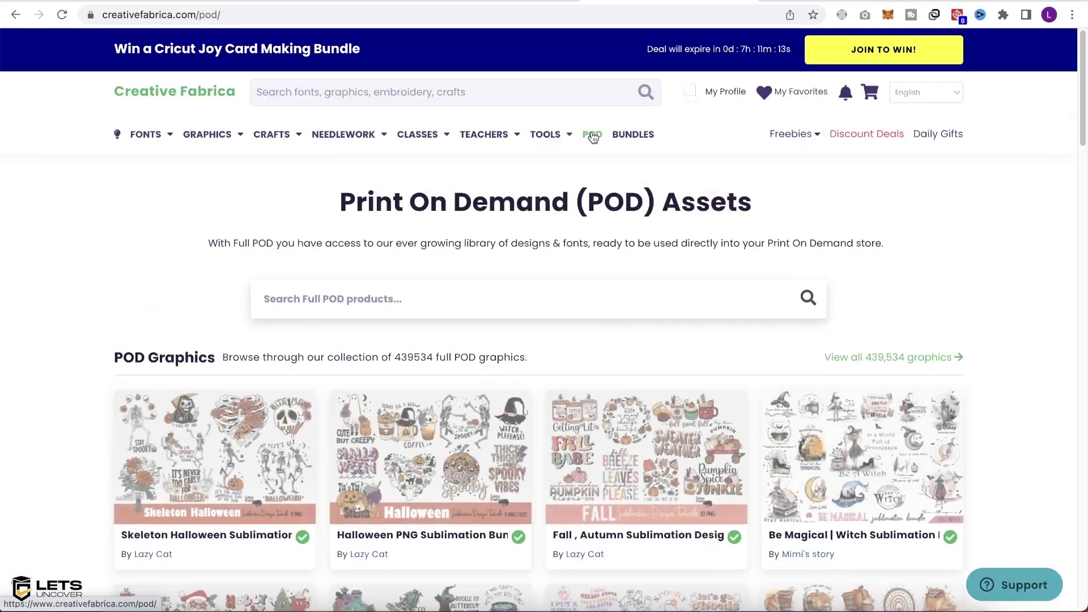
{"action": "scroll", "coordinate": [664, 287], "scroll_direction": "down", "scroll_amount": 8}
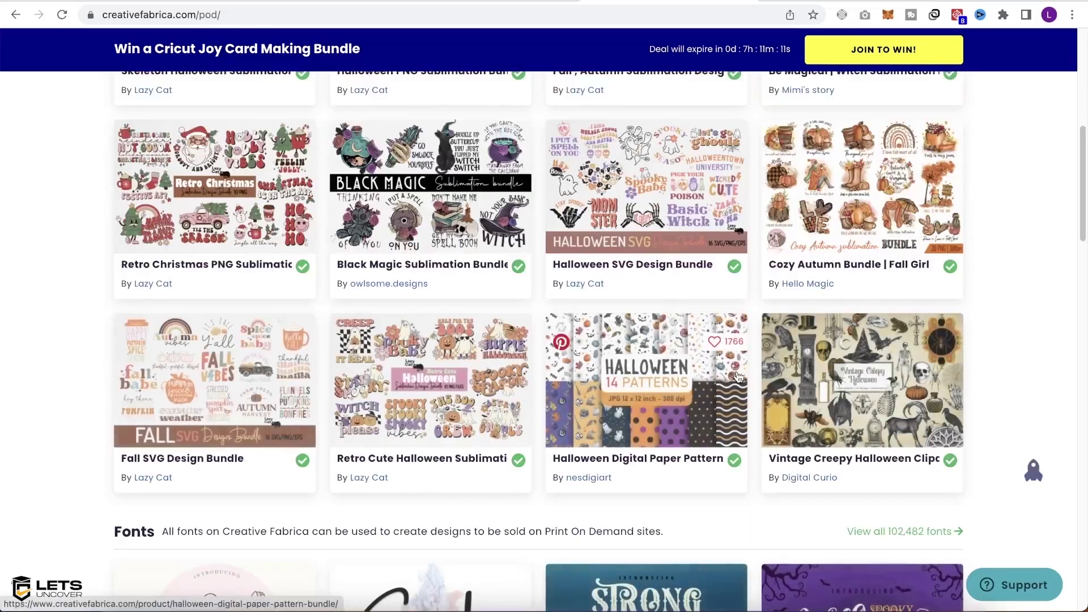
{"action": "scroll", "coordinate": [778, 401], "scroll_direction": "down", "scroll_amount": 5}
{"action": "scroll", "coordinate": [778, 401], "scroll_direction": "up", "scroll_amount": 13}
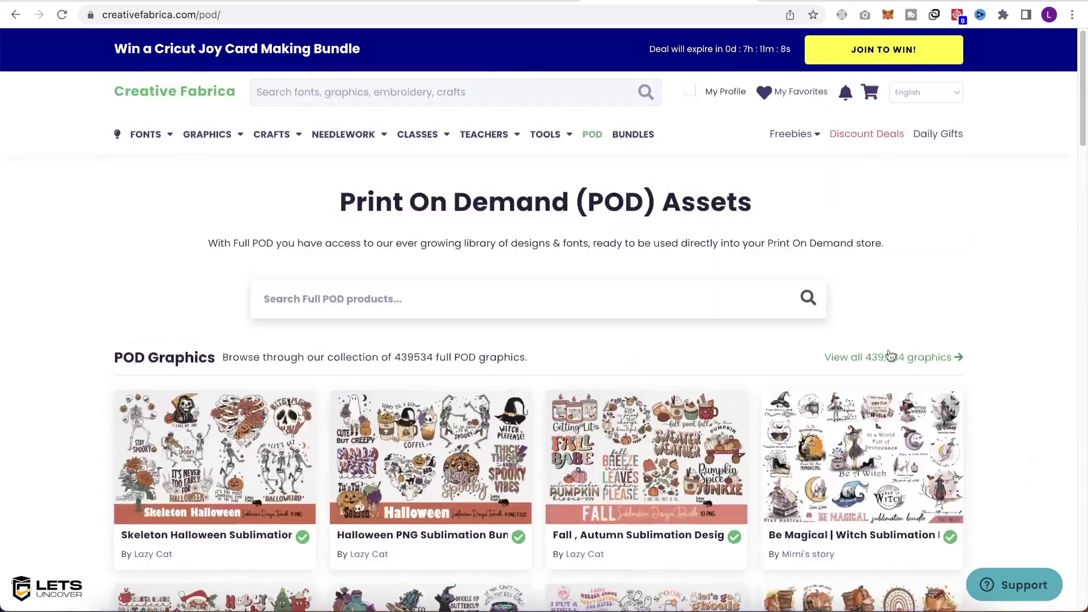
{"action": "left_click", "coordinate": [916, 357]}
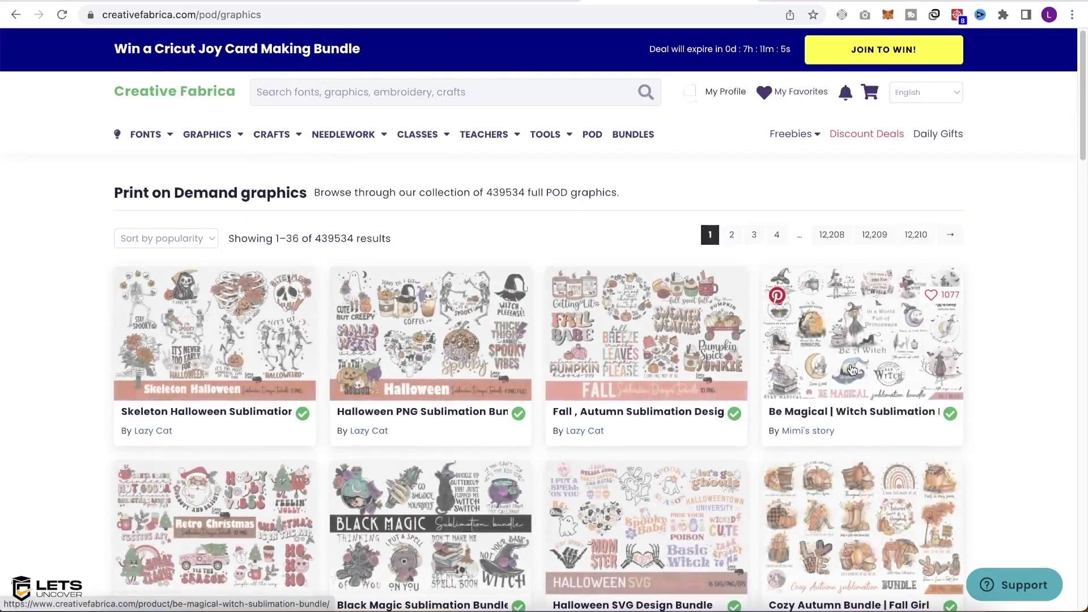
{"action": "scroll", "coordinate": [805, 402], "scroll_direction": "down", "scroll_amount": 5}
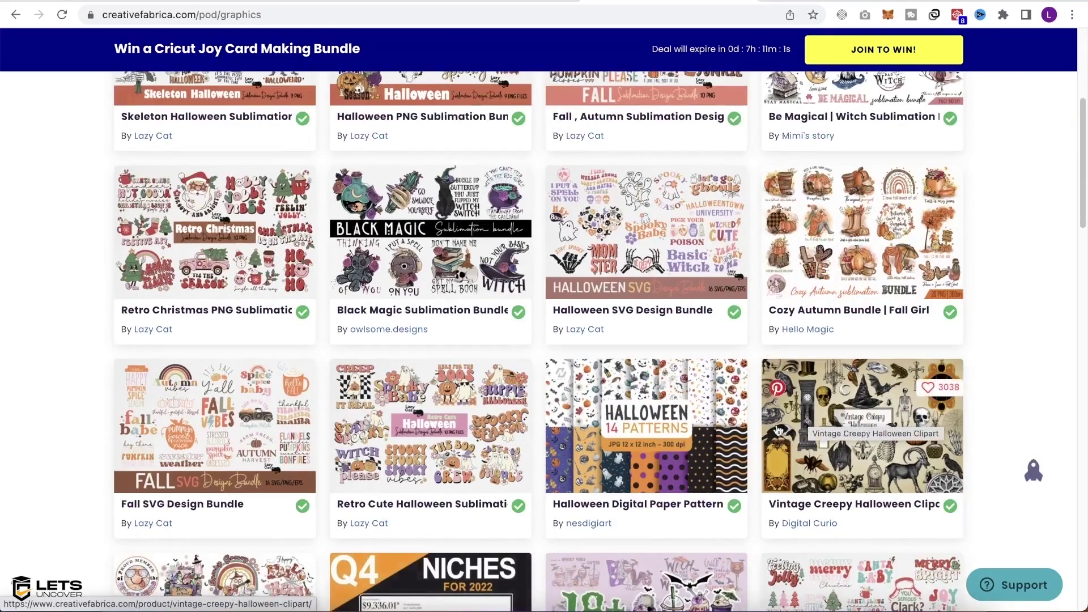
{"action": "scroll", "coordinate": [810, 416], "scroll_direction": "down", "scroll_amount": 18}
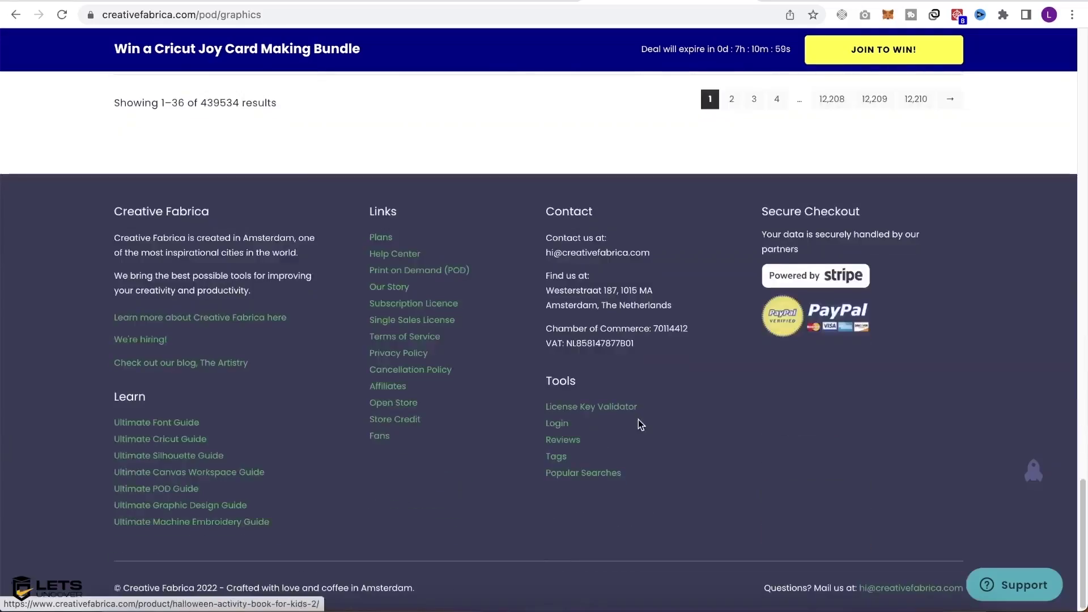
{"action": "scroll", "coordinate": [741, 562], "scroll_direction": "down", "scroll_amount": 3}
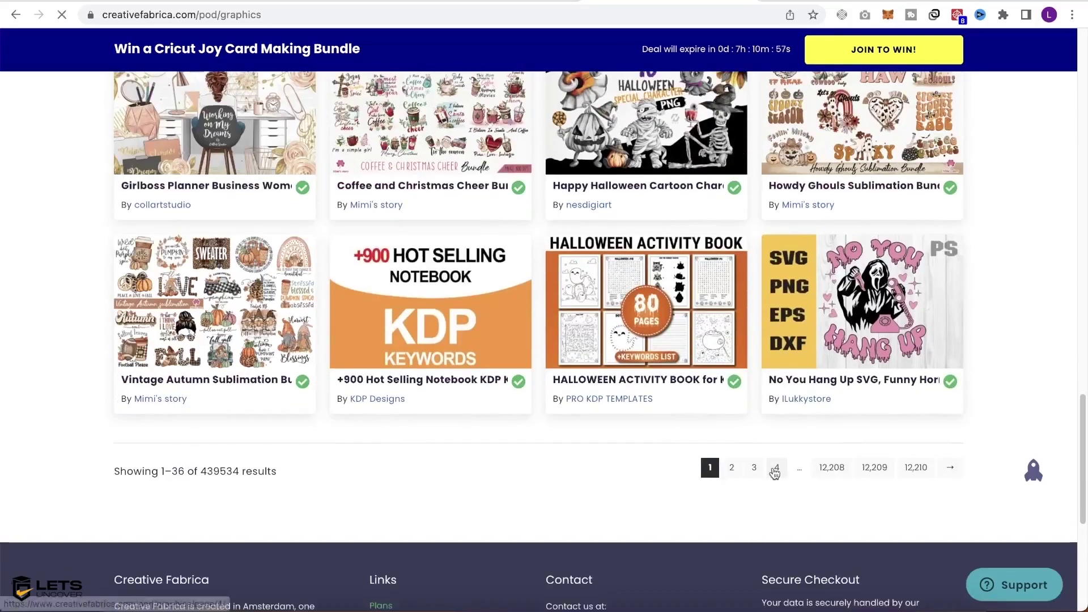
{"action": "left_click", "coordinate": [454, 320]}
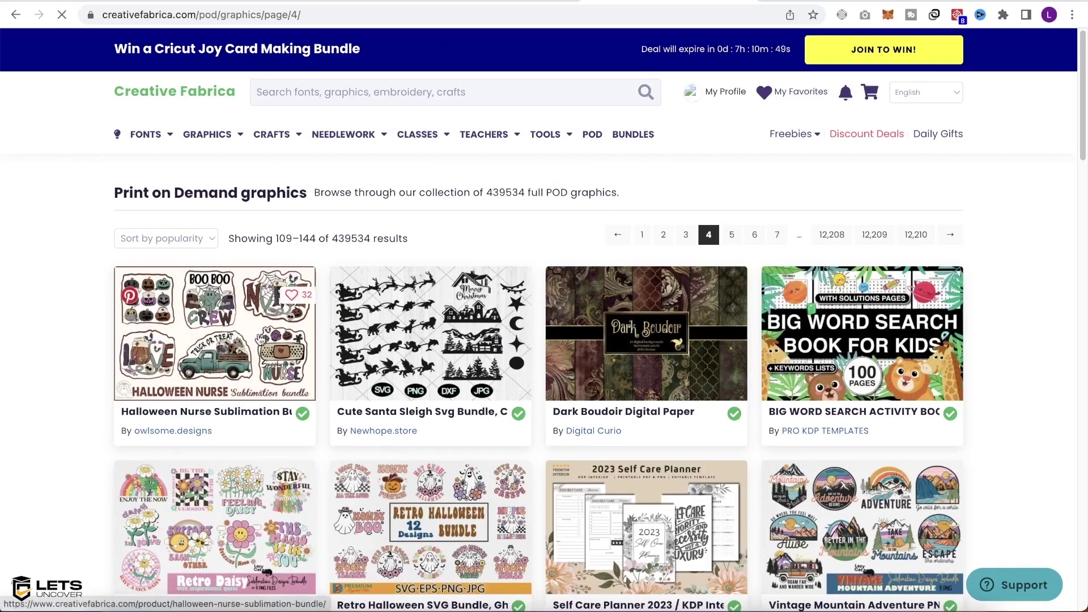
Open the Halloween Nurse Sublimation Bundle and examine its tote bag and T-shirt previews and licence details.
{"action": "left_click", "coordinate": [257, 338]}
{"action": "left_click", "coordinate": [354, 390]}
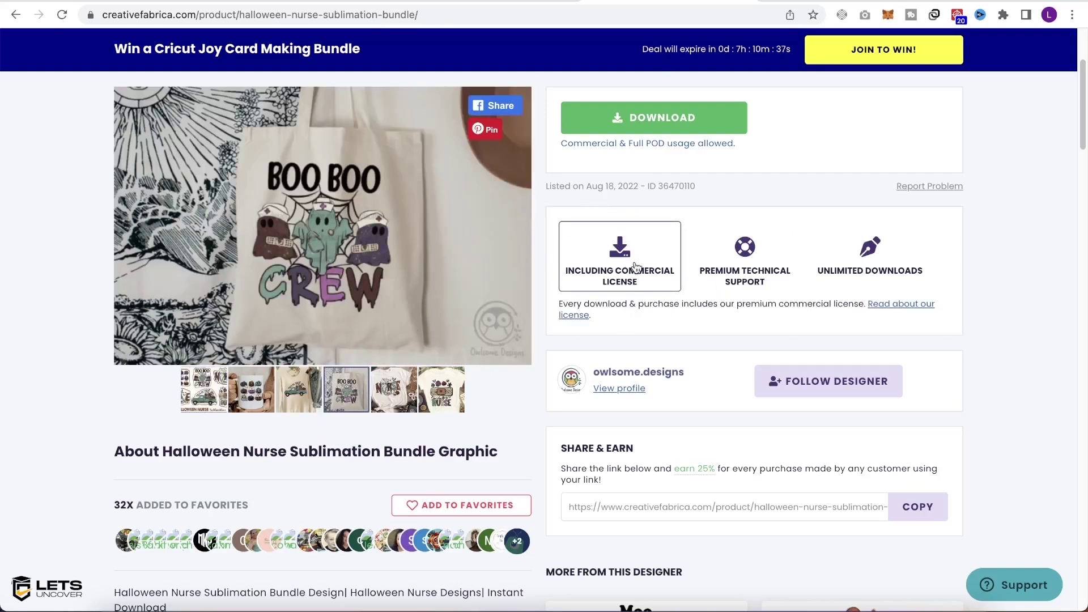
{"action": "scroll", "coordinate": [426, 376], "scroll_direction": "up", "scroll_amount": 2}
{"action": "scroll", "coordinate": [428, 385], "scroll_direction": "up", "scroll_amount": 1}
{"action": "left_click", "coordinate": [440, 493]}
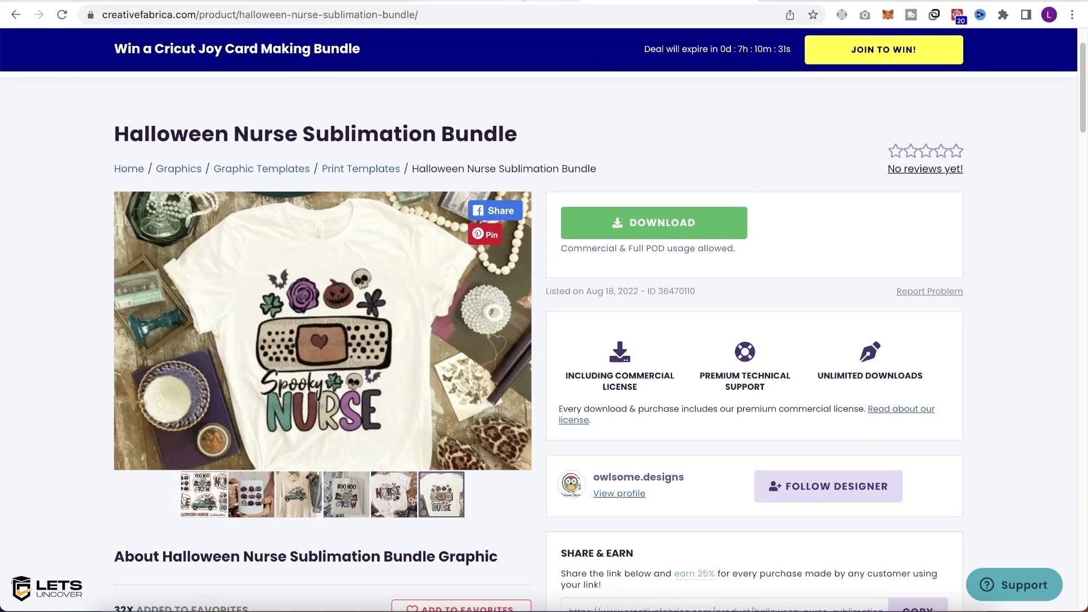
Switch back to the bottle design in Gelato, select the grim reaper artwork and proceed to the mockups.
{"action": "left_click", "coordinate": [548, 5]}
{"action": "left_click", "coordinate": [266, 4]}
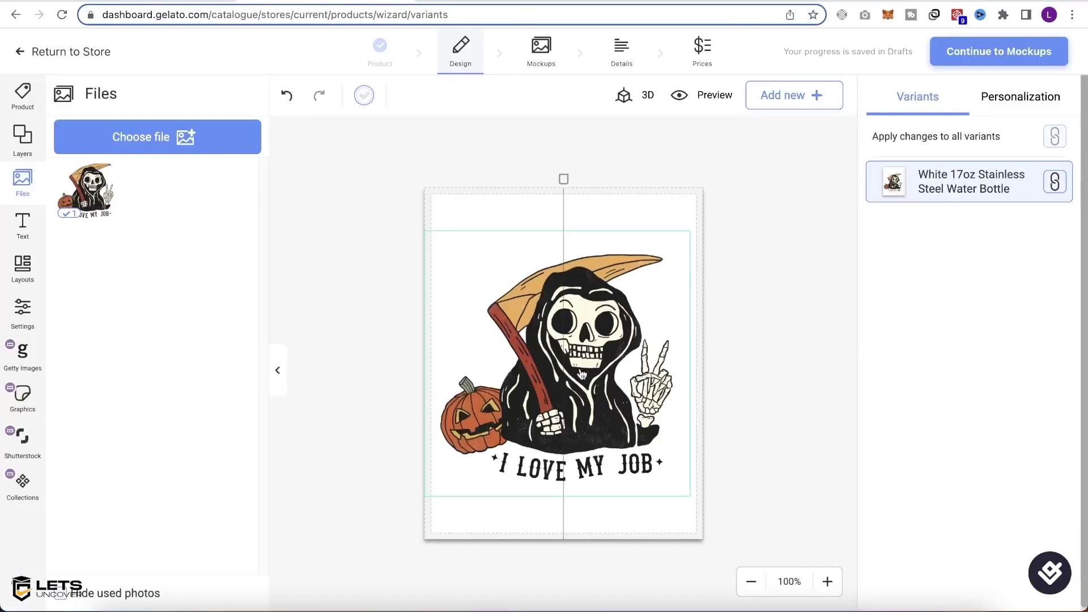
{"action": "left_click", "coordinate": [605, 341]}
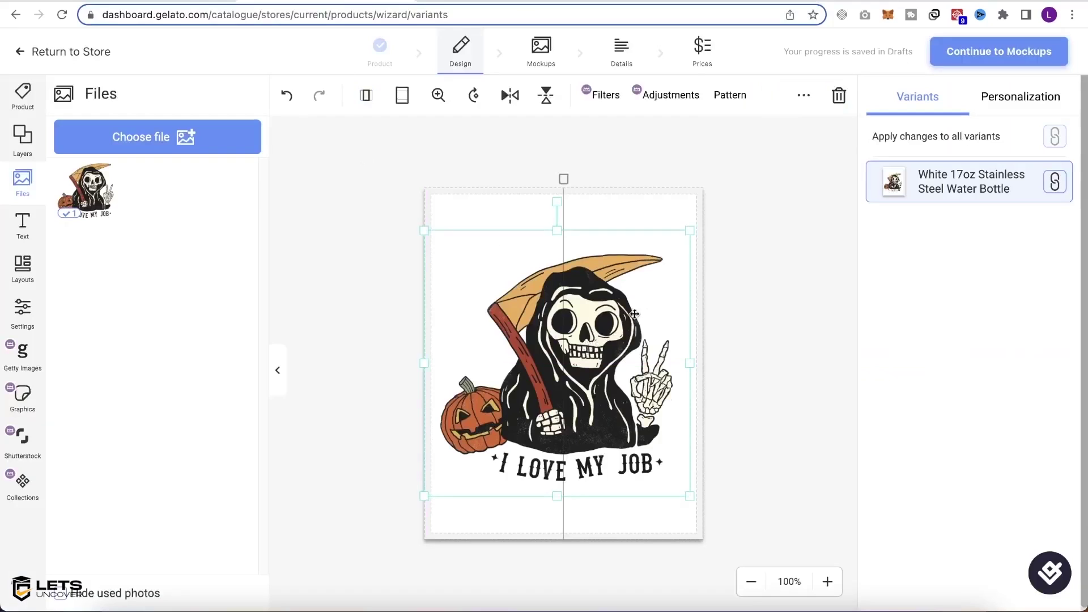
{"action": "left_click_drag", "start_coordinate": [644, 309], "coordinate": [640, 311]}
{"action": "left_click", "coordinate": [551, 57]}
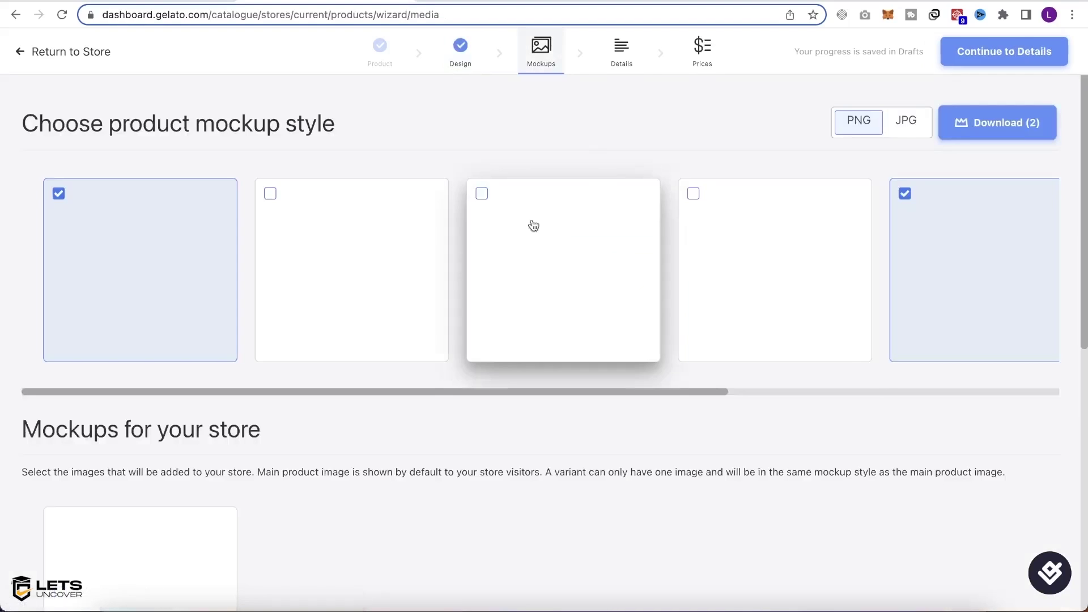
Review all the bottle's mockup styles with the grim reaper artwork and continue to the product details.
{"action": "scroll", "coordinate": [402, 408], "scroll_direction": "down", "scroll_amount": 5}
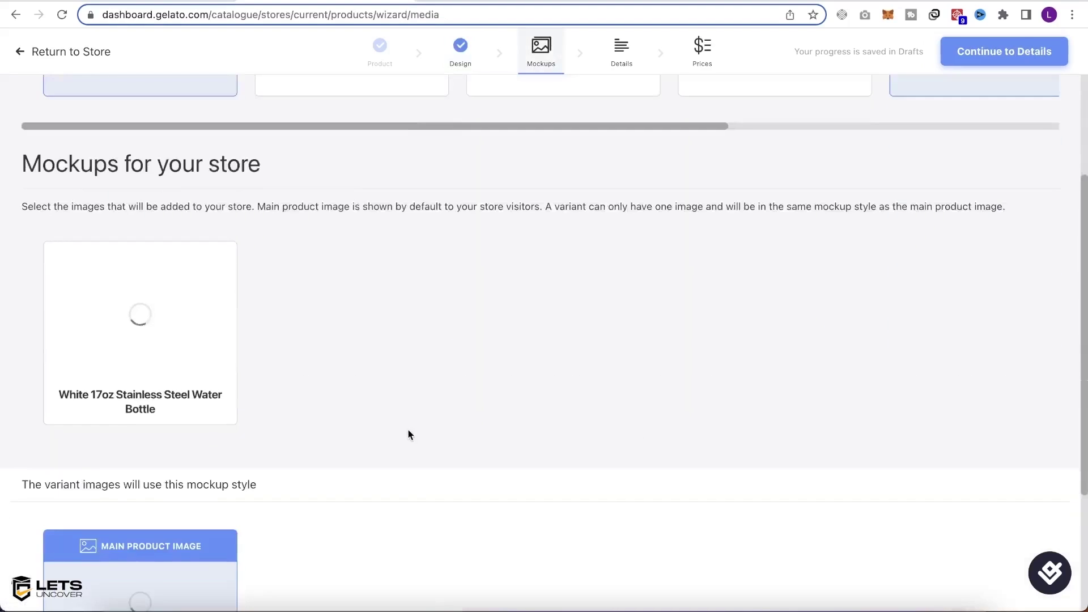
{"action": "scroll", "coordinate": [340, 414], "scroll_direction": "down", "scroll_amount": 2}
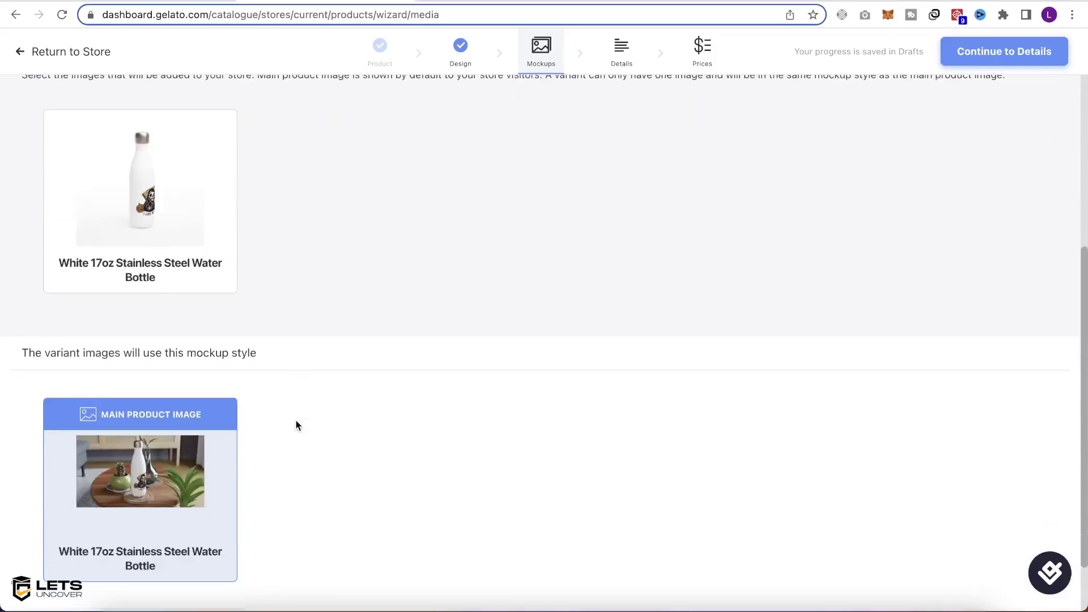
{"action": "scroll", "coordinate": [295, 431], "scroll_direction": "up", "scroll_amount": 6}
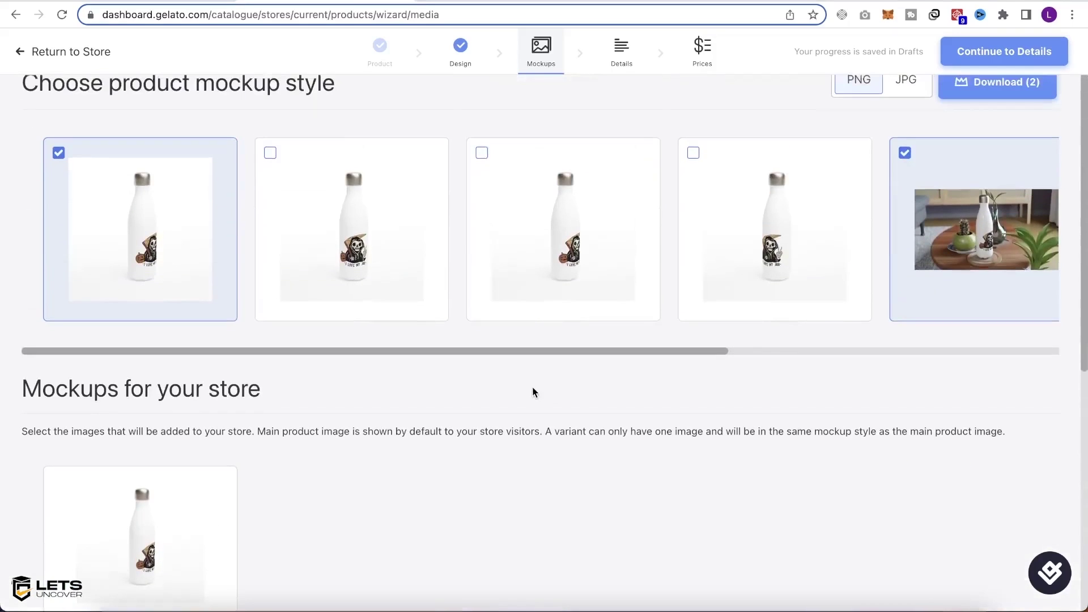
{"action": "left_click_drag", "start_coordinate": [706, 351], "coordinate": [947, 340]}
{"action": "left_click", "coordinate": [994, 55]}
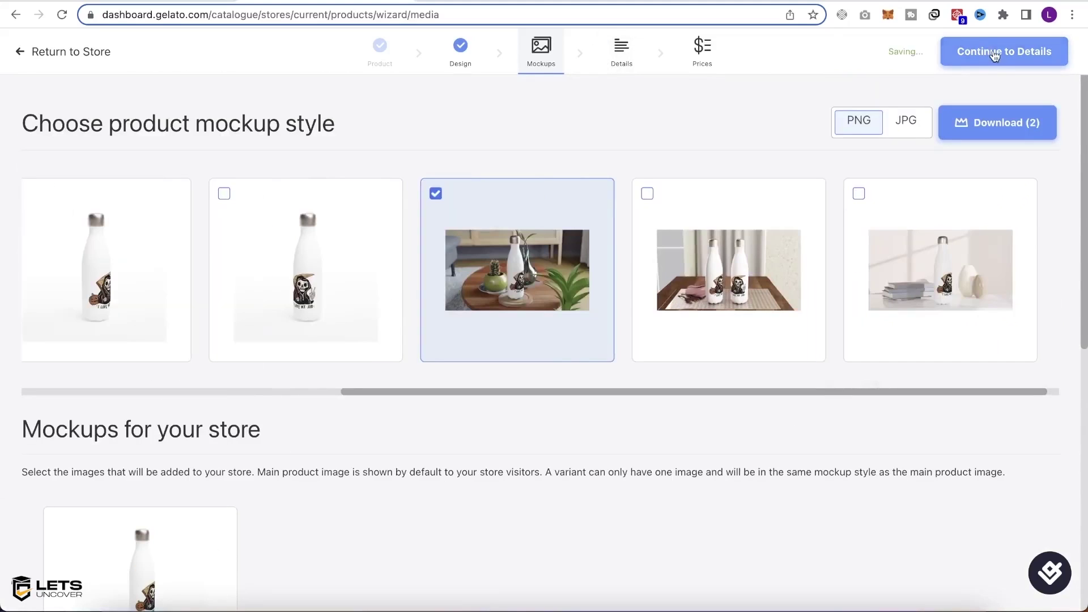
{"action": "left_click", "coordinate": [999, 56]}
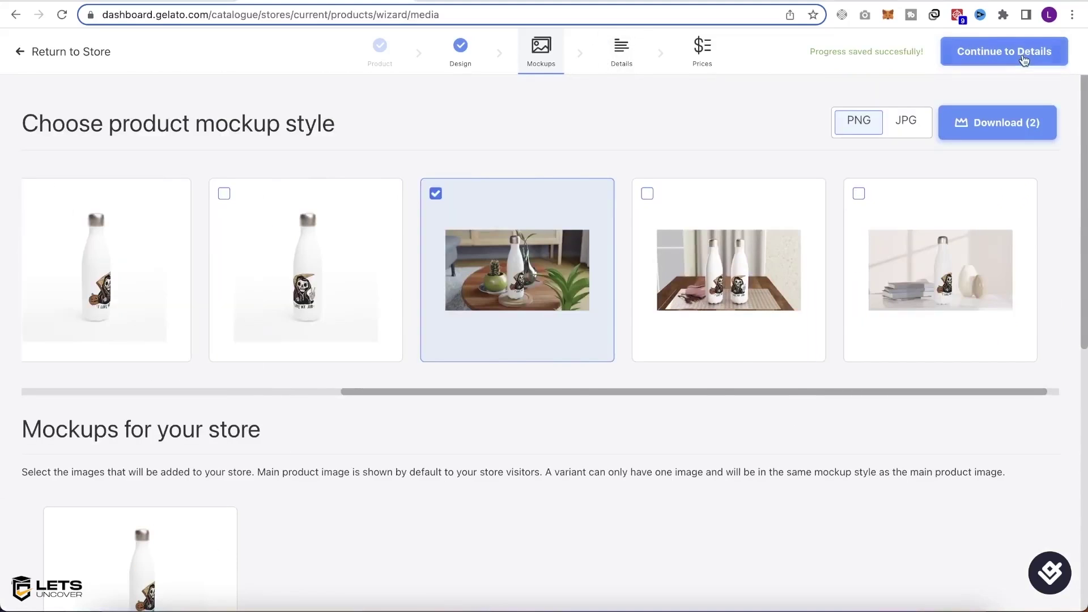
Read through the product's default title, description text and bulleted bottle specifications.
{"action": "left_click", "coordinate": [680, 230]}
{"action": "left_click_drag", "start_coordinate": [663, 231], "coordinate": [440, 231]}
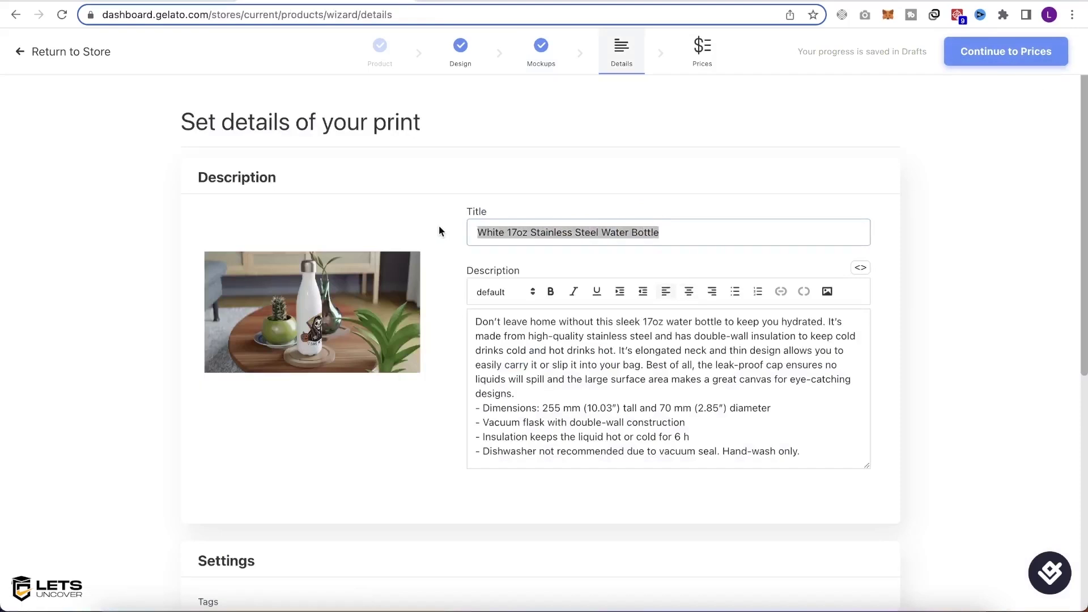
{"action": "left_click", "coordinate": [629, 401]}
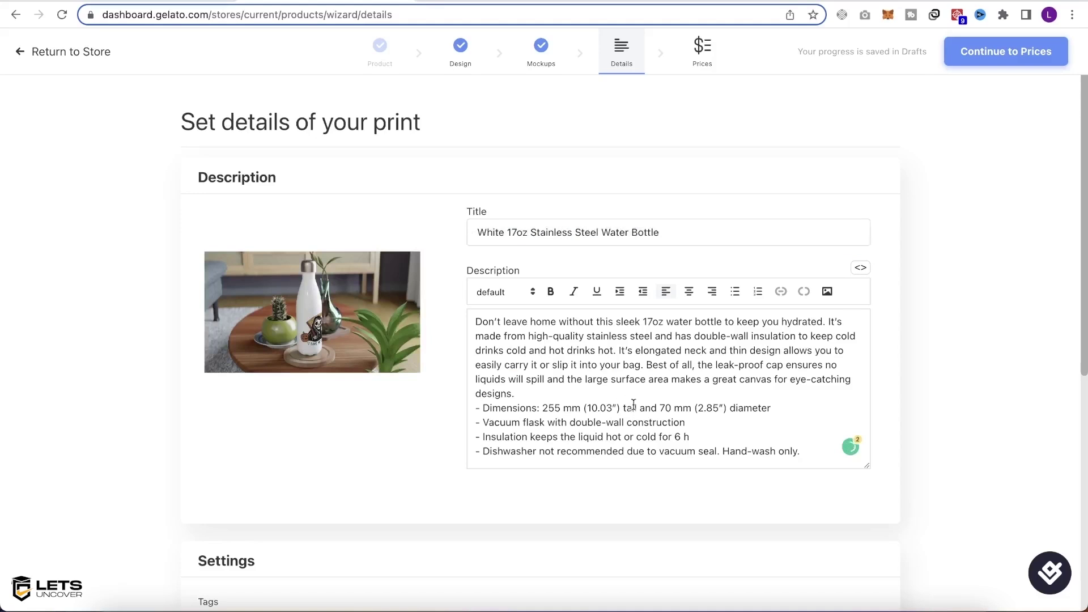
{"action": "scroll", "coordinate": [629, 391], "scroll_direction": "down", "scroll_amount": 2}
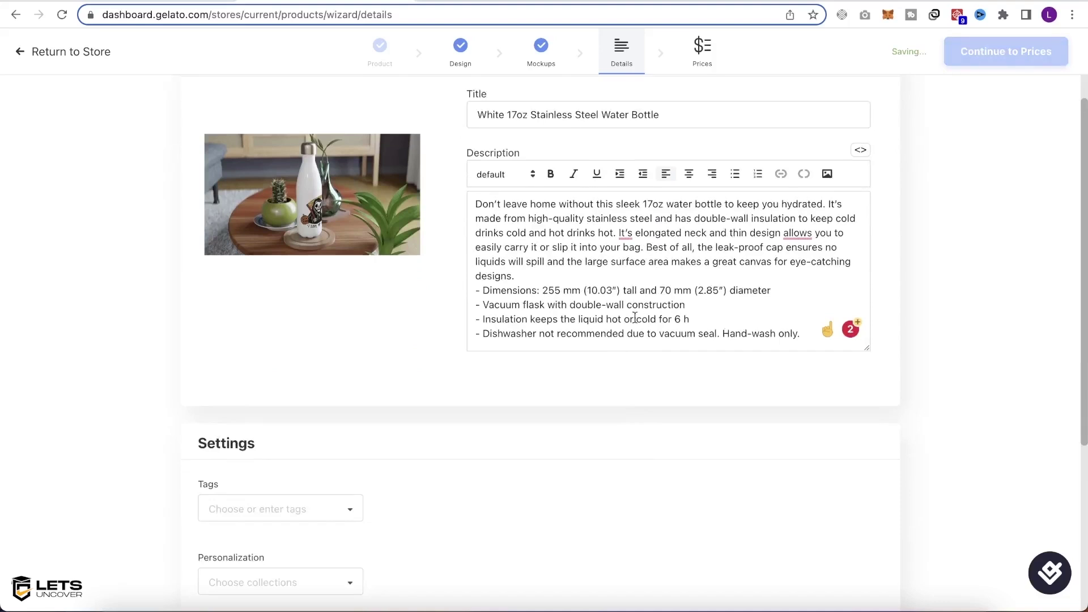
{"action": "left_click_drag", "start_coordinate": [475, 290], "coordinate": [746, 357]}
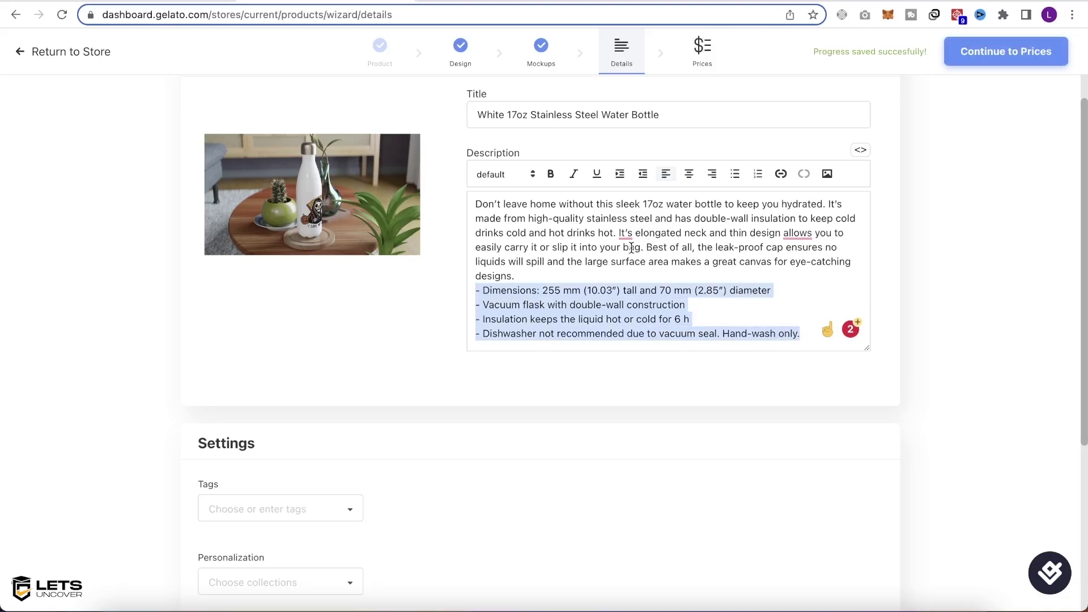
{"action": "scroll", "coordinate": [631, 250], "scroll_direction": "up", "scroll_amount": 3}
Add "Halloween Skeleton" to the beginning of the product title.
{"action": "triple_click", "coordinate": [685, 235]}
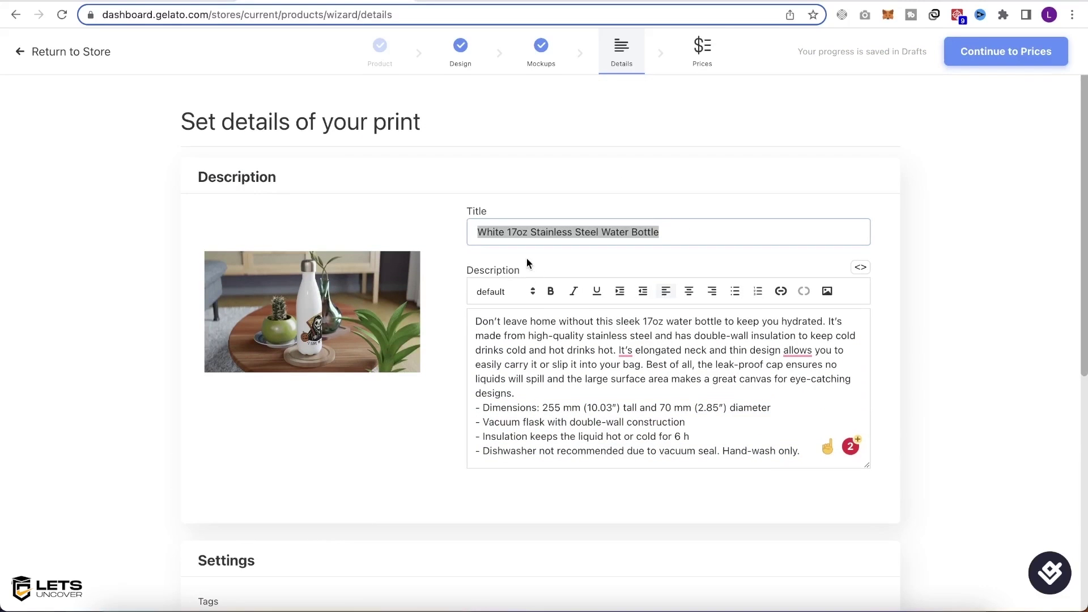
{"action": "left_click", "coordinate": [485, 243]}
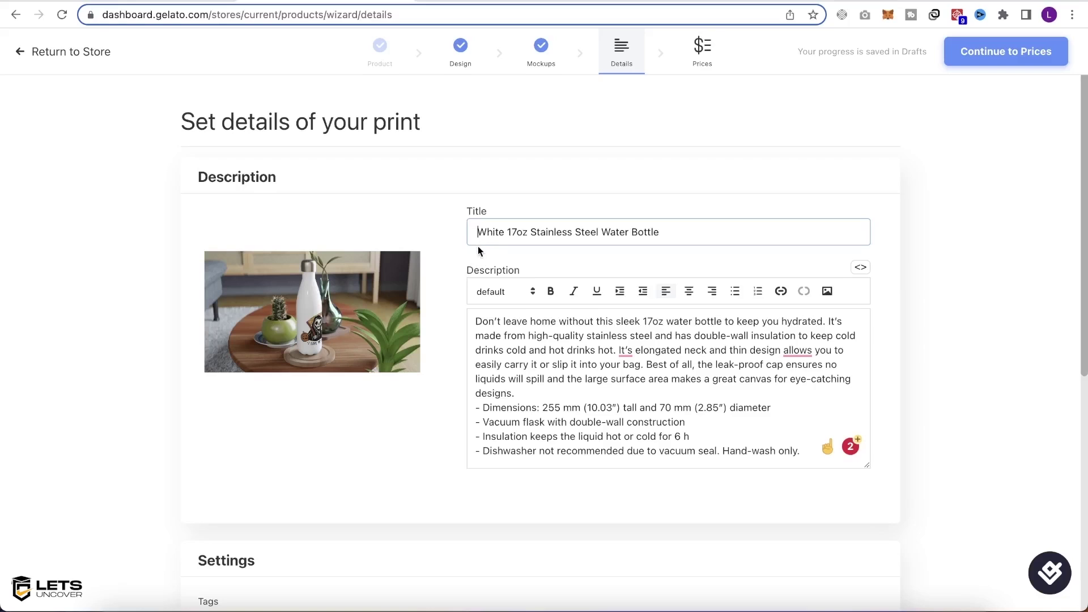
{"action": "type", "text": "Halloween Skeleton"}
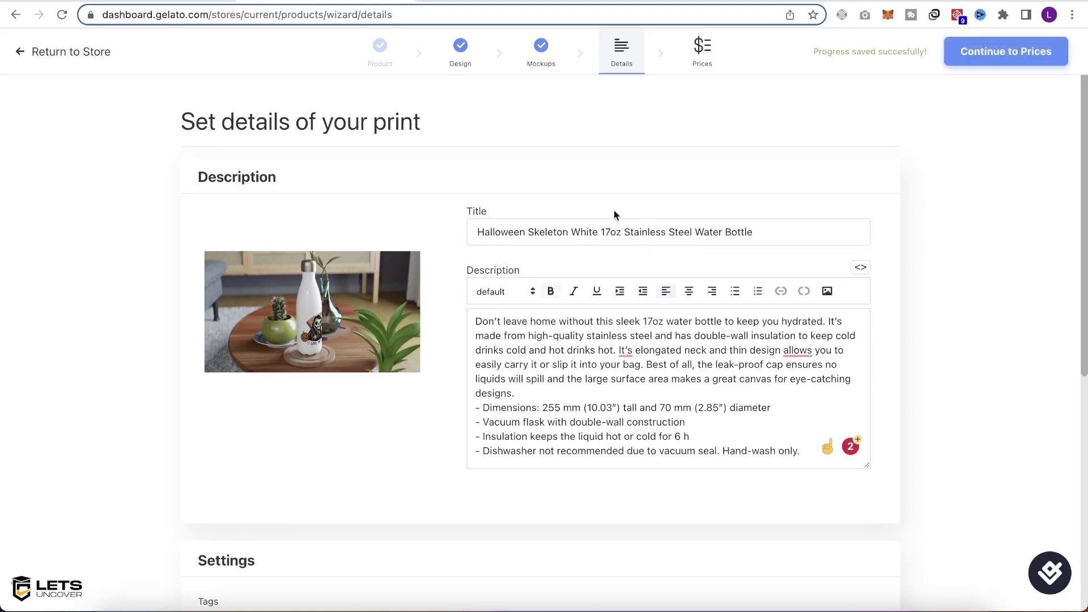
Correct "allows" to "allow" in the product description and look over the tags, collections, visibility and free-shipping settings.
{"action": "mouse_move", "coordinate": [801, 344]}
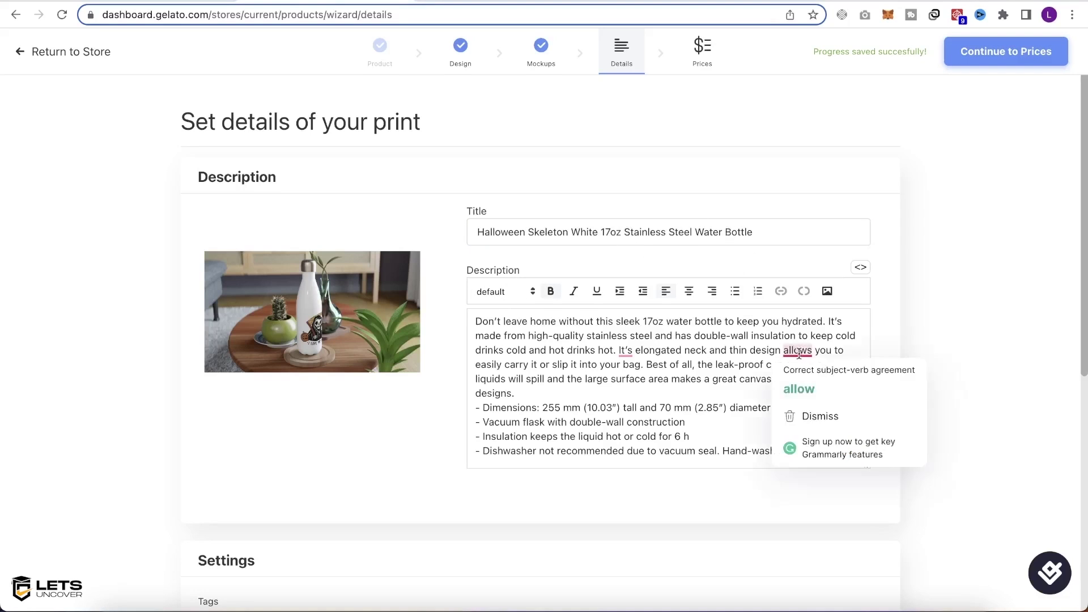
{"action": "left_click", "coordinate": [799, 386]}
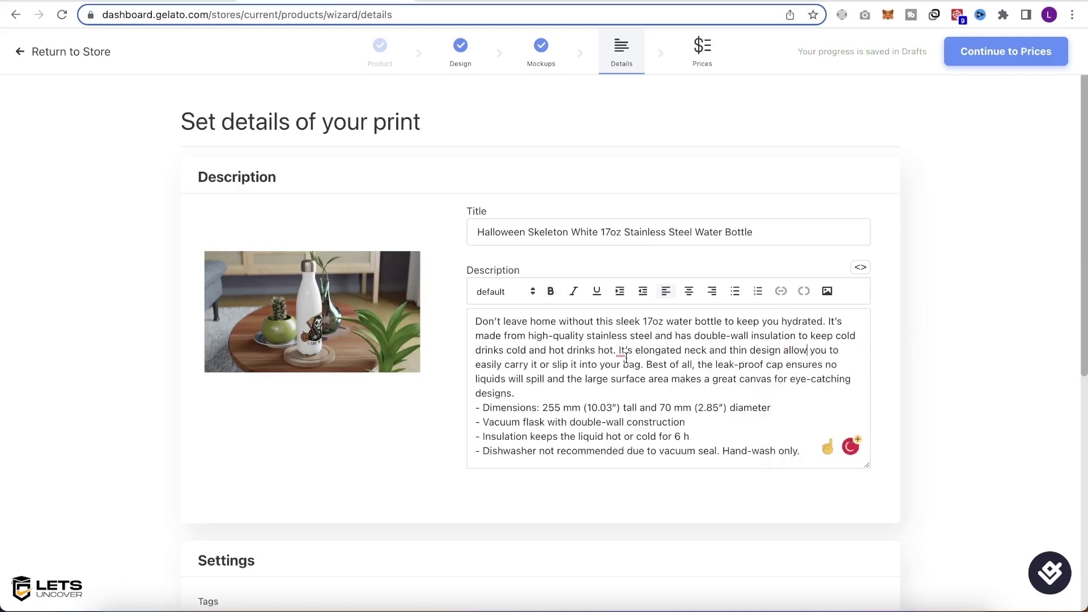
{"action": "scroll", "coordinate": [567, 368], "scroll_direction": "down", "scroll_amount": 5}
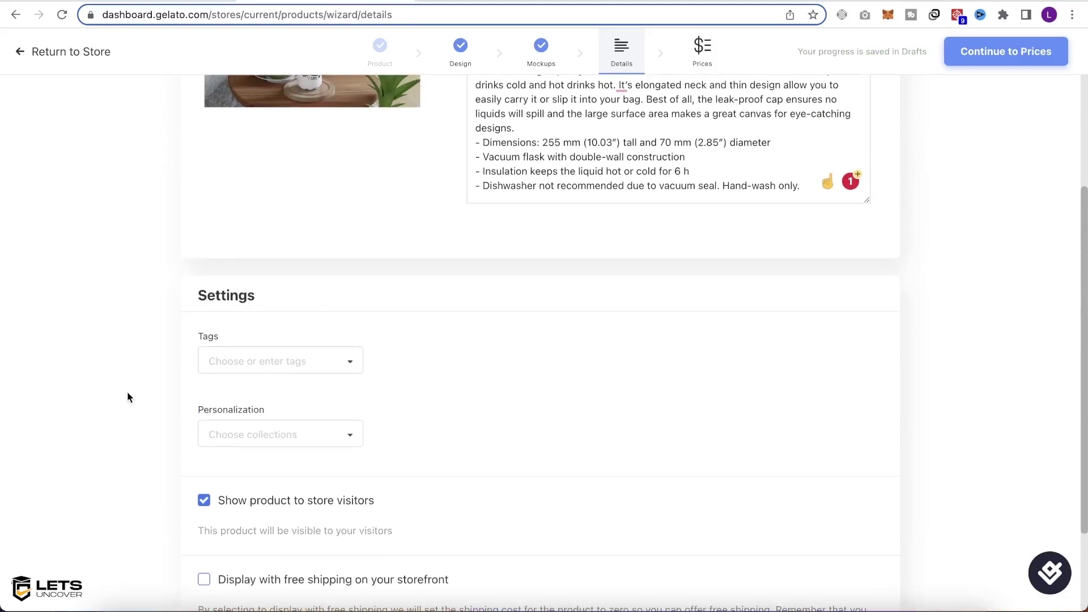
{"action": "scroll", "coordinate": [262, 435], "scroll_direction": "down", "scroll_amount": 3}
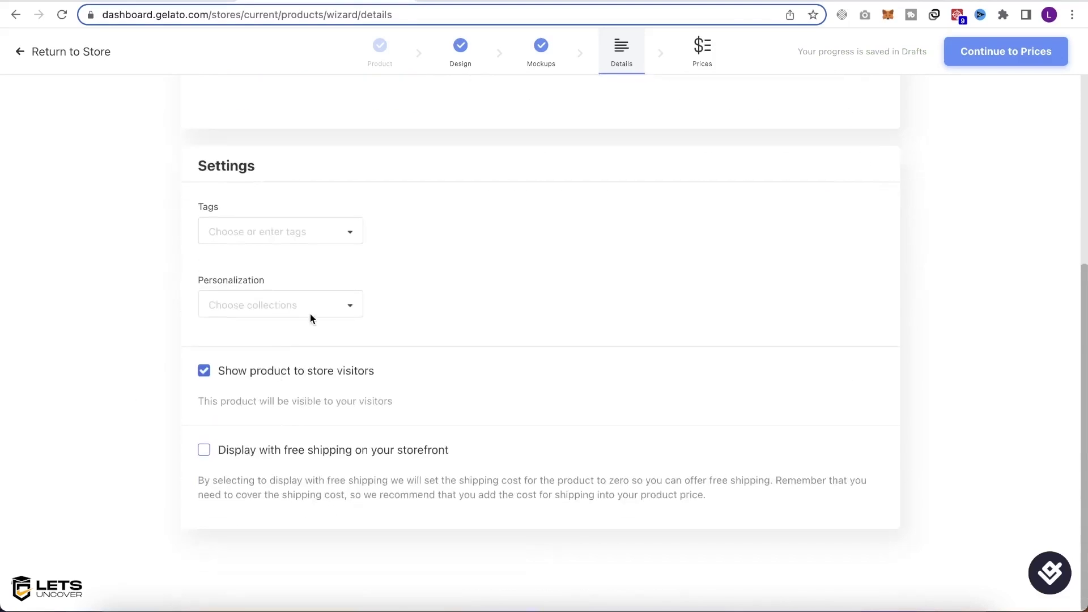
Review the product's visitor-visibility and free-shipping options, keeping it visible to store visitors, and continue to its prices.
{"action": "left_click", "coordinate": [204, 372]}
{"action": "left_click", "coordinate": [206, 372]}
{"action": "left_click", "coordinate": [237, 451]}
{"action": "scroll", "coordinate": [498, 492], "scroll_direction": "up", "scroll_amount": 7}
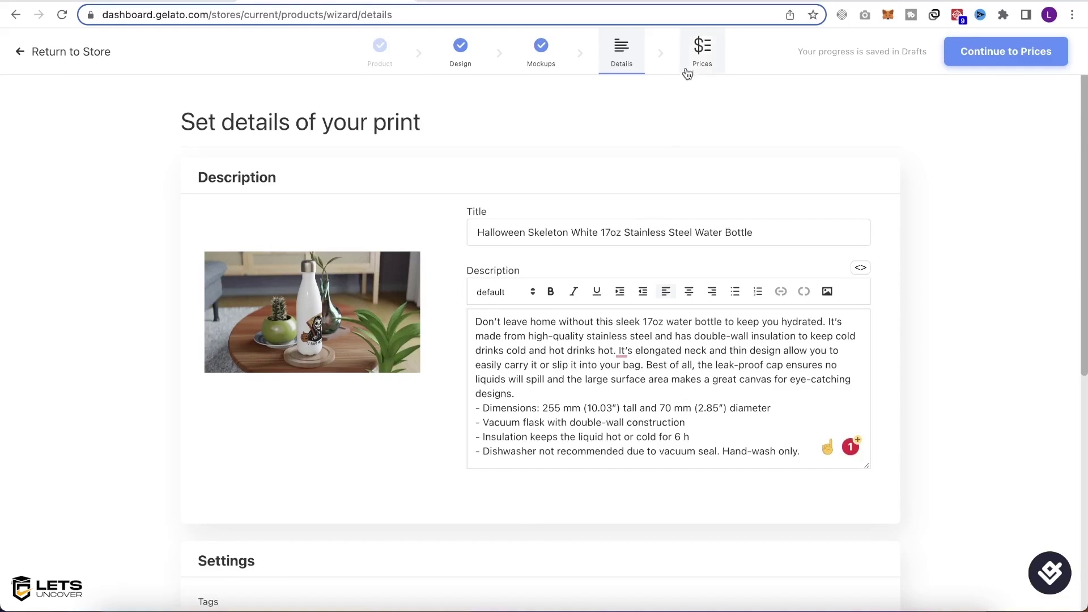
{"action": "left_click", "coordinate": [702, 62]}
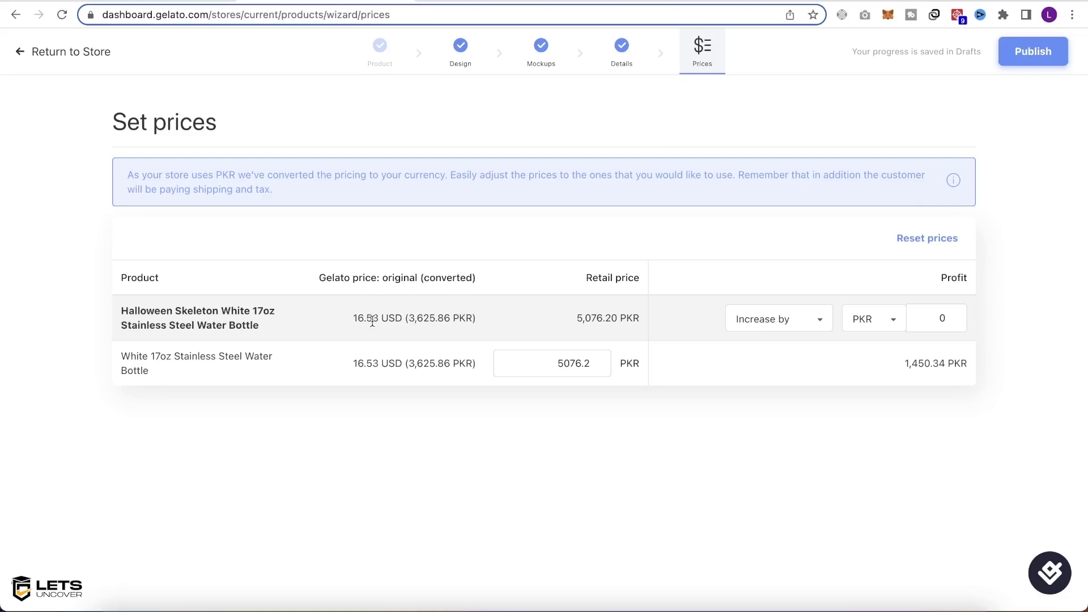
Examine the bottle's original Gelato price in USD and its converted price in PKR.
{"action": "left_click_drag", "start_coordinate": [406, 318], "coordinate": [485, 325]}
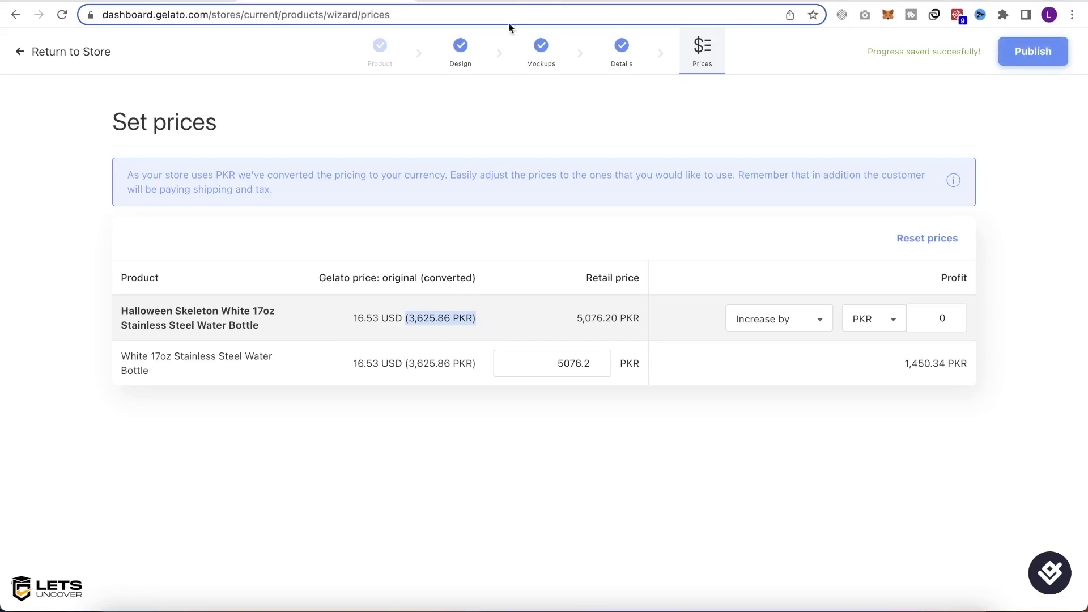
{"action": "left_click", "coordinate": [498, 1]}
{"action": "left_click", "coordinate": [369, 1]}
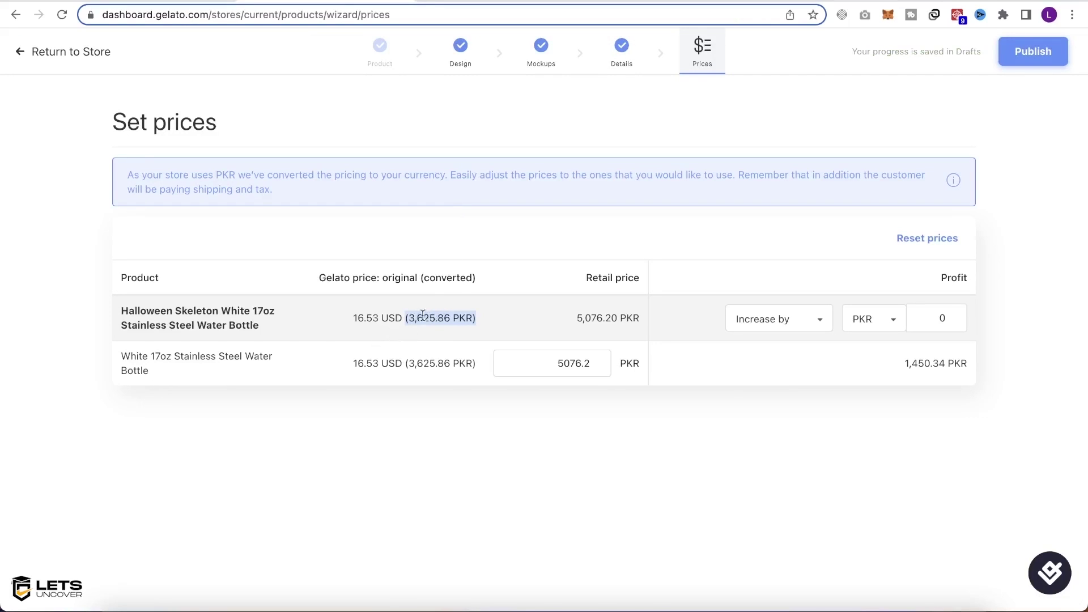
{"action": "left_click_drag", "start_coordinate": [354, 318], "coordinate": [391, 318]}
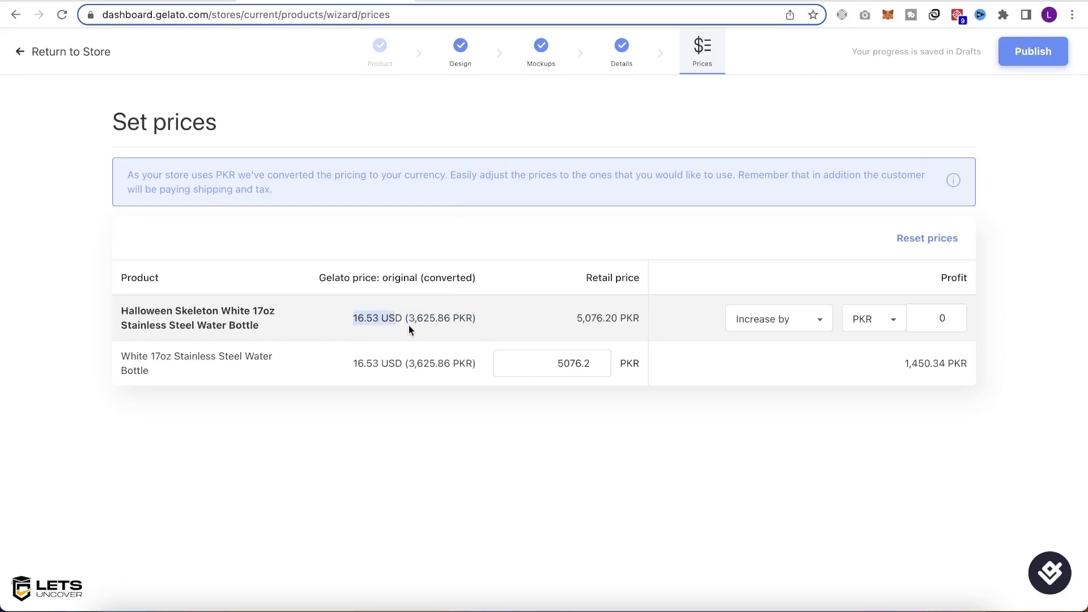
Set the bottle's retail price to 5400 PKR and check its profit.
{"action": "double_click", "coordinate": [563, 362]}
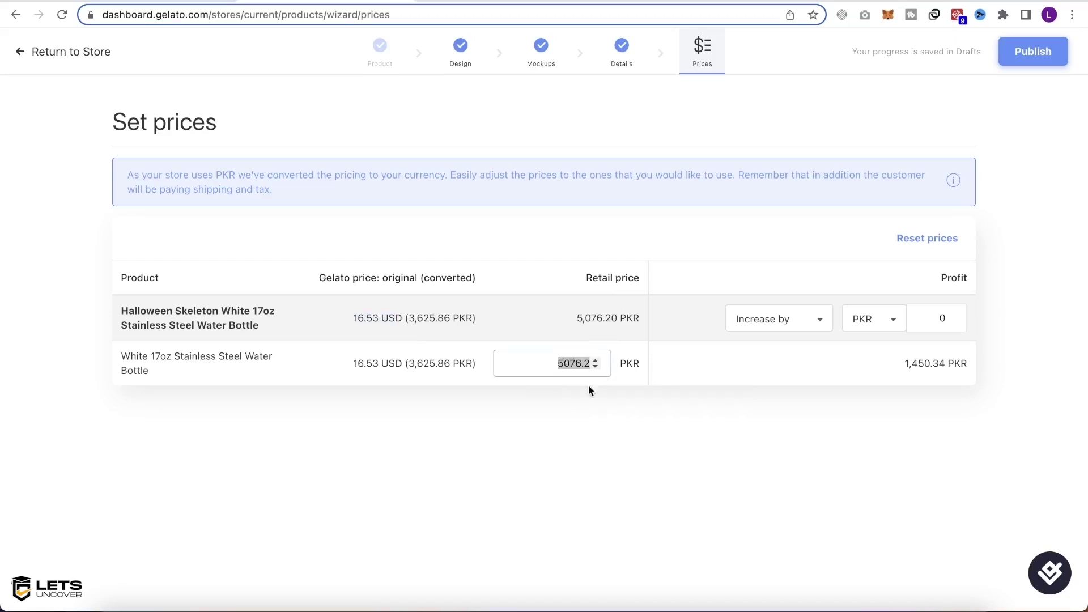
{"action": "left_click", "coordinate": [555, 393]}
{"action": "double_click", "coordinate": [567, 363]}
{"action": "left_click_drag", "start_coordinate": [900, 363], "coordinate": [968, 368]}
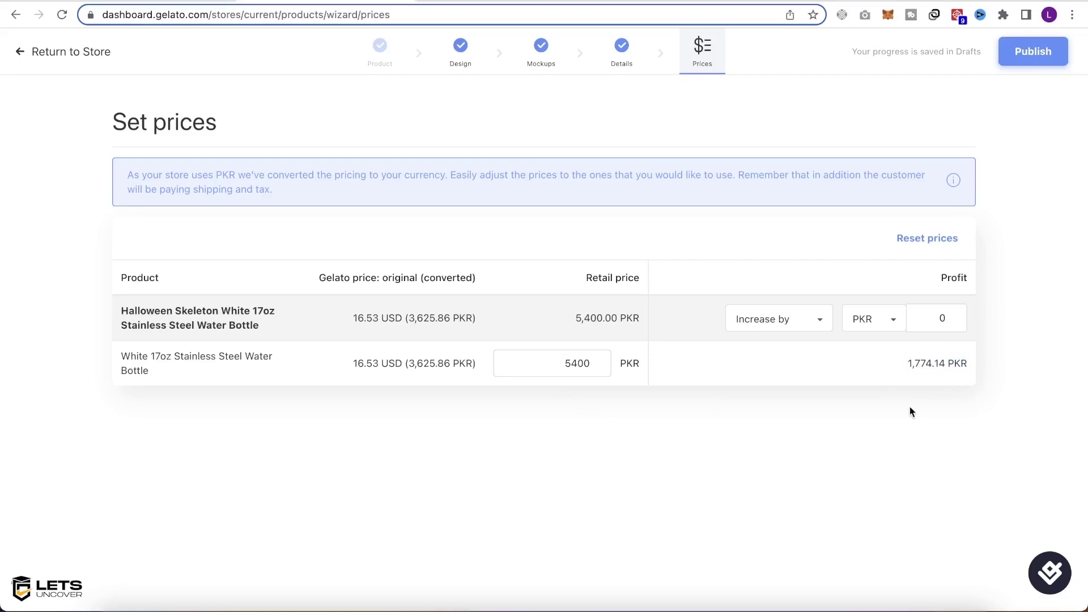
Publish the Halloween Skeleton bottle to the Print&drink store and sync the store's products.
{"action": "left_click", "coordinate": [1007, 51]}
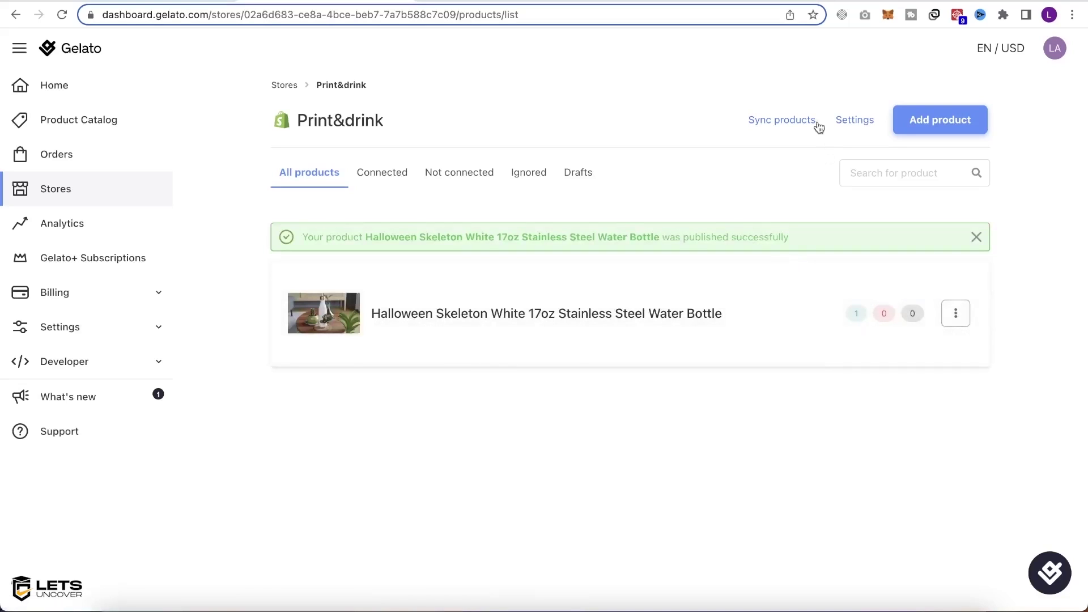
{"action": "left_click", "coordinate": [778, 121]}
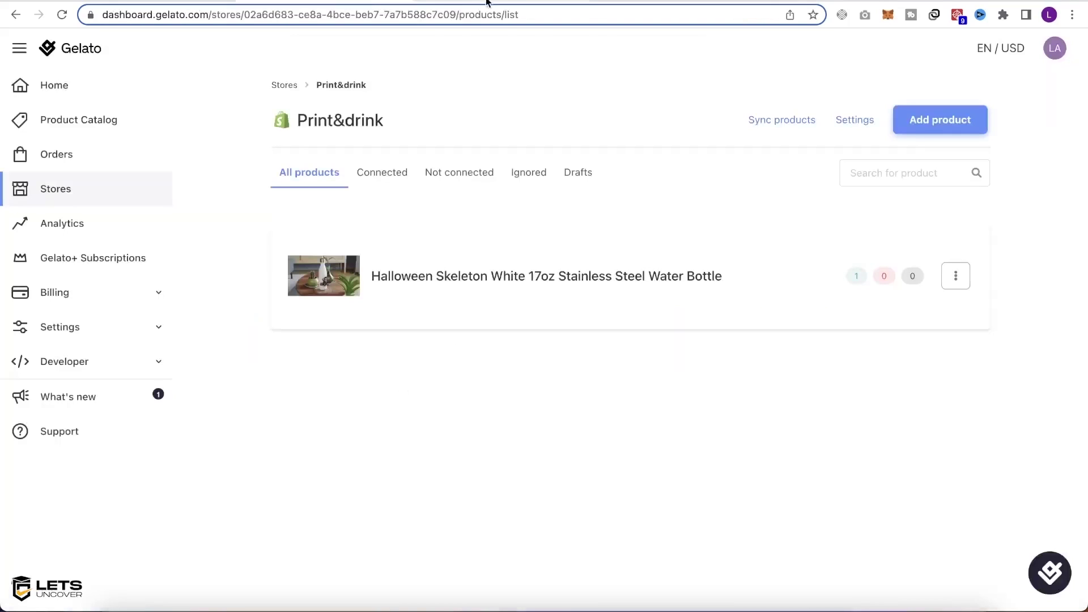
Switch to the Shopify admin and refresh its product list to check for the published bottle.
{"action": "left_click", "coordinate": [488, 3]}
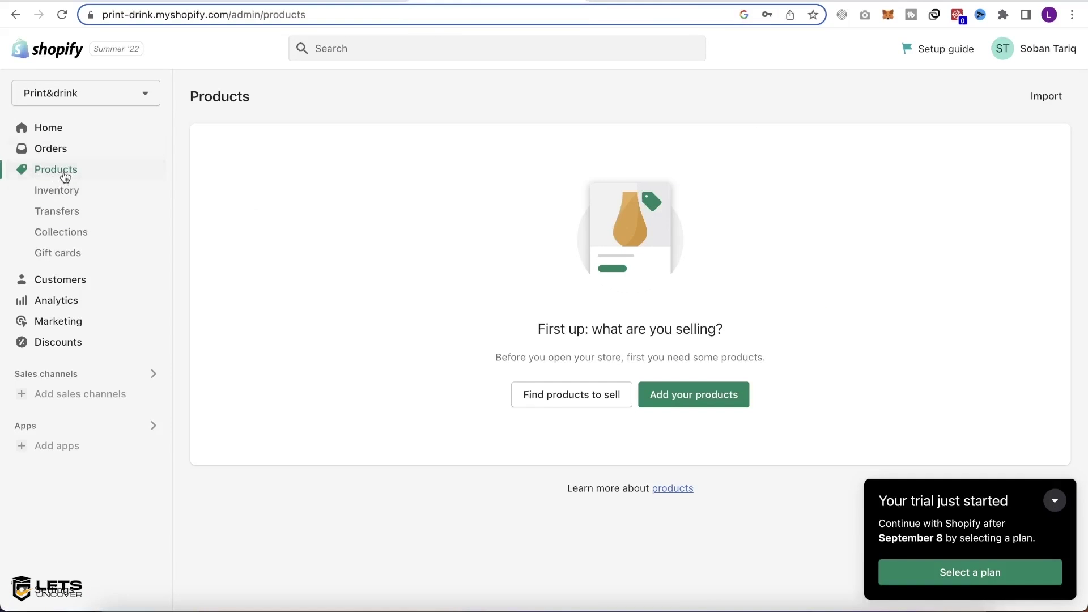
{"action": "left_click", "coordinate": [63, 14]}
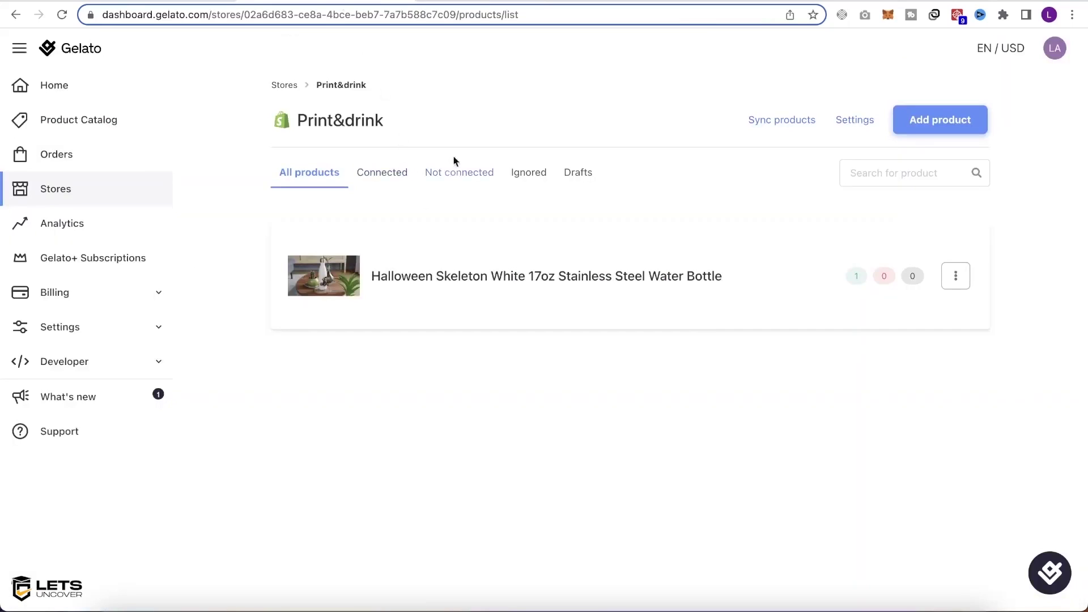
{"action": "left_click", "coordinate": [484, 1]}
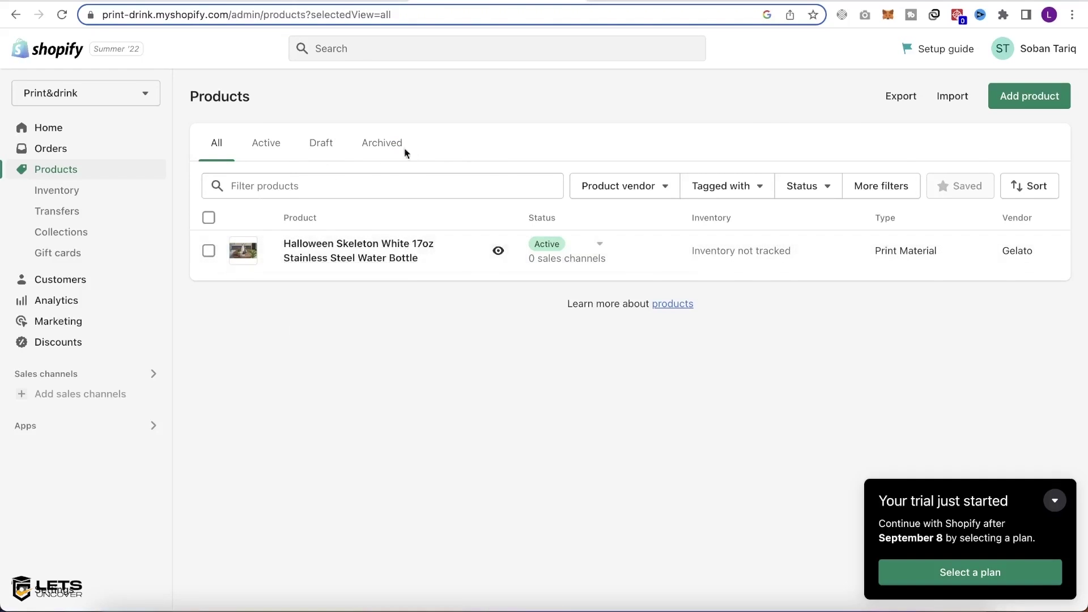
Compare the Halloween Skeleton bottle's listing and the navigation sections between the Gelato store and the Shopify admin.
{"action": "left_click", "coordinate": [339, 2]}
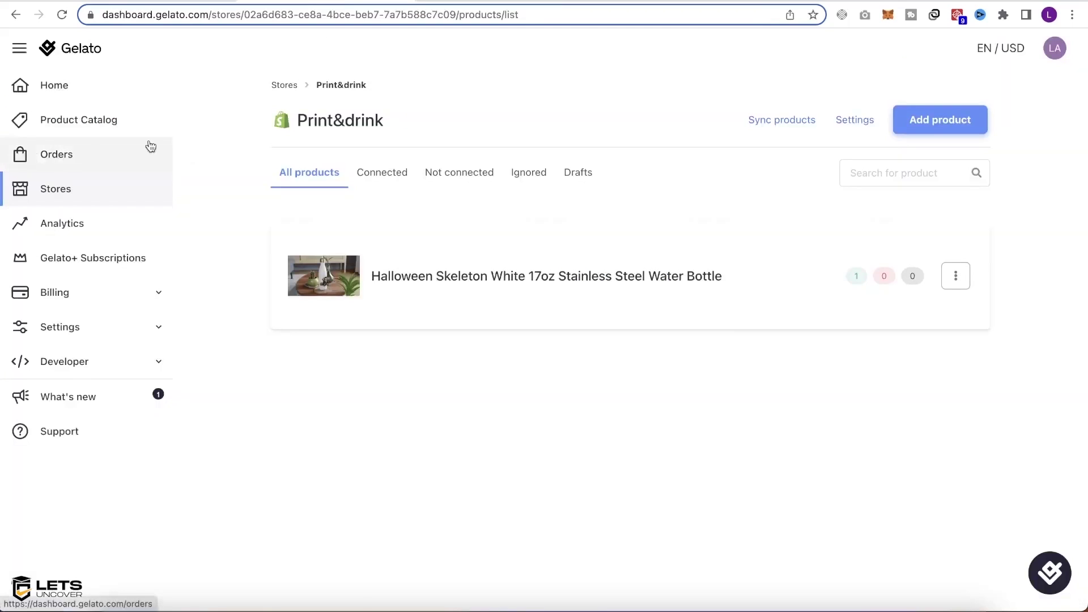
{"action": "left_click", "coordinate": [476, 1]}
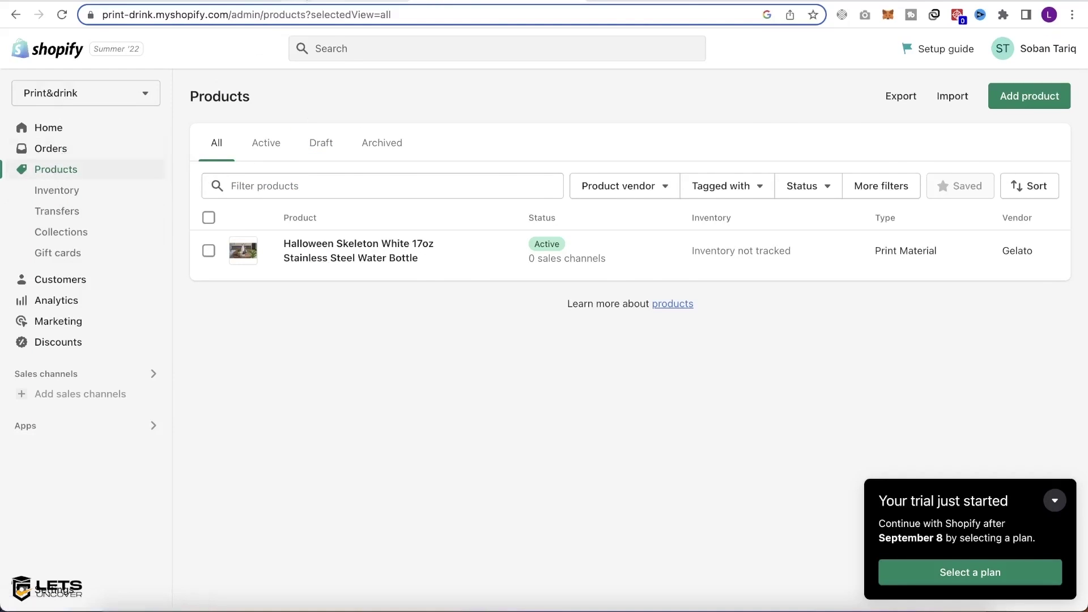
{"action": "left_click", "coordinate": [343, 2]}
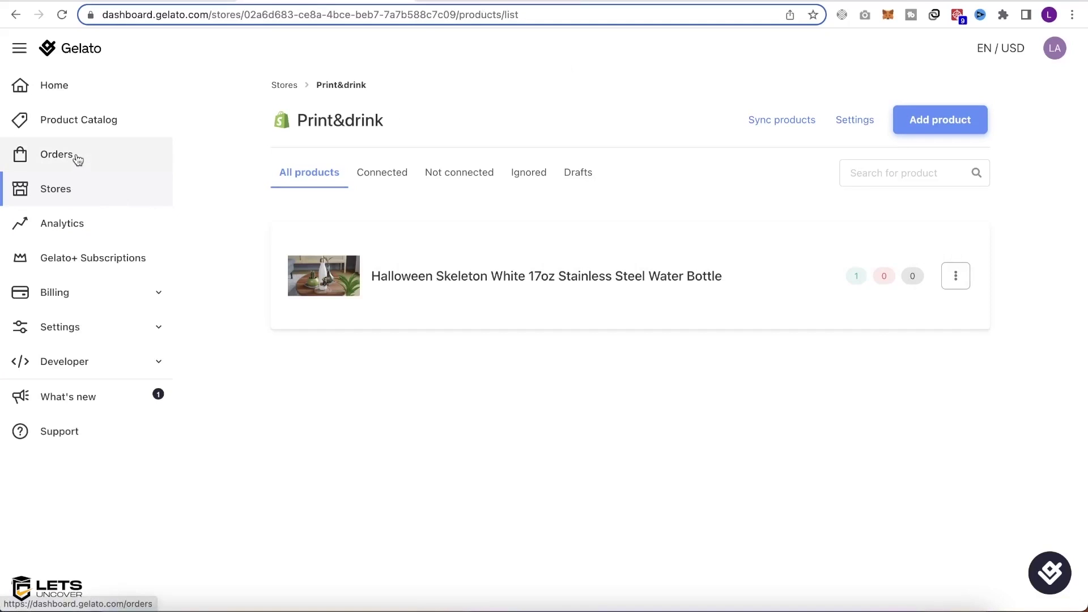
{"action": "left_click", "coordinate": [527, 1]}
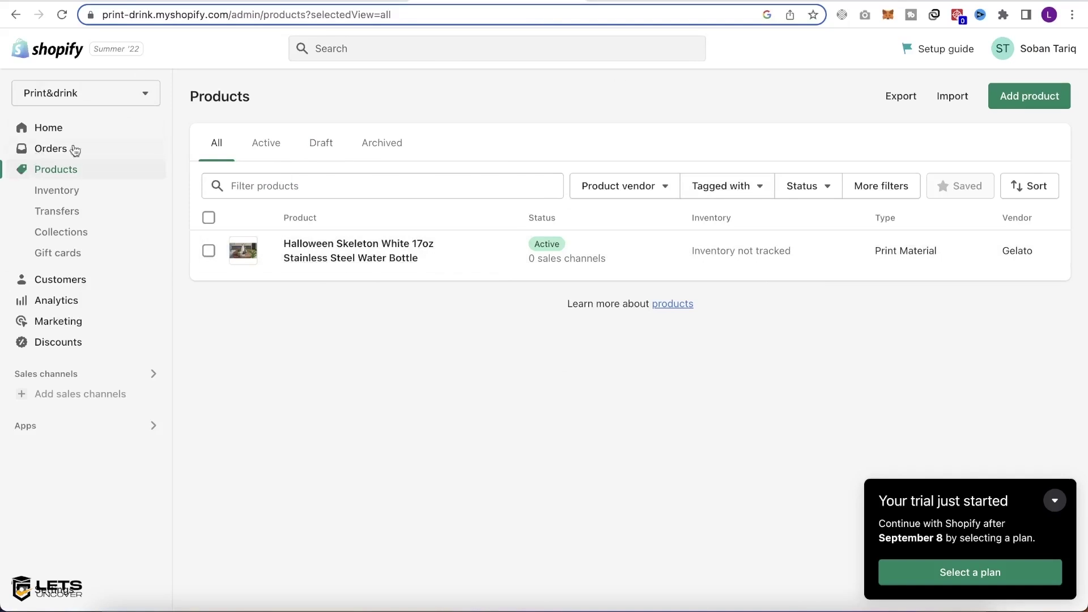
{"action": "left_click", "coordinate": [278, 2]}
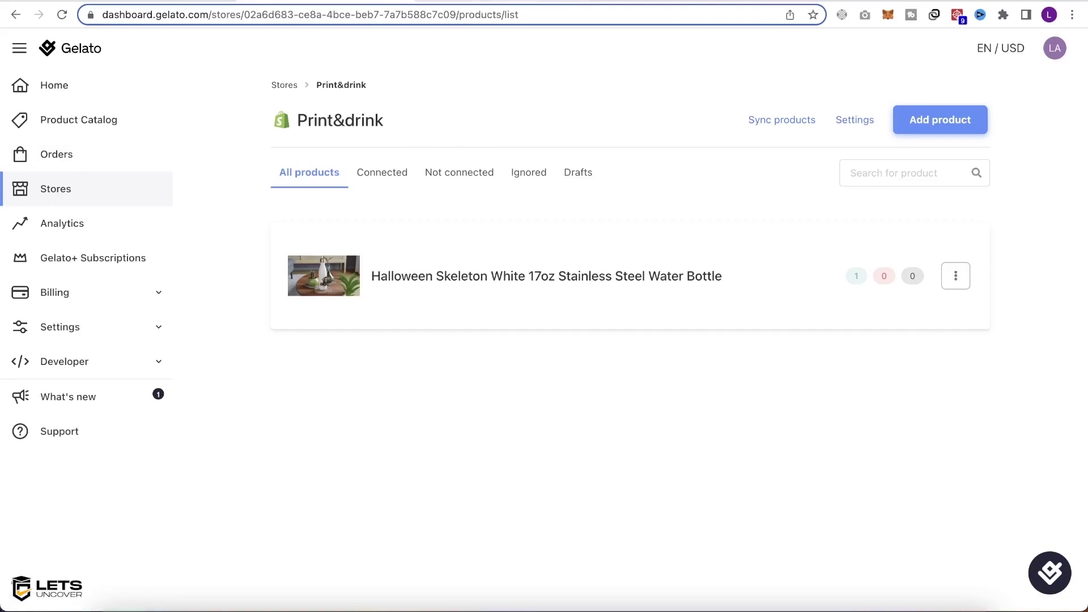
{"action": "left_click", "coordinate": [485, 2]}
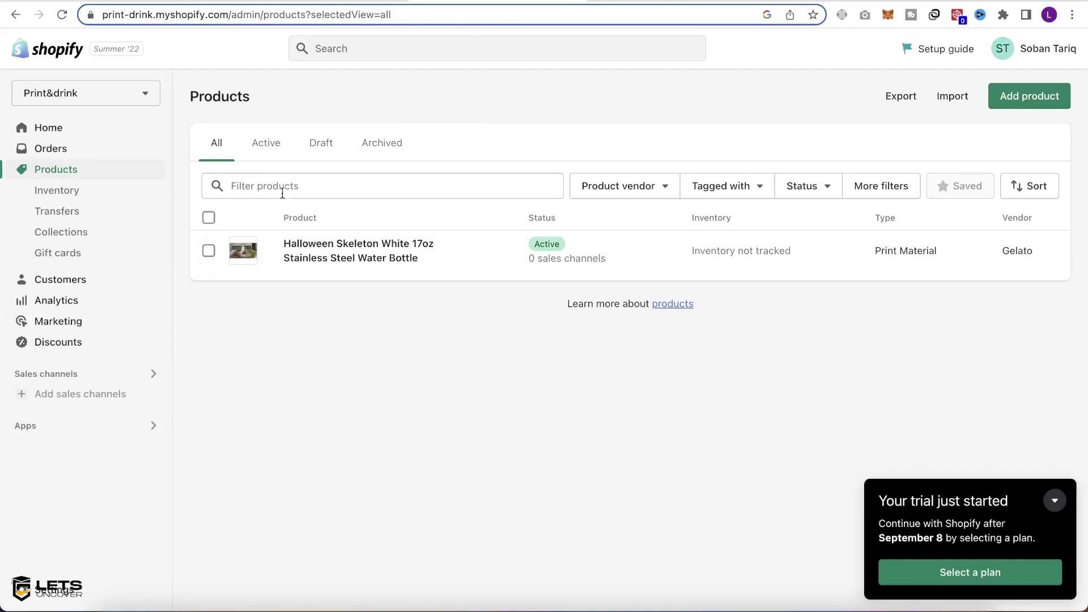
{"action": "left_click", "coordinate": [350, 1]}
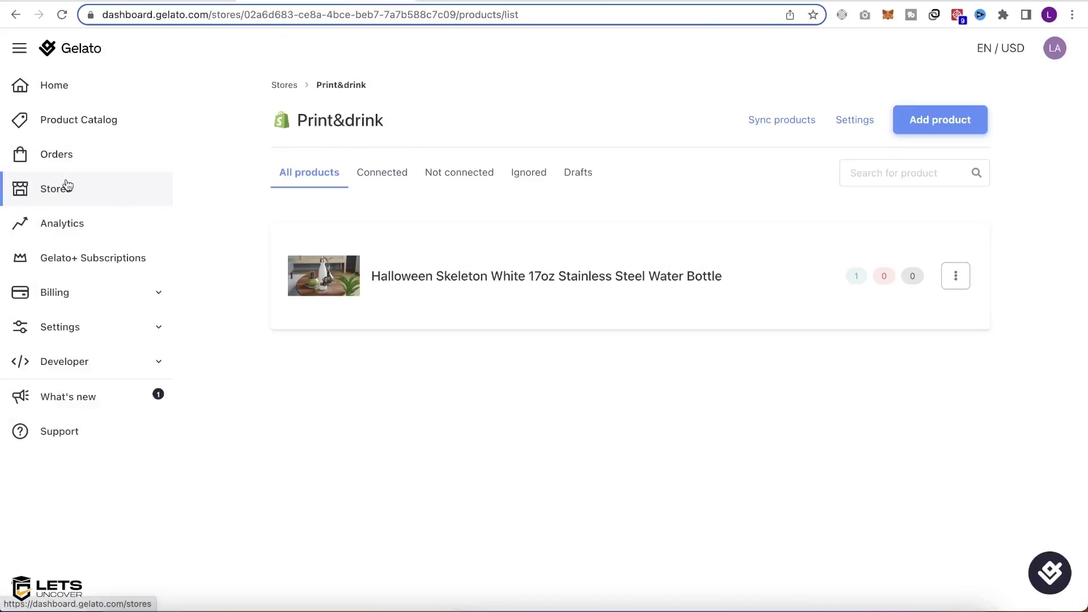
Open Gelato's orders overview and look over its statuses and filters alongside Shopify's product list.
{"action": "left_click", "coordinate": [60, 155]}
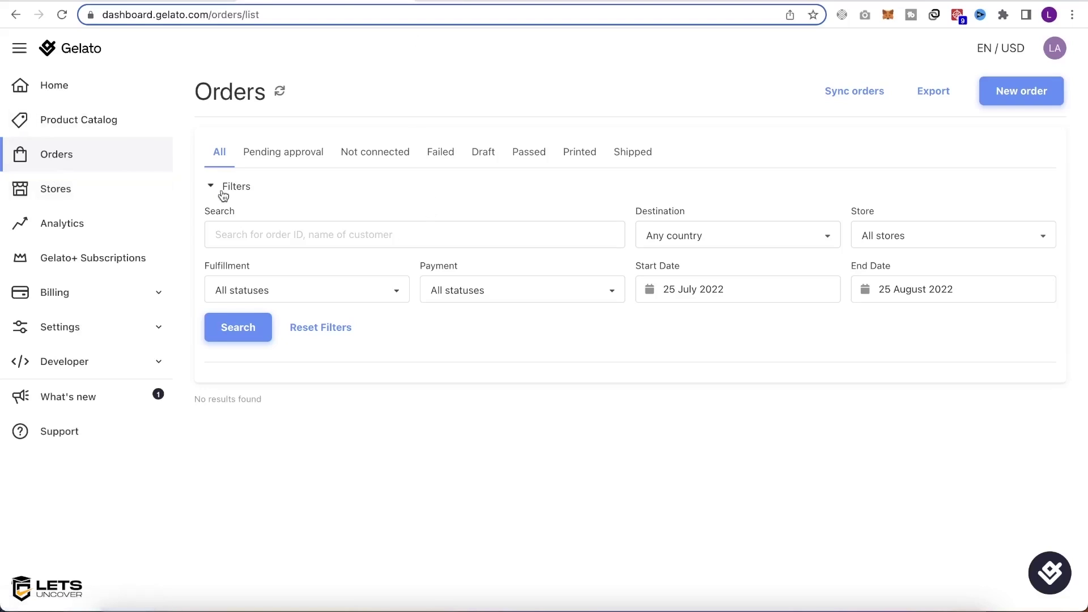
{"action": "left_click", "coordinate": [520, 2]}
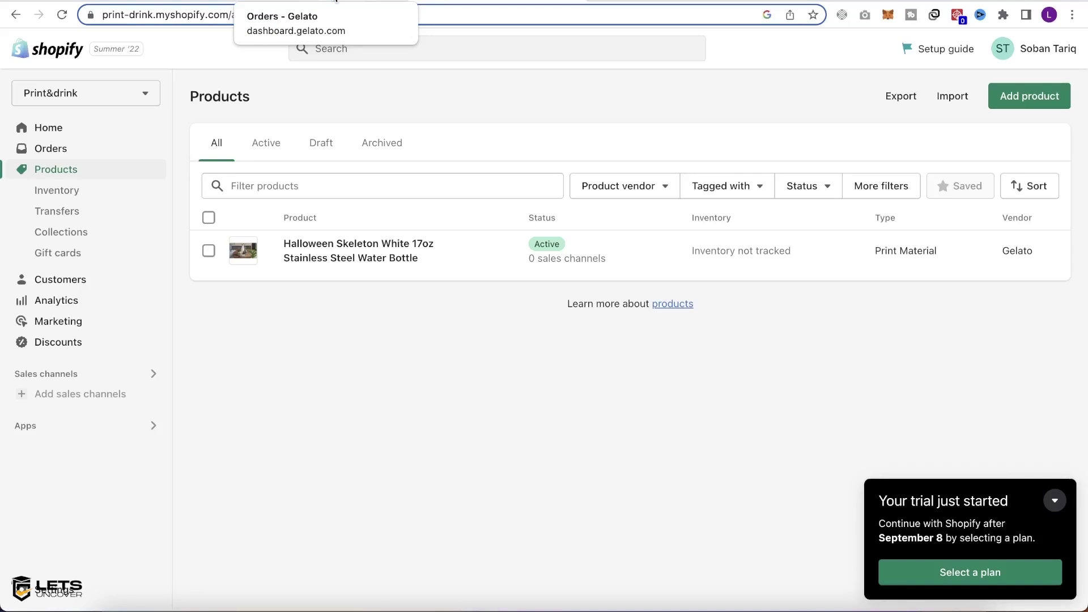
{"action": "left_click", "coordinate": [335, 2]}
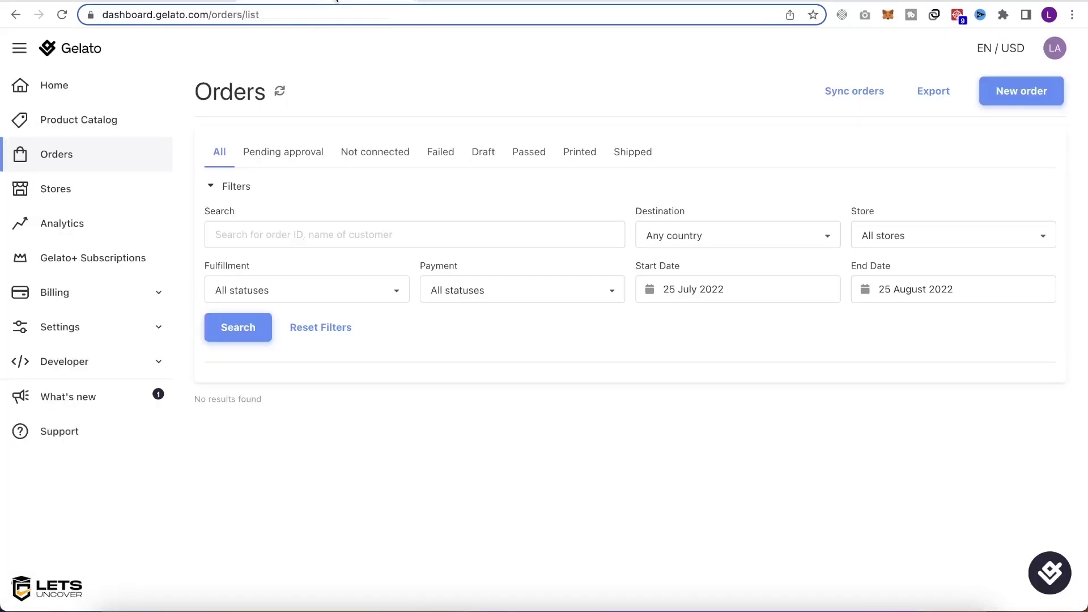
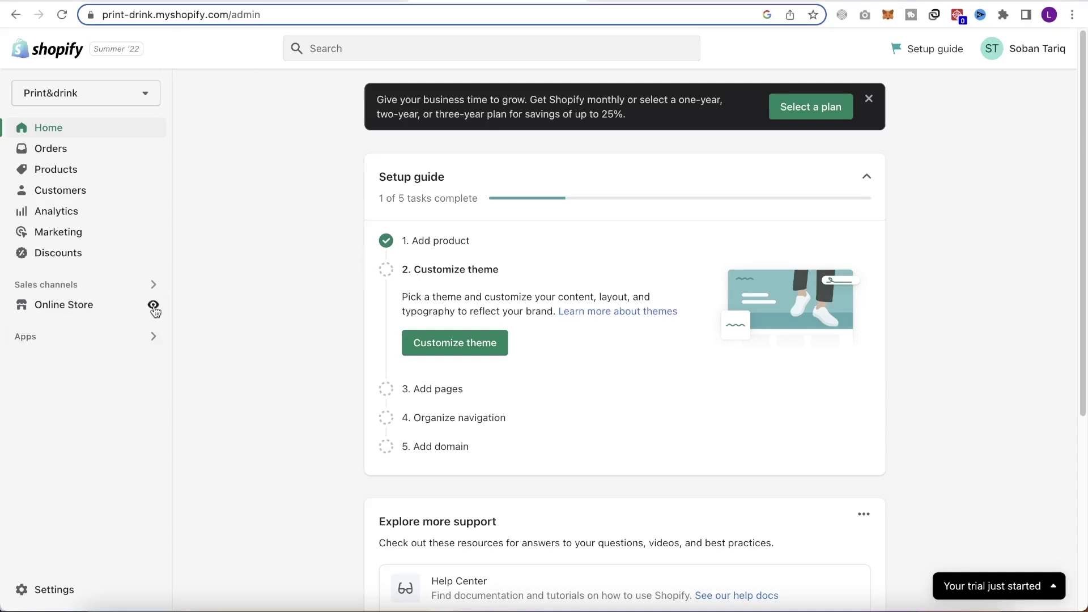
Preview the Print&drink storefront, select its web address, and return to the Shopify admin.
{"action": "left_click", "coordinate": [153, 306]}
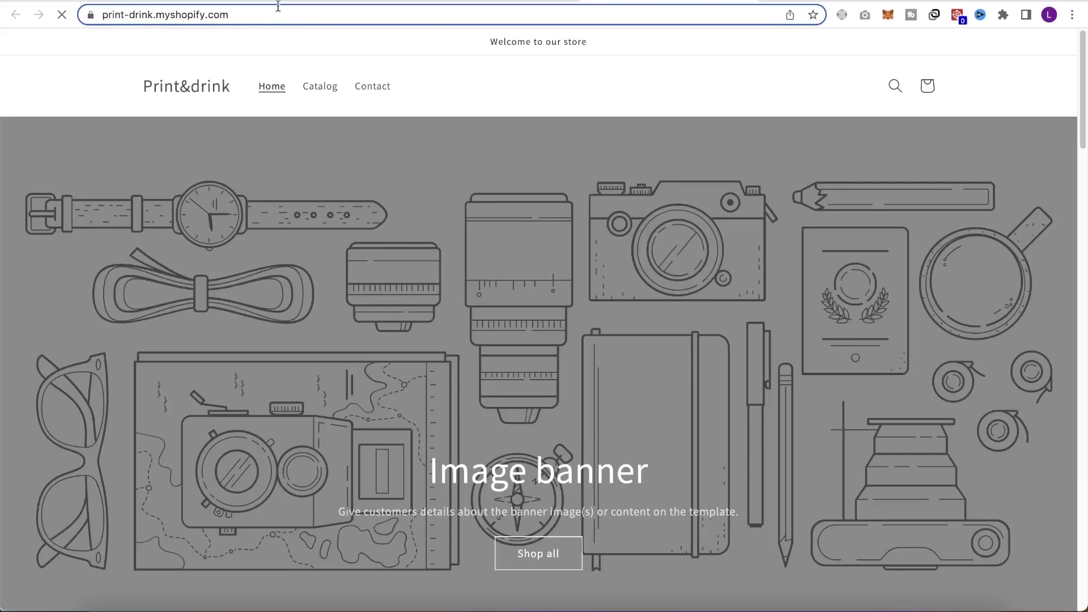
{"action": "left_click", "coordinate": [276, 13]}
{"action": "left_click", "coordinate": [267, 16]}
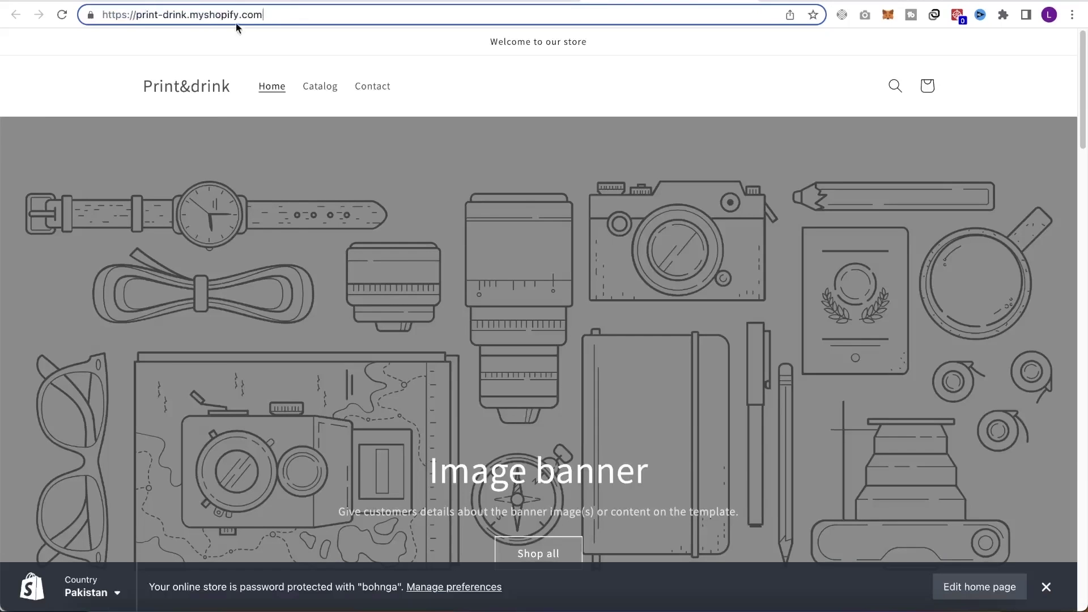
{"action": "triple_click", "coordinate": [311, 14]}
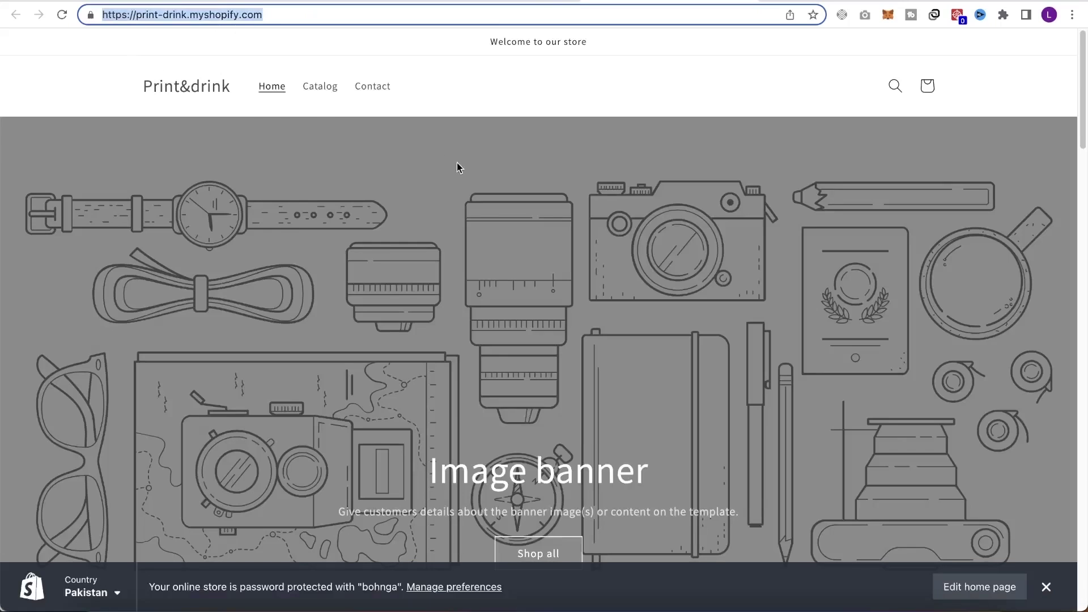
{"action": "left_click", "coordinate": [502, 1]}
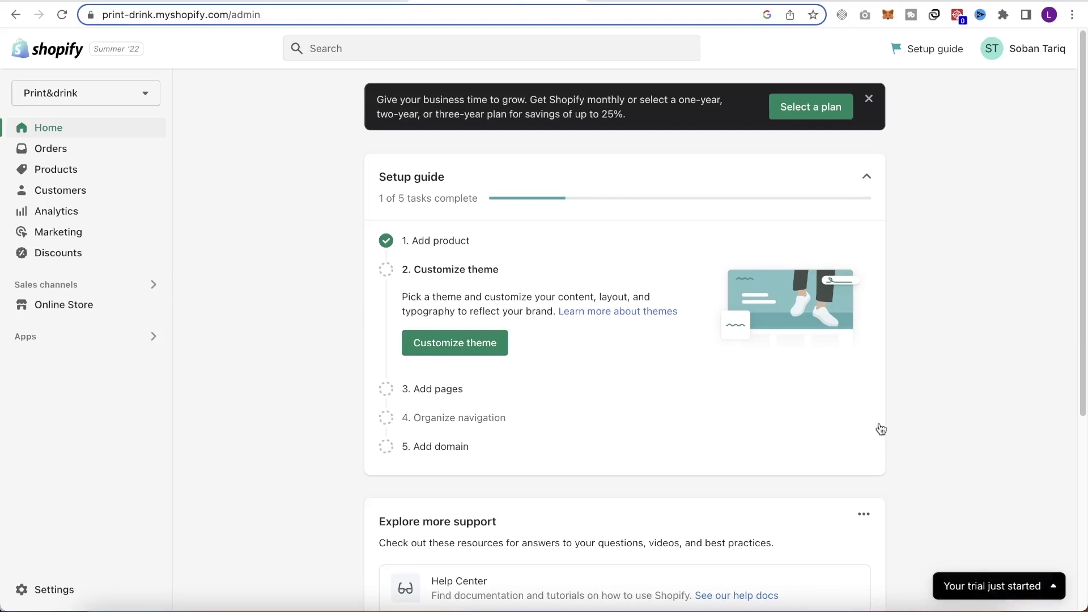
{"action": "left_click", "coordinate": [312, 2]}
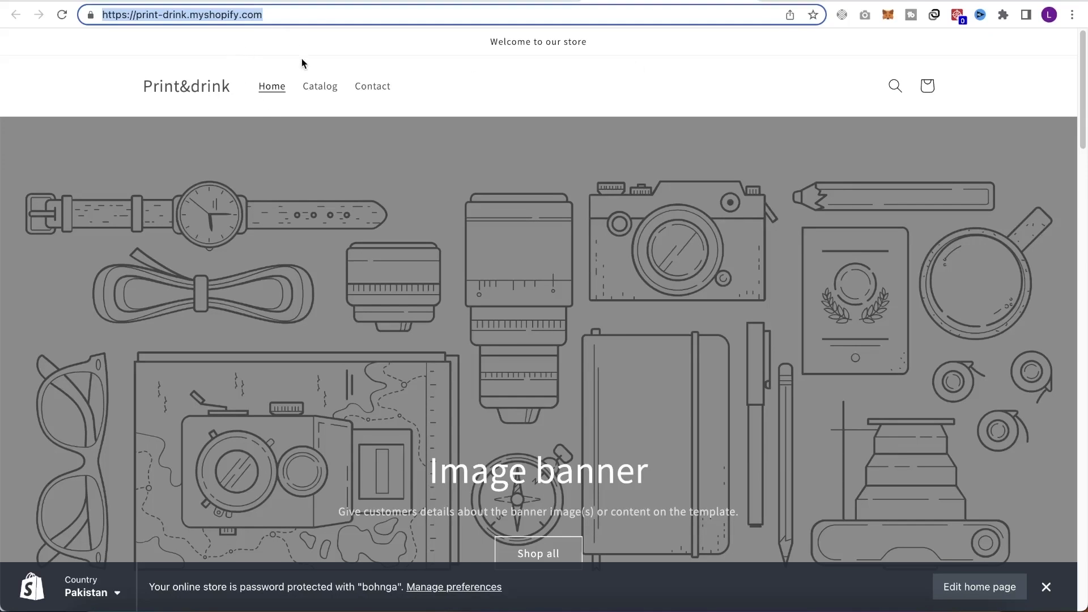
{"action": "left_click", "coordinate": [487, 3]}
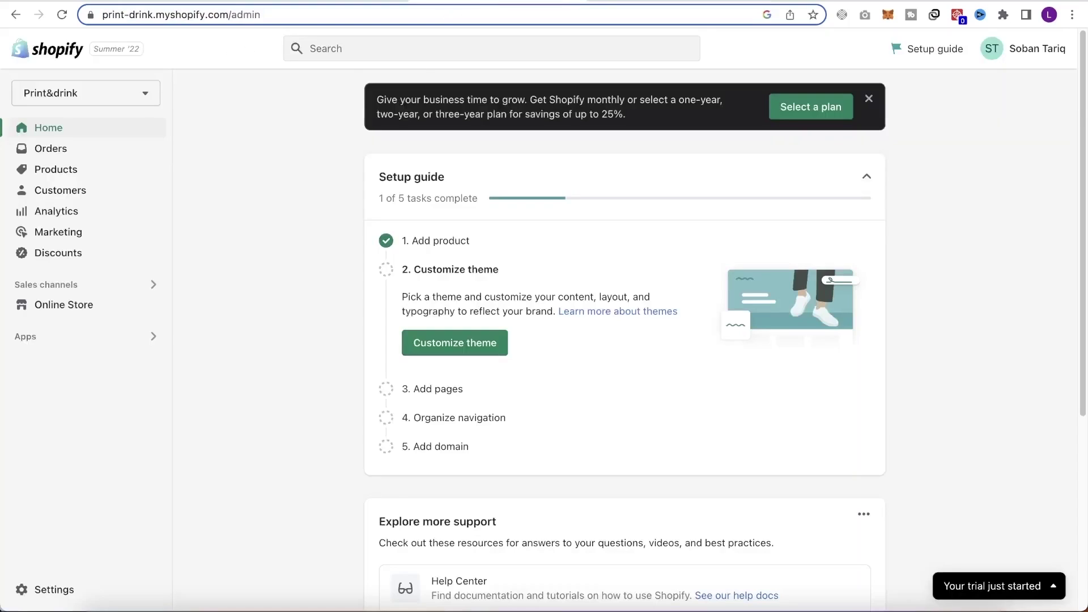
Open the Online Store preferences and find the Password protection section.
{"action": "left_click", "coordinate": [64, 305]}
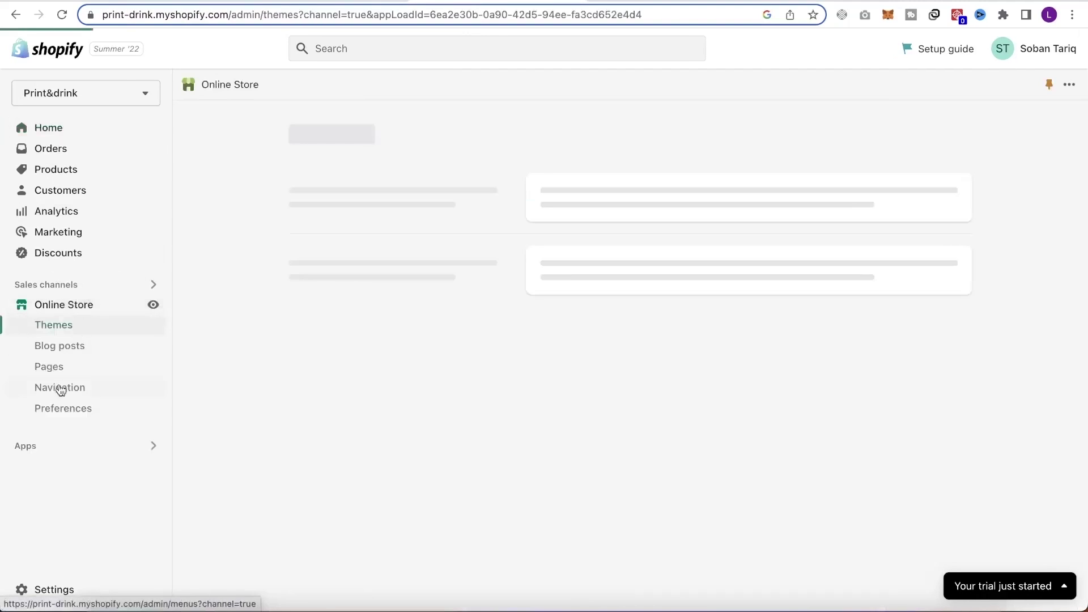
{"action": "left_click", "coordinate": [71, 412]}
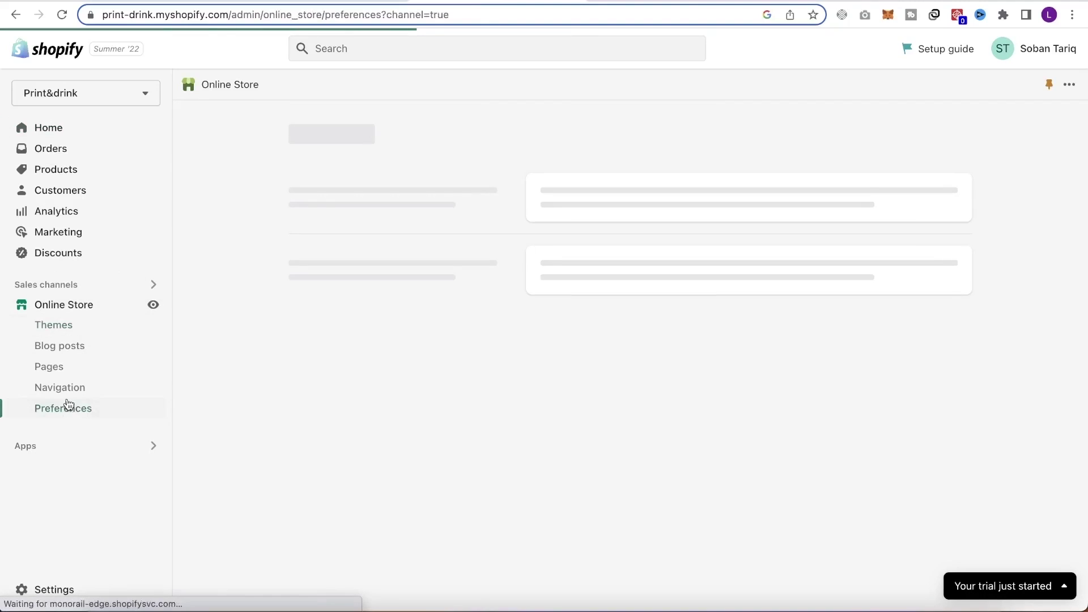
{"action": "scroll", "coordinate": [505, 377], "scroll_direction": "down", "scroll_amount": 20}
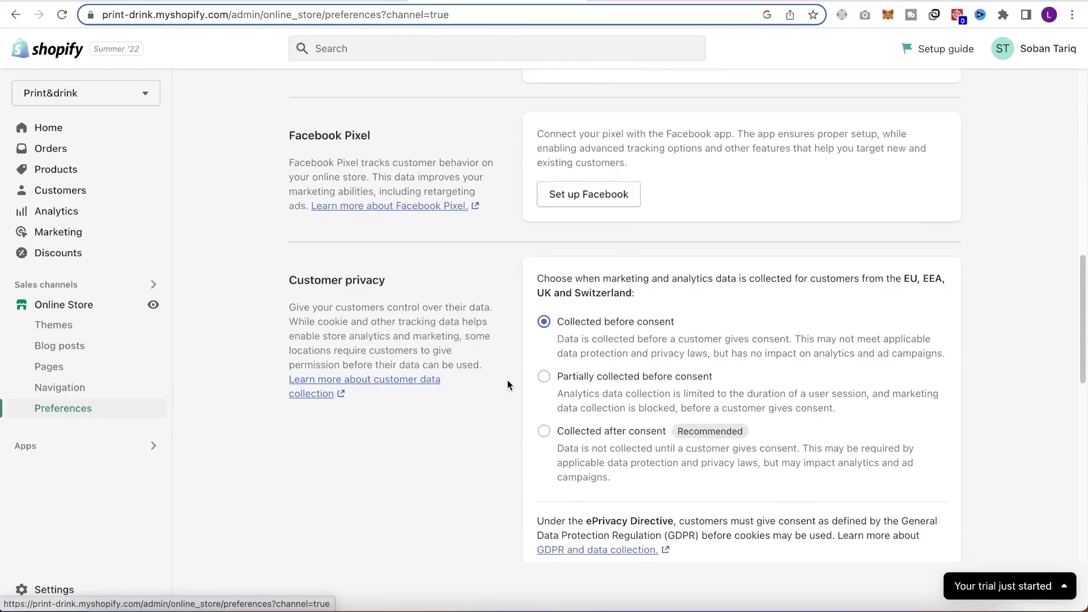
{"action": "left_click_drag", "start_coordinate": [285, 309], "coordinate": [404, 314]}
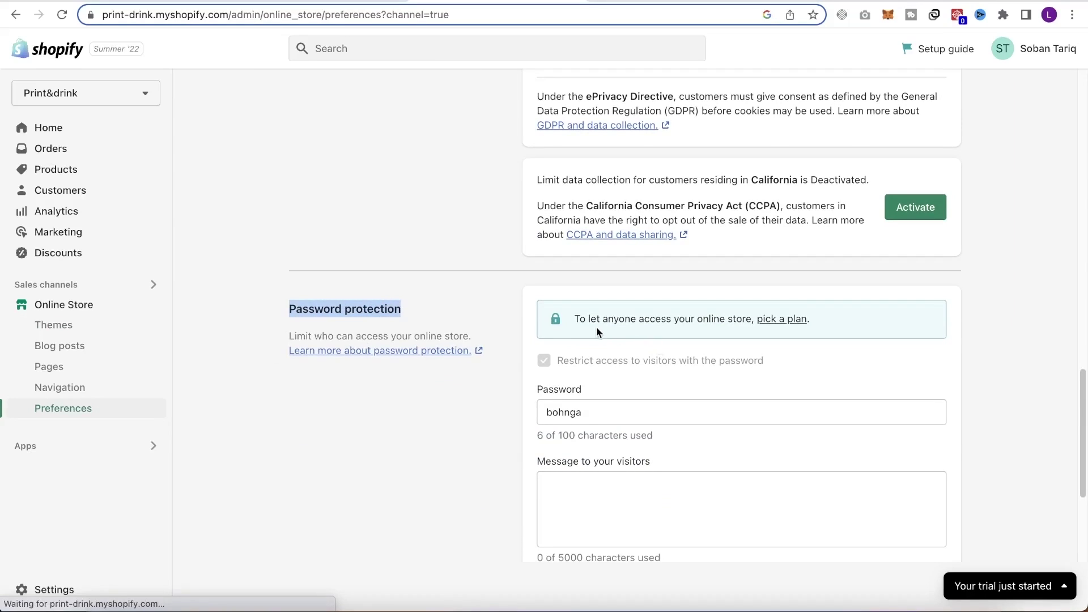
Open the plan selection offered under Password protection for letting anyone access the online store.
{"action": "left_click", "coordinate": [789, 325]}
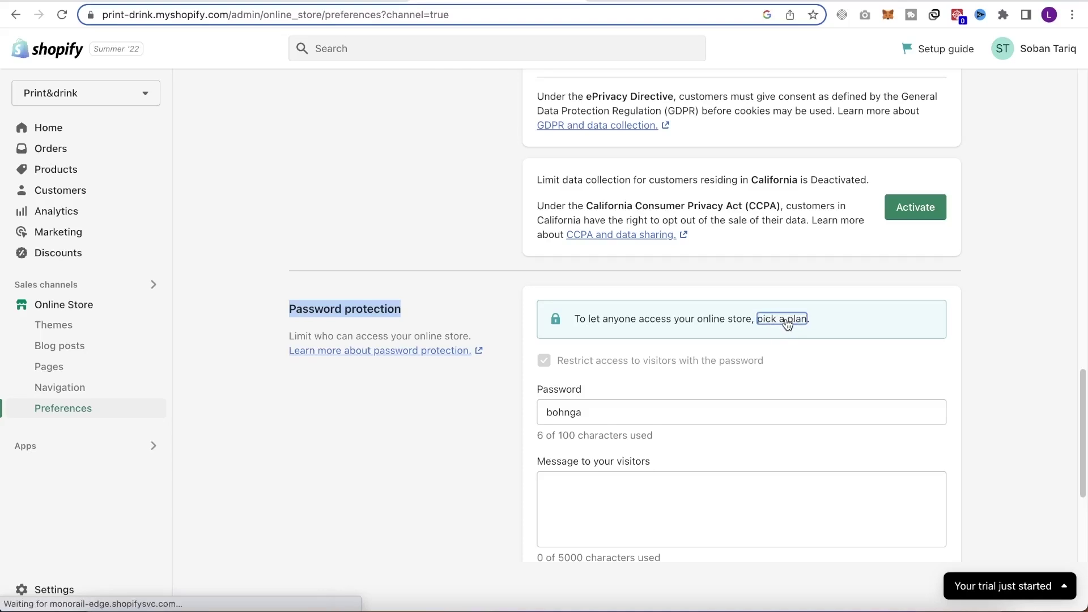
{"action": "left_click", "coordinate": [553, 268]}
{"action": "left_click", "coordinate": [782, 320]}
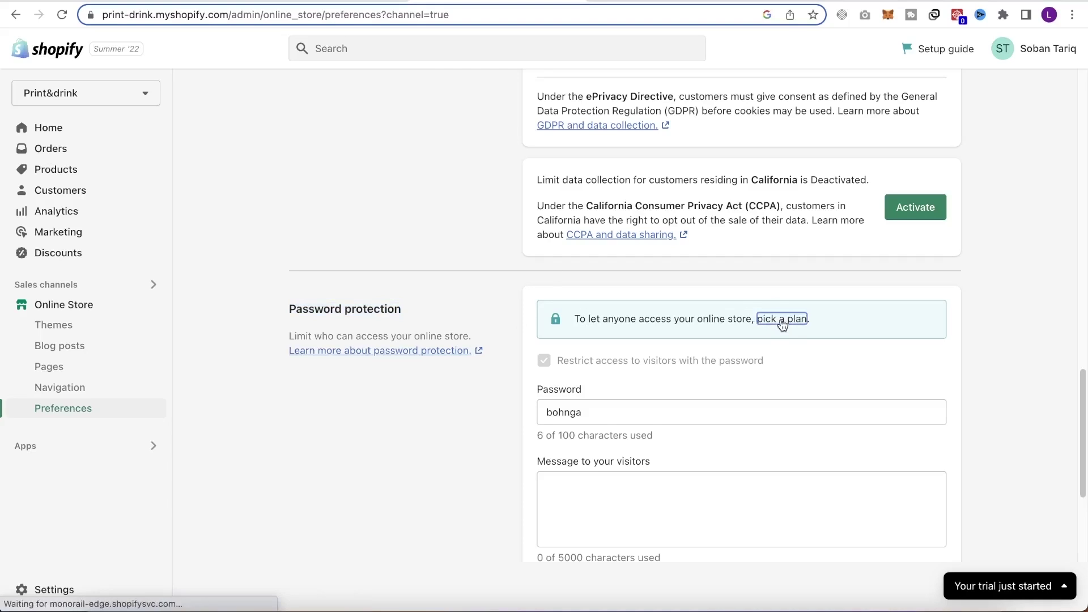
Compare the monthly Basic Shopify, Shopify, Advanced Shopify and Starter plans, including their prices, transaction fees and included features.
{"action": "key", "text": "super+f"}
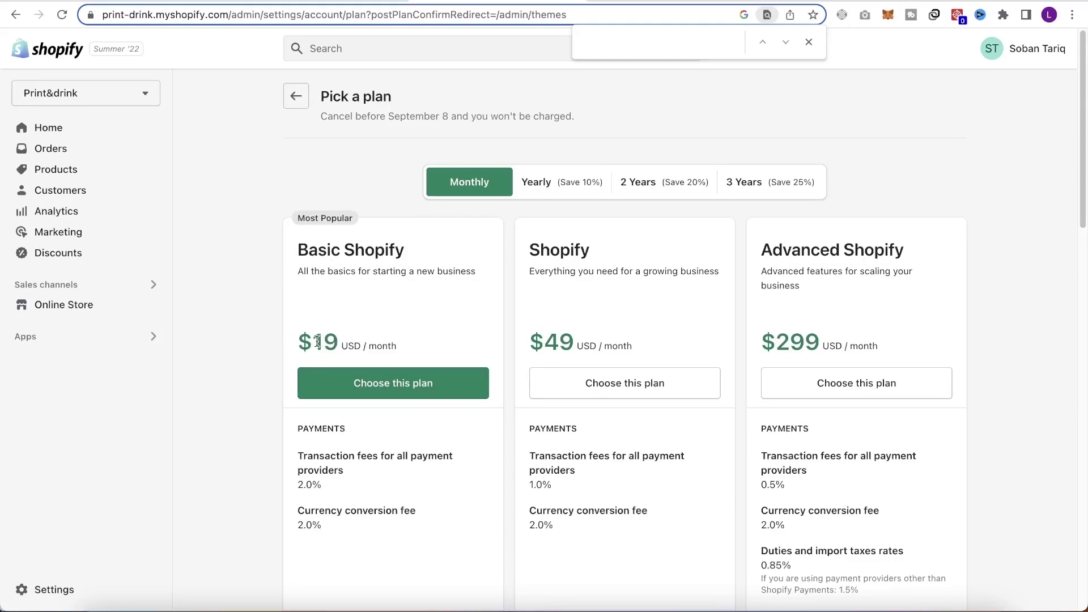
{"action": "scroll", "coordinate": [455, 482], "scroll_direction": "down", "scroll_amount": 2}
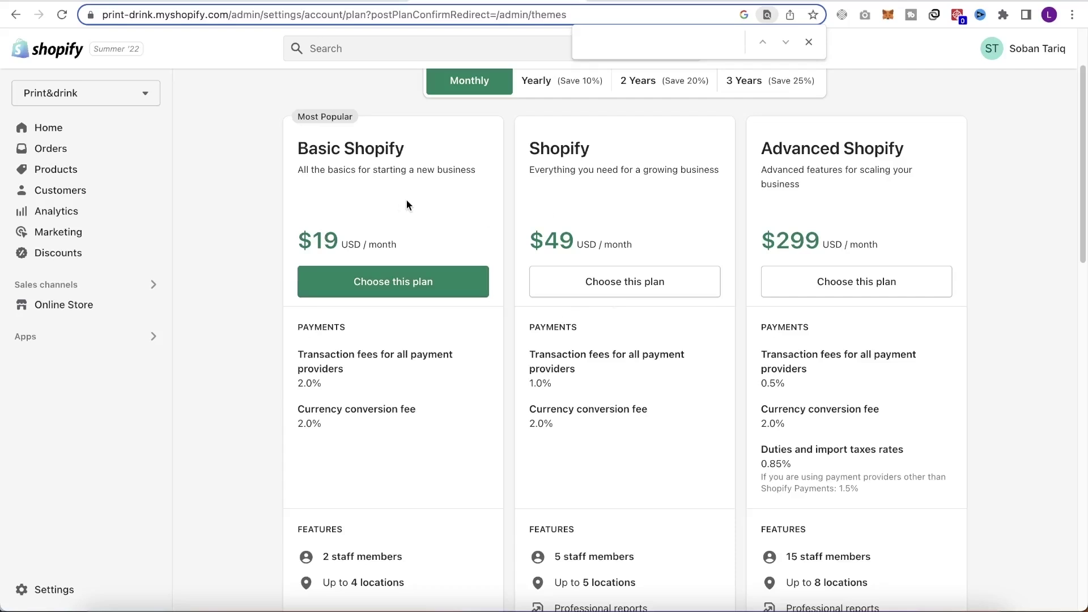
{"action": "scroll", "coordinate": [608, 236], "scroll_direction": "down", "scroll_amount": 10}
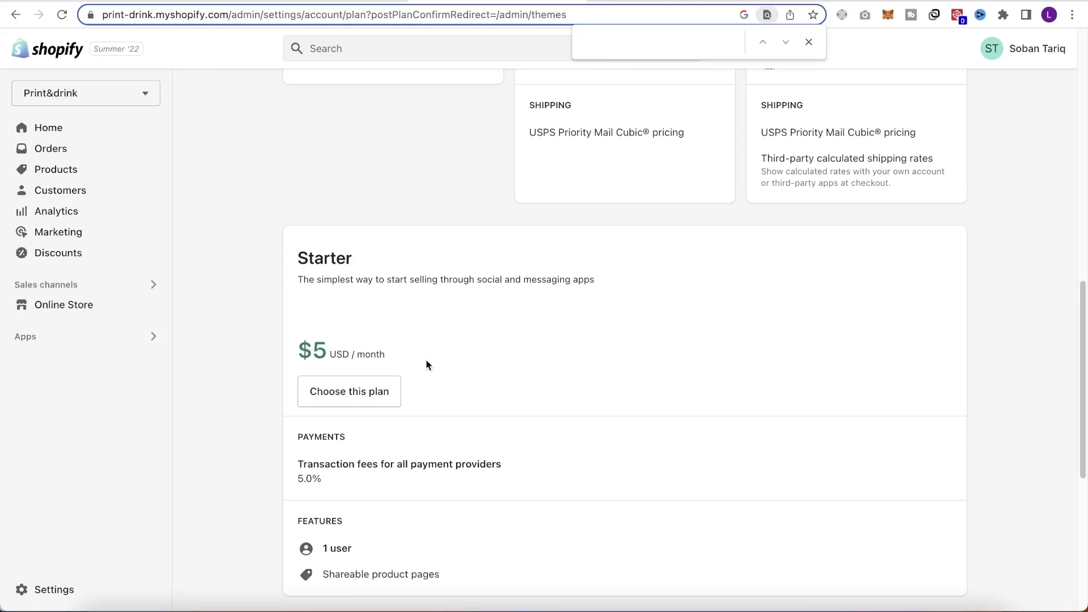
{"action": "scroll", "coordinate": [427, 365], "scroll_direction": "down", "scroll_amount": 2}
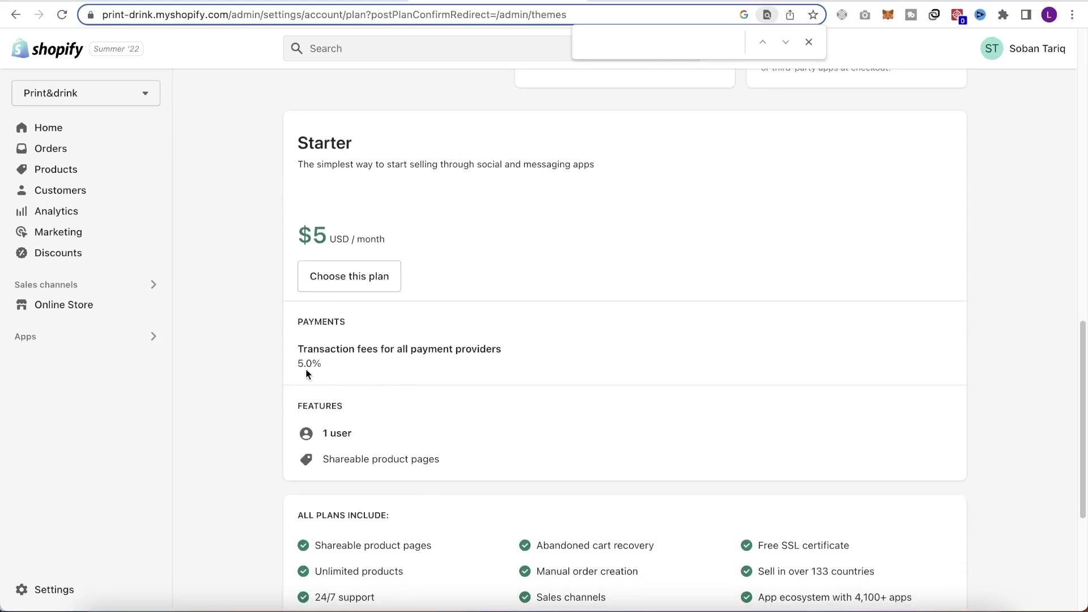
{"action": "scroll", "coordinate": [414, 393], "scroll_direction": "down", "scroll_amount": 5}
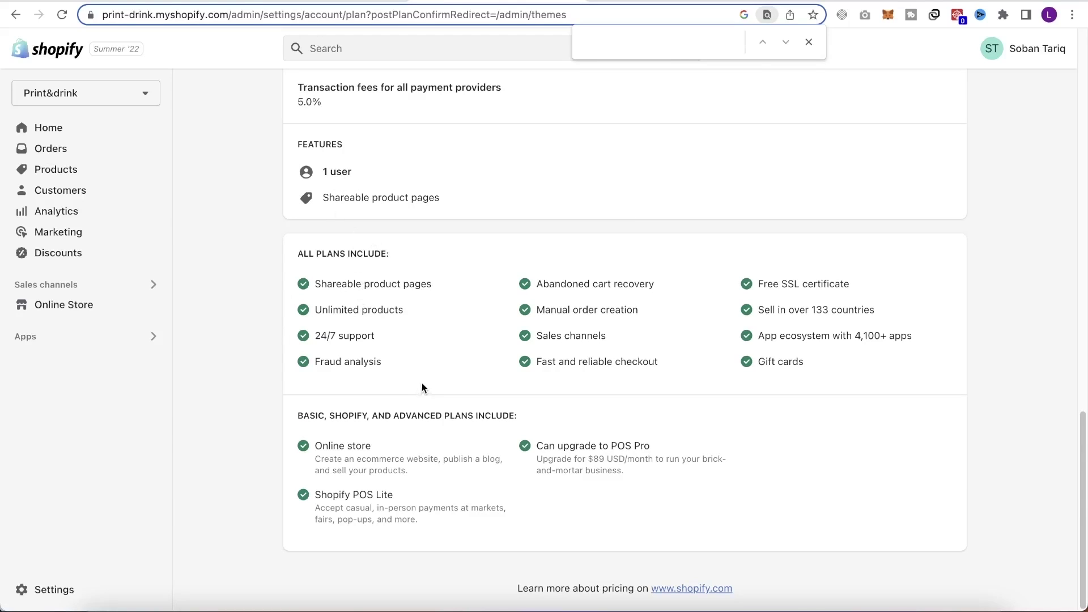
{"action": "scroll", "coordinate": [511, 439], "scroll_direction": "up", "scroll_amount": 1}
{"action": "scroll", "coordinate": [511, 436], "scroll_direction": "up", "scroll_amount": 15}
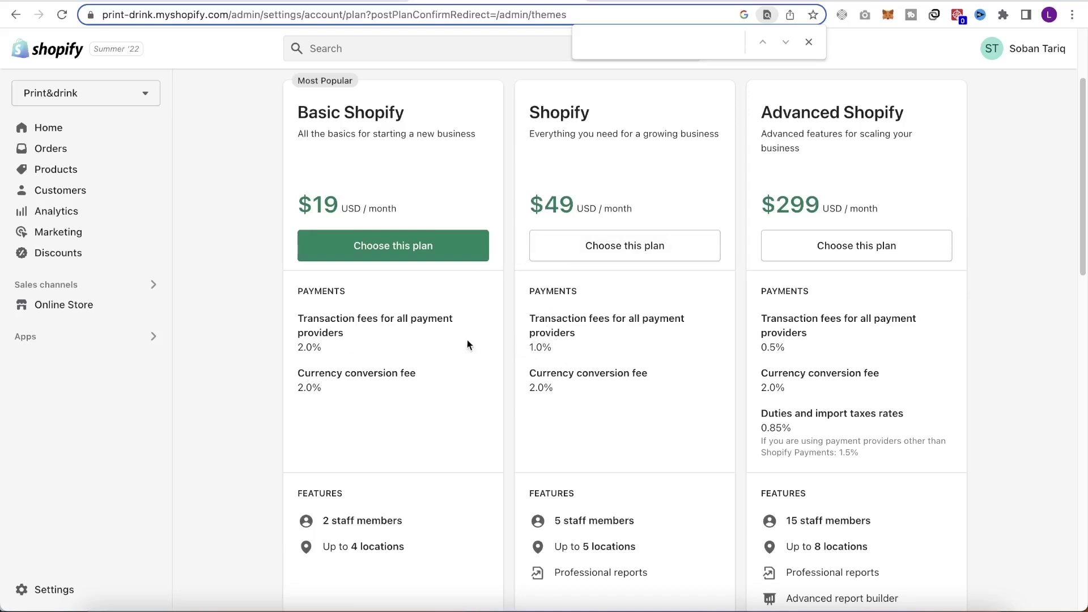
{"action": "scroll", "coordinate": [492, 341], "scroll_direction": "up", "scroll_amount": 3}
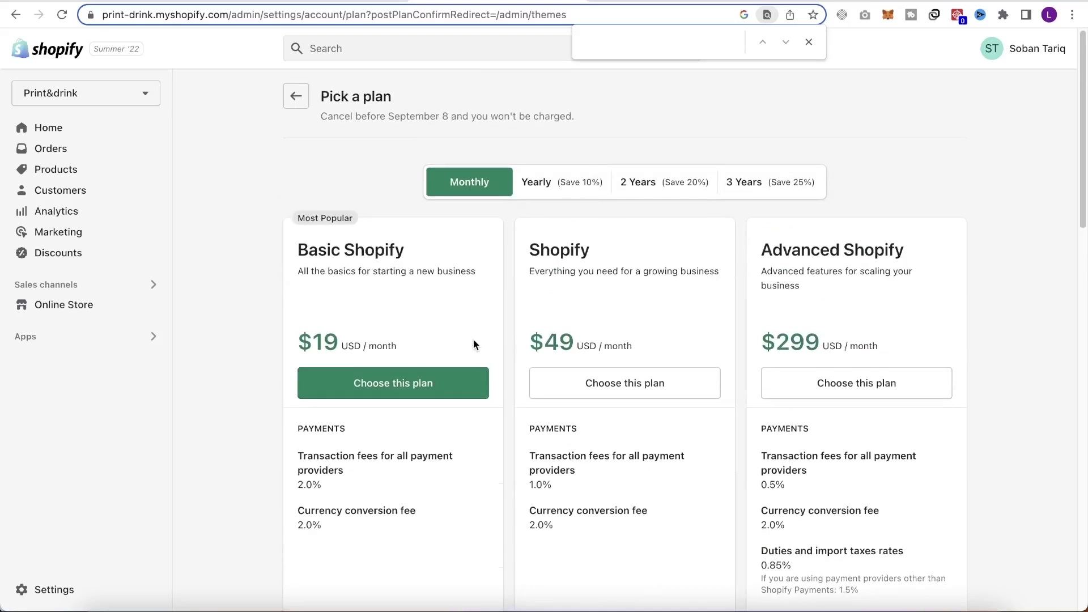
Change the store currency in the store details to US dollars (USD), save it, and close the settings.
{"action": "left_click", "coordinate": [296, 95]}
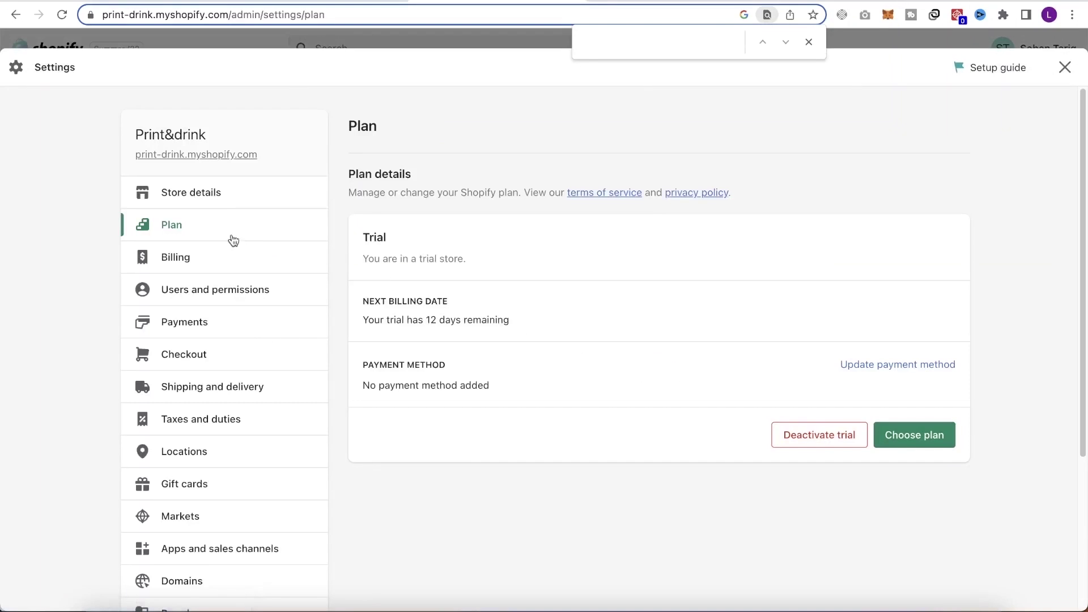
{"action": "left_click", "coordinate": [226, 199]}
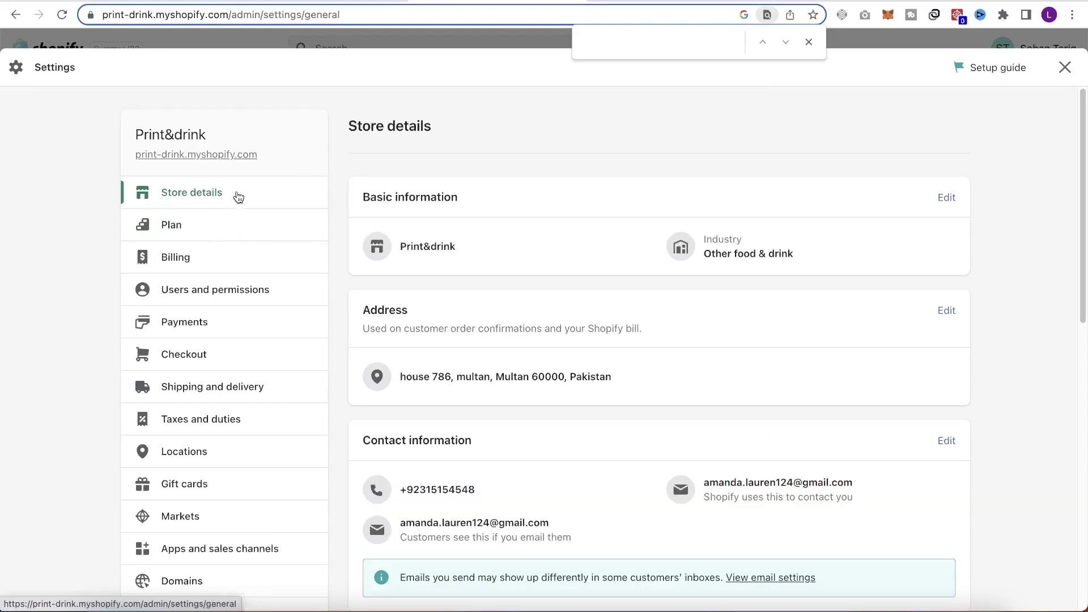
{"action": "scroll", "coordinate": [484, 301], "scroll_direction": "down", "scroll_amount": 6}
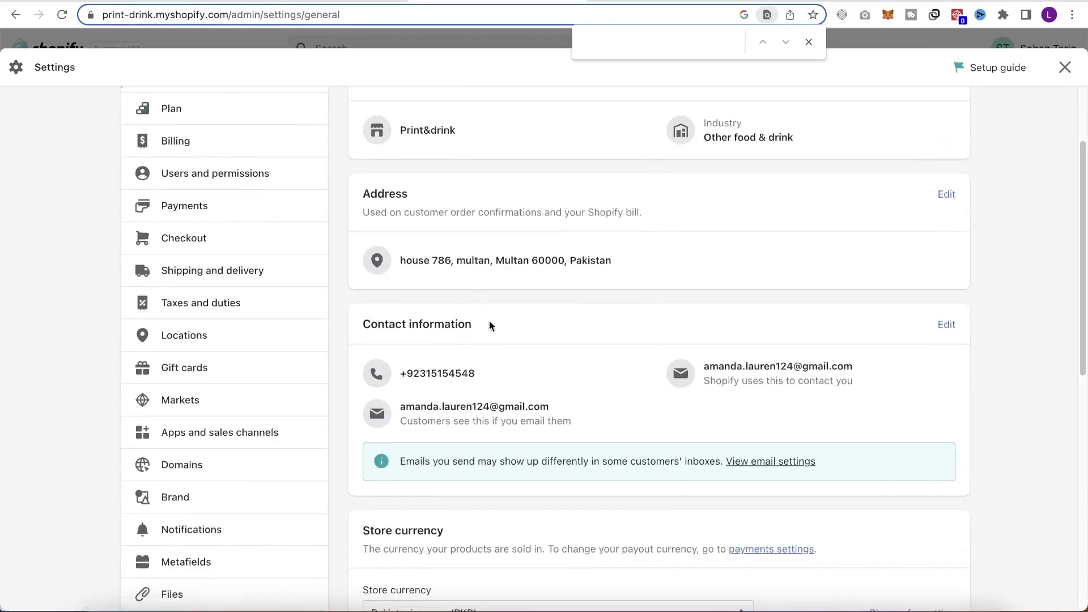
{"action": "left_click", "coordinate": [505, 382]}
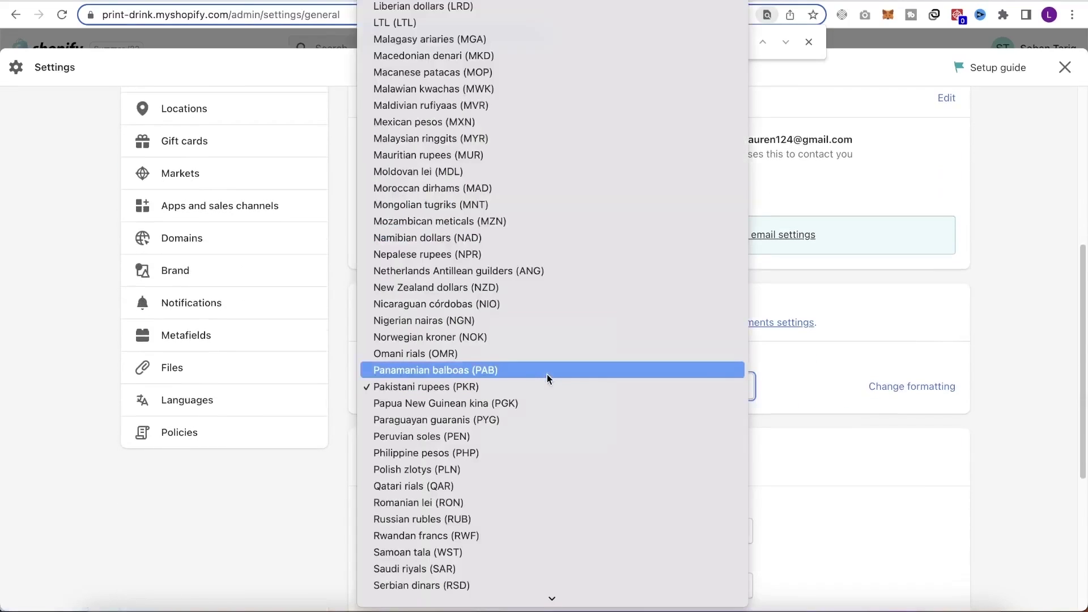
{"action": "scroll", "coordinate": [547, 379], "scroll_direction": "up", "scroll_amount": 10}
{"action": "scroll", "coordinate": [495, 420], "scroll_direction": "down", "scroll_amount": 10}
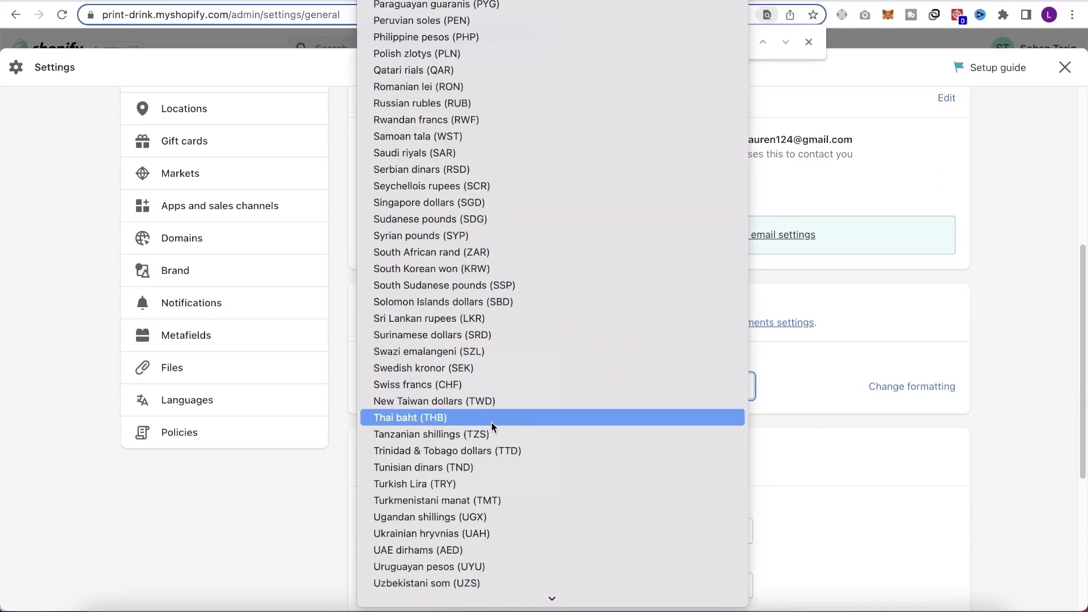
{"action": "left_click", "coordinate": [510, 453]}
{"action": "left_click", "coordinate": [1053, 68]}
{"action": "left_click", "coordinate": [810, 42]}
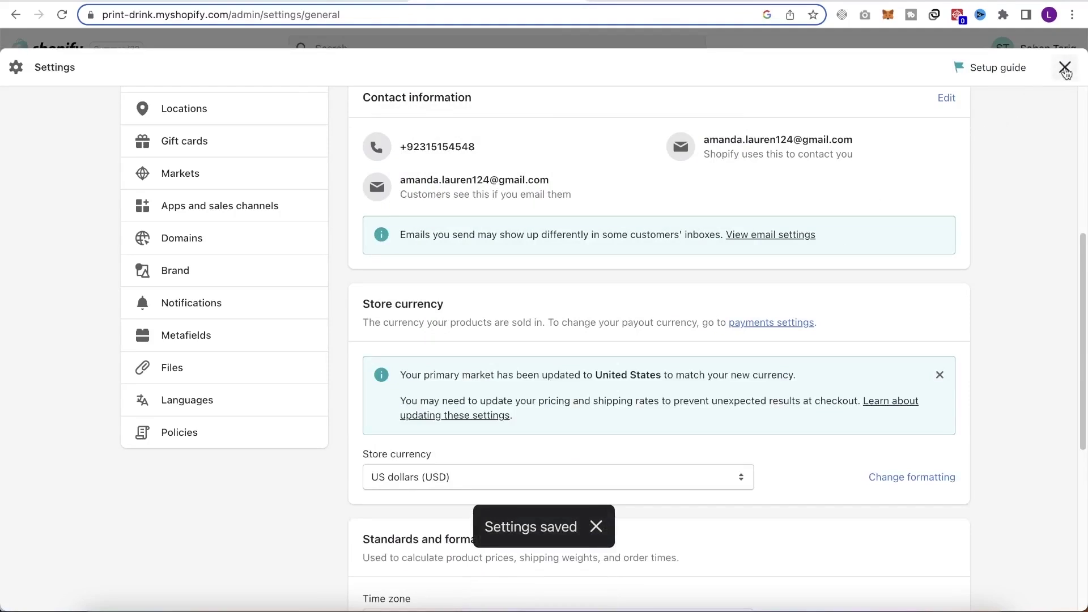
{"action": "left_click", "coordinate": [1064, 67]}
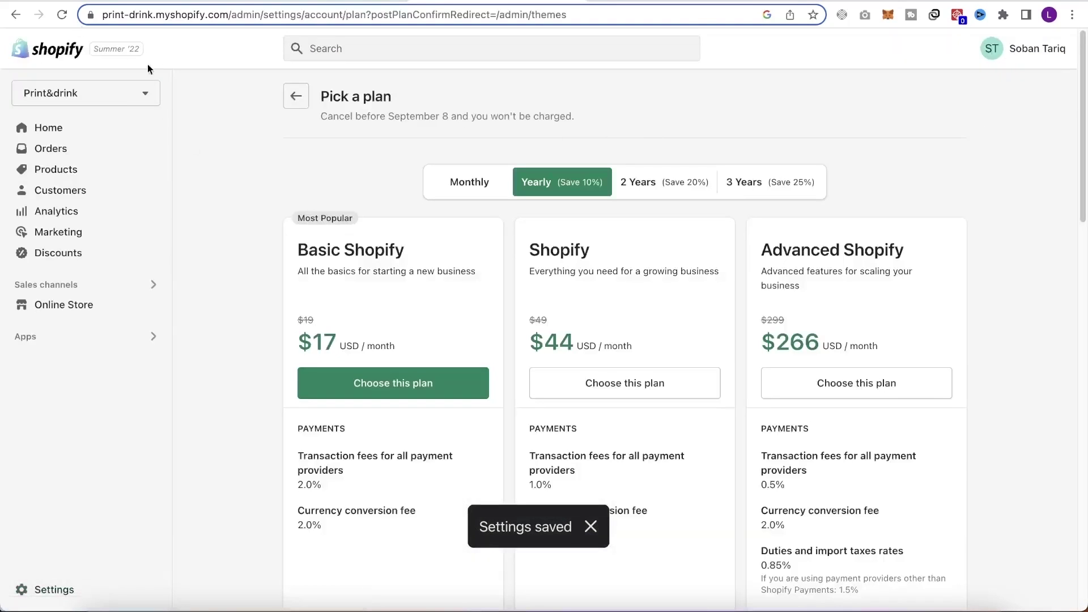
Preview the Print&drink storefront and examine the variant pricing of the Halloween Skeleton water bottle in the Shopify admin.
{"action": "left_click", "coordinate": [150, 304]}
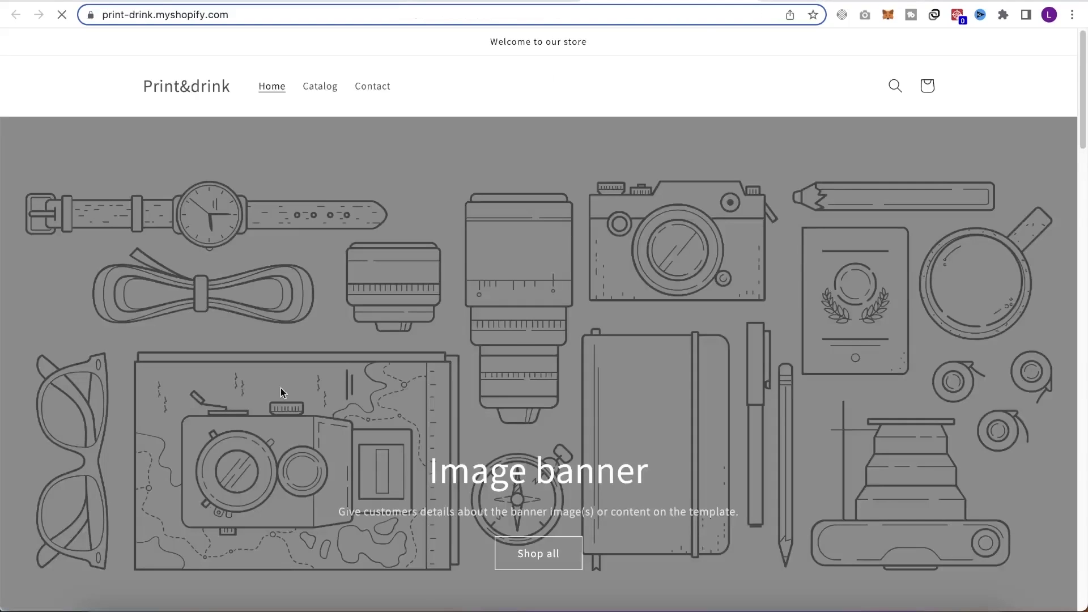
{"action": "scroll", "coordinate": [494, 443], "scroll_direction": "down", "scroll_amount": 10}
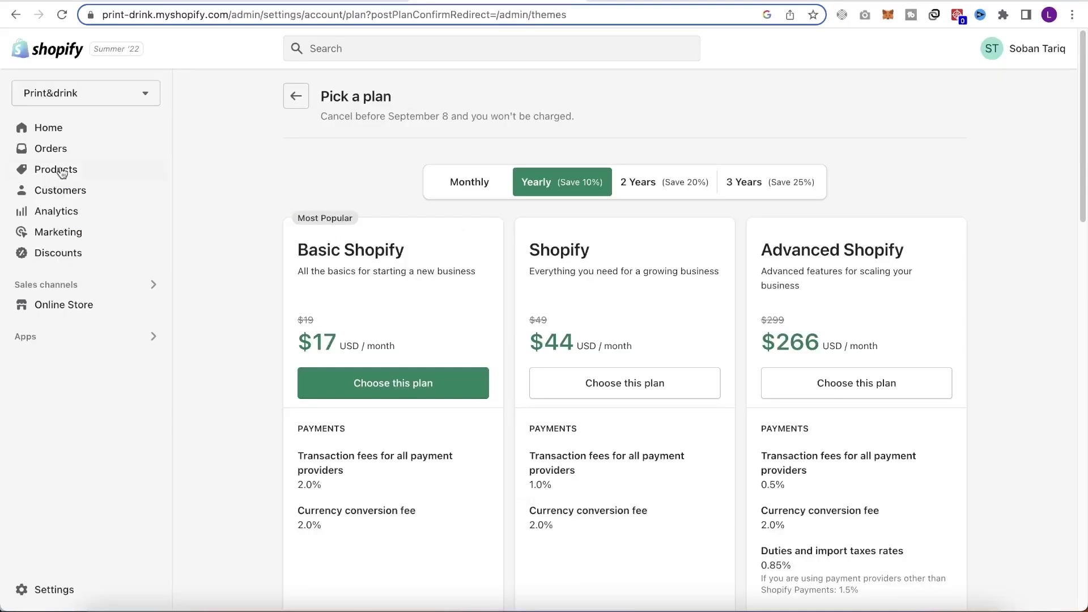
{"action": "left_click", "coordinate": [61, 171]}
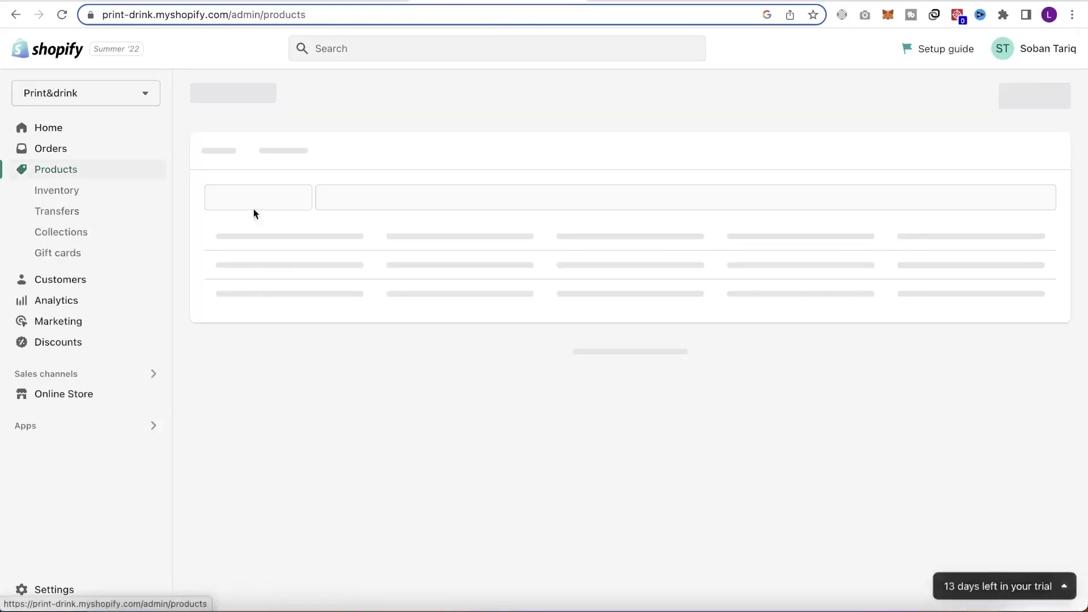
{"action": "left_click", "coordinate": [380, 253]}
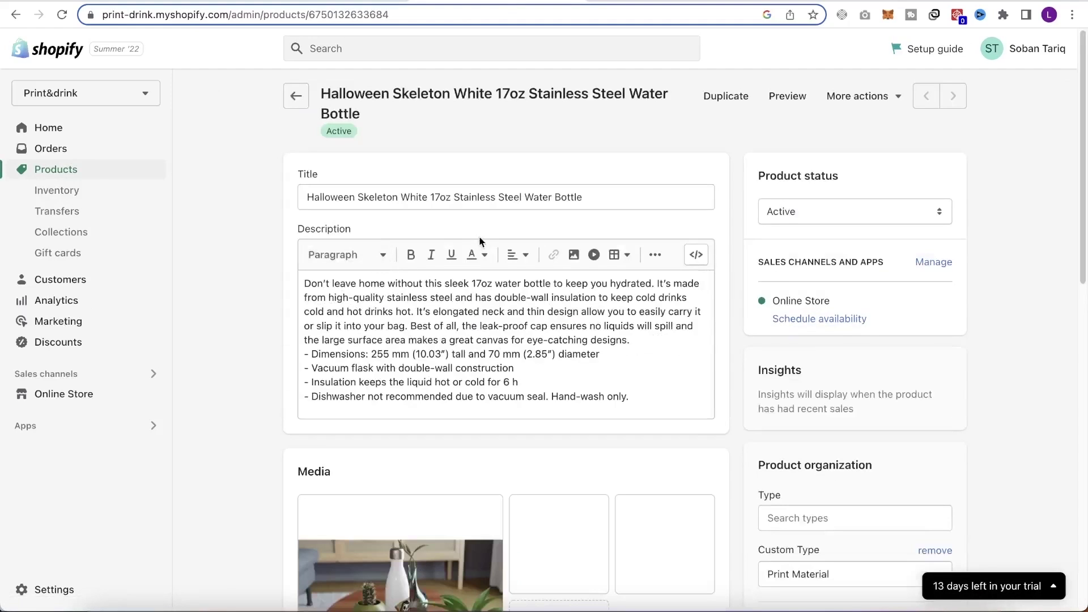
{"action": "scroll", "coordinate": [502, 301], "scroll_direction": "down", "scroll_amount": 10}
{"action": "scroll", "coordinate": [502, 301], "scroll_direction": "down", "scroll_amount": 2}
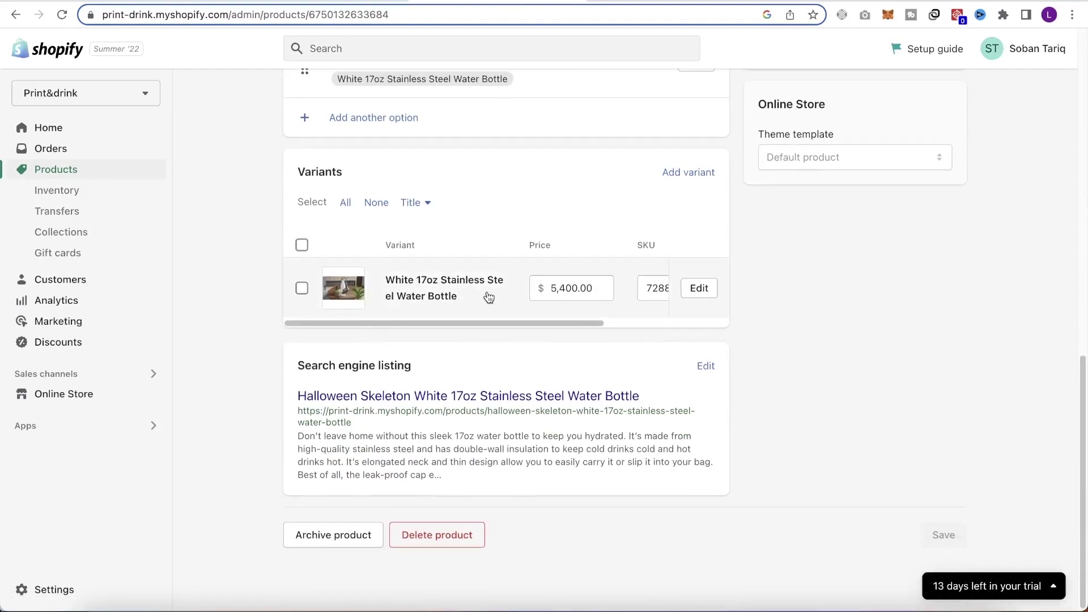
{"action": "left_click_drag", "start_coordinate": [552, 324], "coordinate": [611, 324]}
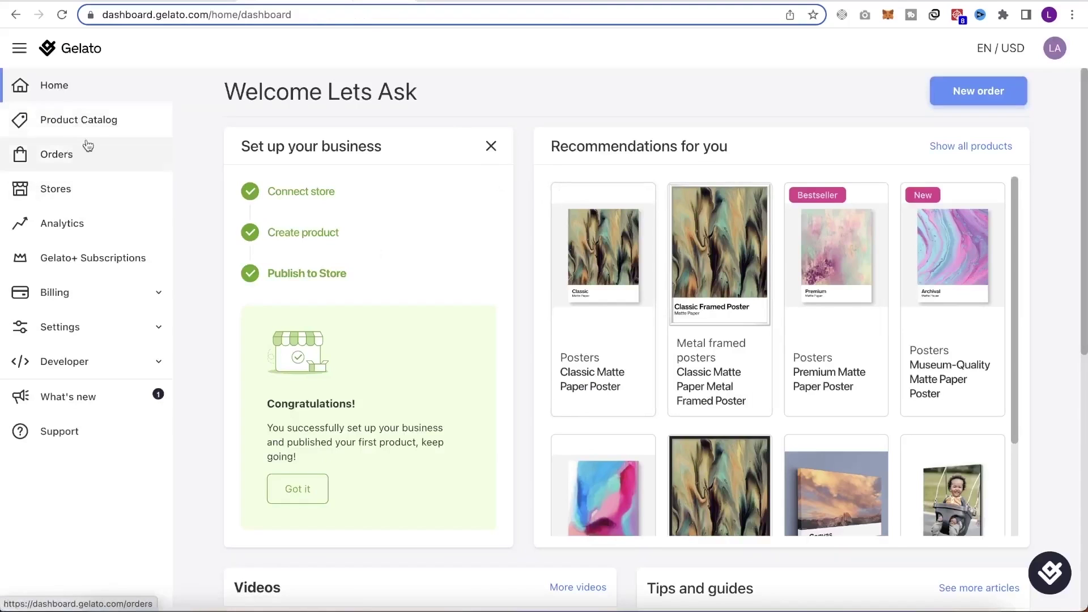
Switch to Gelato, open the White 17oz Stainless Steel Water Bottle from the Mugs catalog, and check its base price.
{"action": "left_click", "coordinate": [123, 133]}
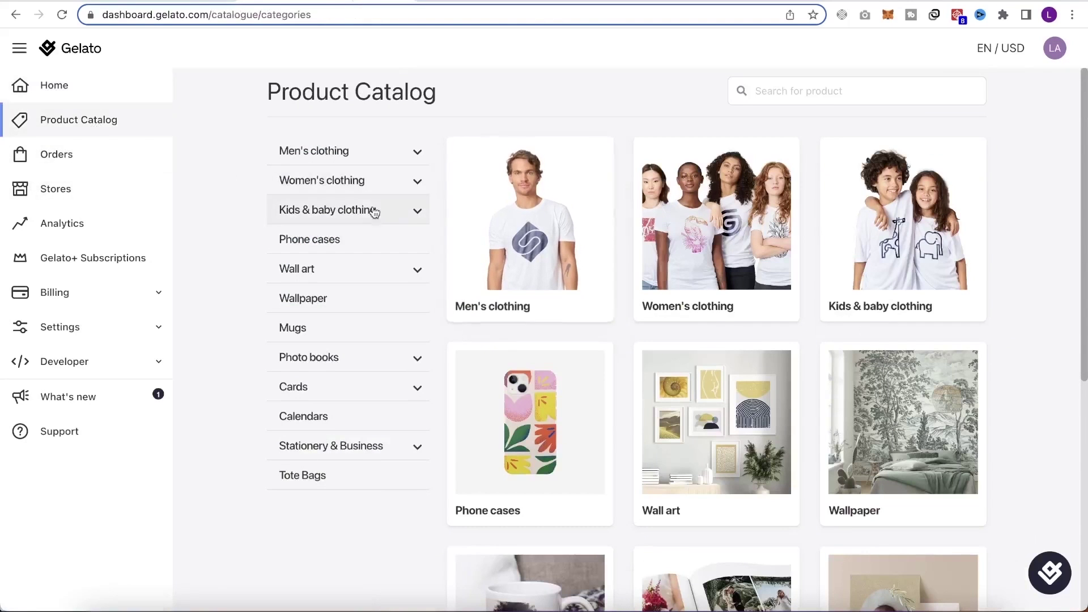
{"action": "left_click", "coordinate": [348, 330]}
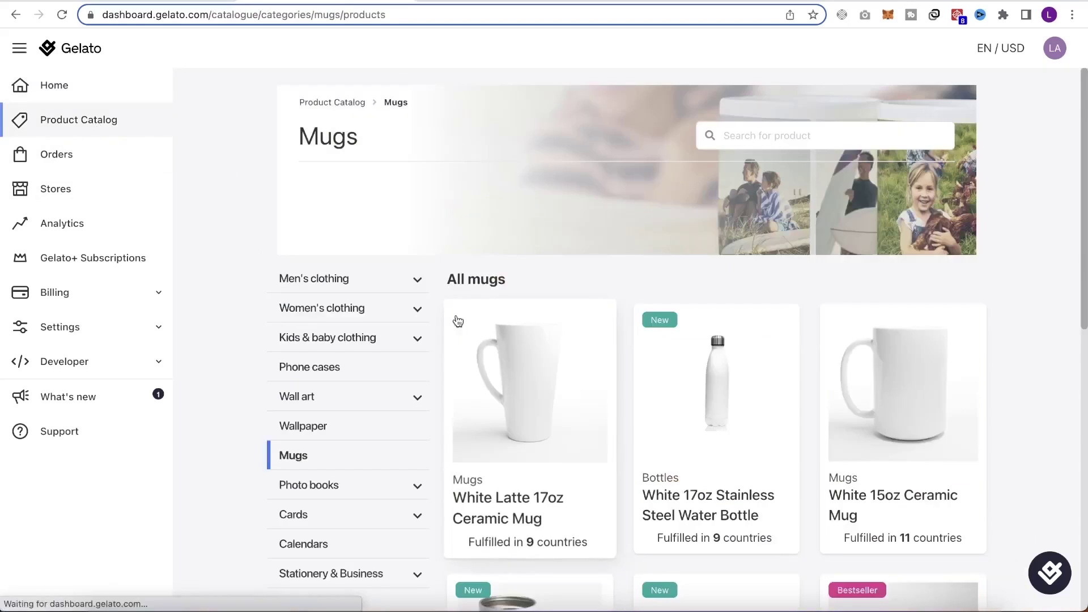
{"action": "scroll", "coordinate": [754, 433], "scroll_direction": "down", "scroll_amount": 5}
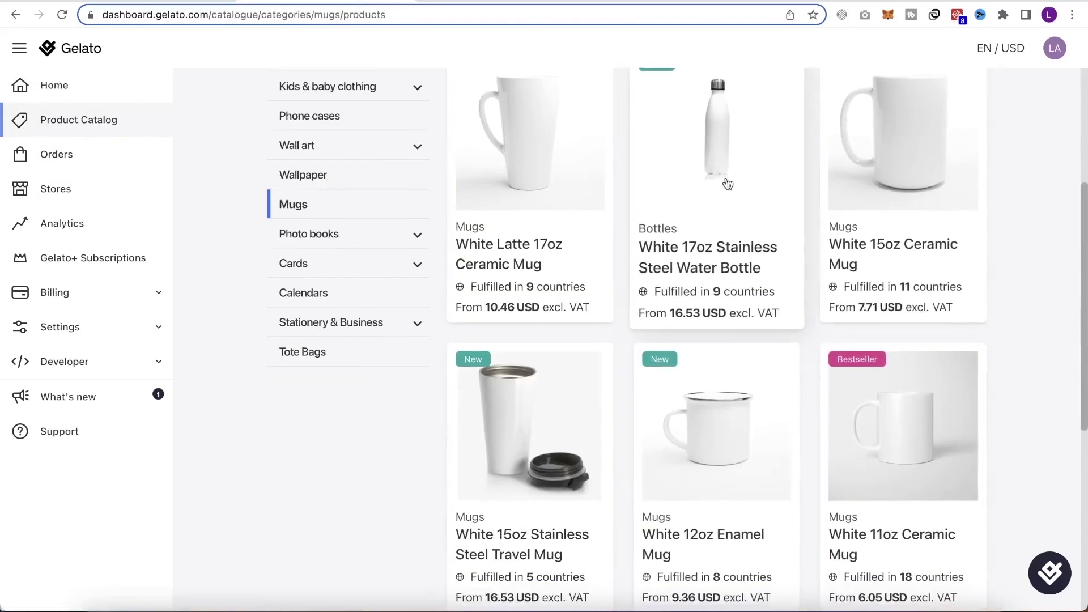
{"action": "left_click", "coordinate": [739, 202]}
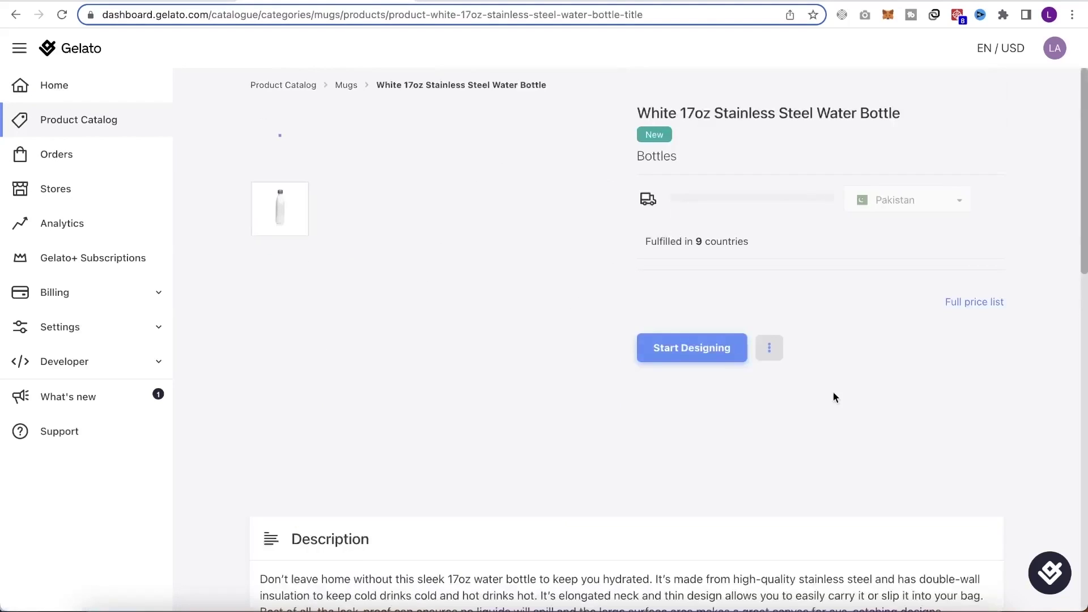
{"action": "scroll", "coordinate": [685, 339], "scroll_direction": "down", "scroll_amount": 3}
{"action": "scroll", "coordinate": [704, 333], "scroll_direction": "up", "scroll_amount": 3}
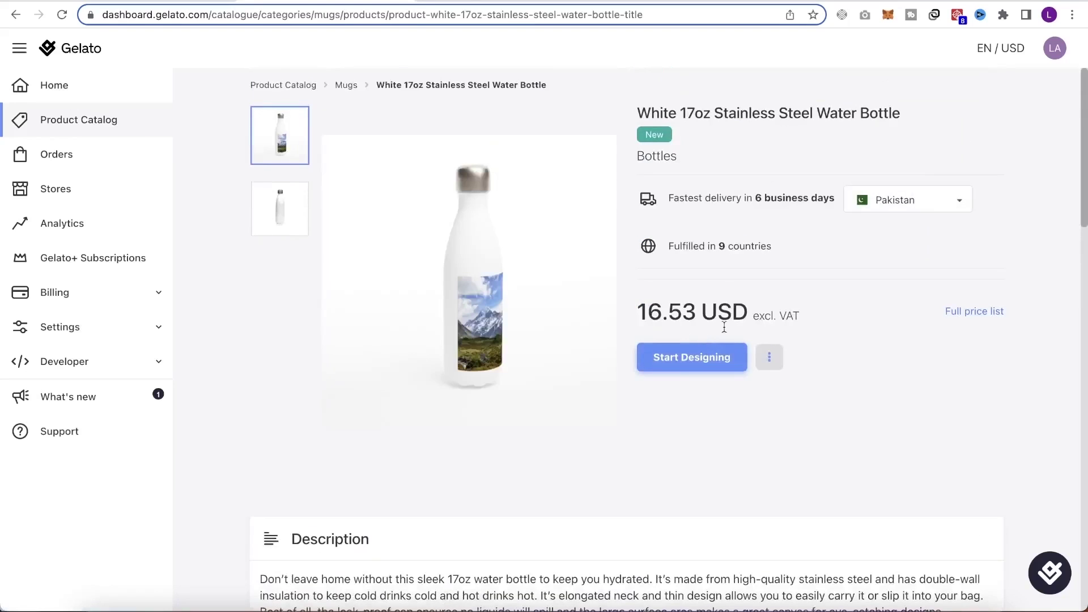
{"action": "left_click_drag", "start_coordinate": [637, 310], "coordinate": [695, 308]}
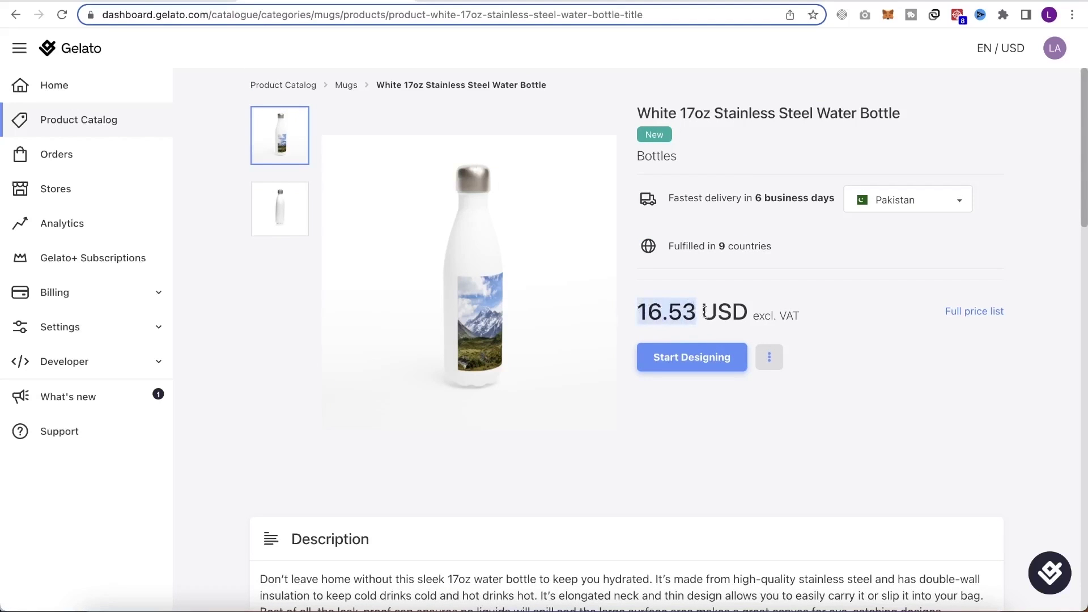
Set the bottle's delivery country to United States and check the fastest delivery time and product price.
{"action": "left_click", "coordinate": [913, 205]}
{"action": "type", "text": "u"}
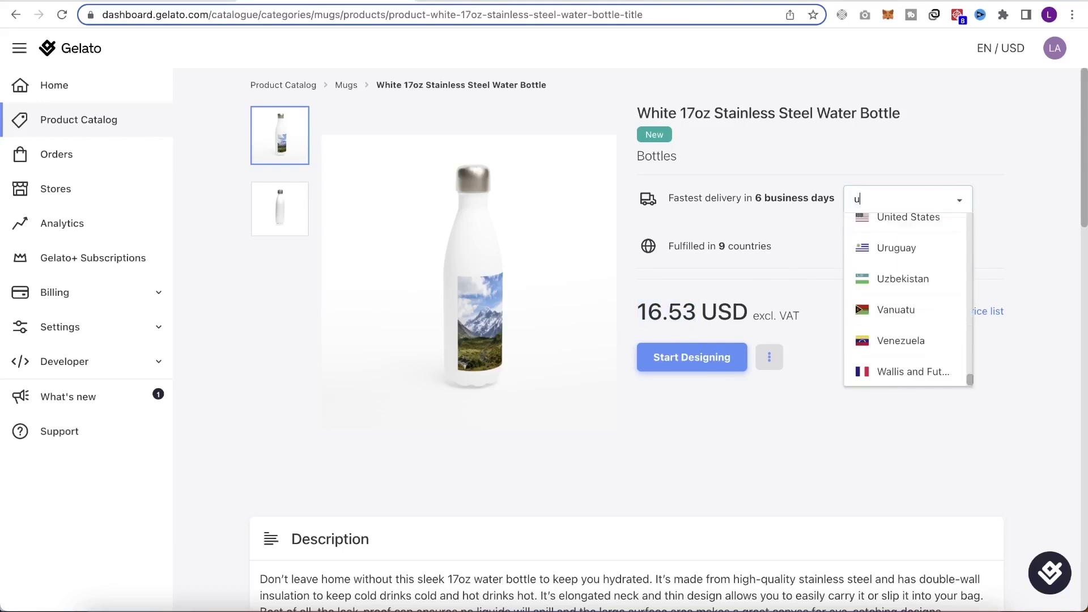
{"action": "type", "text": "nited"}
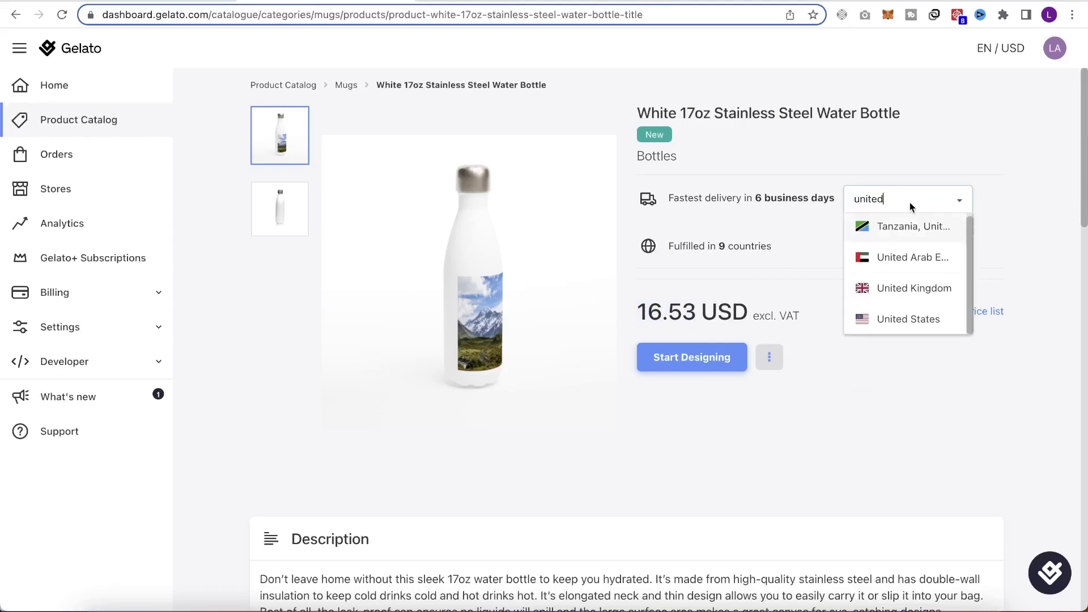
{"action": "left_click", "coordinate": [902, 319]}
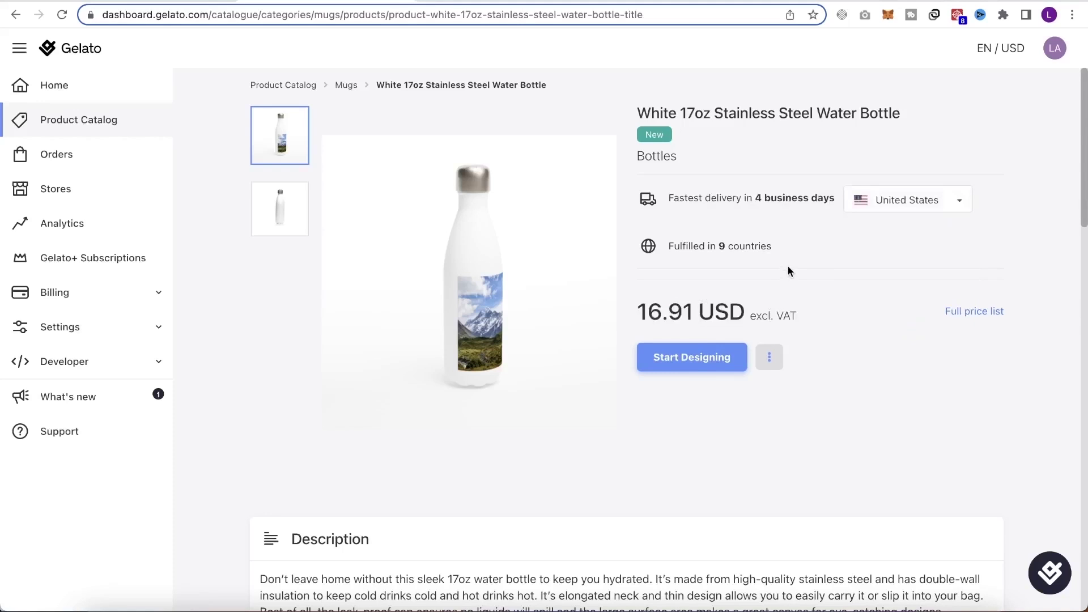
{"action": "left_click_drag", "start_coordinate": [832, 197], "coordinate": [756, 195]}
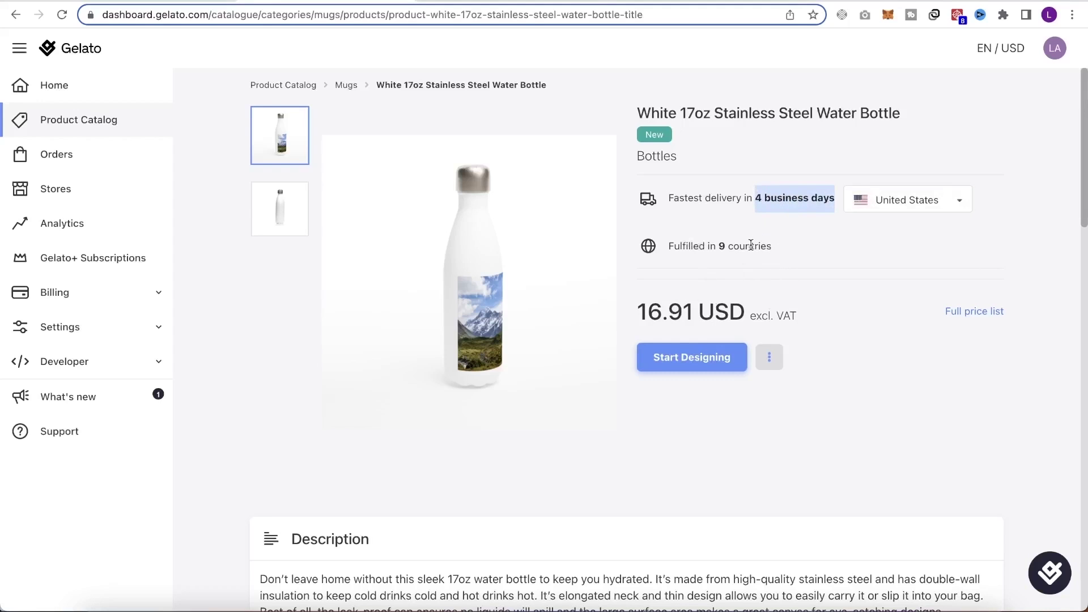
{"action": "left_click_drag", "start_coordinate": [627, 314], "coordinate": [740, 310]}
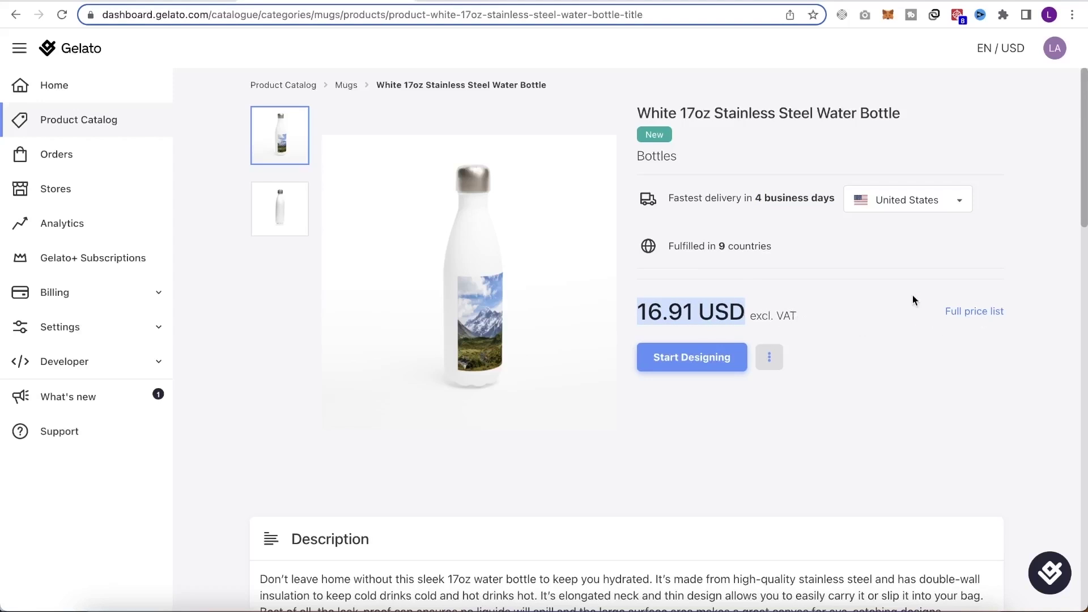
Open the bottle's full price list, check its product, shipping and total prices, and close the pricing details.
{"action": "left_click", "coordinate": [983, 312]}
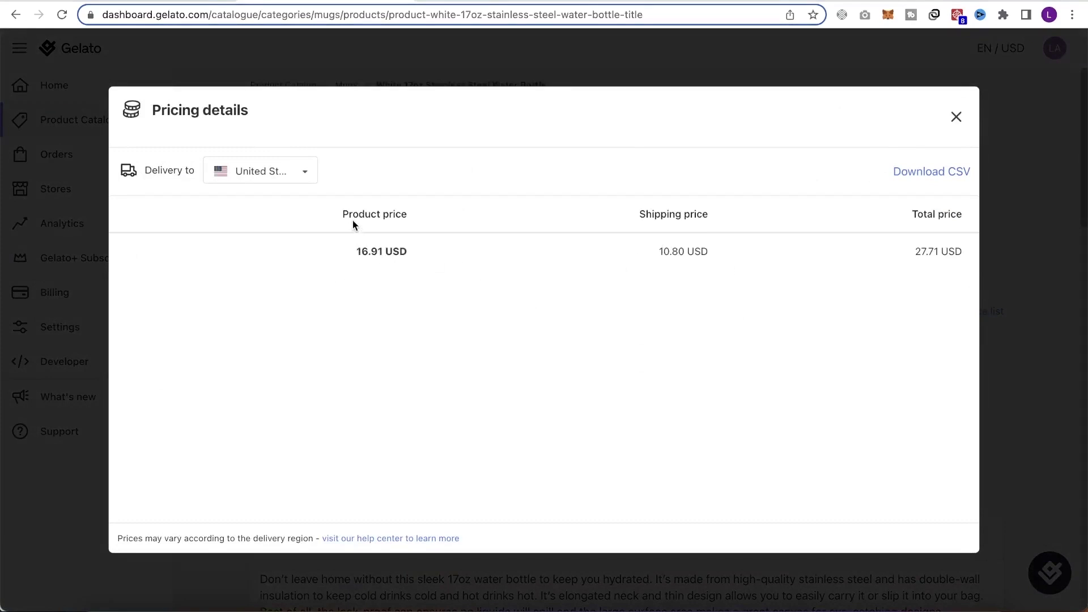
{"action": "left_click_drag", "start_coordinate": [352, 252], "coordinate": [380, 254]}
{"action": "left_click_drag", "start_coordinate": [659, 251], "coordinate": [683, 257]}
{"action": "left_click_drag", "start_coordinate": [915, 251], "coordinate": [942, 253]}
{"action": "left_click", "coordinate": [956, 117]}
Examine the bottle's Regional pricing table for product prices and first and additional shipping costs by region.
{"action": "scroll", "coordinate": [748, 333], "scroll_direction": "down", "scroll_amount": 10}
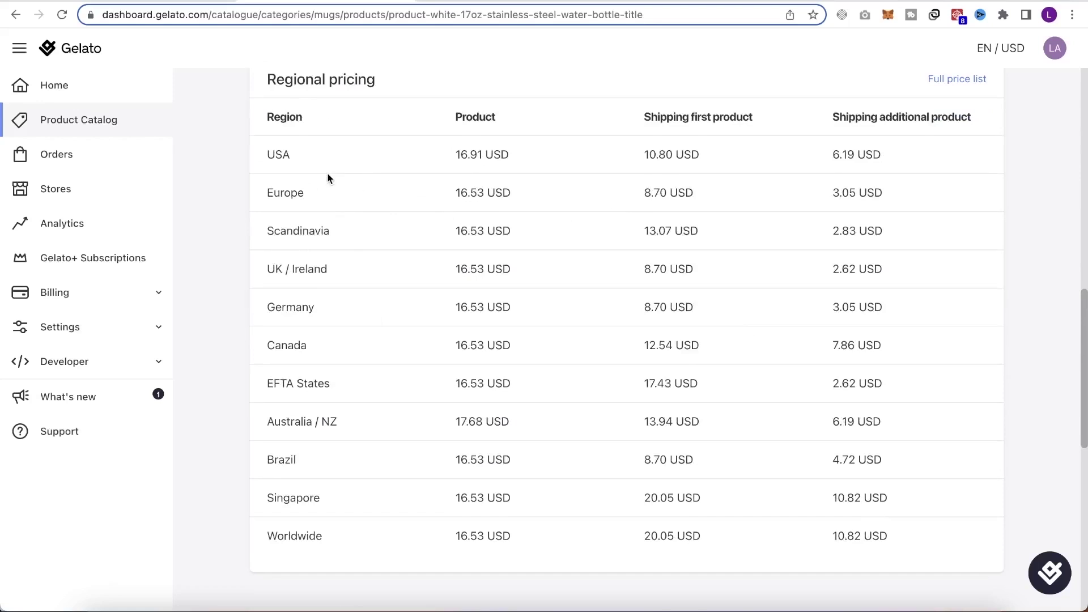
{"action": "scroll", "coordinate": [327, 179], "scroll_direction": "up", "scroll_amount": 2}
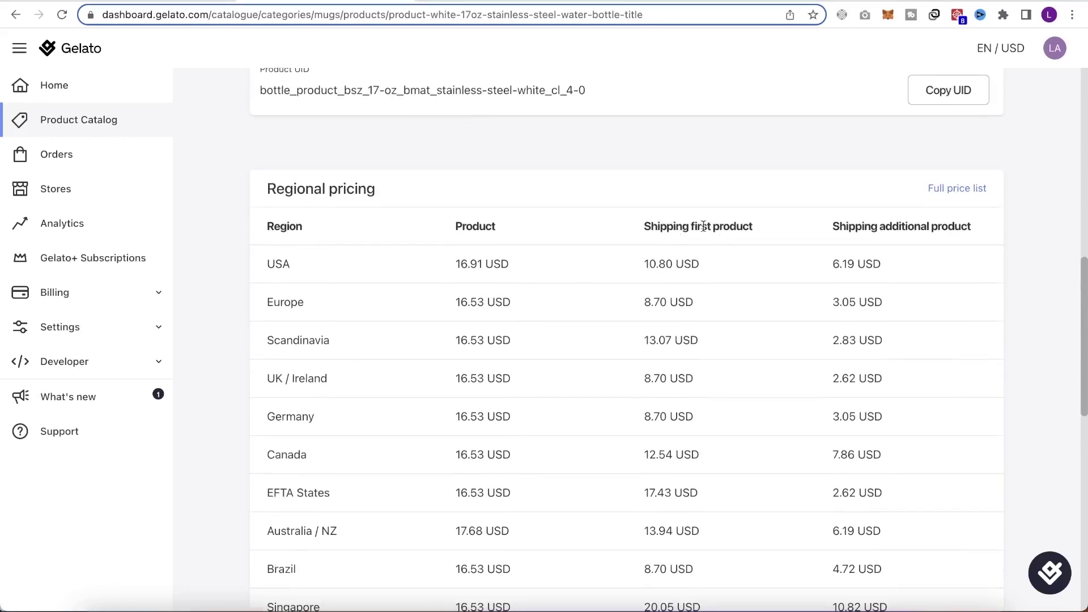
{"action": "scroll", "coordinate": [664, 341], "scroll_direction": "down", "scroll_amount": 2}
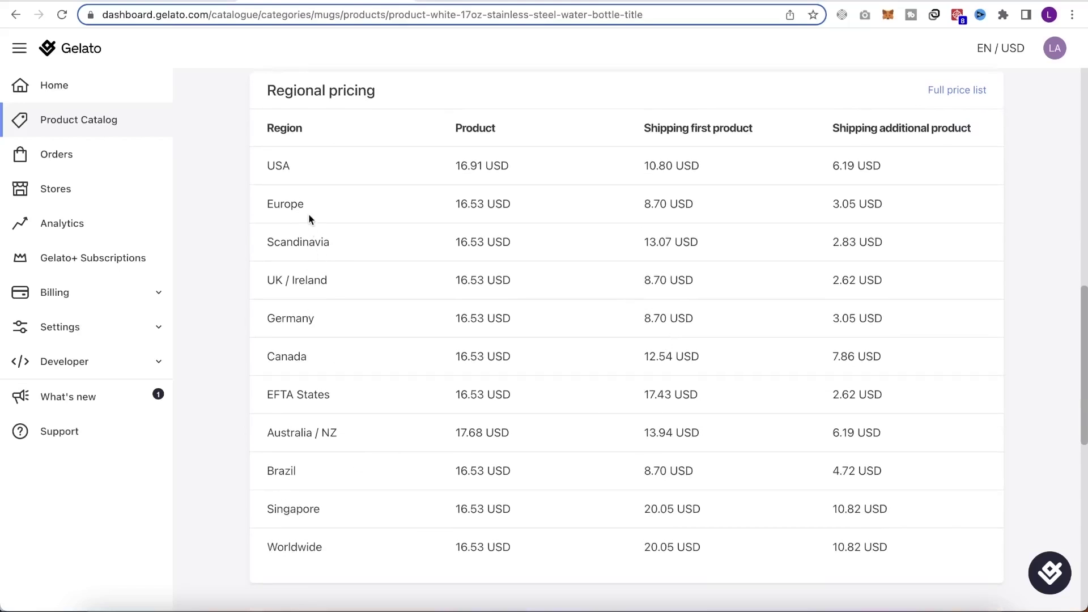
Compare the USA row's first-product and additional-product shipping costs in the Regional pricing table.
{"action": "left_click_drag", "start_coordinate": [786, 148], "coordinate": [893, 478]}
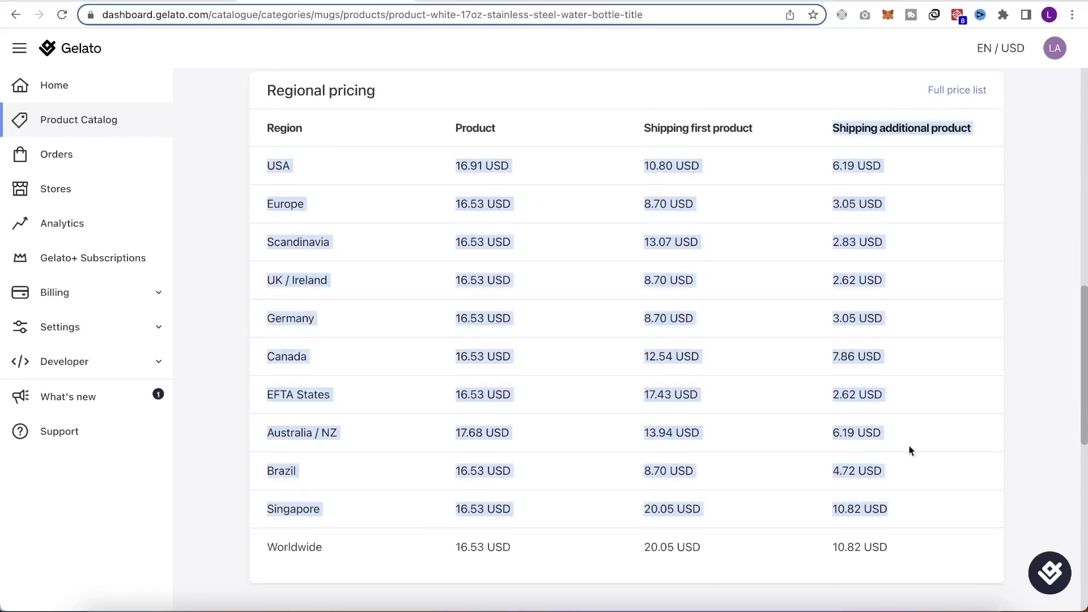
{"action": "left_click", "coordinate": [832, 413]}
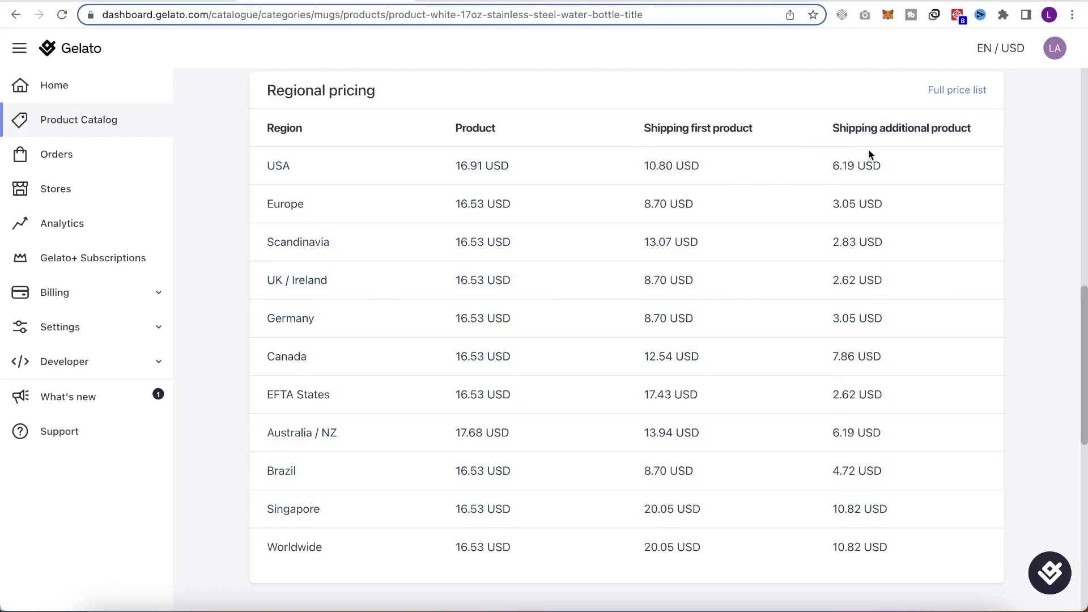
{"action": "left_click_drag", "start_coordinate": [898, 170], "coordinate": [830, 165]}
{"action": "left_click_drag", "start_coordinate": [905, 165], "coordinate": [832, 165]}
{"action": "left_click_drag", "start_coordinate": [713, 167], "coordinate": [642, 164]}
{"action": "left_click", "coordinate": [623, 239]}
Review the bottle's product page, check the total price for United States delivery in the full price list, and close it.
{"action": "scroll", "coordinate": [636, 261], "scroll_direction": "up", "scroll_amount": 10}
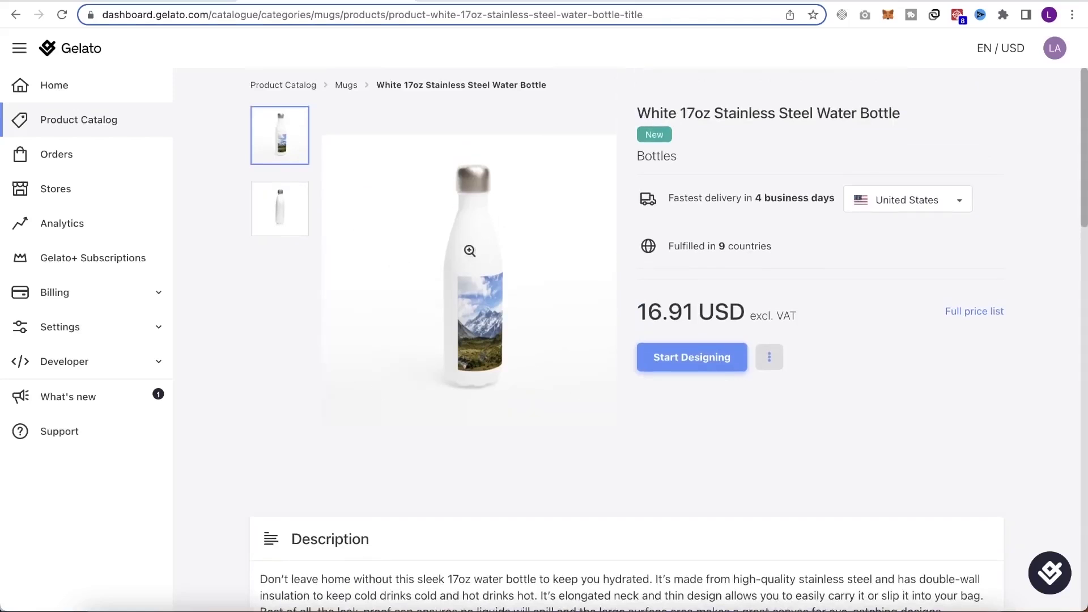
{"action": "scroll", "coordinate": [537, 270], "scroll_direction": "down", "scroll_amount": 10}
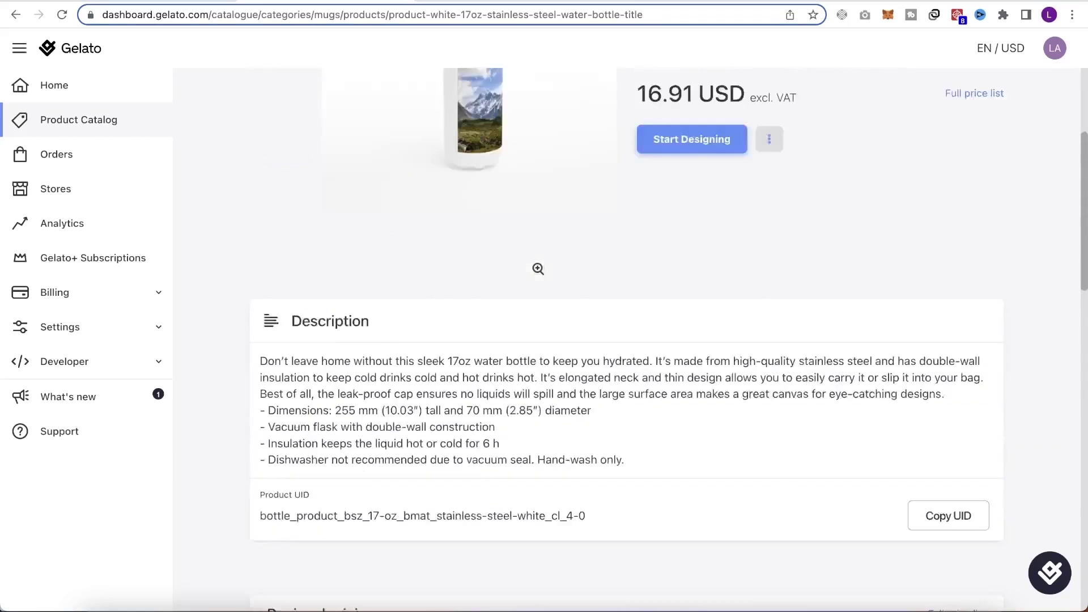
{"action": "scroll", "coordinate": [601, 346], "scroll_direction": "down", "scroll_amount": 4}
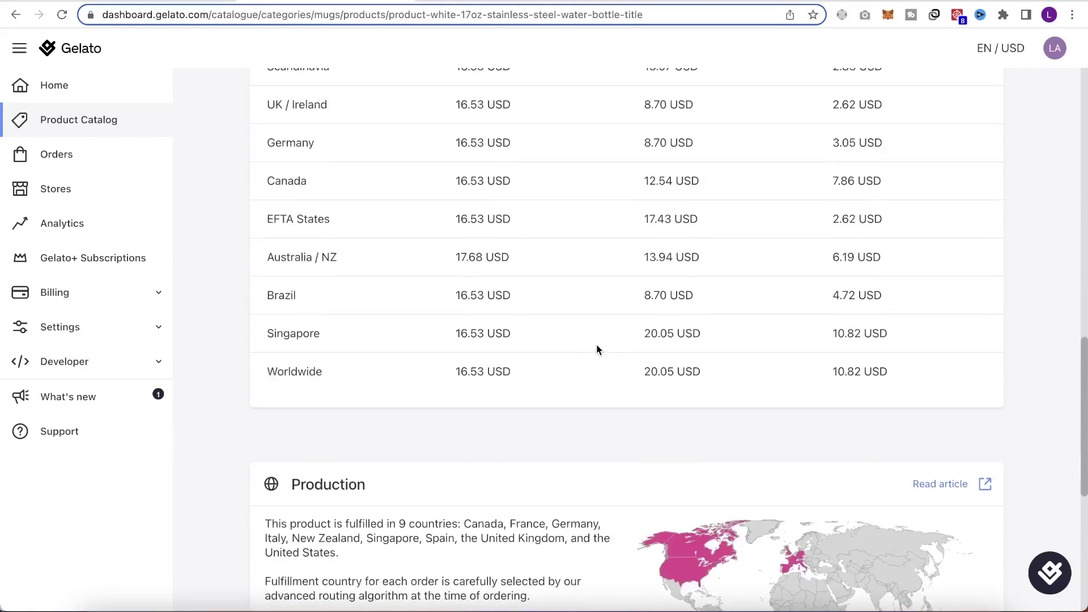
{"action": "scroll", "coordinate": [675, 379], "scroll_direction": "up", "scroll_amount": 14}
{"action": "scroll", "coordinate": [821, 337], "scroll_direction": "down", "scroll_amount": 5}
{"action": "scroll", "coordinate": [851, 357], "scroll_direction": "up", "scroll_amount": 5}
{"action": "left_click", "coordinate": [975, 312]}
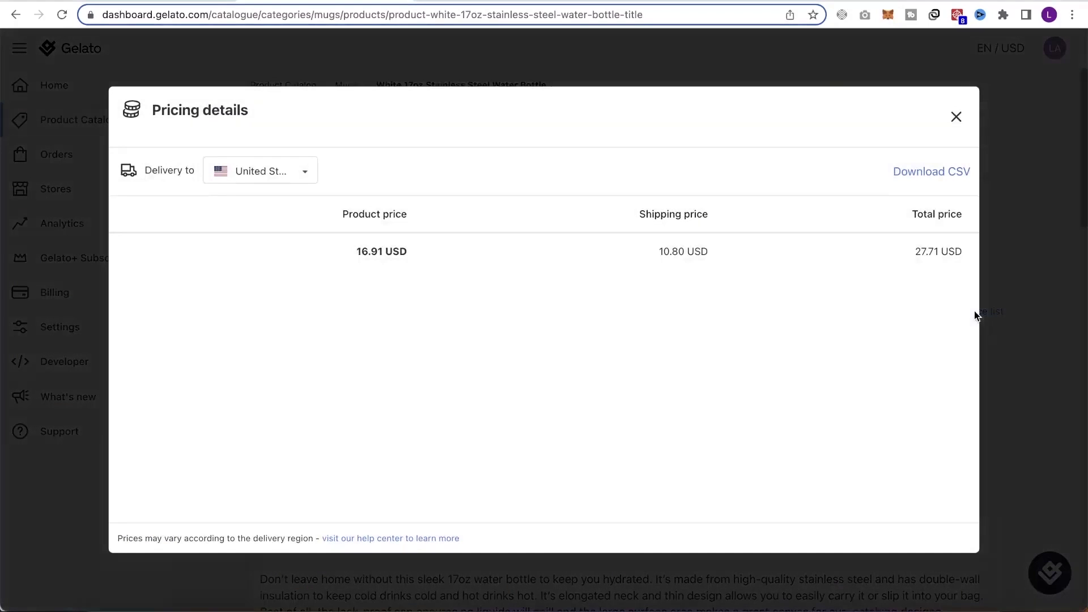
{"action": "left_click_drag", "start_coordinate": [941, 251], "coordinate": [901, 299]}
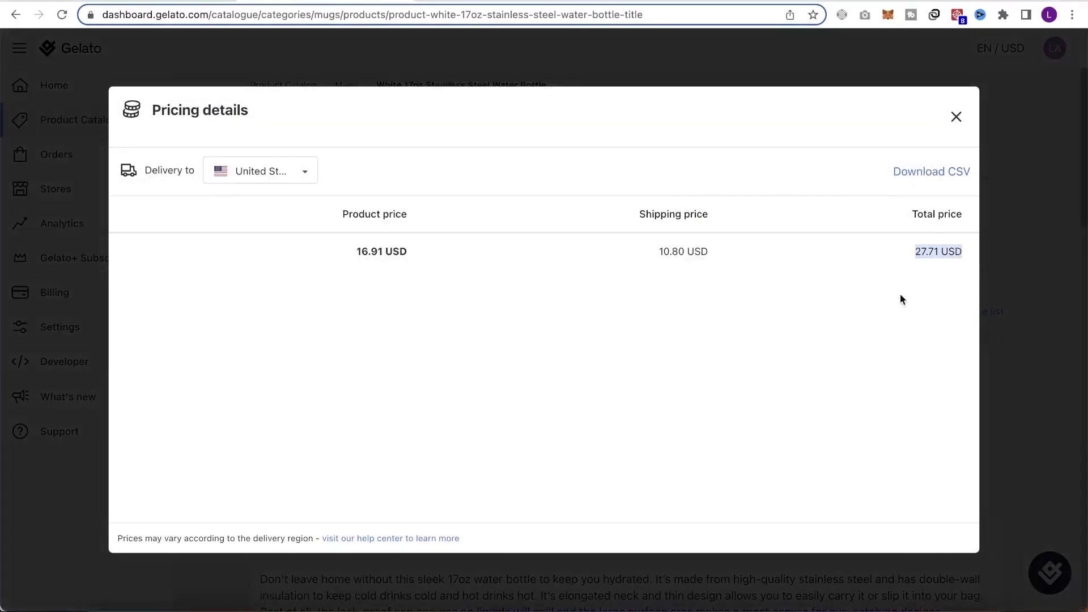
{"action": "left_click", "coordinate": [956, 118]}
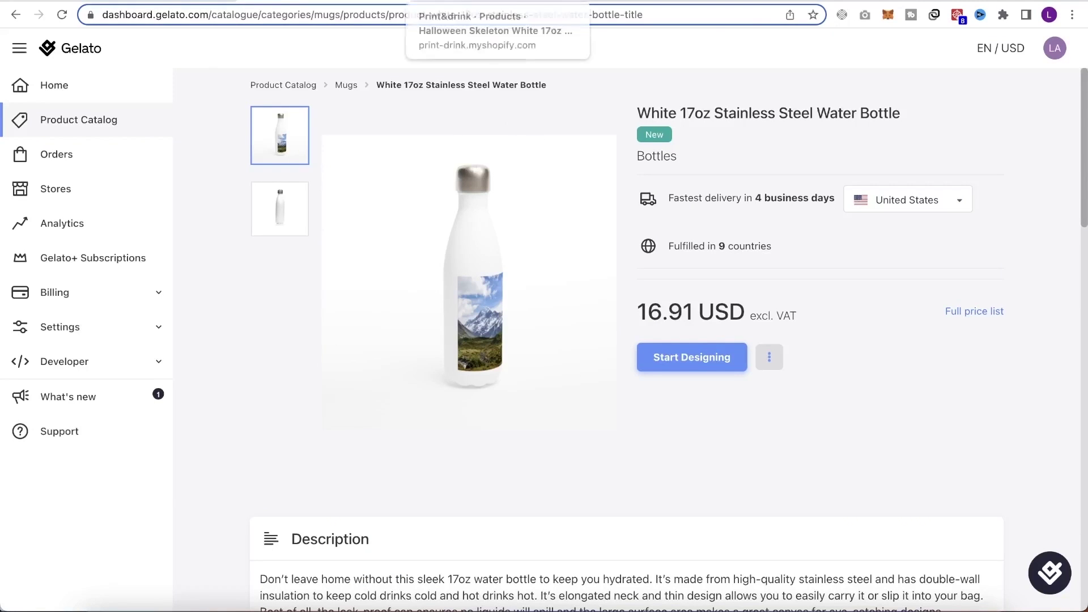
Switch to the Halloween Skeleton bottle's Shopify product page, set the variant price to 59.99, and save the product.
{"action": "left_click", "coordinate": [624, 2]}
{"action": "left_click", "coordinate": [538, 2]}
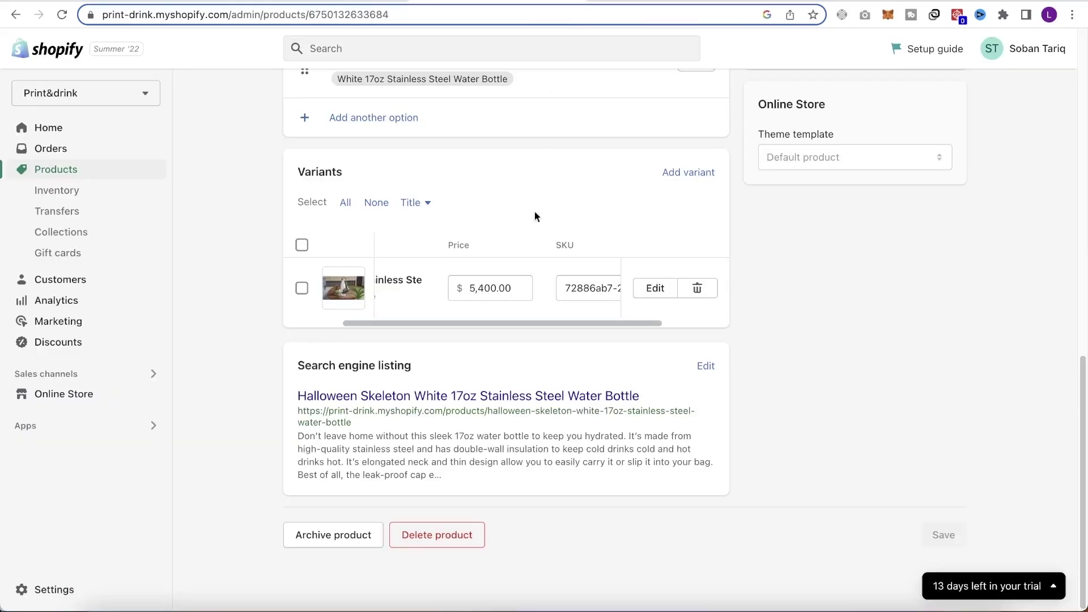
{"action": "left_click_drag", "start_coordinate": [469, 289], "coordinate": [495, 290]}
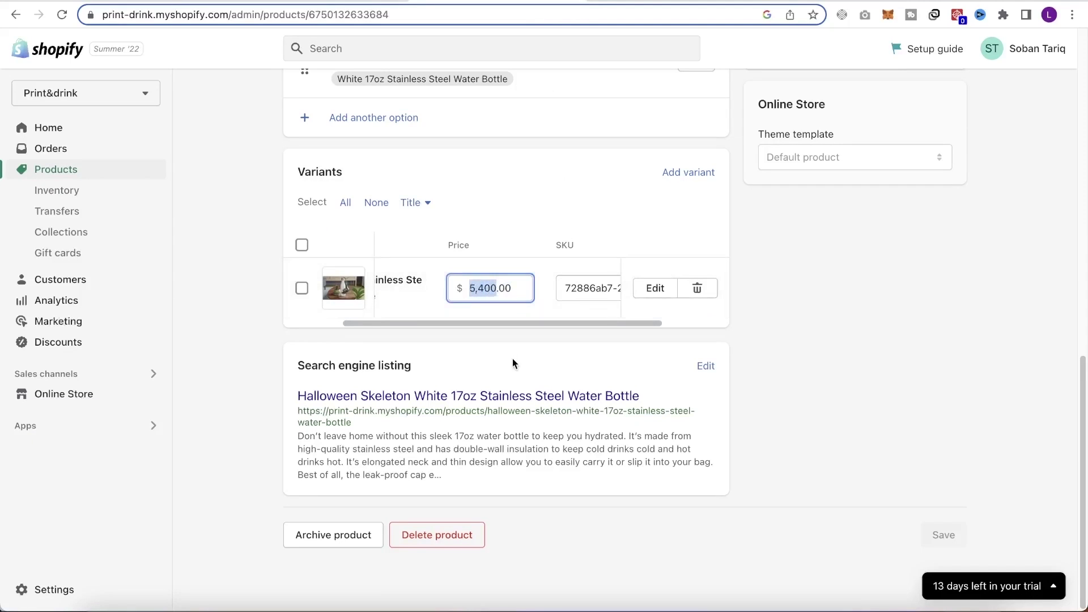
{"action": "type", "text": "59"}
{"action": "left_click", "coordinate": [580, 359]}
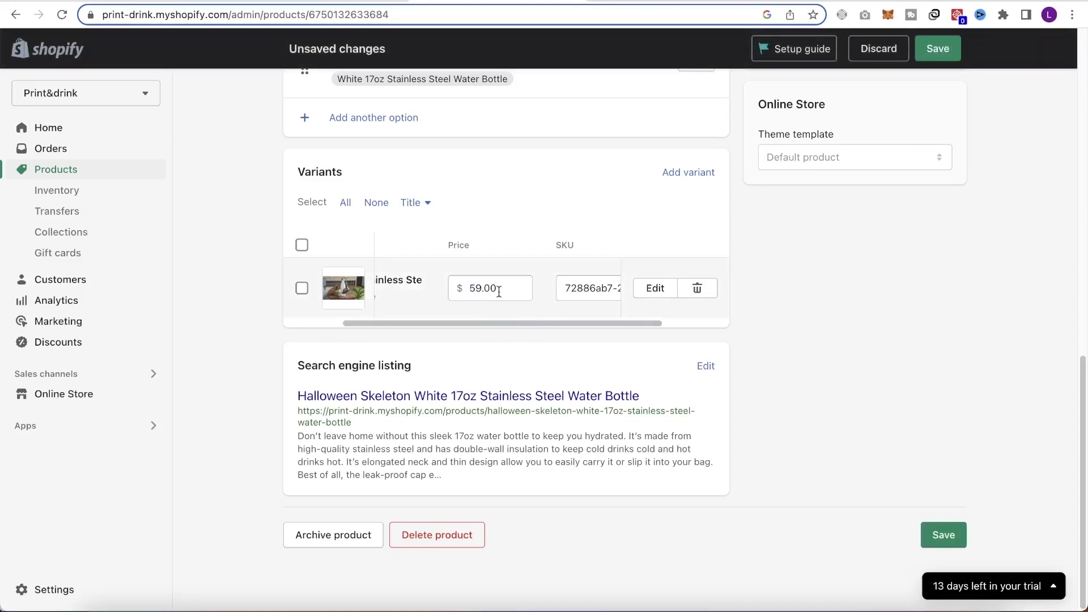
{"action": "left_click_drag", "start_coordinate": [487, 288], "coordinate": [511, 289]}
{"action": "type", "text": "99"}
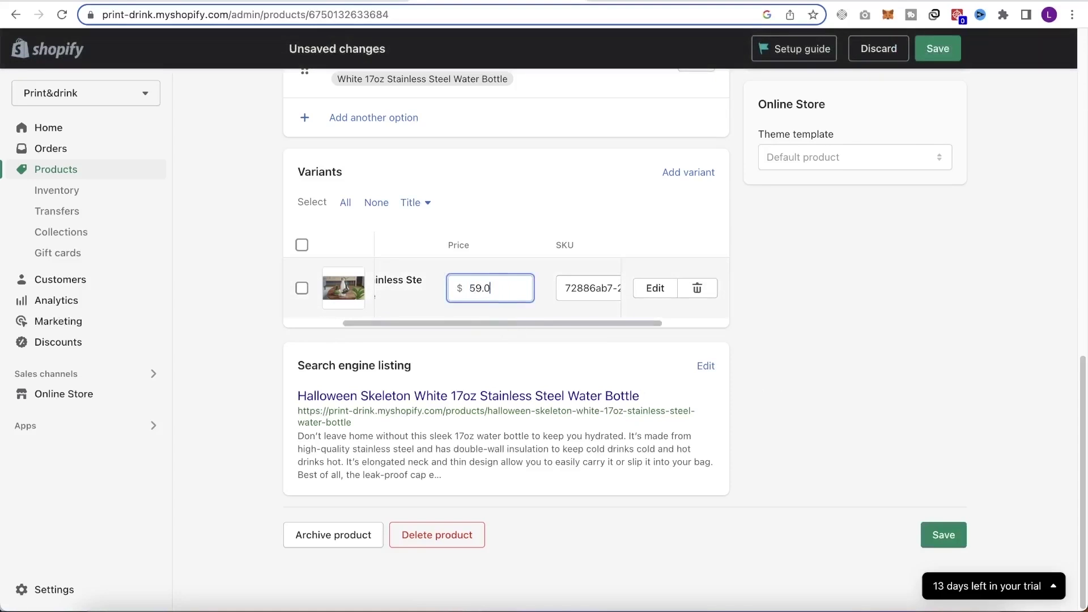
{"action": "left_click", "coordinate": [940, 535]}
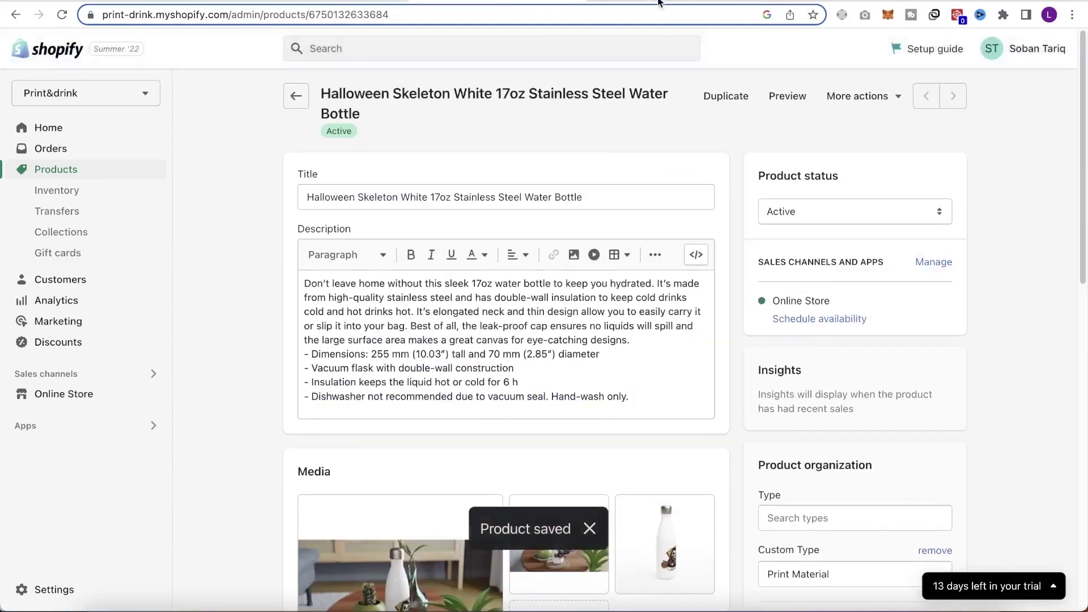
Switch to the Print&drink storefront and reload it to check the bottle's price under Featured products.
{"action": "left_click", "coordinate": [659, 3]}
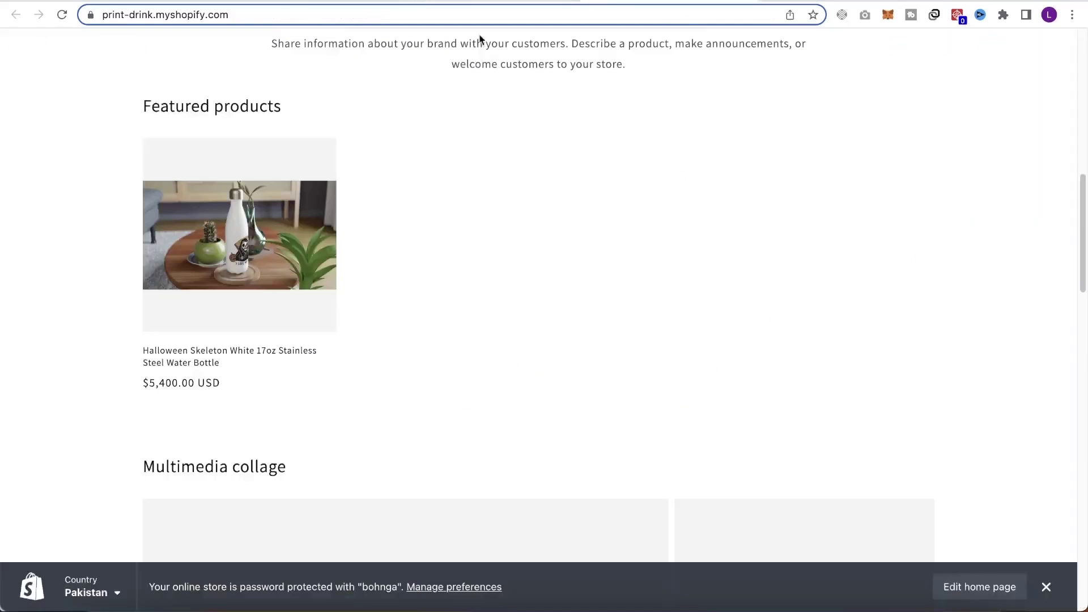
{"action": "left_click", "coordinate": [62, 15]}
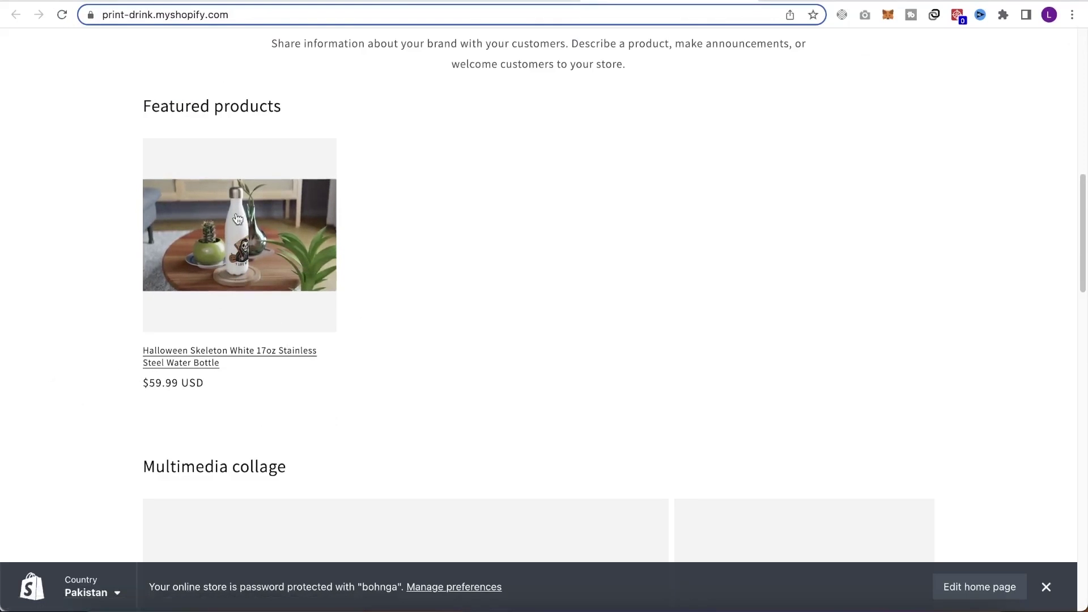
Return to the bottle's Shopify product page and go to its media images.
{"action": "left_click", "coordinate": [535, 4]}
{"action": "scroll", "coordinate": [412, 301], "scroll_direction": "down", "scroll_amount": 8}
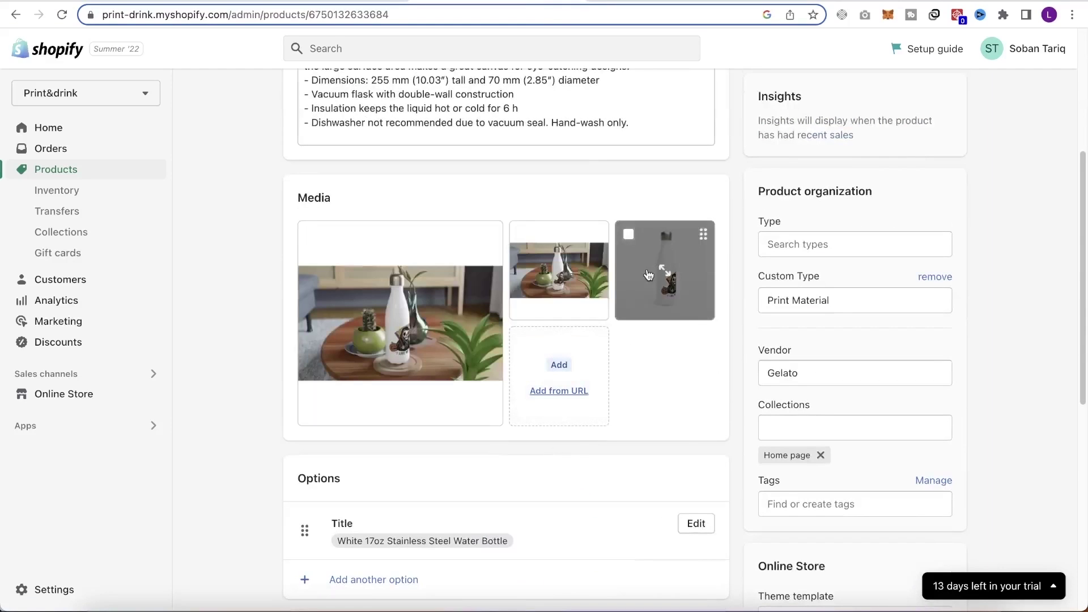
Move the bottle photo with the plain background to the first position in the product's media.
{"action": "left_click_drag", "start_coordinate": [656, 274], "coordinate": [408, 312]}
{"action": "left_click_drag", "start_coordinate": [658, 272], "coordinate": [402, 289]}
{"action": "left_click_drag", "start_coordinate": [680, 272], "coordinate": [473, 292]}
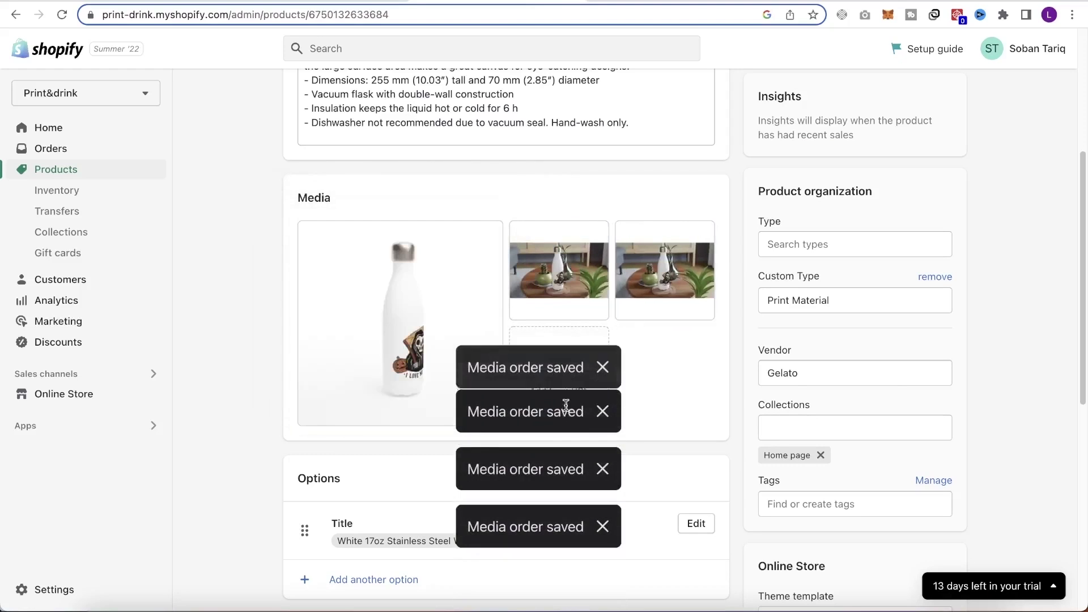
{"action": "scroll", "coordinate": [646, 345], "scroll_direction": "up", "scroll_amount": 5}
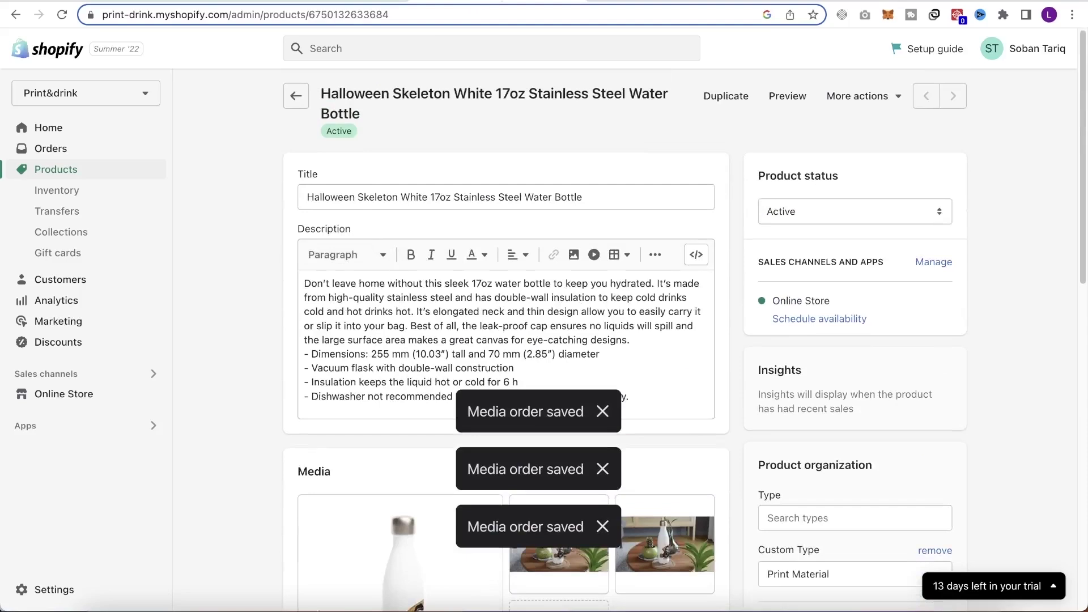
Examine the storefront home page's banner and featured product, and compare it with the bottle's Gelato catalogue page.
{"action": "key", "text": "ctrl+Tab"}
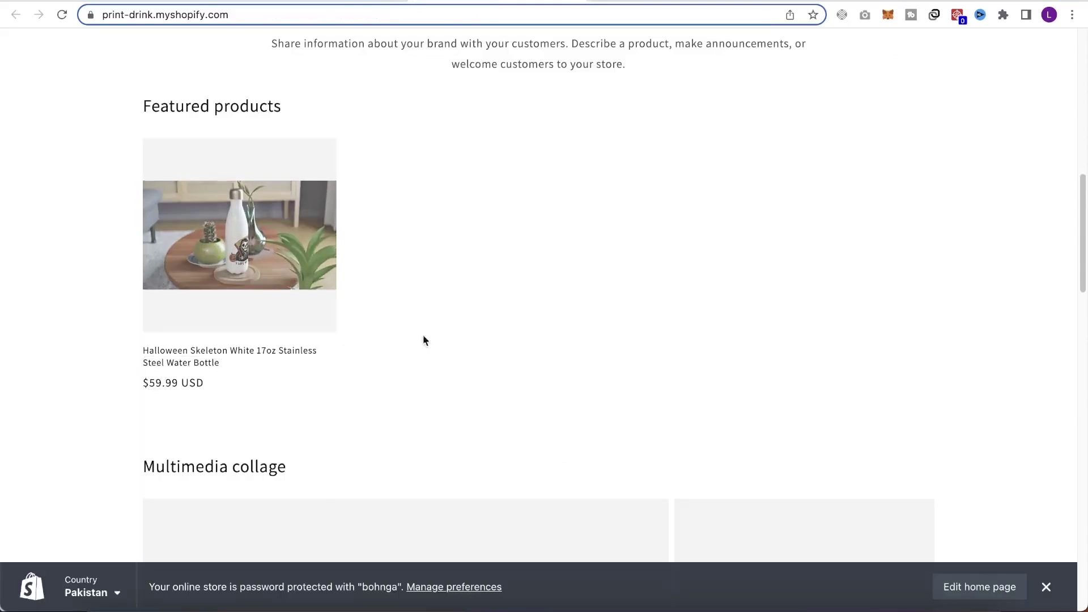
{"action": "scroll", "coordinate": [440, 324], "scroll_direction": "up", "scroll_amount": 5}
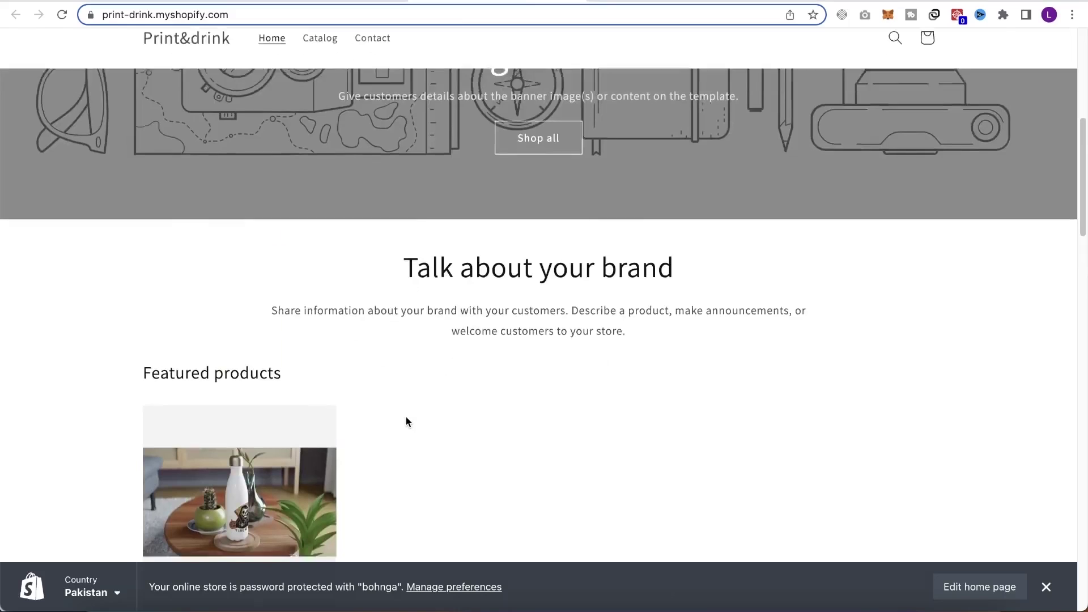
{"action": "scroll", "coordinate": [406, 422], "scroll_direction": "down", "scroll_amount": 2}
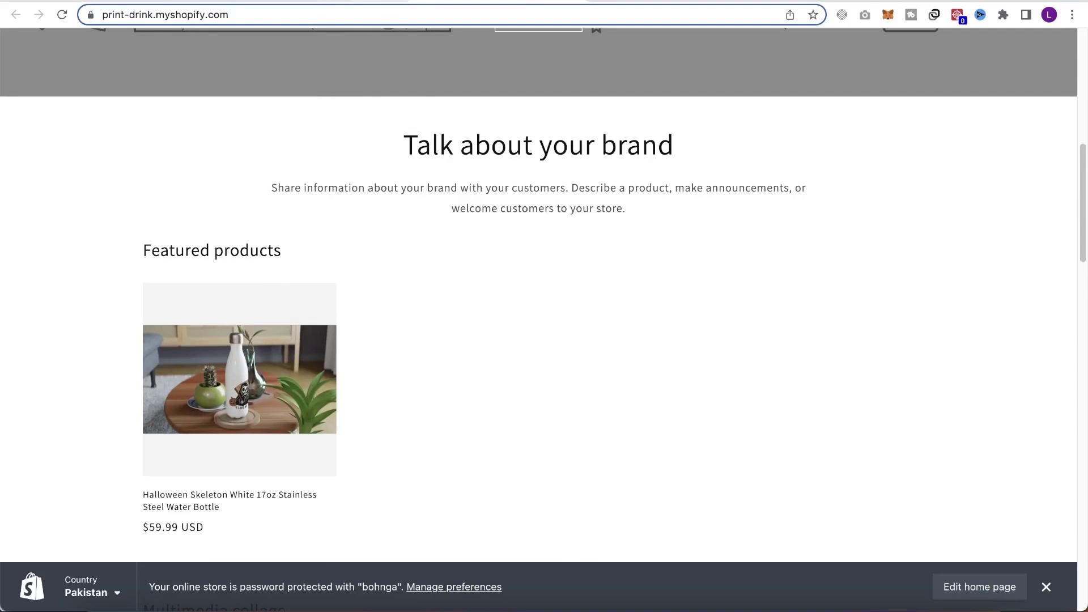
{"action": "key", "text": "ctrl+Tab"}
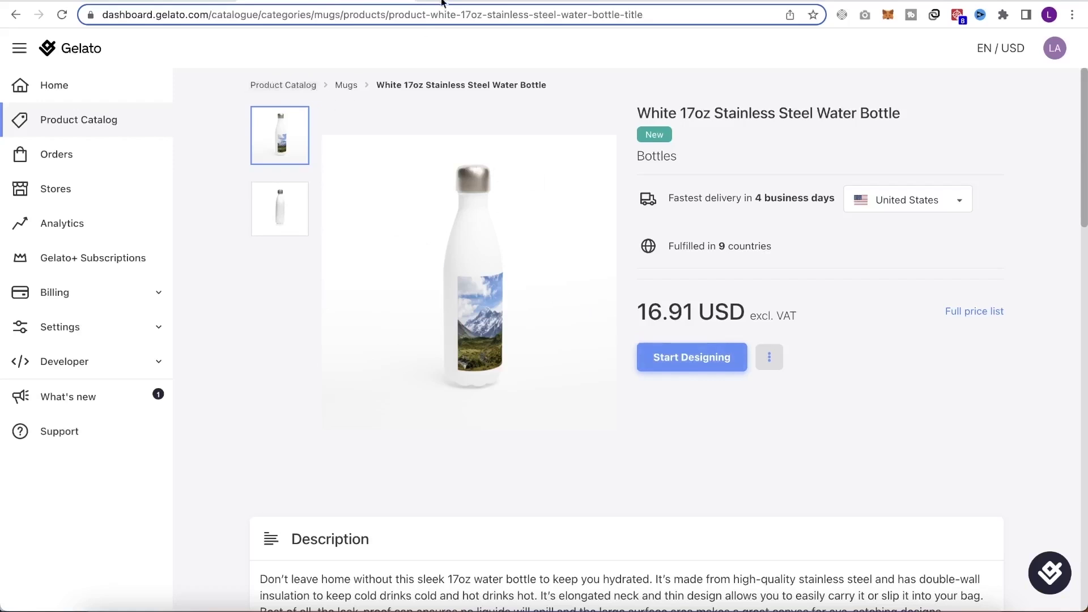
{"action": "left_click", "coordinate": [431, 1]}
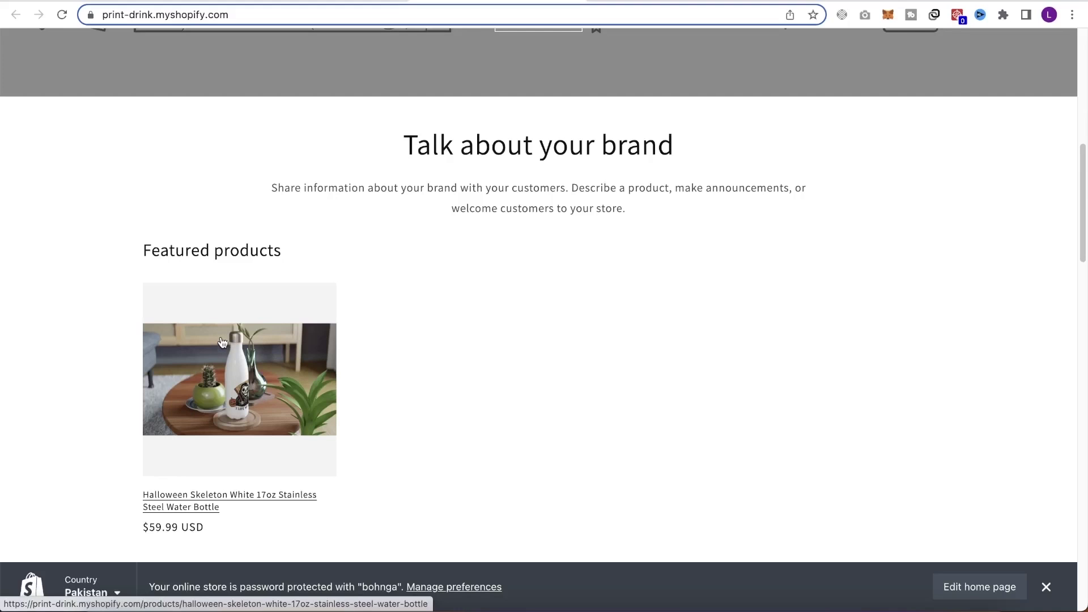
{"action": "scroll", "coordinate": [512, 284], "scroll_direction": "up", "scroll_amount": 15}
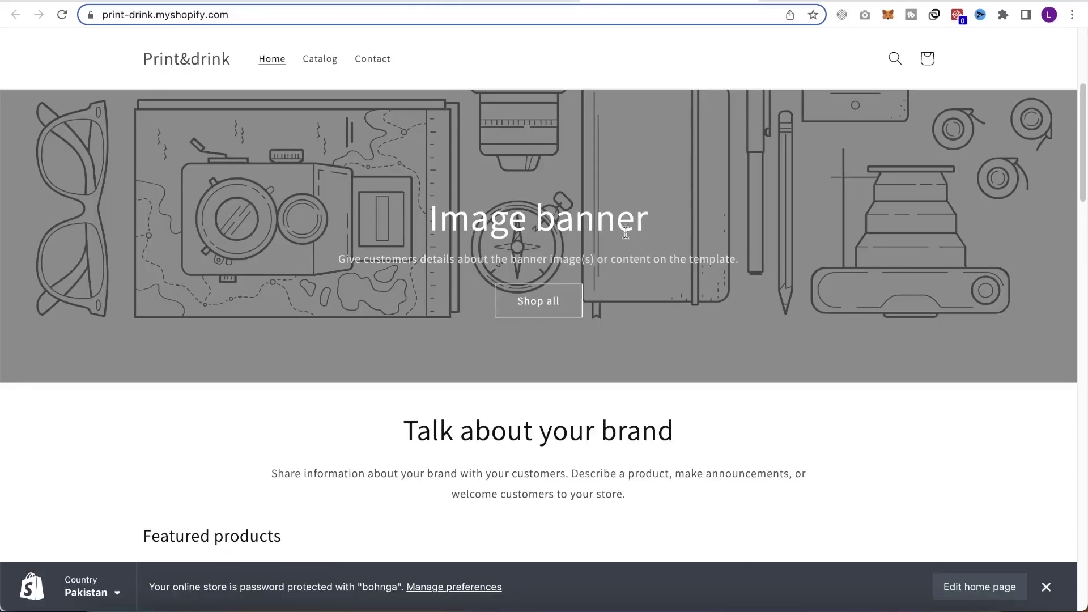
{"action": "scroll", "coordinate": [442, 274], "scroll_direction": "down", "scroll_amount": 8}
{"action": "scroll", "coordinate": [447, 267], "scroll_direction": "up", "scroll_amount": 8}
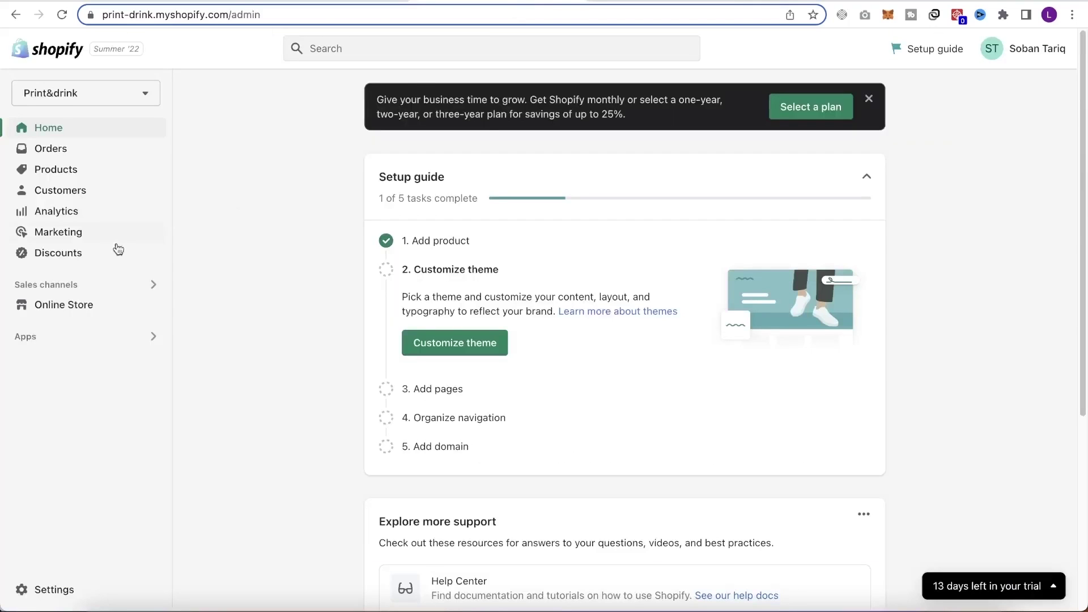
Open the online store's themes in Shopify admin and visit the Theme Store from the theme library.
{"action": "left_click", "coordinate": [67, 307]}
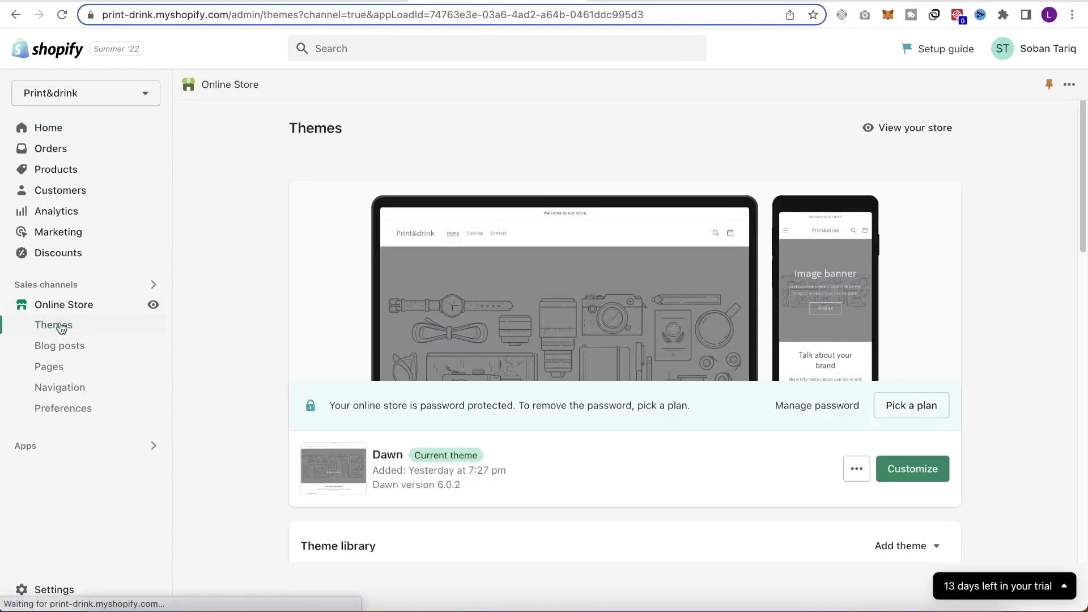
{"action": "scroll", "coordinate": [590, 364], "scroll_direction": "down", "scroll_amount": 2}
{"action": "scroll", "coordinate": [725, 391], "scroll_direction": "down", "scroll_amount": 10}
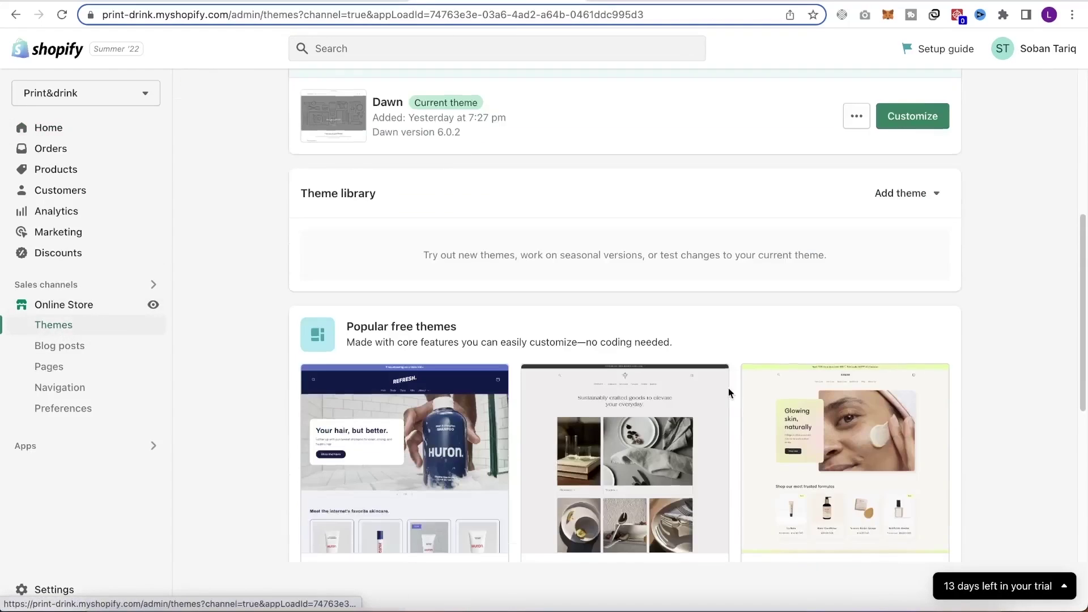
{"action": "scroll", "coordinate": [728, 415], "scroll_direction": "up", "scroll_amount": 12}
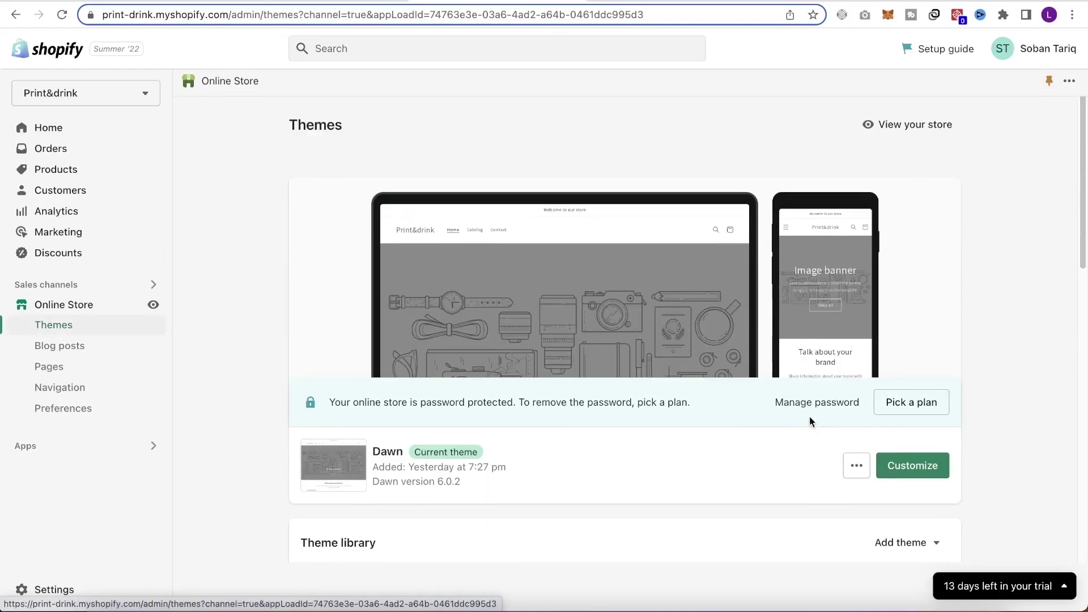
{"action": "scroll", "coordinate": [926, 420], "scroll_direction": "down", "scroll_amount": 5}
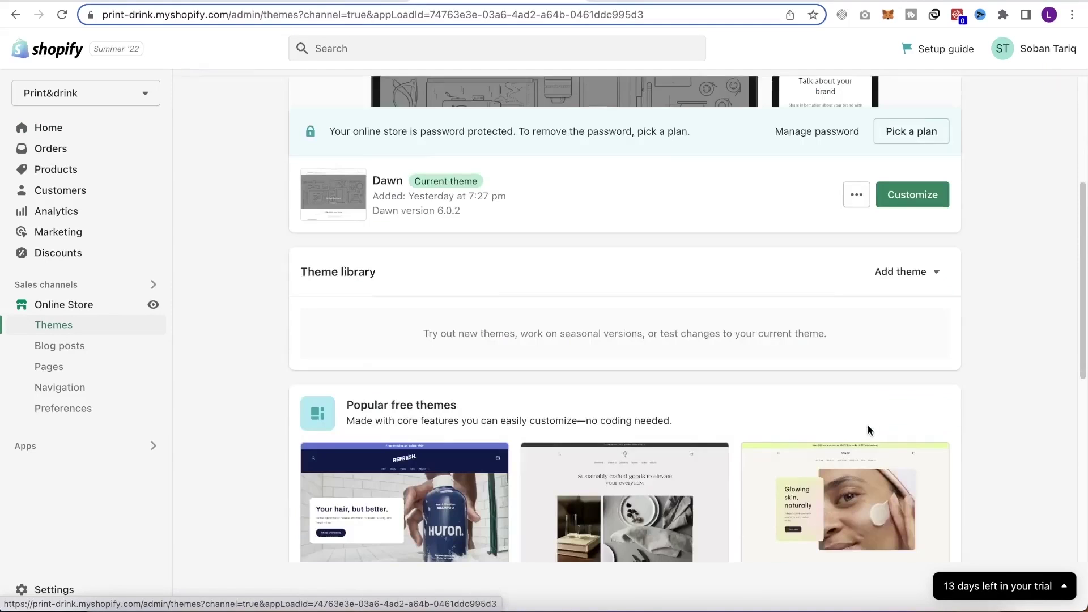
{"action": "left_click", "coordinate": [925, 275]}
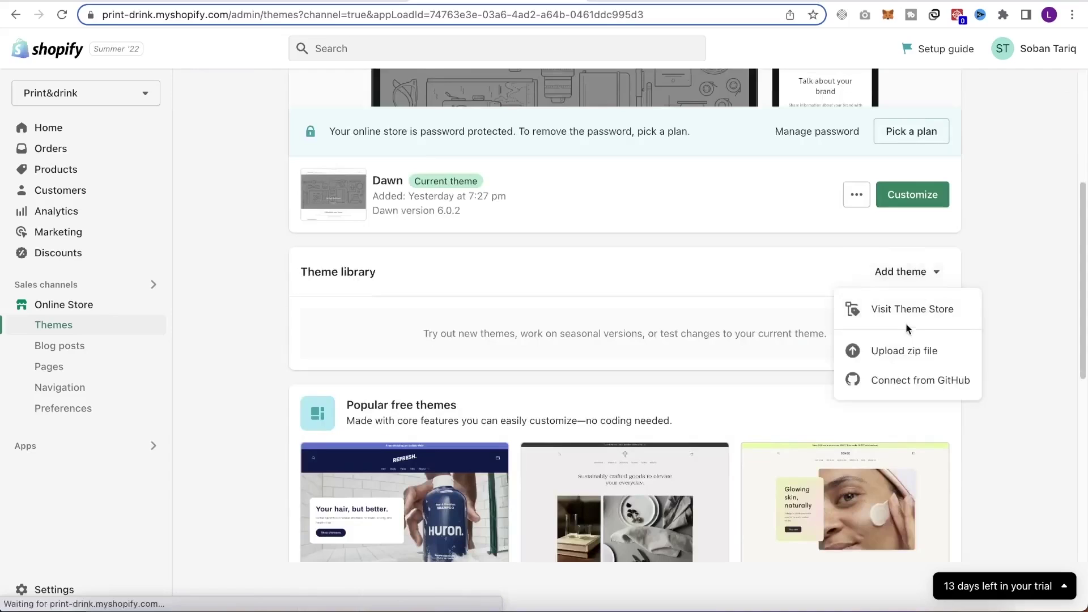
{"action": "left_click", "coordinate": [927, 311]}
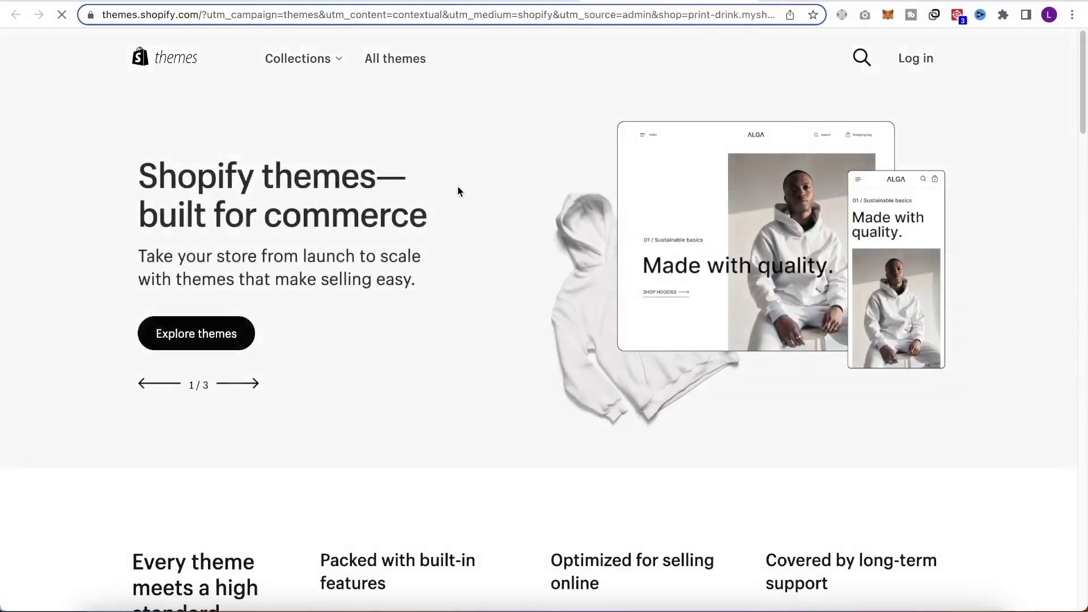
Look through the themes on the Theme Store home page and go on to the list of all themes.
{"action": "scroll", "coordinate": [452, 211], "scroll_direction": "down", "scroll_amount": 15}
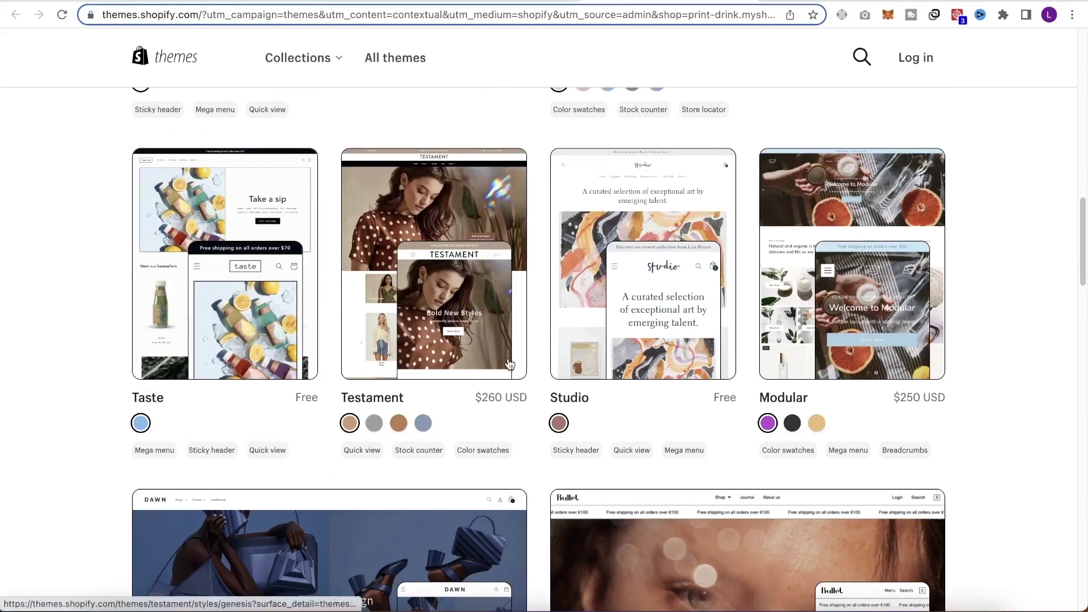
{"action": "scroll", "coordinate": [570, 352], "scroll_direction": "down", "scroll_amount": 5}
{"action": "scroll", "coordinate": [570, 351], "scroll_direction": "down", "scroll_amount": 4}
{"action": "scroll", "coordinate": [317, 358], "scroll_direction": "down", "scroll_amount": 8}
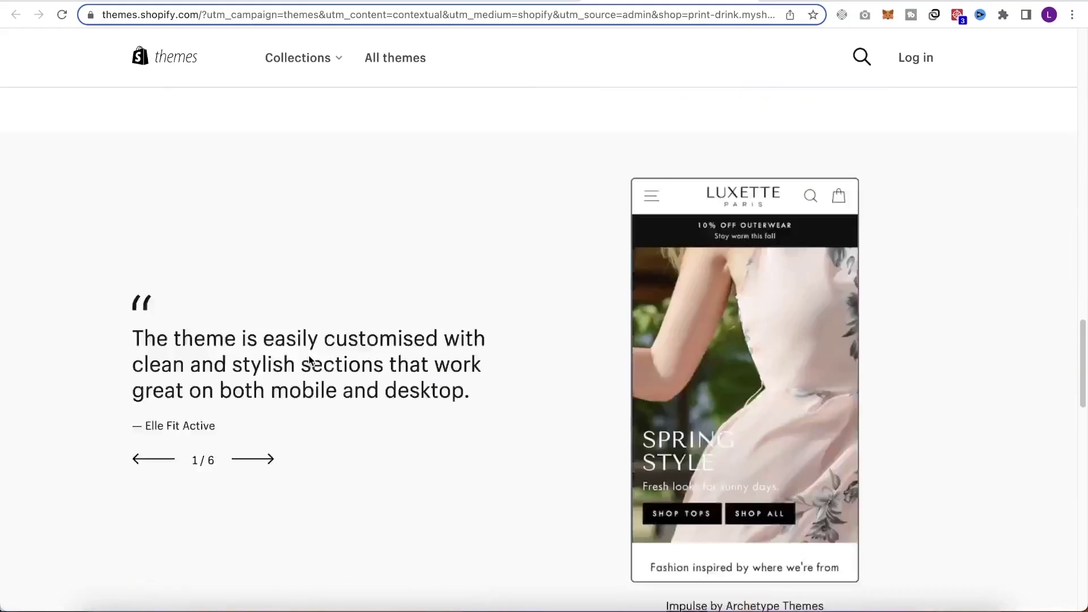
{"action": "scroll", "coordinate": [327, 362], "scroll_direction": "down", "scroll_amount": 8}
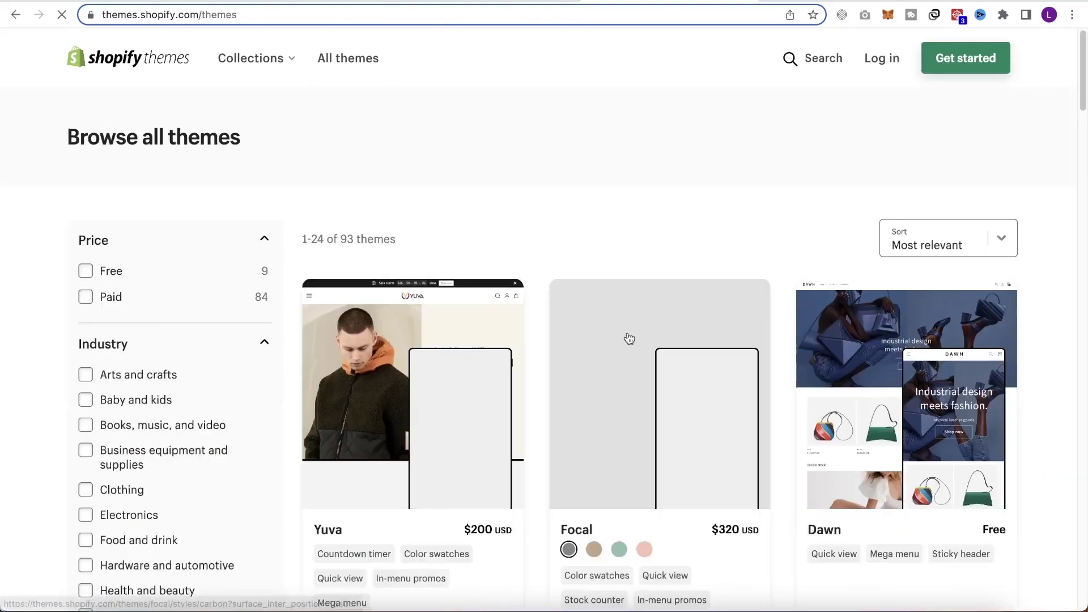
Filter the list of all themes by the Free price and look through the matching themes.
{"action": "left_click", "coordinate": [85, 271]}
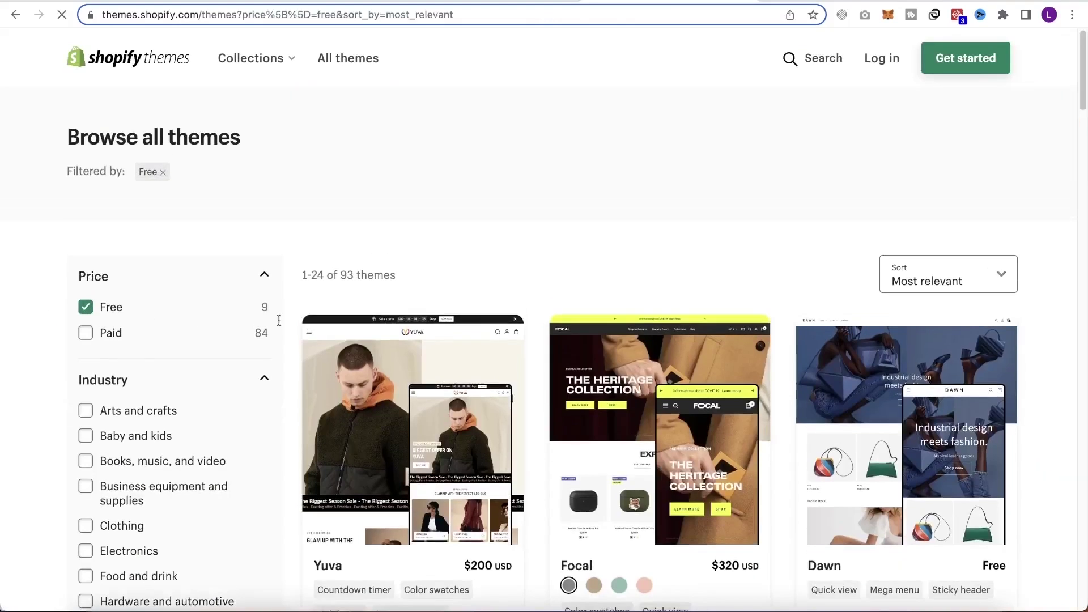
{"action": "scroll", "coordinate": [717, 351], "scroll_direction": "down", "scroll_amount": 2}
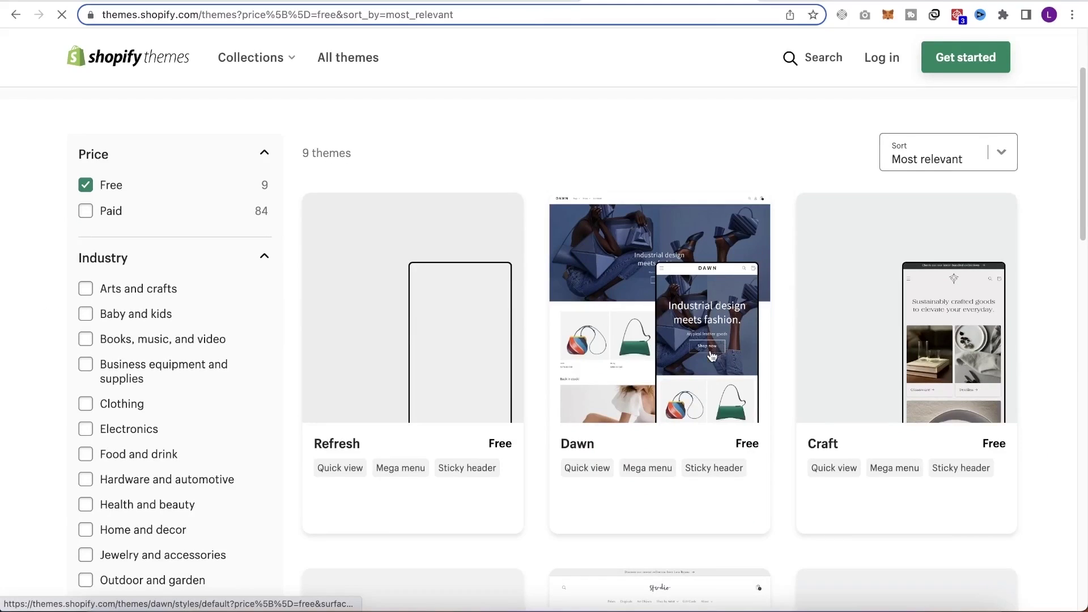
{"action": "scroll", "coordinate": [717, 364], "scroll_direction": "down", "scroll_amount": 5}
{"action": "scroll", "coordinate": [737, 374], "scroll_direction": "down", "scroll_amount": 8}
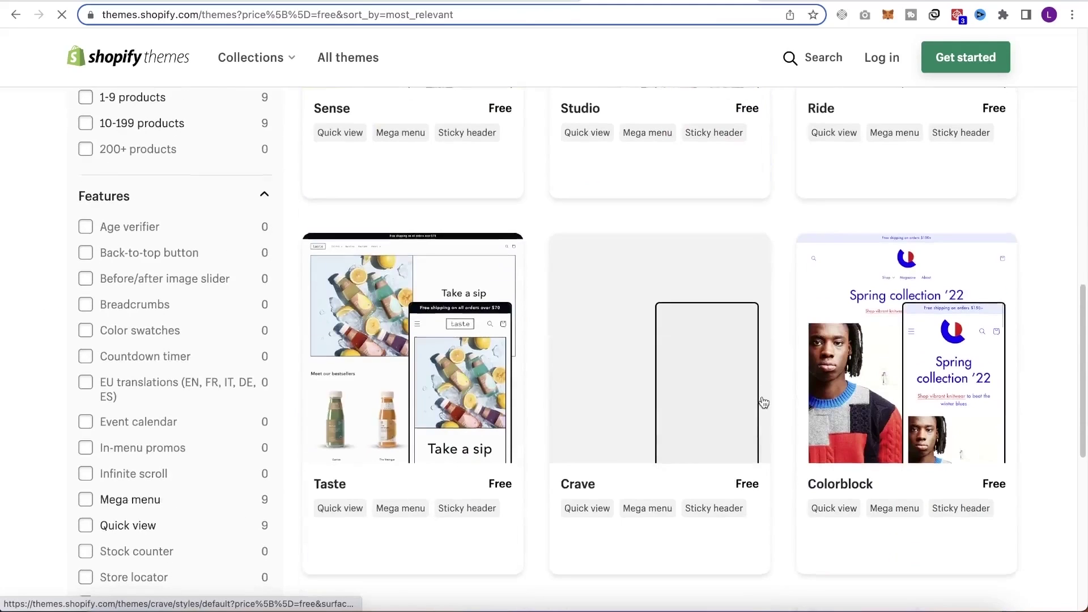
{"action": "scroll", "coordinate": [759, 403], "scroll_direction": "down", "scroll_amount": 3}
{"action": "scroll", "coordinate": [805, 403], "scroll_direction": "up", "scroll_amount": 8}
{"action": "scroll", "coordinate": [799, 396], "scroll_direction": "up", "scroll_amount": 5}
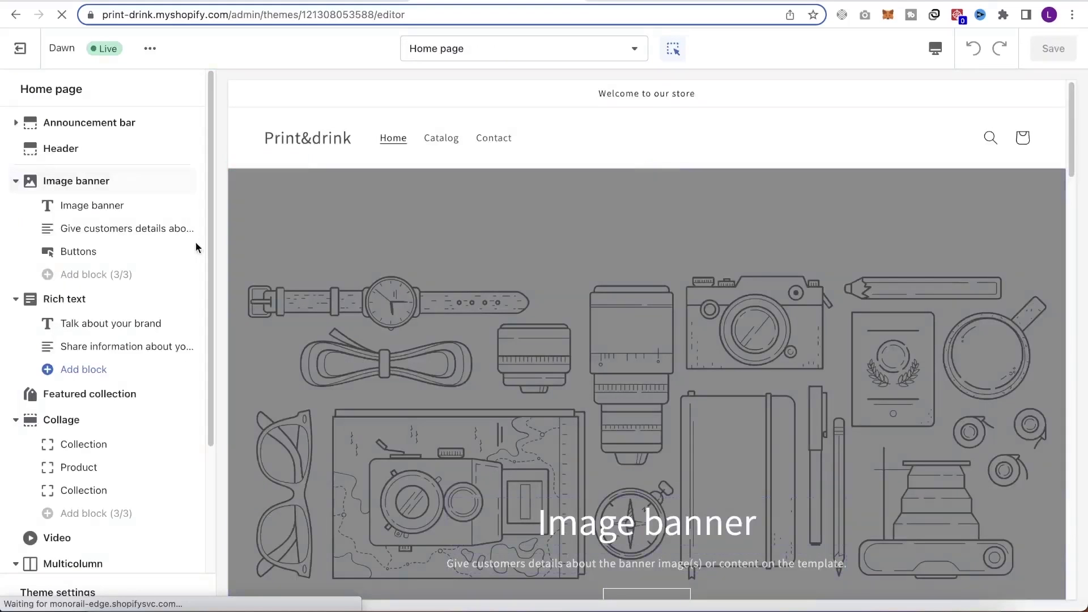
Set the Image banner section's second image to the free stock photo of black clothes on wooden hangers.
{"action": "scroll", "coordinate": [443, 293], "scroll_direction": "down", "scroll_amount": 1}
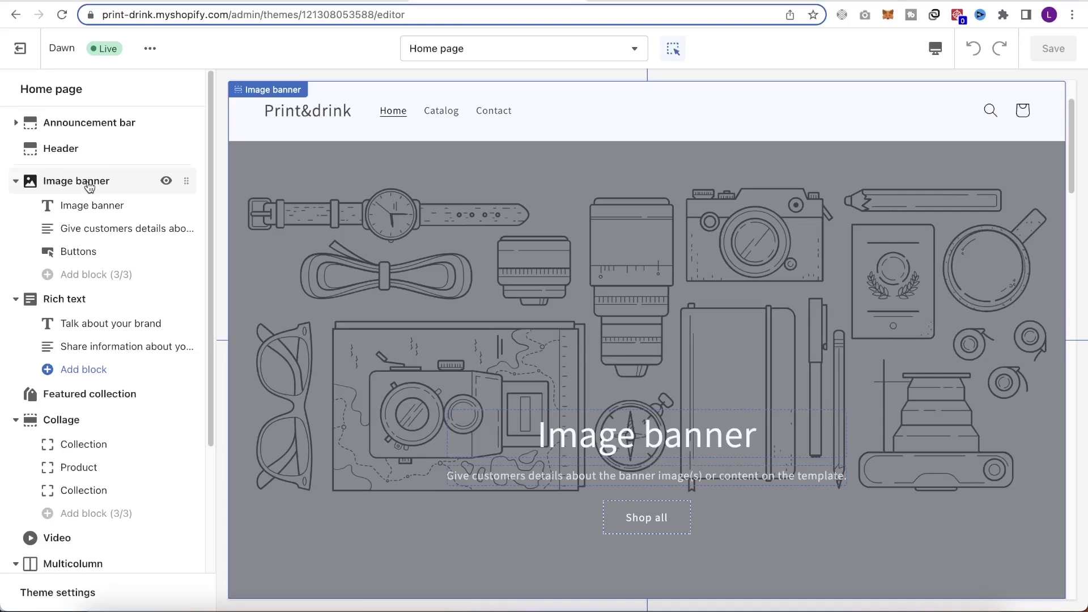
{"action": "left_click", "coordinate": [89, 187]}
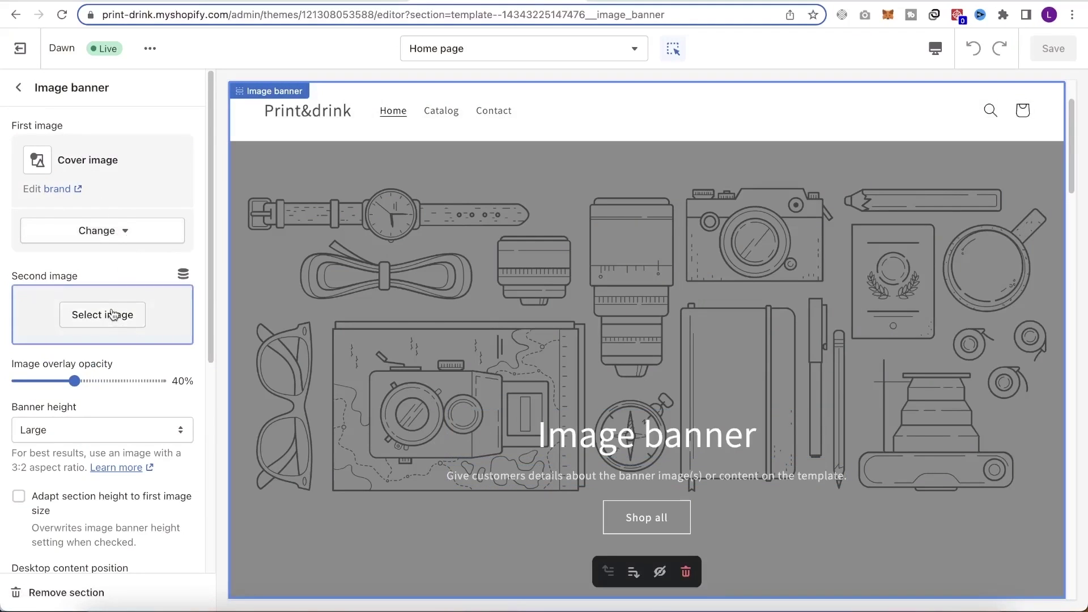
{"action": "left_click", "coordinate": [18, 88]}
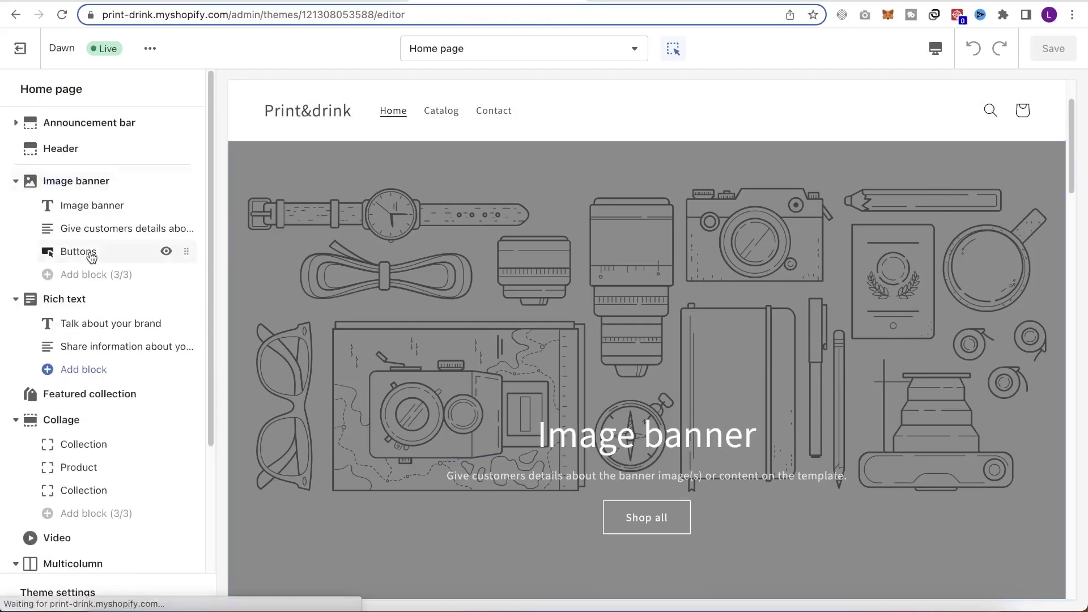
{"action": "left_click", "coordinate": [94, 187]}
{"action": "left_click", "coordinate": [113, 317]}
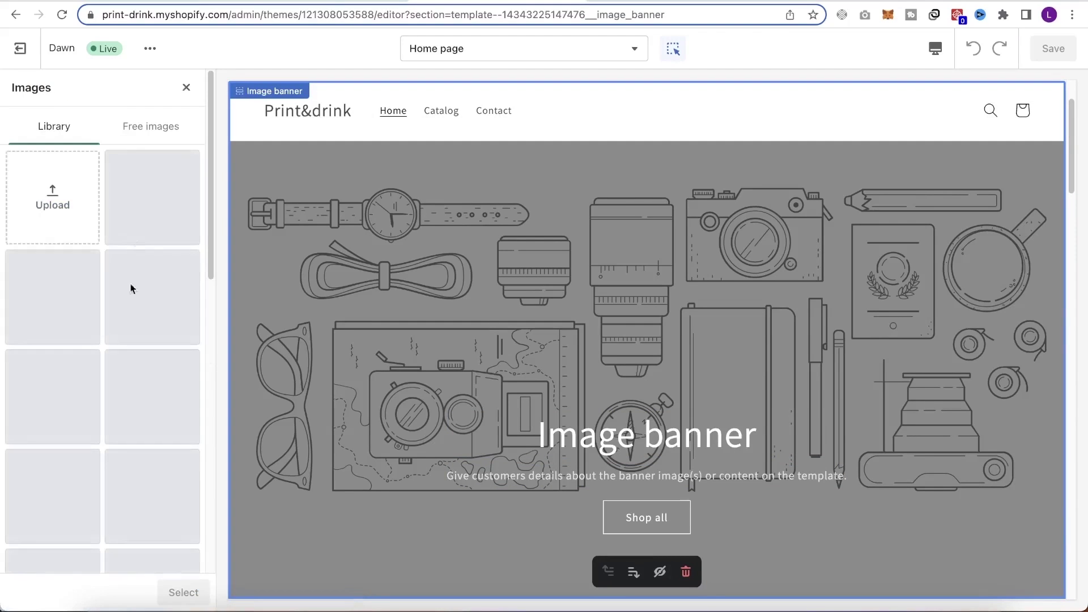
{"action": "left_click", "coordinate": [151, 126]}
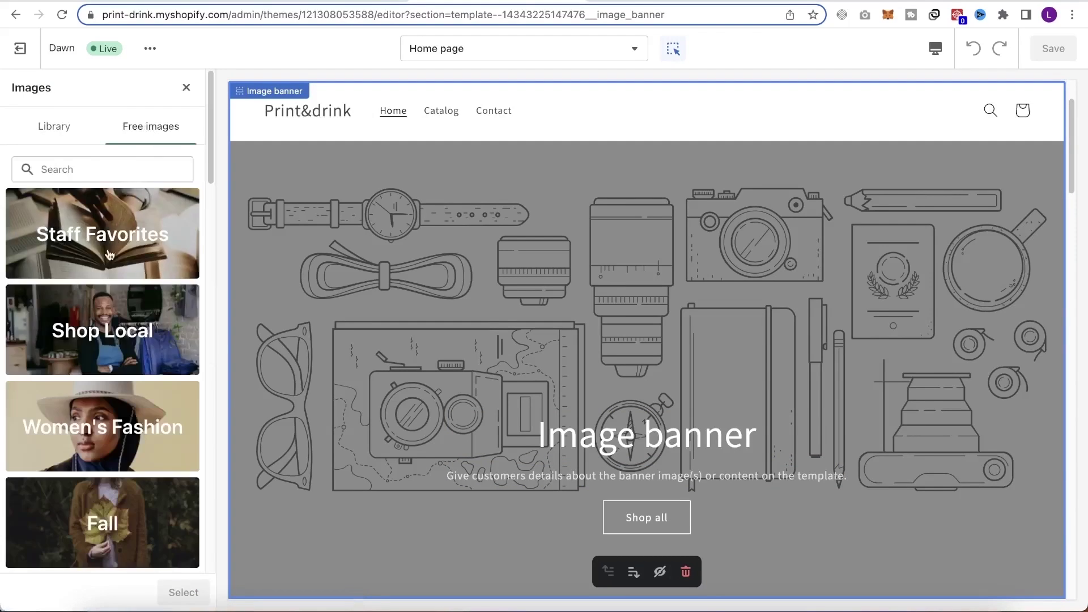
{"action": "left_click", "coordinate": [152, 436]}
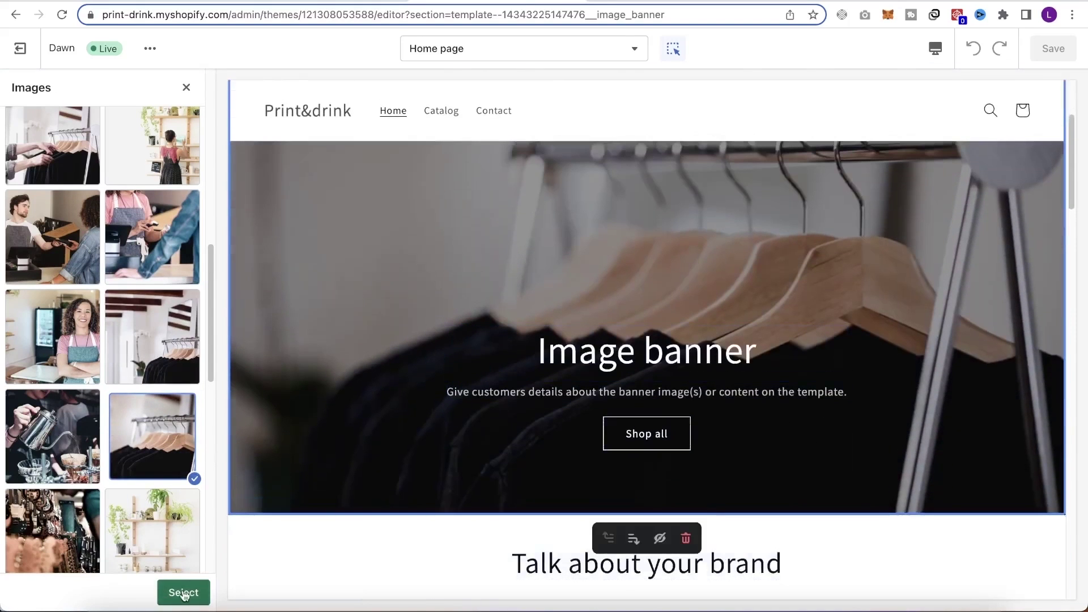
{"action": "left_click", "coordinate": [184, 593]}
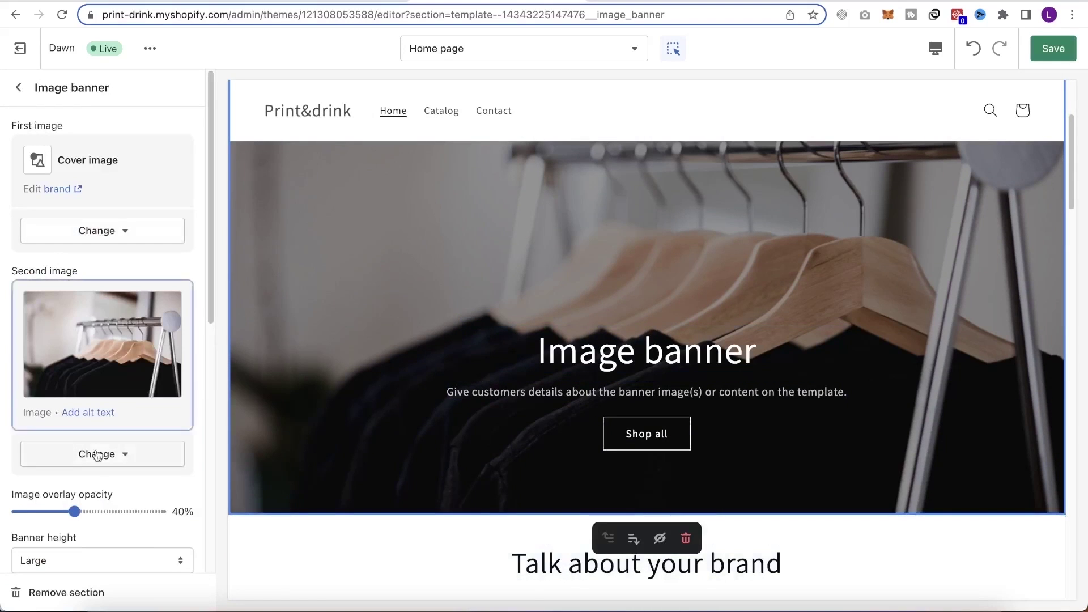
Try image overlay opacities of 20% and 80% on the banner, and set it to 50%.
{"action": "left_click_drag", "start_coordinate": [74, 512], "coordinate": [47, 513]}
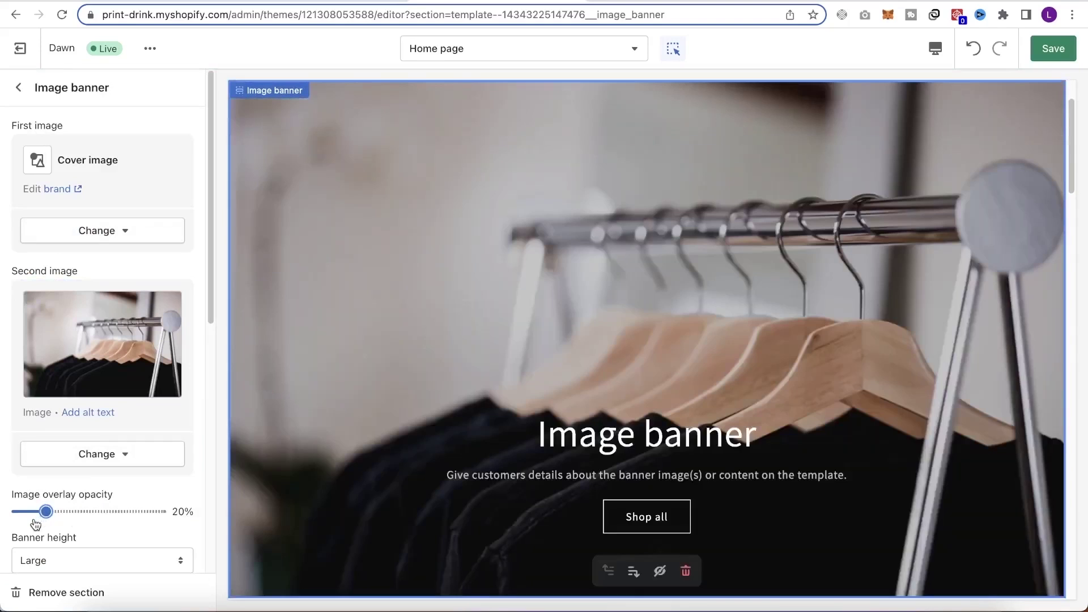
{"action": "scroll", "coordinate": [104, 510], "scroll_direction": "down", "scroll_amount": 2}
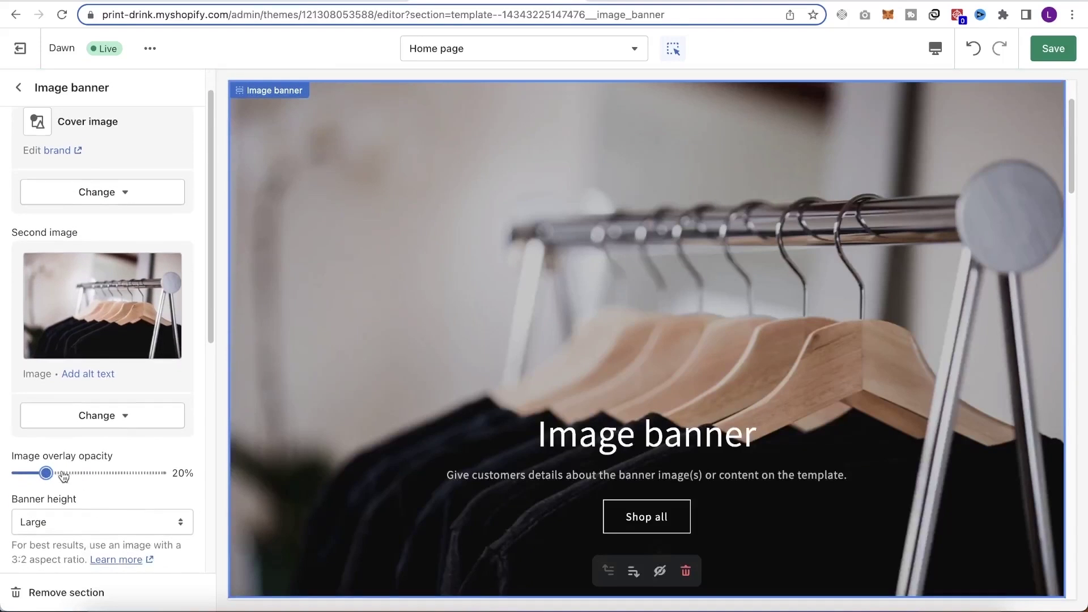
{"action": "left_click_drag", "start_coordinate": [46, 472], "coordinate": [132, 472]}
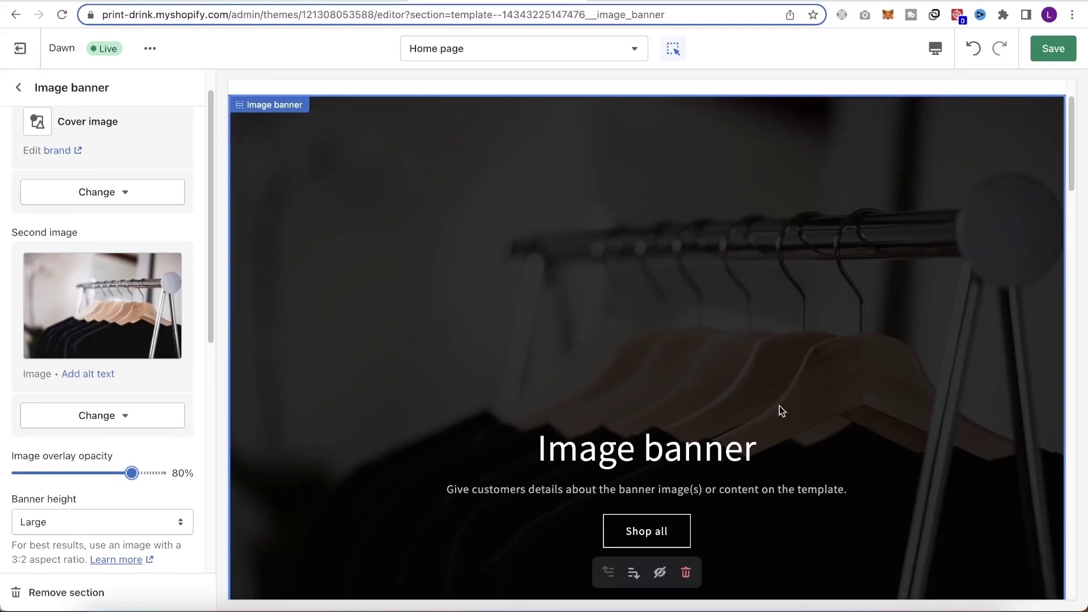
{"action": "scroll", "coordinate": [805, 410], "scroll_direction": "down", "scroll_amount": 5}
{"action": "left_click_drag", "start_coordinate": [133, 474], "coordinate": [89, 473]}
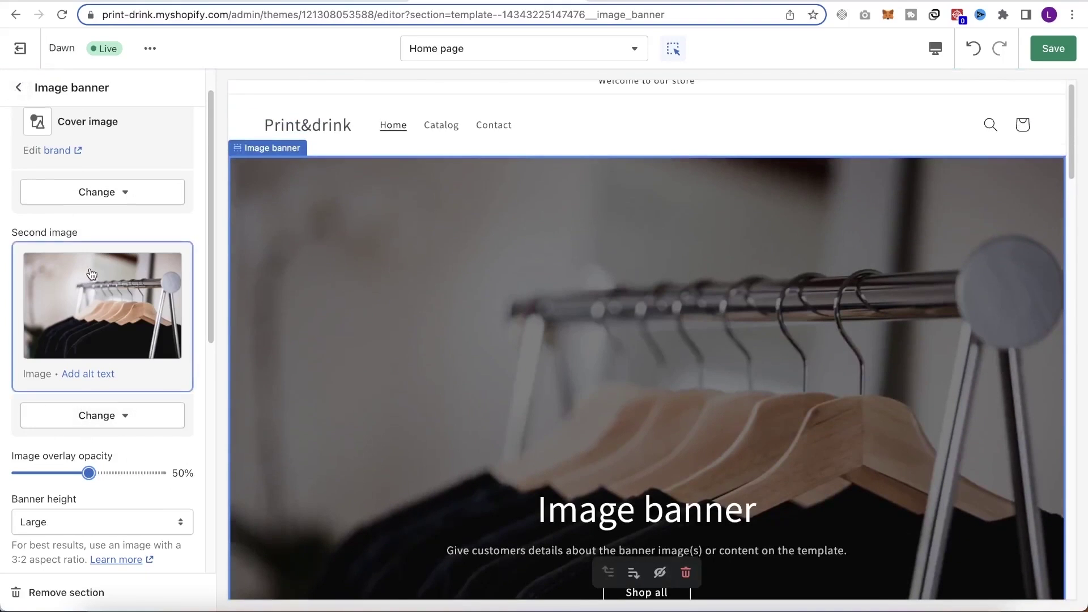
Review the Image banner's height, content position and alignment settings and its content in the page preview.
{"action": "scroll", "coordinate": [91, 274], "scroll_direction": "down", "scroll_amount": 5}
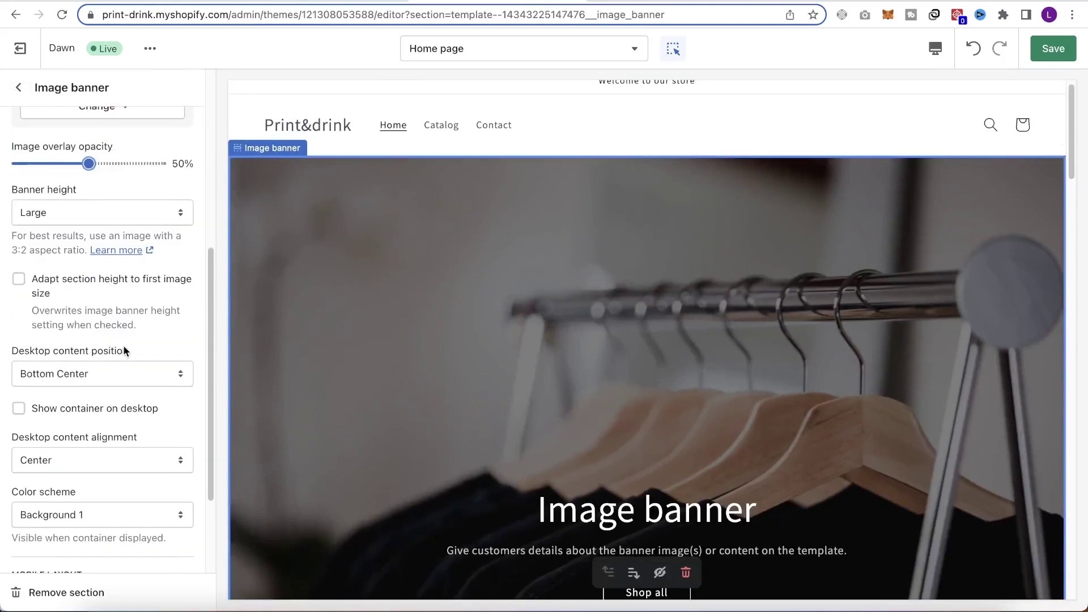
{"action": "scroll", "coordinate": [116, 377], "scroll_direction": "down", "scroll_amount": 1}
{"action": "scroll", "coordinate": [641, 522], "scroll_direction": "down", "scroll_amount": 5}
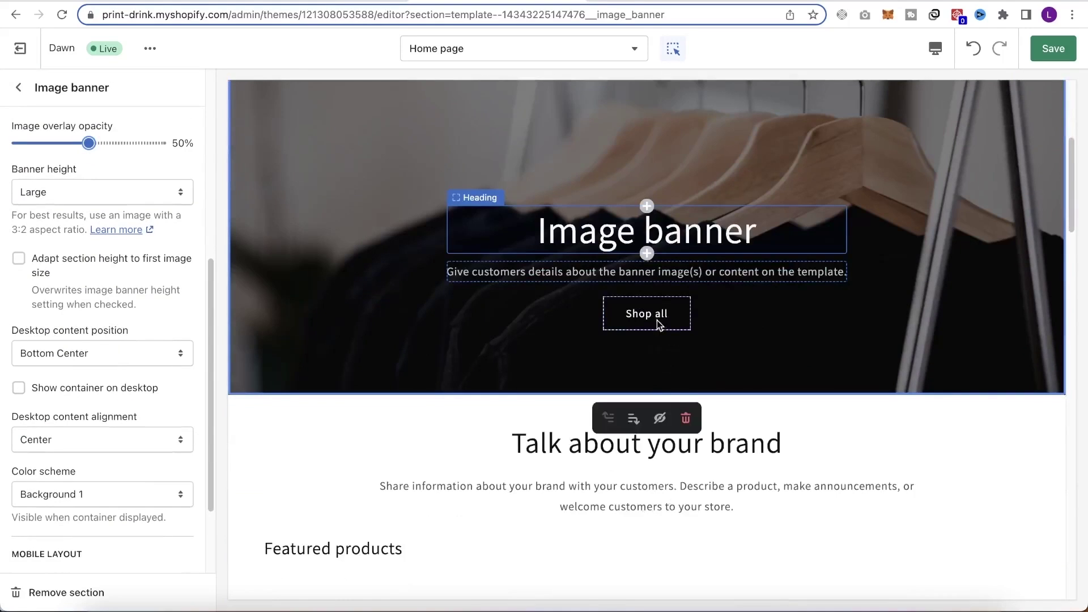
Set the Image banner's heading text to "Print & Drink".
{"action": "left_click", "coordinate": [18, 87]}
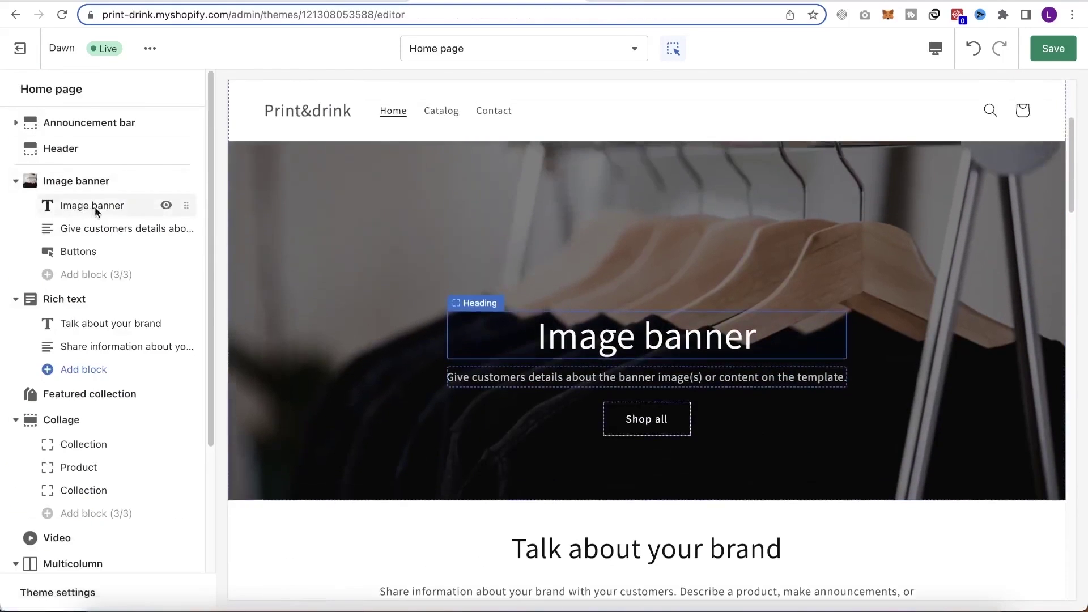
{"action": "left_click", "coordinate": [90, 206]}
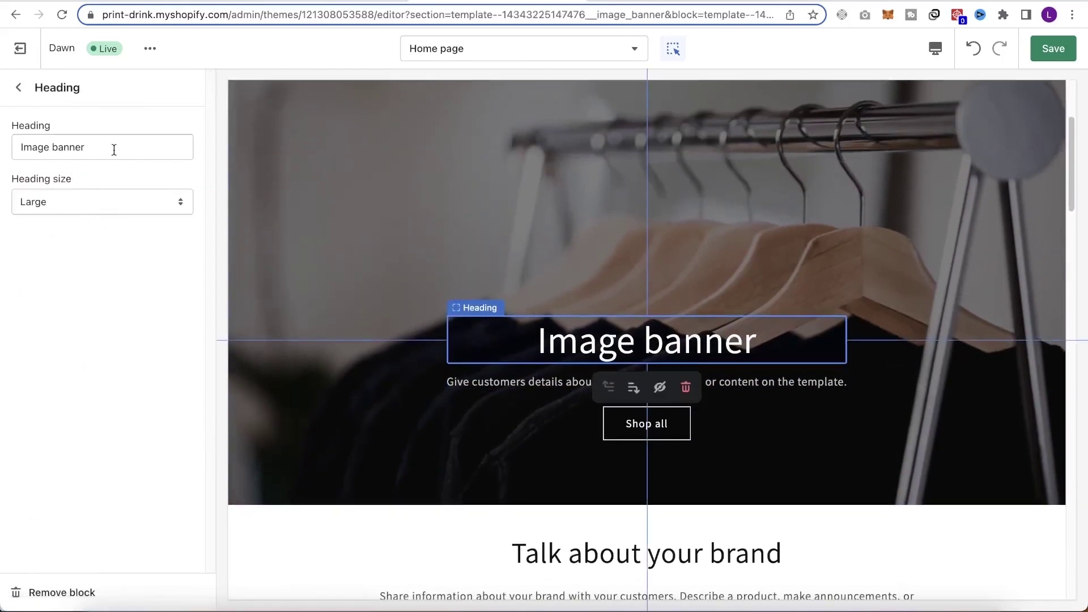
{"action": "left_click_drag", "start_coordinate": [110, 149], "coordinate": [3, 150]}
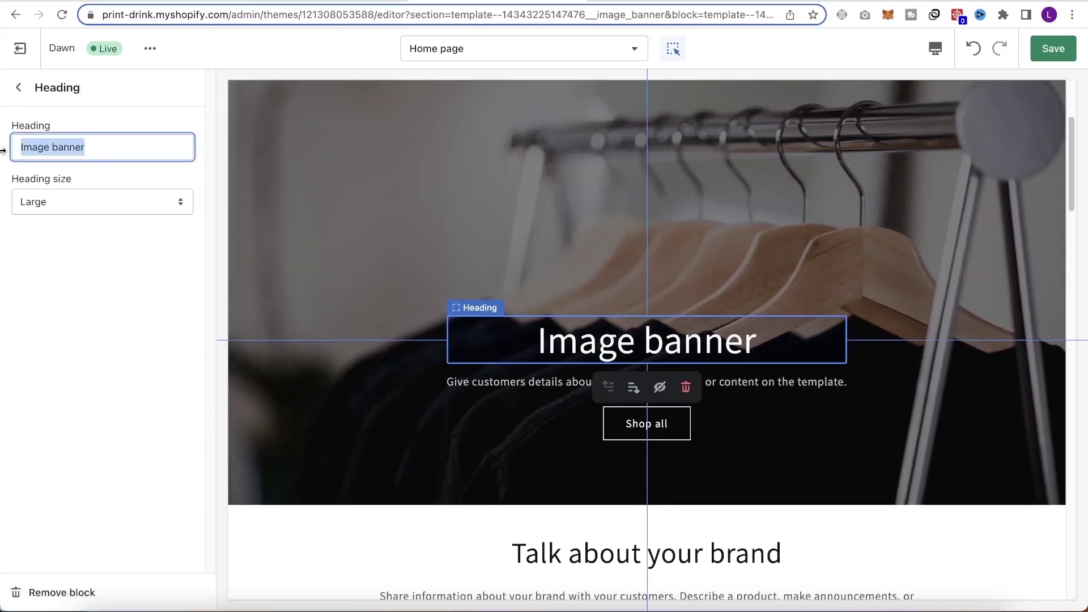
{"action": "type", "text": "Print & Drink"}
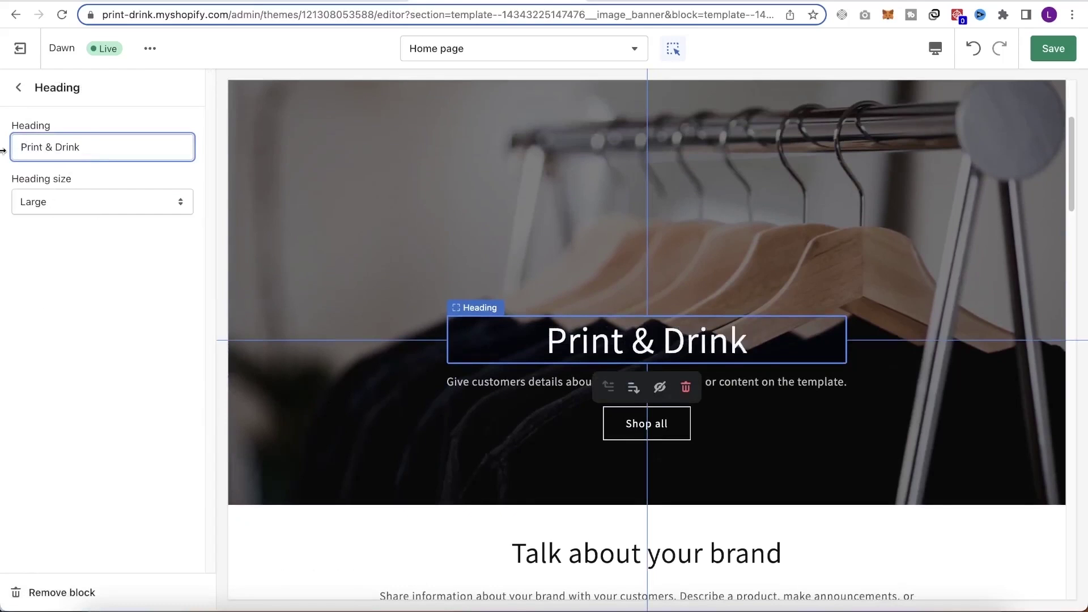
{"action": "left_click", "coordinate": [19, 87]}
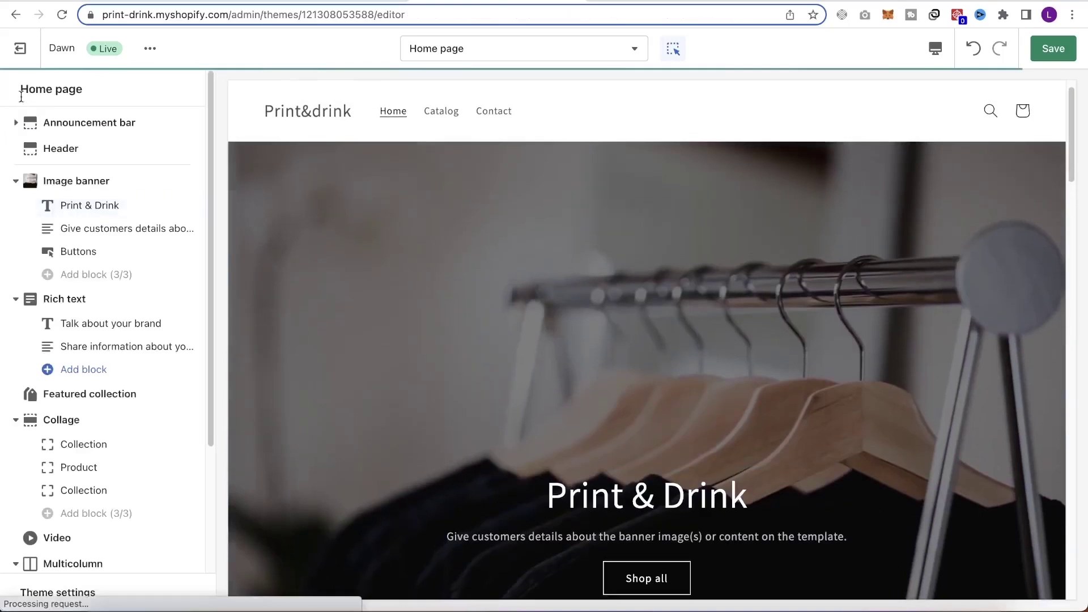
Replace the Image banner's second image with the free stock photo of a coconut with a straw on a sandy beach.
{"action": "left_click", "coordinate": [91, 180]}
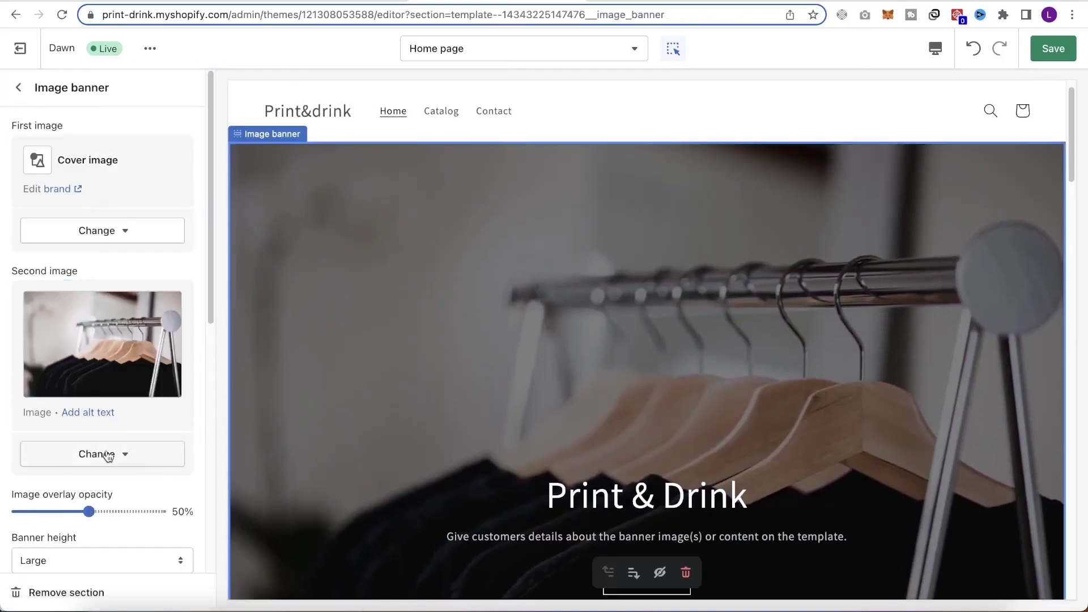
{"action": "scroll", "coordinate": [120, 444], "scroll_direction": "down", "scroll_amount": 5}
{"action": "scroll", "coordinate": [112, 249], "scroll_direction": "up", "scroll_amount": 3}
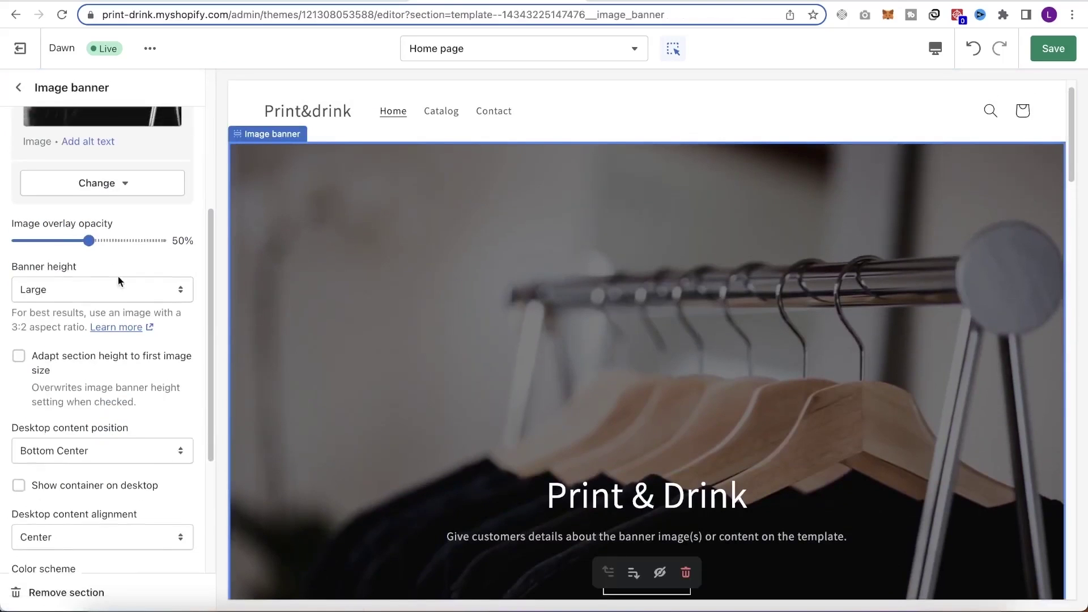
{"action": "left_click", "coordinate": [124, 316]}
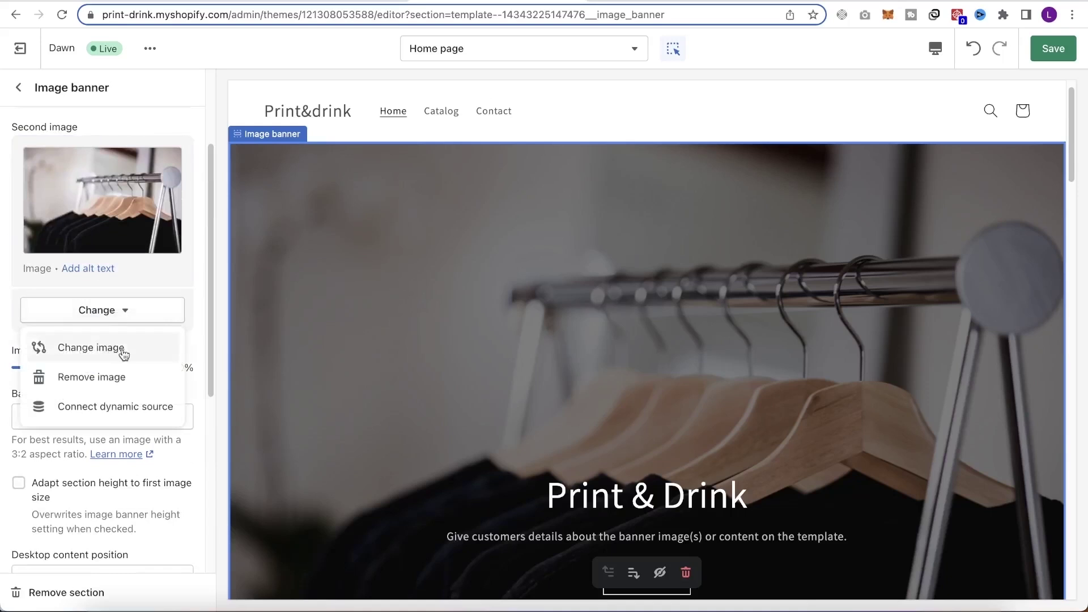
{"action": "left_click", "coordinate": [121, 350]}
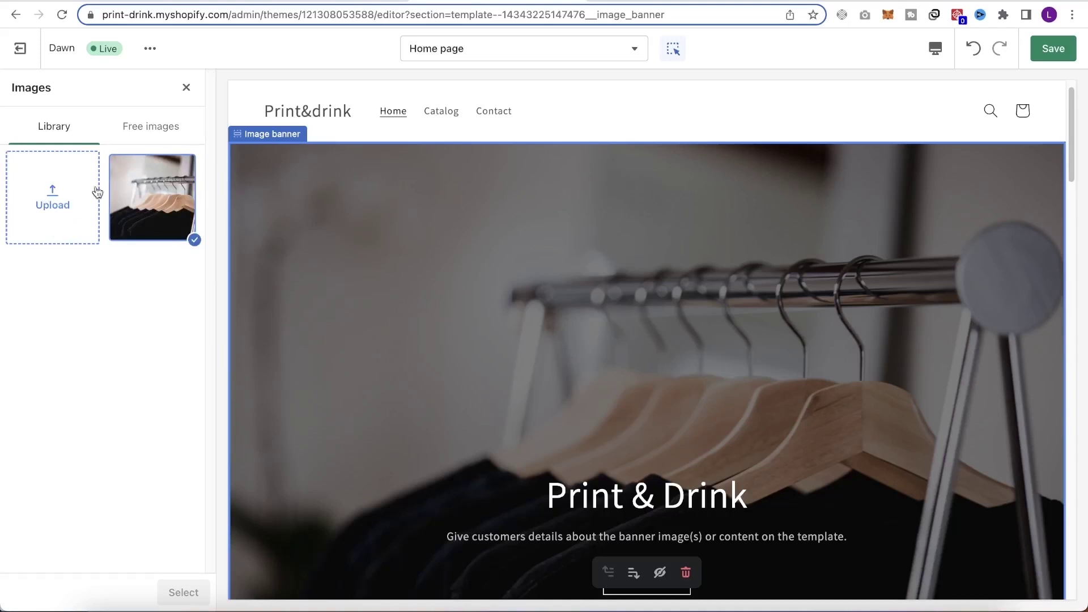
{"action": "left_click", "coordinate": [145, 126]}
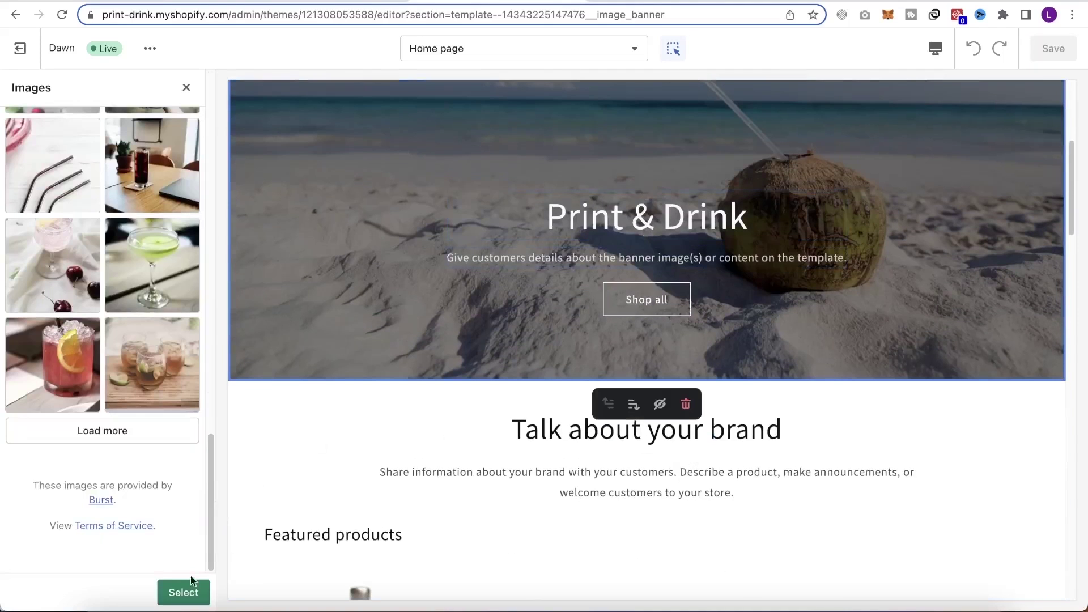
{"action": "left_click", "coordinate": [187, 589]}
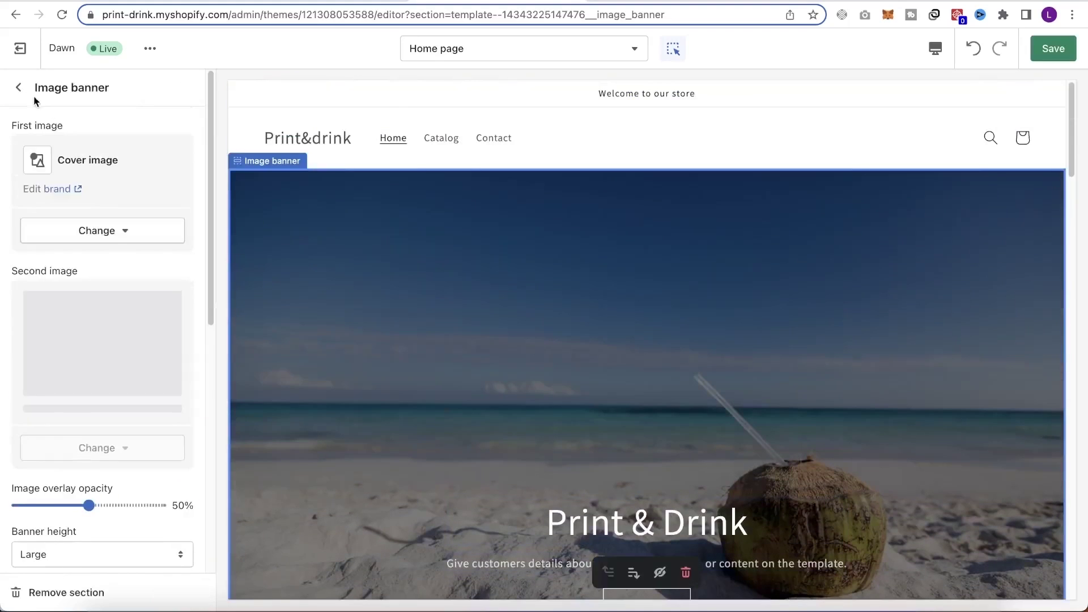
{"action": "left_click", "coordinate": [17, 87]}
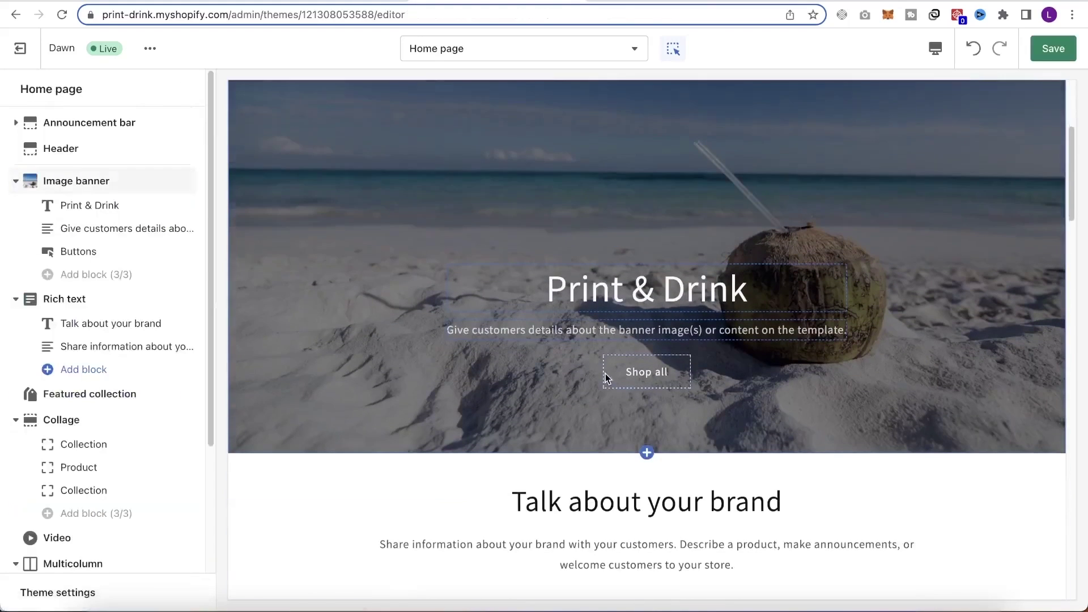
{"action": "left_click", "coordinate": [127, 229]}
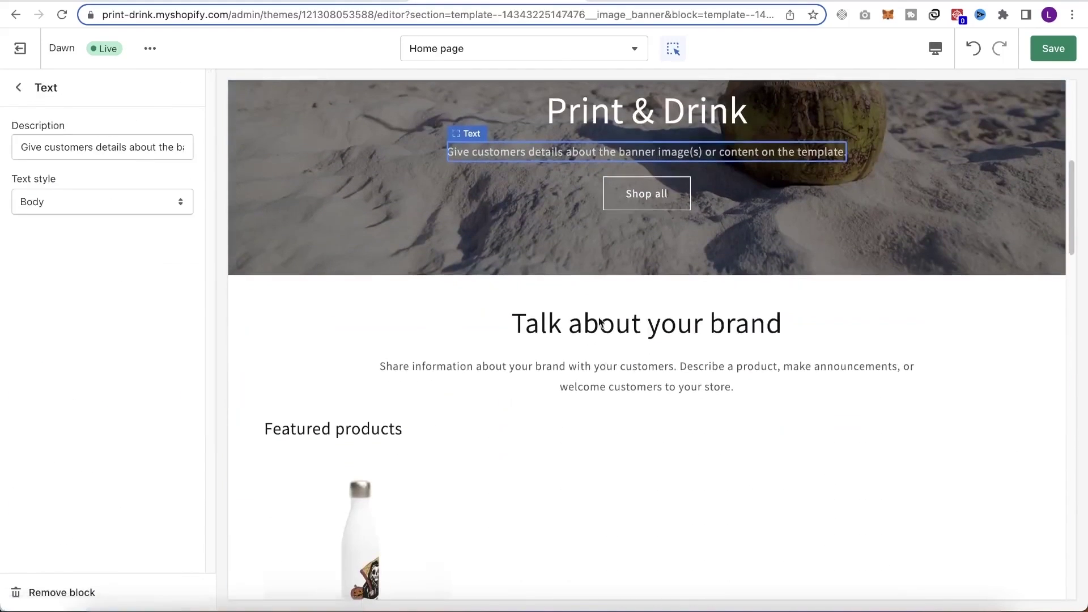
{"action": "mouse_move", "coordinate": [531, 152]}
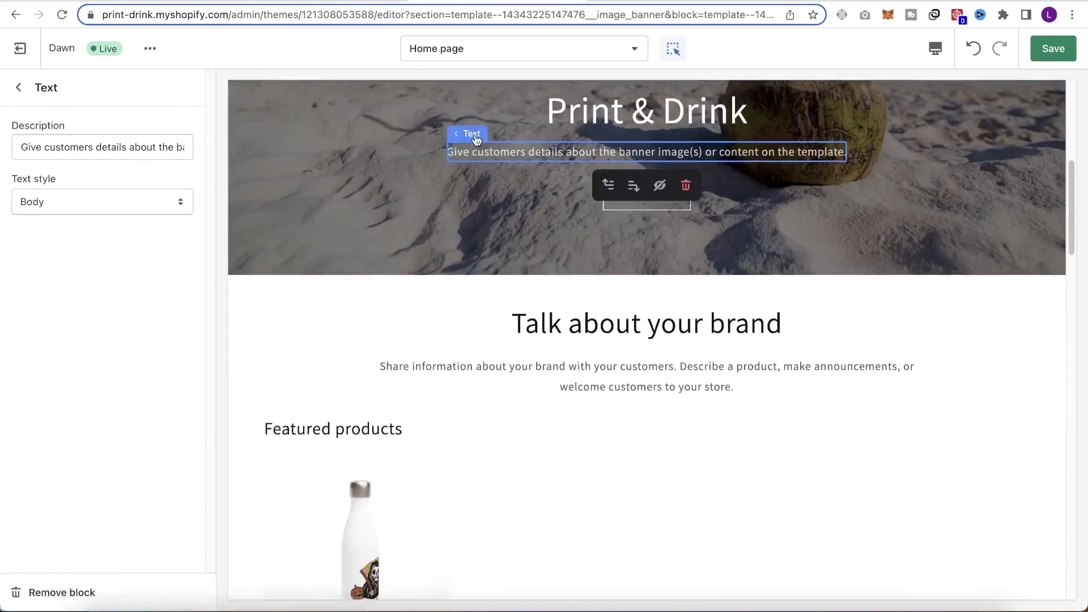
{"action": "triple_click", "coordinate": [109, 141]}
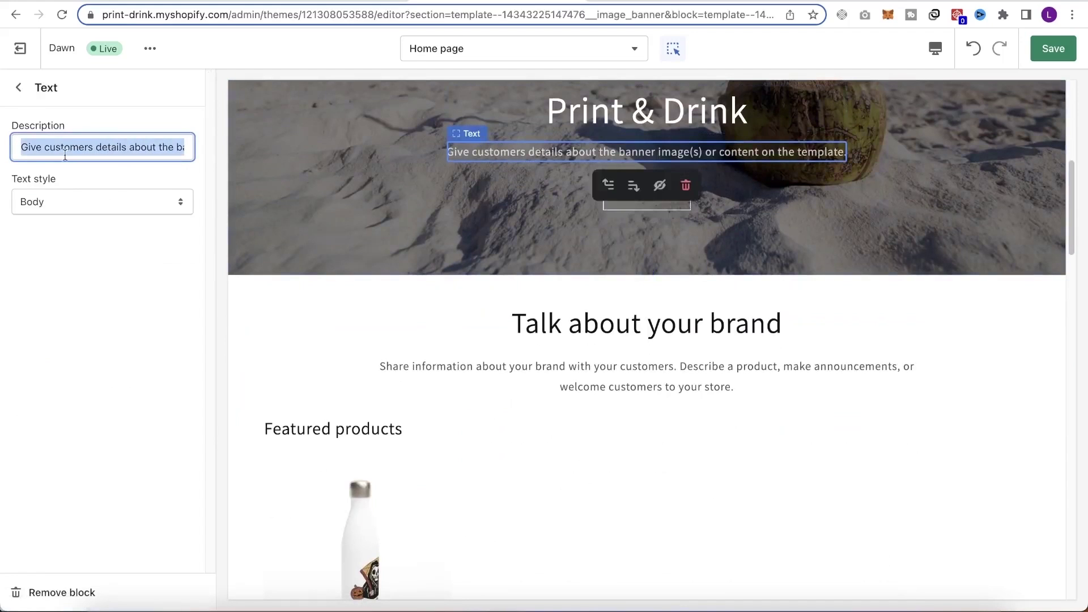
{"action": "left_click", "coordinate": [19, 87]}
Link the banner's first button to the Halloween Skeleton White 17oz Stainless Steel Water Bottle product instead of All Products.
{"action": "left_click", "coordinate": [68, 250]}
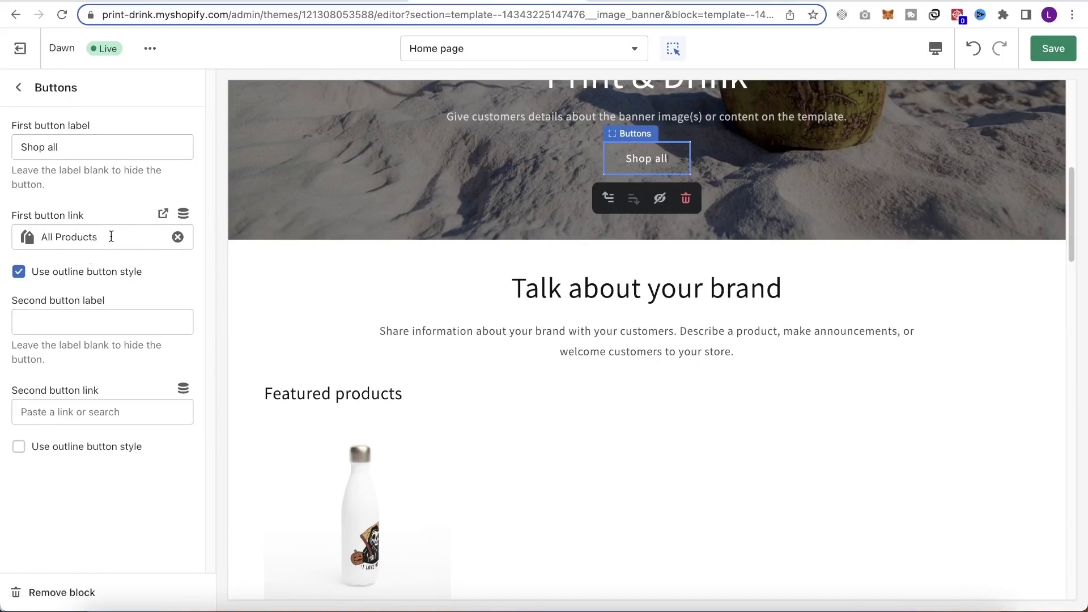
{"action": "left_click", "coordinate": [179, 238]}
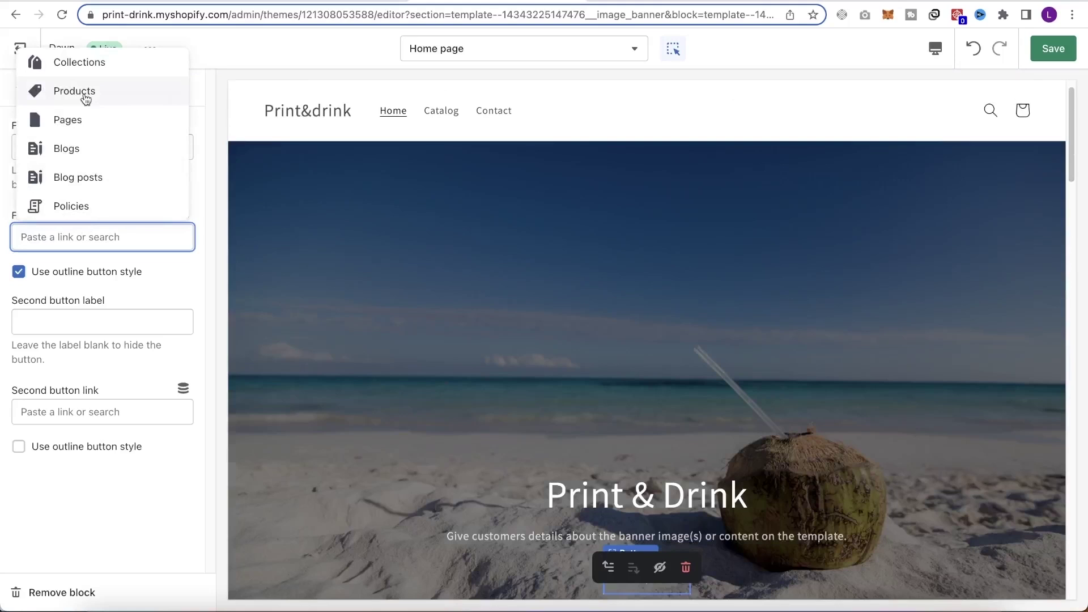
{"action": "left_click", "coordinate": [73, 91]}
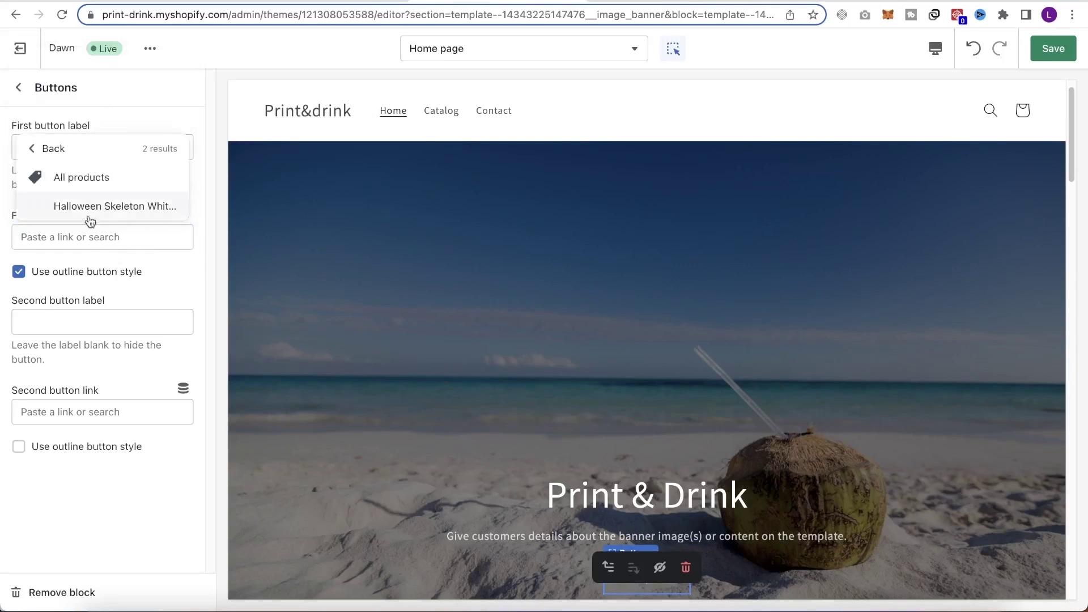
{"action": "left_click", "coordinate": [101, 206]}
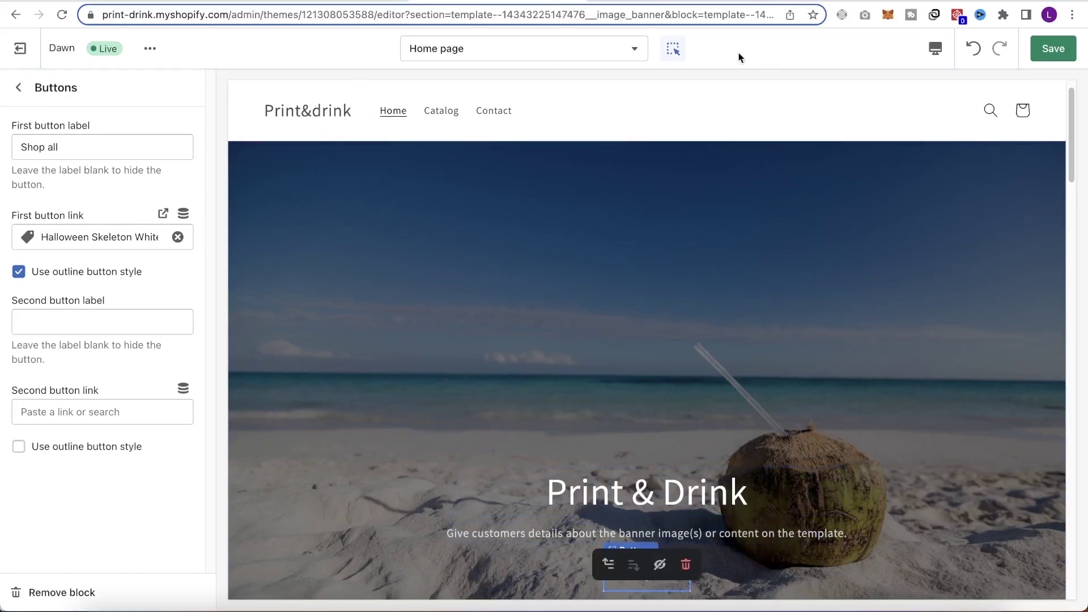
{"action": "left_click", "coordinate": [19, 88]}
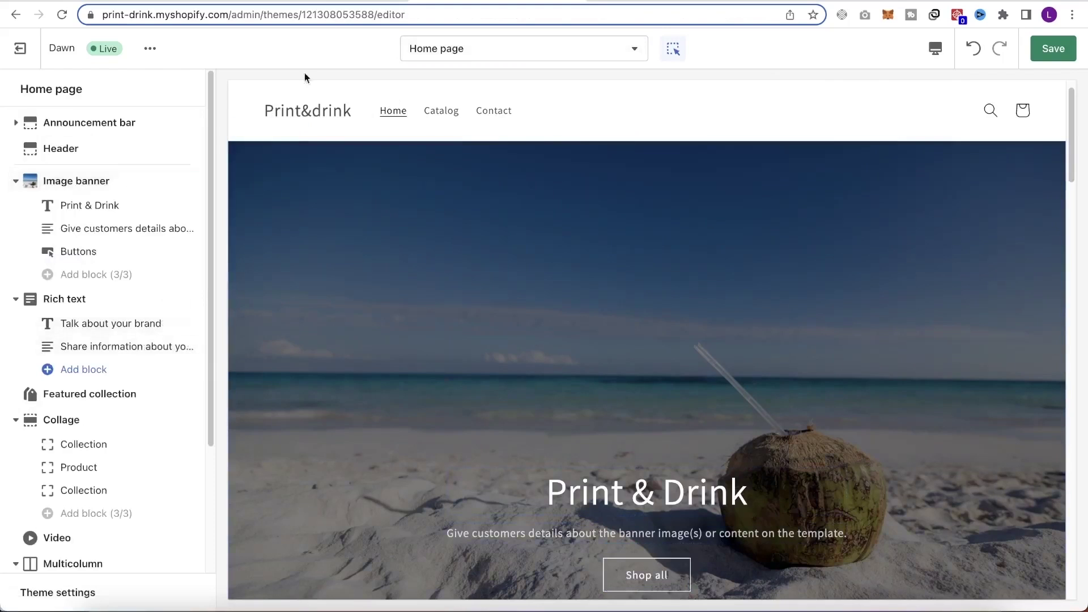
Check the banner on the live storefront and save the theme's home page changes.
{"action": "left_click", "coordinate": [596, 3]}
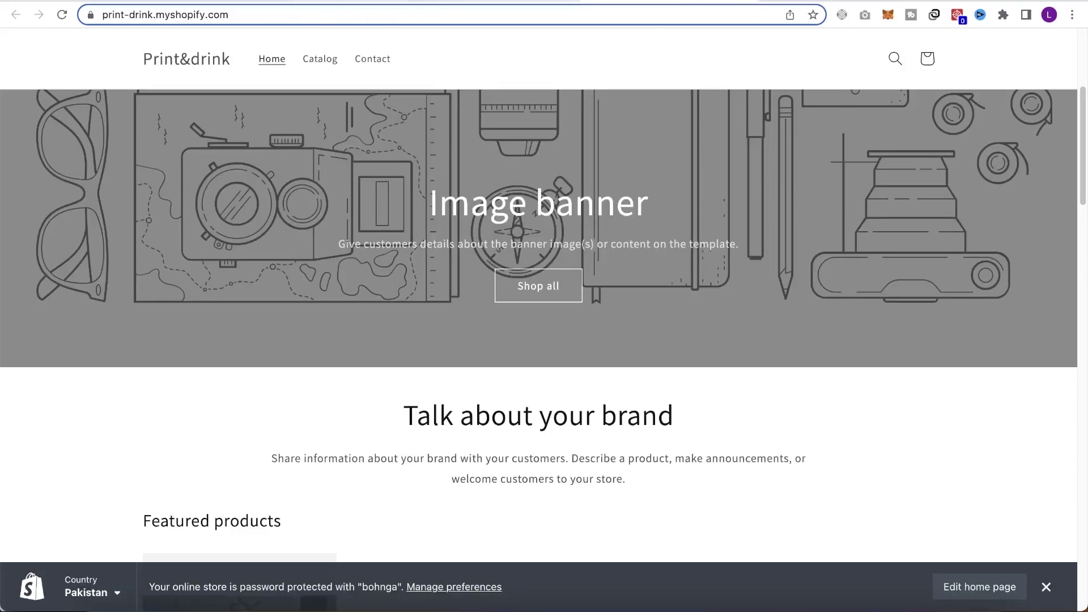
{"action": "left_click", "coordinate": [334, 3]}
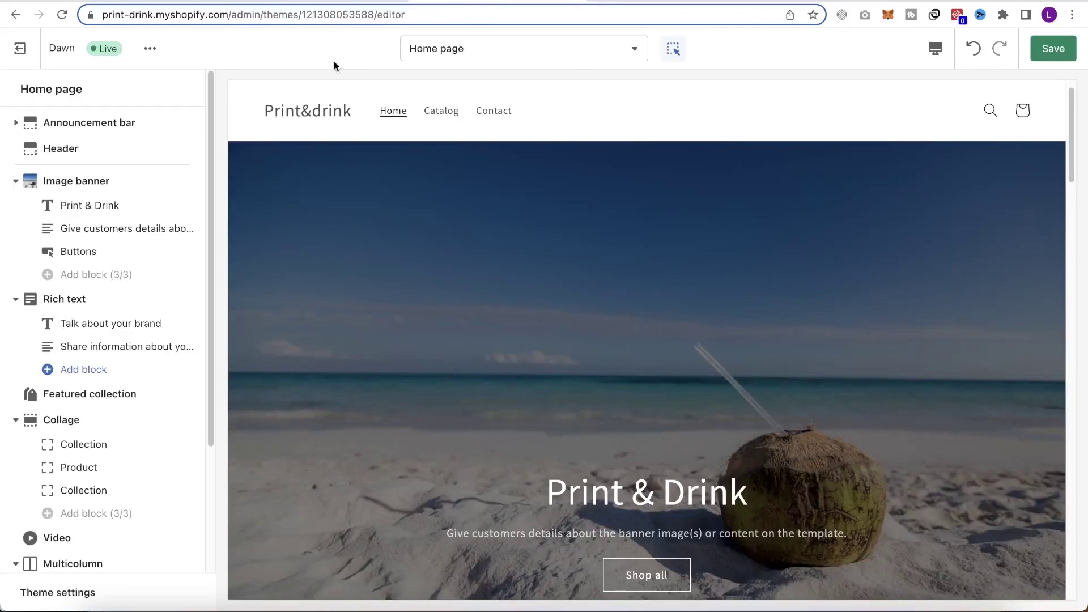
{"action": "left_click", "coordinate": [1052, 50]}
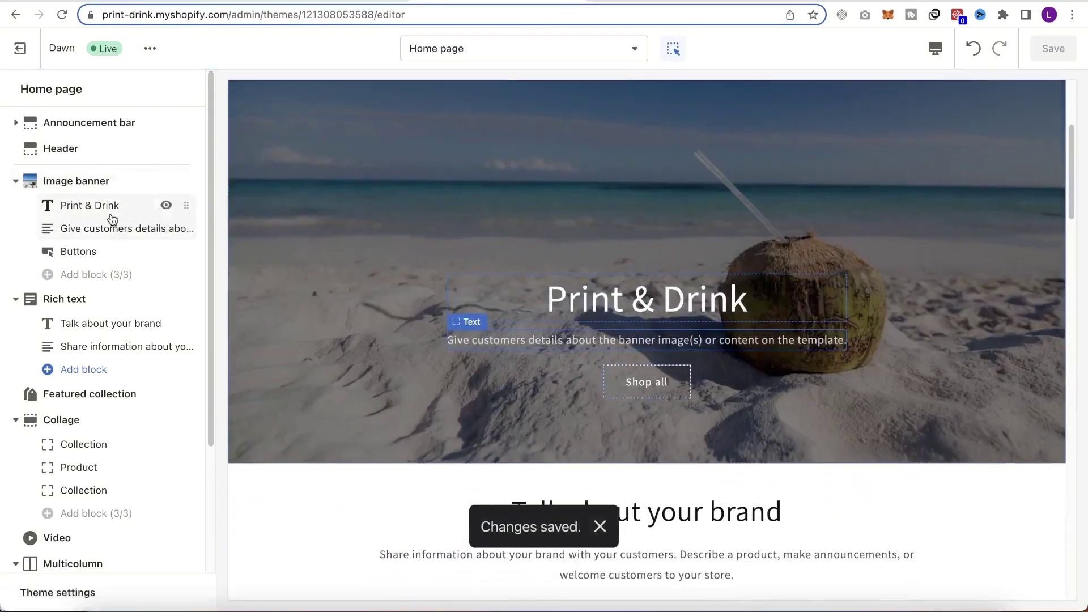
Rename the store's "Home page" product collection to "Water Bottles" and save it.
{"action": "left_click", "coordinate": [20, 48]}
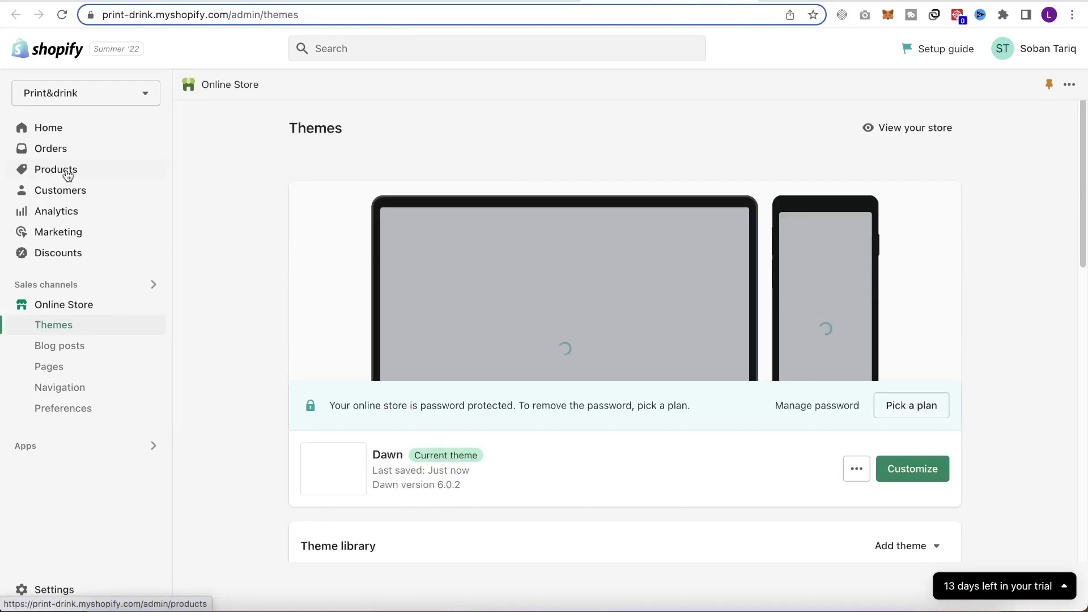
{"action": "left_click", "coordinate": [68, 175]}
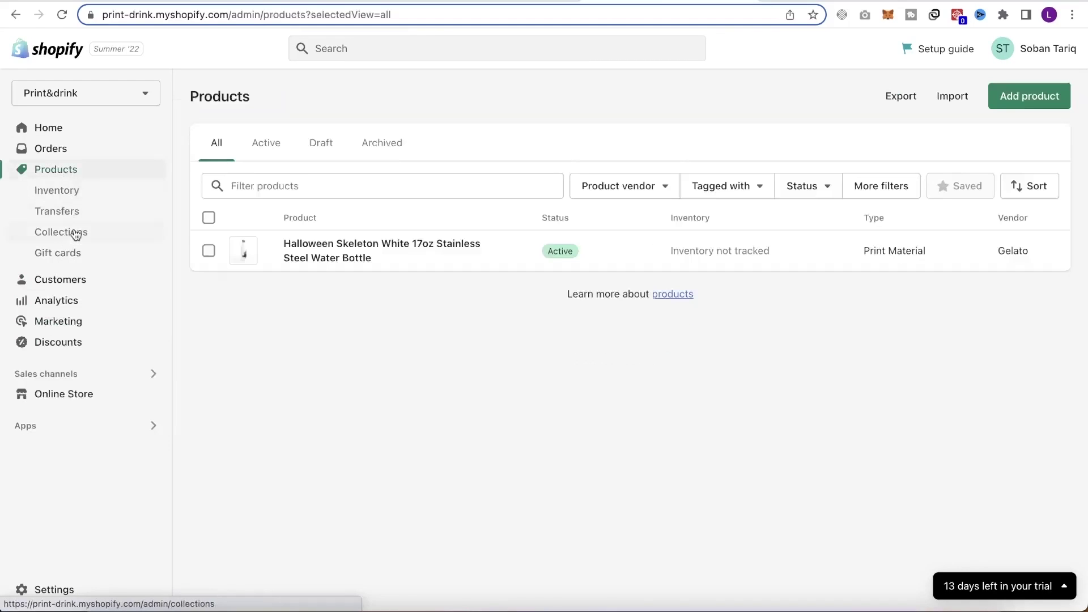
{"action": "left_click", "coordinate": [76, 234]}
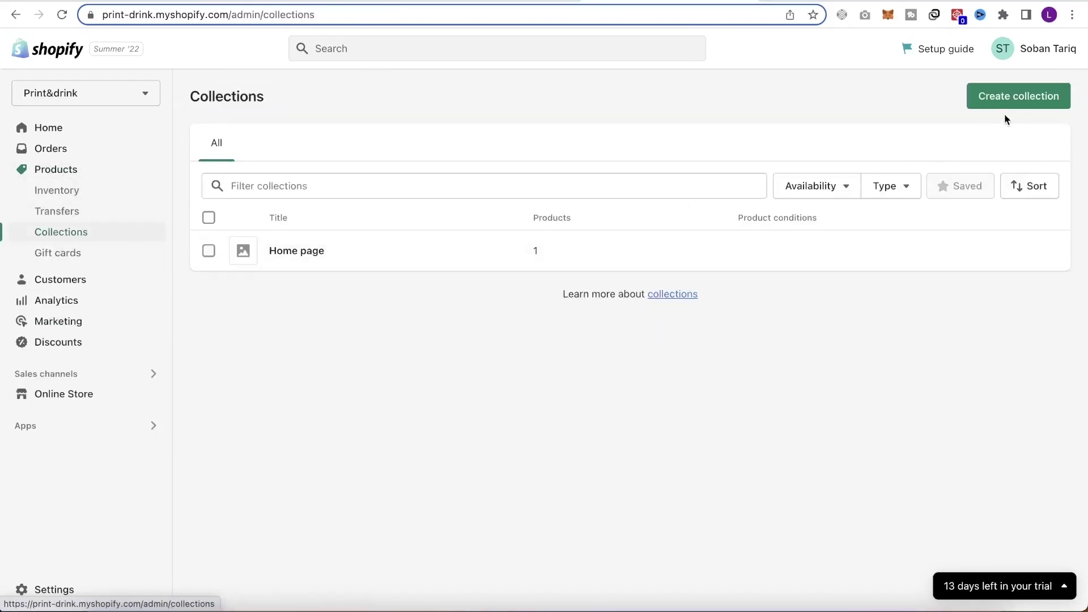
{"action": "left_click", "coordinate": [300, 251]}
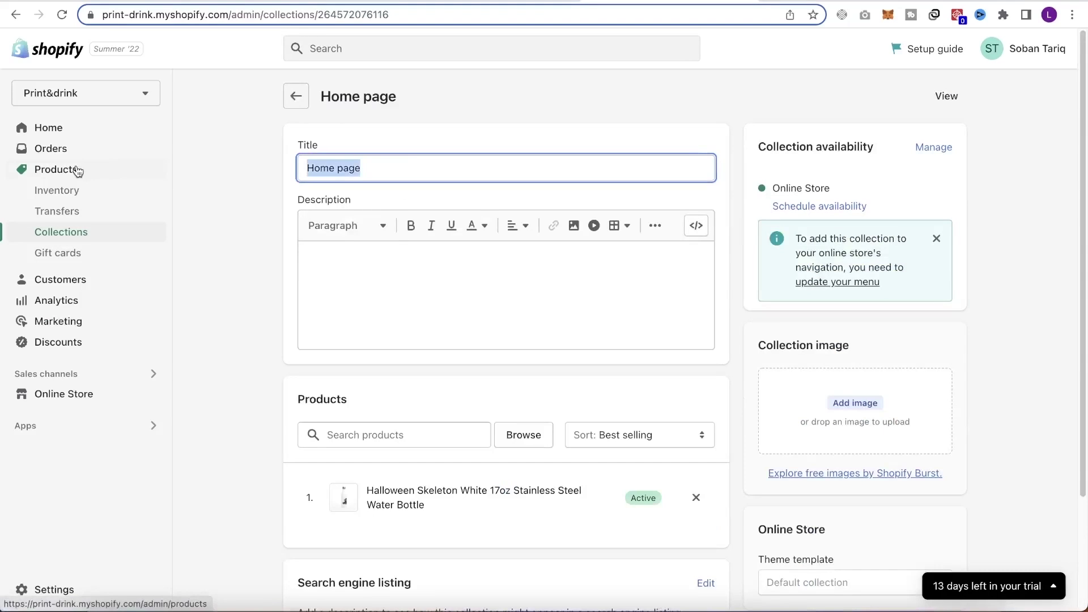
{"action": "type", "text": "Water Bo"}
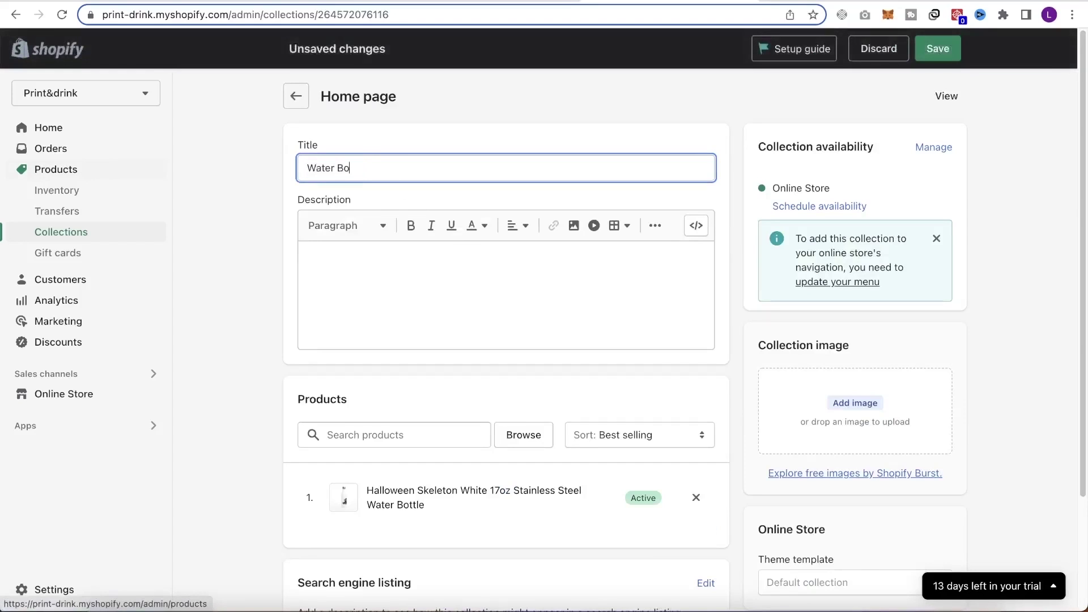
{"action": "type", "text": "ttles"}
{"action": "left_click", "coordinate": [938, 49]}
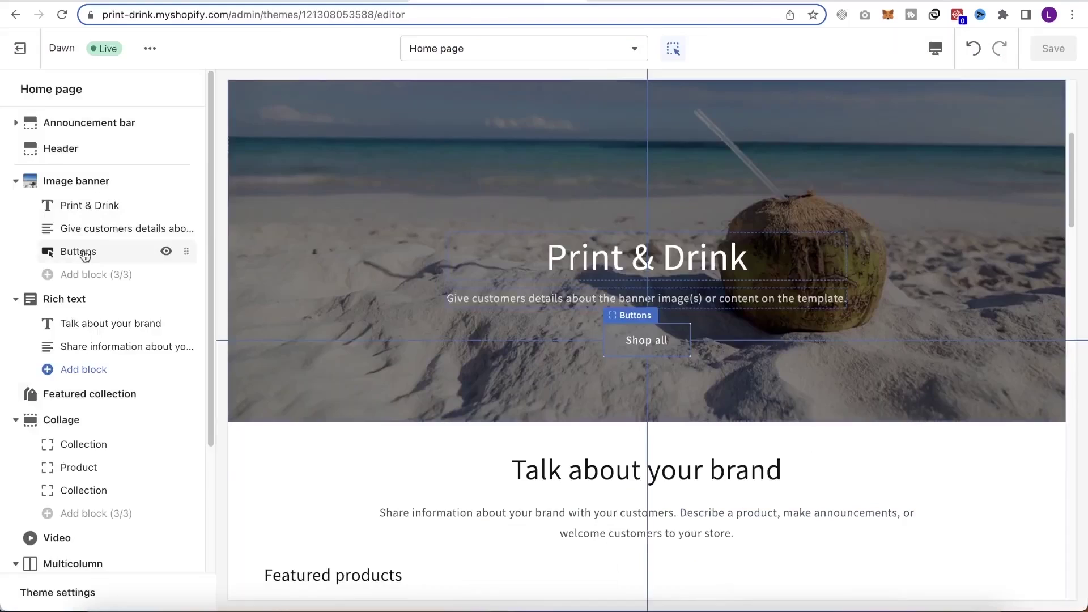
Link the first button of the theme's Image banner to the Water Bottles collection.
{"action": "left_click", "coordinate": [80, 250]}
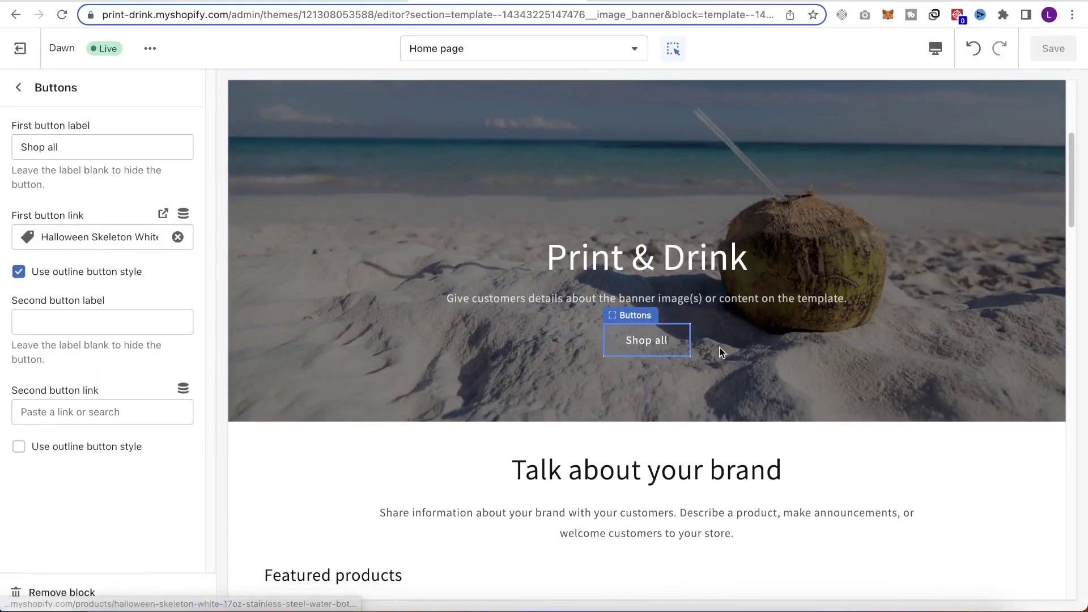
{"action": "left_click", "coordinate": [178, 237]}
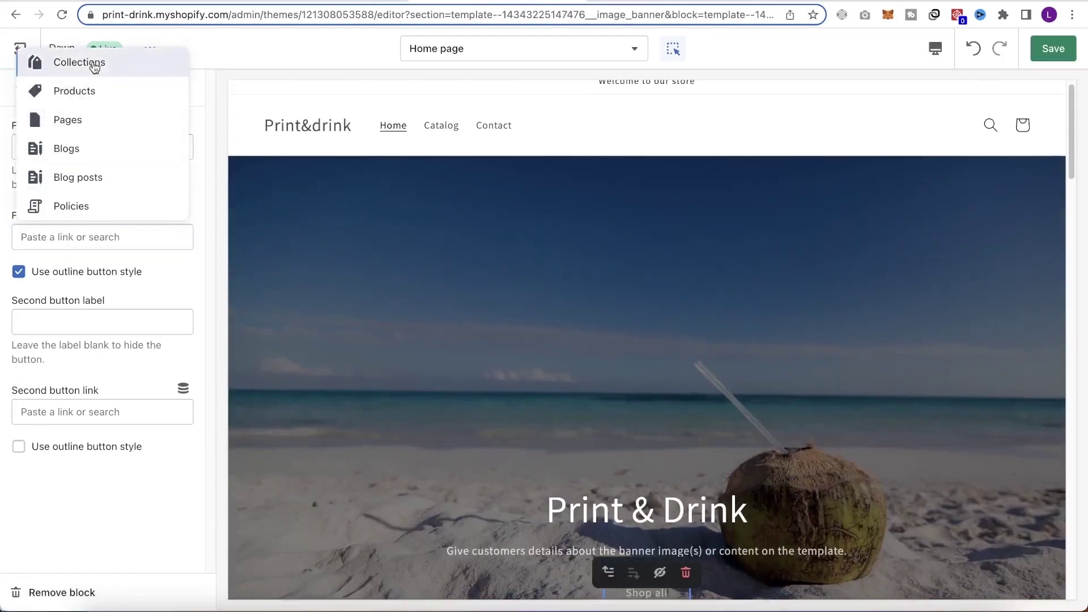
{"action": "left_click", "coordinate": [95, 63]}
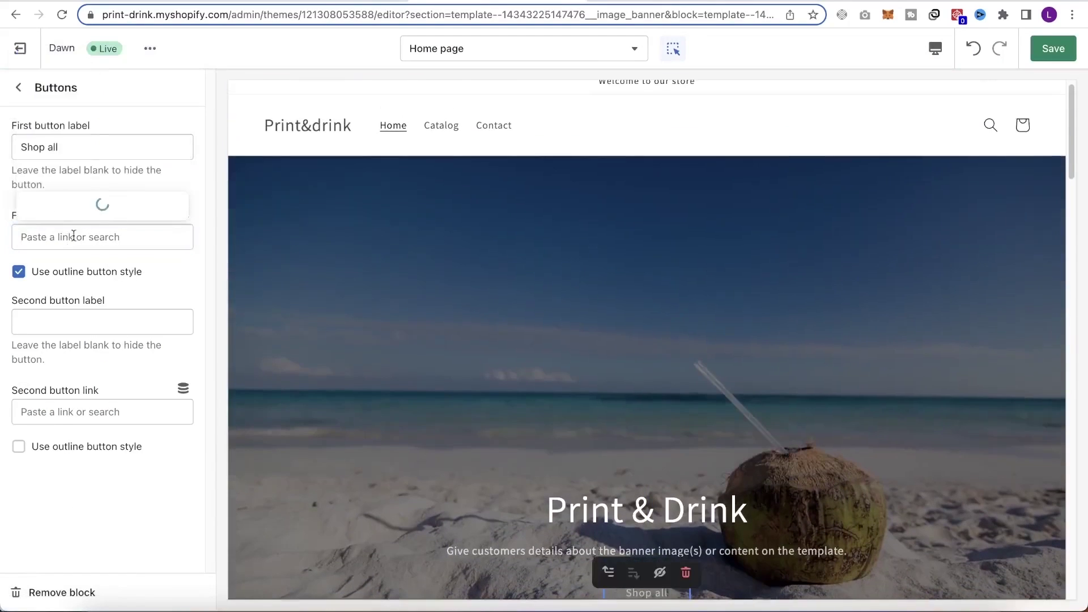
{"action": "left_click", "coordinate": [91, 207]}
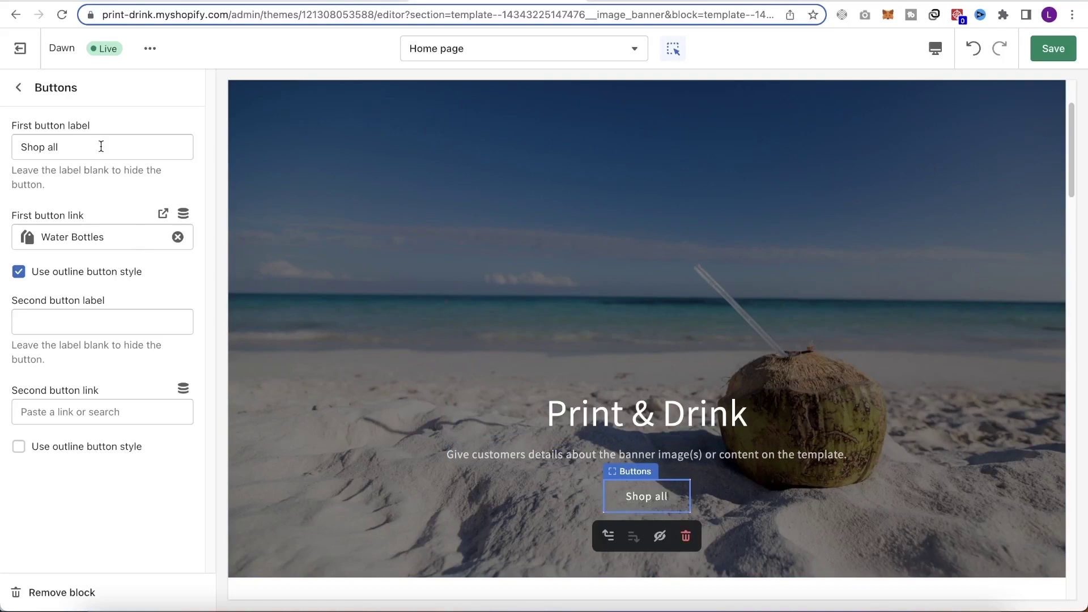
Shorten the banner's first button label to "Shop" and return to the home page's section list.
{"action": "double_click", "coordinate": [55, 148]}
{"action": "key", "text": "BackSpace"}
{"action": "key", "text": "BackSpace"}
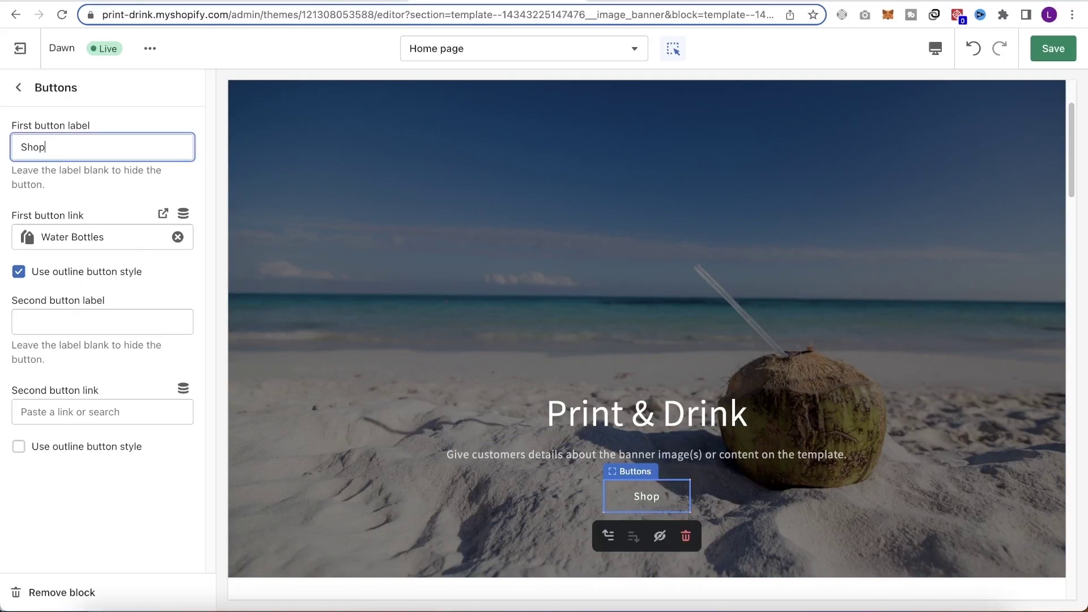
{"action": "left_click", "coordinate": [18, 88]}
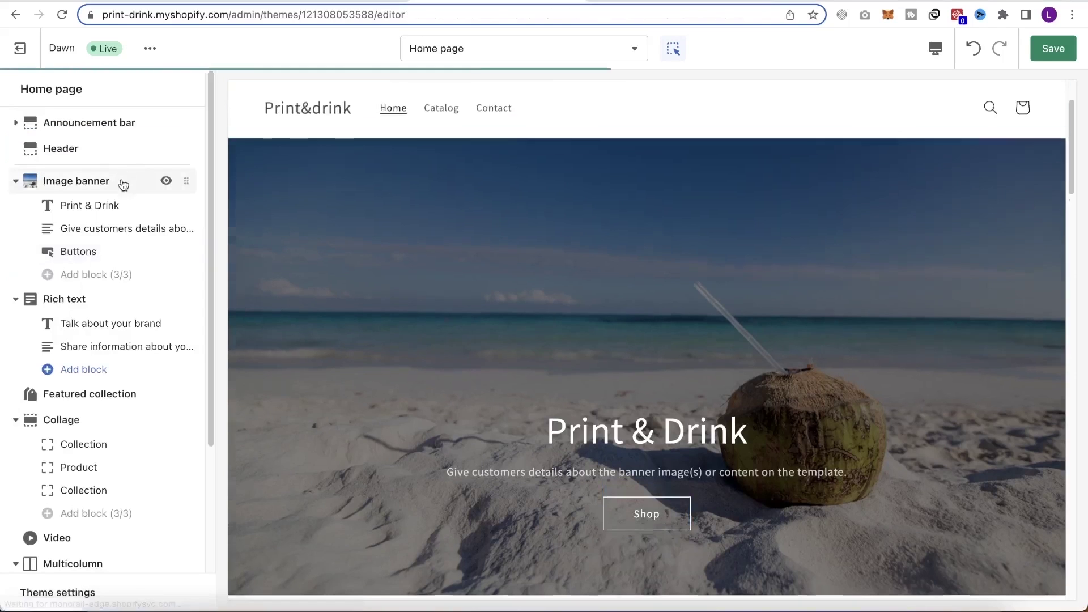
Save the home page changes in the theme editor.
{"action": "scroll", "coordinate": [684, 426], "scroll_direction": "down", "scroll_amount": 3}
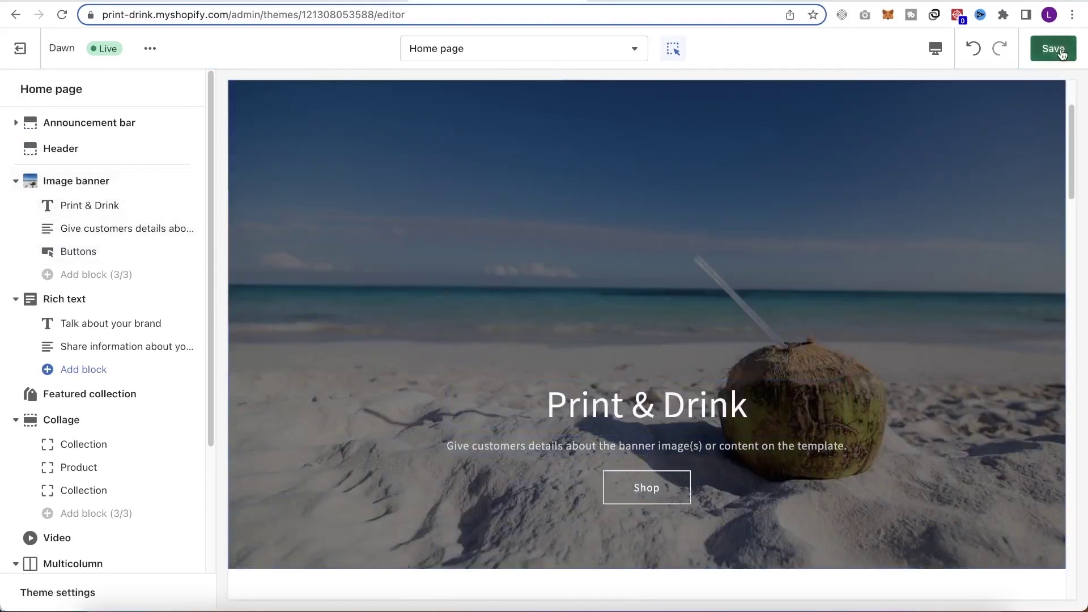
{"action": "left_click", "coordinate": [1051, 50]}
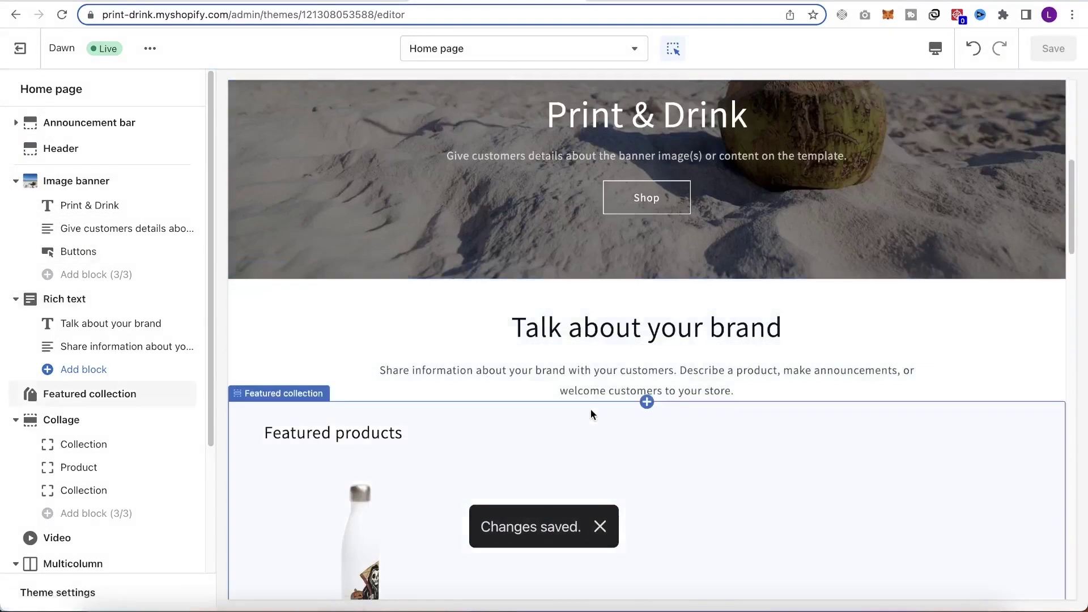
Replace the heading of the home page's Rich text section with "Best Water Bottles Brand in USA".
{"action": "left_click", "coordinate": [34, 299]}
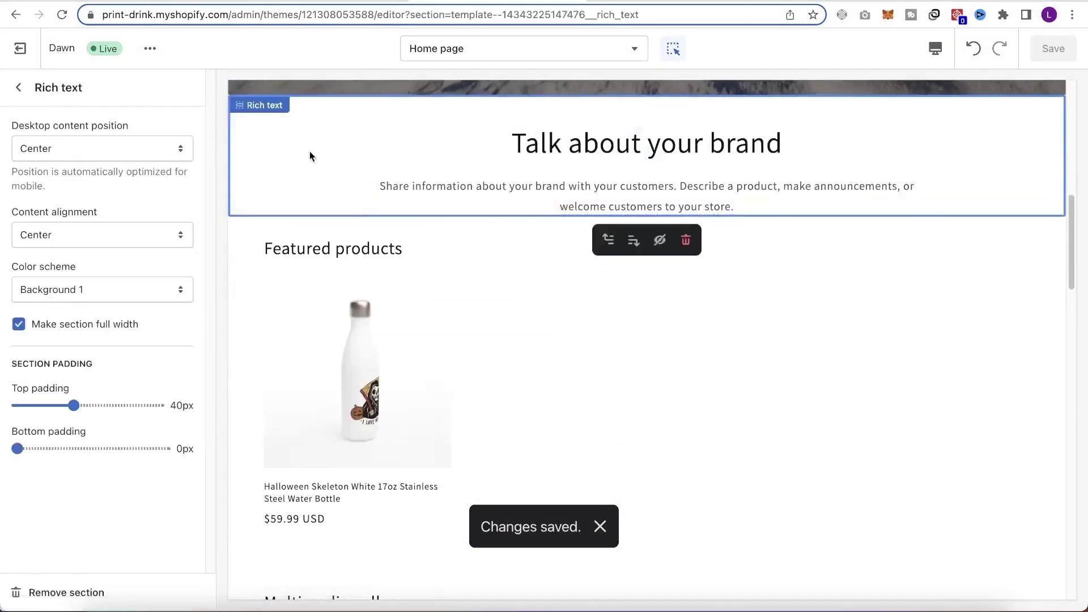
{"action": "left_click", "coordinate": [604, 146]}
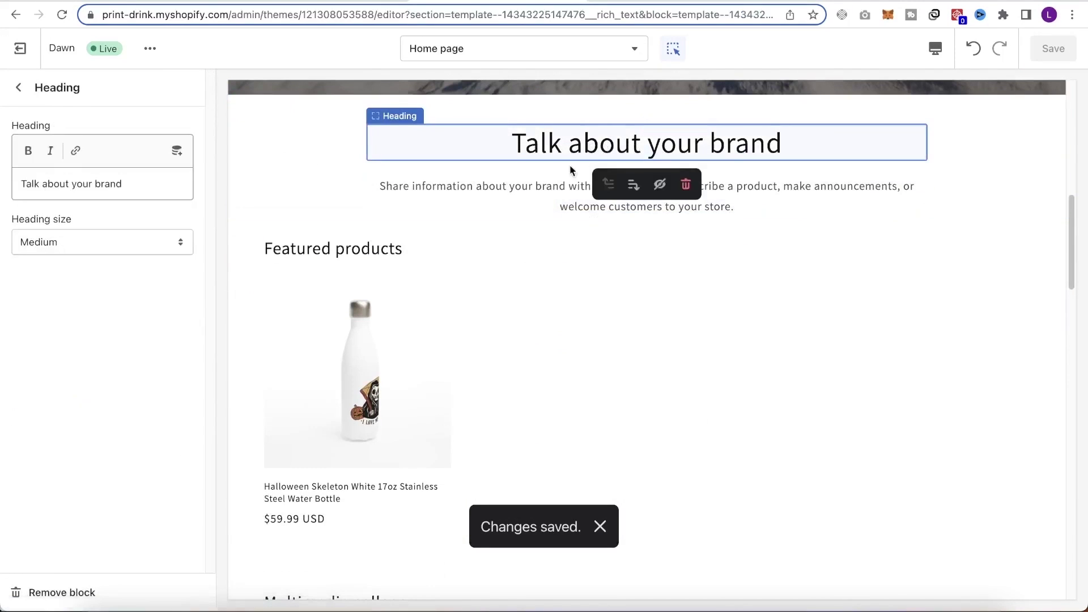
{"action": "left_click", "coordinate": [577, 141]}
{"action": "left_click", "coordinate": [96, 184]}
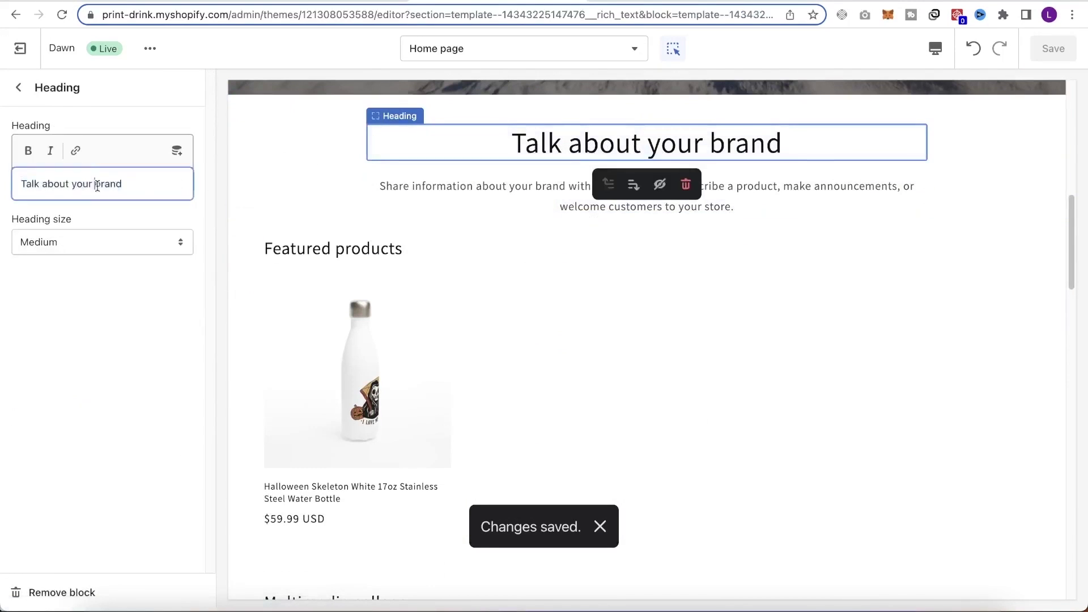
{"action": "triple_click", "coordinate": [30, 185]}
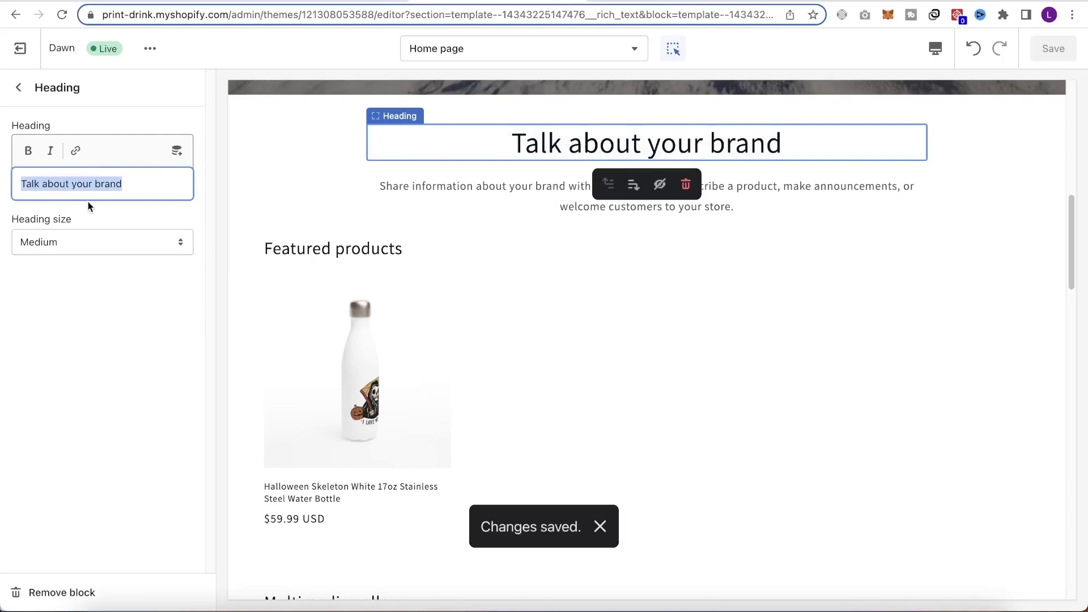
{"action": "type", "text": "Best Water Bottles Brand in USA"}
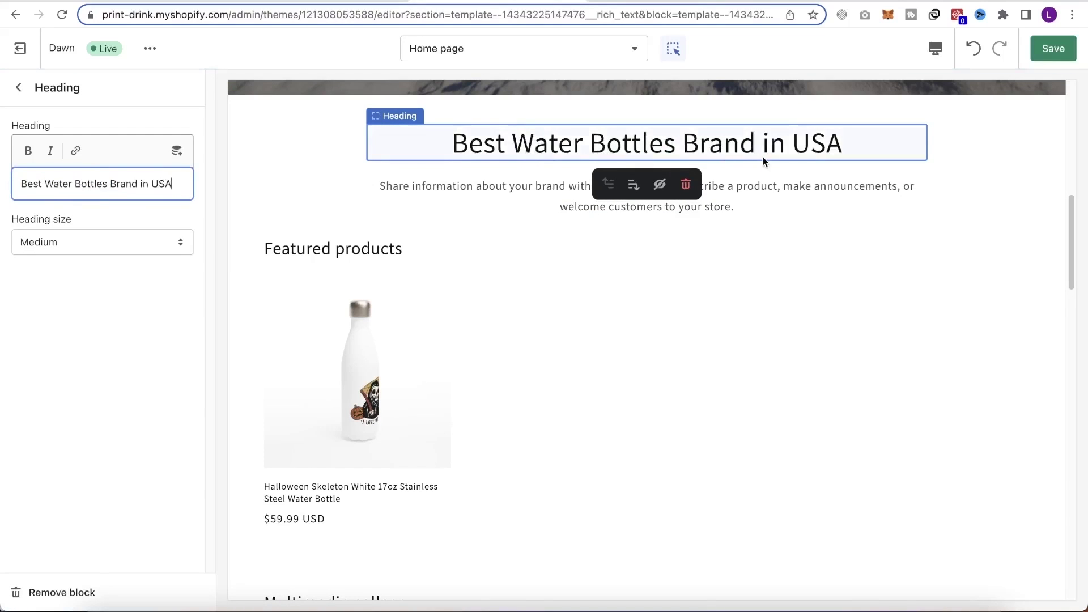
Try the Small size for the Rich text heading, settle on Large, and return to the home page's section list.
{"action": "left_click", "coordinate": [97, 247]}
{"action": "left_click", "coordinate": [85, 225]}
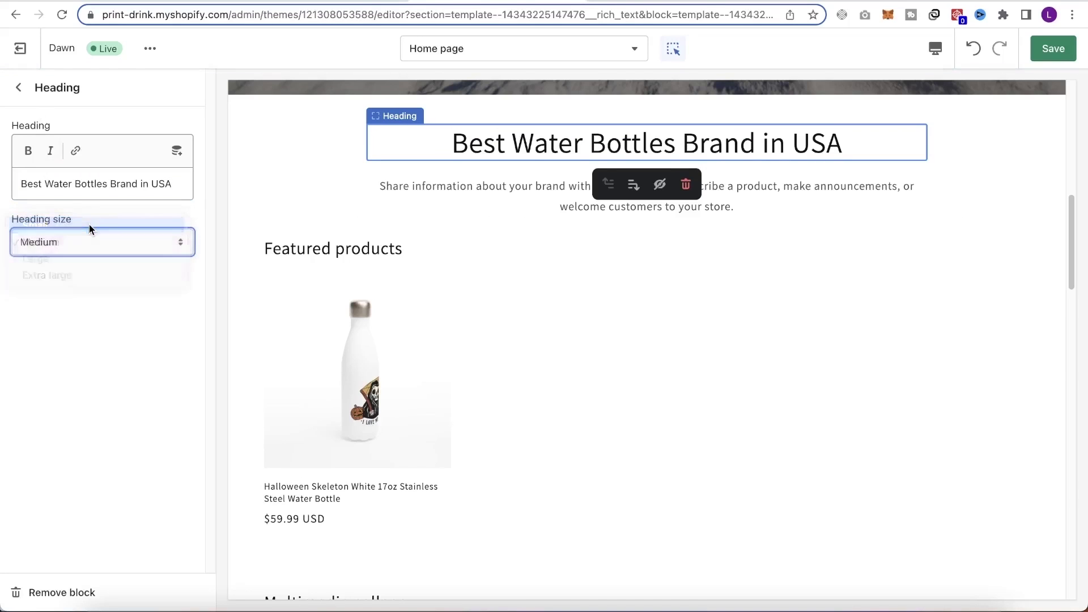
{"action": "left_click", "coordinate": [149, 245]}
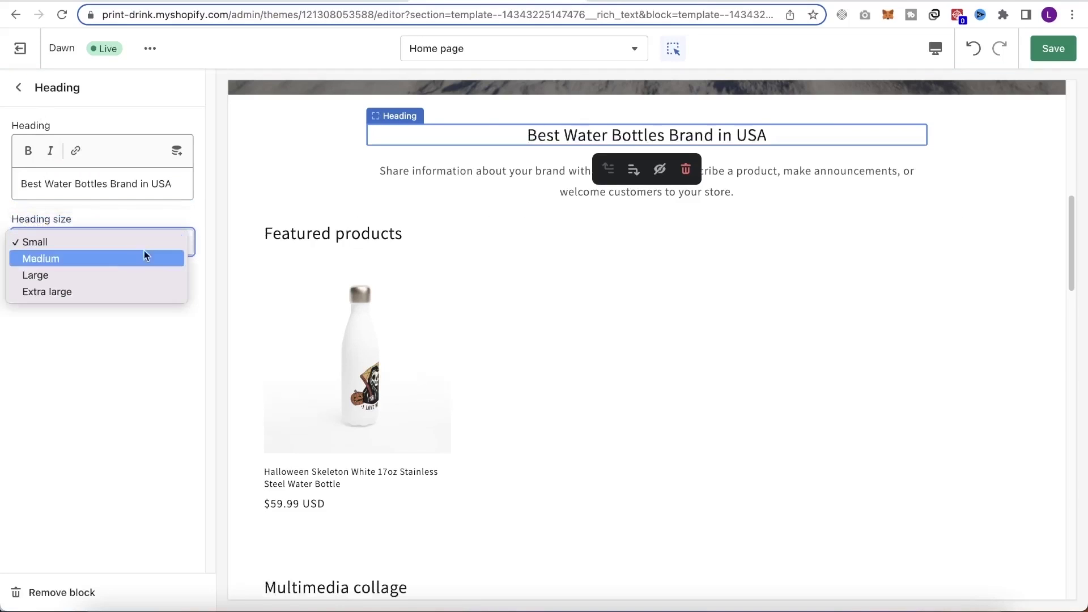
{"action": "left_click", "coordinate": [85, 270]}
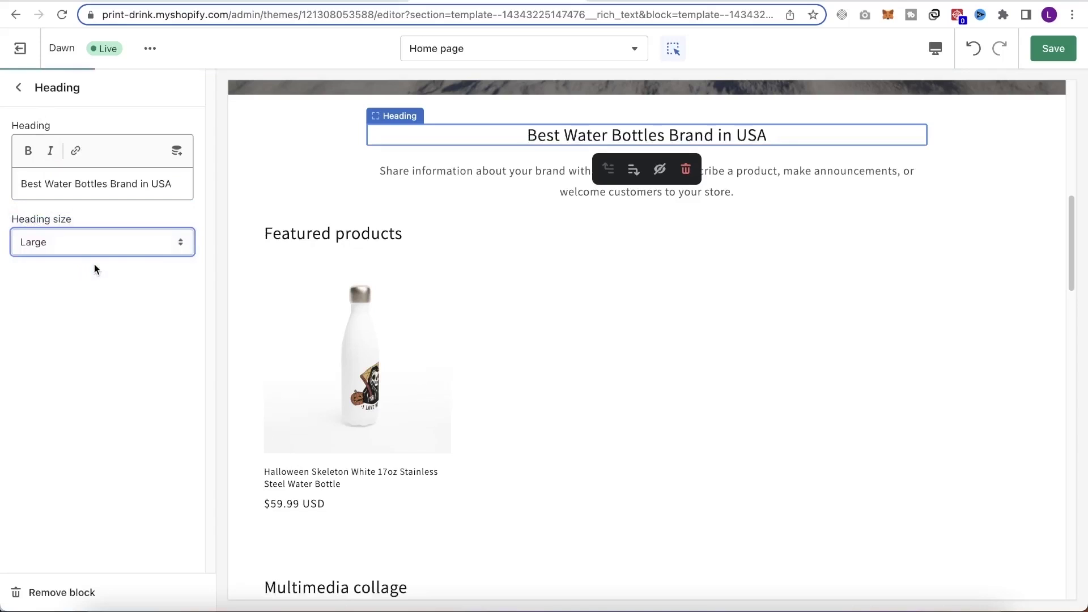
{"action": "left_click", "coordinate": [18, 88]}
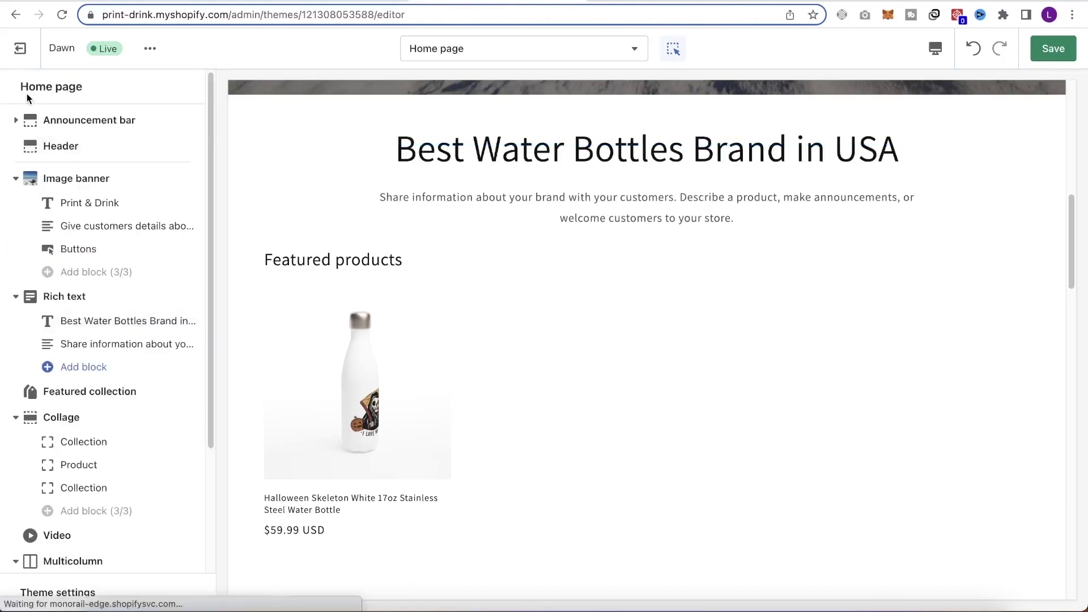
Change the collection shown in the home page's Featured collection section to Water Bottles.
{"action": "left_click", "coordinate": [92, 394]}
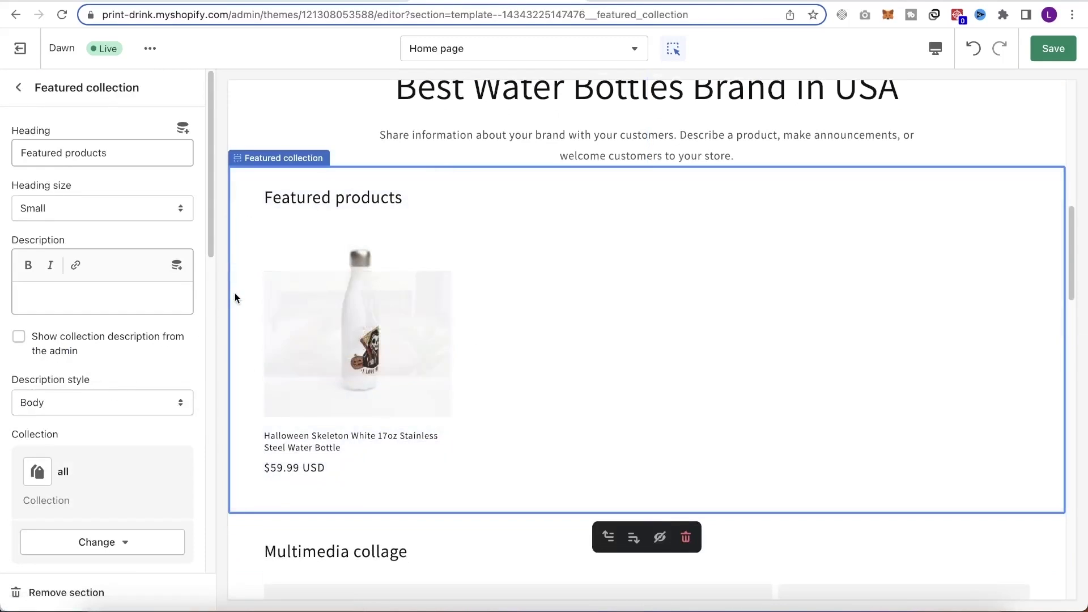
{"action": "left_click", "coordinate": [130, 162]}
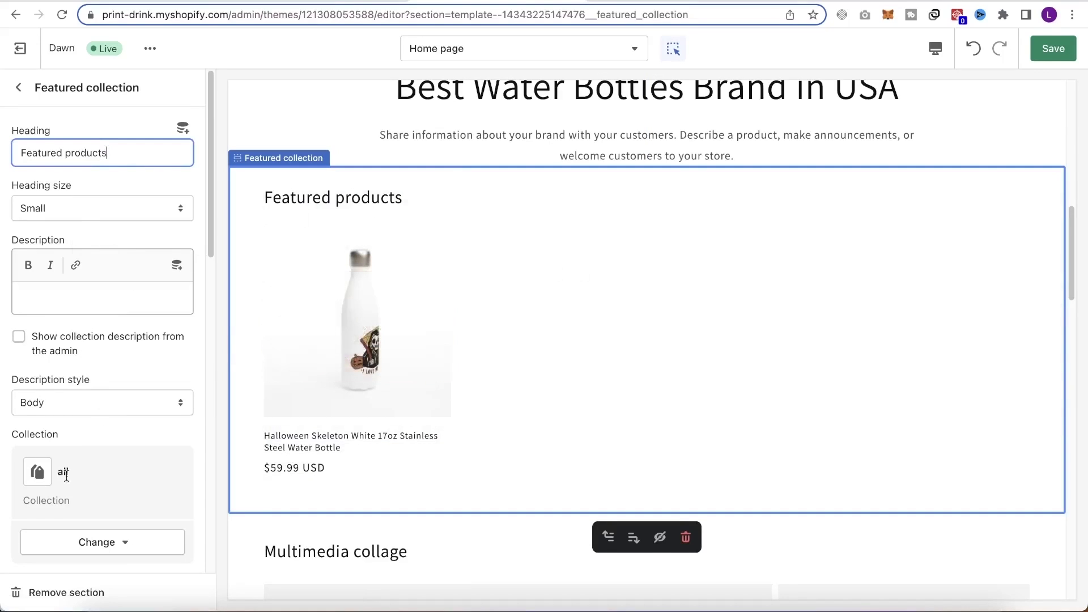
{"action": "scroll", "coordinate": [79, 408], "scroll_direction": "down", "scroll_amount": 2}
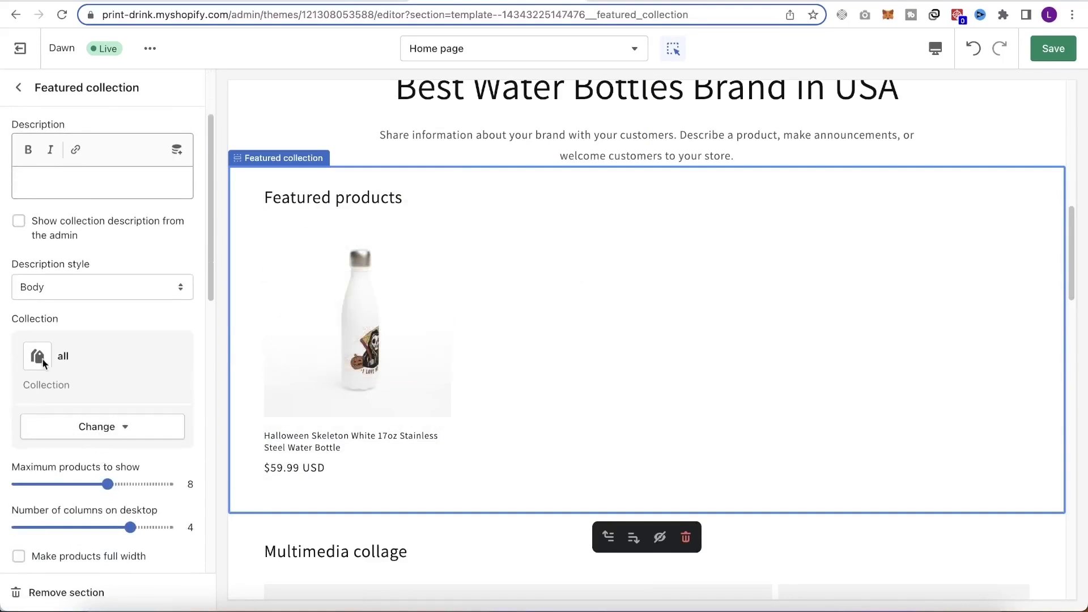
{"action": "left_click", "coordinate": [97, 428]}
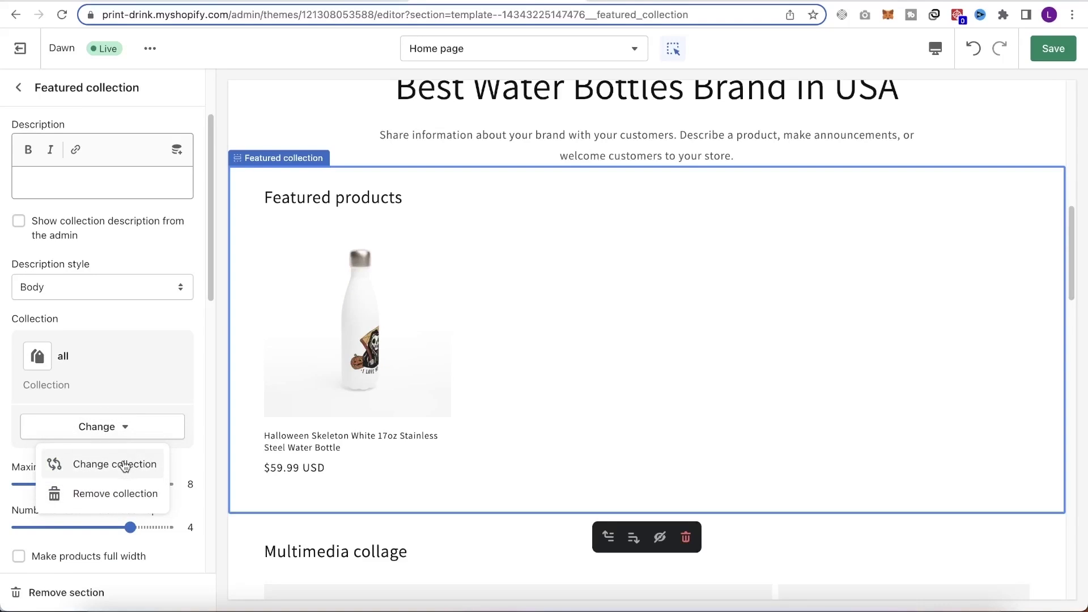
{"action": "left_click", "coordinate": [125, 466]}
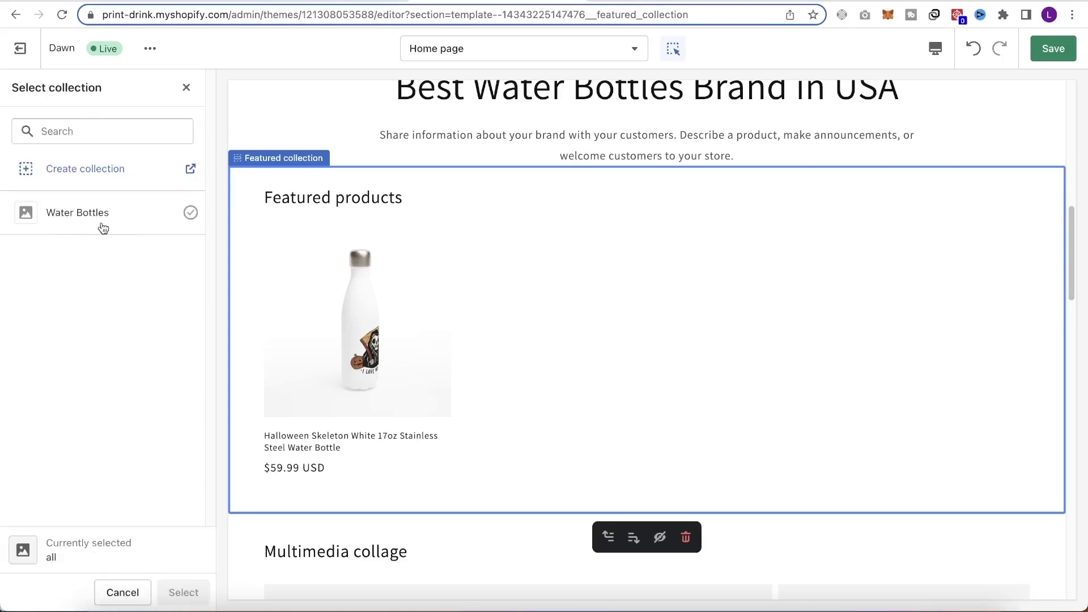
{"action": "left_click", "coordinate": [181, 218]}
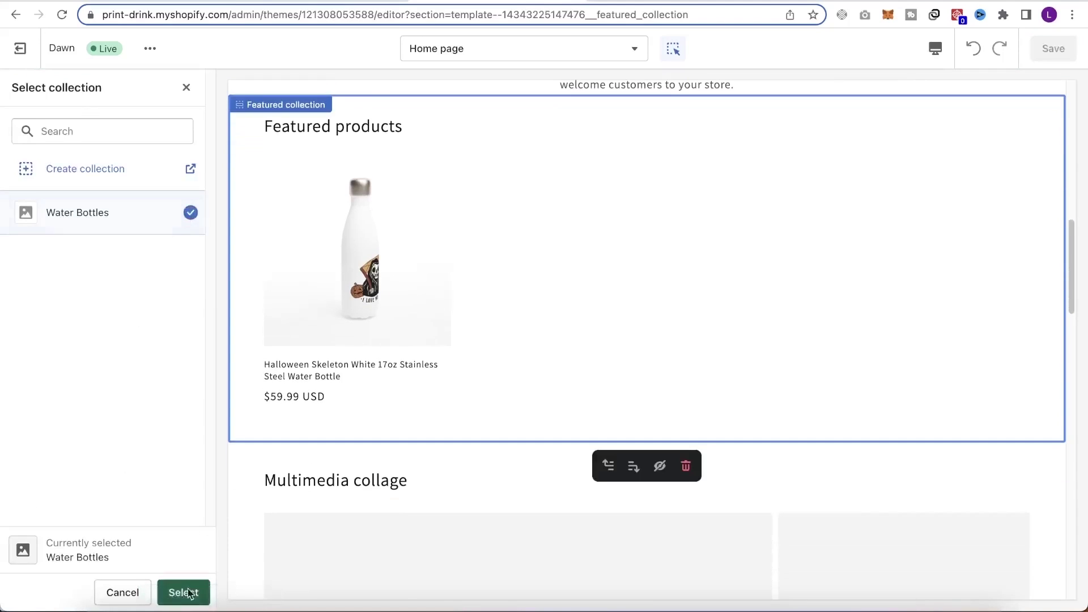
{"action": "left_click", "coordinate": [183, 592]}
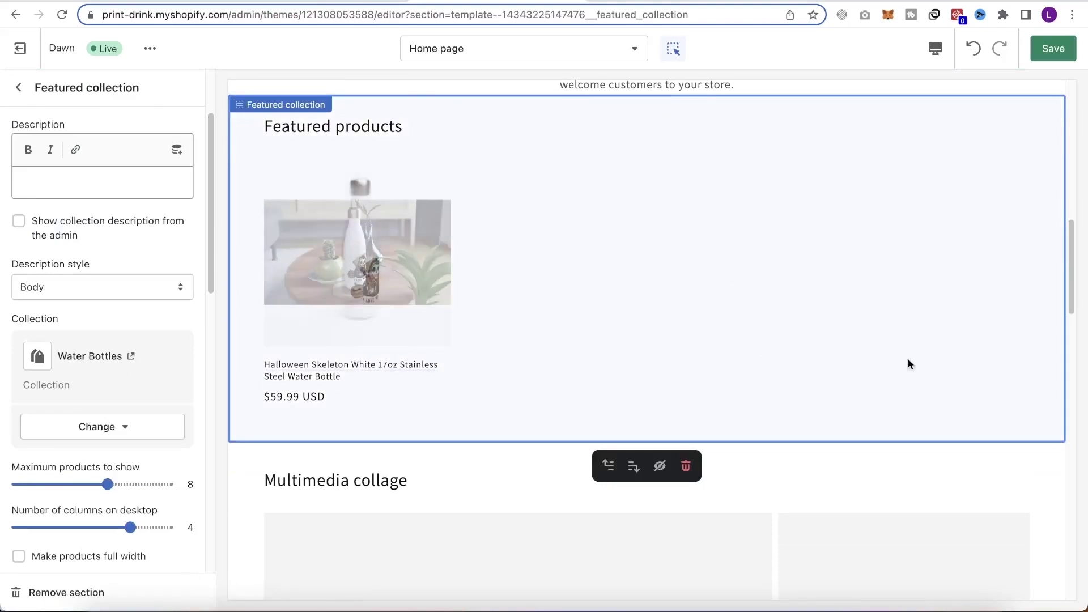
Replace the Featured collection section's heading with "Popular Products".
{"action": "scroll", "coordinate": [503, 284], "scroll_direction": "up", "scroll_amount": 3}
{"action": "scroll", "coordinate": [91, 221], "scroll_direction": "up", "scroll_amount": 4}
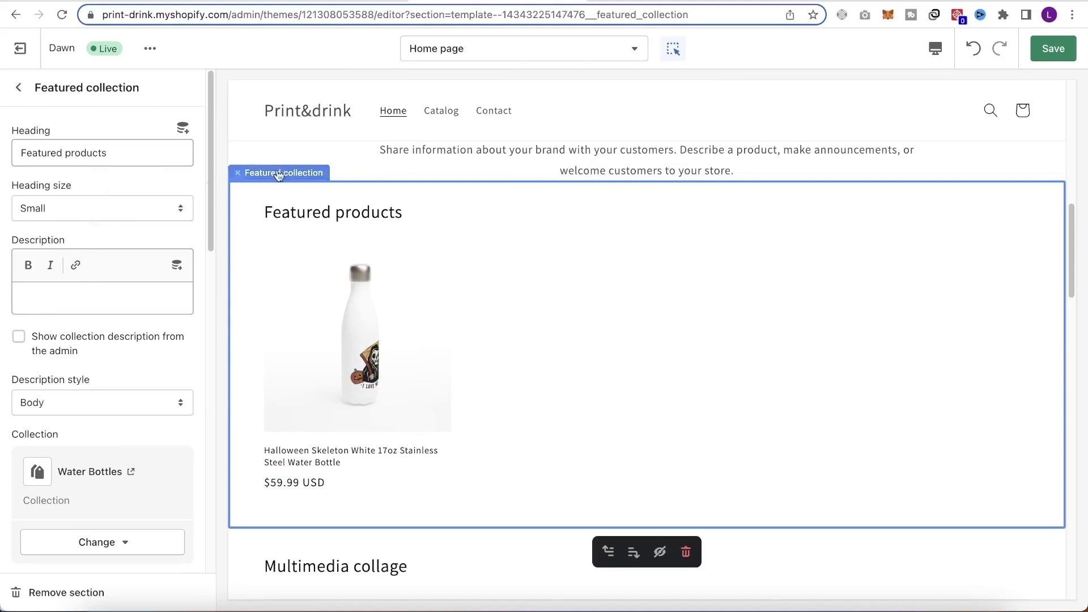
{"action": "left_click_drag", "start_coordinate": [119, 156], "coordinate": [2, 149]}
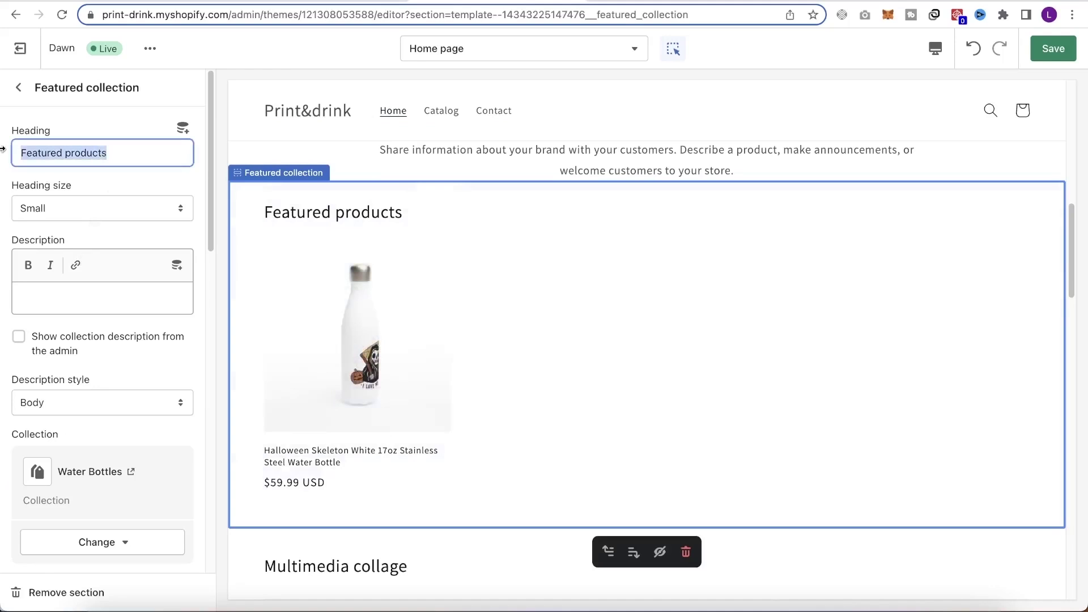
{"action": "type", "text": "Popul"}
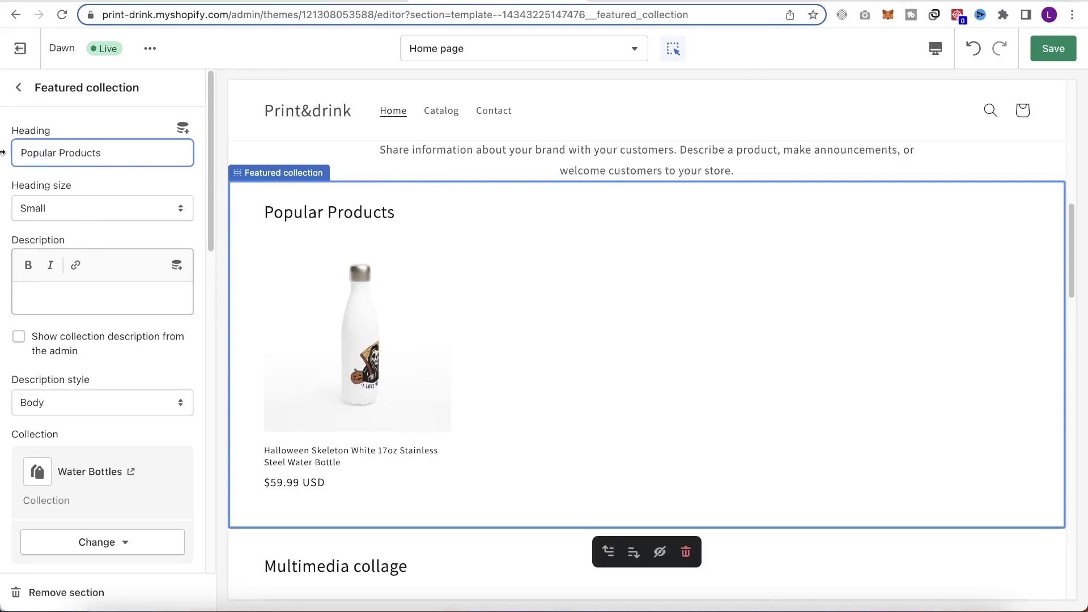
Try the Large heading size for the Featured collection section and settle on Medium.
{"action": "left_click", "coordinate": [116, 212]}
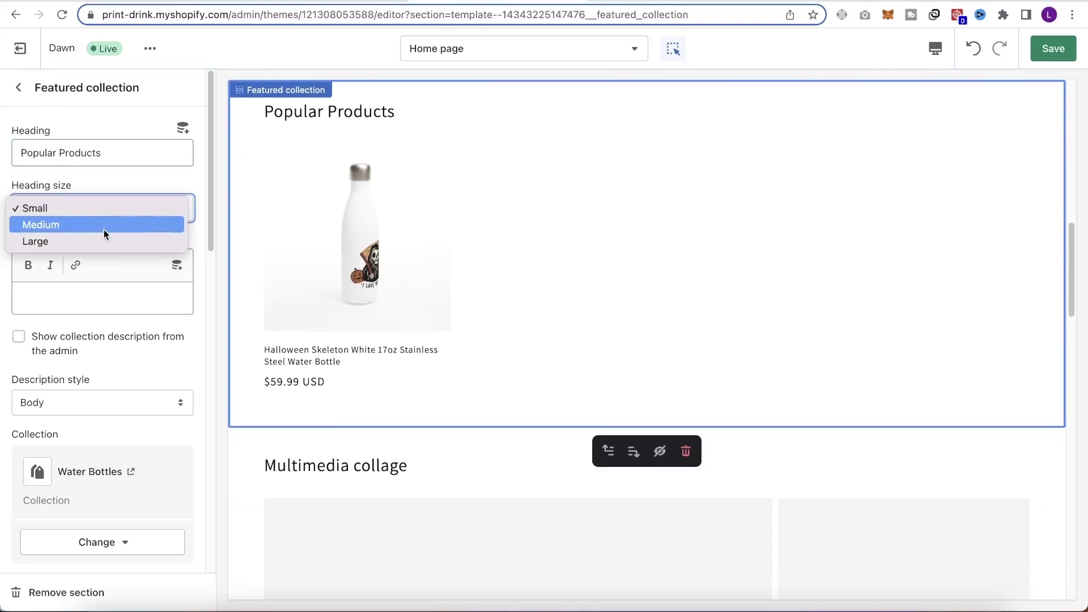
{"action": "left_click", "coordinate": [111, 241]}
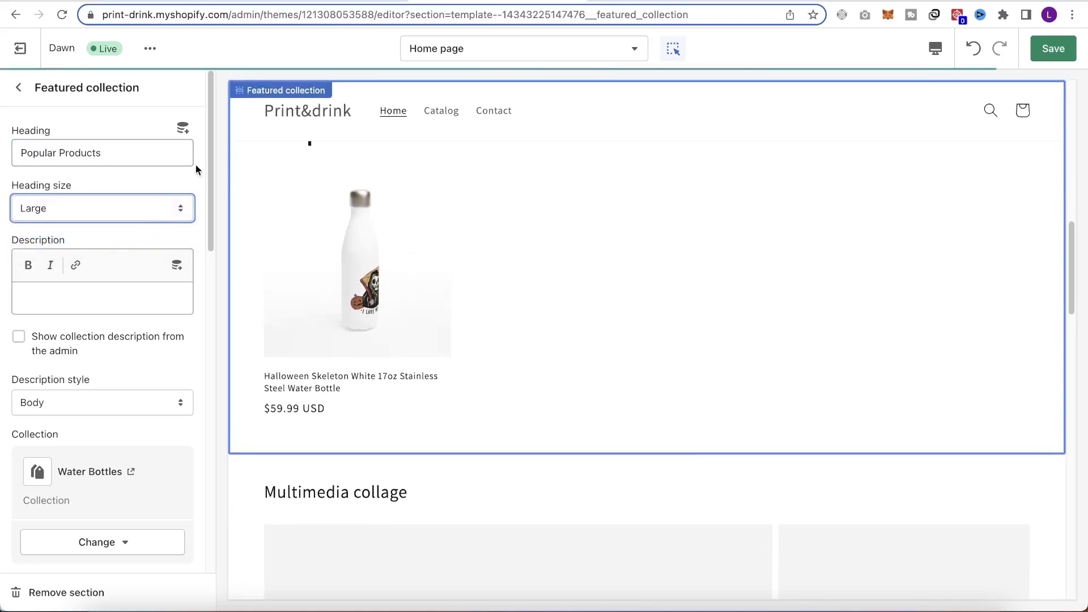
{"action": "scroll", "coordinate": [405, 368], "scroll_direction": "up", "scroll_amount": 5}
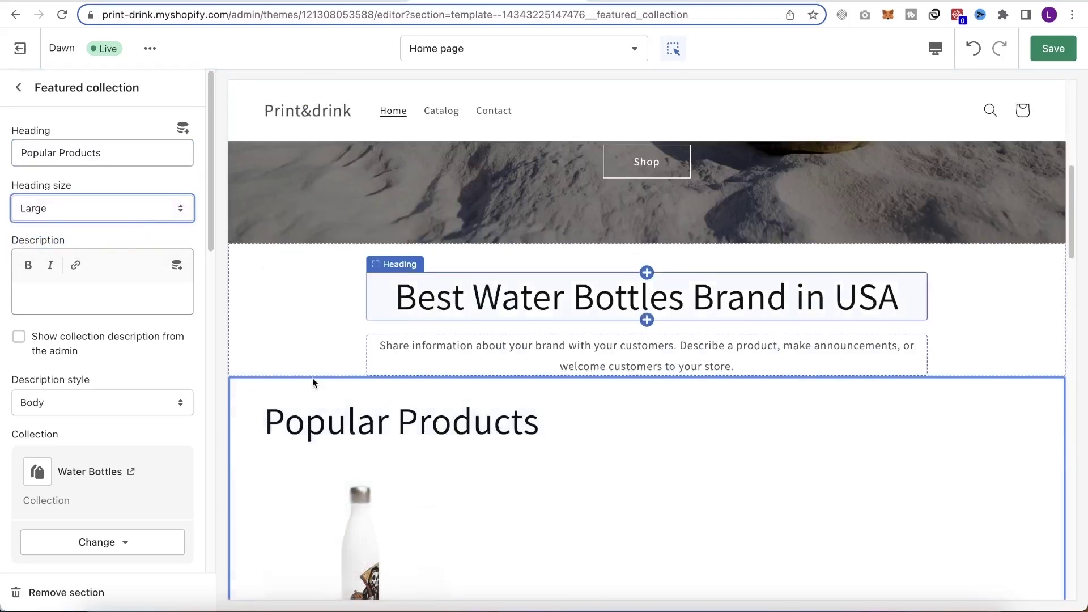
{"action": "left_click", "coordinate": [62, 214]}
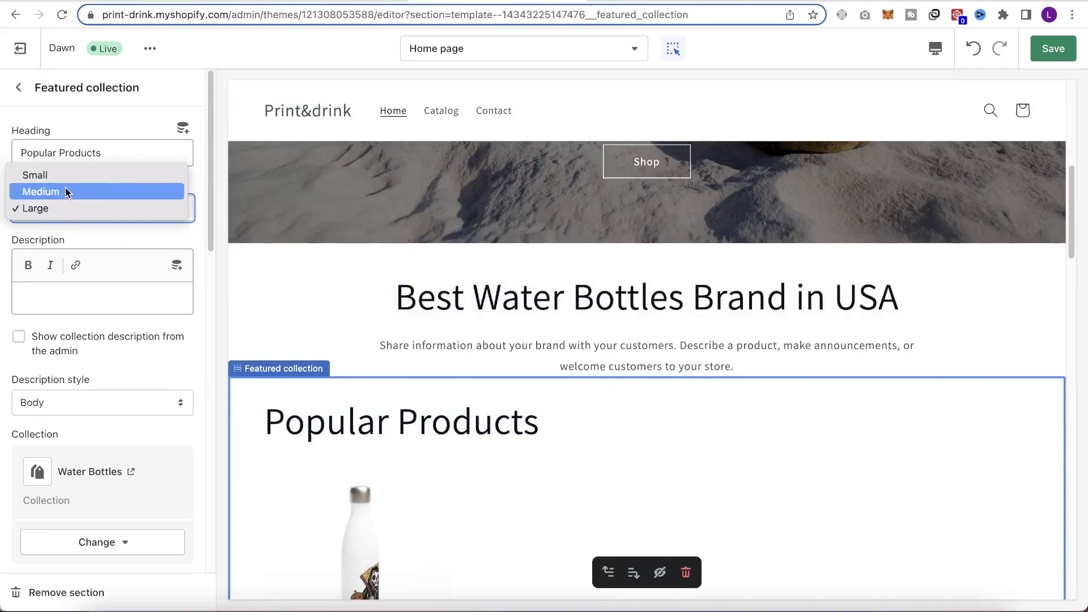
{"action": "left_click", "coordinate": [85, 193]}
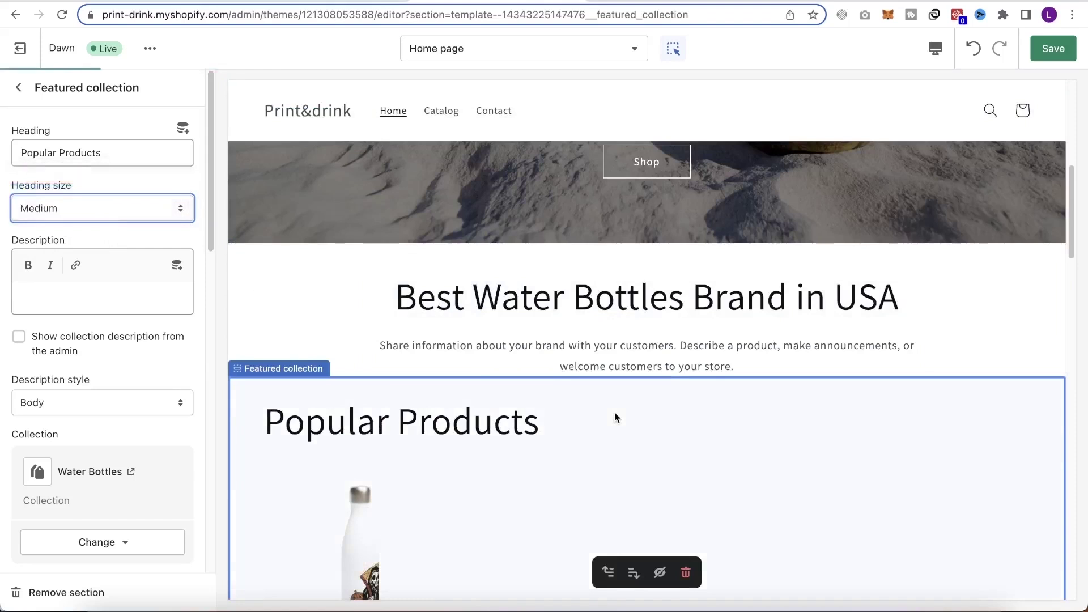
Try the Background 2, Inverse, Accent 2 and Accent 1 color schemes on the Featured collection section.
{"action": "scroll", "coordinate": [117, 342], "scroll_direction": "down", "scroll_amount": 6}
{"action": "scroll", "coordinate": [86, 390], "scroll_direction": "down", "scroll_amount": 2}
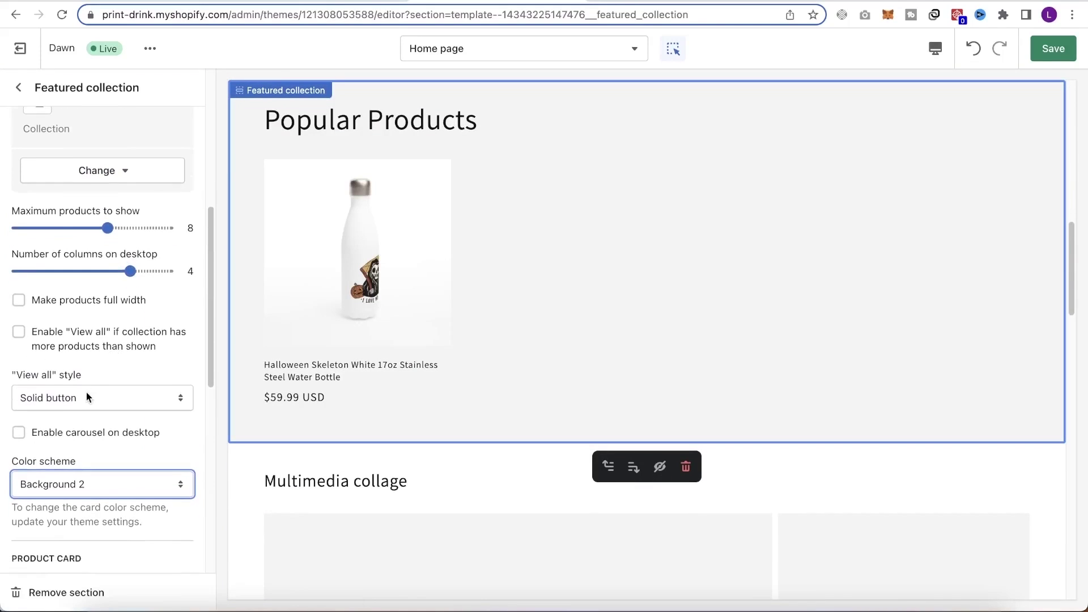
{"action": "left_click", "coordinate": [106, 454]}
{"action": "left_click", "coordinate": [83, 473]}
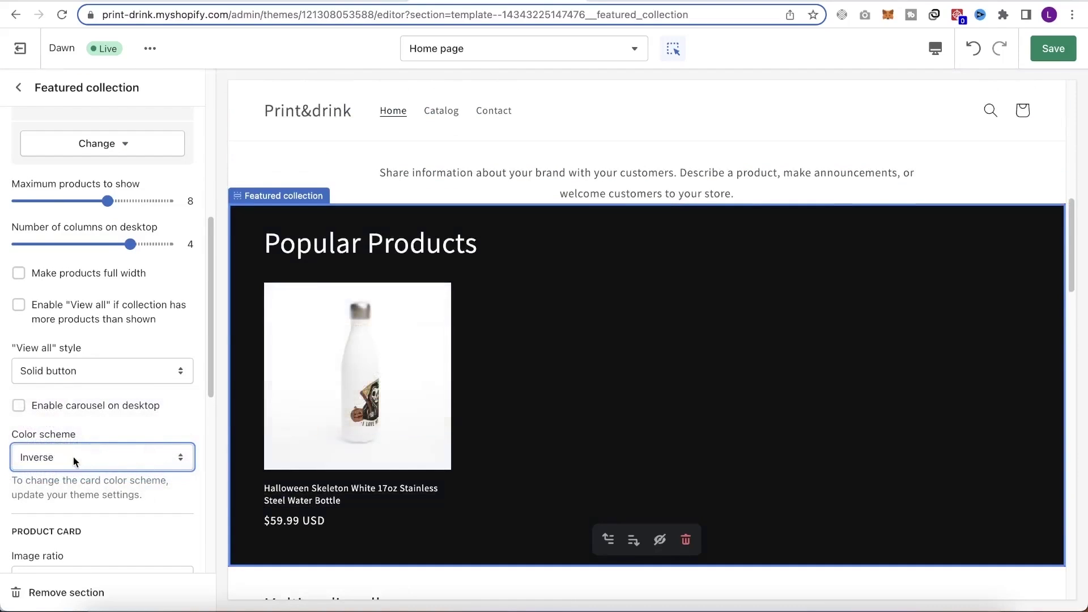
{"action": "left_click", "coordinate": [80, 456]}
{"action": "left_click", "coordinate": [78, 408]}
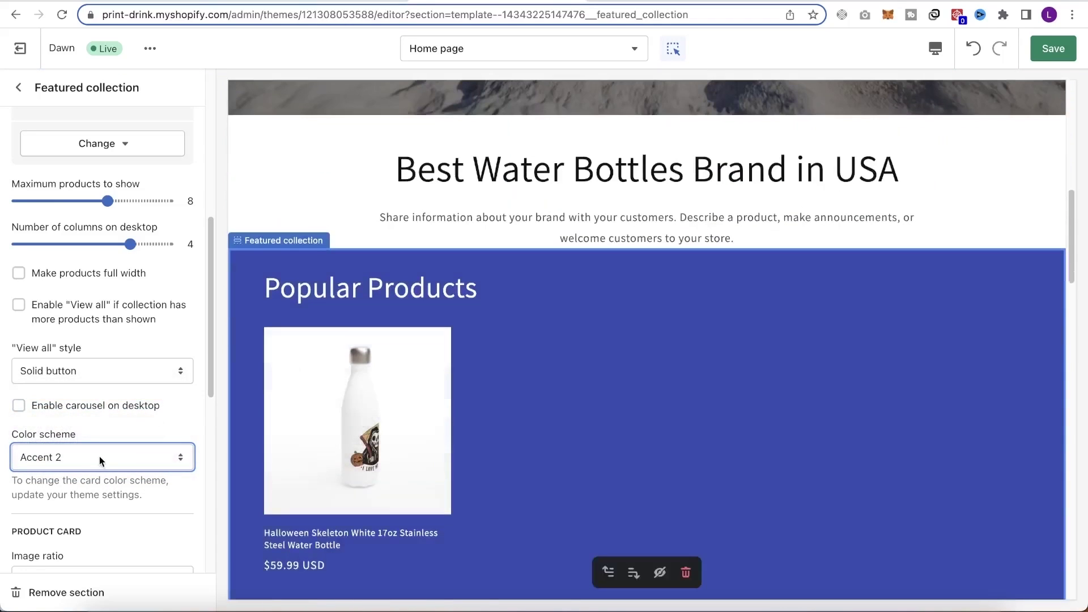
{"action": "left_click", "coordinate": [100, 457]}
{"action": "left_click", "coordinate": [111, 441]}
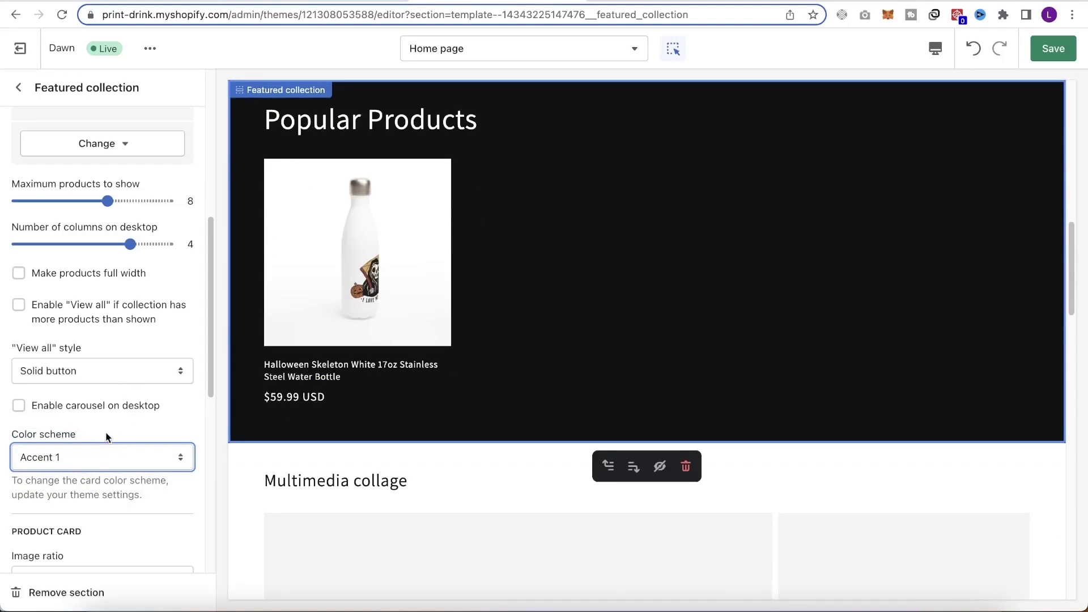
Set the Featured collection section's color scheme to Background 2 and look through its product card, mobile layout and padding settings.
{"action": "left_click", "coordinate": [107, 458]}
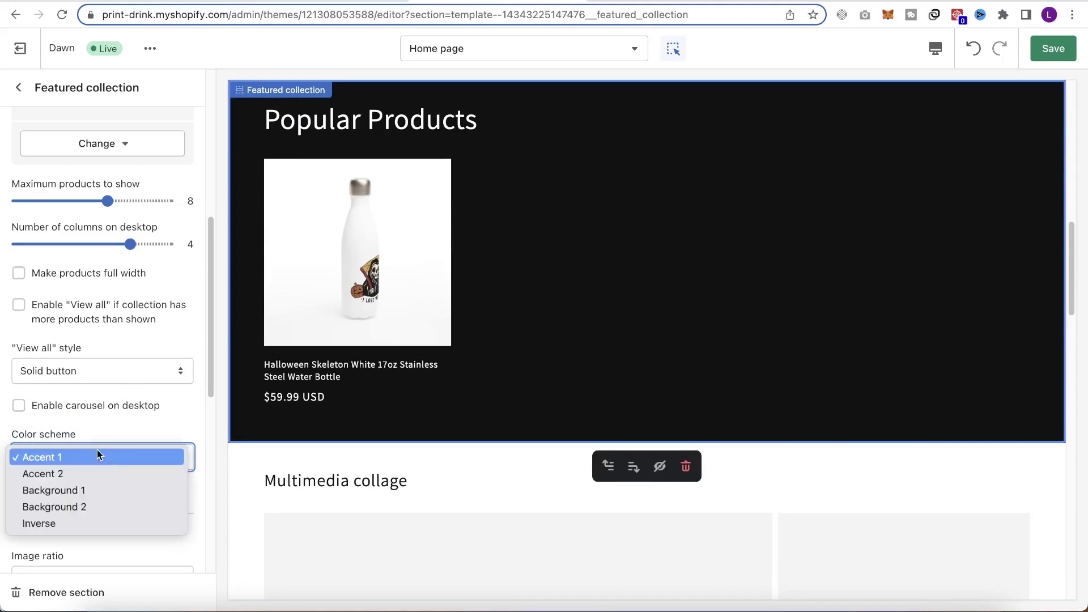
{"action": "left_click", "coordinate": [96, 508]}
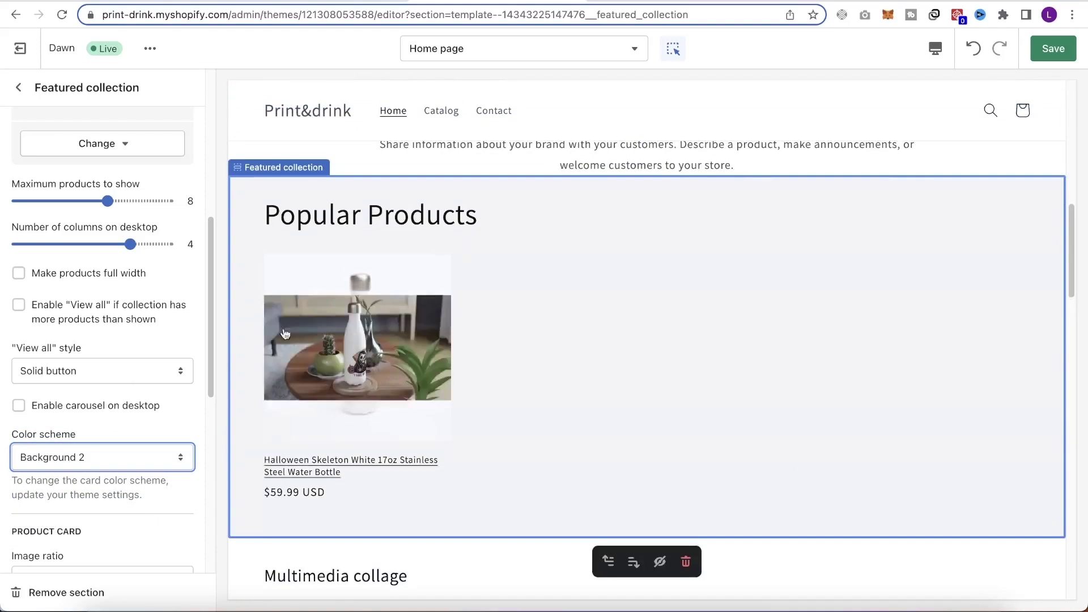
{"action": "scroll", "coordinate": [57, 397], "scroll_direction": "down", "scroll_amount": 5}
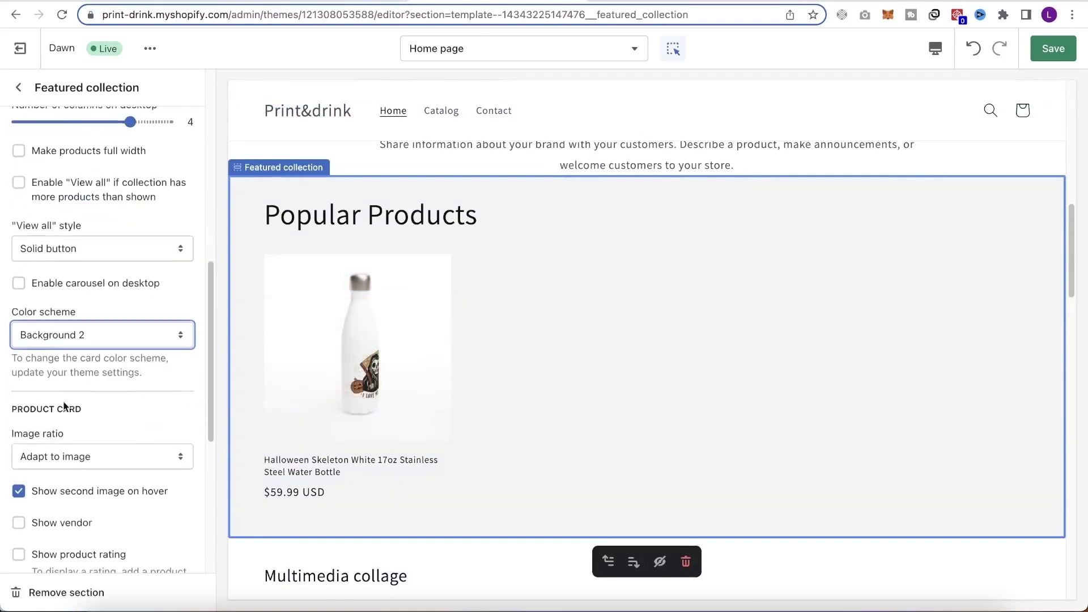
{"action": "scroll", "coordinate": [106, 376], "scroll_direction": "down", "scroll_amount": 4}
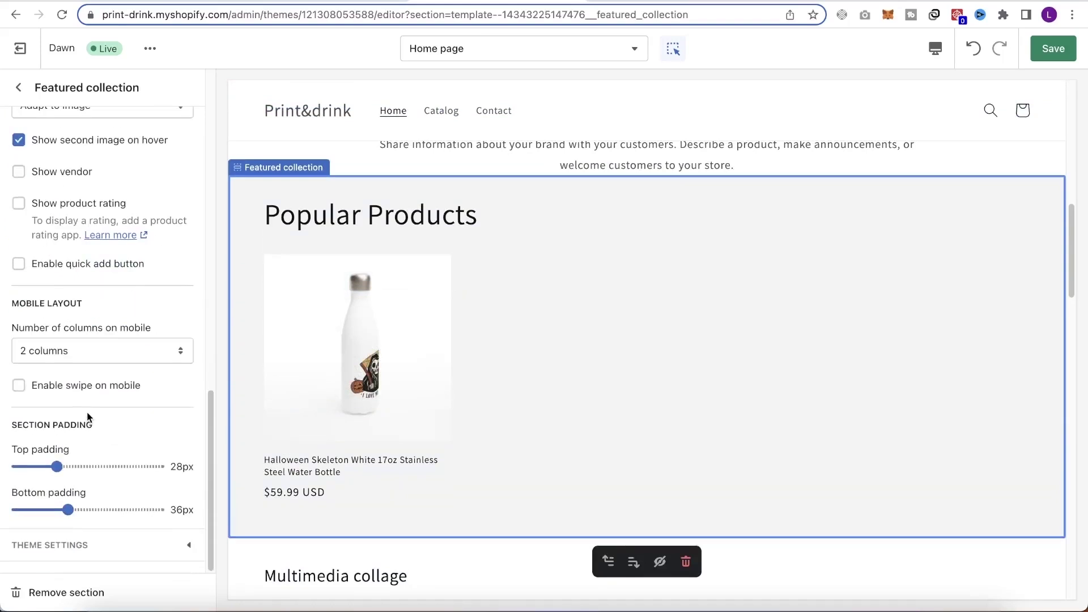
{"action": "scroll", "coordinate": [141, 418], "scroll_direction": "up", "scroll_amount": 10}
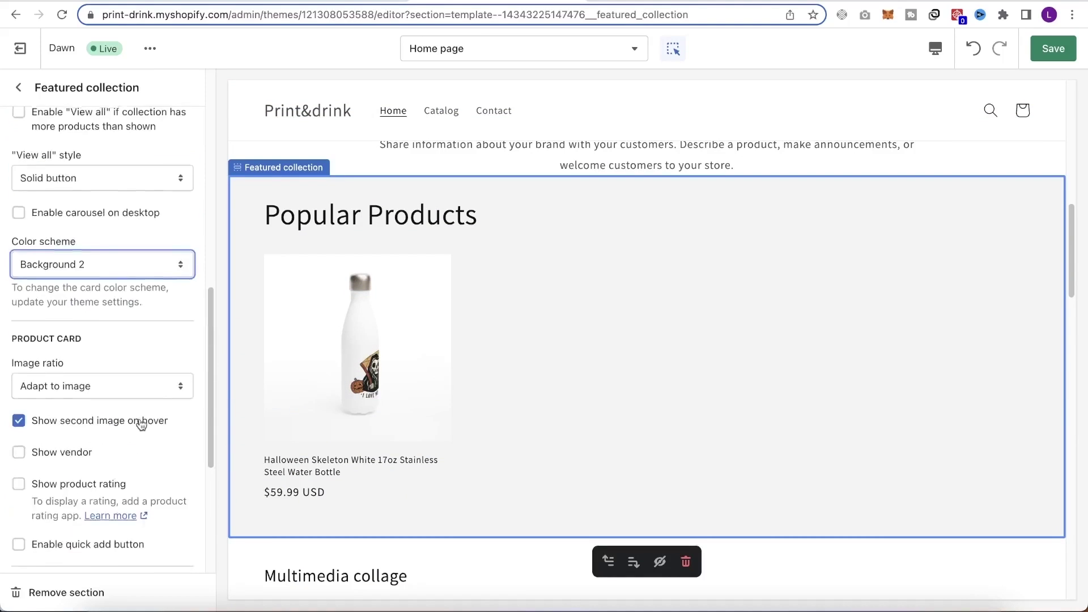
Close the Featured collection settings and save the home page changes.
{"action": "left_click", "coordinate": [19, 88]}
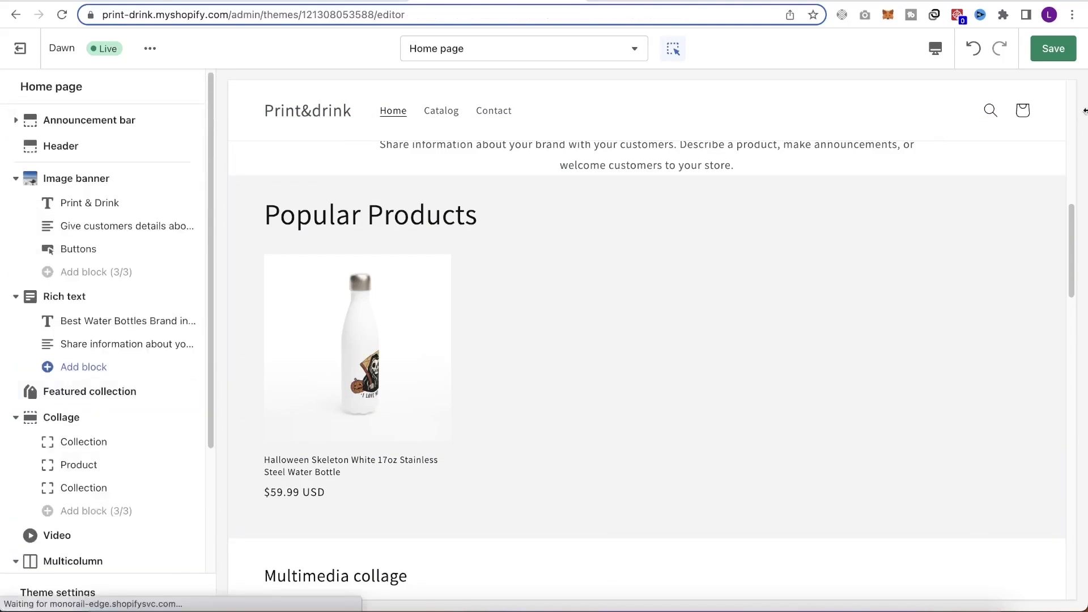
{"action": "left_click", "coordinate": [1053, 49]}
Hide the Collage, Video and Multicolumn sections on the home page.
{"action": "scroll", "coordinate": [657, 340], "scroll_direction": "down", "scroll_amount": 6}
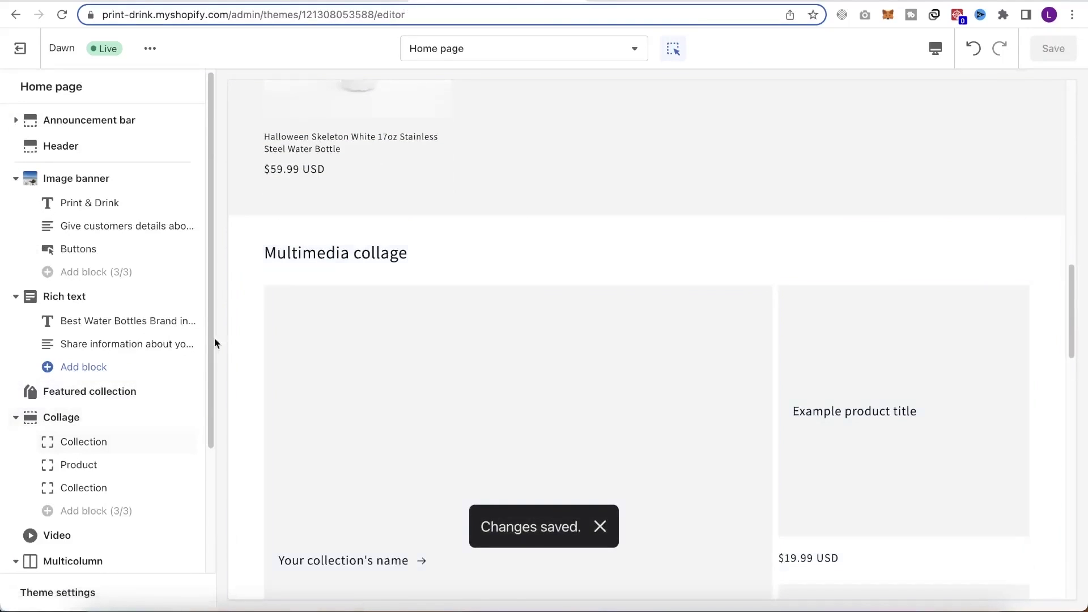
{"action": "scroll", "coordinate": [599, 392], "scroll_direction": "down", "scroll_amount": 2}
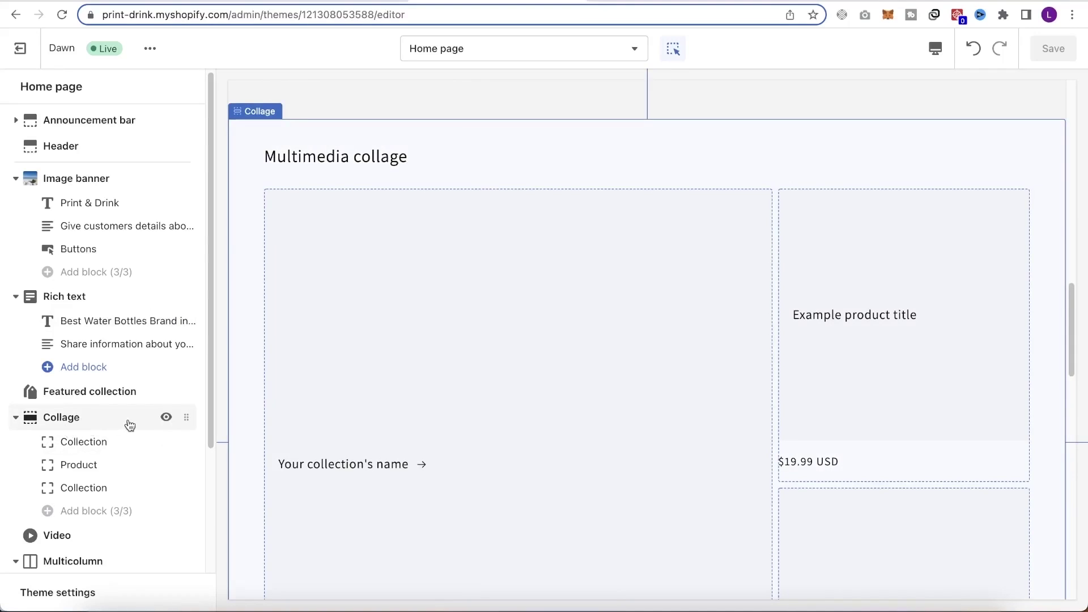
{"action": "left_click", "coordinate": [166, 417]}
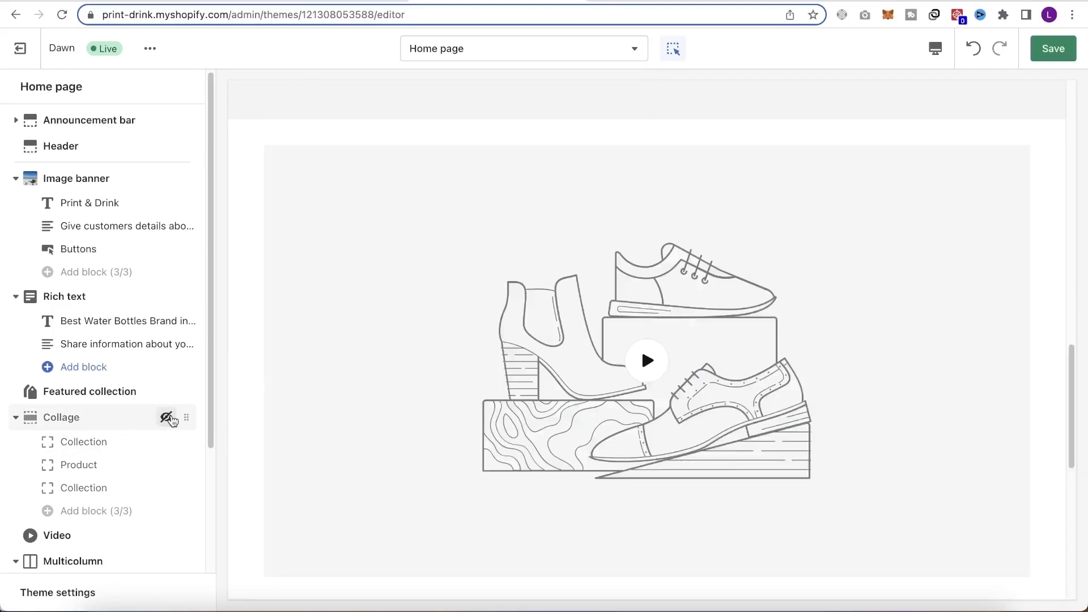
{"action": "scroll", "coordinate": [124, 452], "scroll_direction": "down", "scroll_amount": 3}
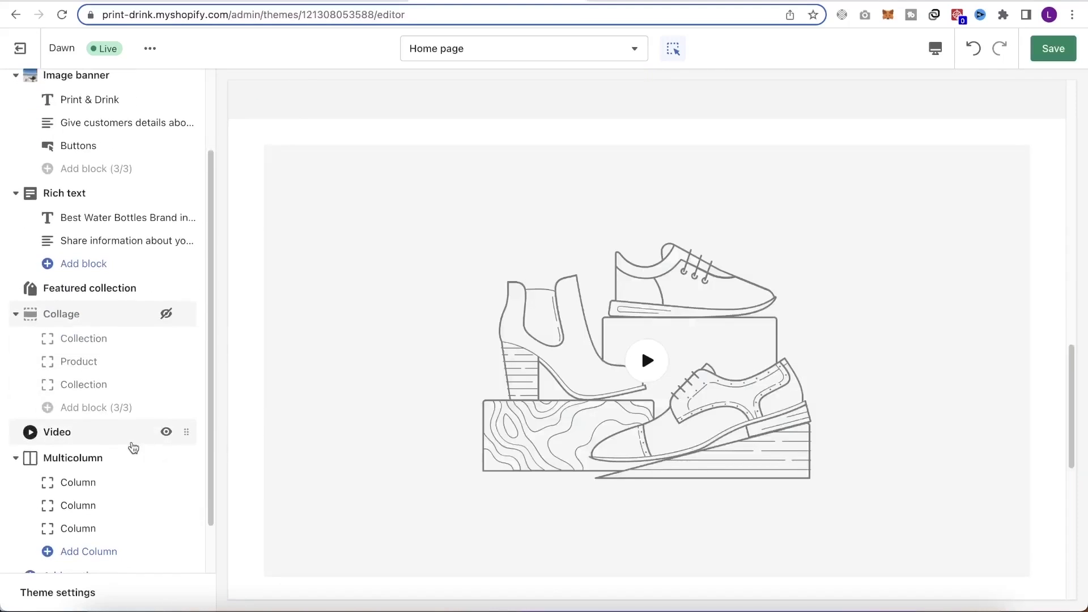
{"action": "left_click", "coordinate": [164, 431]}
{"action": "left_click", "coordinate": [166, 458]}
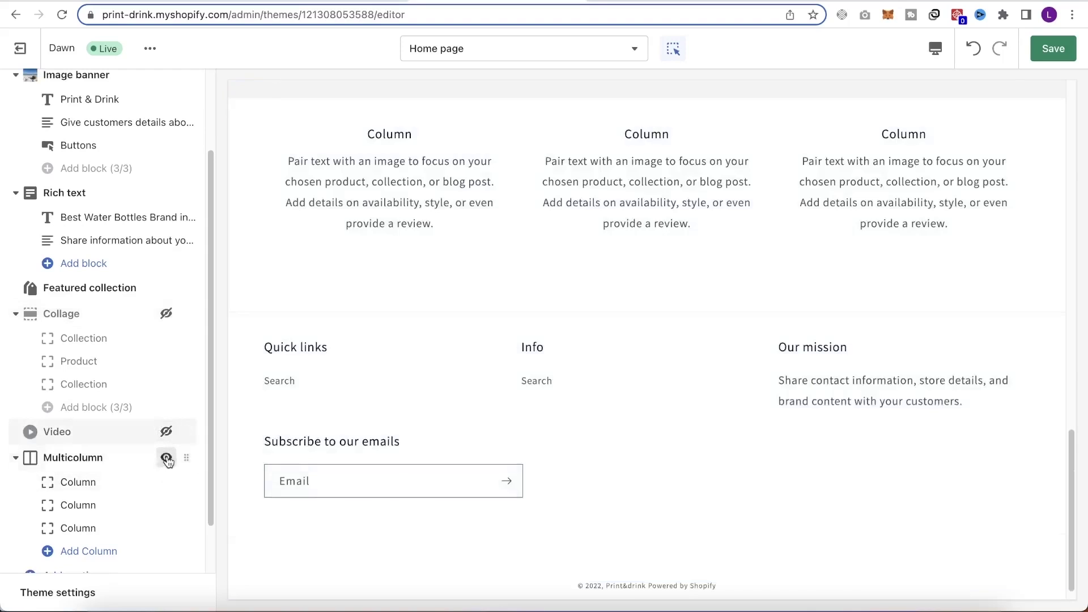
Add a Featured product section below the Multicolumn section.
{"action": "scroll", "coordinate": [114, 442], "scroll_direction": "down", "scroll_amount": 2}
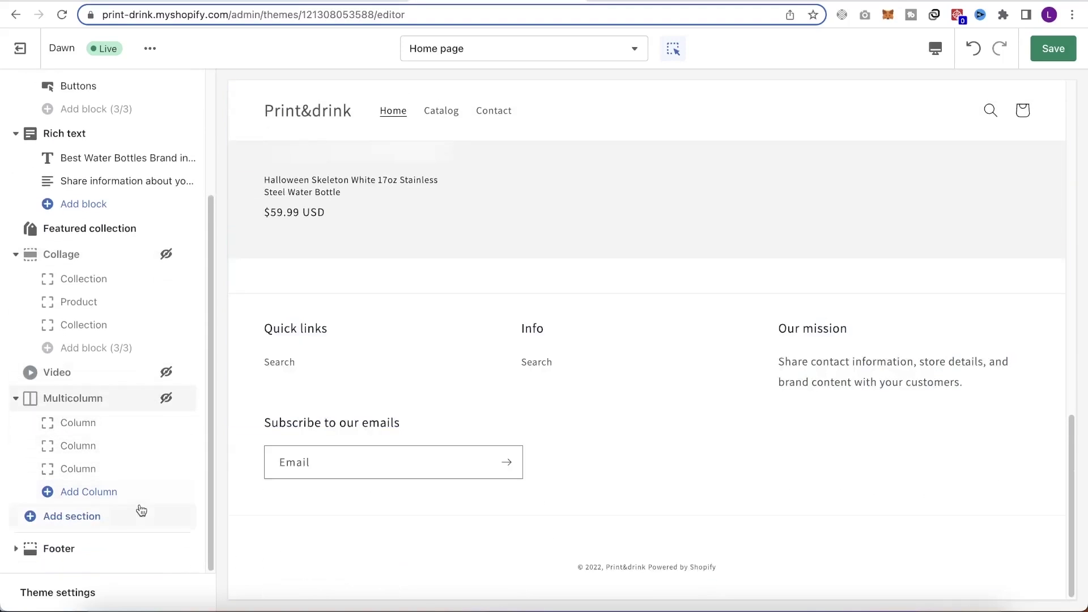
{"action": "left_click", "coordinate": [76, 518]}
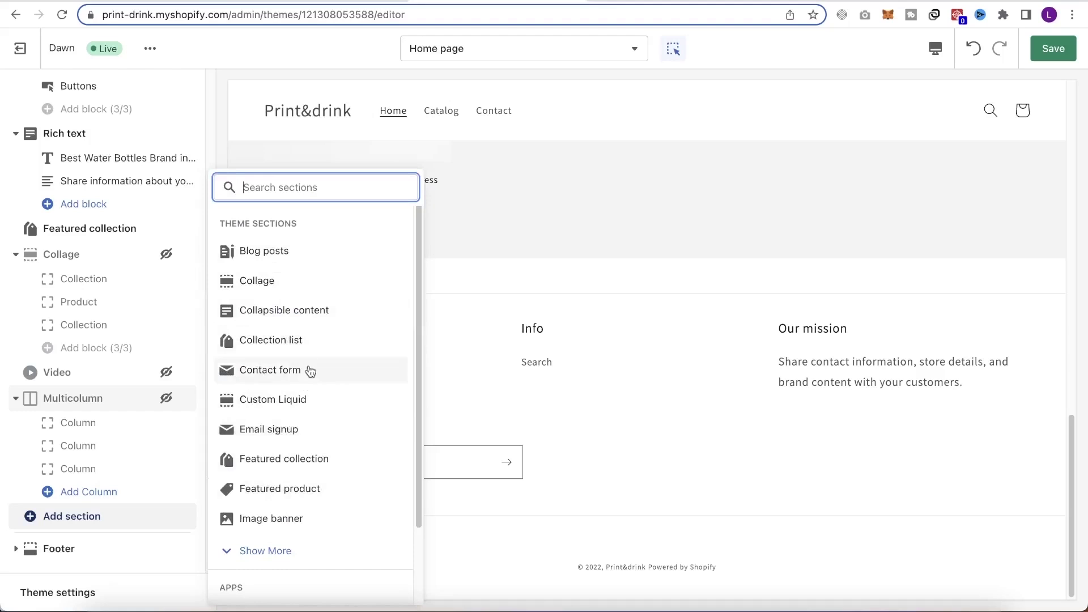
{"action": "left_click", "coordinate": [315, 490]}
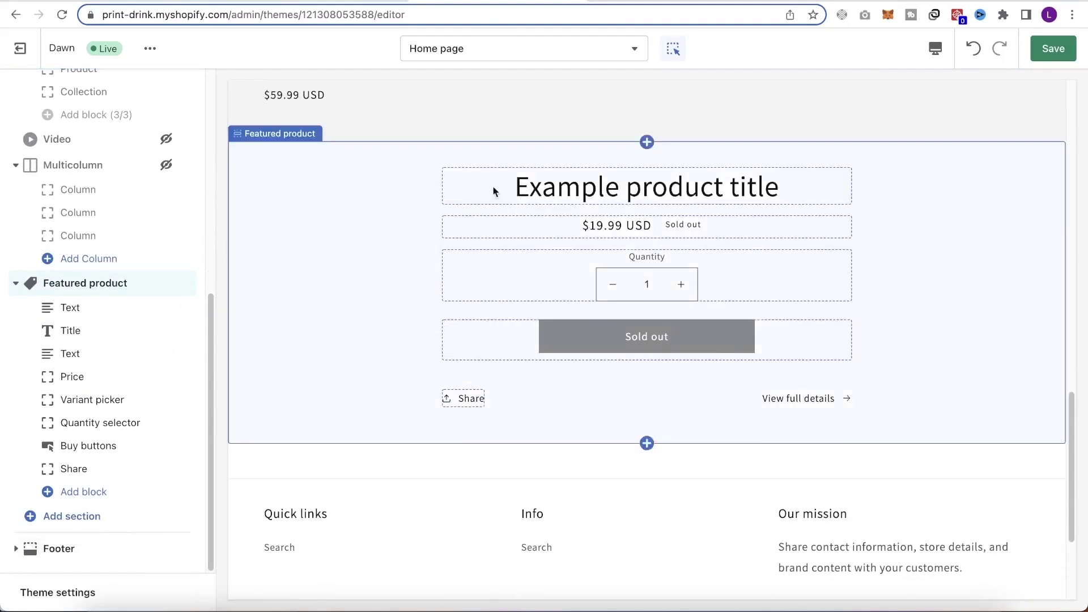
Assign the Halloween Skeleton White 17oz Stainless Steel Water Bottle to the Featured product section and return to the section list.
{"action": "left_click", "coordinate": [93, 297]}
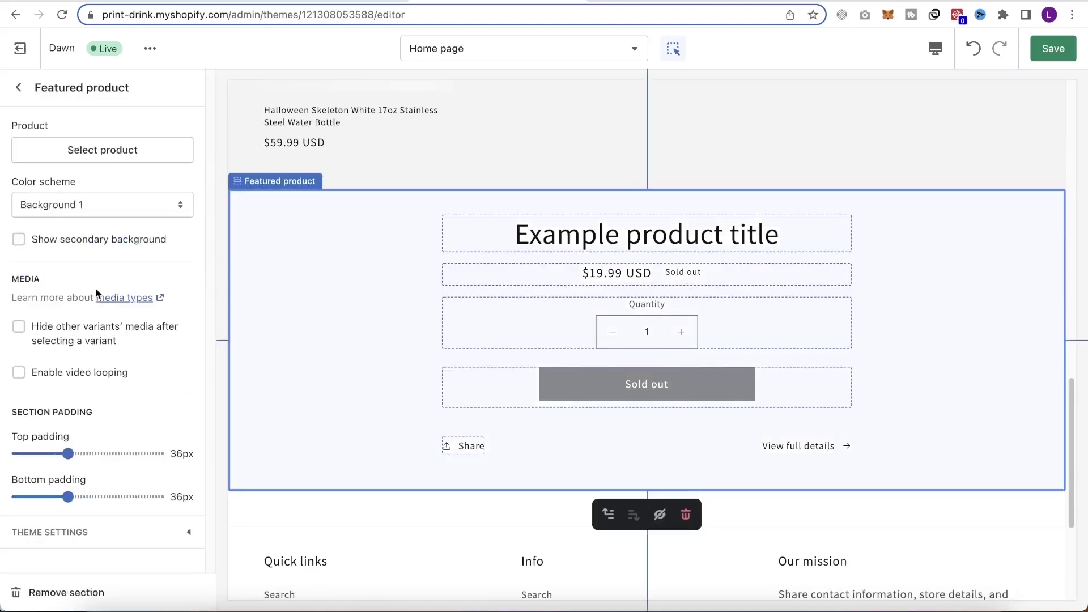
{"action": "left_click", "coordinate": [101, 150]}
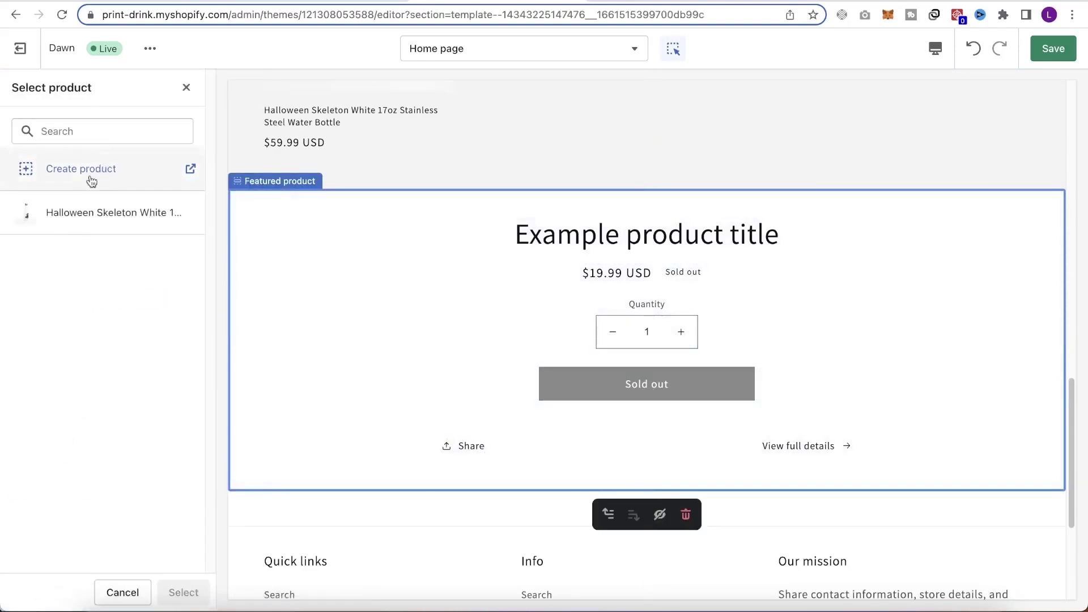
{"action": "left_click", "coordinate": [101, 212]}
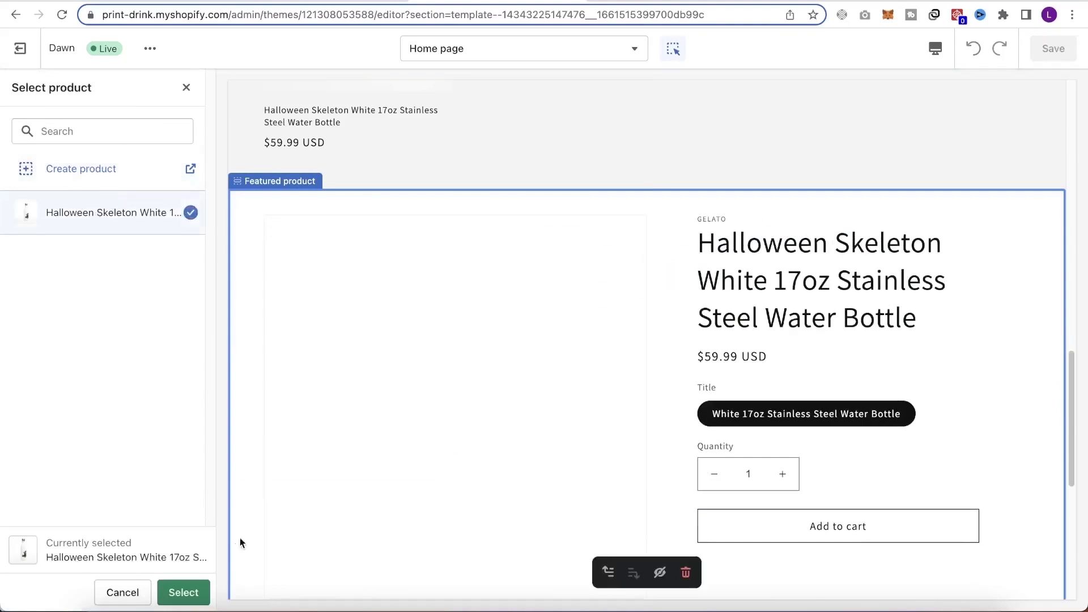
{"action": "left_click", "coordinate": [183, 592]}
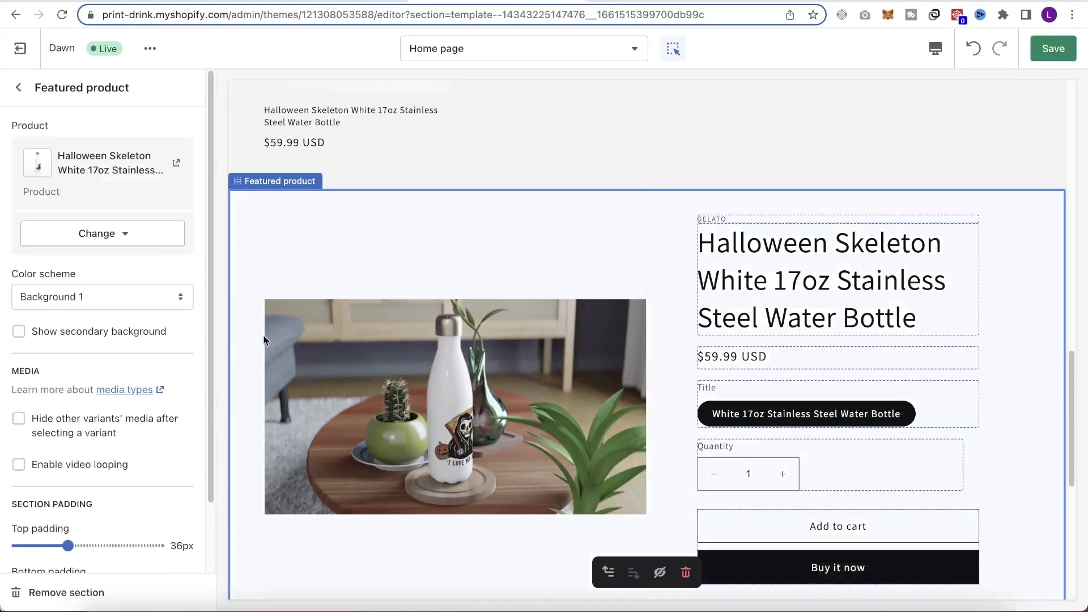
{"action": "left_click", "coordinate": [19, 86]}
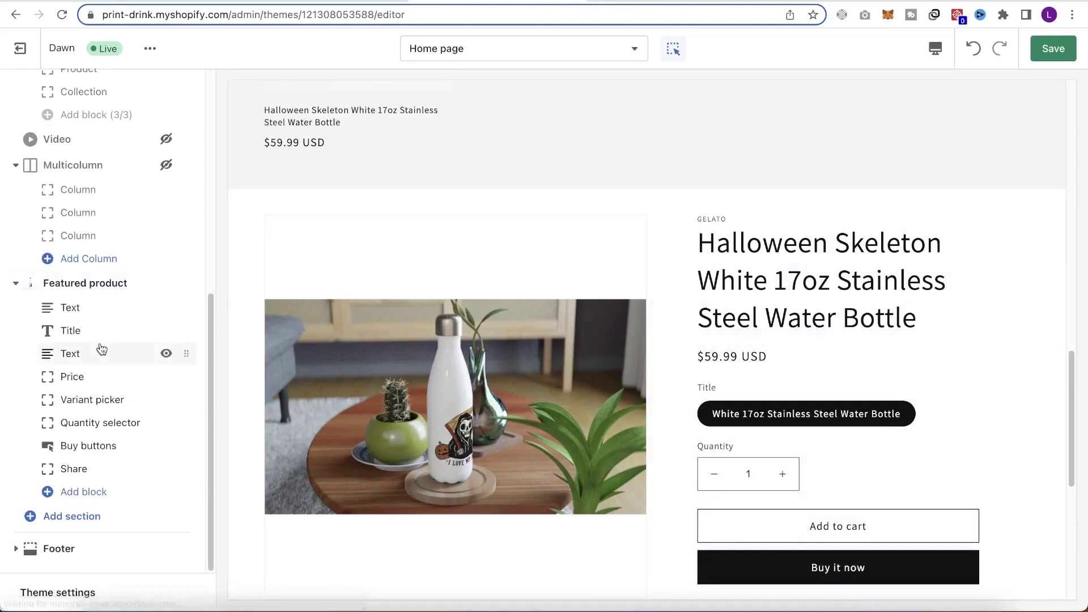
Hide the Featured product section's Variant picker block, and briefly test hiding its Quantity selector and Share blocks while keeping both shown.
{"action": "scroll", "coordinate": [340, 405], "scroll_direction": "down", "scroll_amount": 2}
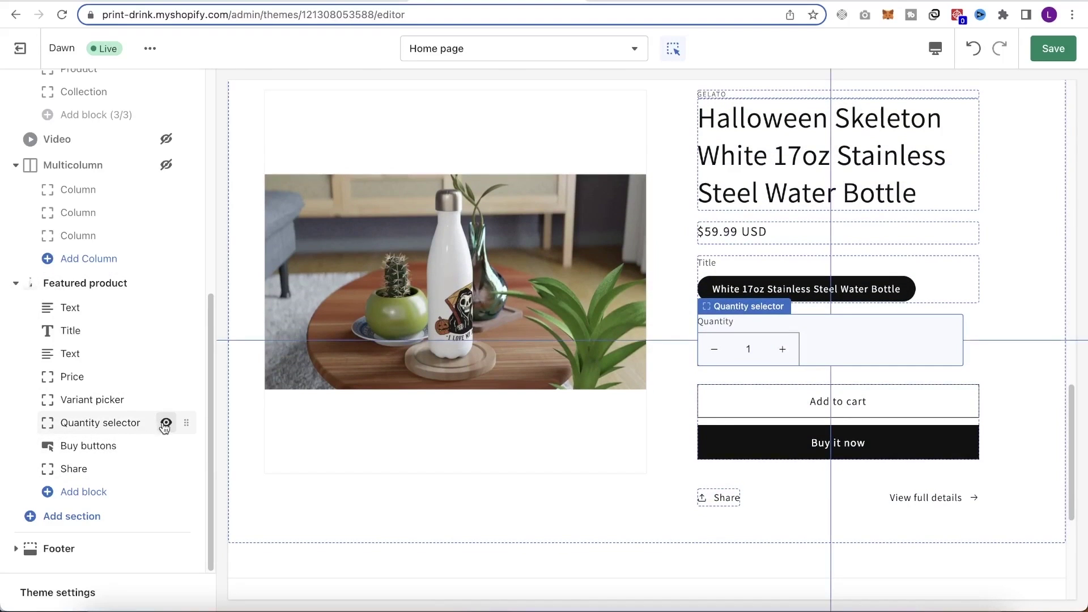
{"action": "left_click", "coordinate": [165, 423]}
{"action": "left_click", "coordinate": [167, 424]}
{"action": "left_click", "coordinate": [166, 399]}
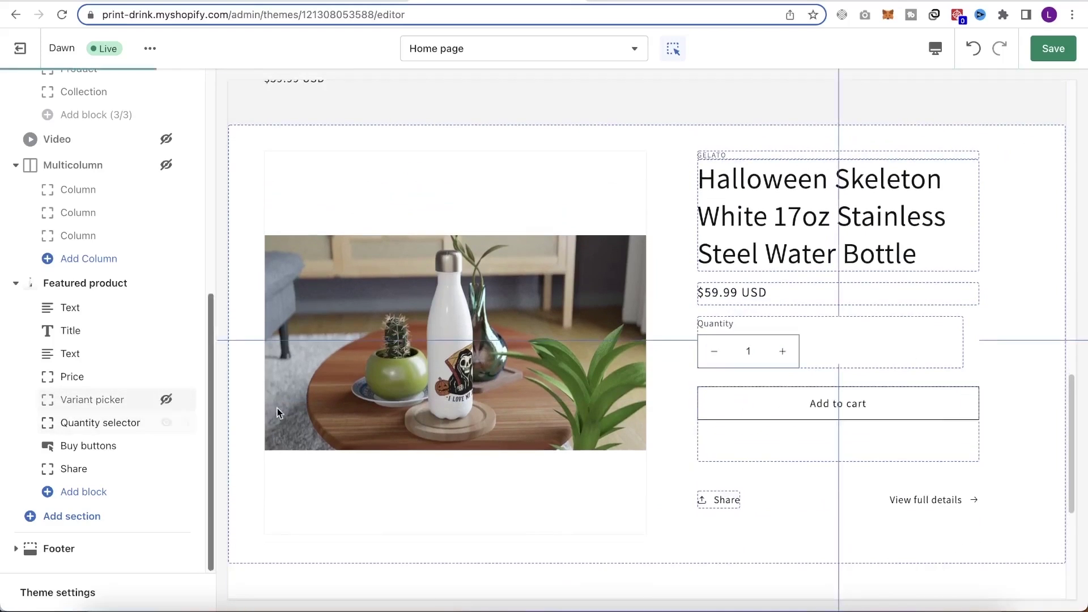
{"action": "left_click", "coordinate": [166, 399]}
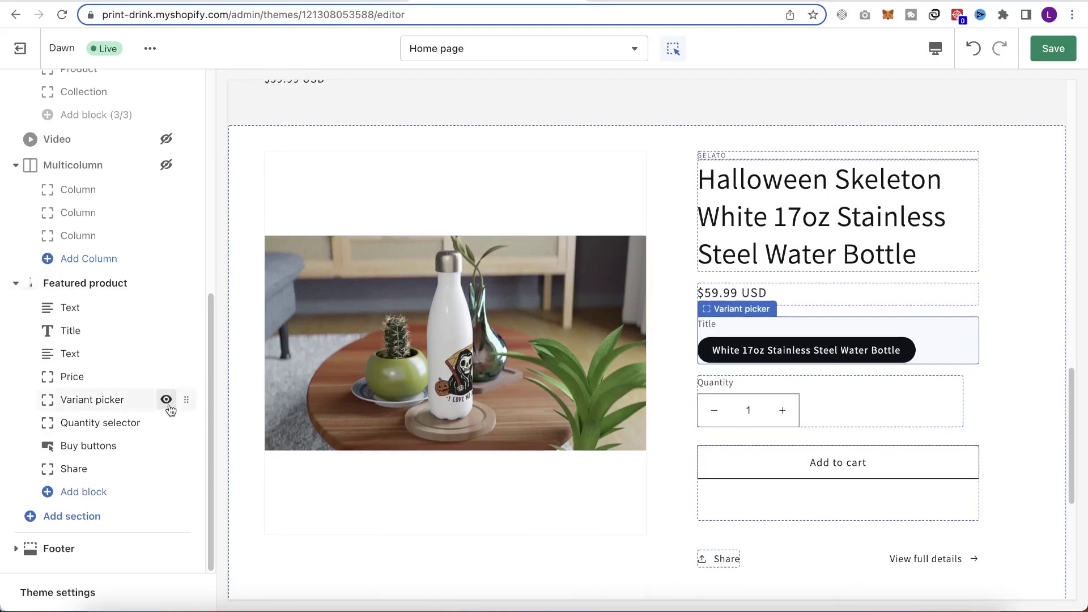
{"action": "left_click", "coordinate": [182, 401]}
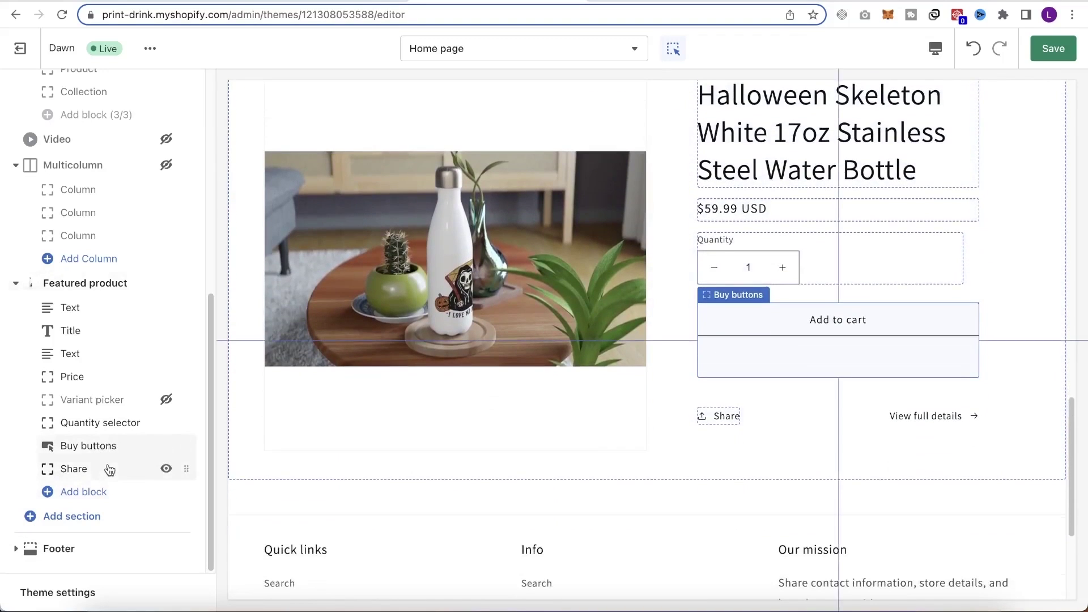
{"action": "left_click", "coordinate": [166, 469]}
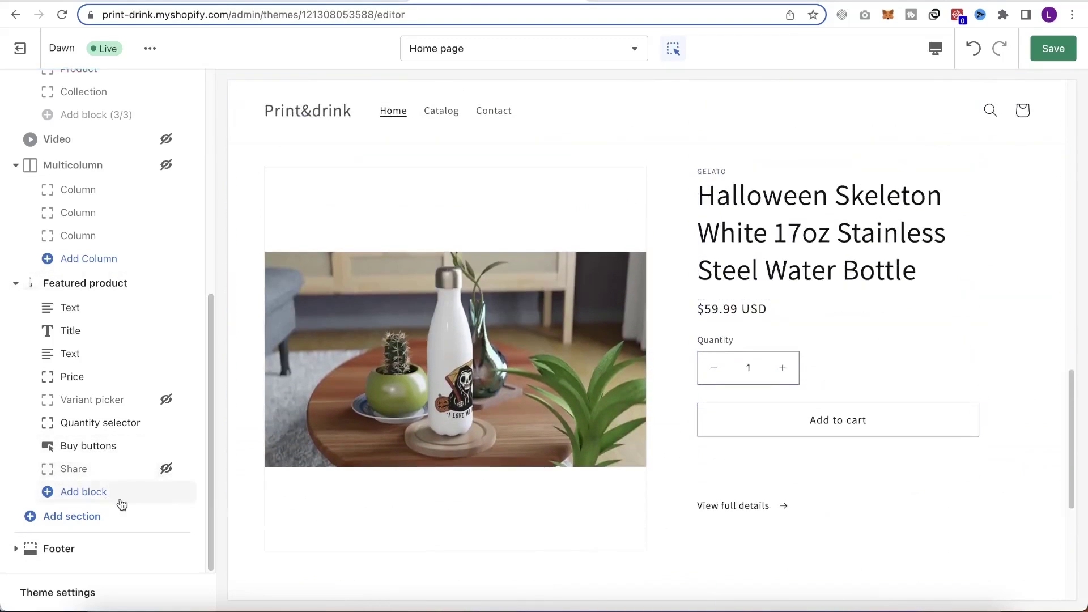
{"action": "left_click", "coordinate": [165, 469]}
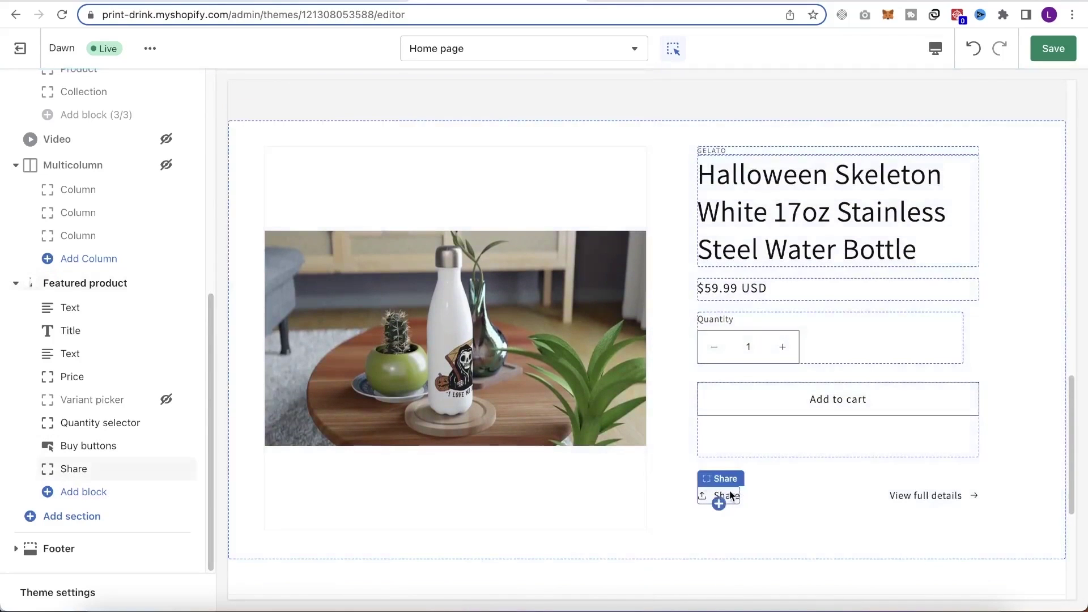
Add an Image with text section below the Featured product section.
{"action": "left_click", "coordinate": [83, 518]}
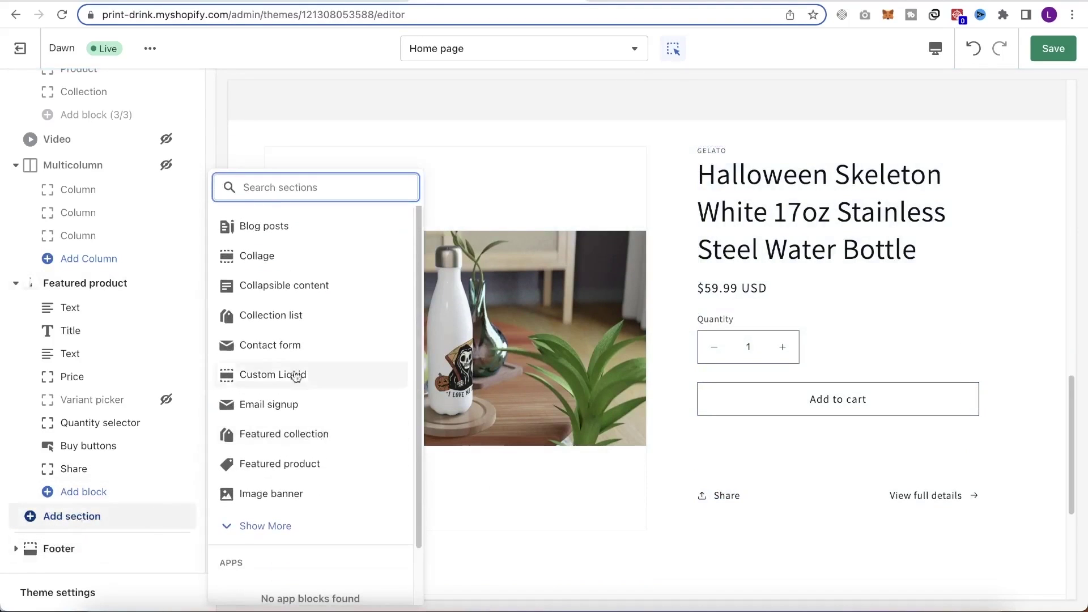
{"action": "left_click", "coordinate": [265, 525]}
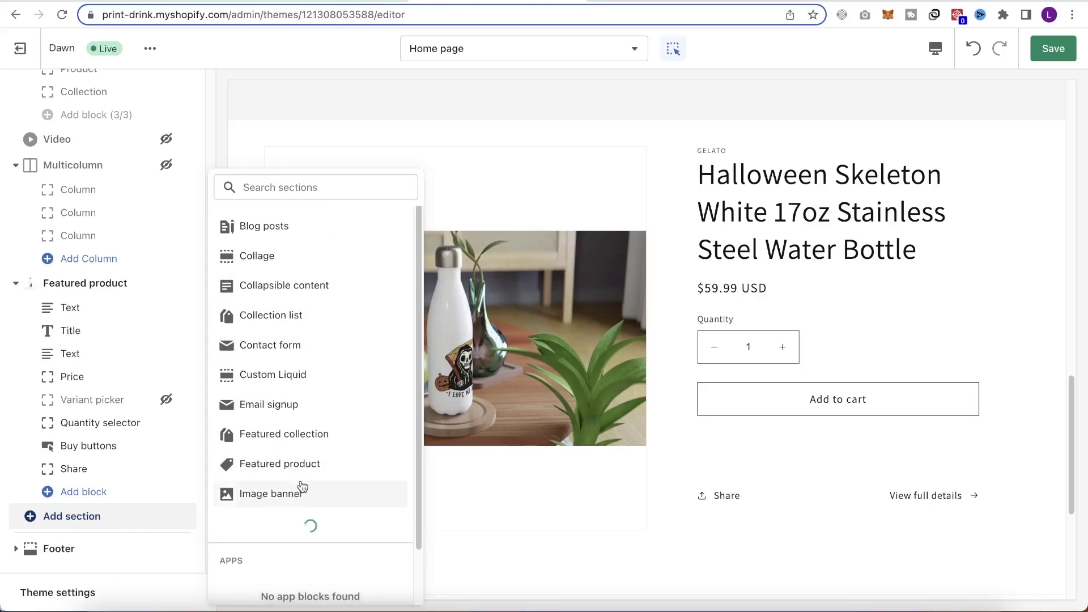
{"action": "scroll", "coordinate": [300, 488], "scroll_direction": "down", "scroll_amount": 1}
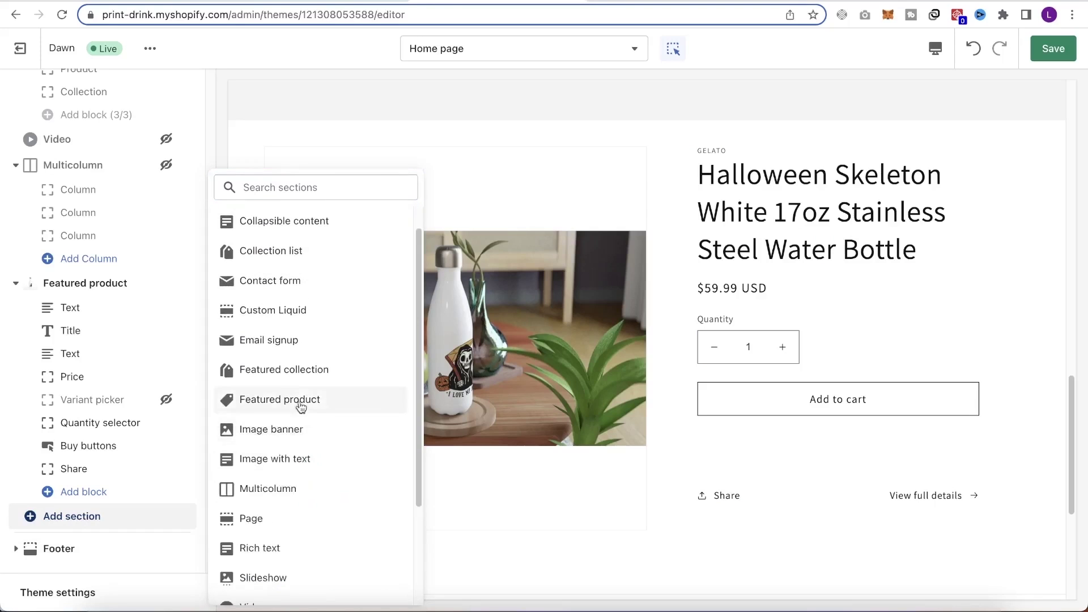
{"action": "left_click", "coordinate": [303, 462]}
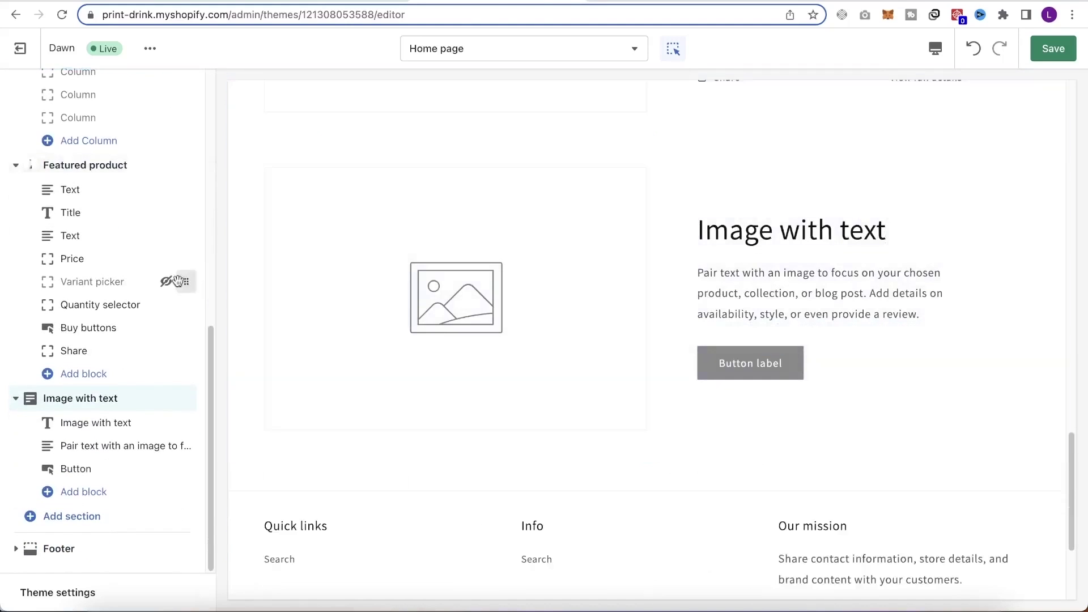
Set the library's beach photo with the coconut as the Image with text section's image.
{"action": "left_click", "coordinate": [531, 302]}
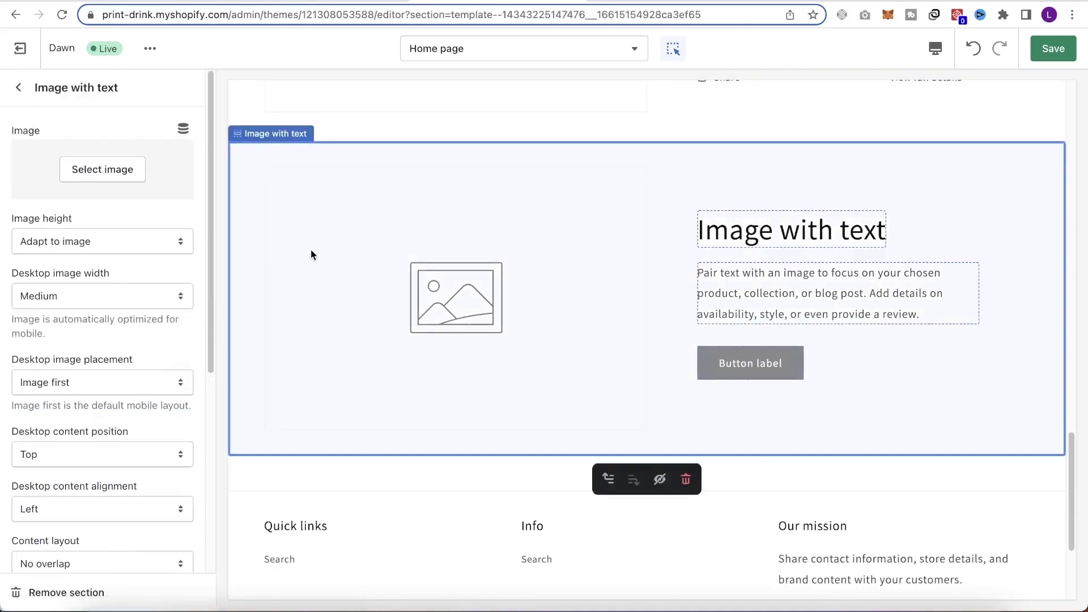
{"action": "left_click", "coordinate": [97, 174]}
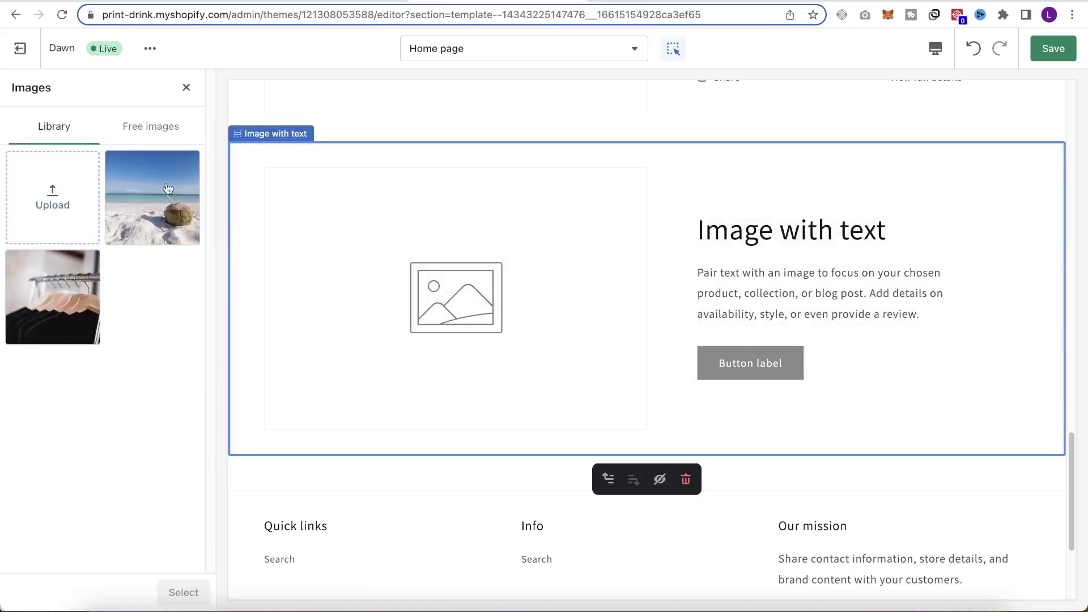
{"action": "left_click", "coordinate": [153, 195]}
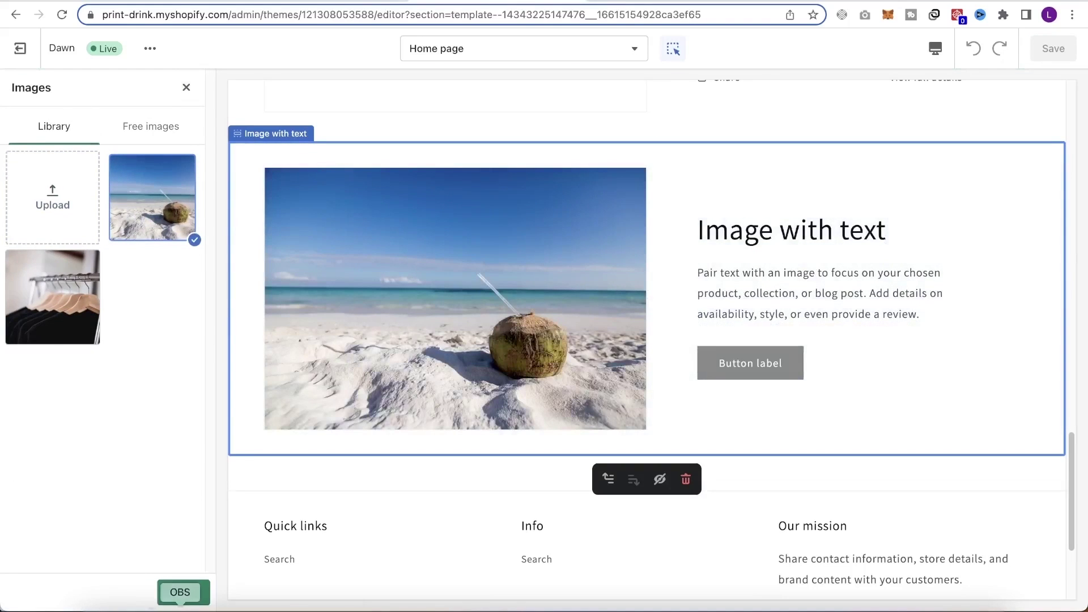
{"action": "left_click", "coordinate": [182, 593]}
Change the Image with text section's heading to "Best Water Bottles" and open its text block's content.
{"action": "left_click", "coordinate": [731, 229]}
{"action": "left_click", "coordinate": [109, 142]}
{"action": "triple_click", "coordinate": [108, 142]}
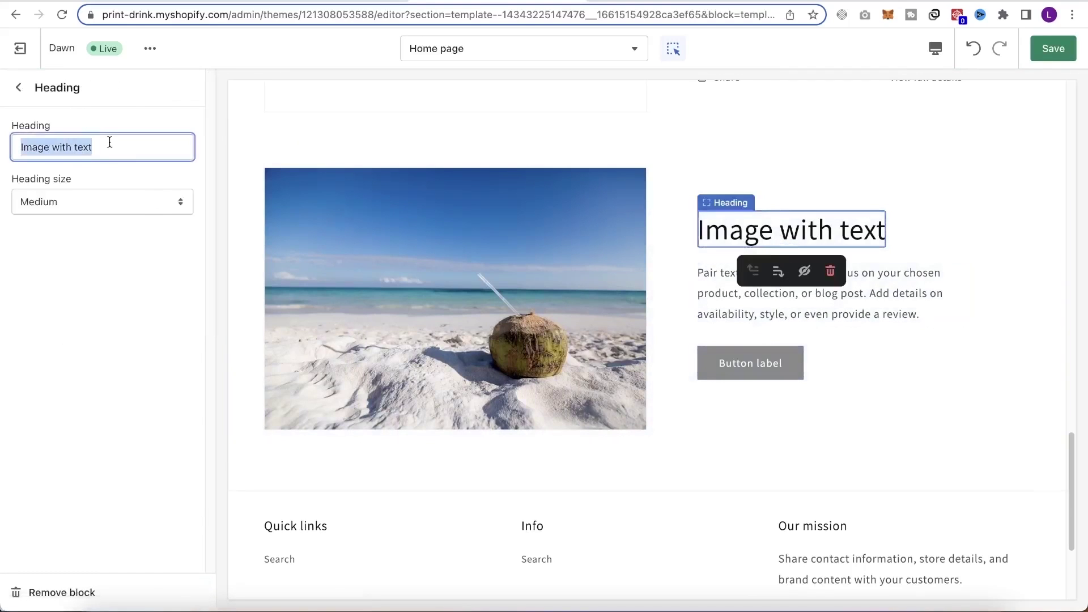
{"action": "type", "text": "Best Water Bottles"}
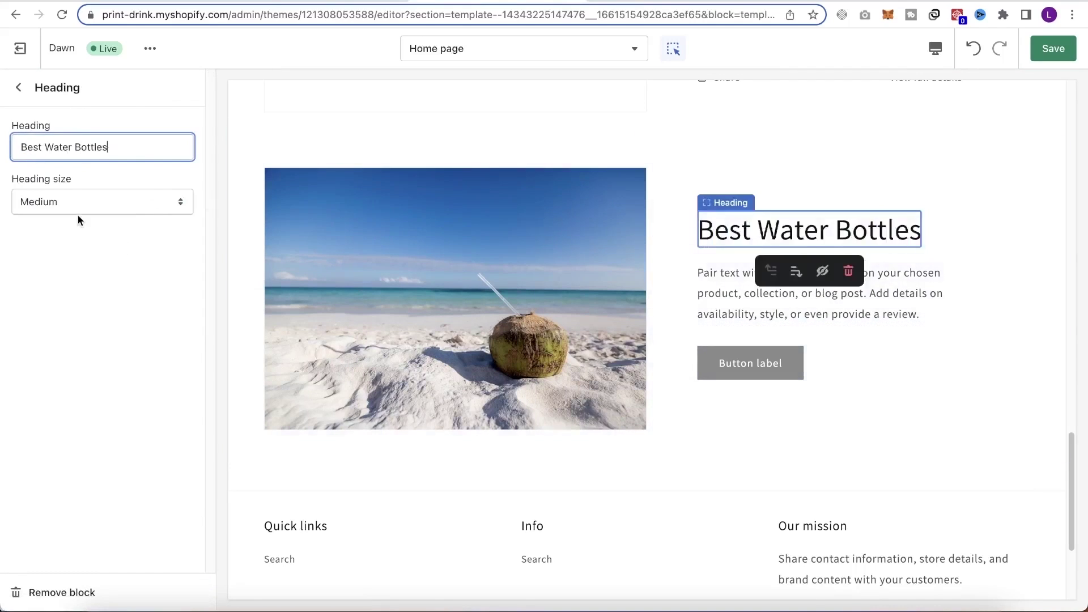
{"action": "left_click", "coordinate": [835, 299]}
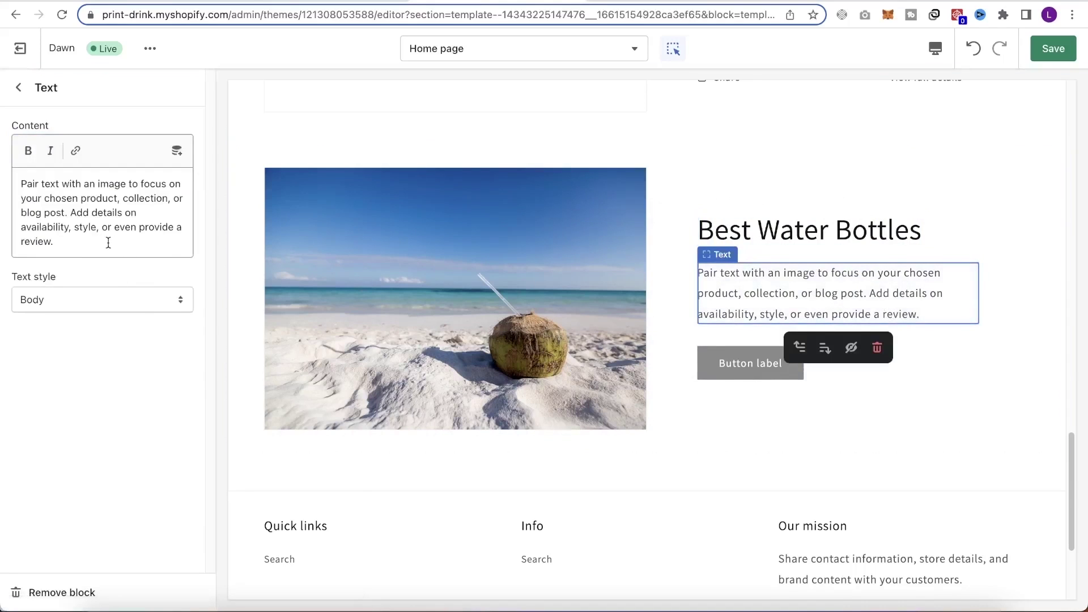
{"action": "triple_click", "coordinate": [110, 243]}
Set the Image with text section's button label to "Shop Now".
{"action": "left_click", "coordinate": [772, 365]}
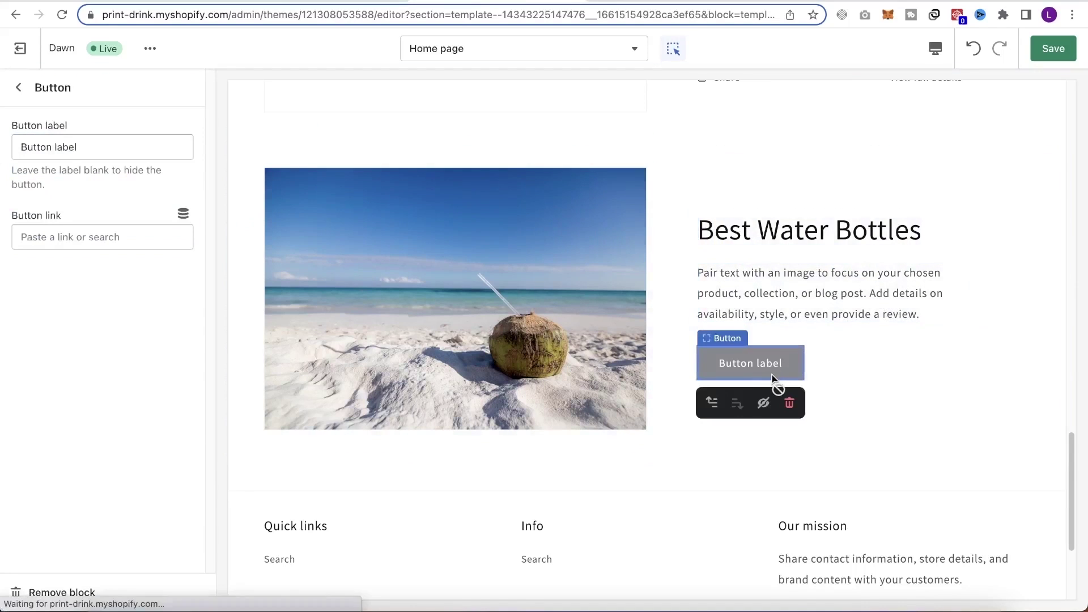
{"action": "left_click_drag", "start_coordinate": [80, 150], "coordinate": [3, 149]}
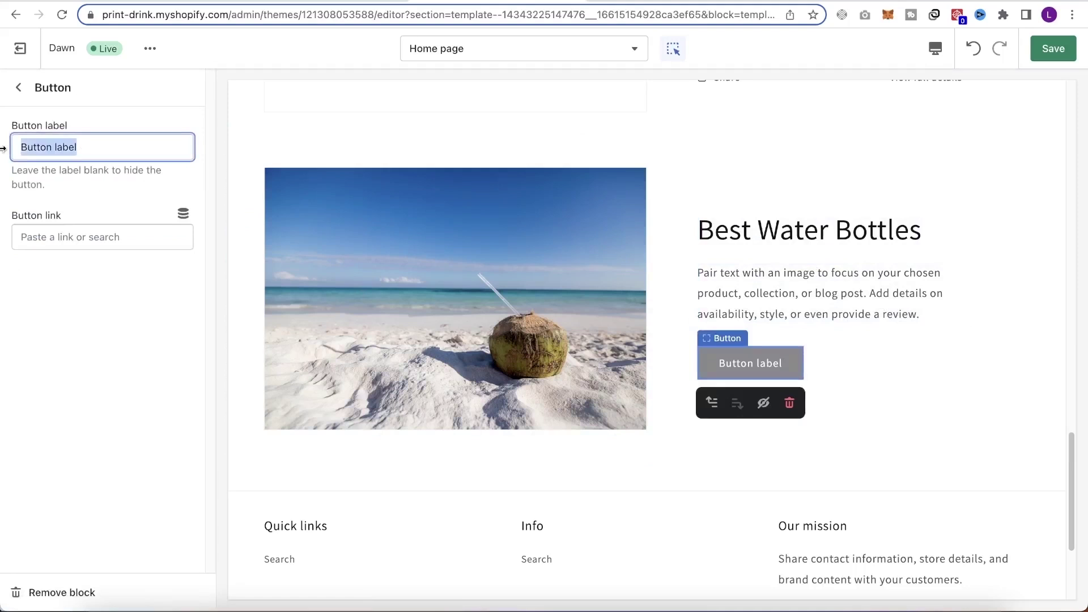
{"action": "type", "text": "Shop Now"}
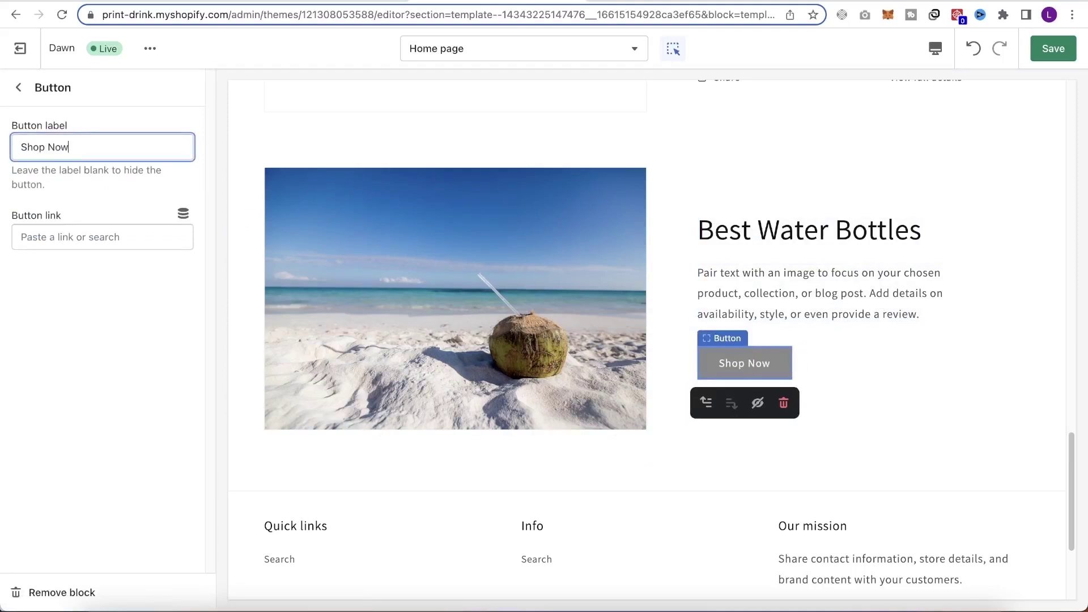
Link the Image with text section's Shop Now button to All products.
{"action": "left_click", "coordinate": [80, 238]}
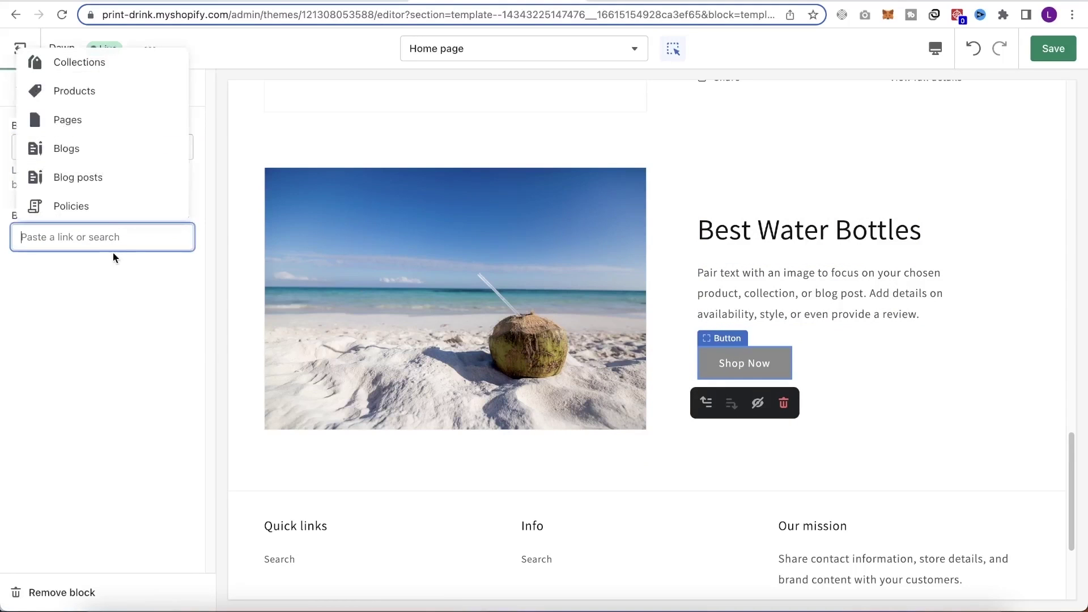
{"action": "left_click", "coordinate": [103, 93]}
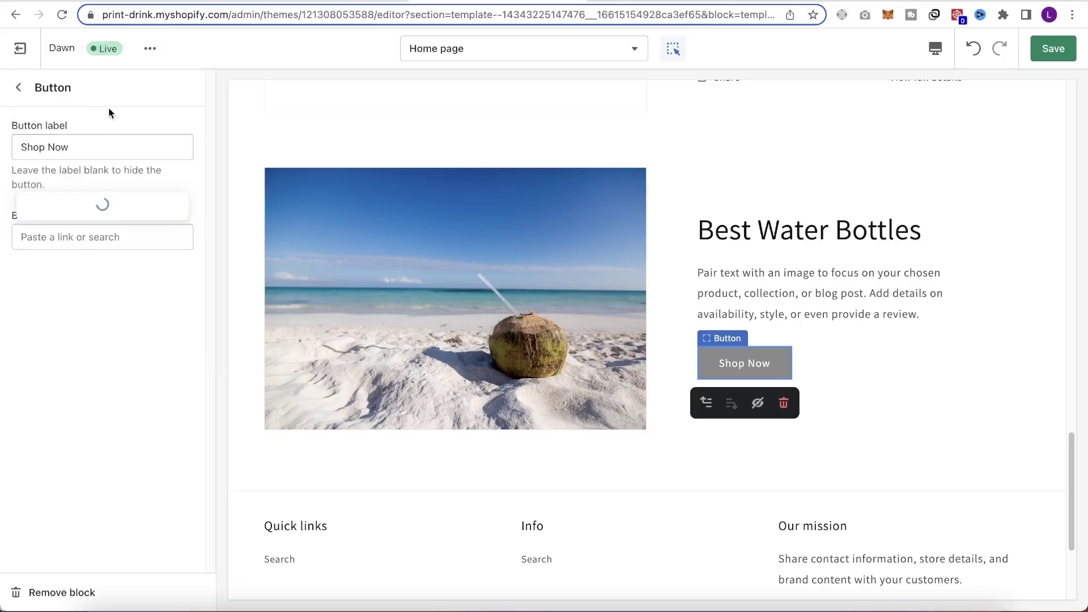
{"action": "left_click", "coordinate": [82, 177]}
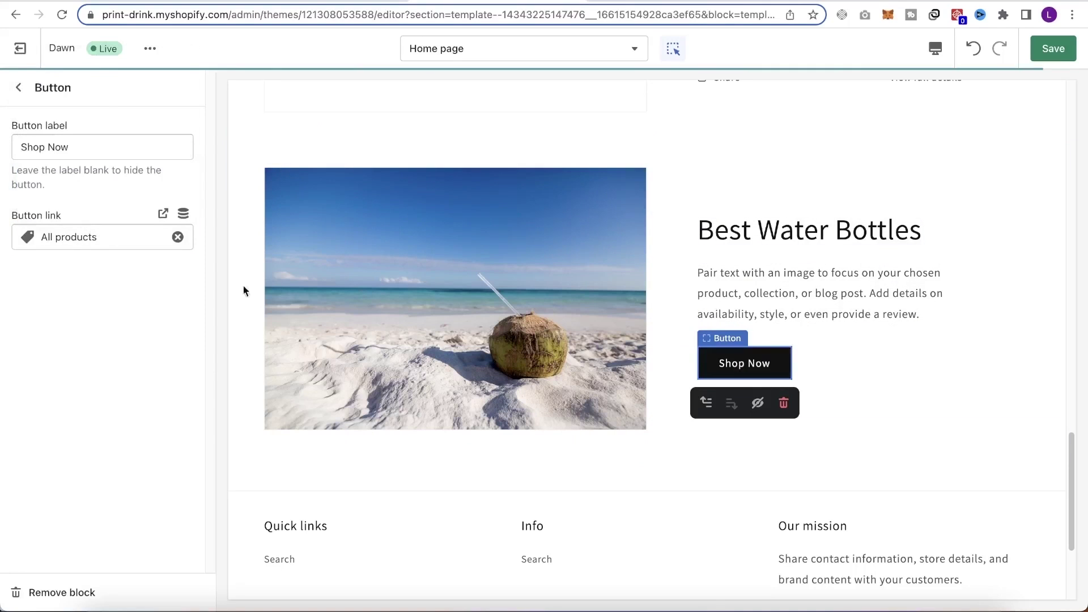
Change the Image with text section's button link to the Halloween Skeleton White product and return to the section list.
{"action": "left_click", "coordinate": [92, 237]}
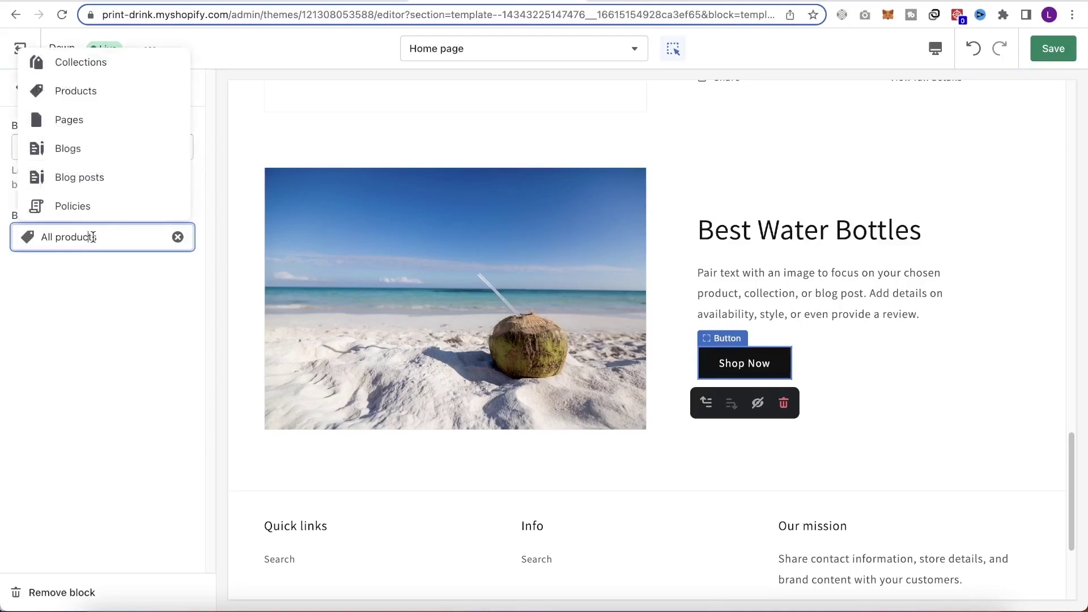
{"action": "left_click", "coordinate": [85, 80]}
{"action": "left_click", "coordinate": [85, 205]}
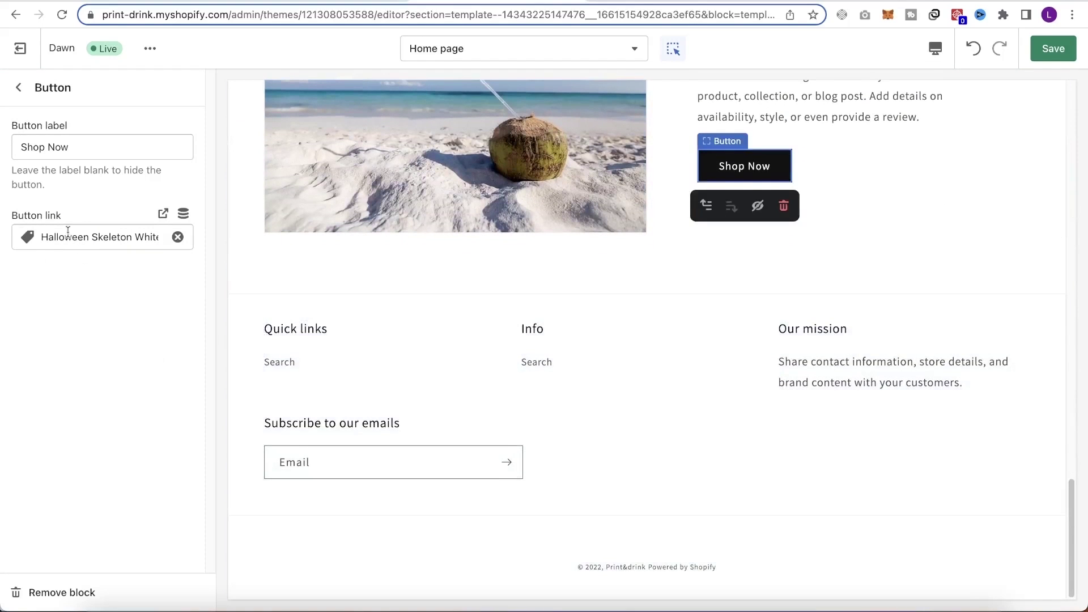
{"action": "left_click", "coordinate": [18, 87]}
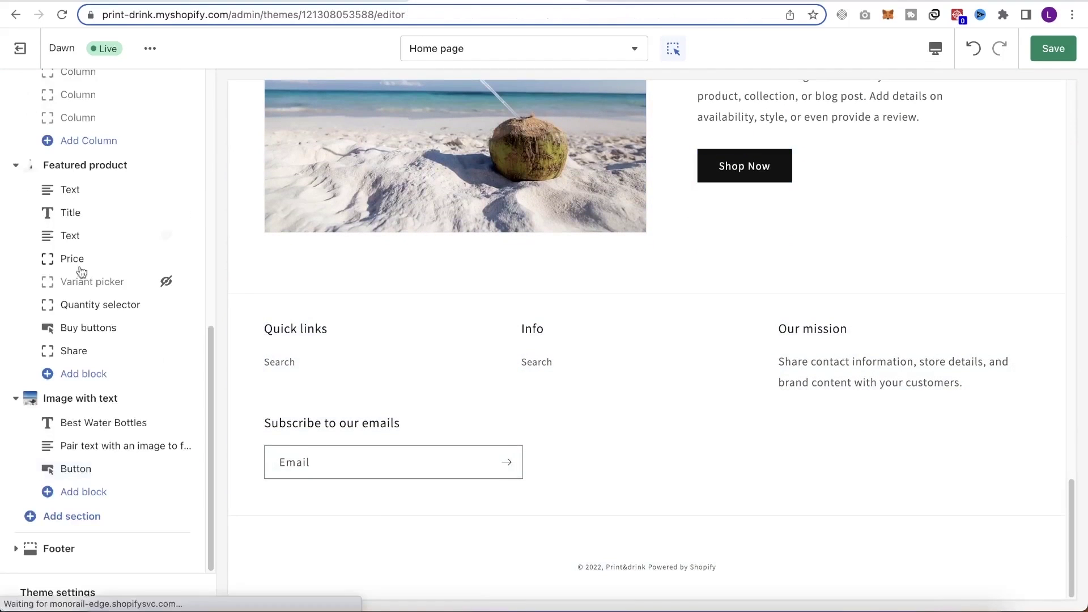
Add a Slideshow section below the Image with text section.
{"action": "left_click", "coordinate": [83, 521]}
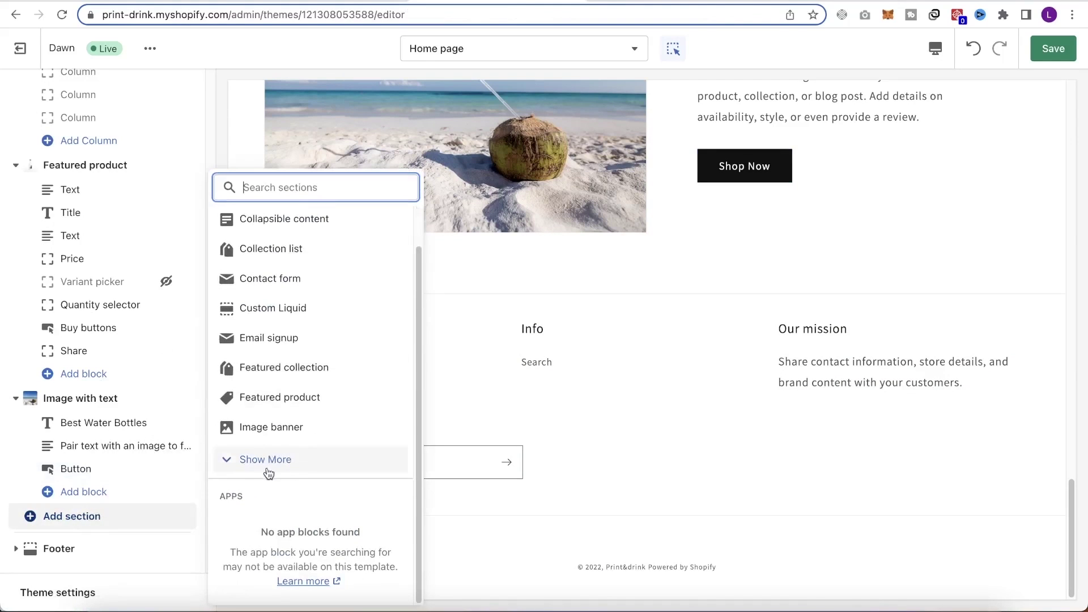
{"action": "left_click", "coordinate": [267, 459]}
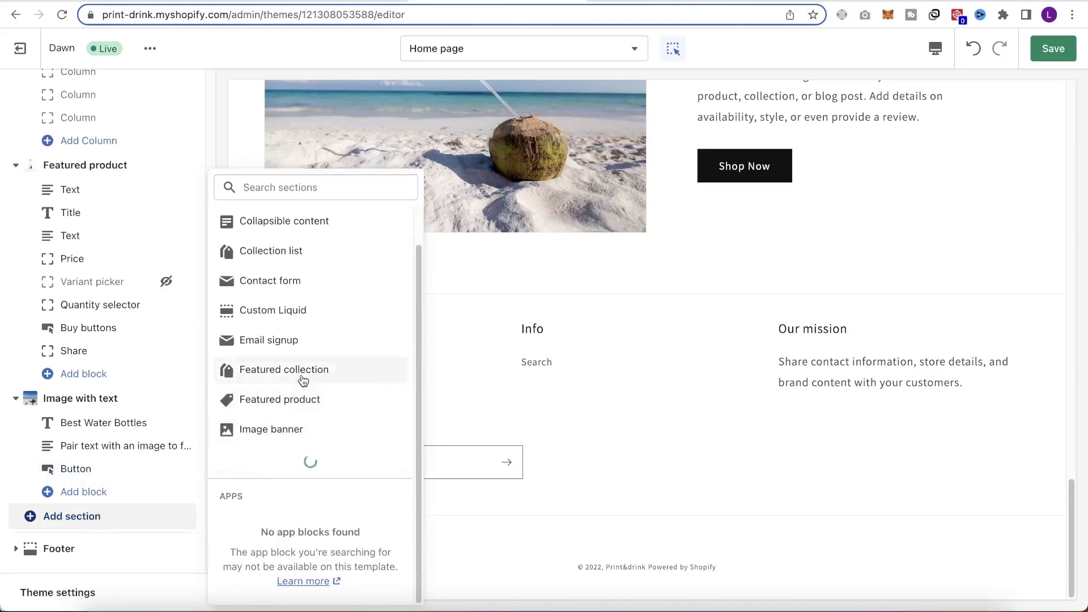
{"action": "scroll", "coordinate": [294, 384], "scroll_direction": "down", "scroll_amount": 1}
{"action": "scroll", "coordinate": [297, 453], "scroll_direction": "down", "scroll_amount": 3}
{"action": "scroll", "coordinate": [295, 479], "scroll_direction": "down", "scroll_amount": 1}
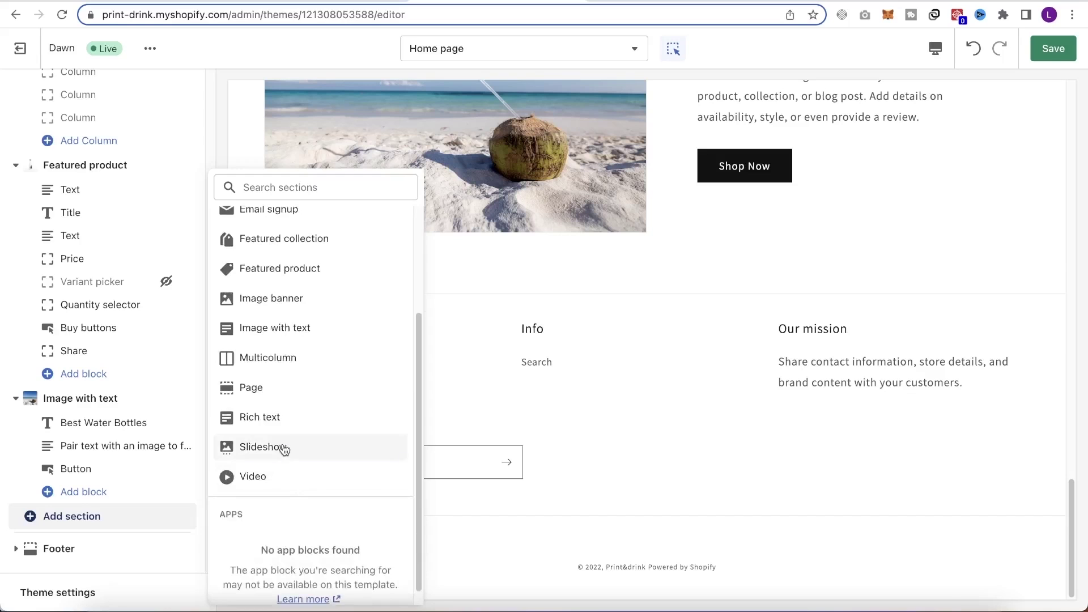
{"action": "left_click", "coordinate": [283, 447]}
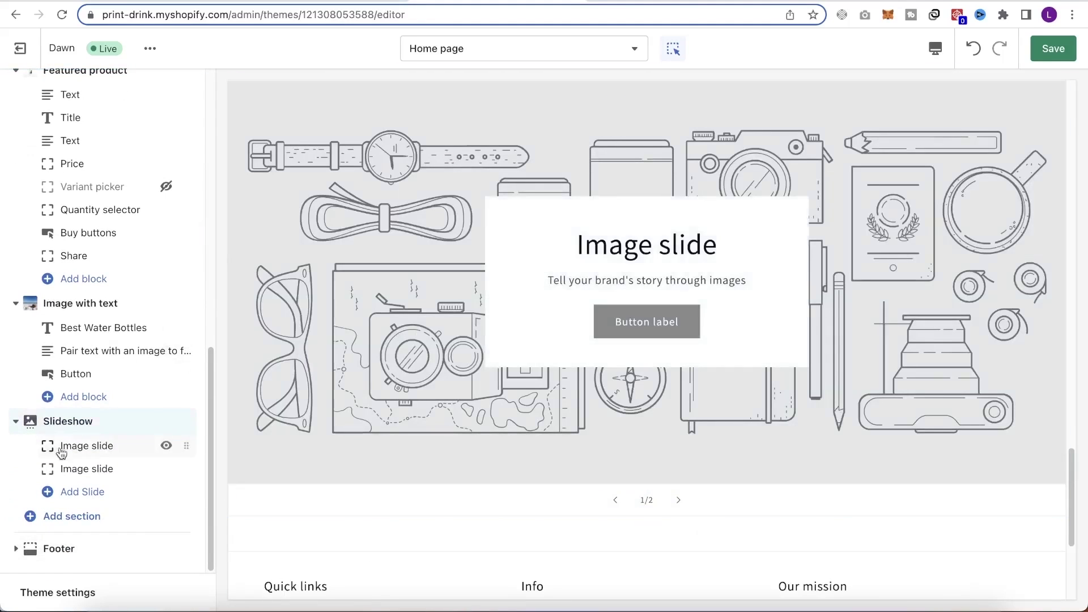
Set the library's beach photo with the coconut as the first slide's image.
{"action": "left_click", "coordinate": [79, 448]}
{"action": "left_click", "coordinate": [125, 168]}
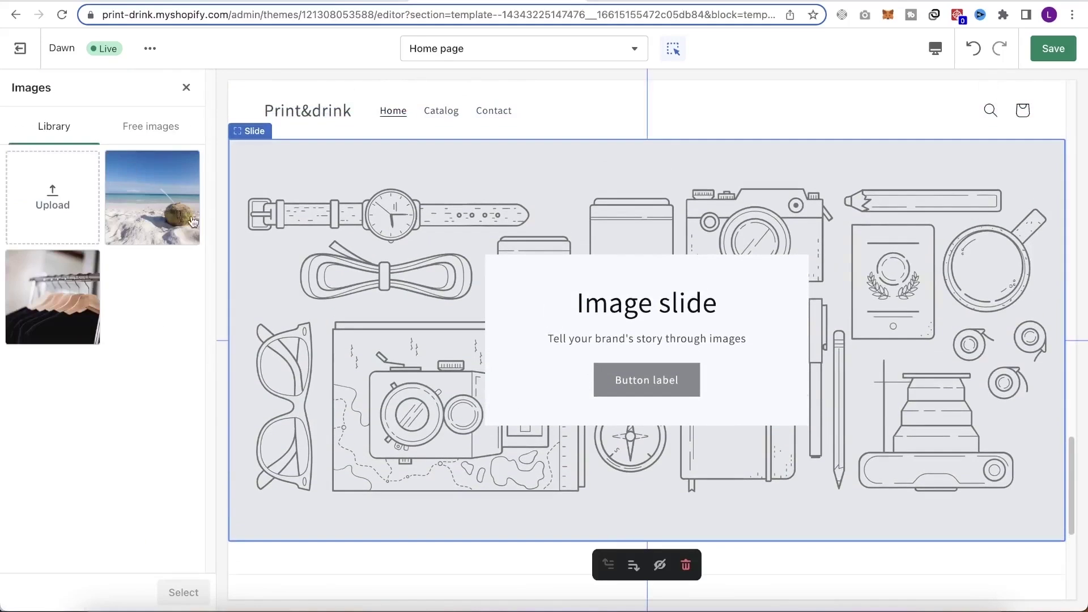
{"action": "left_click", "coordinate": [165, 207]}
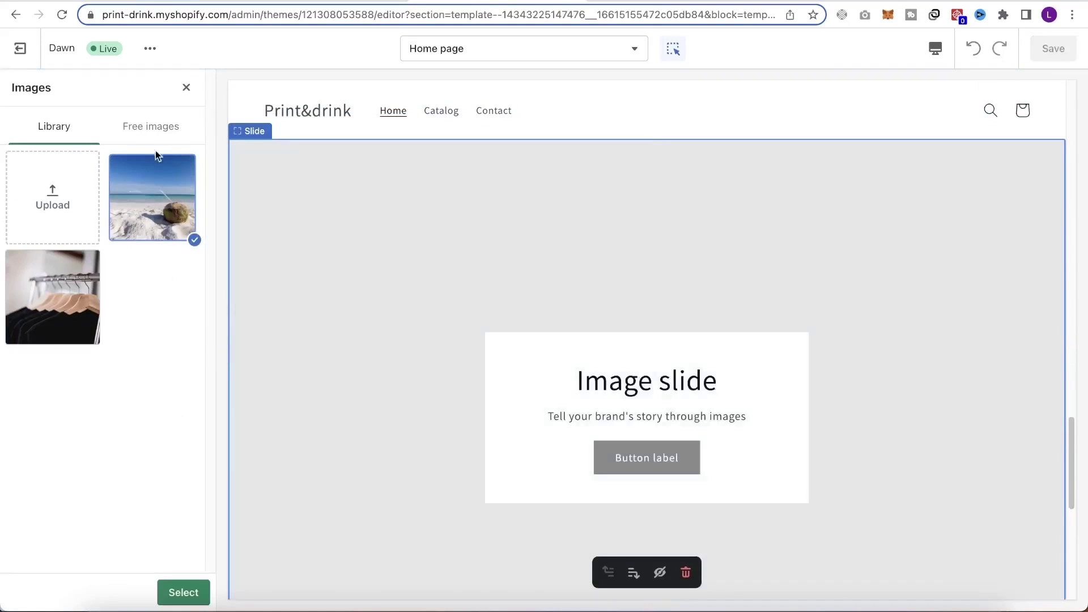
{"action": "left_click", "coordinate": [183, 592]}
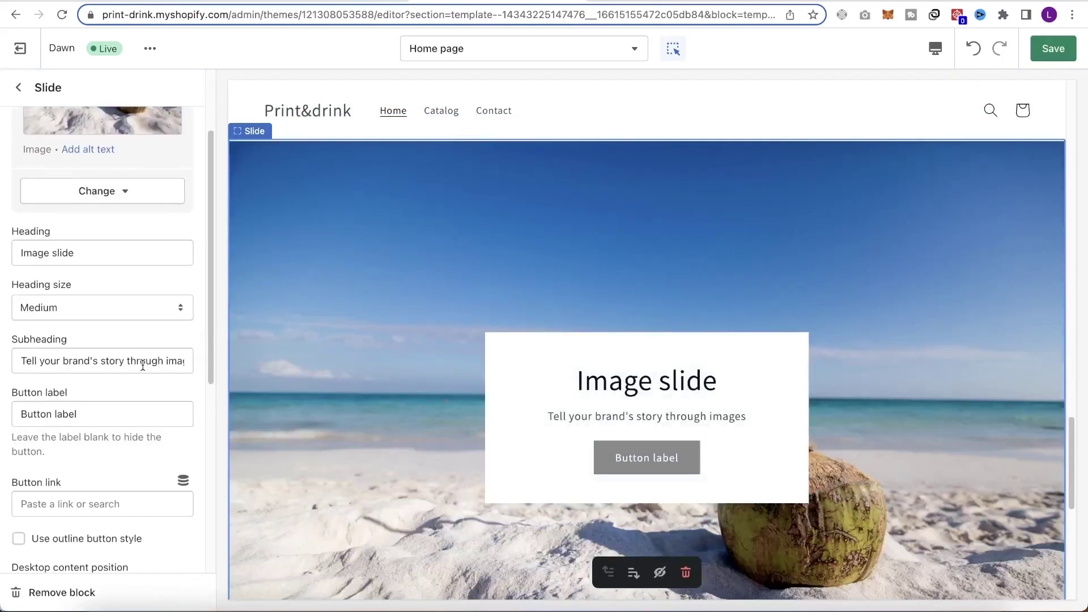
{"action": "scroll", "coordinate": [73, 294], "scroll_direction": "up", "scroll_amount": 3}
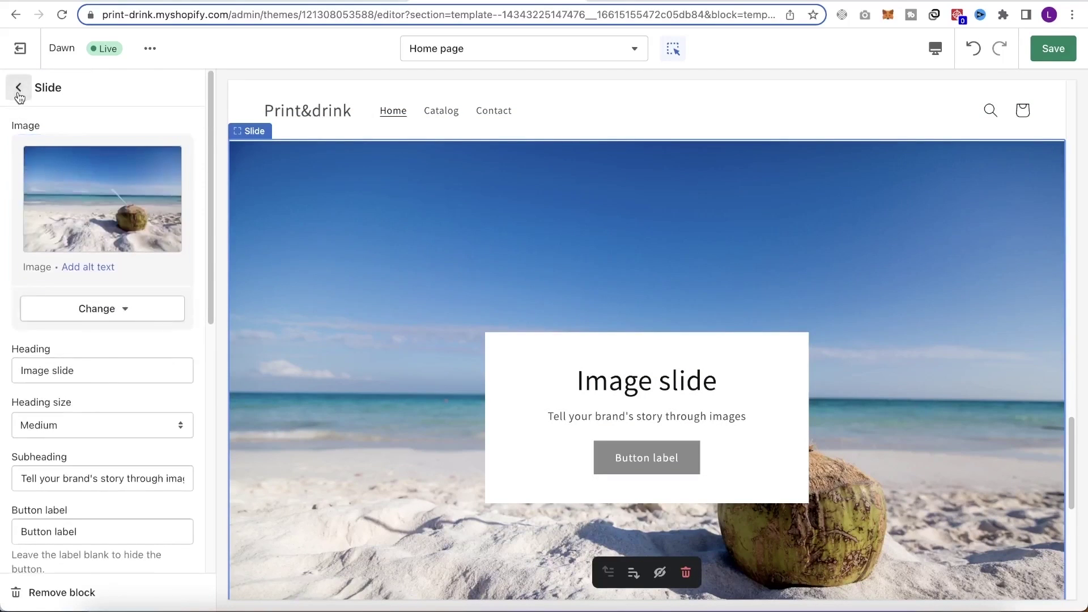
Set the library's photo of the clothes rack as the second slide's image.
{"action": "left_click", "coordinate": [18, 87]}
{"action": "left_click", "coordinate": [86, 469]}
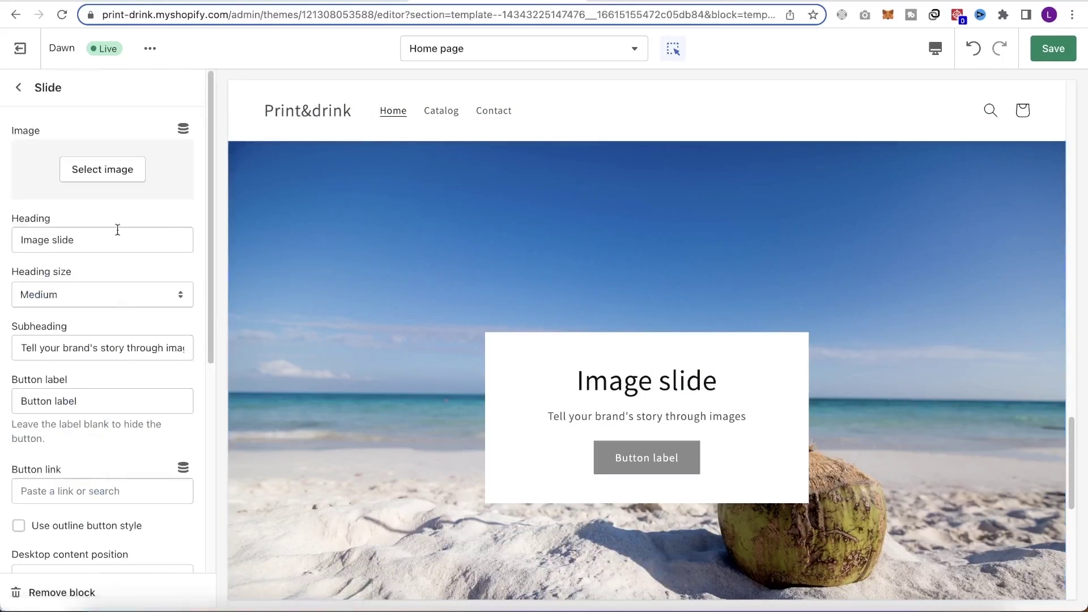
{"action": "left_click", "coordinate": [120, 171]}
{"action": "left_click", "coordinate": [29, 309]}
{"action": "left_click", "coordinate": [183, 593]}
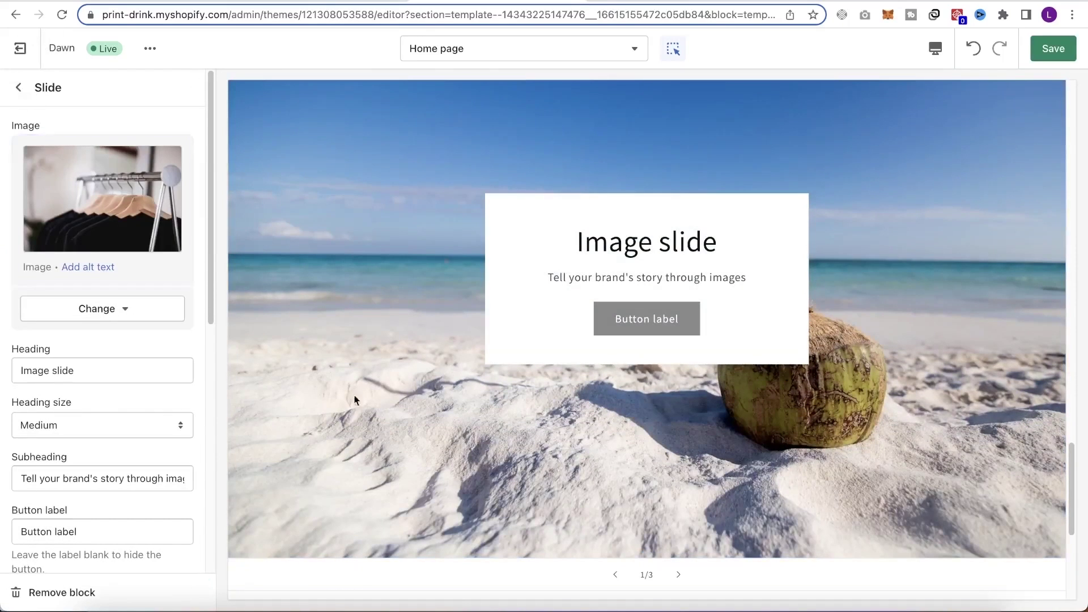
Examine the slideshow preview and the second slide's settings, from its heading to its color scheme and mobile layout.
{"action": "left_click_drag", "start_coordinate": [94, 369], "coordinate": [2, 366]}
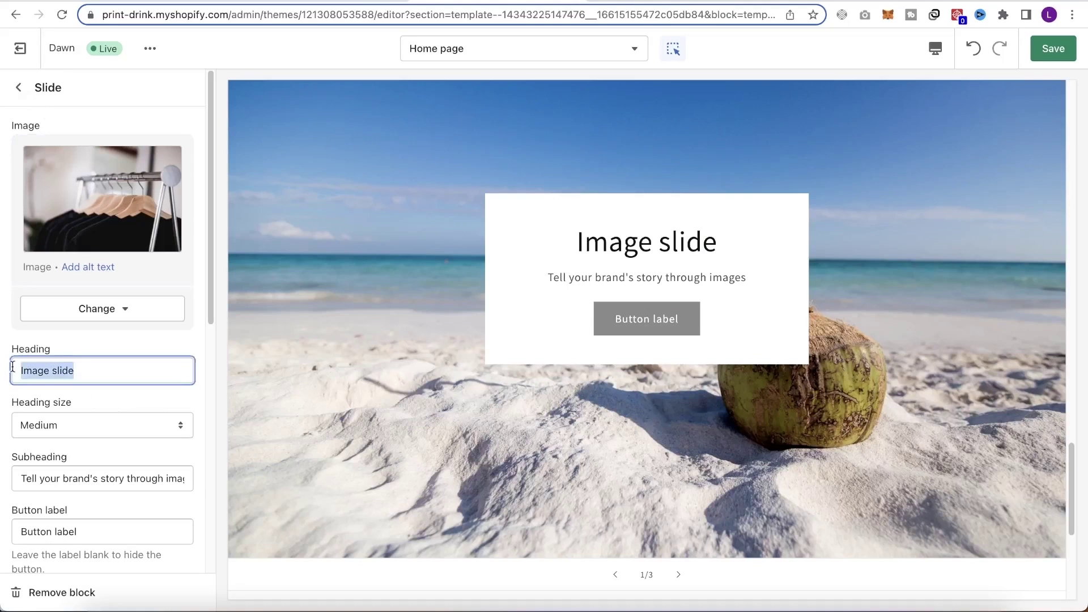
{"action": "scroll", "coordinate": [574, 420], "scroll_direction": "down", "scroll_amount": 5}
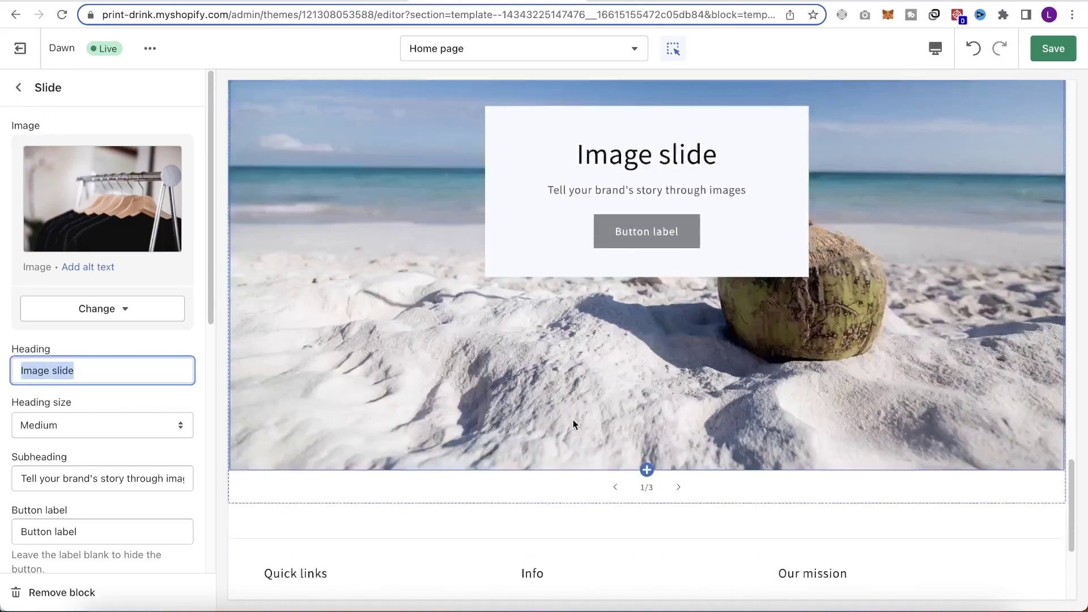
{"action": "scroll", "coordinate": [403, 413], "scroll_direction": "up", "scroll_amount": 3}
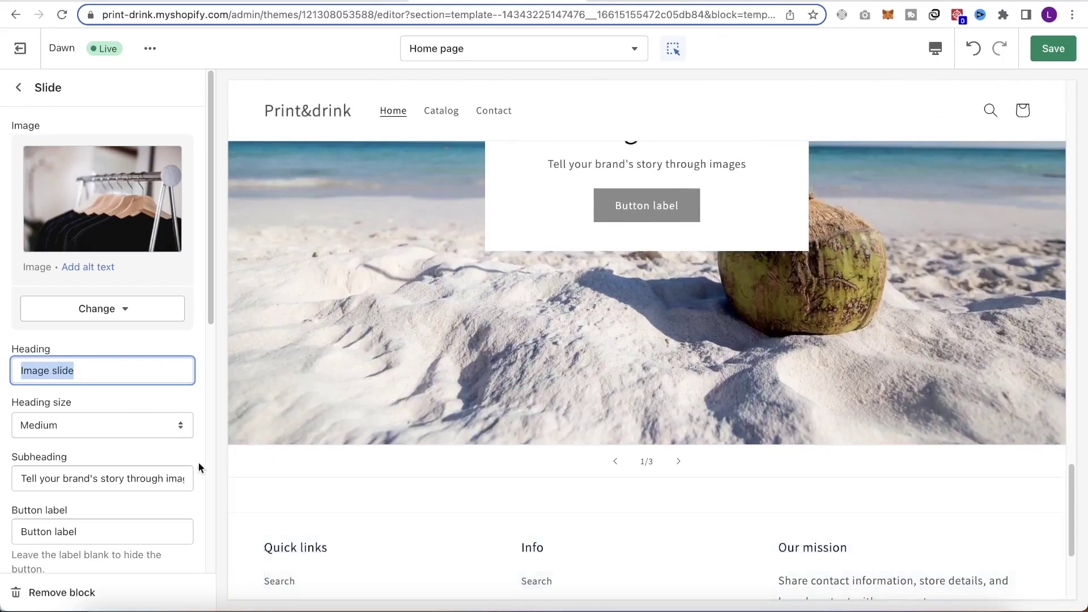
{"action": "scroll", "coordinate": [635, 308], "scroll_direction": "up", "scroll_amount": 2}
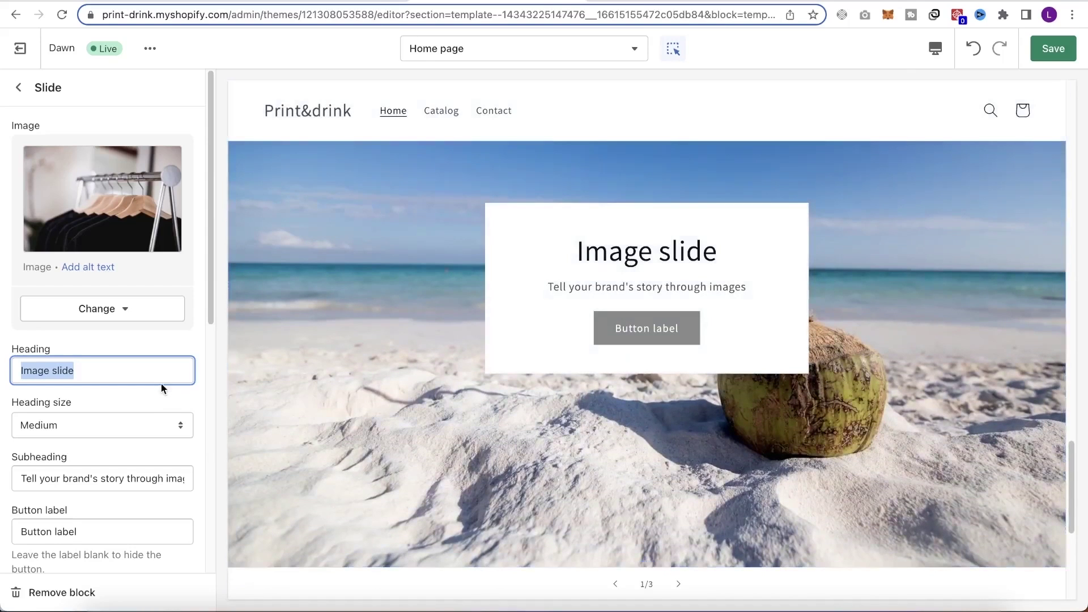
{"action": "scroll", "coordinate": [154, 385], "scroll_direction": "down", "scroll_amount": 7}
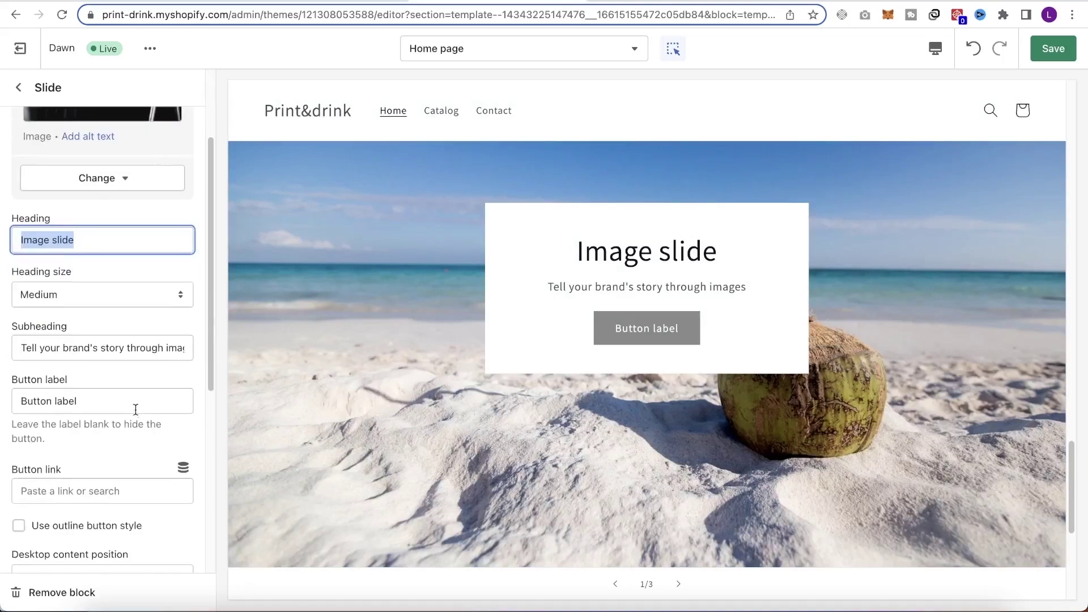
{"action": "scroll", "coordinate": [128, 429], "scroll_direction": "down", "scroll_amount": 2}
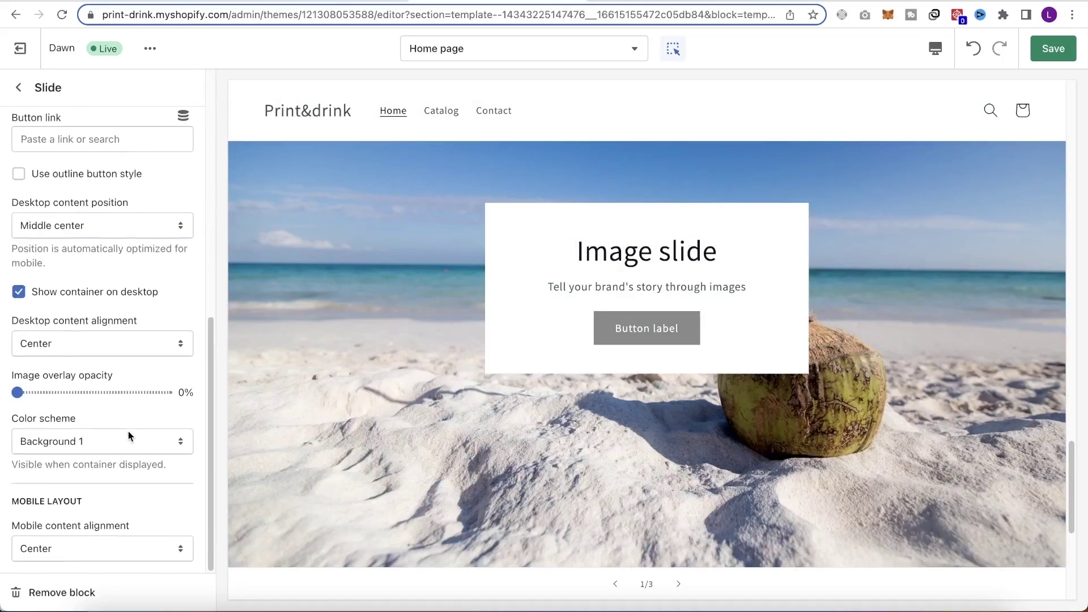
{"action": "left_click", "coordinate": [102, 439]}
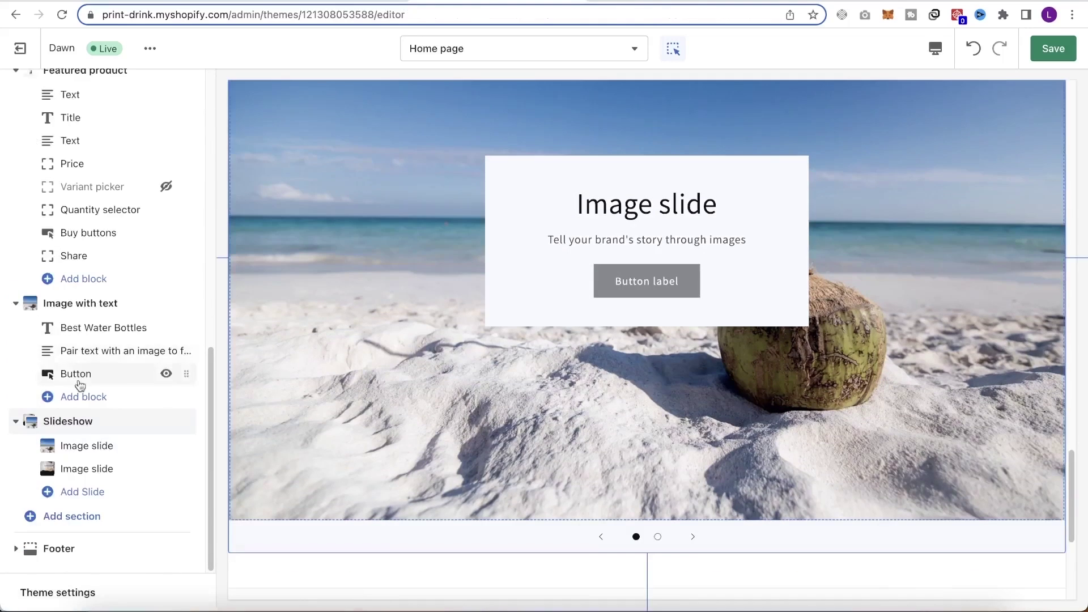
Try the Numbers and Counter pagination styles on the Slideshow section and settle on Dots.
{"action": "left_click", "coordinate": [85, 420]}
{"action": "left_click", "coordinate": [74, 255]}
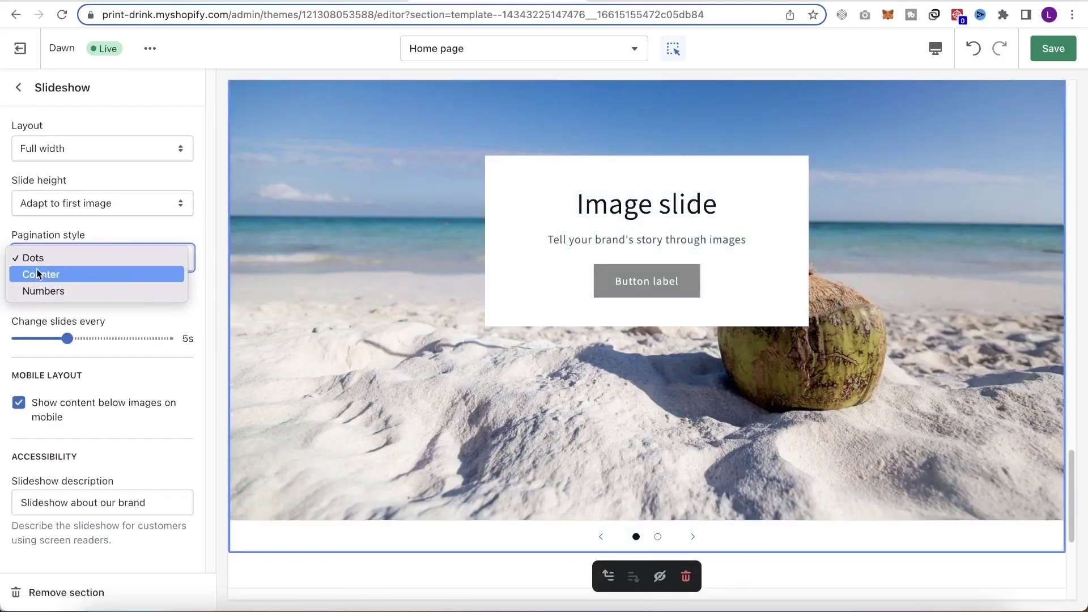
{"action": "left_click", "coordinate": [63, 291]}
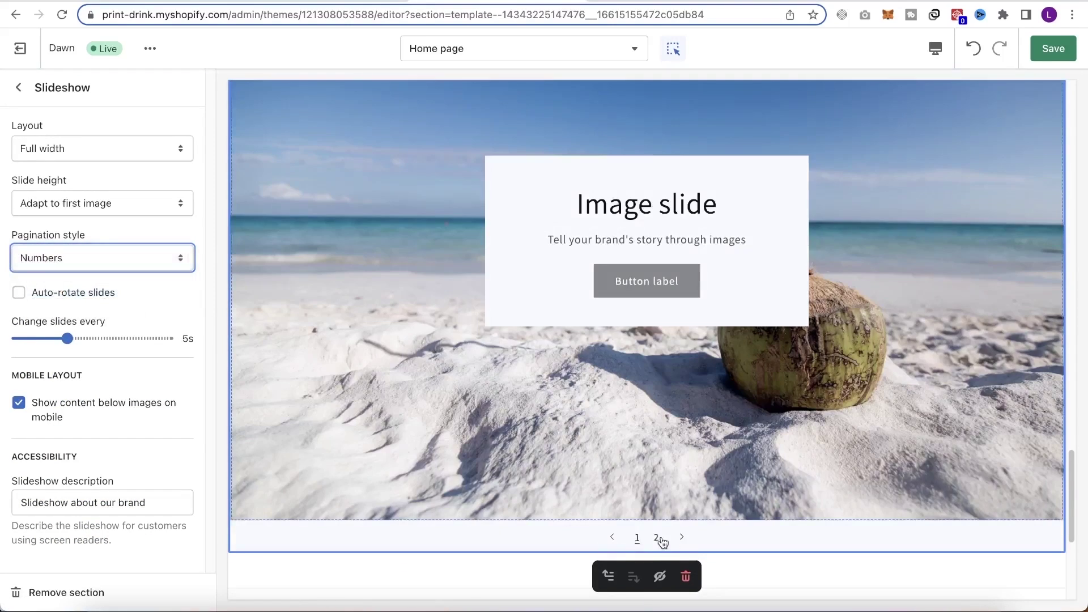
{"action": "left_click", "coordinate": [75, 259]}
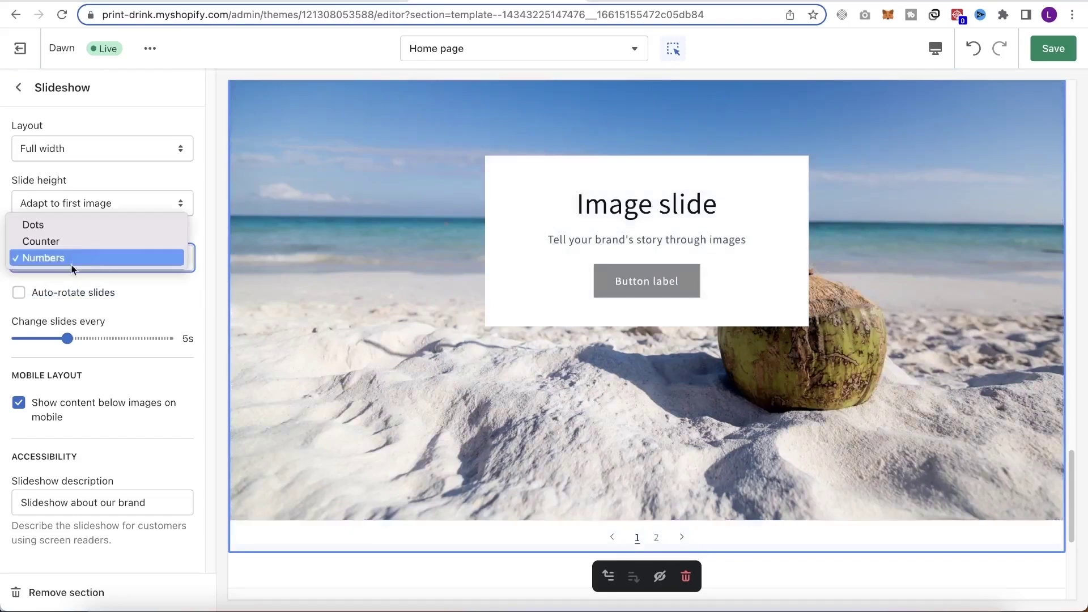
{"action": "left_click", "coordinate": [43, 240]}
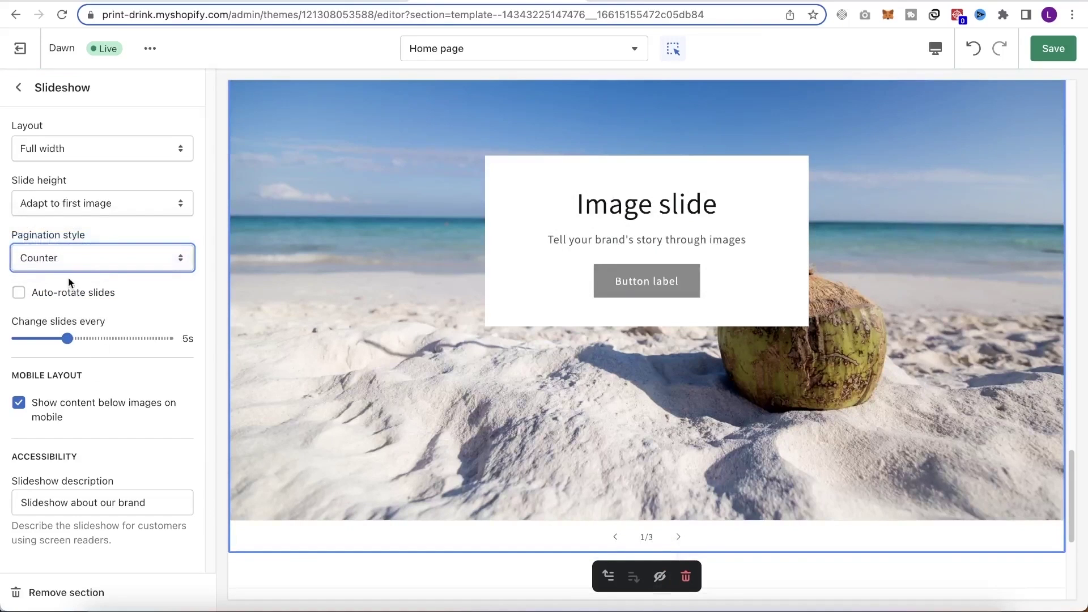
{"action": "left_click", "coordinate": [82, 258]}
{"action": "left_click", "coordinate": [61, 241]}
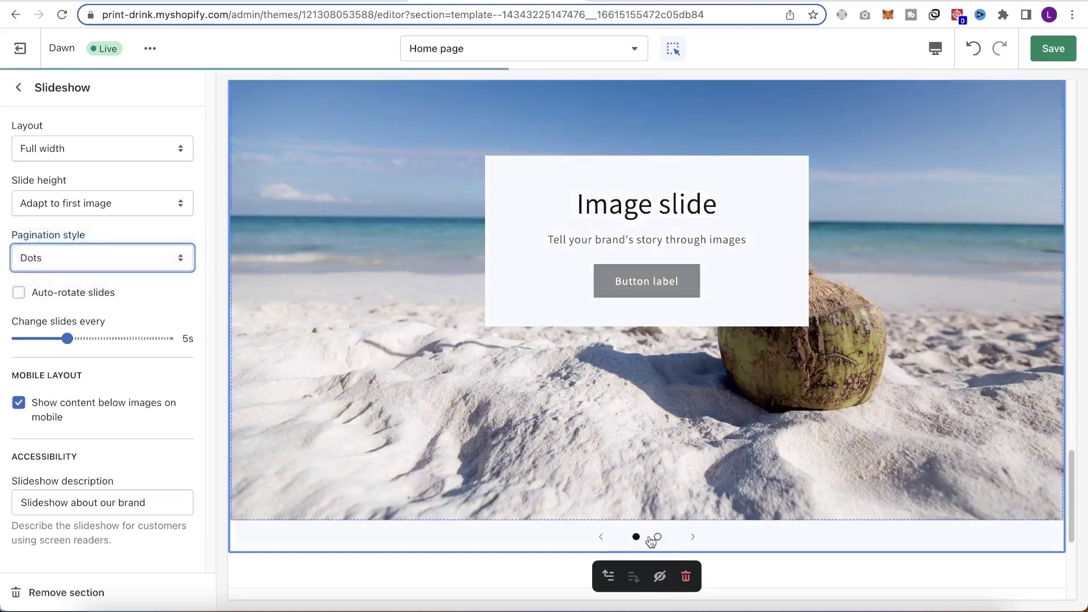
Set the slideshow's slide height to Medium, its layout to Grid and its slide change interval to 3 seconds.
{"action": "left_click", "coordinate": [92, 203]}
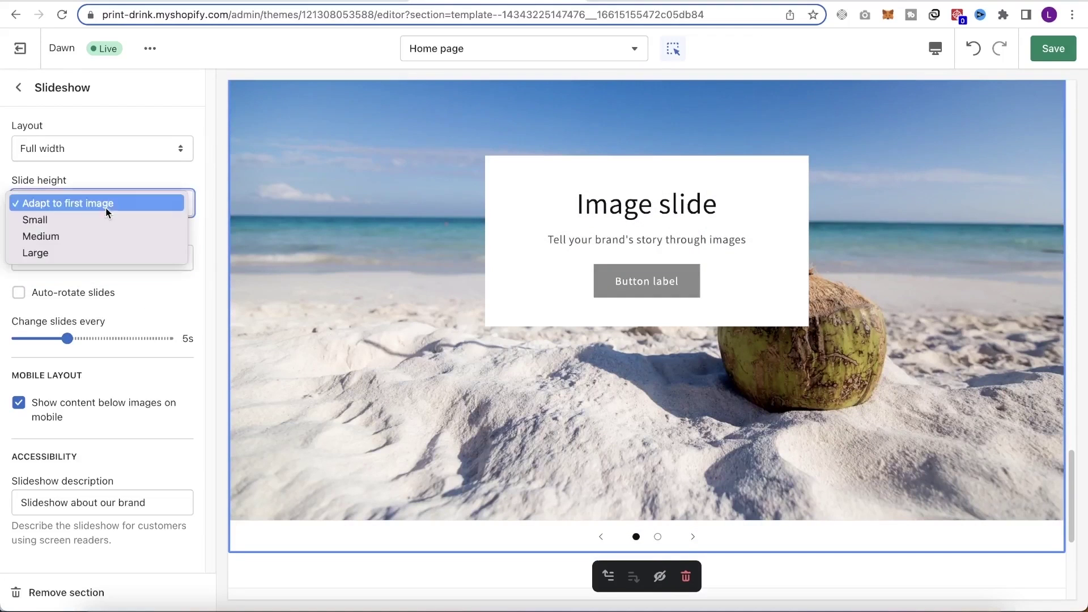
{"action": "left_click", "coordinate": [80, 235]}
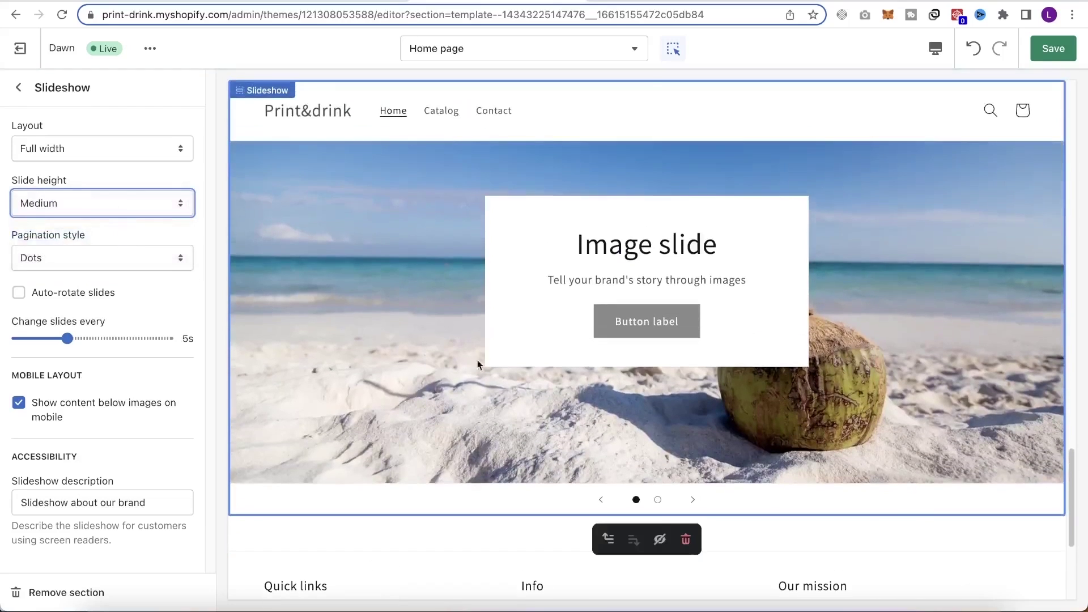
{"action": "left_click", "coordinate": [97, 151]}
{"action": "left_click", "coordinate": [81, 164]}
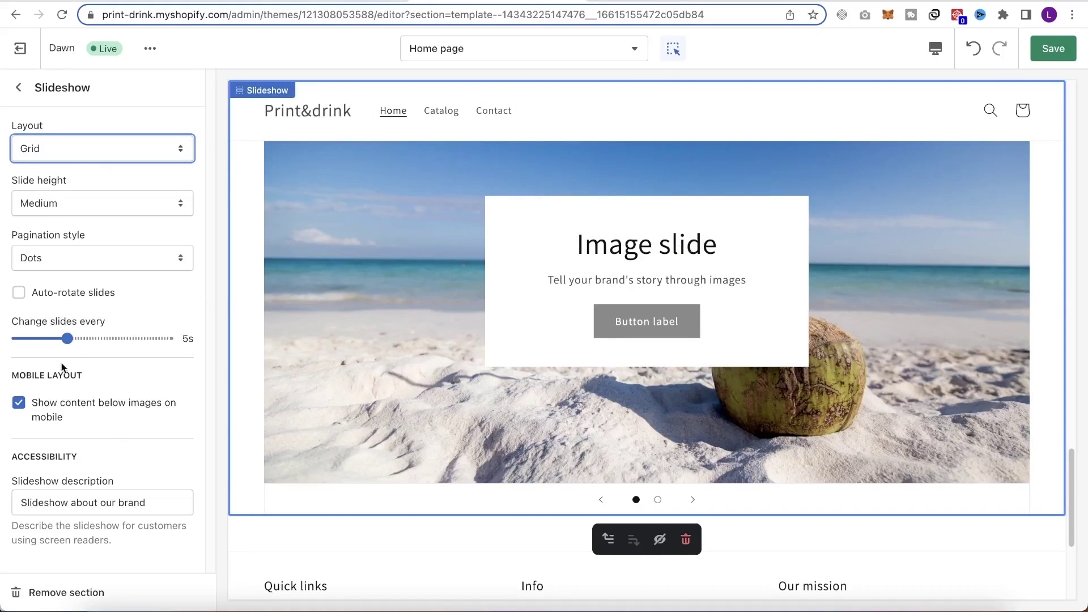
{"action": "left_click_drag", "start_coordinate": [68, 338], "coordinate": [17, 338]}
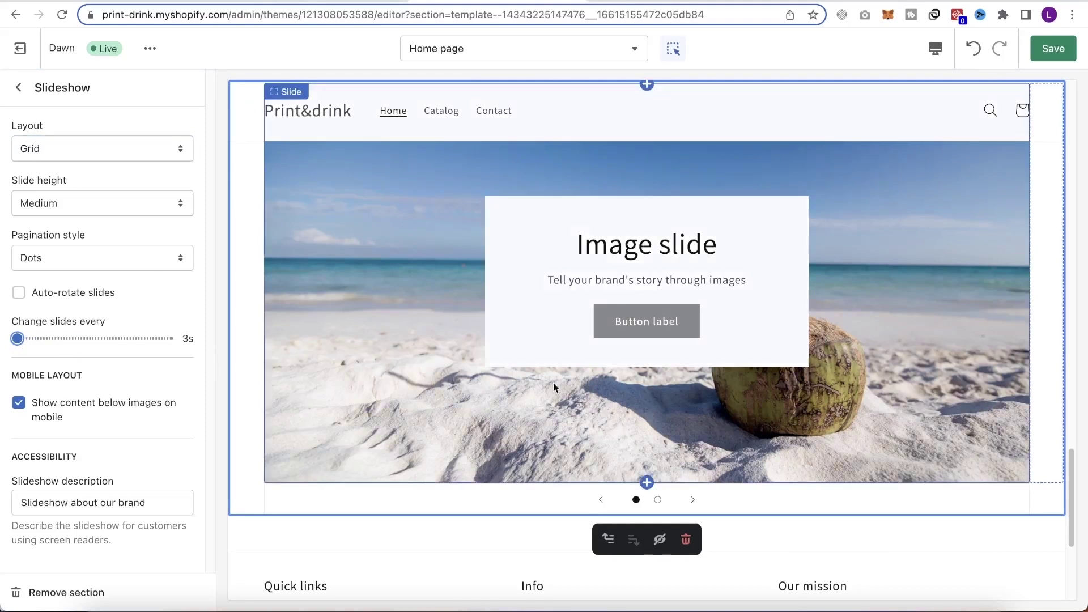
{"action": "left_click", "coordinate": [109, 514]}
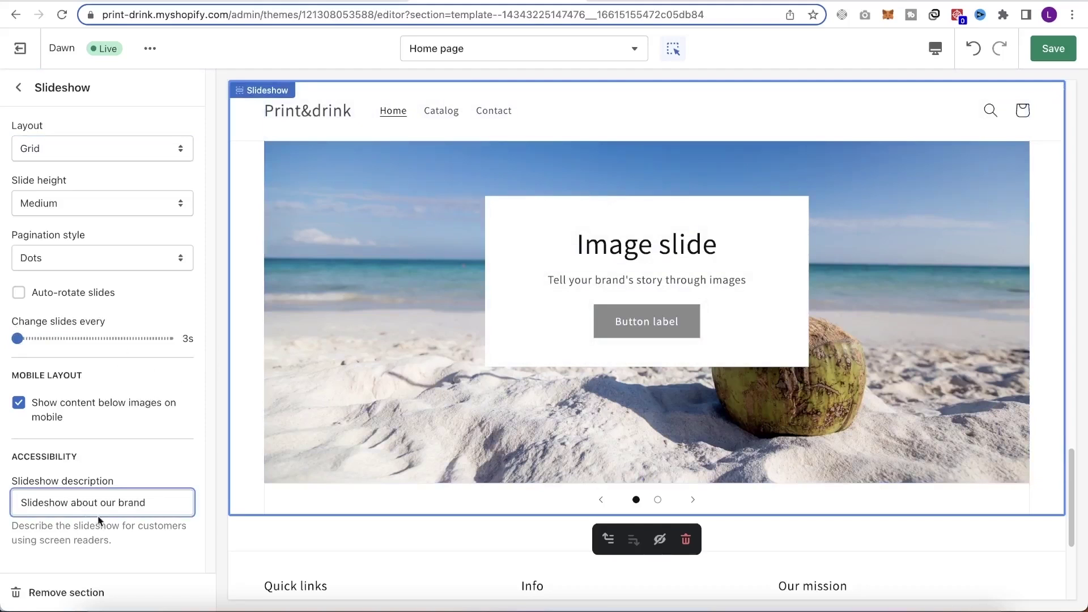
{"action": "left_click_drag", "start_coordinate": [142, 500], "coordinate": [2, 502]}
Set the first slide's button label to "Shop Now".
{"action": "left_click", "coordinate": [19, 87]}
{"action": "left_click", "coordinate": [85, 444]}
{"action": "key", "text": "super+a"}
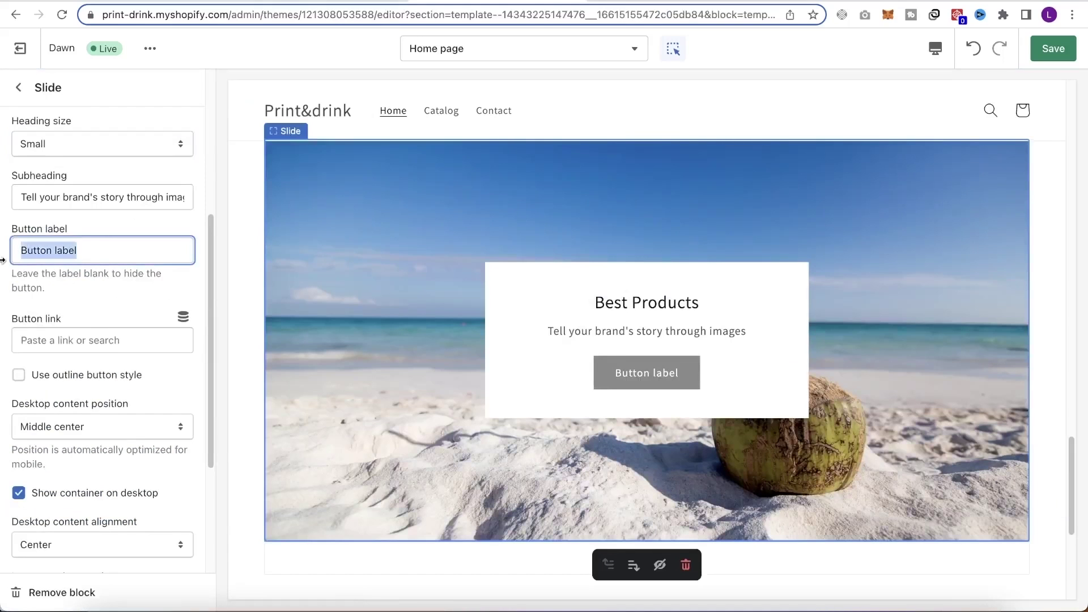
{"action": "type", "text": "Shop Now"}
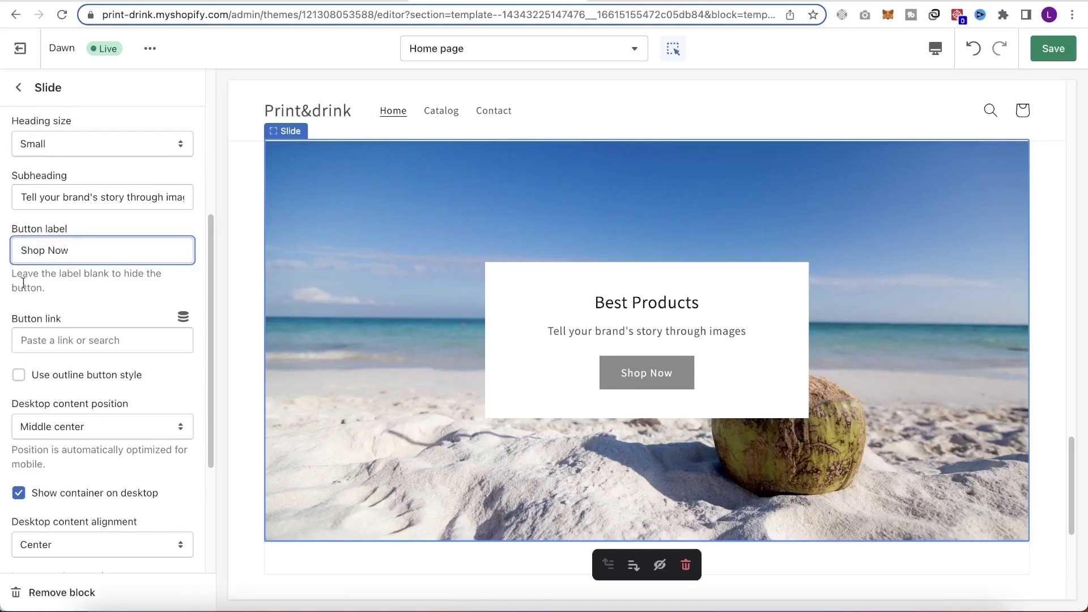
Link the first slide's button to the Halloween Skeleton White water bottle product and save the theme.
{"action": "left_click", "coordinate": [110, 342]}
{"action": "left_click", "coordinate": [85, 194]}
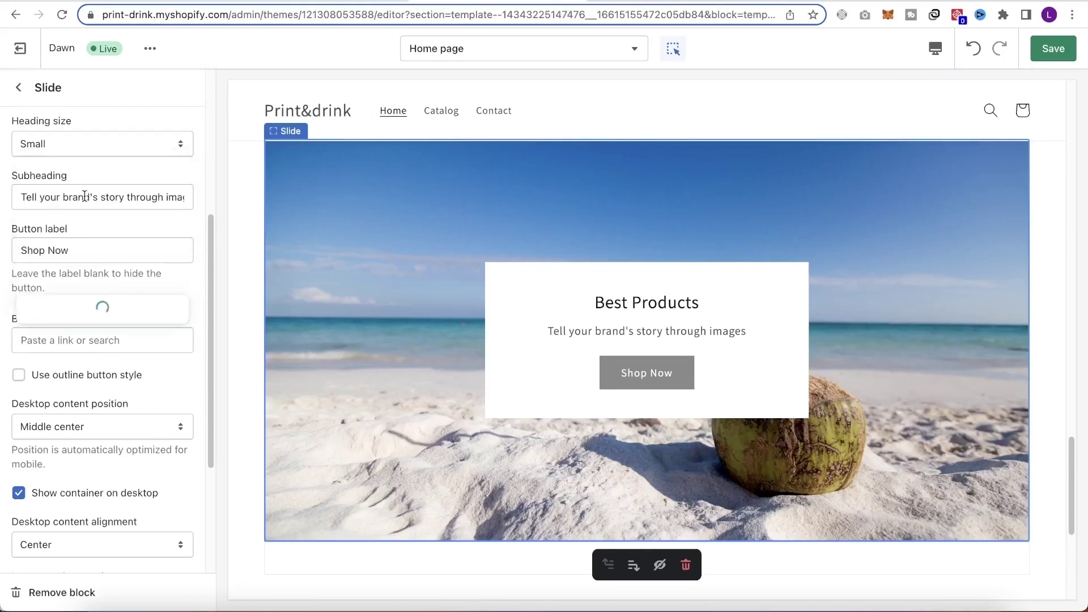
{"action": "left_click", "coordinate": [86, 307]}
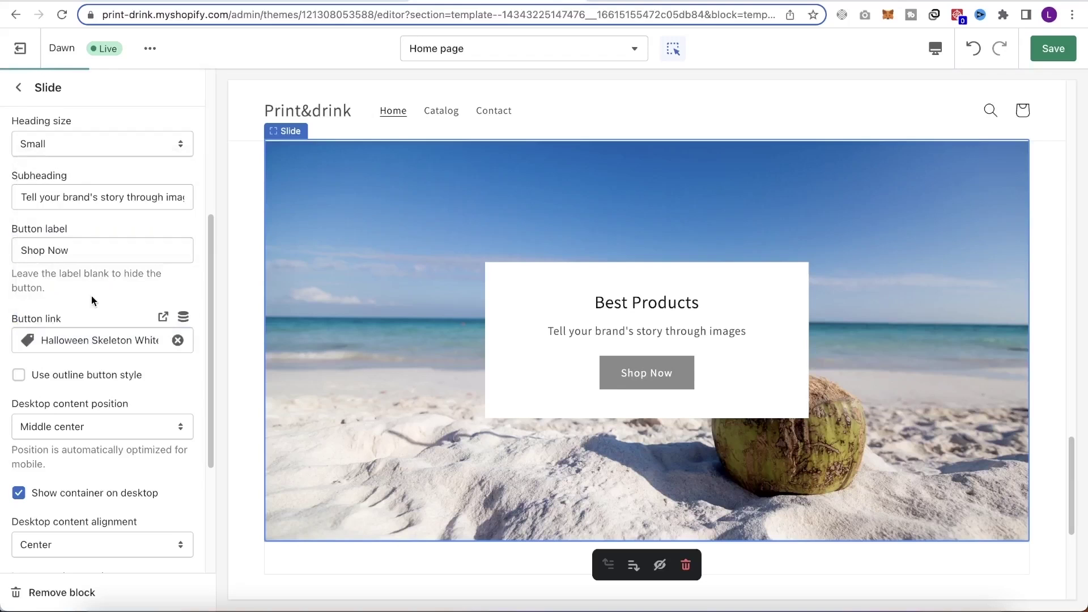
{"action": "scroll", "coordinate": [85, 374], "scroll_direction": "down", "scroll_amount": 3}
{"action": "key", "text": "ctrl+s"}
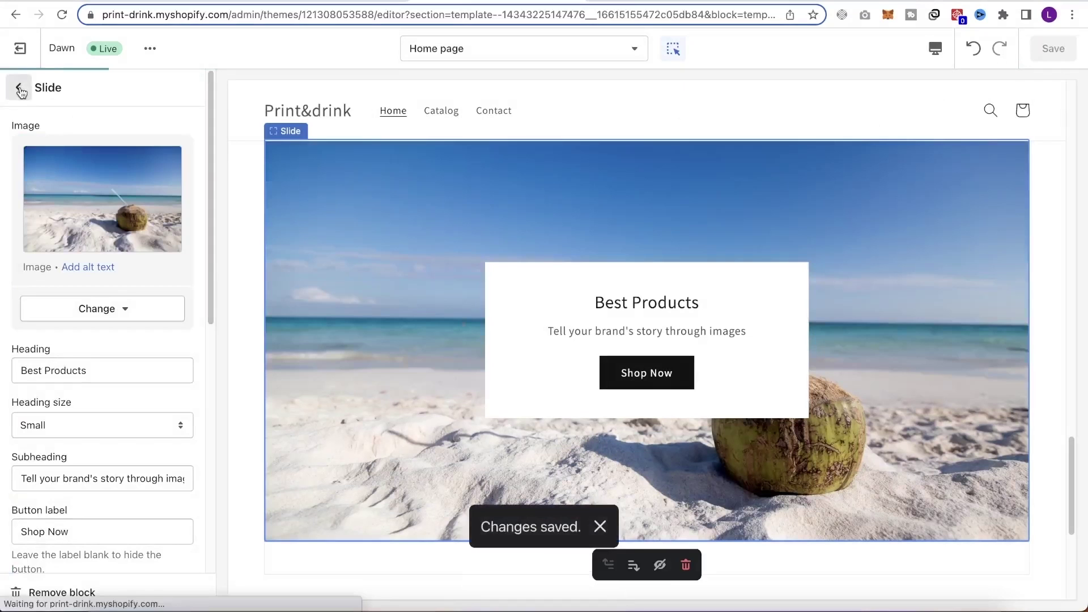
Leave the theme editor and open the live online store.
{"action": "left_click", "coordinate": [19, 89]}
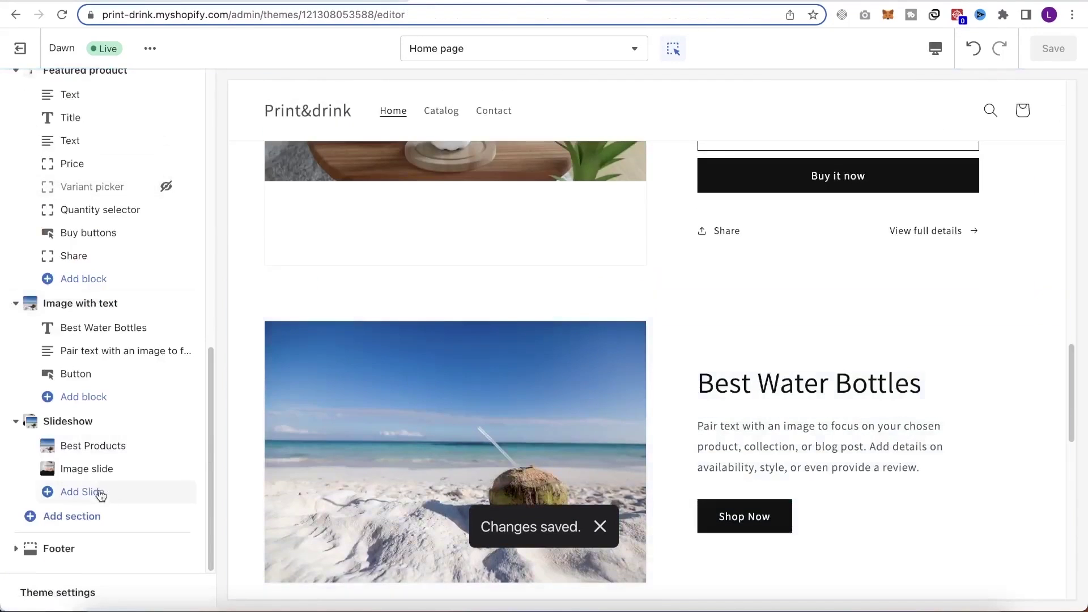
{"action": "scroll", "coordinate": [102, 491], "scroll_direction": "up", "scroll_amount": 10}
{"action": "left_click", "coordinate": [37, 57]}
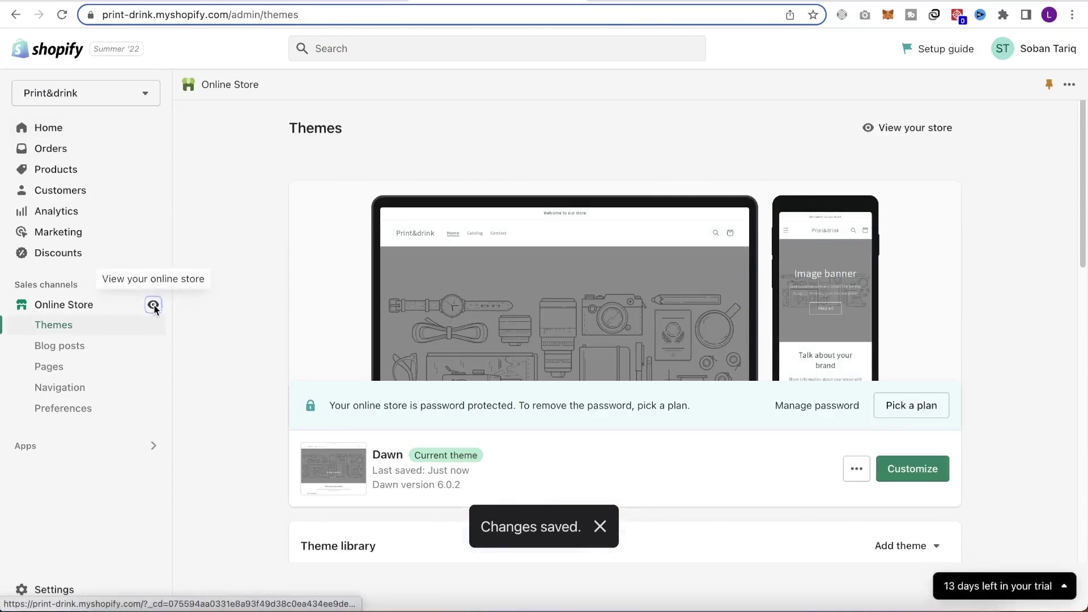
{"action": "left_click", "coordinate": [153, 305]}
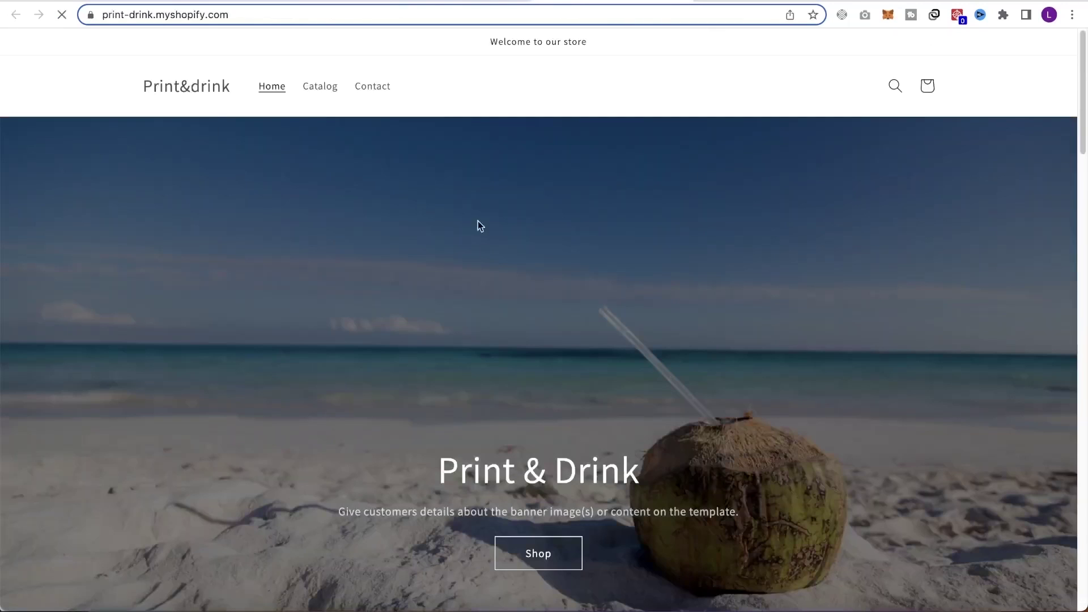
Examine the live home page from the banner to the Best Water Bottles section, glancing at the bottle's Gelato catalog page.
{"action": "scroll", "coordinate": [510, 297], "scroll_direction": "down", "scroll_amount": 7}
{"action": "scroll", "coordinate": [453, 357], "scroll_direction": "down", "scroll_amount": 3}
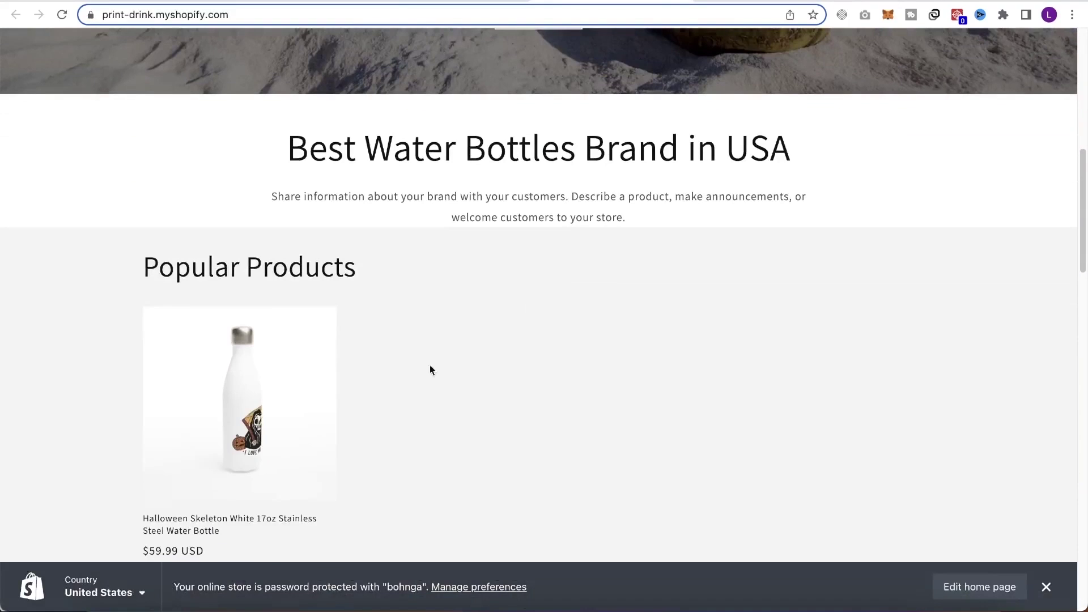
{"action": "scroll", "coordinate": [290, 276], "scroll_direction": "down", "scroll_amount": 5}
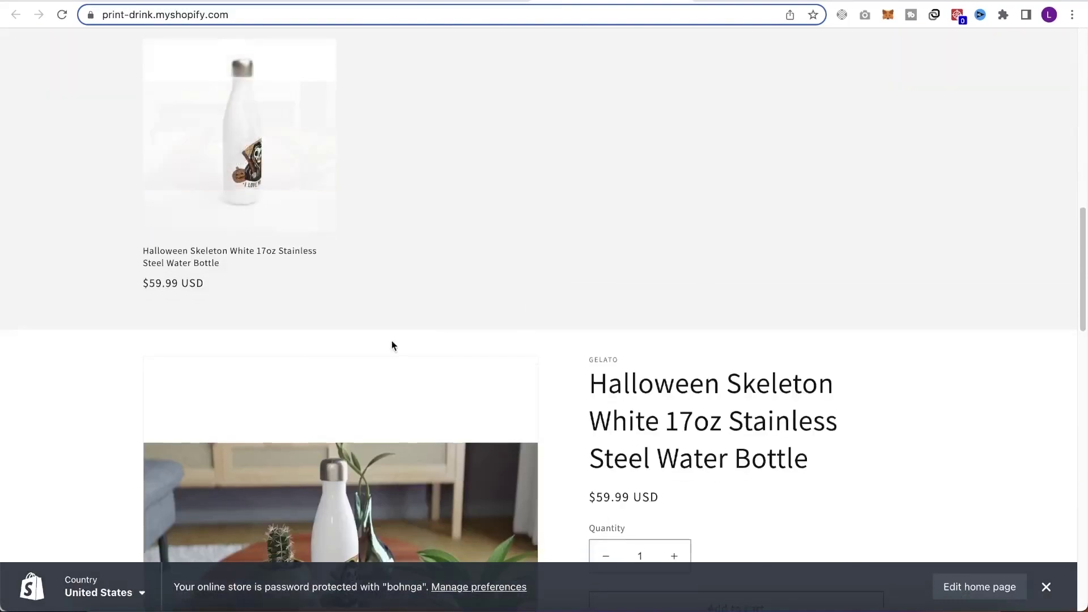
{"action": "scroll", "coordinate": [454, 300], "scroll_direction": "up", "scroll_amount": 3}
{"action": "scroll", "coordinate": [518, 315], "scroll_direction": "down", "scroll_amount": 4}
{"action": "left_click", "coordinate": [300, 2]}
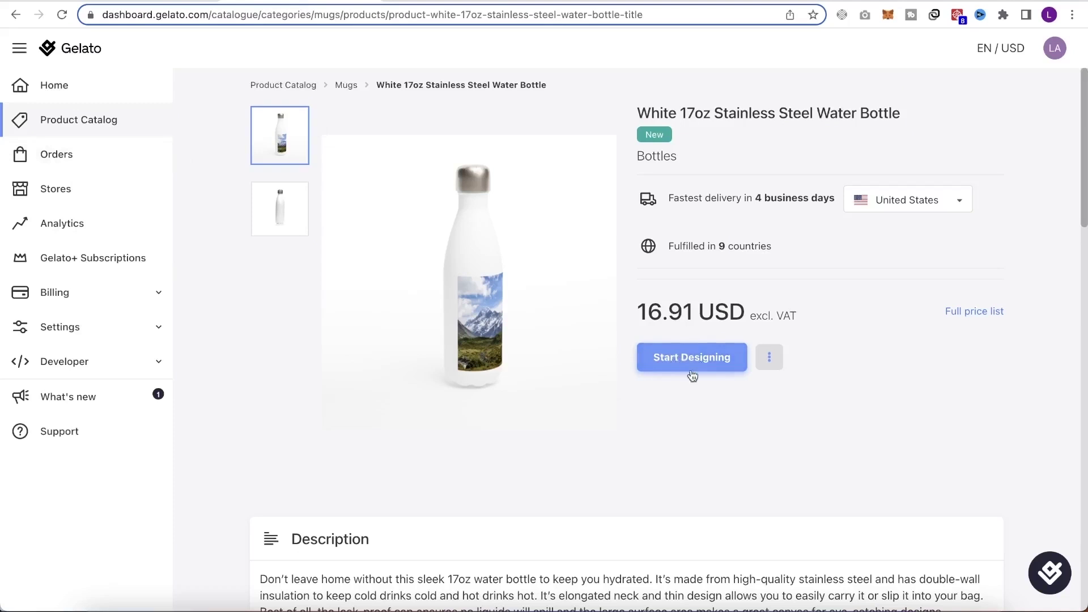
{"action": "left_click", "coordinate": [619, 2]}
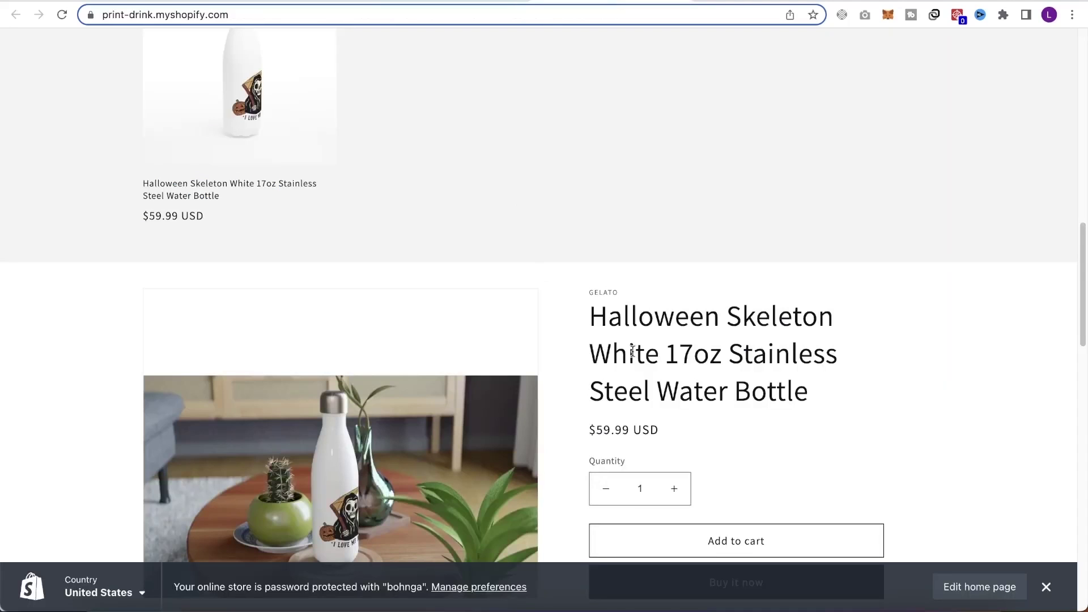
{"action": "scroll", "coordinate": [632, 352], "scroll_direction": "down", "scroll_amount": 5}
{"action": "scroll", "coordinate": [428, 364], "scroll_direction": "down", "scroll_amount": 9}
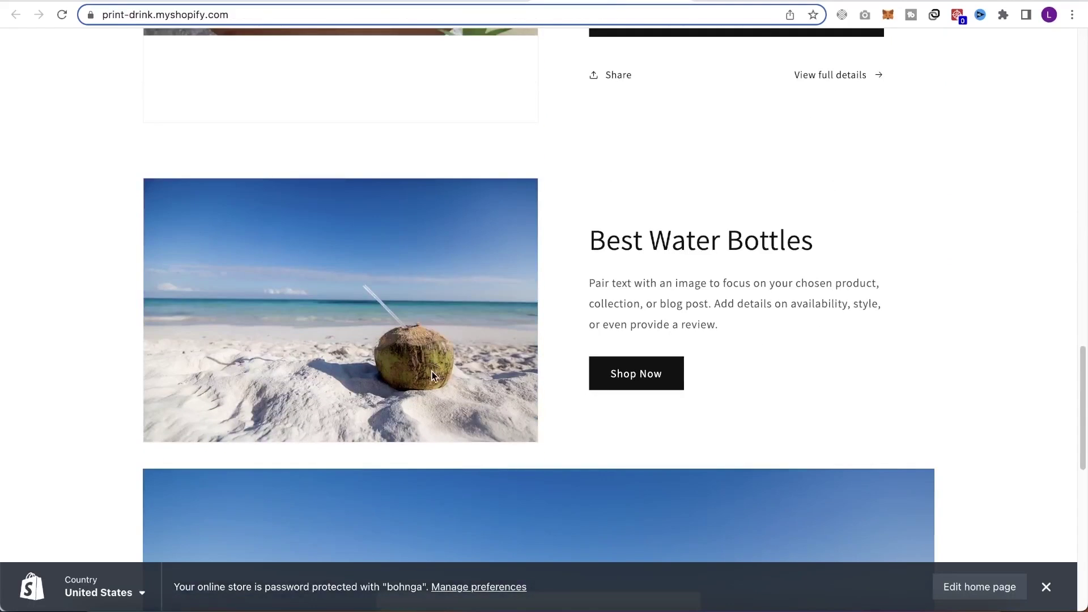
Review the featured product, image with text and Print & Drink banner on the live home page.
{"action": "scroll", "coordinate": [448, 406], "scroll_direction": "up", "scroll_amount": 15}
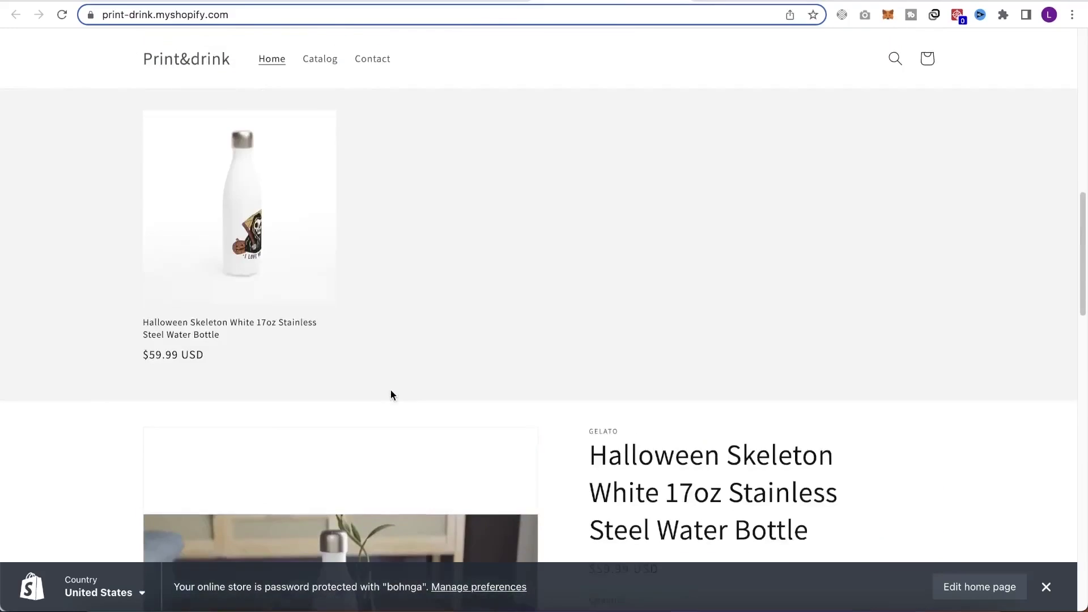
{"action": "scroll", "coordinate": [681, 353], "scroll_direction": "down", "scroll_amount": 11}
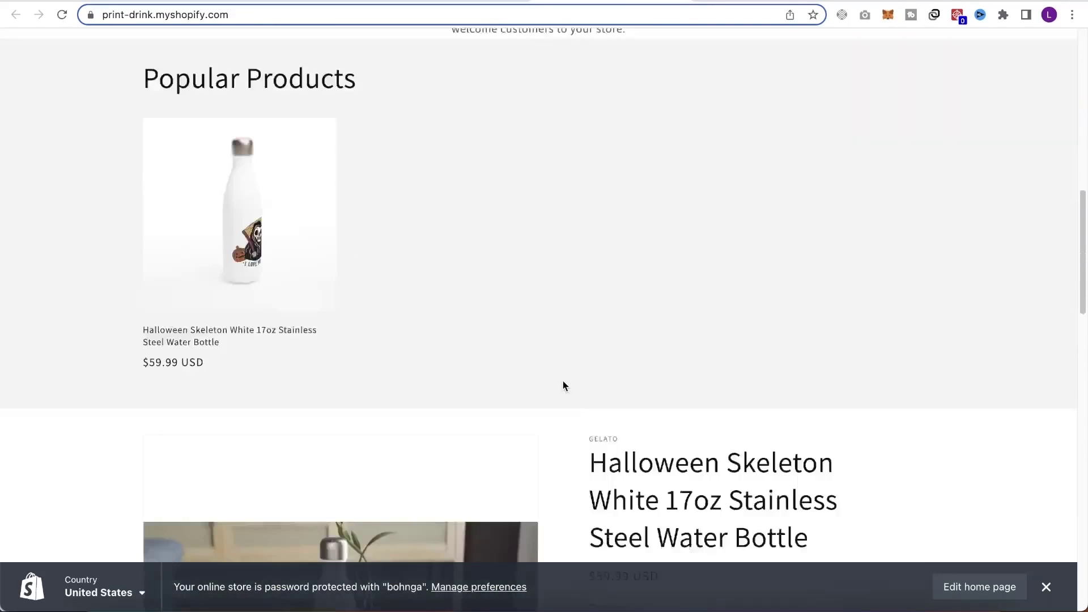
{"action": "scroll", "coordinate": [610, 370], "scroll_direction": "down", "scroll_amount": 12}
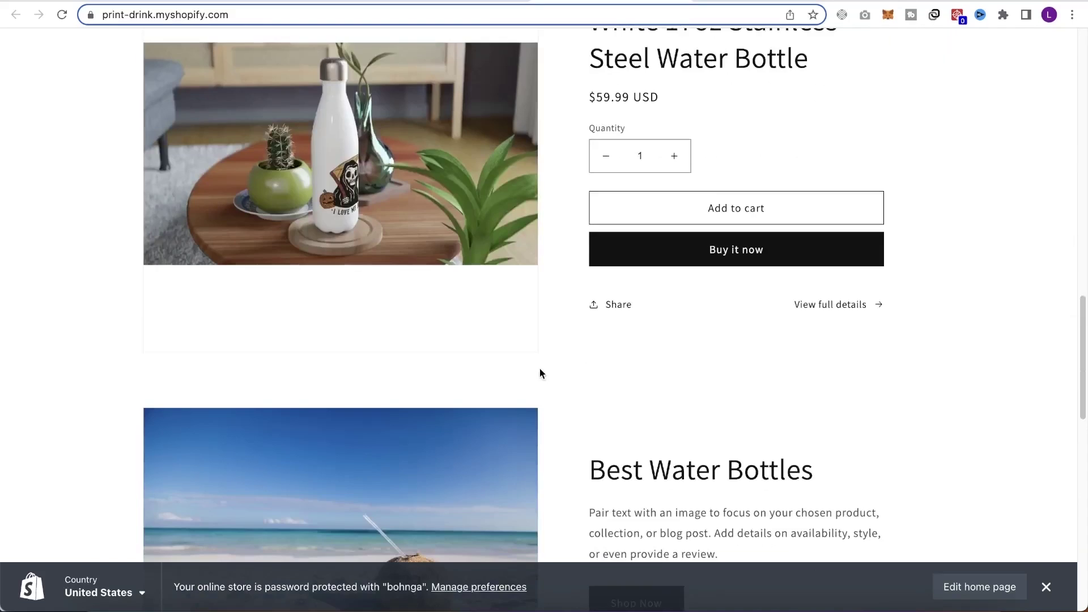
{"action": "scroll", "coordinate": [567, 374], "scroll_direction": "up", "scroll_amount": 4}
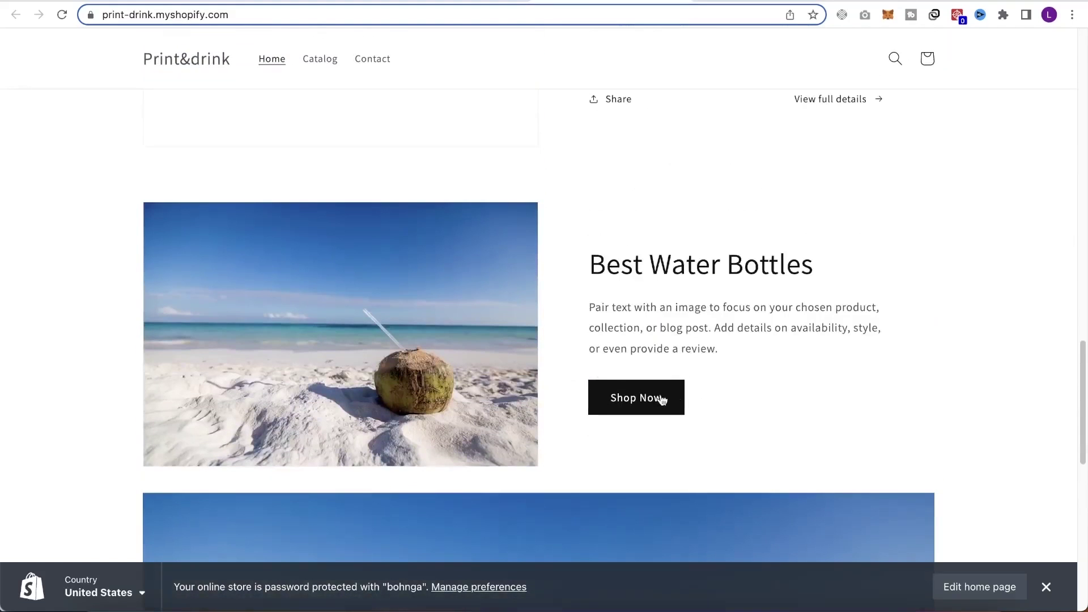
{"action": "scroll", "coordinate": [542, 357], "scroll_direction": "up", "scroll_amount": 12}
{"action": "scroll", "coordinate": [567, 272], "scroll_direction": "up", "scroll_amount": 3}
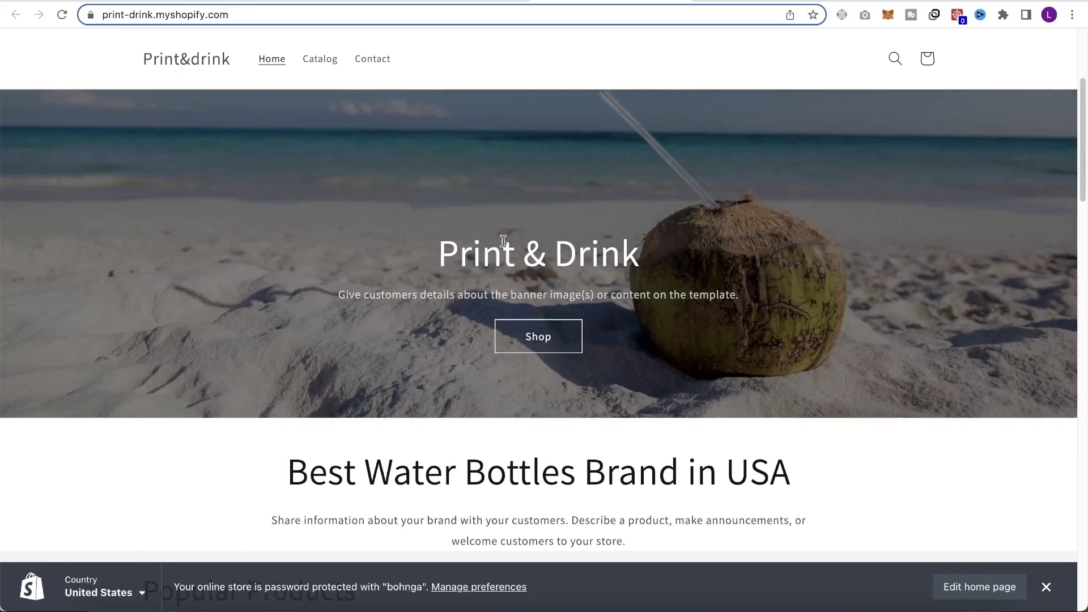
{"action": "scroll", "coordinate": [567, 272], "scroll_direction": "up", "scroll_amount": 4}
{"action": "scroll", "coordinate": [527, 249], "scroll_direction": "down", "scroll_amount": 2}
{"action": "scroll", "coordinate": [507, 142], "scroll_direction": "up", "scroll_amount": 1}
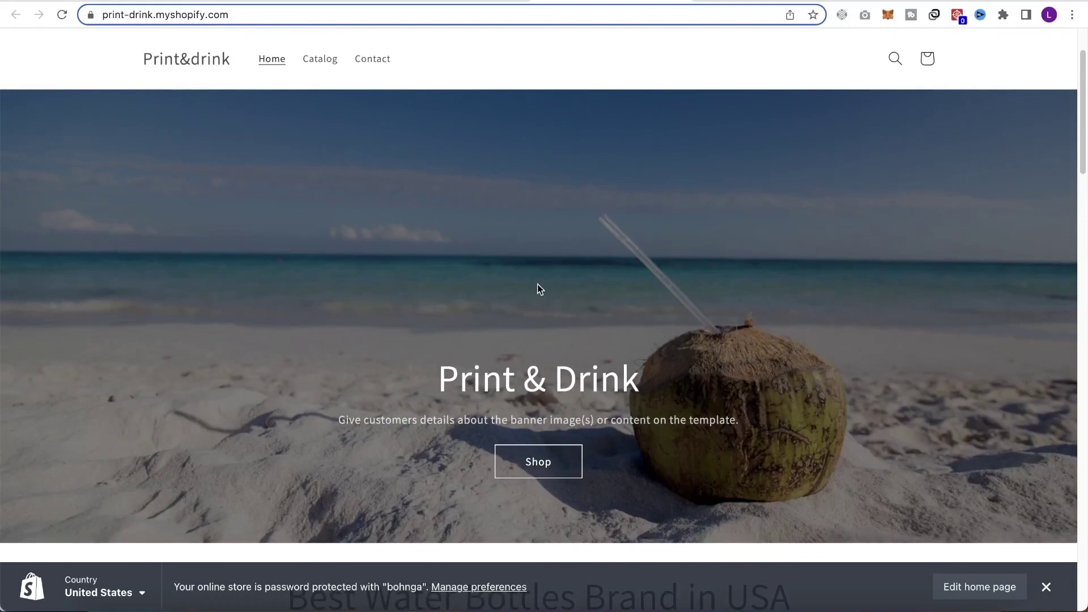
Check the live slideshow and footer, and highlight the "Best Water Bottles Brand in USA" heading and its description.
{"action": "scroll", "coordinate": [511, 357], "scroll_direction": "down", "scroll_amount": 15}
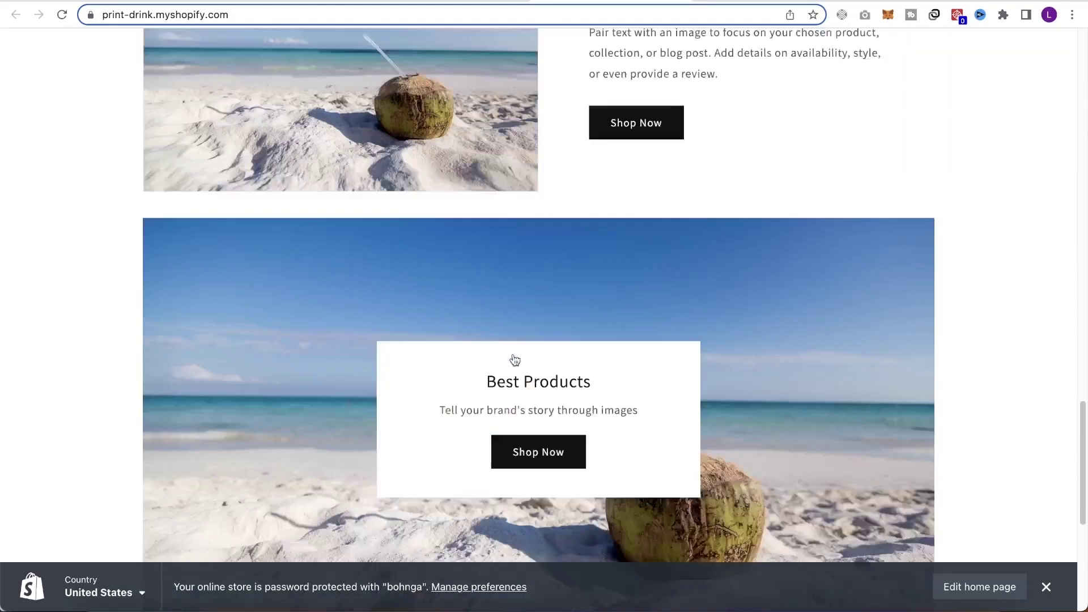
{"action": "scroll", "coordinate": [624, 312], "scroll_direction": "down", "scroll_amount": 1}
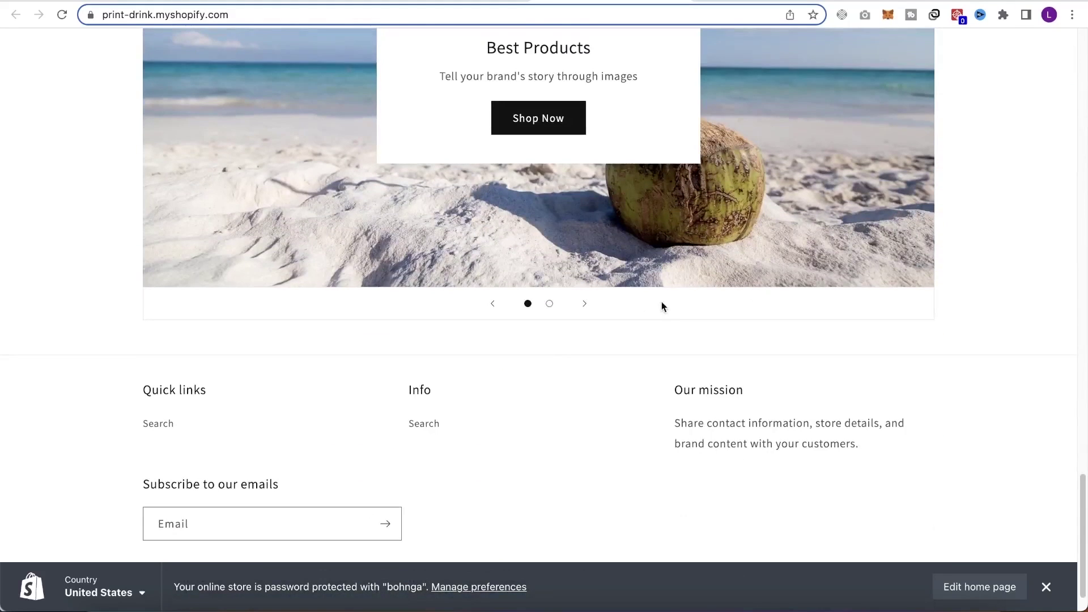
{"action": "scroll", "coordinate": [505, 306], "scroll_direction": "up", "scroll_amount": 10}
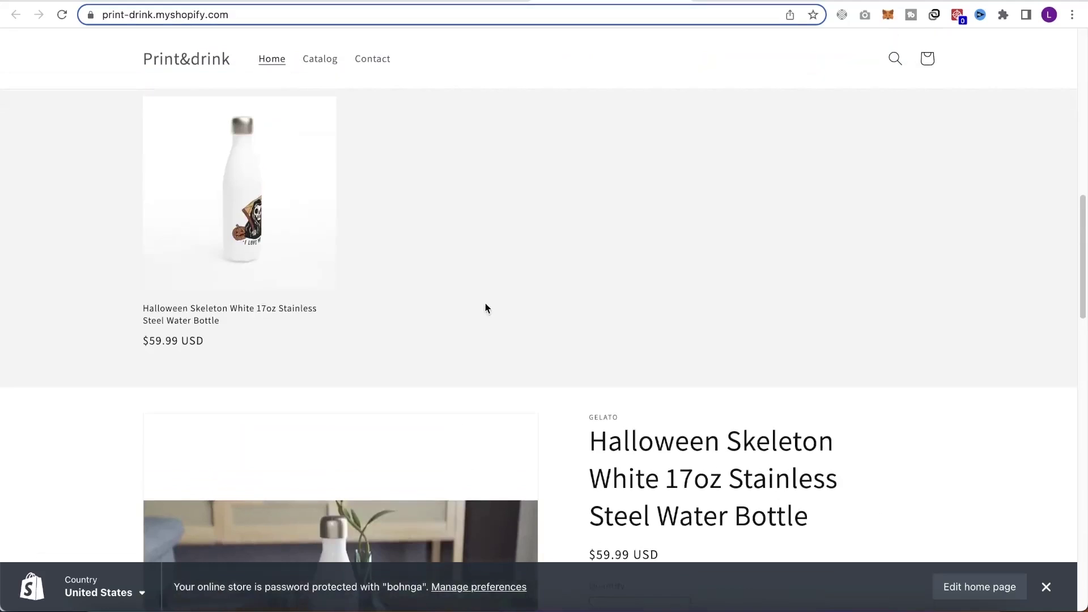
{"action": "scroll", "coordinate": [485, 306], "scroll_direction": "up", "scroll_amount": 4}
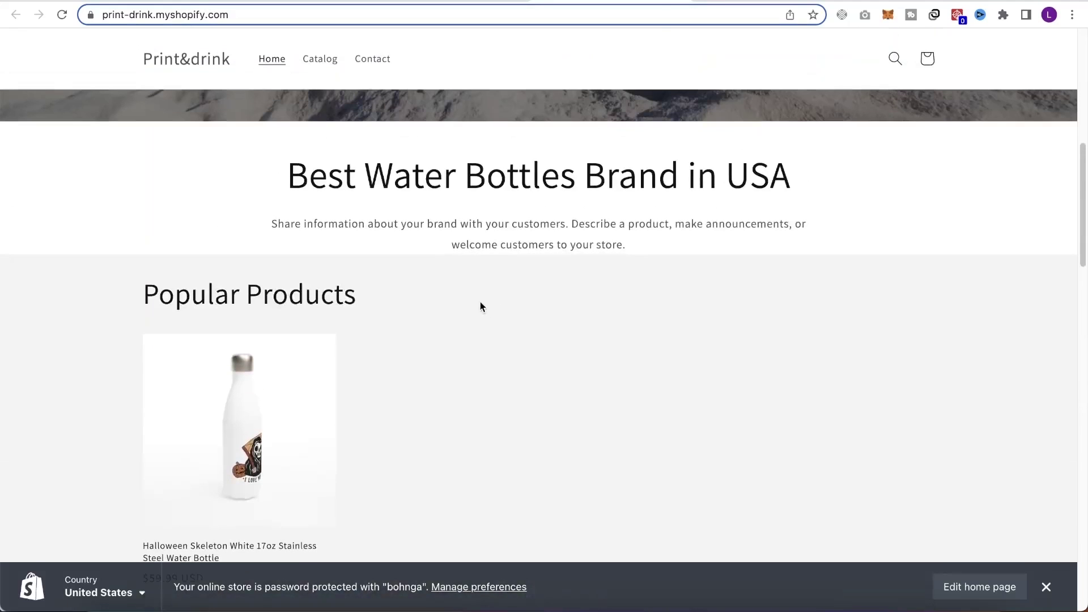
{"action": "left_click_drag", "start_coordinate": [866, 183], "coordinate": [307, 177]}
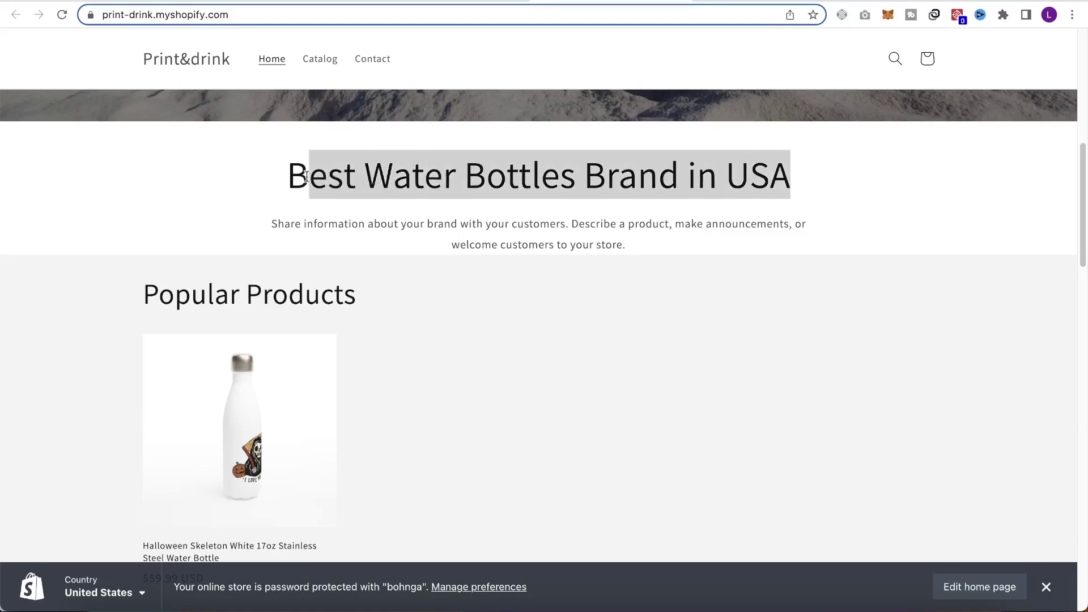
{"action": "left_click_drag", "start_coordinate": [650, 253], "coordinate": [251, 204]}
{"action": "left_click", "coordinate": [615, 221]}
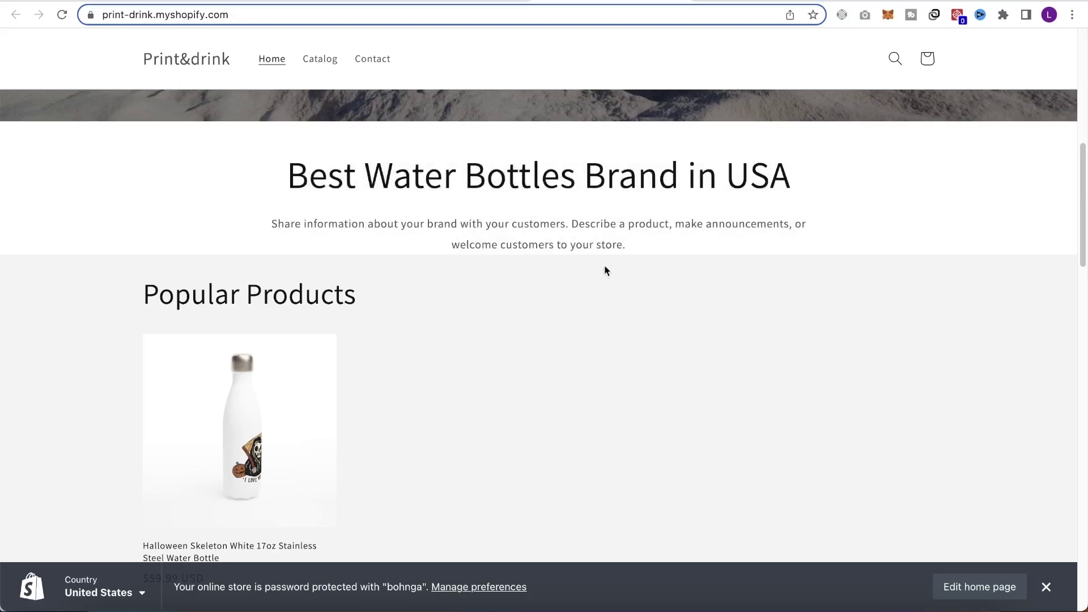
Examine the Popular Products collection and the featured water bottle's price, quantity and purchase options.
{"action": "scroll", "coordinate": [491, 297], "scroll_direction": "down", "scroll_amount": 5}
{"action": "scroll", "coordinate": [103, 213], "scroll_direction": "up", "scroll_amount": 2}
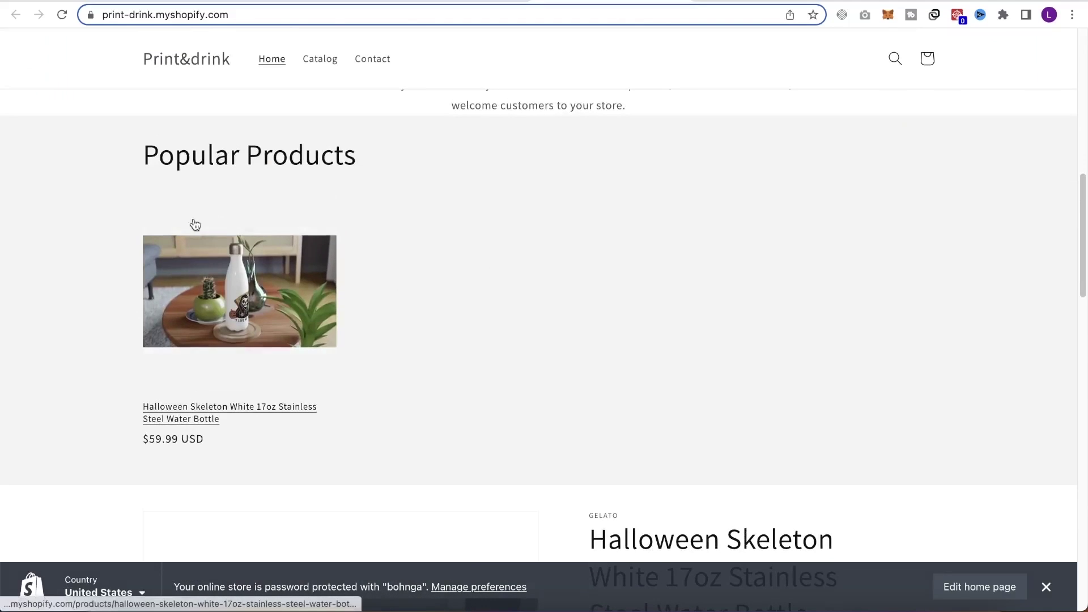
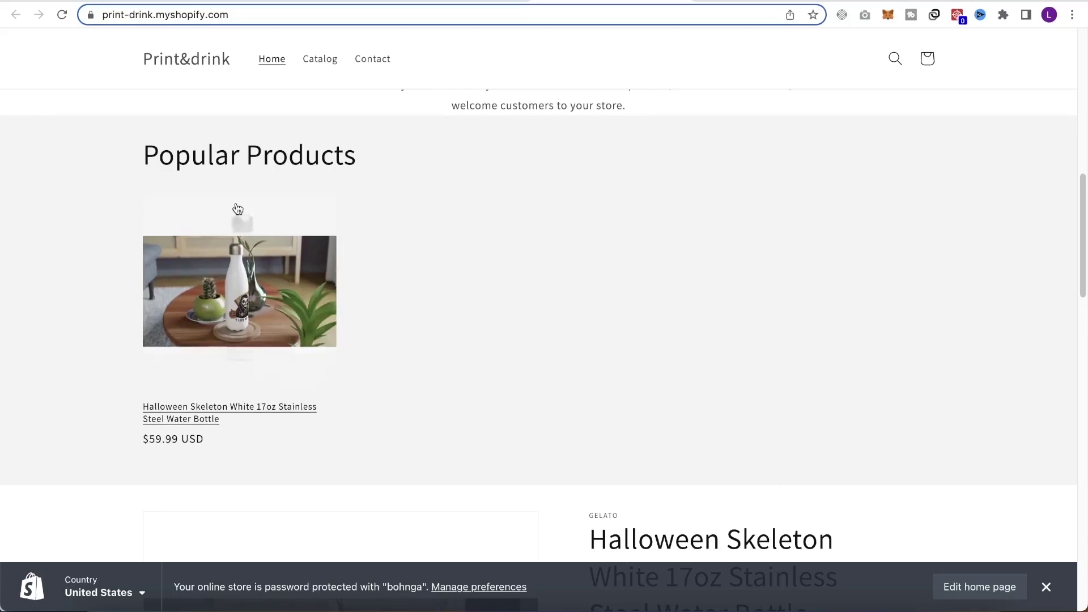
{"action": "scroll", "coordinate": [340, 238], "scroll_direction": "down", "scroll_amount": 5}
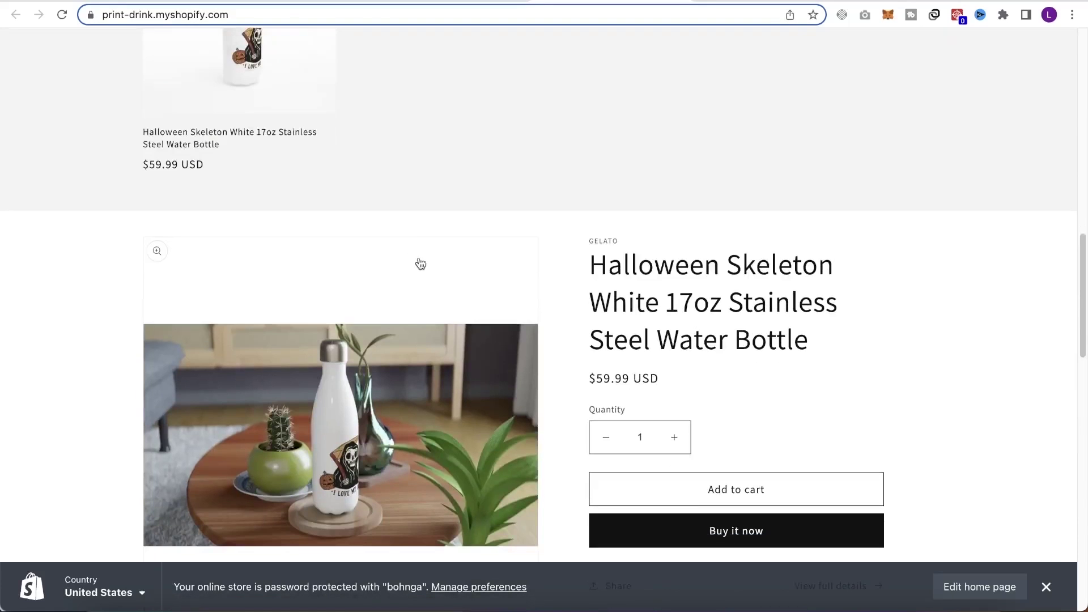
{"action": "scroll", "coordinate": [655, 331], "scroll_direction": "down", "scroll_amount": 4}
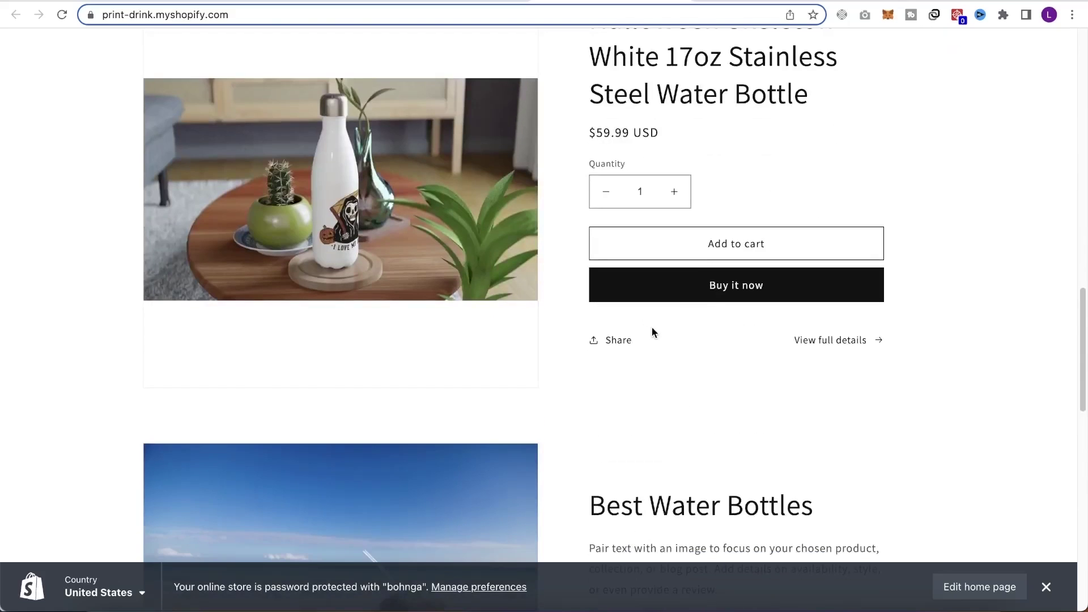
{"action": "scroll", "coordinate": [683, 283], "scroll_direction": "up", "scroll_amount": 3}
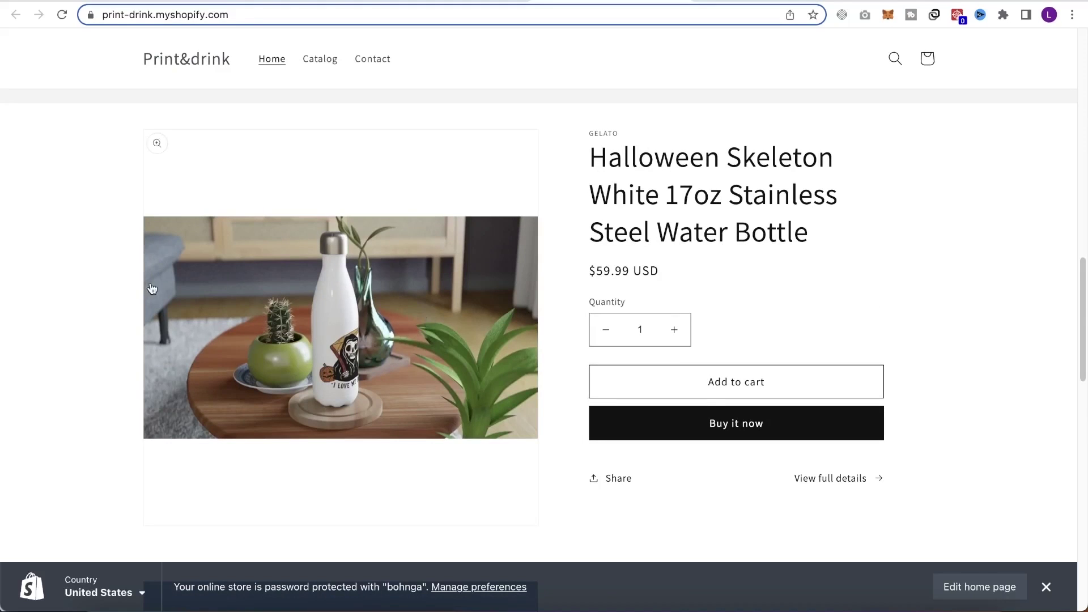
View the featured water bottle's image enlarged and close the enlarged view.
{"action": "left_click", "coordinate": [329, 258]}
{"action": "scroll", "coordinate": [748, 281], "scroll_direction": "down", "scroll_amount": 3}
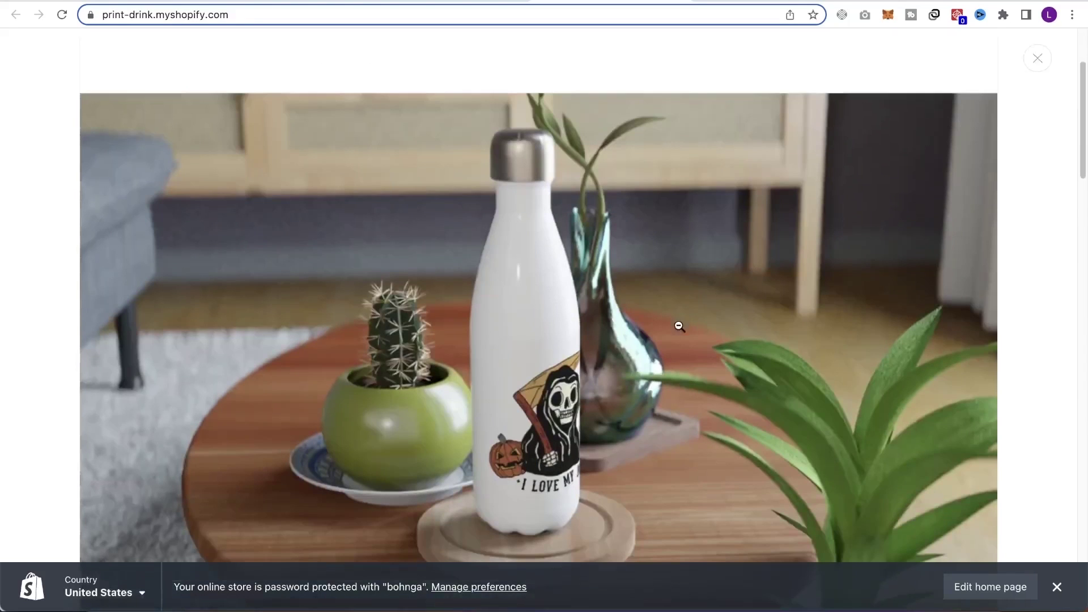
{"action": "left_click", "coordinate": [1036, 62]}
Examine the Best Water Bottles image with text section and the slideshow, including its second slide.
{"action": "scroll", "coordinate": [499, 359], "scroll_direction": "down", "scroll_amount": 5}
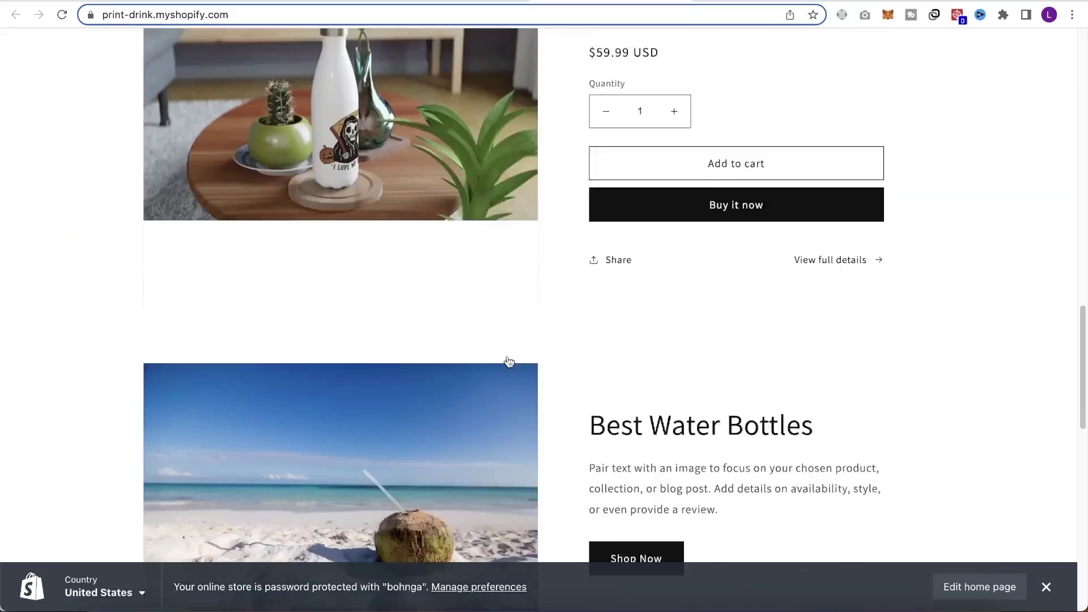
{"action": "scroll", "coordinate": [500, 365], "scroll_direction": "down", "scroll_amount": 2}
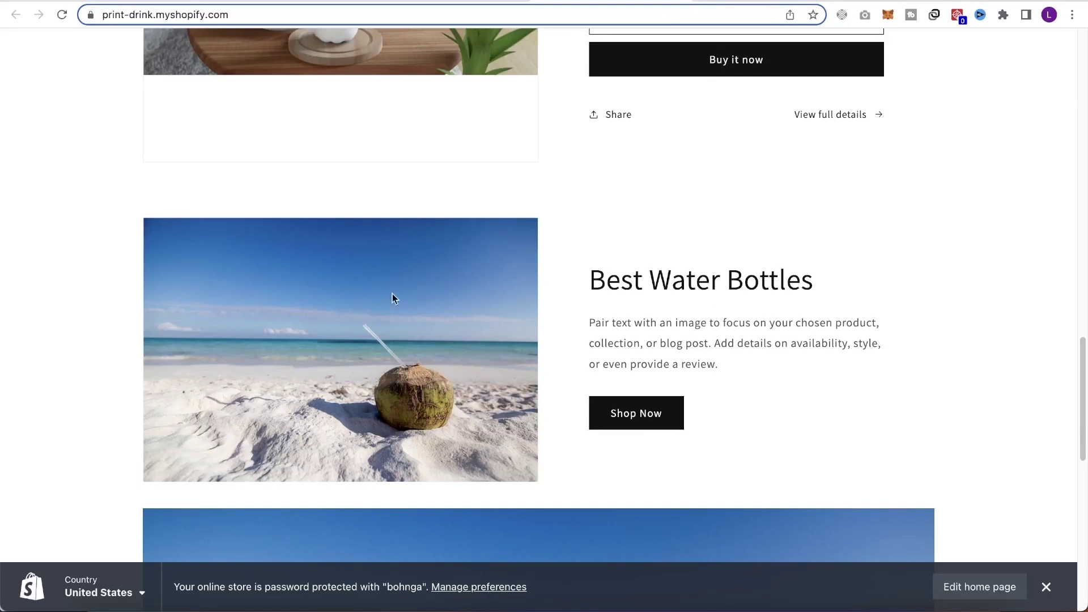
{"action": "scroll", "coordinate": [478, 324], "scroll_direction": "up", "scroll_amount": 5}
{"action": "scroll", "coordinate": [349, 400], "scroll_direction": "down", "scroll_amount": 2}
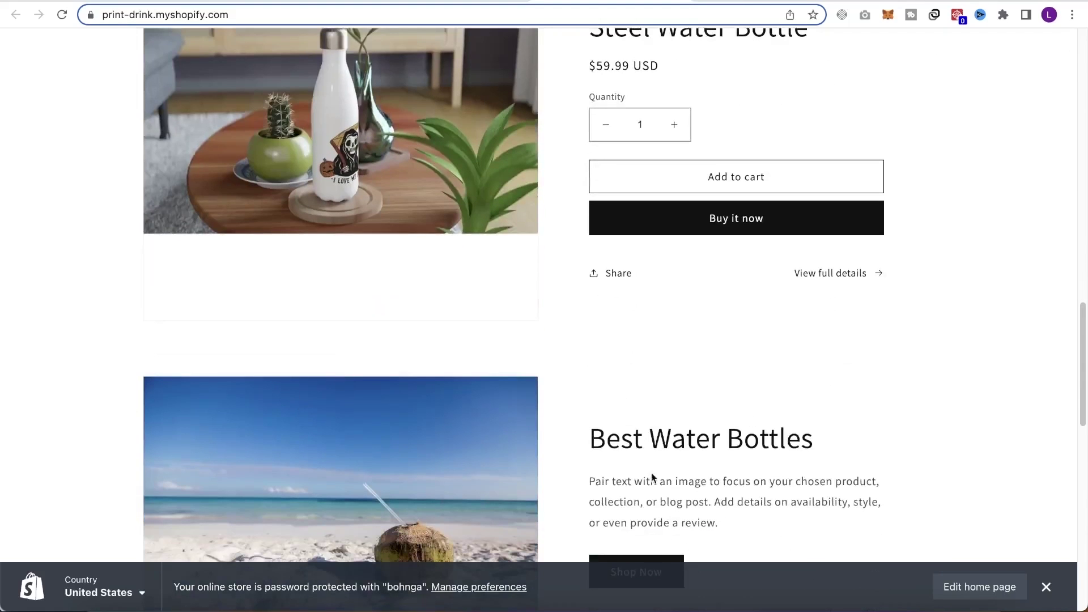
{"action": "scroll", "coordinate": [378, 472], "scroll_direction": "down", "scroll_amount": 8}
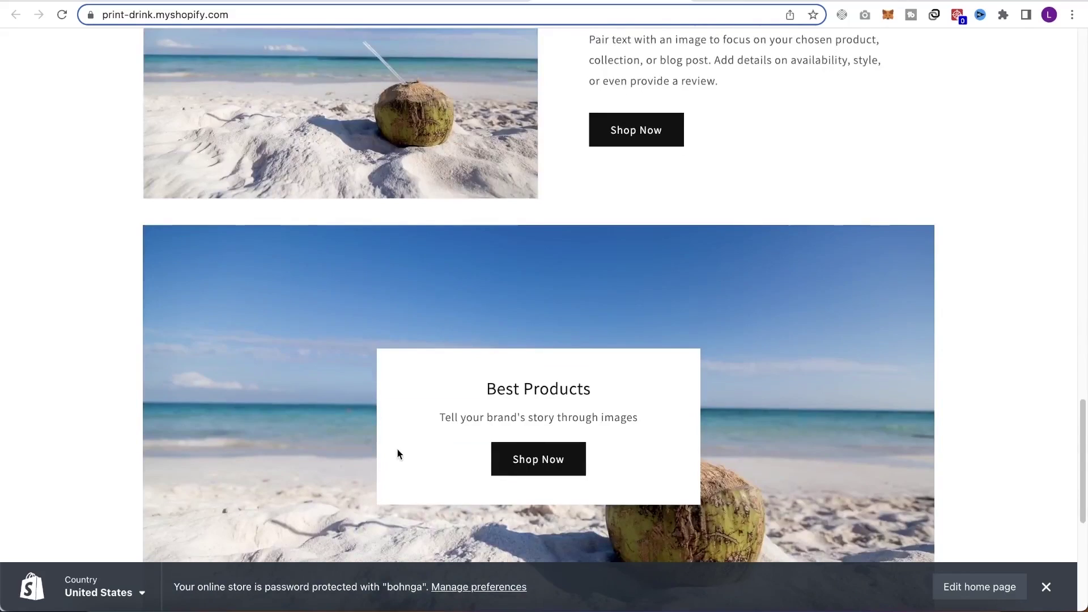
{"action": "scroll", "coordinate": [396, 452], "scroll_direction": "down", "scroll_amount": 5}
{"action": "left_click", "coordinate": [548, 377]}
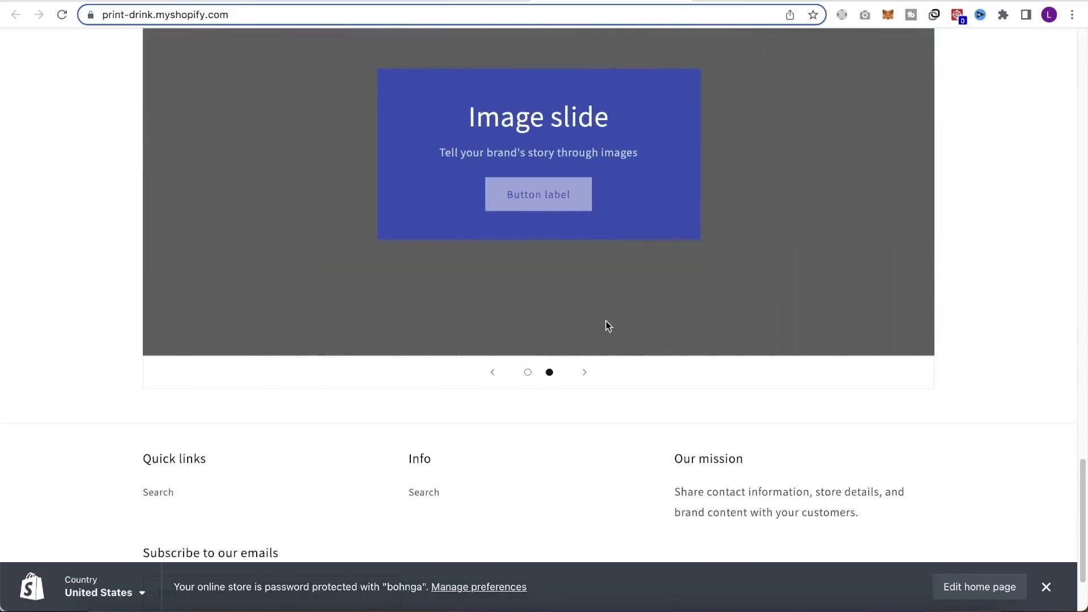
{"action": "scroll", "coordinate": [510, 329], "scroll_direction": "up", "scroll_amount": 2}
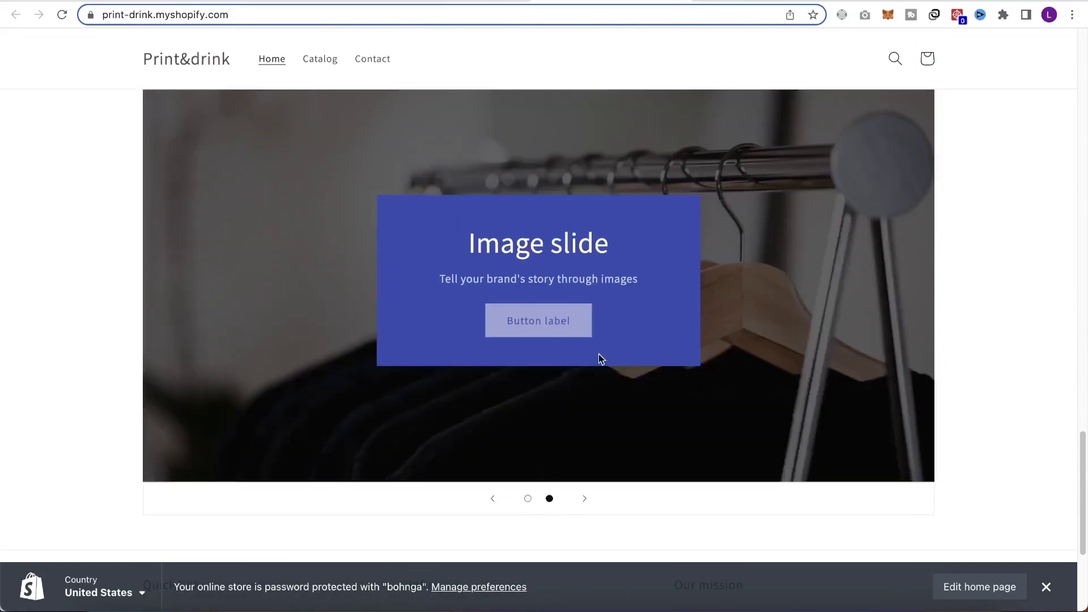
Switch between the two slideshow slides, follow the Best Products slide's Shop Now link to the product page, and return to the home page.
{"action": "left_click", "coordinate": [527, 498]}
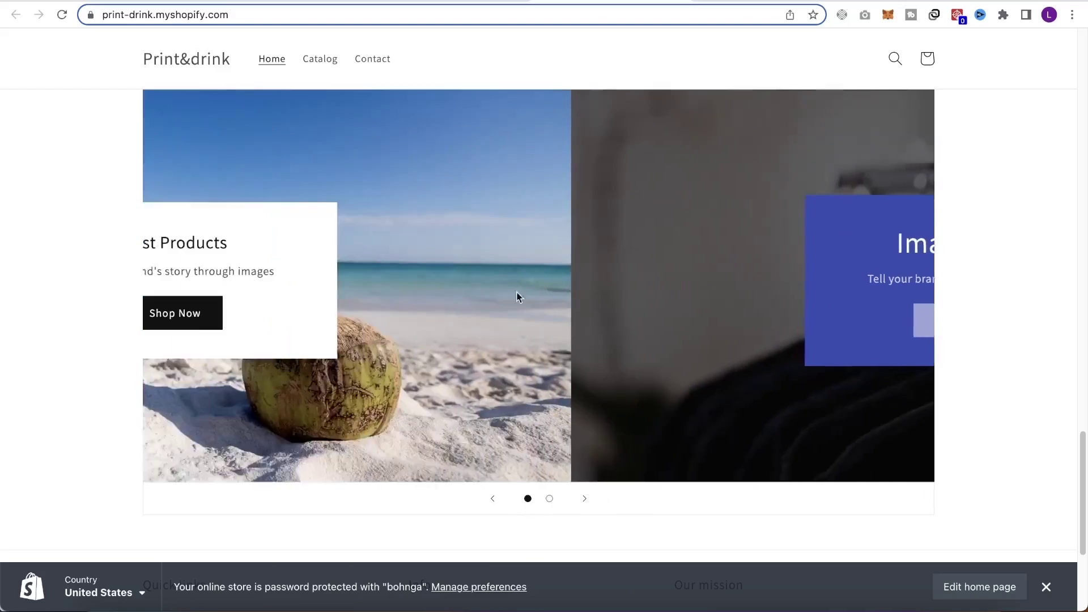
{"action": "left_click", "coordinate": [549, 499]}
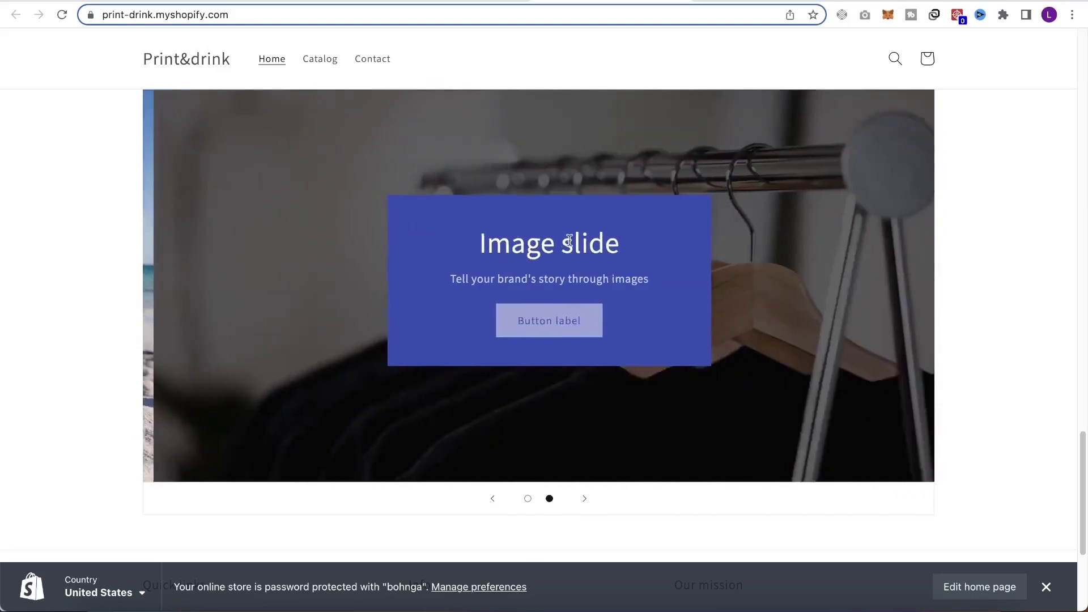
{"action": "left_click", "coordinate": [526, 499]}
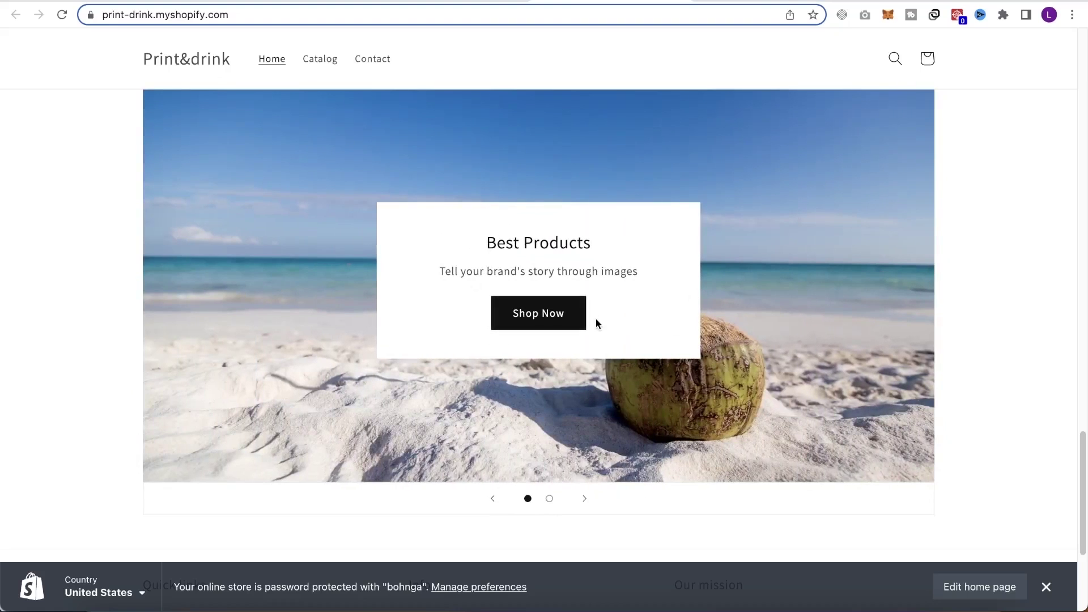
{"action": "left_click", "coordinate": [549, 318]}
{"action": "scroll", "coordinate": [566, 351], "scroll_direction": "down", "scroll_amount": 4}
{"action": "scroll", "coordinate": [544, 363], "scroll_direction": "up", "scroll_amount": 4}
{"action": "left_click", "coordinate": [184, 89]}
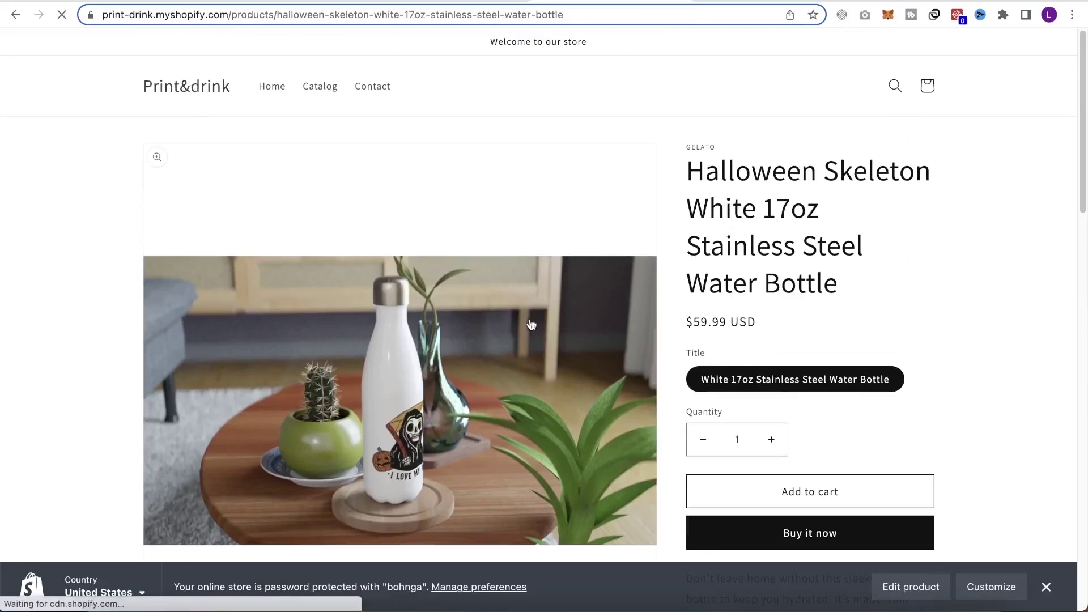
Follow the Print & Drink banner's Shop link to the Water Bottles collection, and return to the home page.
{"action": "scroll", "coordinate": [509, 344], "scroll_direction": "down", "scroll_amount": 5}
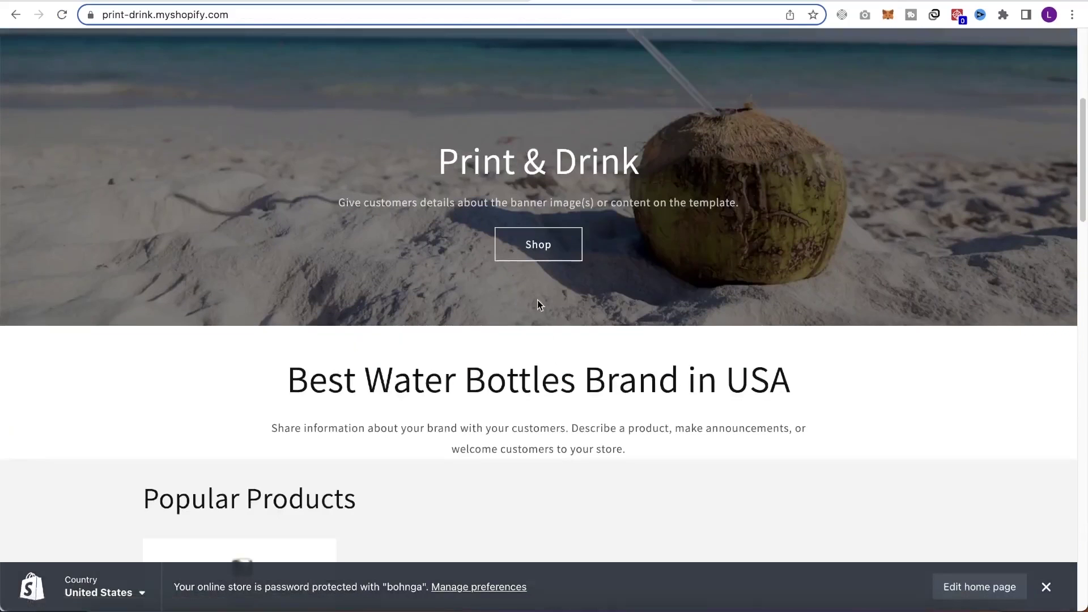
{"action": "left_click", "coordinate": [545, 242]}
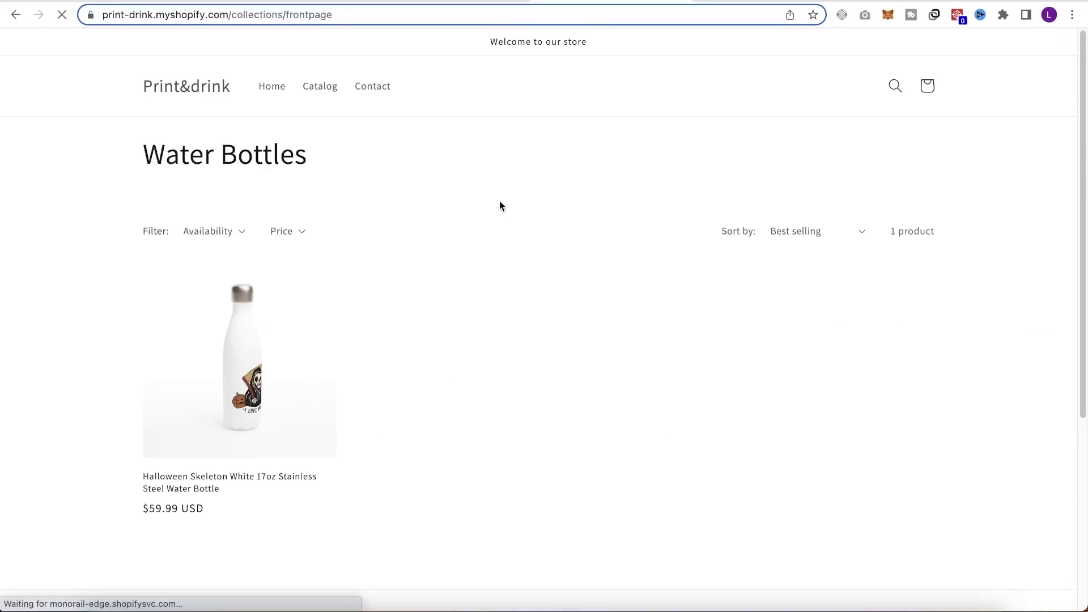
{"action": "left_click", "coordinate": [206, 89]}
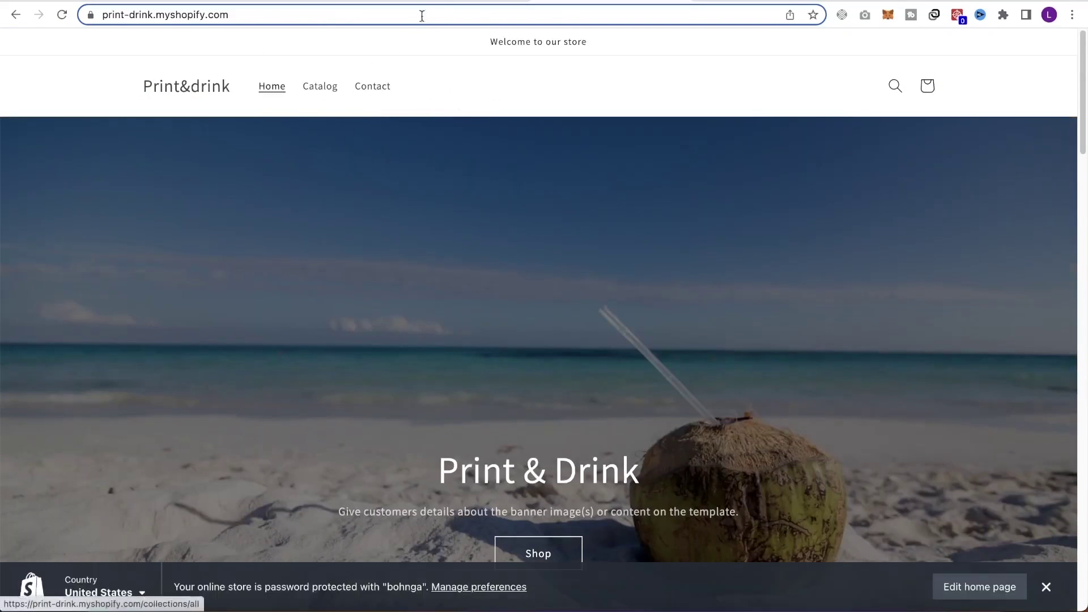
In the Shopify admin, review the navigation menus against the live store's header links, and check the list of pages.
{"action": "left_click", "coordinate": [487, 2]}
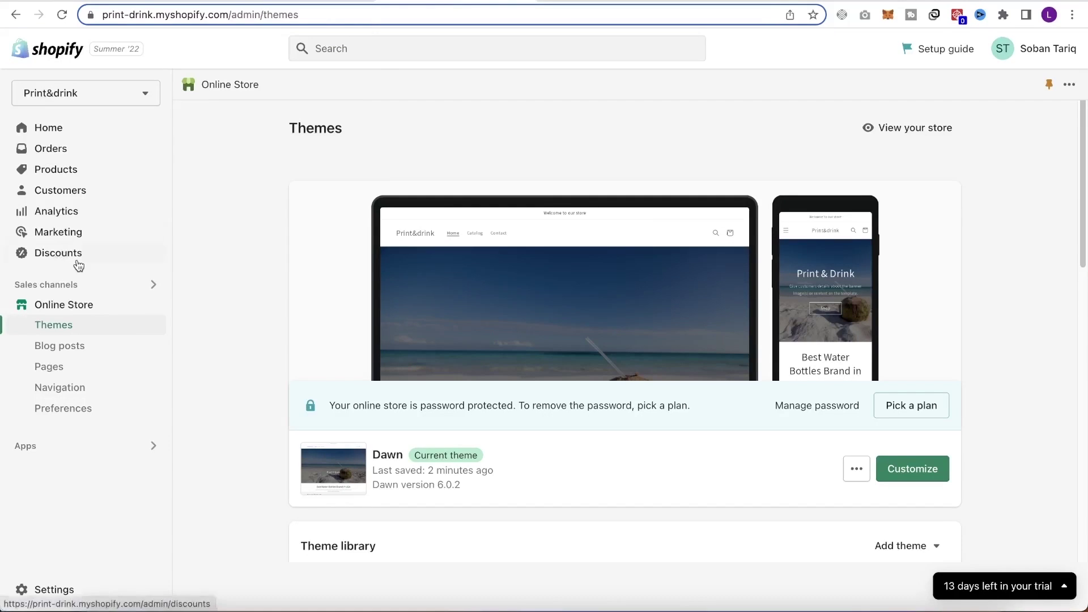
{"action": "left_click", "coordinate": [76, 387]}
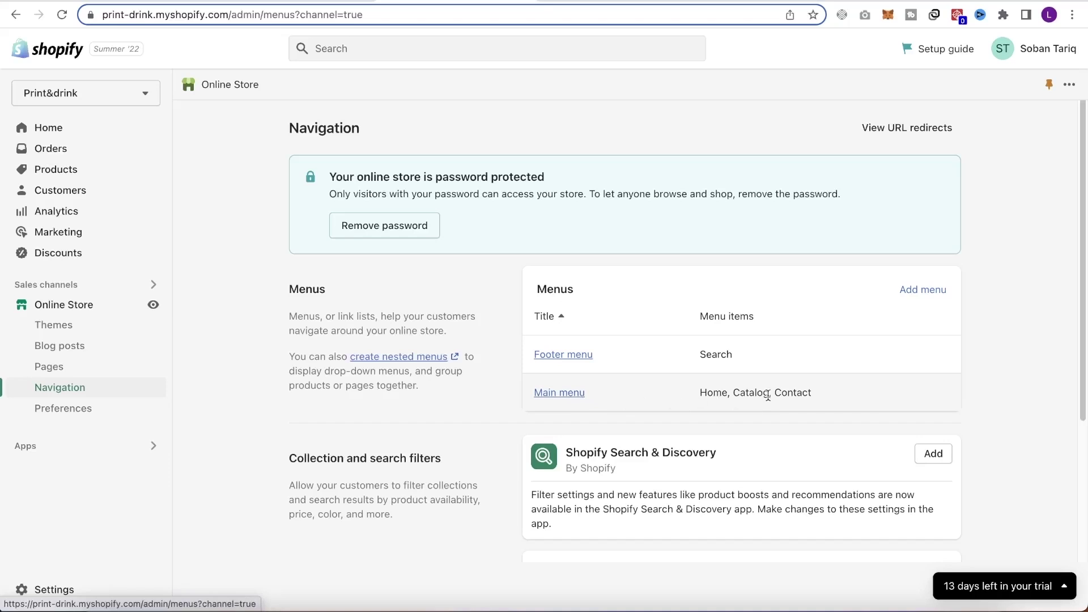
{"action": "left_click", "coordinate": [601, 2]}
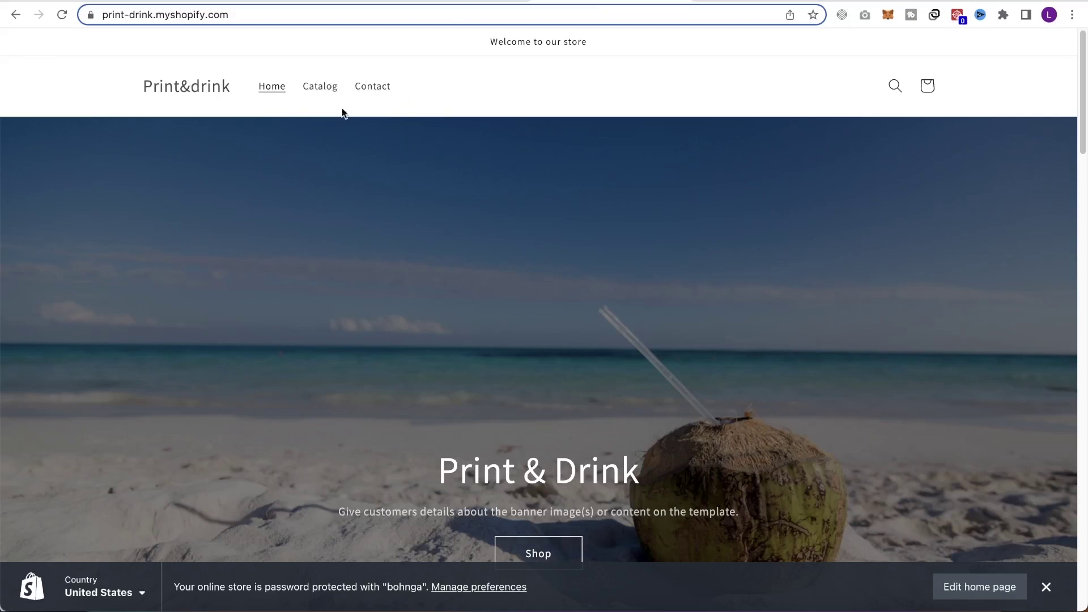
{"action": "left_click", "coordinate": [458, 3]}
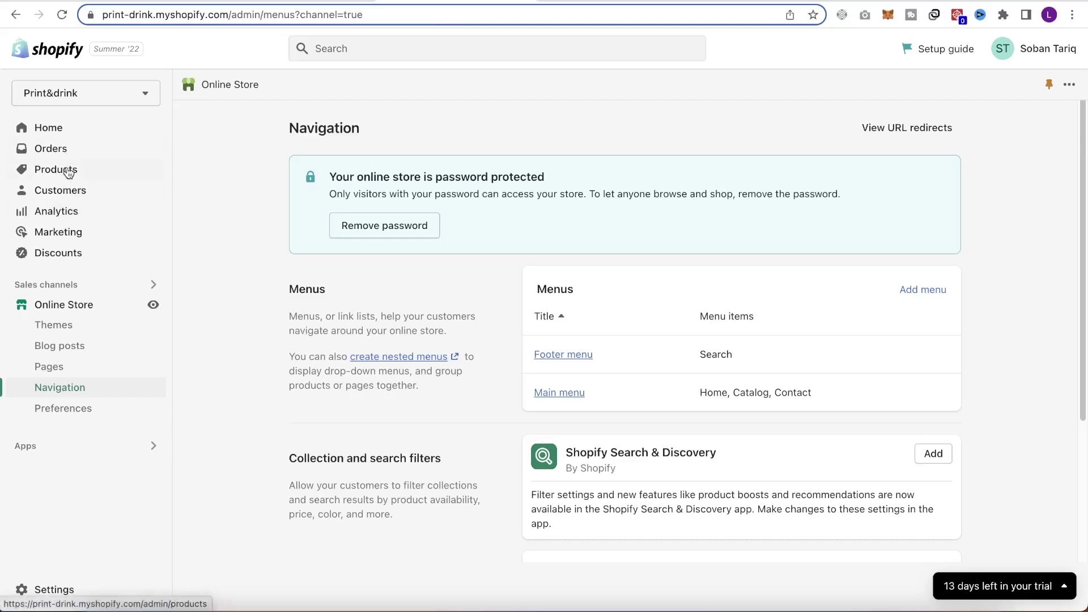
{"action": "left_click", "coordinate": [60, 373]}
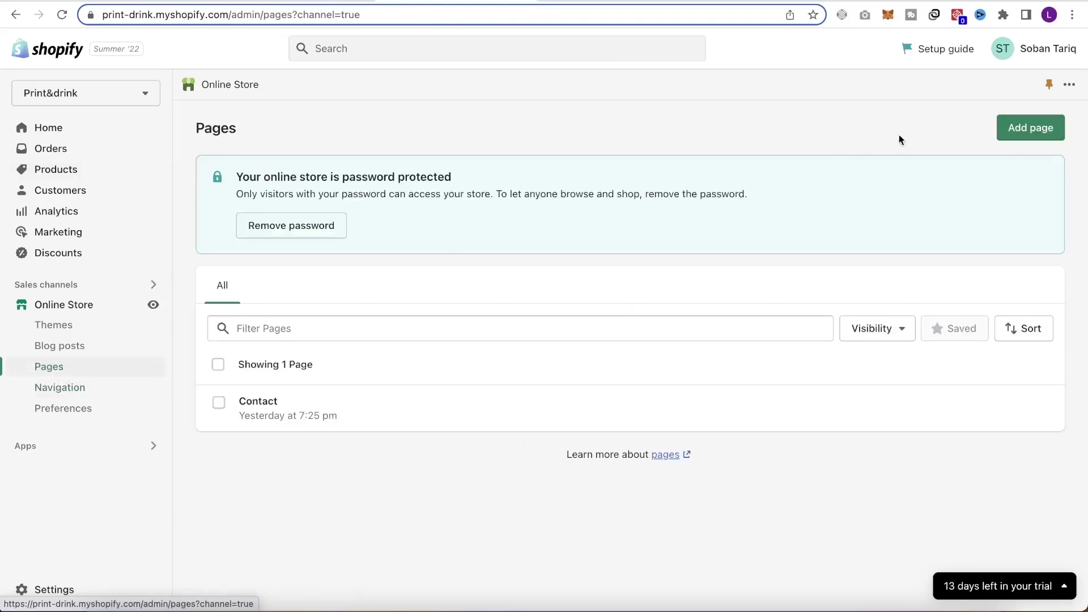
Add an About Us item to the store's Main menu, linked to the Contact page.
{"action": "left_click", "coordinate": [66, 391]}
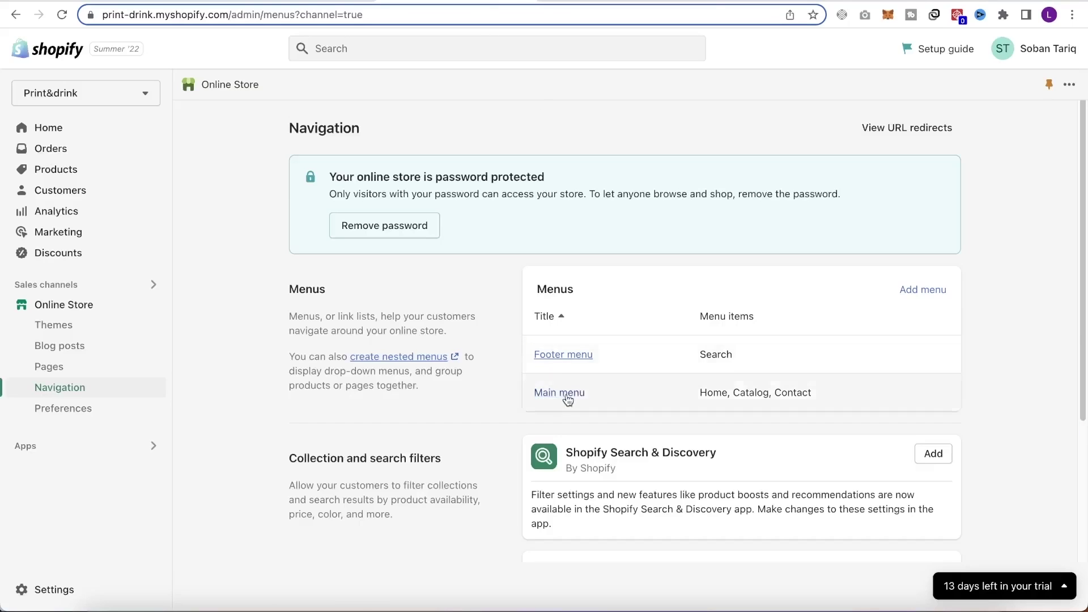
{"action": "left_click", "coordinate": [564, 393]}
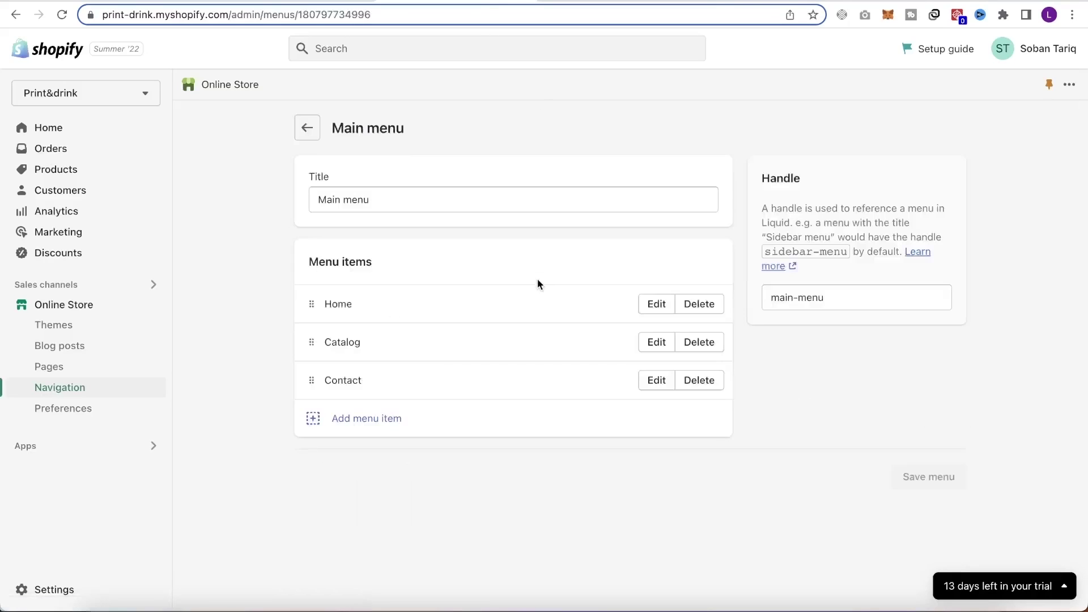
{"action": "left_click", "coordinate": [366, 418]}
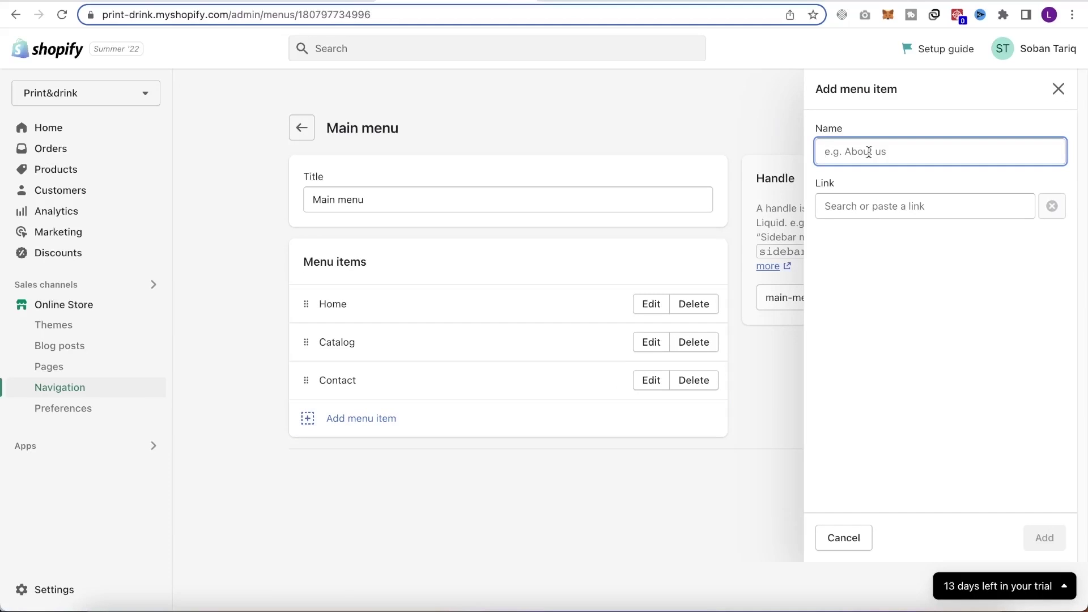
{"action": "left_click", "coordinate": [873, 205]}
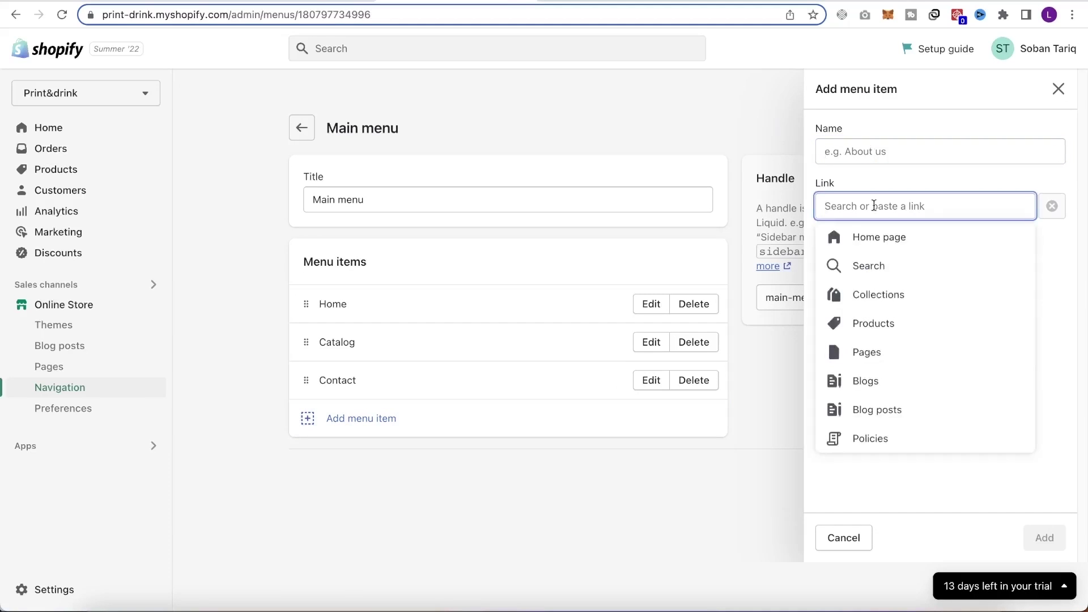
{"action": "left_click", "coordinate": [878, 354]}
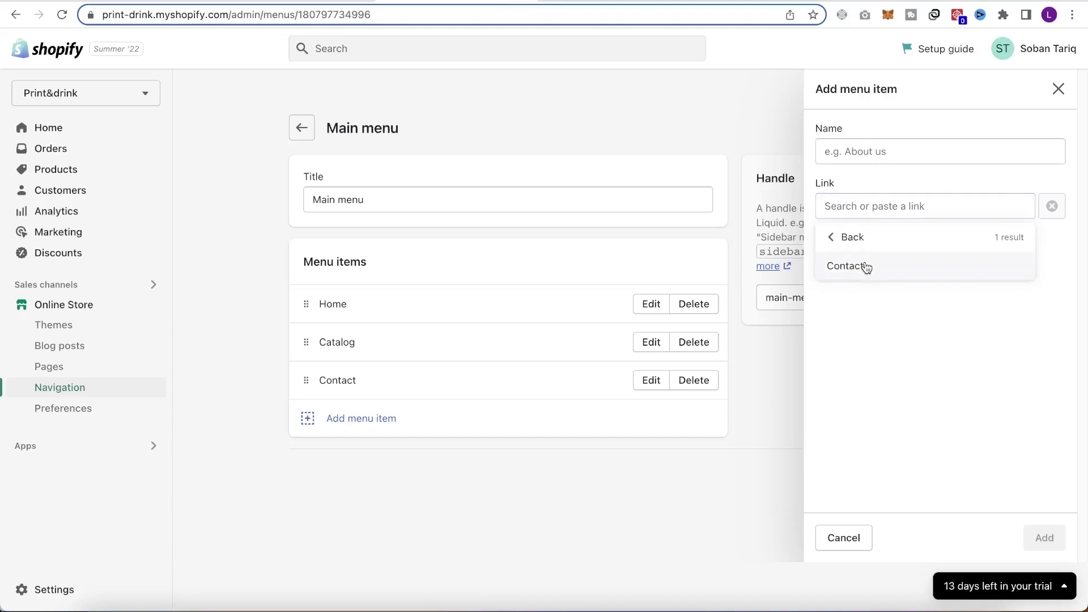
{"action": "left_click", "coordinate": [866, 269]}
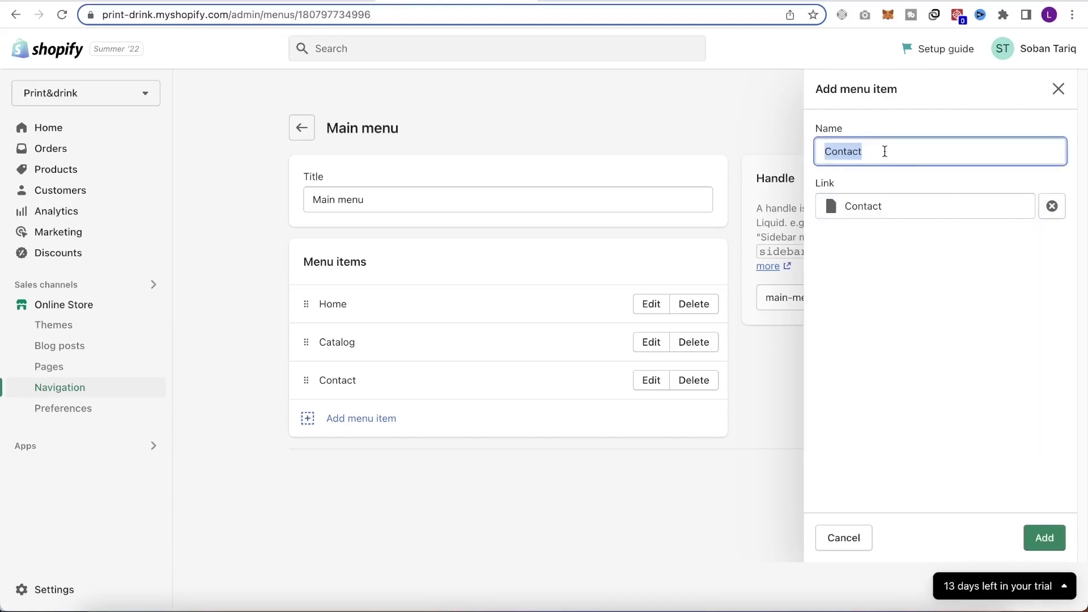
{"action": "type", "text": "About Us"}
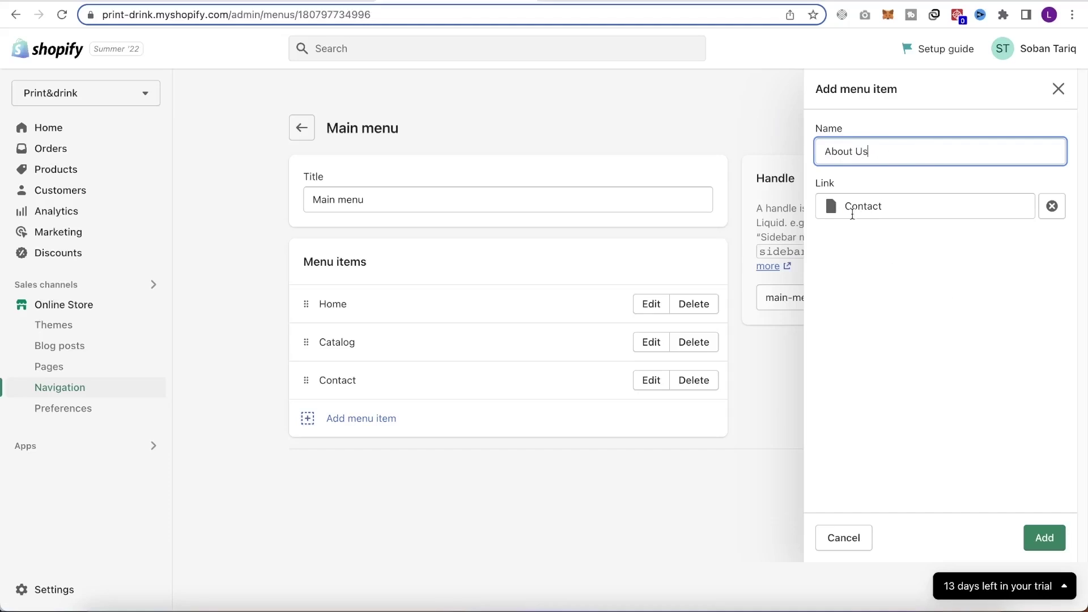
{"action": "left_click", "coordinate": [1044, 538]}
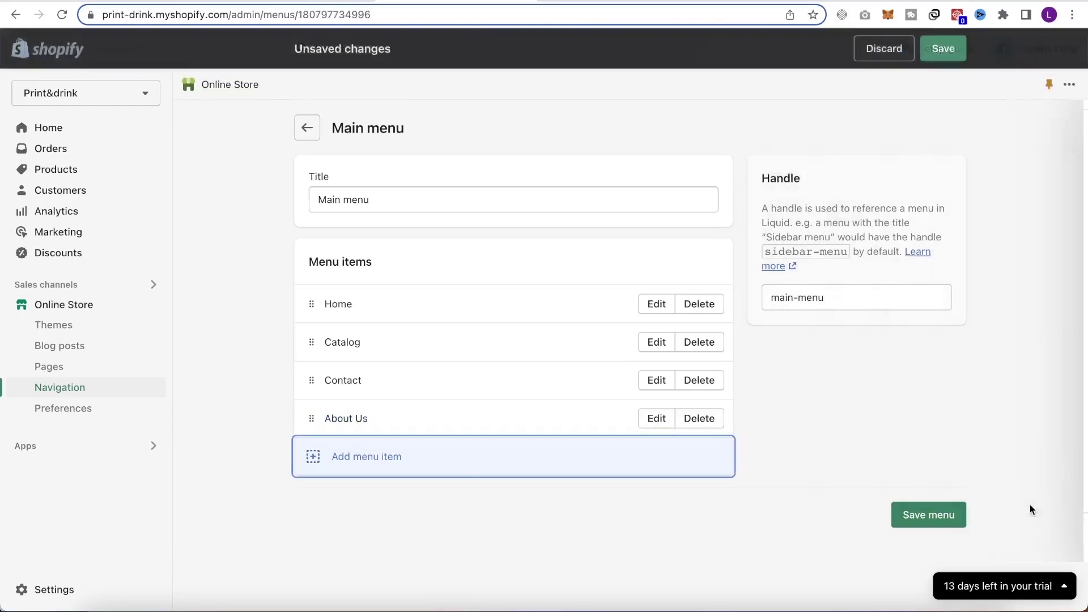
Rename the Catalog menu item Water Bottles, link it to the Water Bottles collection, and save the Main menu.
{"action": "mouse_move", "coordinate": [311, 418]}
{"action": "left_mouse_down"}
{"action": "mouse_move", "coordinate": [306, 349]}
{"action": "mouse_move", "coordinate": [306, 417]}
{"action": "left_mouse_up"}
{"action": "left_click", "coordinate": [405, 343]}
{"action": "left_click", "coordinate": [672, 352]}
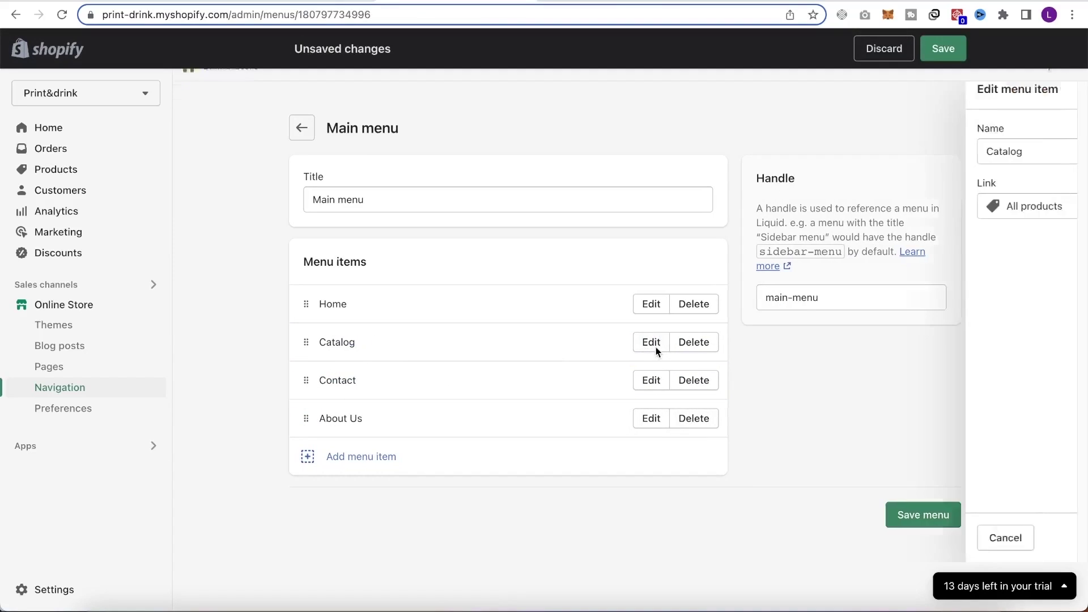
{"action": "left_click", "coordinate": [936, 213]}
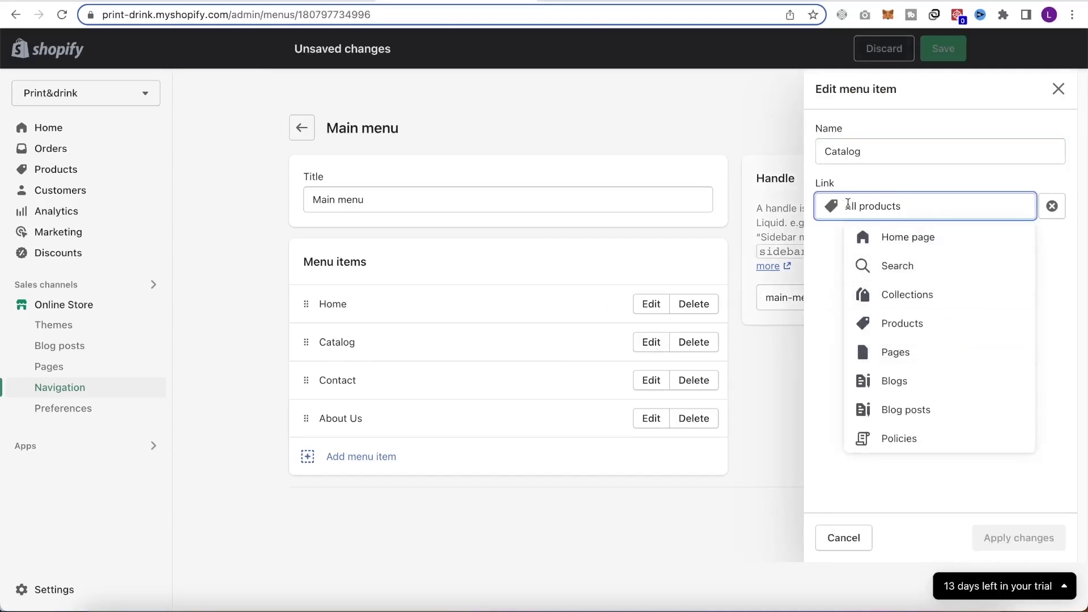
{"action": "key", "text": "shift+Tab"}
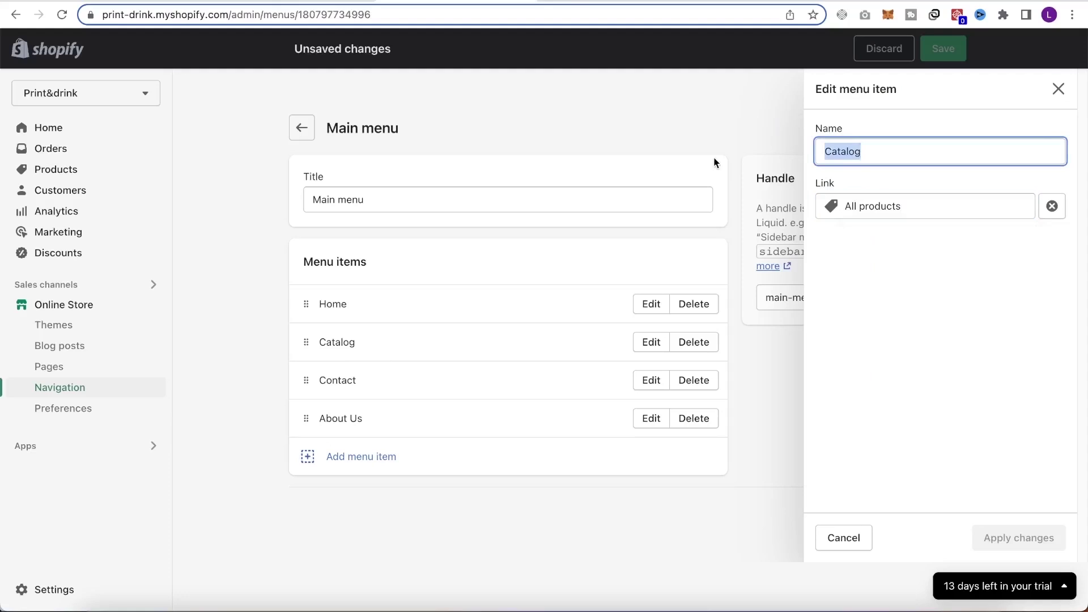
{"action": "type", "text": "Water Bottles"}
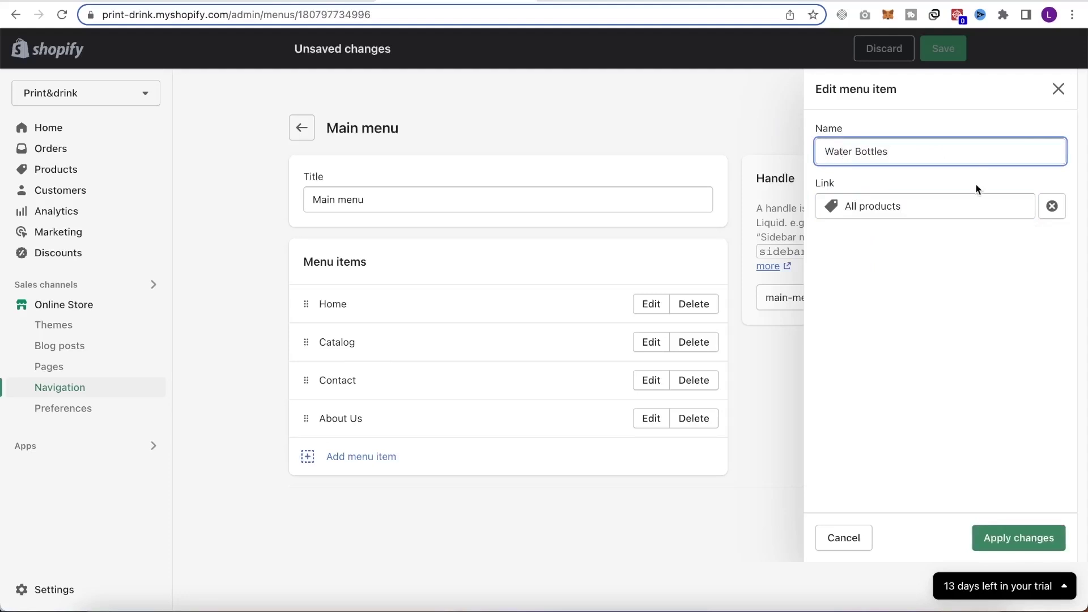
{"action": "left_click", "coordinate": [964, 204]}
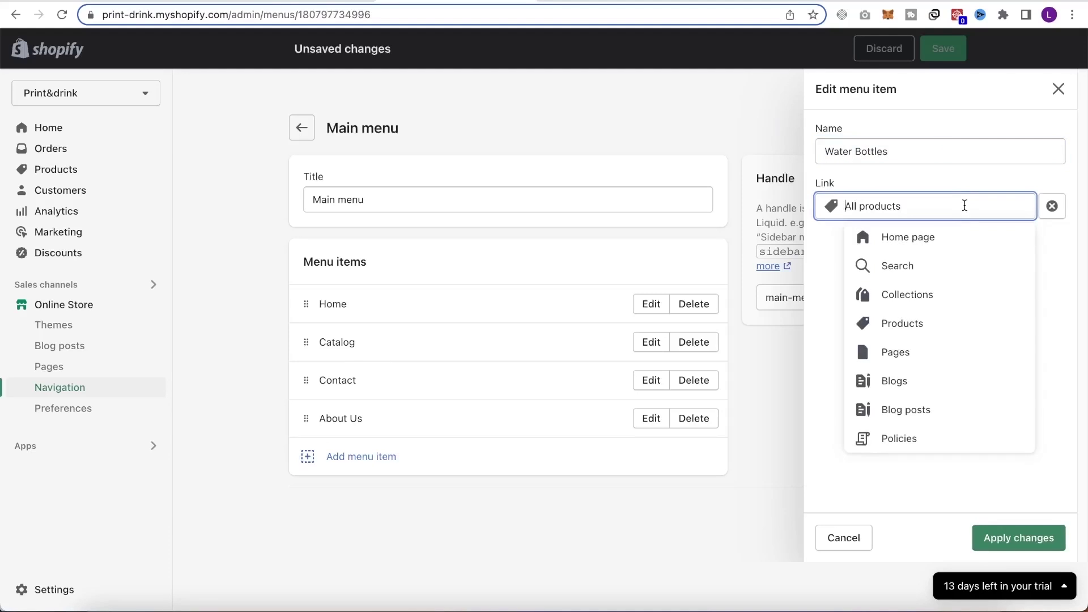
{"action": "left_click", "coordinate": [924, 300]}
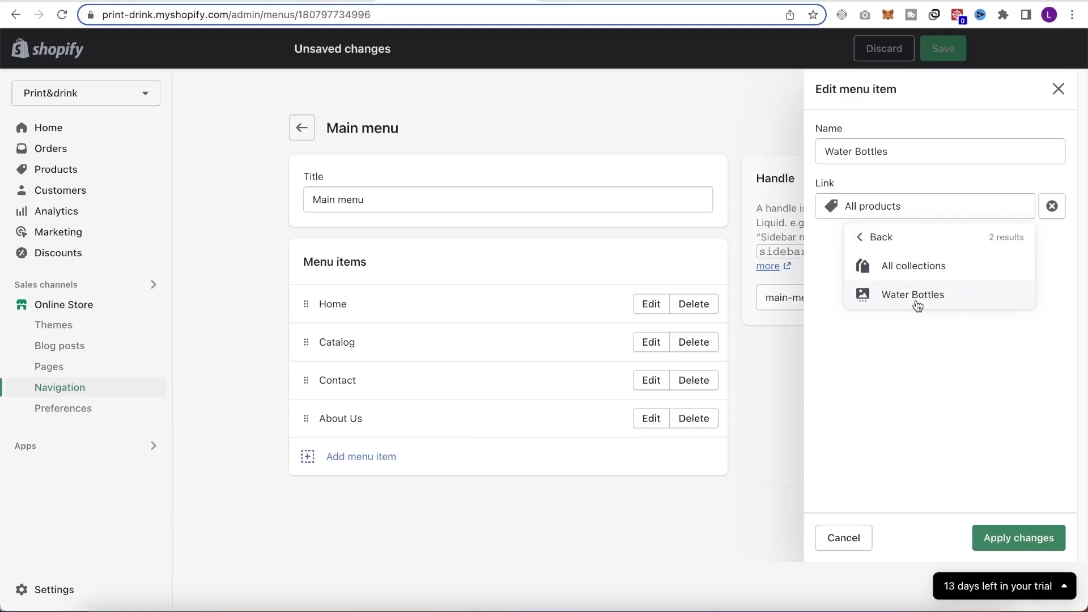
{"action": "left_click", "coordinate": [919, 301]}
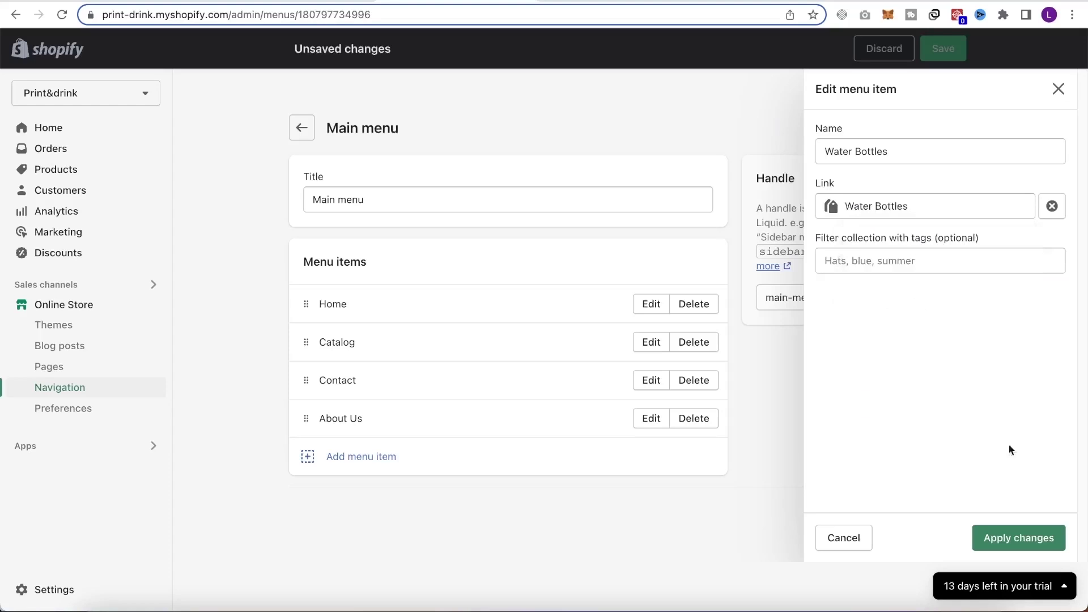
{"action": "left_click", "coordinate": [984, 538]}
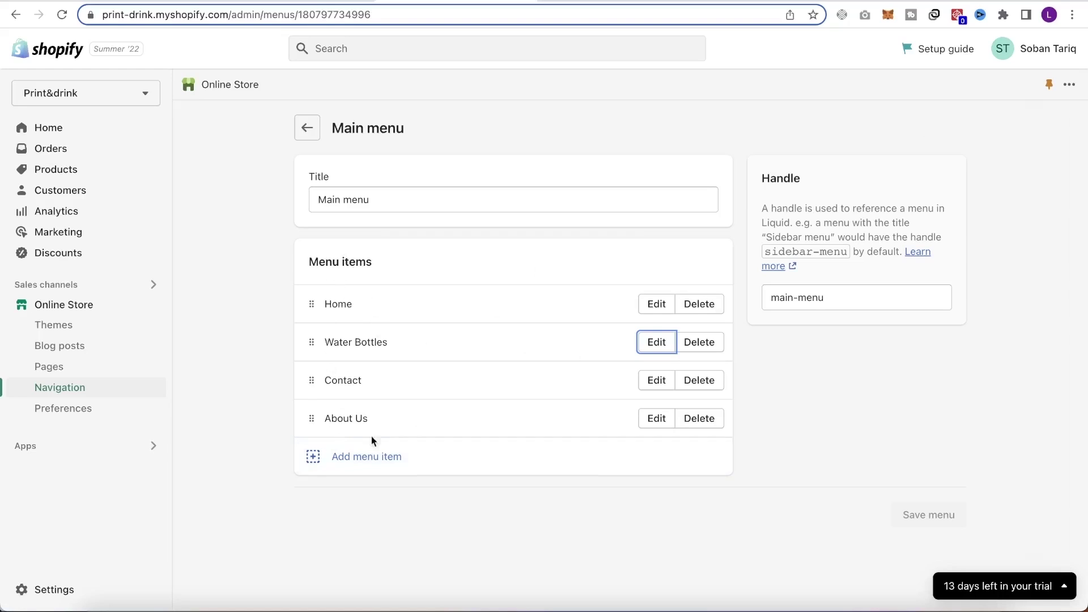
{"action": "left_click", "coordinate": [344, 343]}
{"action": "left_click", "coordinate": [306, 128]}
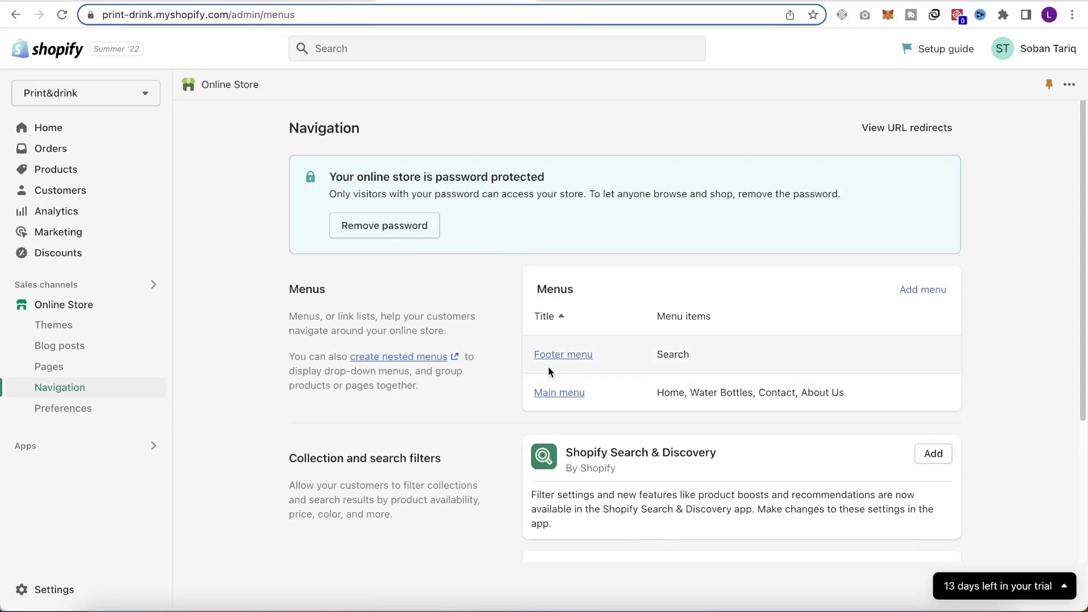
Highlight the store's password protection notice, and test the live header's Water Bottles, Contact, About Us and Home links.
{"action": "left_click_drag", "start_coordinate": [327, 180], "coordinate": [545, 181]}
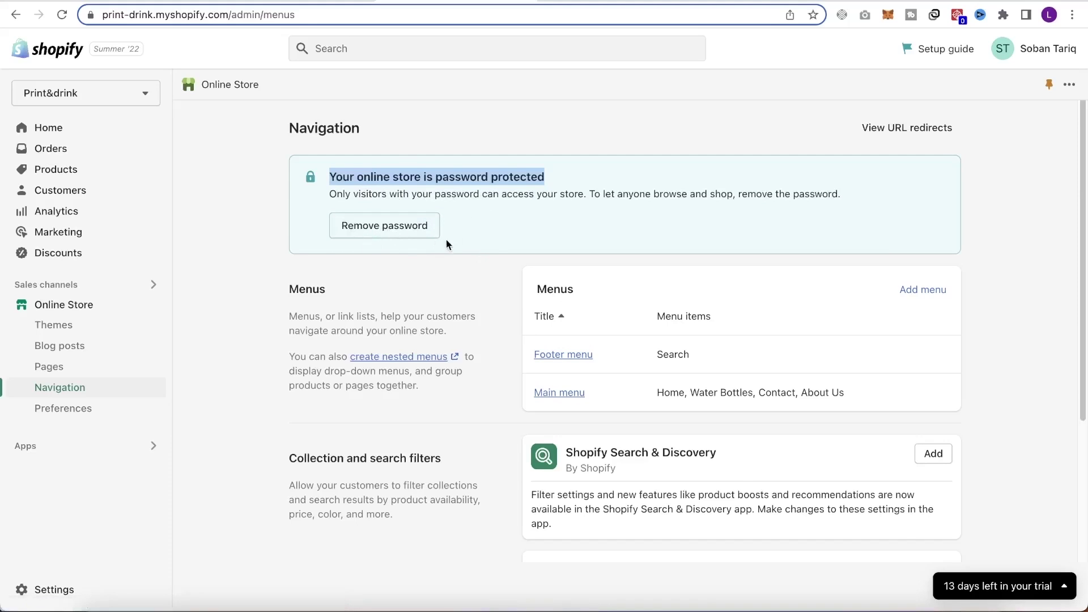
{"action": "scroll", "coordinate": [485, 311], "scroll_direction": "down", "scroll_amount": 3}
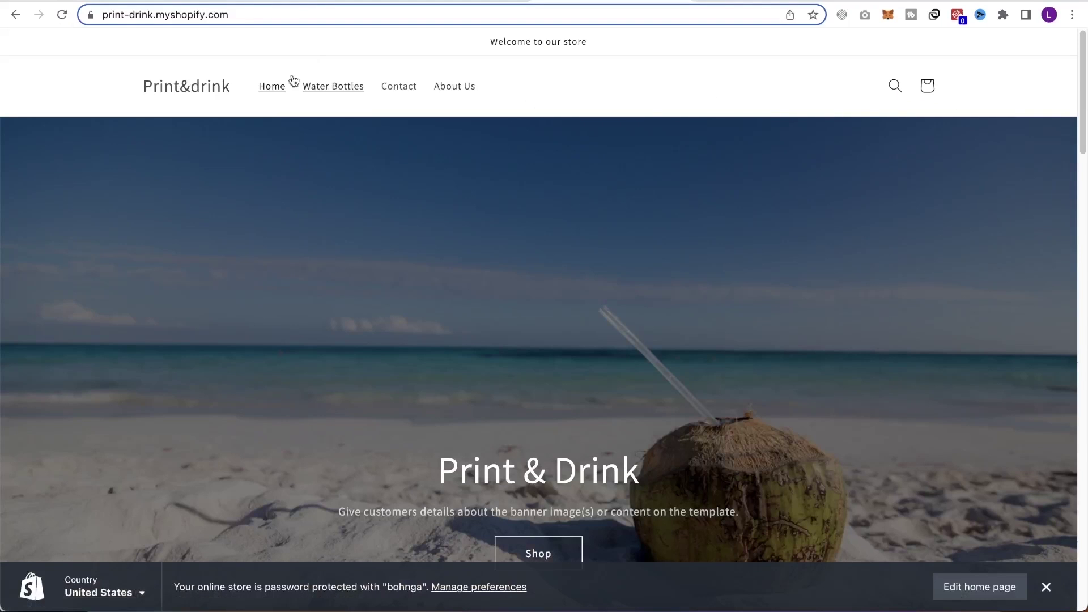
{"action": "left_click", "coordinate": [332, 91]}
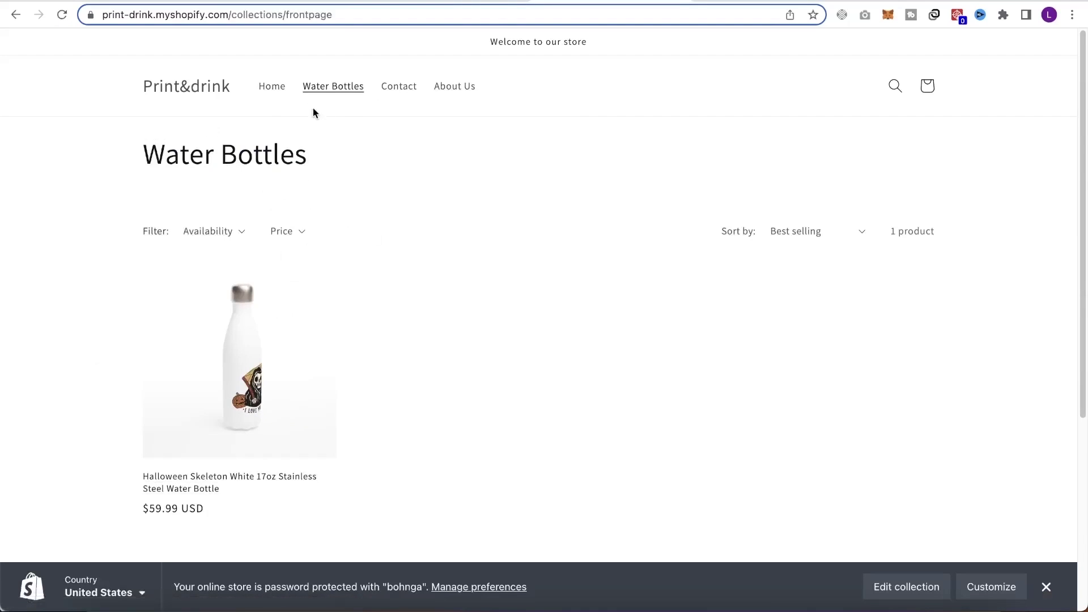
{"action": "left_click", "coordinate": [408, 100]}
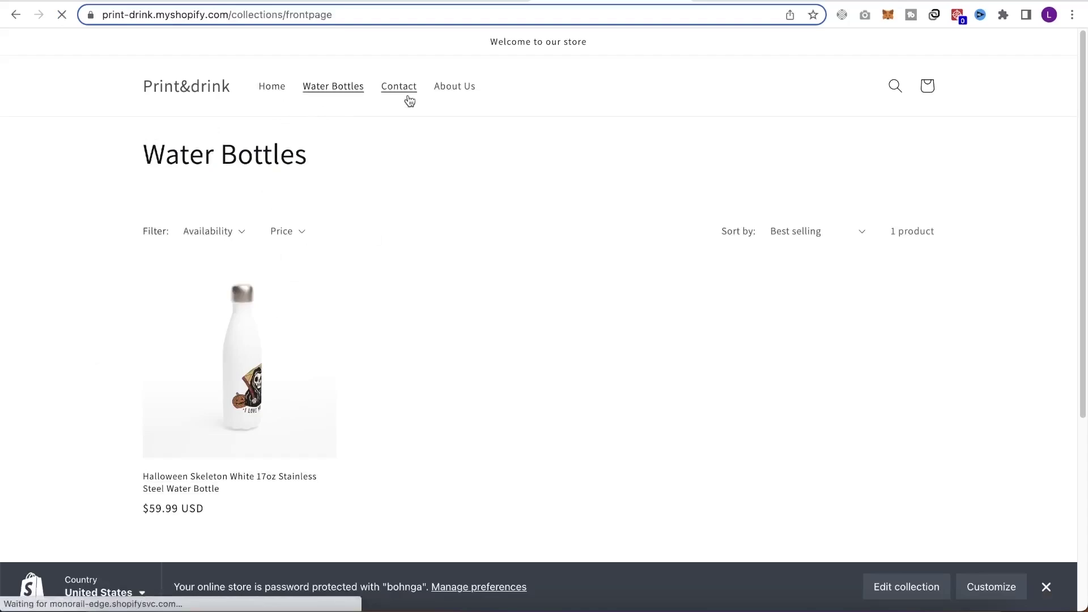
{"action": "left_click", "coordinate": [460, 95]}
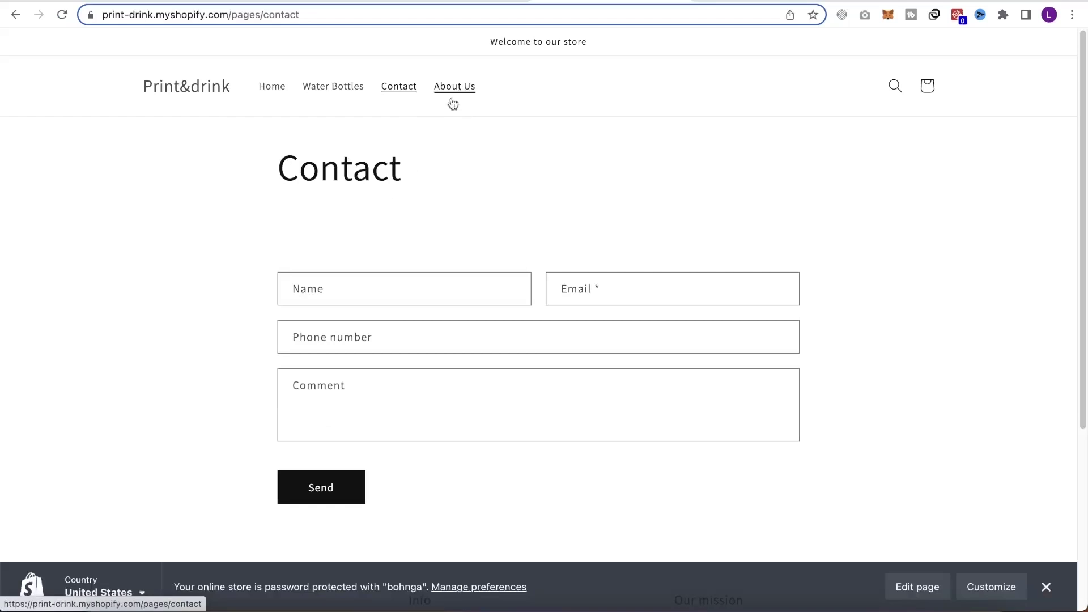
{"action": "left_click", "coordinate": [262, 86]}
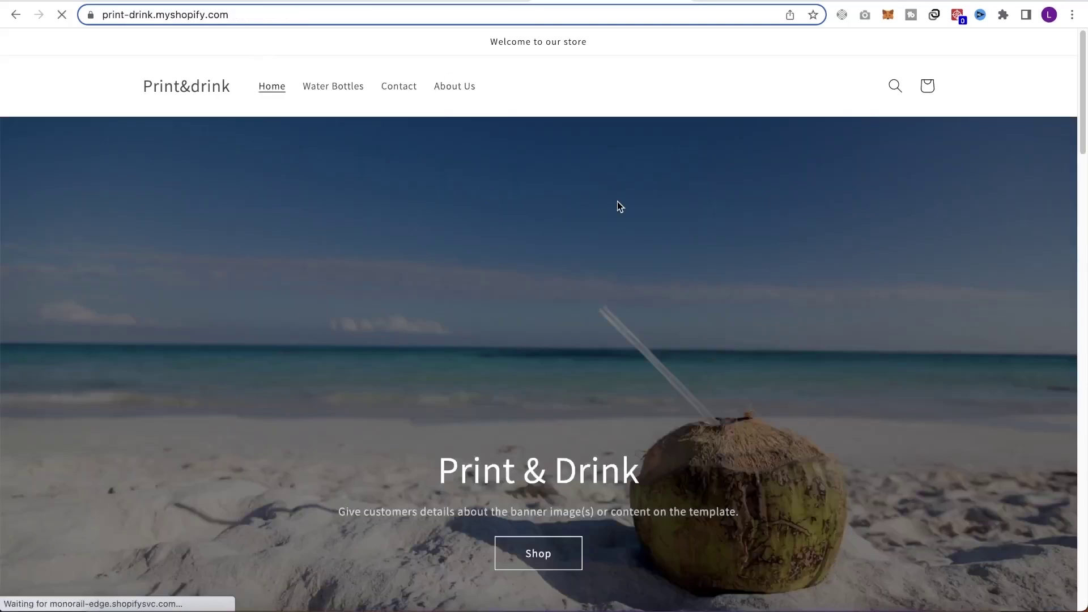
Dismiss the password protection notice on the live storefront and review the home page from banner to footer.
{"action": "scroll", "coordinate": [618, 203], "scroll_direction": "down", "scroll_amount": 10}
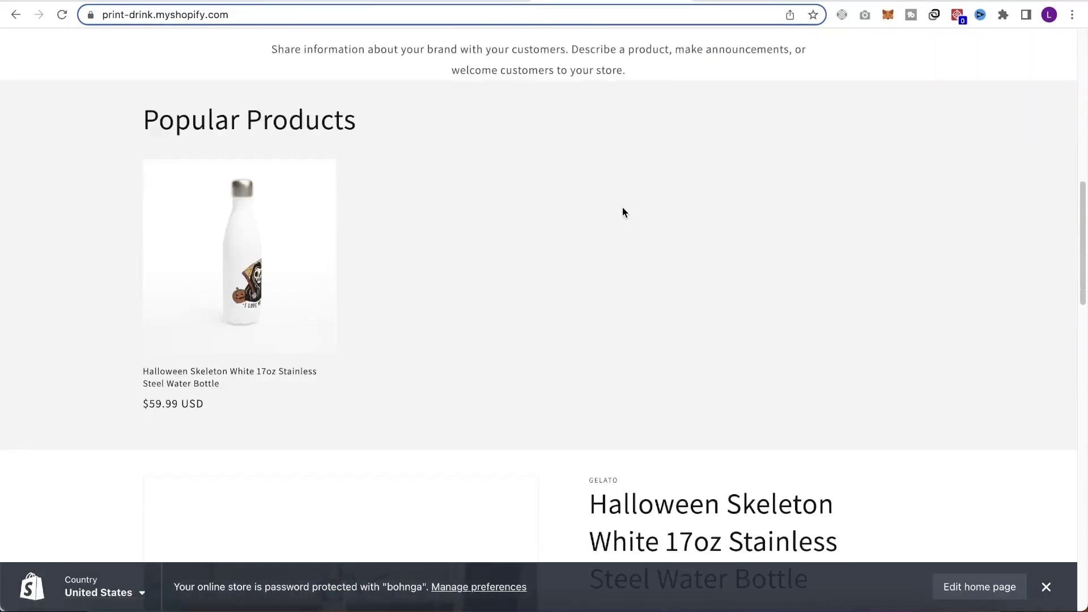
{"action": "scroll", "coordinate": [622, 212], "scroll_direction": "down", "scroll_amount": 5}
{"action": "left_click", "coordinate": [1046, 586]}
{"action": "scroll", "coordinate": [684, 397], "scroll_direction": "down", "scroll_amount": 15}
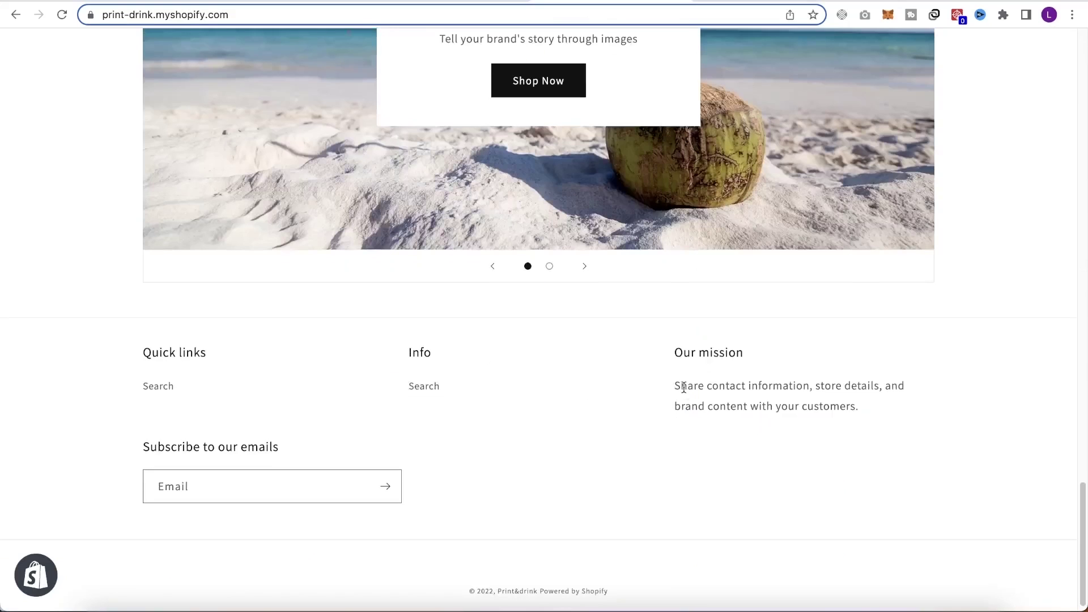
{"action": "scroll", "coordinate": [684, 388], "scroll_direction": "up", "scroll_amount": 20}
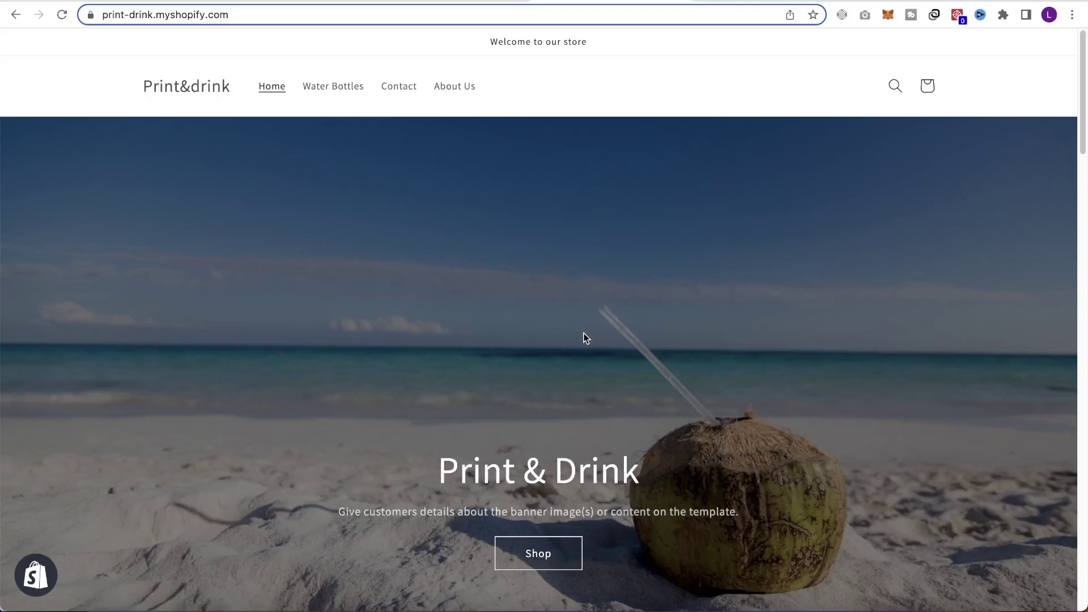
{"action": "scroll", "coordinate": [575, 264], "scroll_direction": "down", "scroll_amount": 4}
{"action": "scroll", "coordinate": [595, 316], "scroll_direction": "down", "scroll_amount": 10}
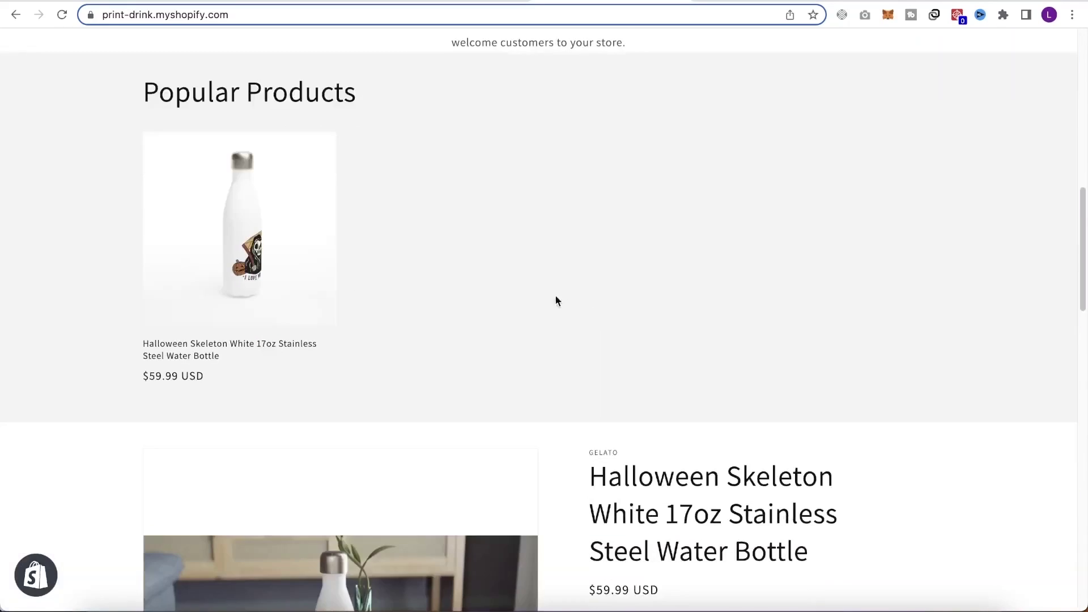
{"action": "scroll", "coordinate": [573, 300], "scroll_direction": "up", "scroll_amount": 8}
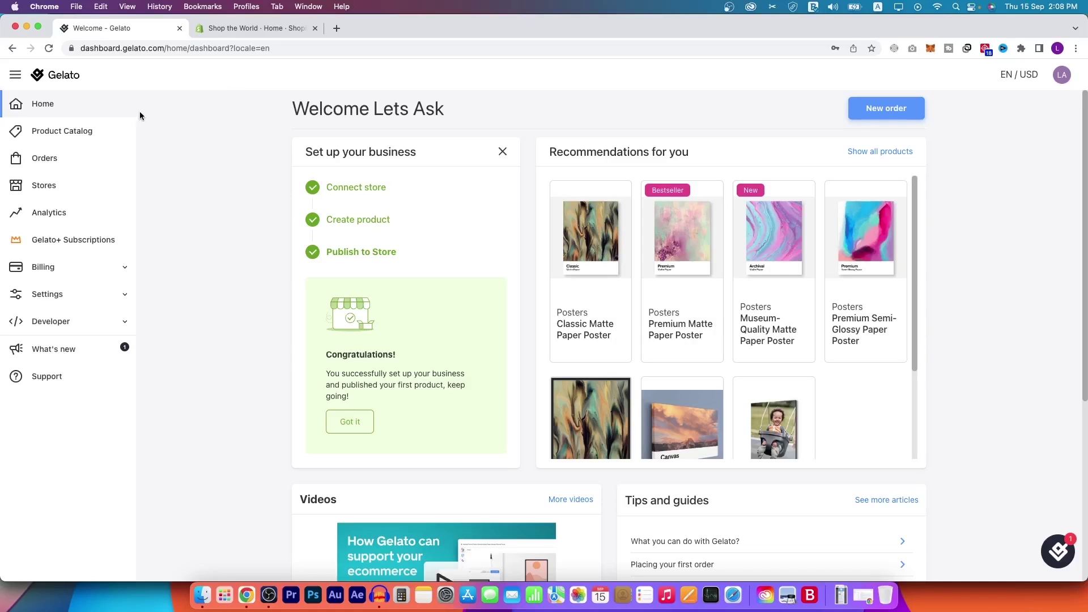
Check the Orders pages of the Shopify admin and the Gelato dashboard.
{"action": "left_click", "coordinate": [256, 30]}
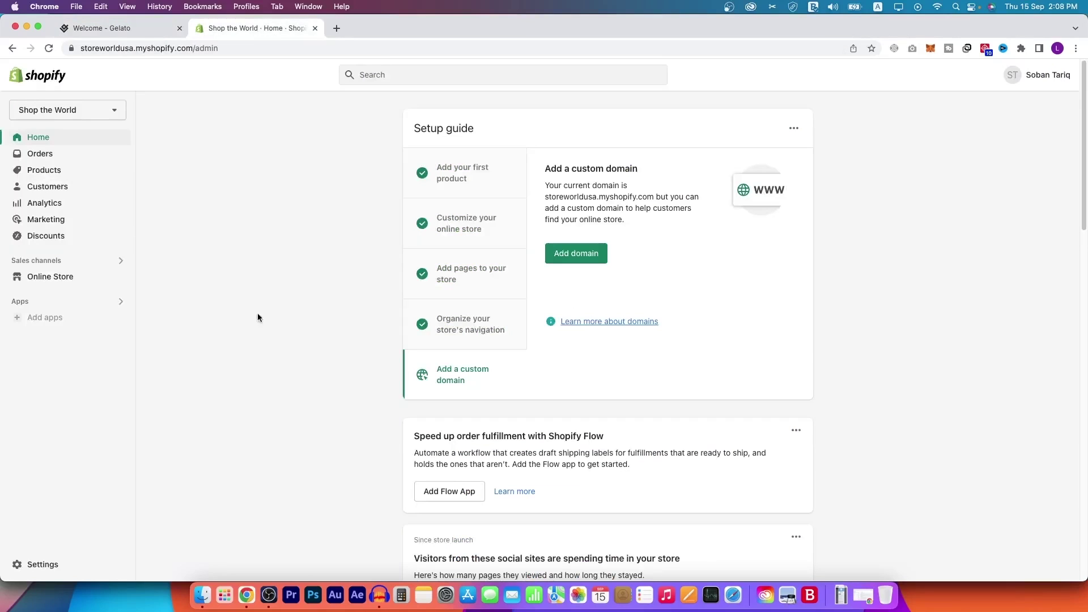
{"action": "left_click", "coordinate": [60, 156]}
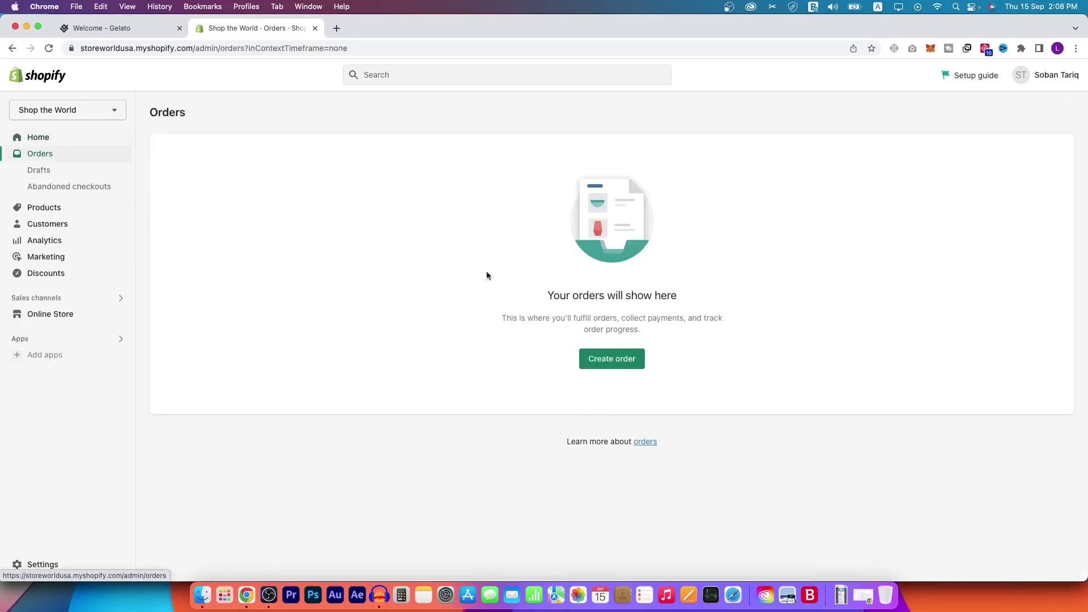
{"action": "left_click", "coordinate": [131, 29]}
{"action": "left_click", "coordinate": [41, 161]}
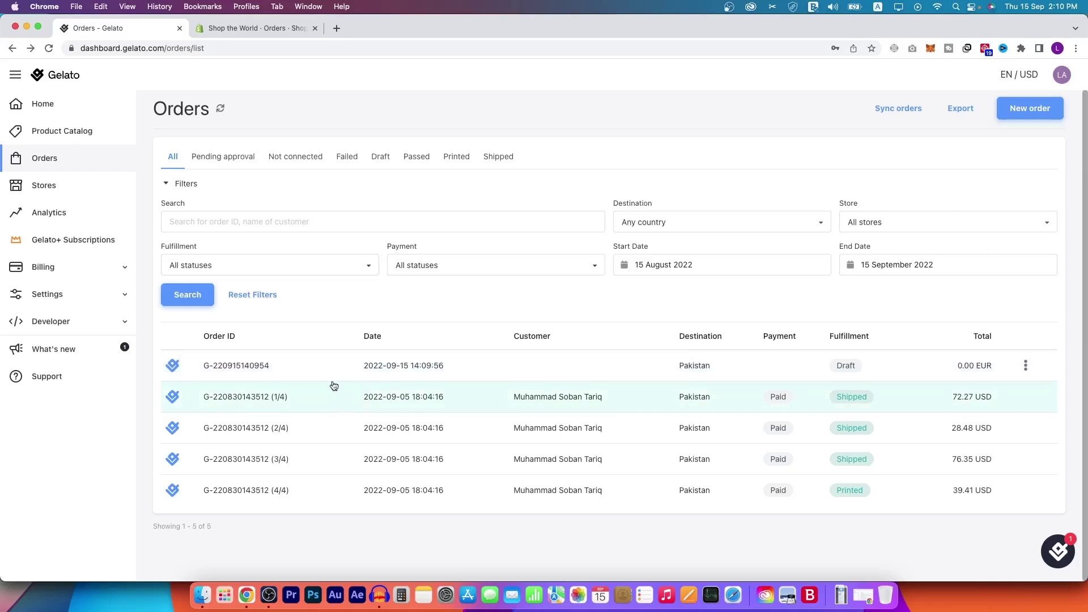
{"action": "left_click", "coordinate": [253, 29]}
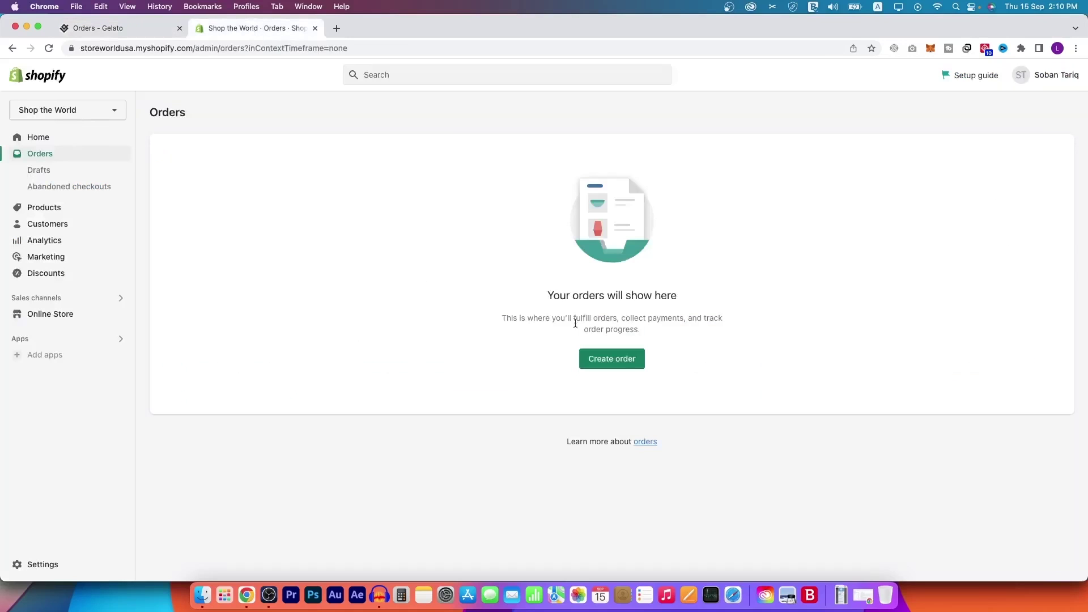
In Gelato, open the draft Organic Unisex Zip Hoodie order and calculate shipping for the delivery address.
{"action": "left_click", "coordinate": [136, 32]}
{"action": "left_click", "coordinate": [311, 372]}
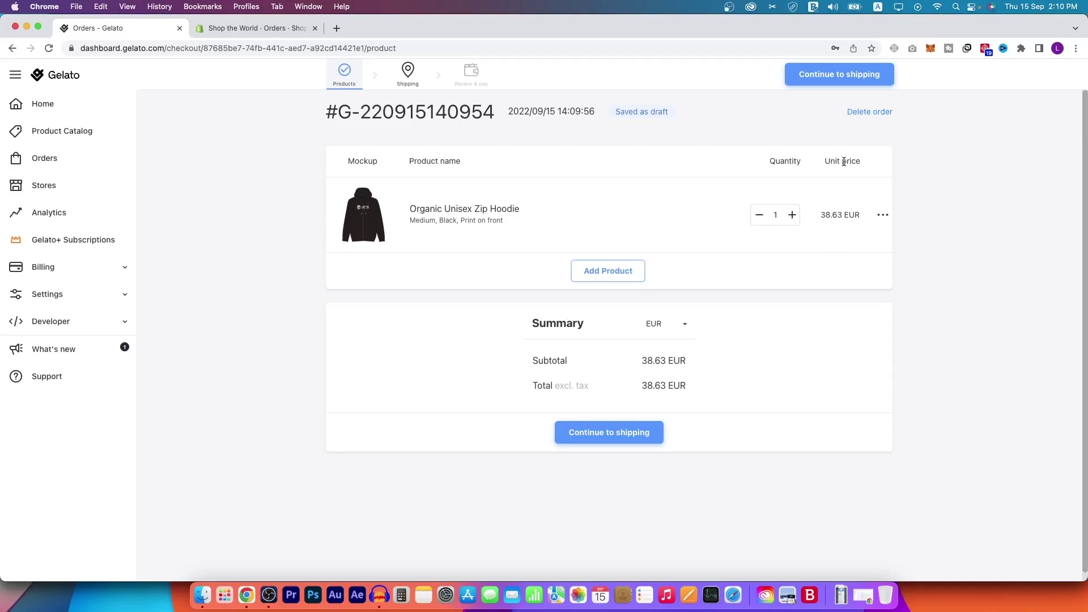
{"action": "left_click", "coordinate": [602, 432]}
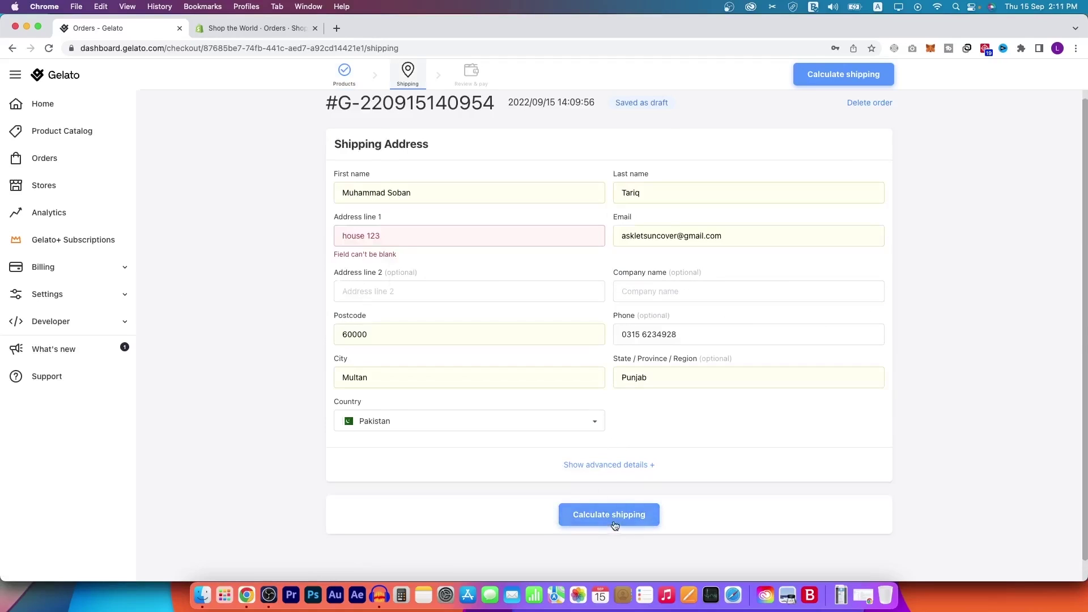
{"action": "left_click", "coordinate": [621, 517]}
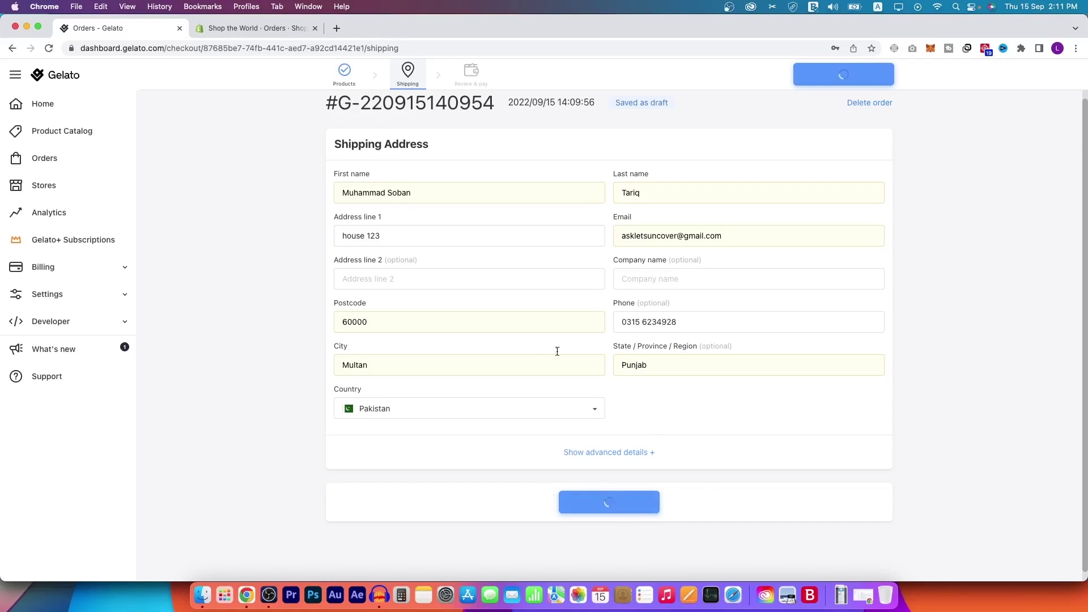
{"action": "scroll", "coordinate": [556, 408], "scroll_direction": "down", "scroll_amount": 5}
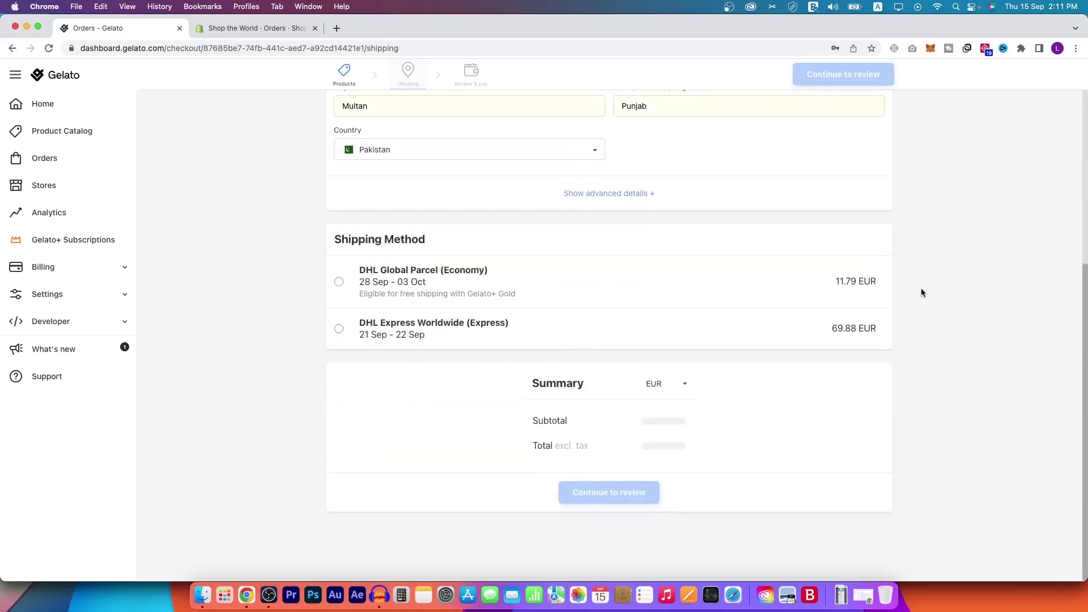
Compare the economy and express shipping costs, choose DHL Global Parcel (Economy), and proceed to the order review.
{"action": "left_click", "coordinate": [404, 270]}
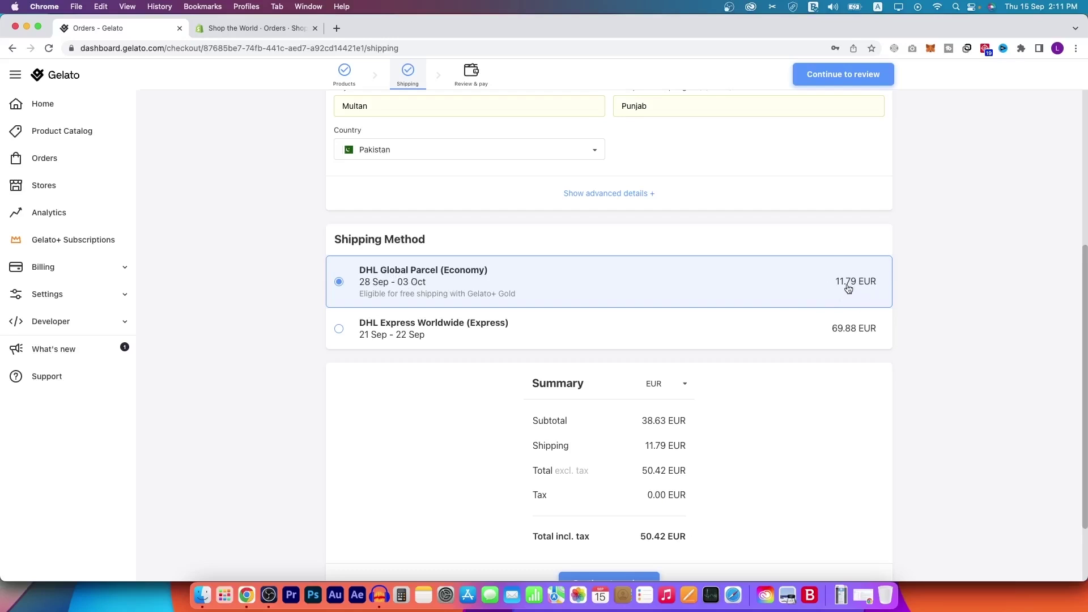
{"action": "left_click", "coordinate": [351, 333]}
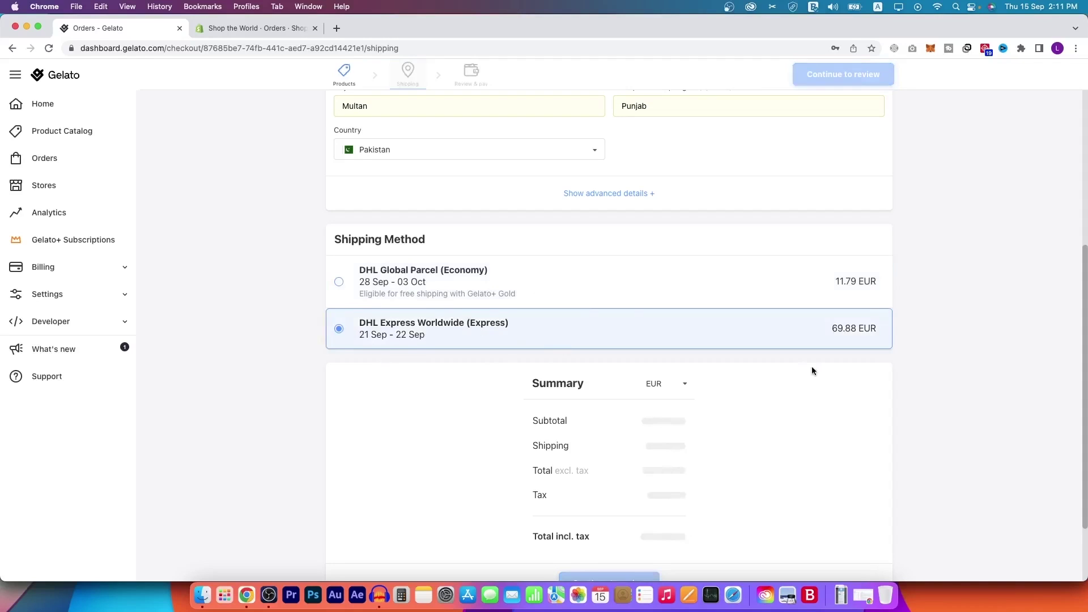
{"action": "scroll", "coordinate": [725, 358], "scroll_direction": "down", "scroll_amount": 3}
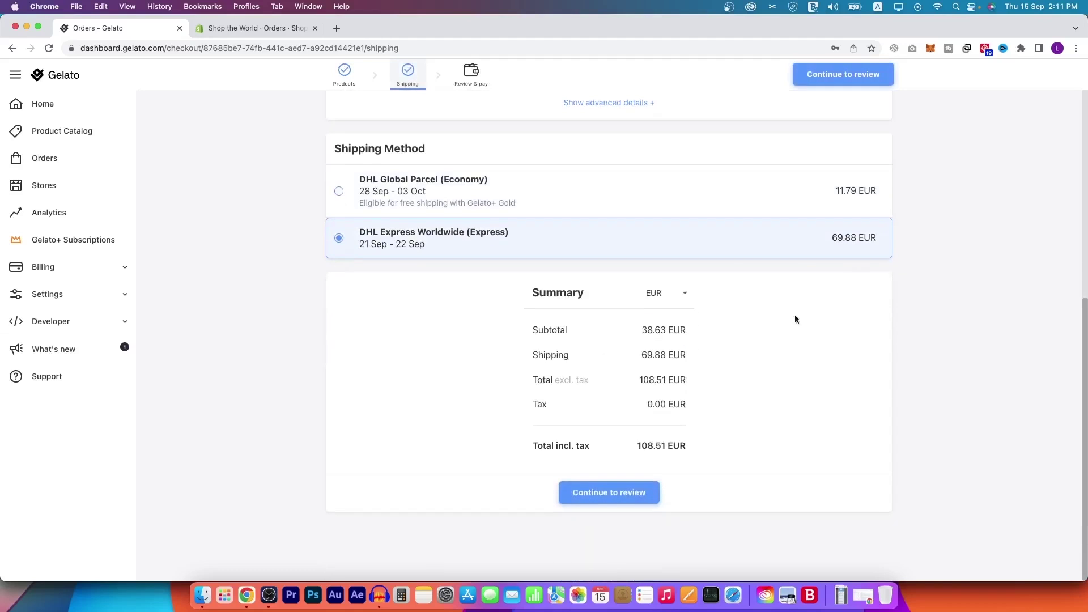
{"action": "left_click", "coordinate": [473, 203]}
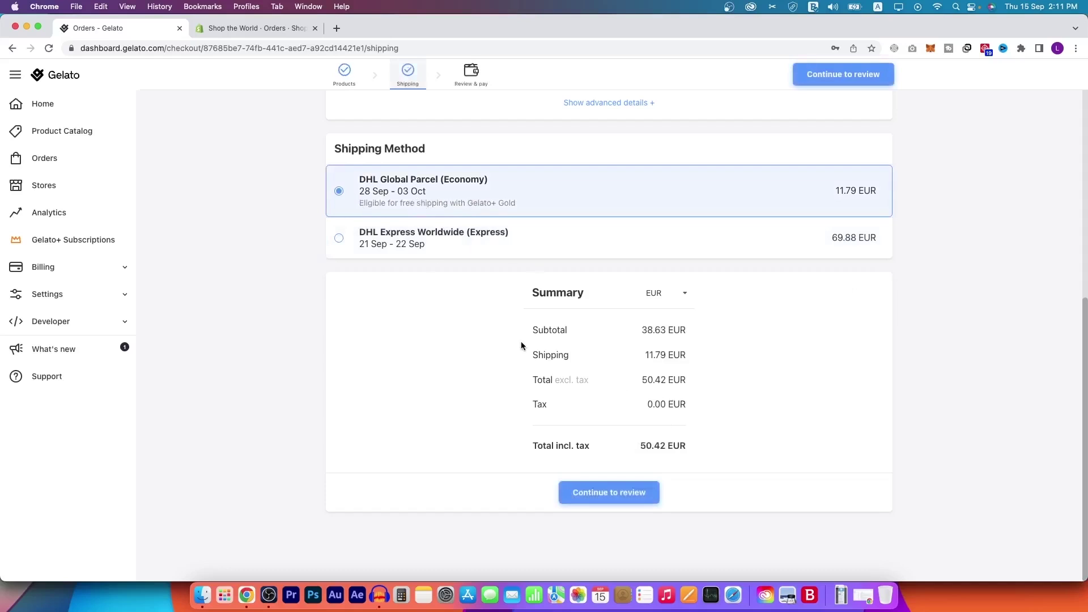
{"action": "left_click", "coordinate": [633, 495]}
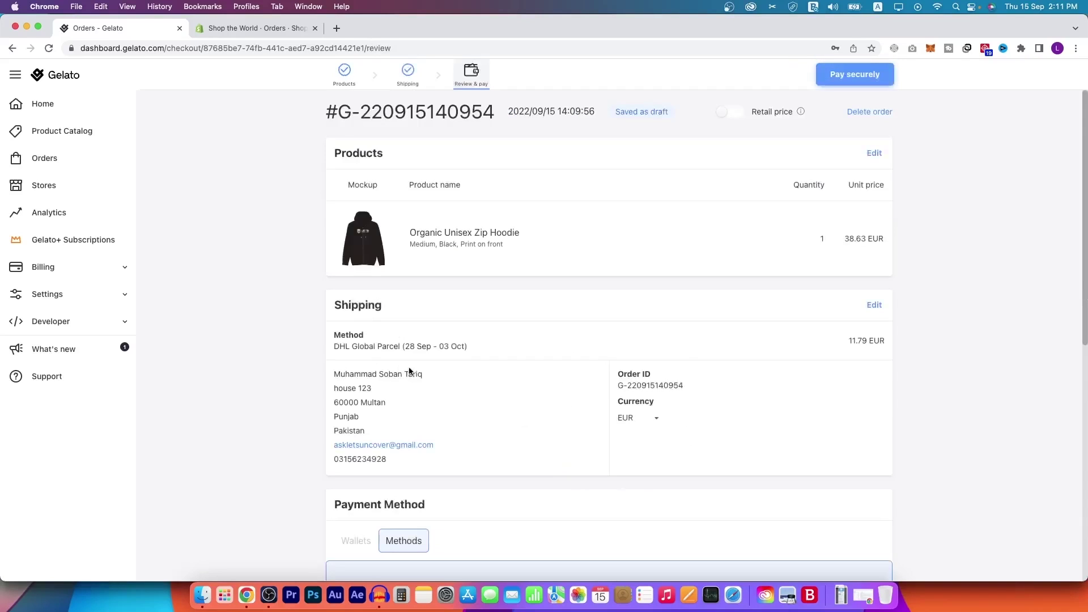
Examine the draft order's credit card fields, PayPal option and payment summary without paying.
{"action": "scroll", "coordinate": [461, 386], "scroll_direction": "down", "scroll_amount": 3}
{"action": "scroll", "coordinate": [467, 391], "scroll_direction": "down", "scroll_amount": 5}
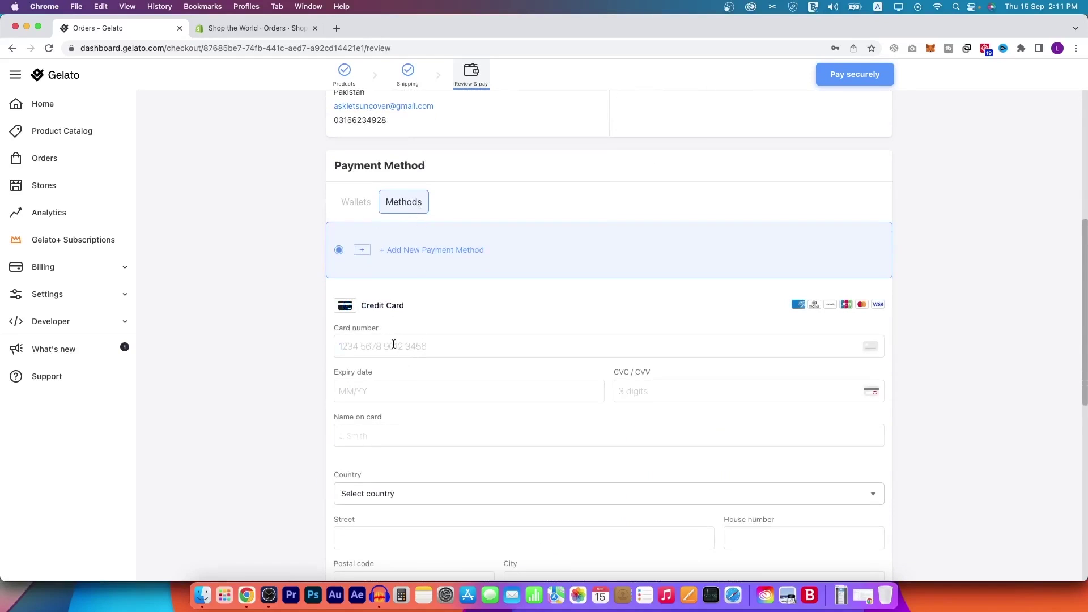
{"action": "left_click", "coordinate": [631, 388]}
{"action": "scroll", "coordinate": [527, 403], "scroll_direction": "down", "scroll_amount": 4}
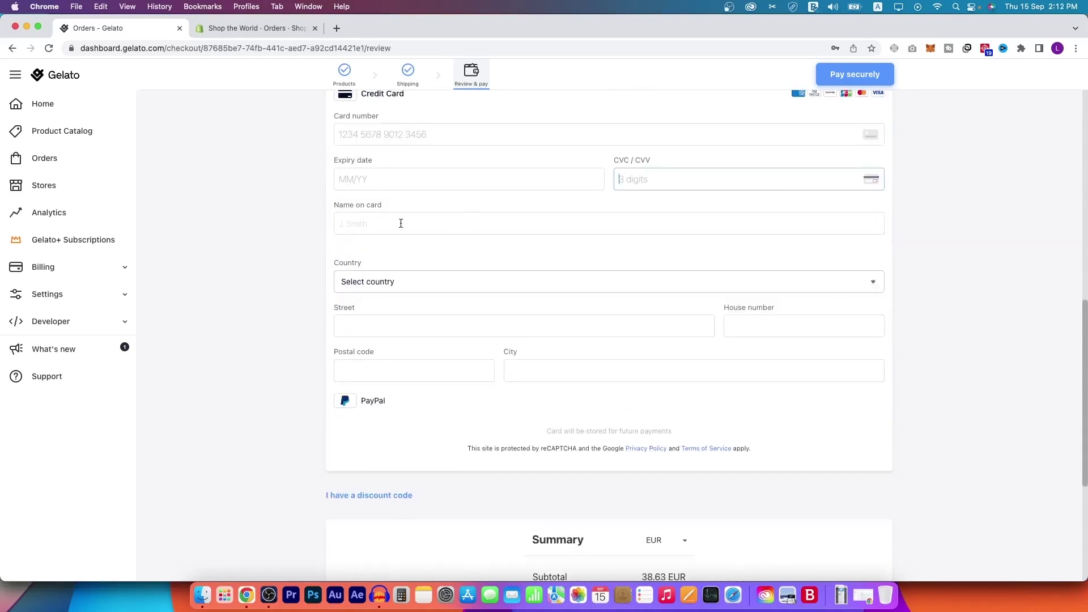
{"action": "scroll", "coordinate": [504, 322], "scroll_direction": "up", "scroll_amount": 2}
{"action": "scroll", "coordinate": [425, 292], "scroll_direction": "down", "scroll_amount": 2}
{"action": "scroll", "coordinate": [610, 430], "scroll_direction": "down", "scroll_amount": 5}
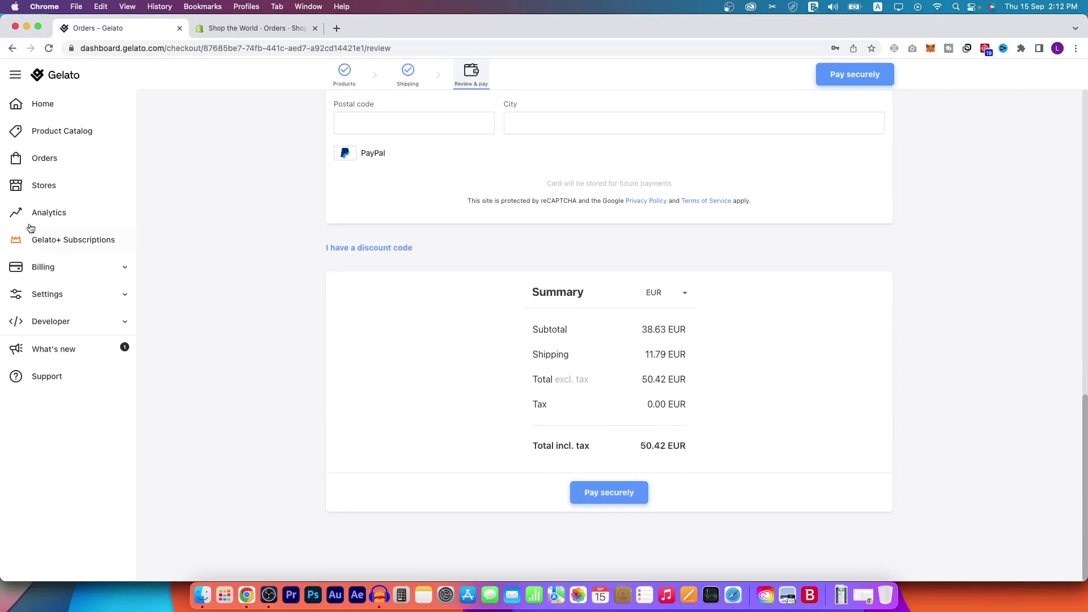
Return to the Gelato orders list, open the first shipped order, and examine its products and delivery tracking details.
{"action": "left_click", "coordinate": [49, 165]}
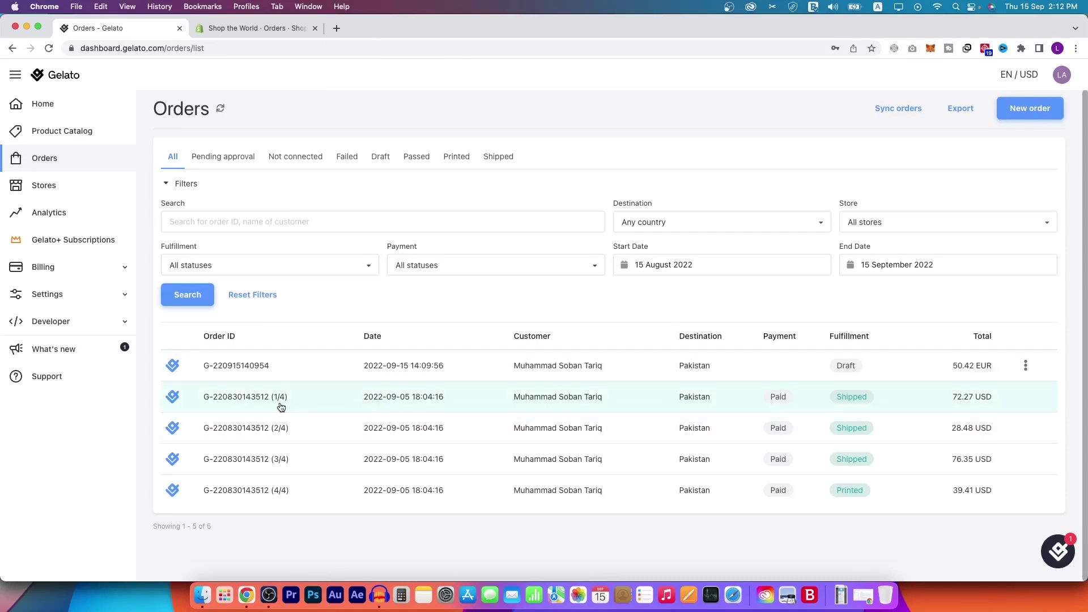
{"action": "left_click", "coordinate": [305, 398]}
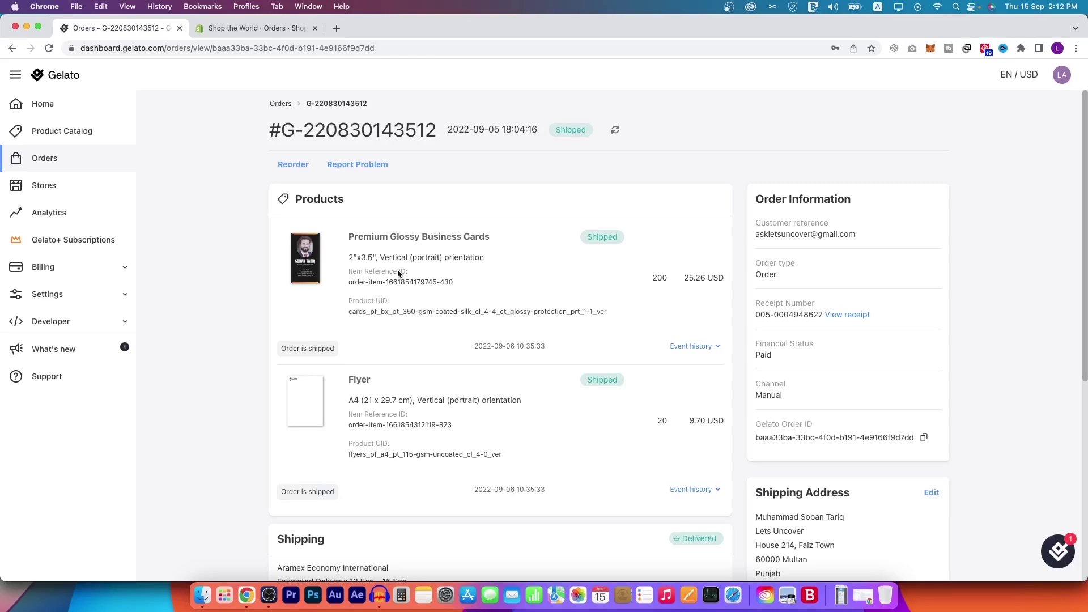
{"action": "scroll", "coordinate": [399, 273], "scroll_direction": "down", "scroll_amount": 3}
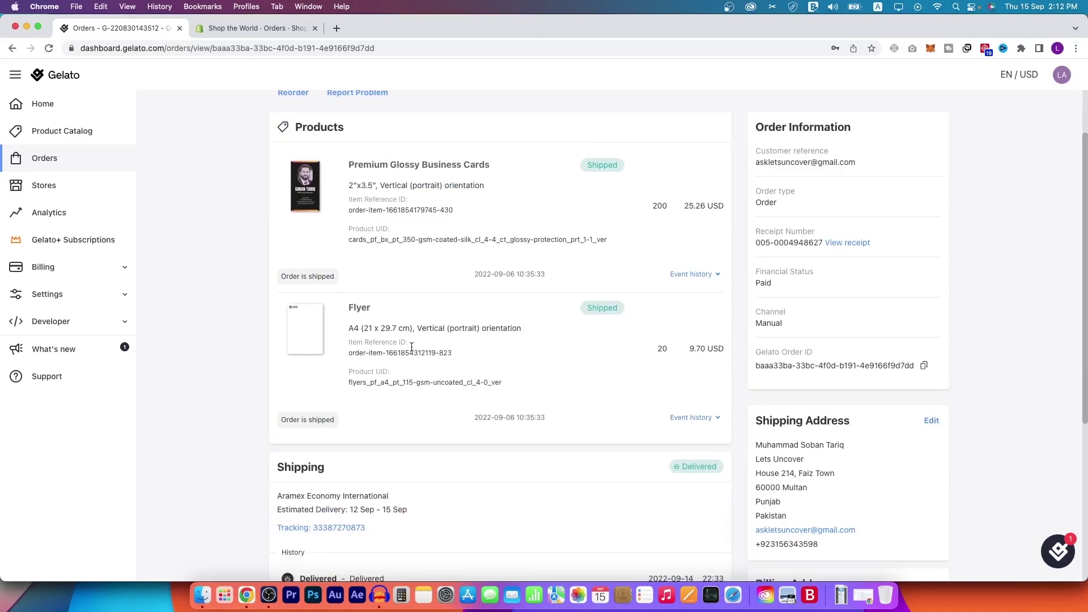
{"action": "scroll", "coordinate": [286, 224], "scroll_direction": "up", "scroll_amount": 3}
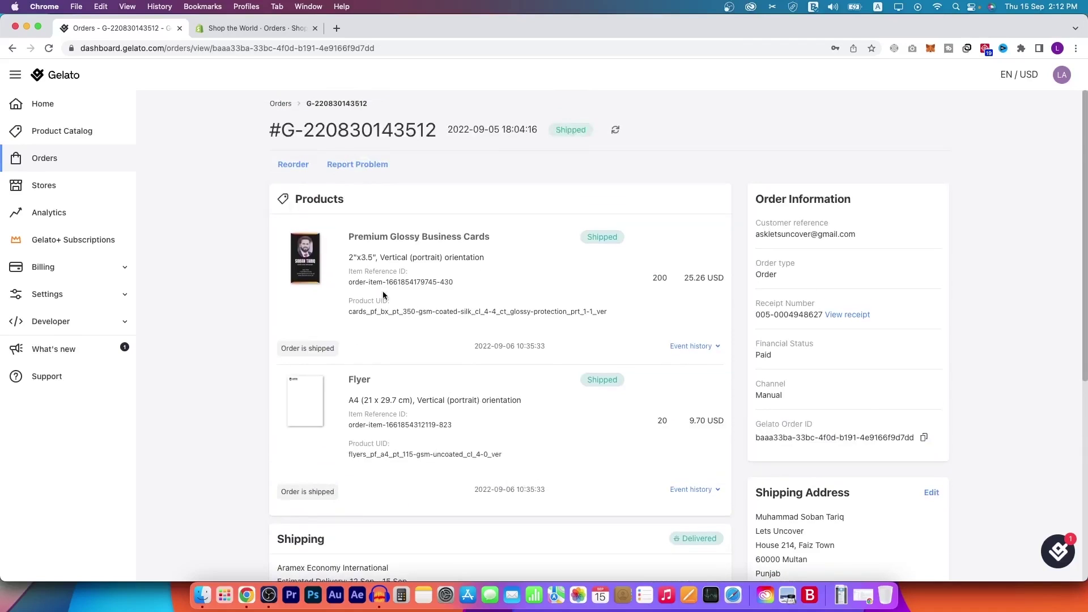
{"action": "scroll", "coordinate": [382, 299], "scroll_direction": "down", "scroll_amount": 5}
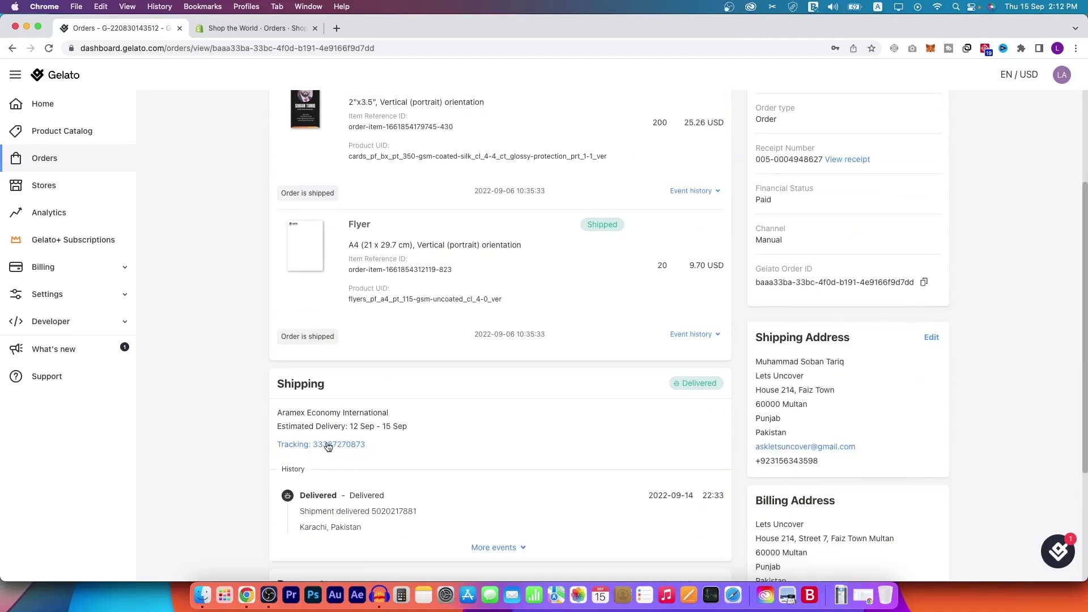
Filter the Gelato orders list by Pending approval, Passed, Printed and Shipped status in turn.
{"action": "left_click", "coordinate": [55, 160]}
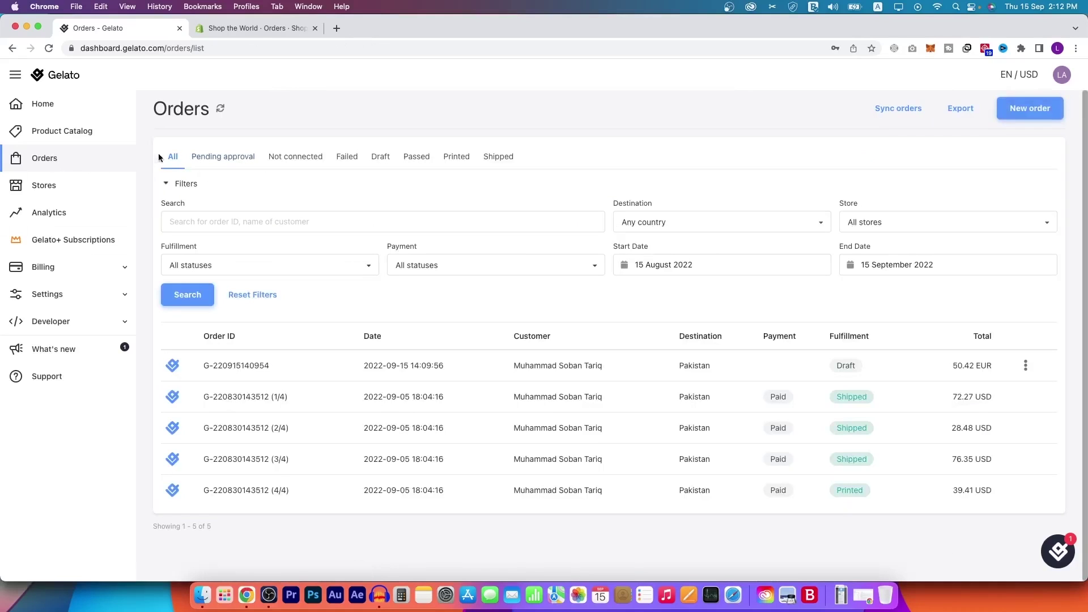
{"action": "left_click", "coordinate": [241, 157]}
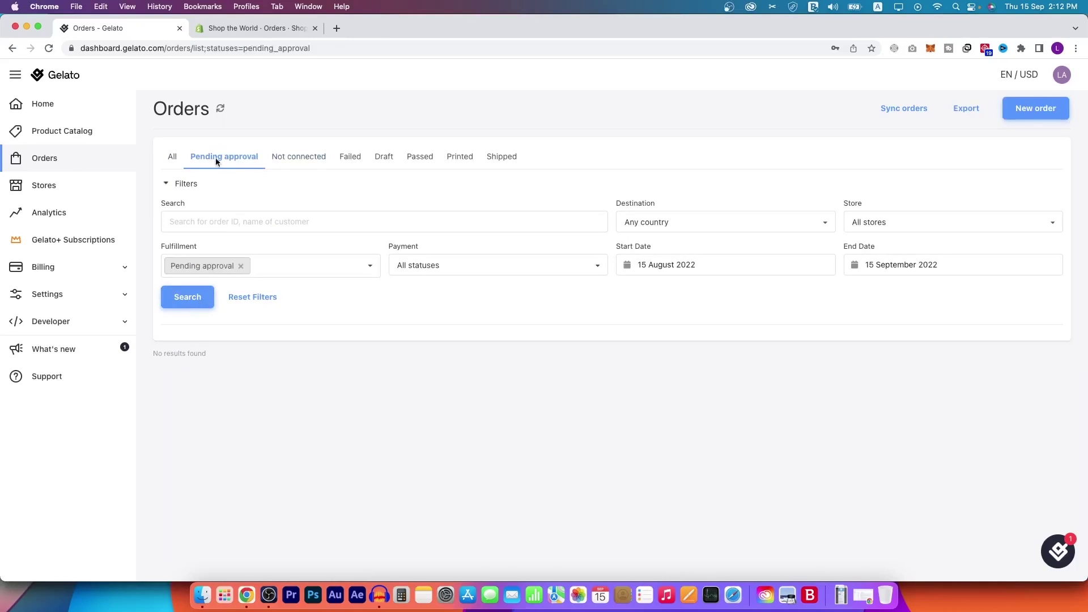
{"action": "left_click", "coordinate": [420, 158]}
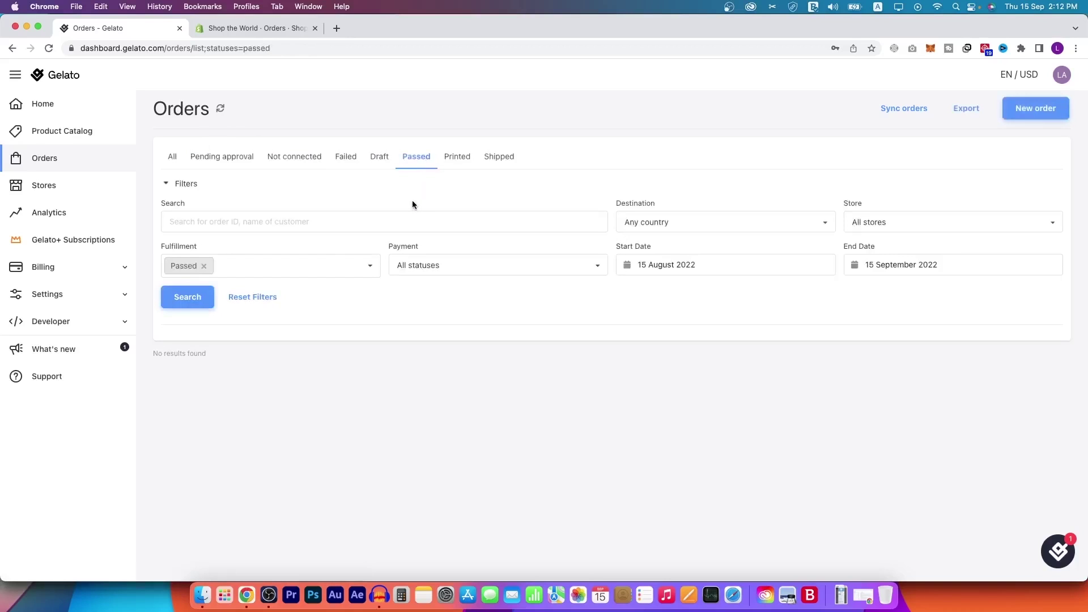
{"action": "left_click", "coordinate": [456, 159]}
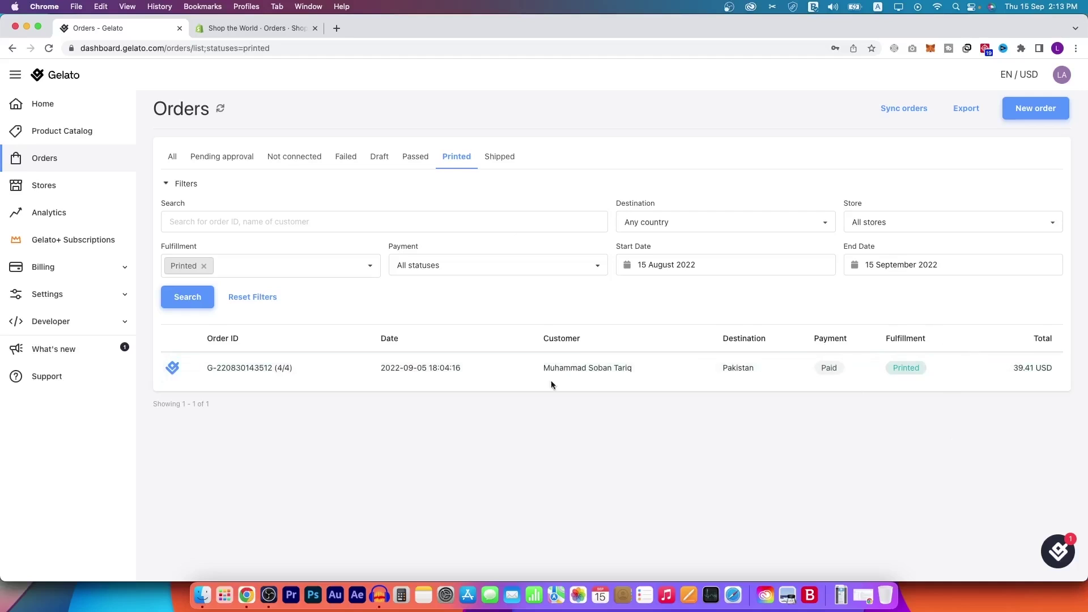
{"action": "left_click", "coordinate": [501, 153]}
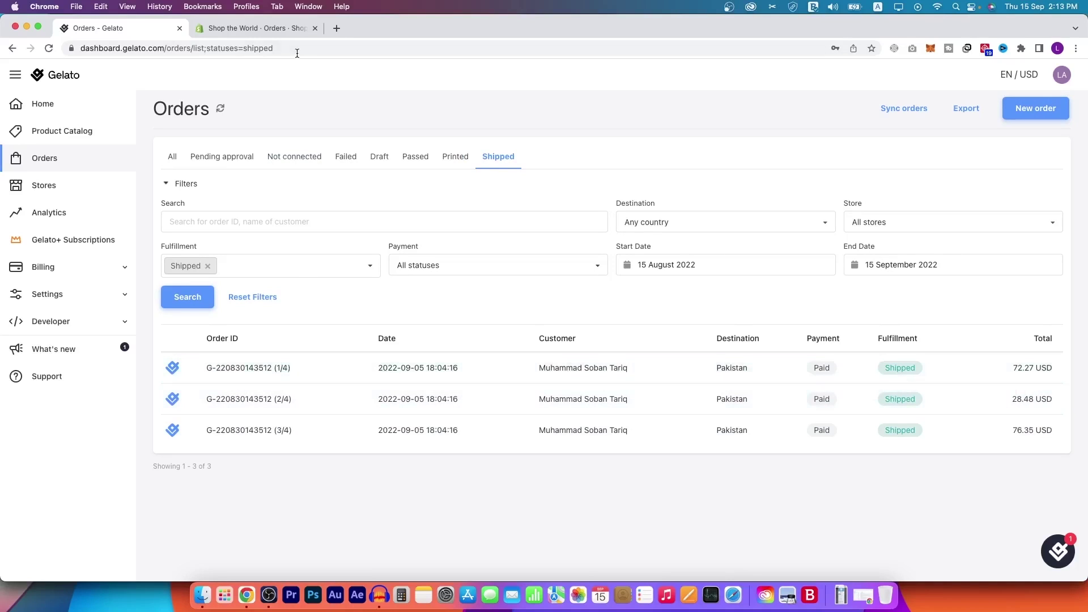
Open the first order in Gelato's shipped list and view its Aramex shipment tracking page in a new browser tab.
{"action": "left_click", "coordinate": [278, 32]}
{"action": "left_click", "coordinate": [106, 31]}
{"action": "left_click", "coordinate": [279, 372]}
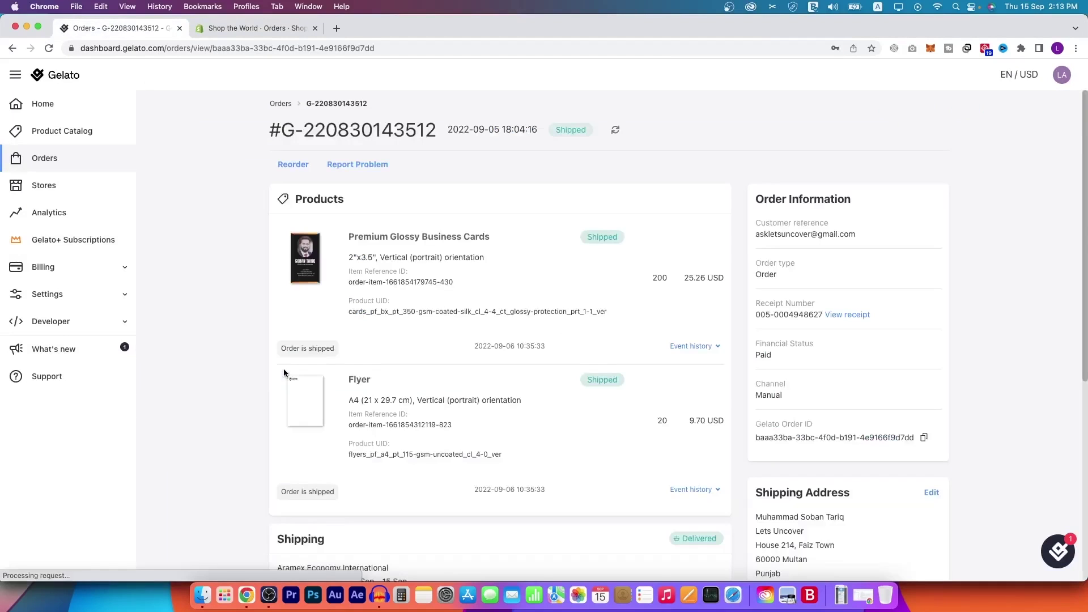
{"action": "scroll", "coordinate": [489, 272], "scroll_direction": "down", "scroll_amount": 5}
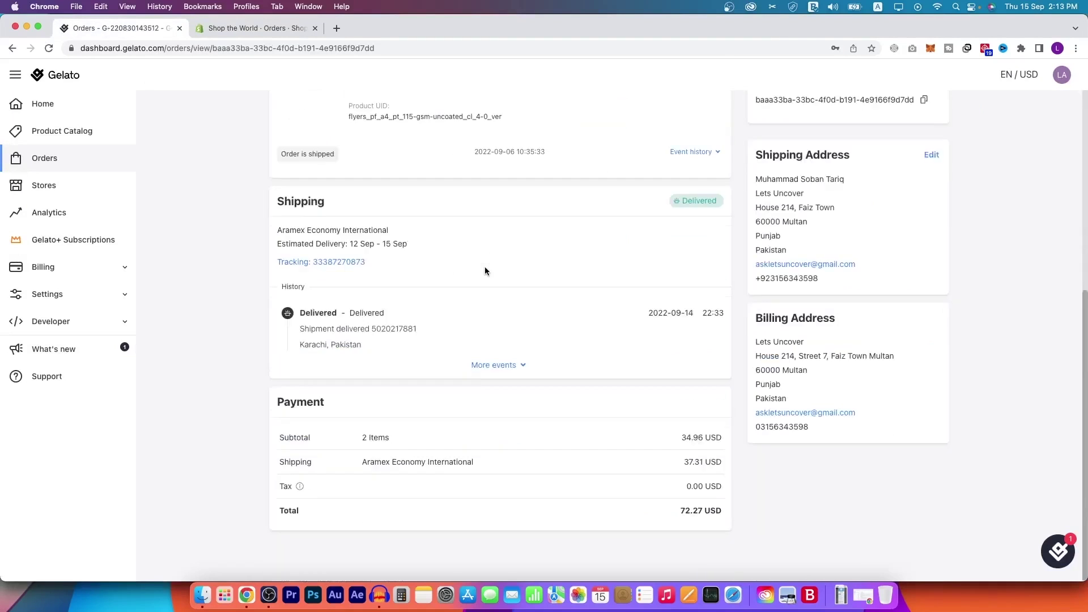
{"action": "left_click", "coordinate": [331, 263], "text": "super"}
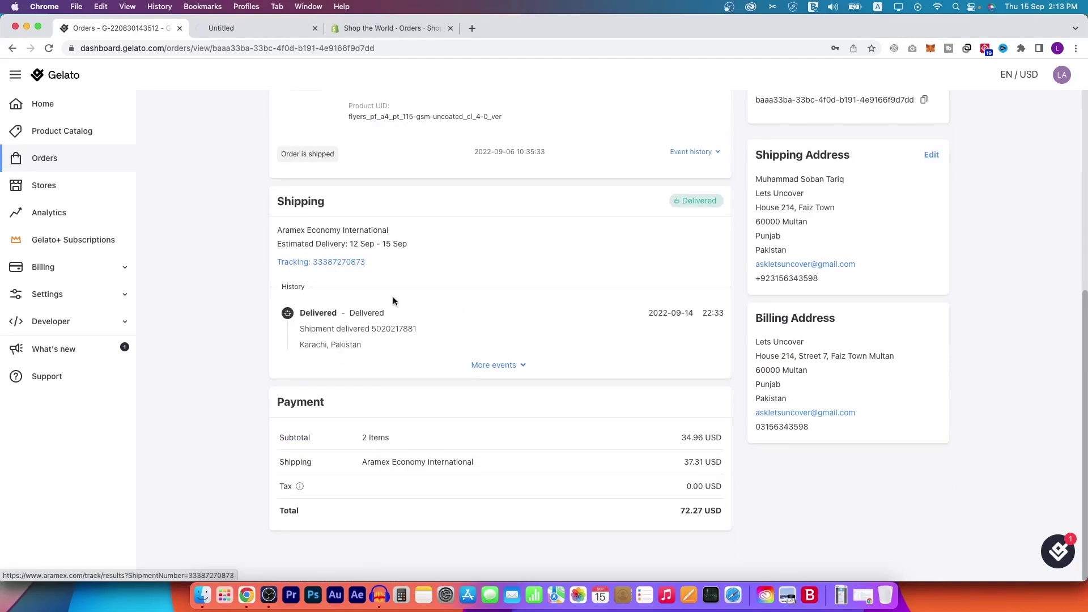
{"action": "left_click", "coordinate": [249, 28]}
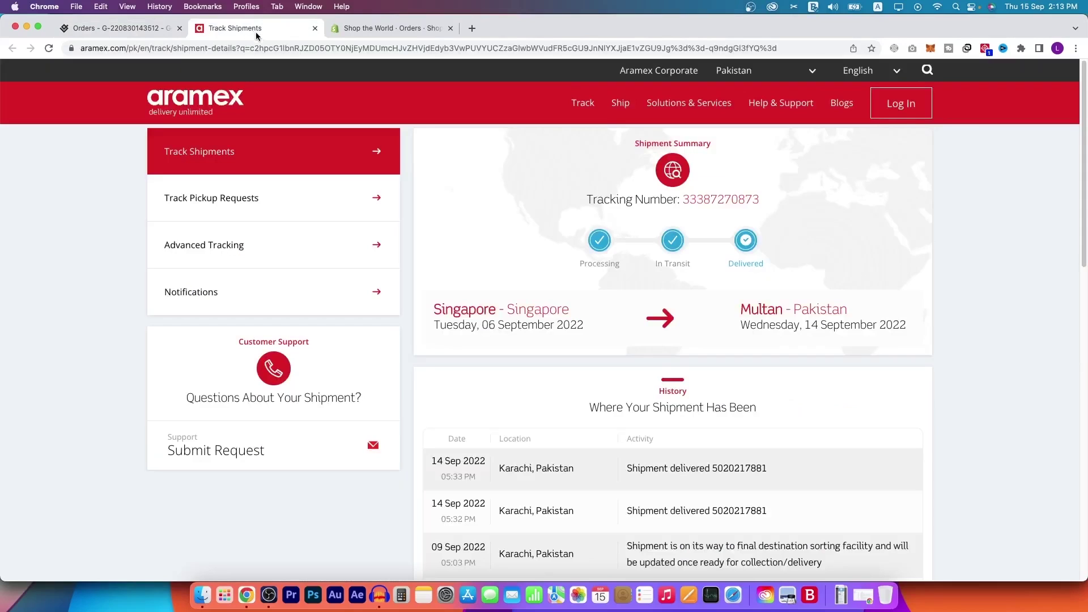
Copy the tracking link address from the shipped Gelato order and switch to the Shopify store's Orders page.
{"action": "left_click", "coordinate": [327, 49]}
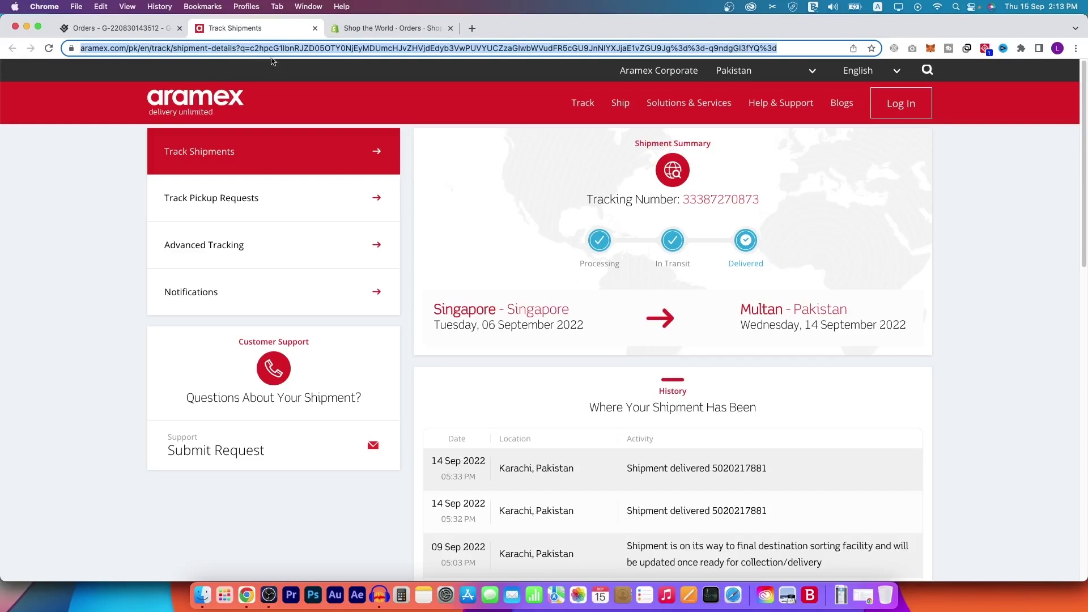
{"action": "left_click", "coordinate": [140, 29]}
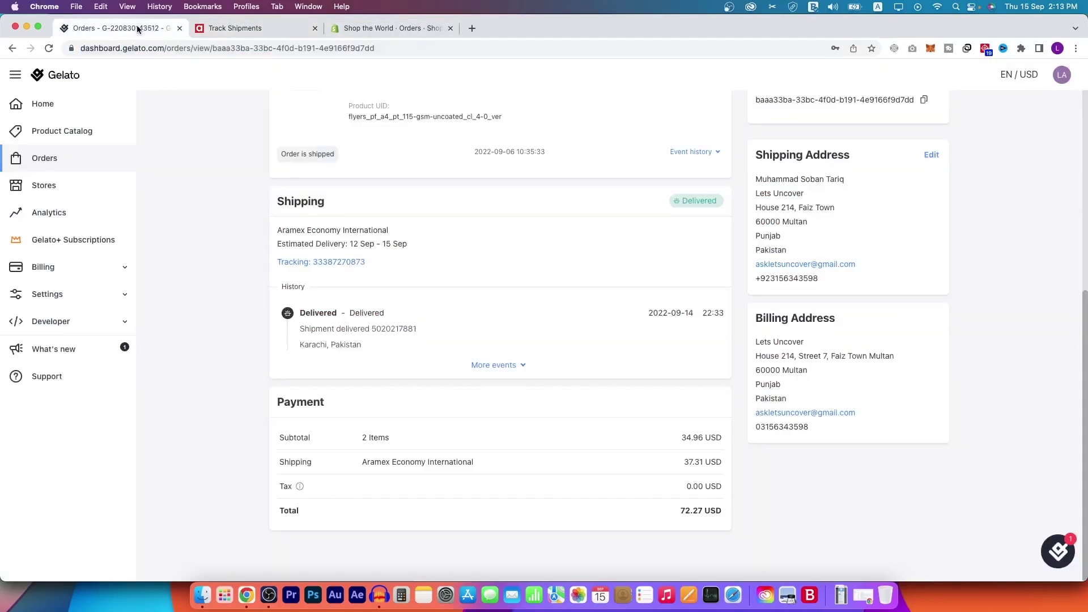
{"action": "right_click", "coordinate": [325, 263]}
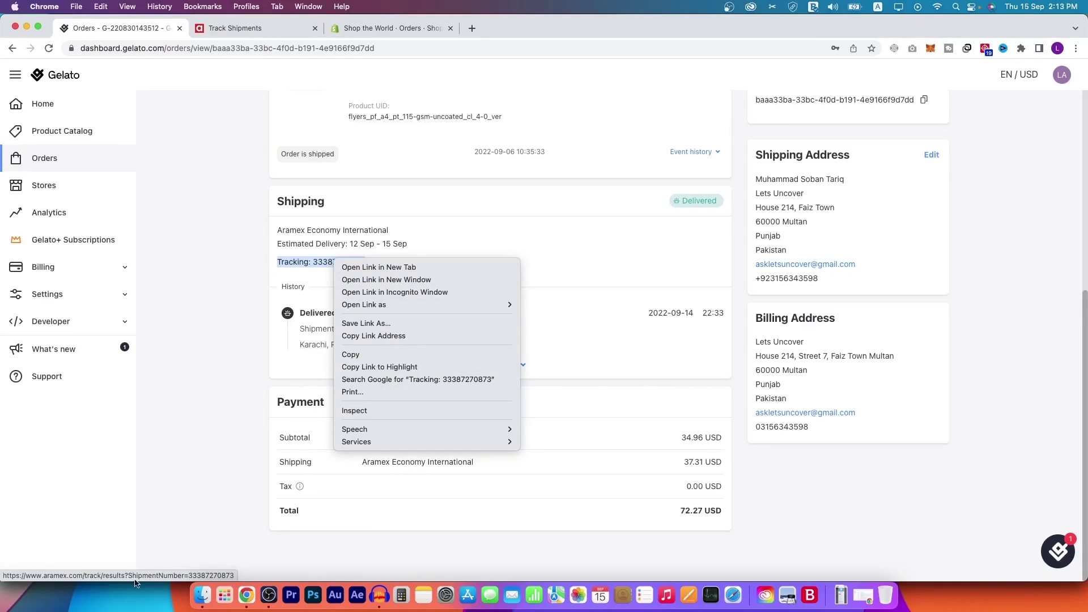
{"action": "left_click", "coordinate": [245, 30]}
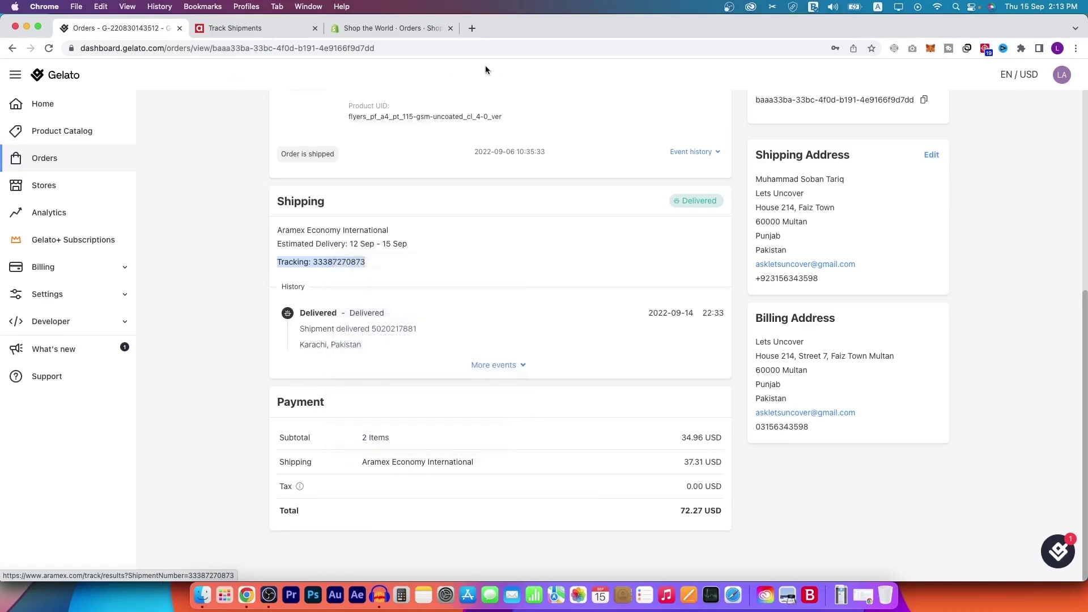
{"action": "left_click", "coordinate": [292, 30]}
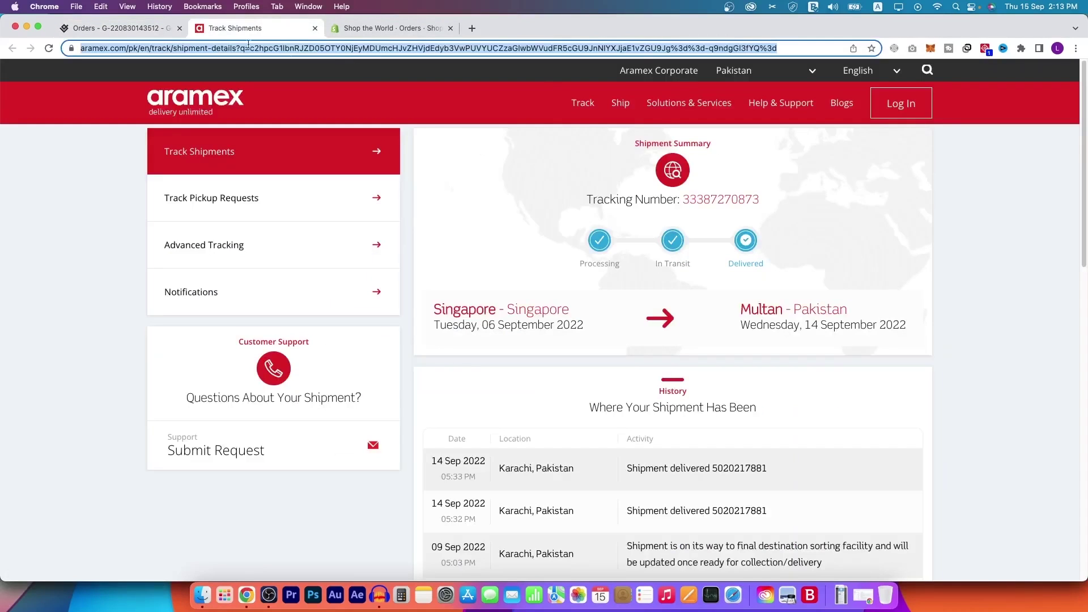
{"action": "left_click", "coordinate": [154, 31]}
{"action": "right_click", "coordinate": [336, 268]}
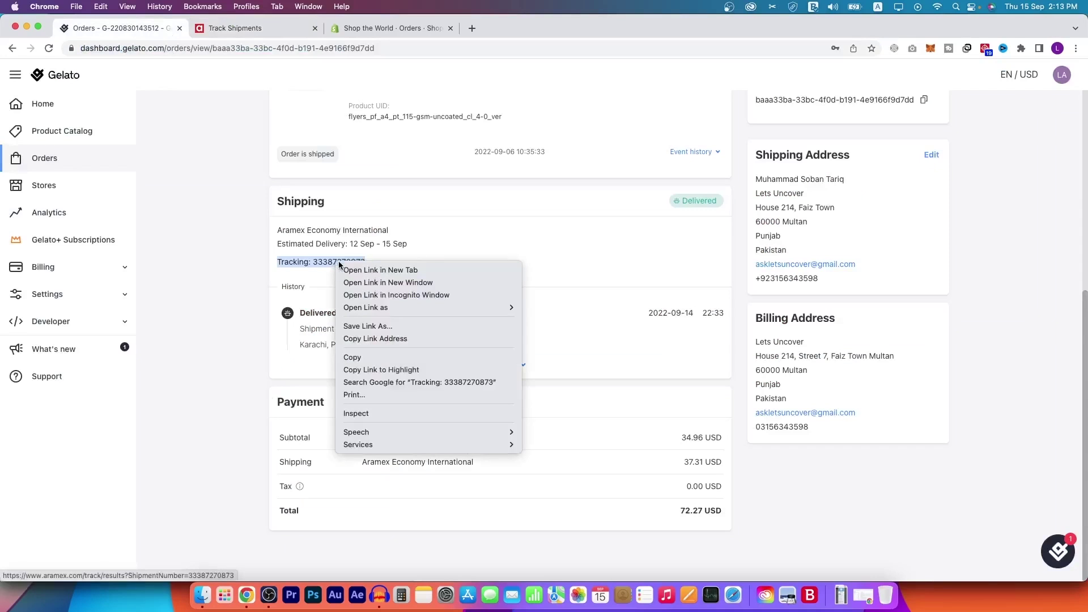
{"action": "left_click", "coordinate": [385, 339]}
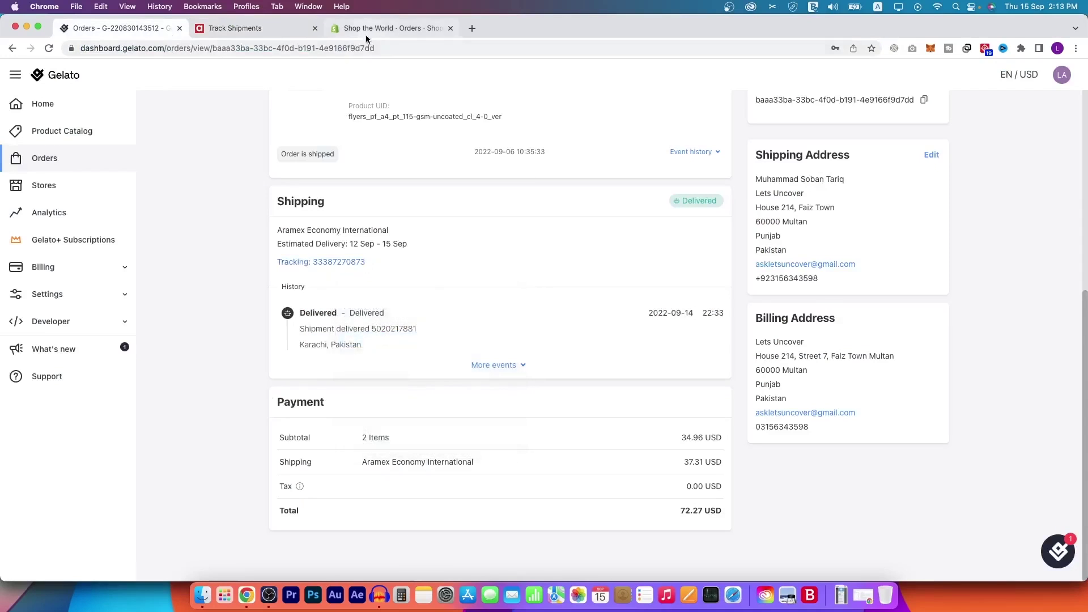
{"action": "left_click", "coordinate": [360, 31]}
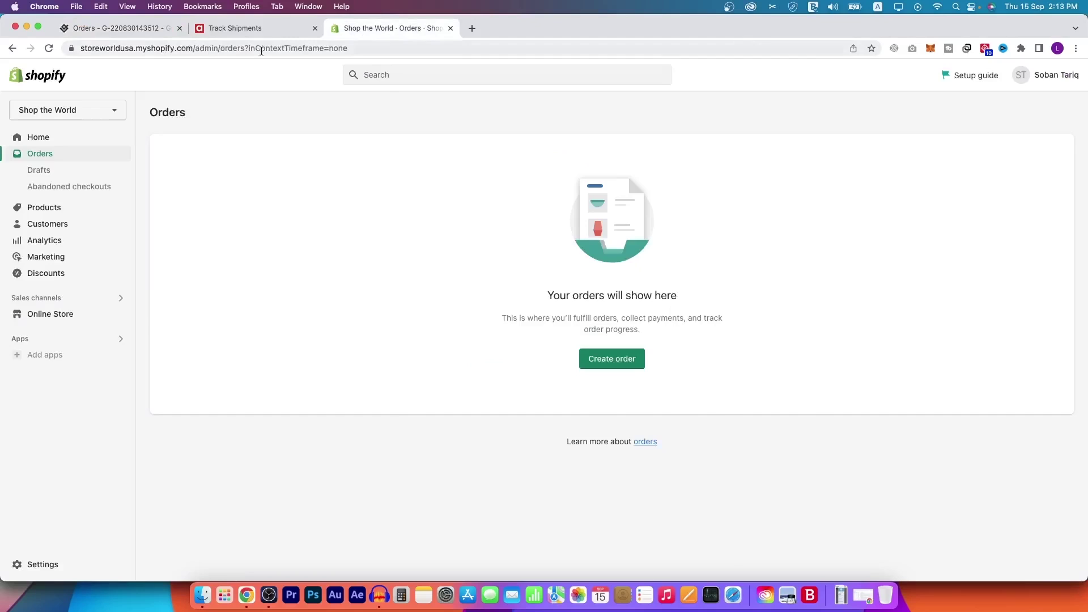
Examine the Aramex shipment's location history, shipment details, and destination and delivery date in the summary.
{"action": "left_click", "coordinate": [249, 27]}
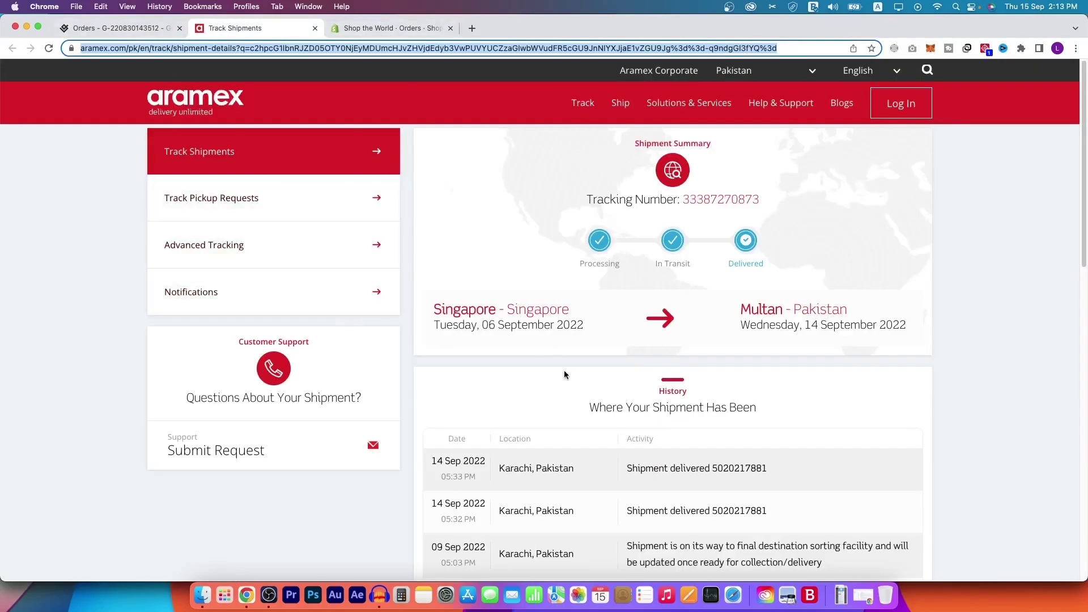
{"action": "scroll", "coordinate": [564, 374], "scroll_direction": "down", "scroll_amount": 7}
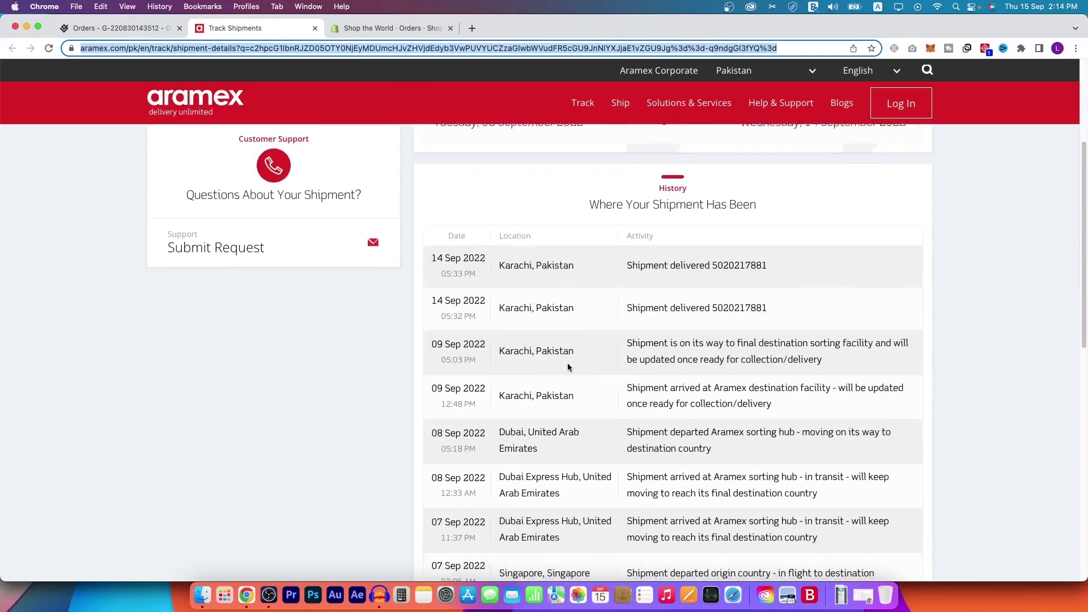
{"action": "scroll", "coordinate": [568, 369], "scroll_direction": "down", "scroll_amount": 4}
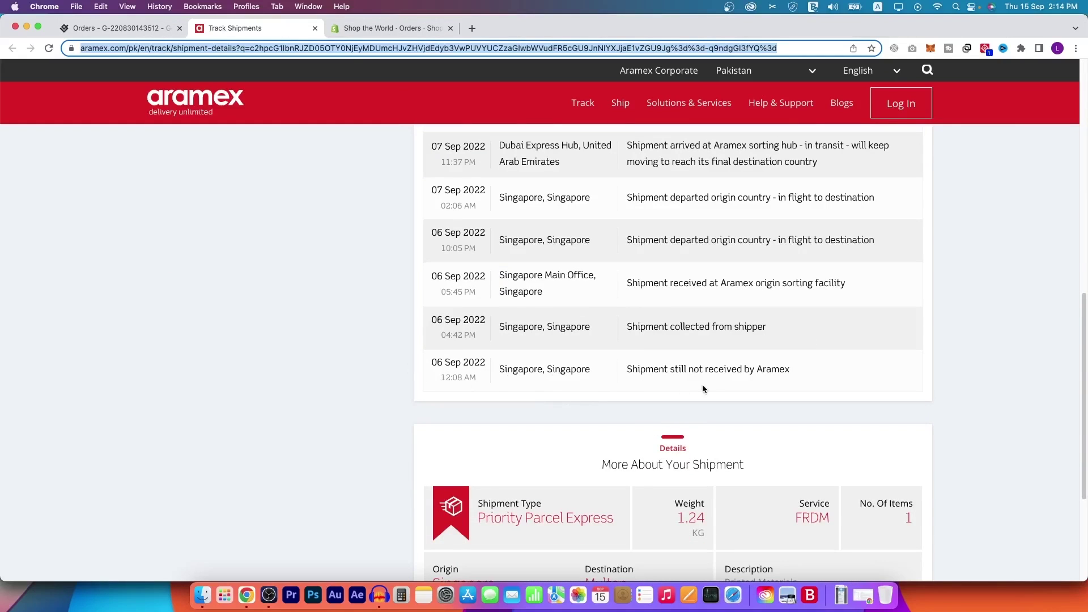
{"action": "scroll", "coordinate": [682, 388], "scroll_direction": "up", "scroll_amount": 8}
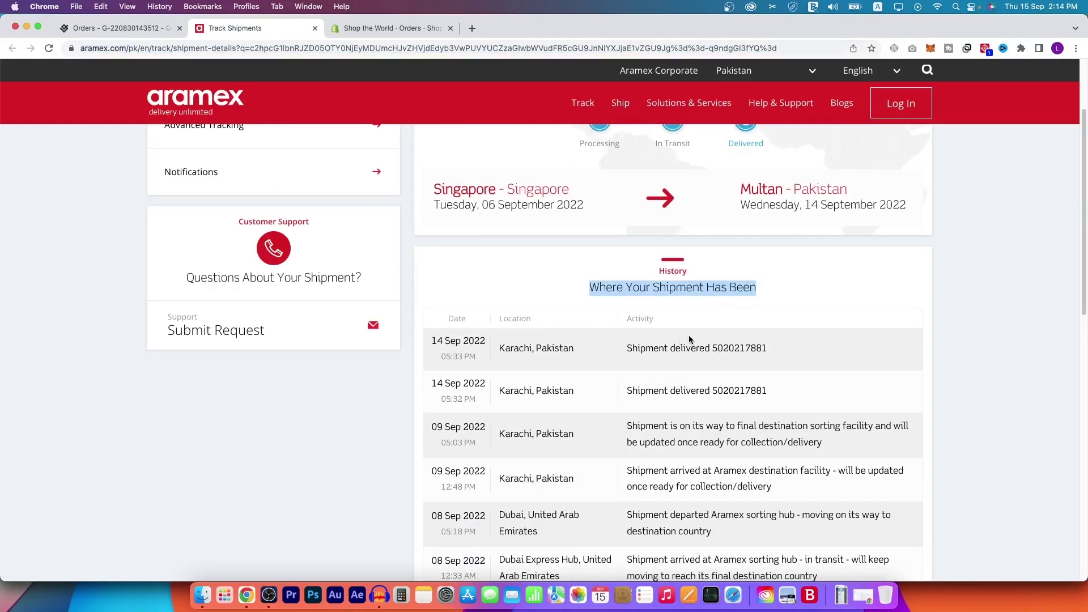
{"action": "left_click", "coordinate": [771, 211]}
{"action": "left_click_drag", "start_coordinate": [712, 205], "coordinate": [914, 211]}
{"action": "left_click", "coordinate": [882, 228]}
{"action": "scroll", "coordinate": [549, 281], "scroll_direction": "up", "scroll_amount": 2}
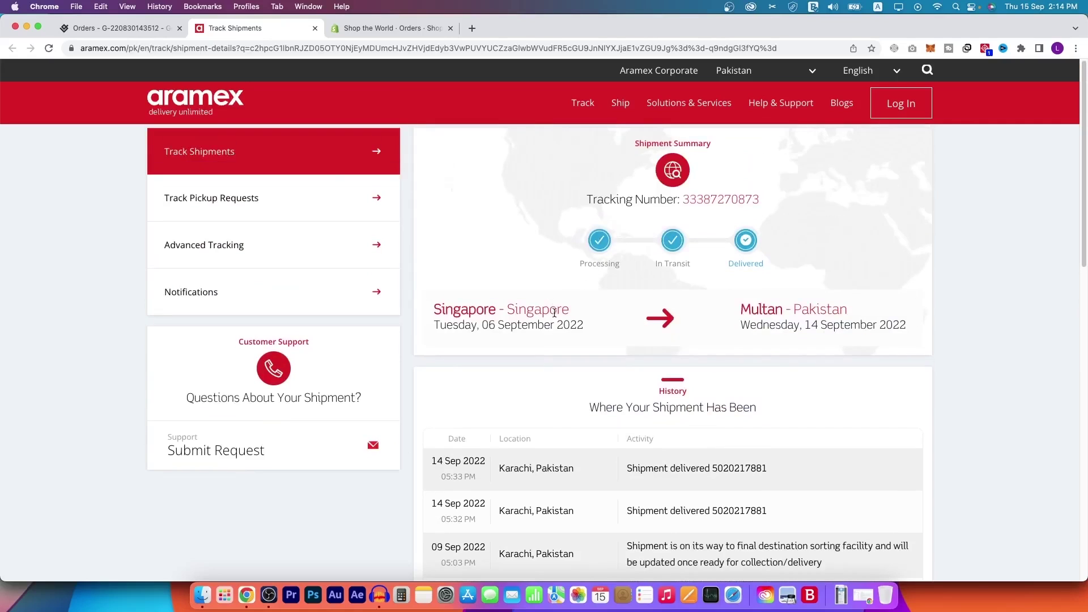
Check the shipped Gelato order against its Aramex delivery status, ending on the Gelato order page.
{"action": "left_click", "coordinate": [127, 29]}
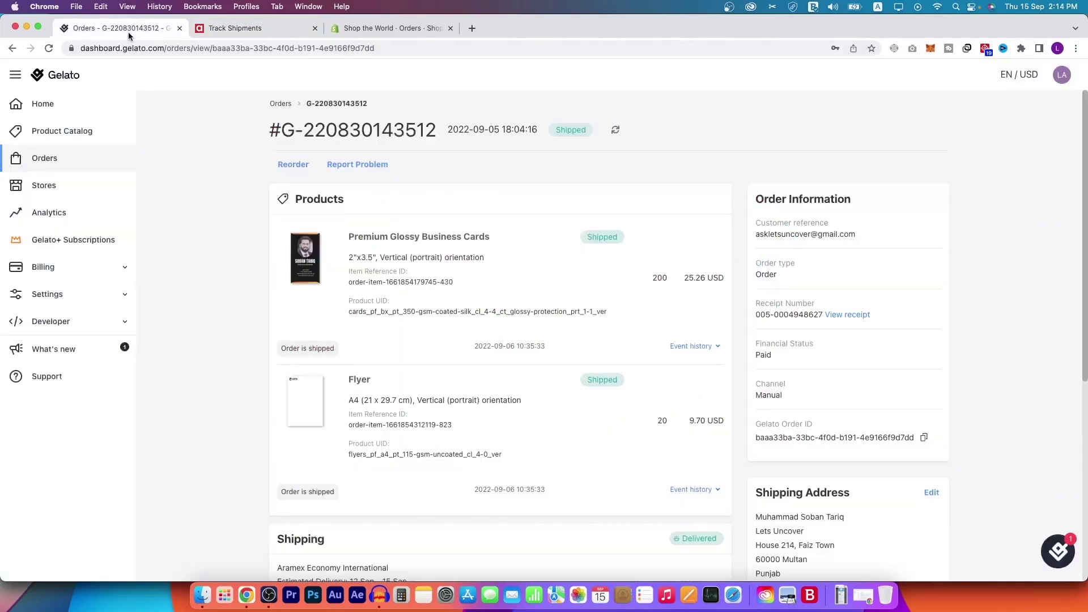
{"action": "left_click", "coordinate": [263, 29]}
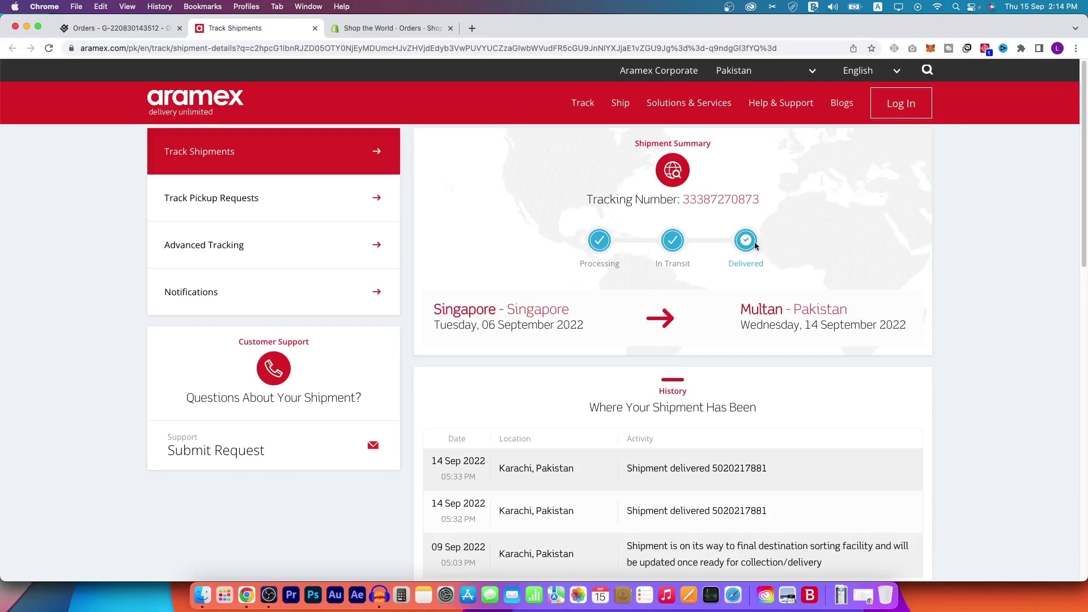
{"action": "left_click", "coordinate": [127, 28]}
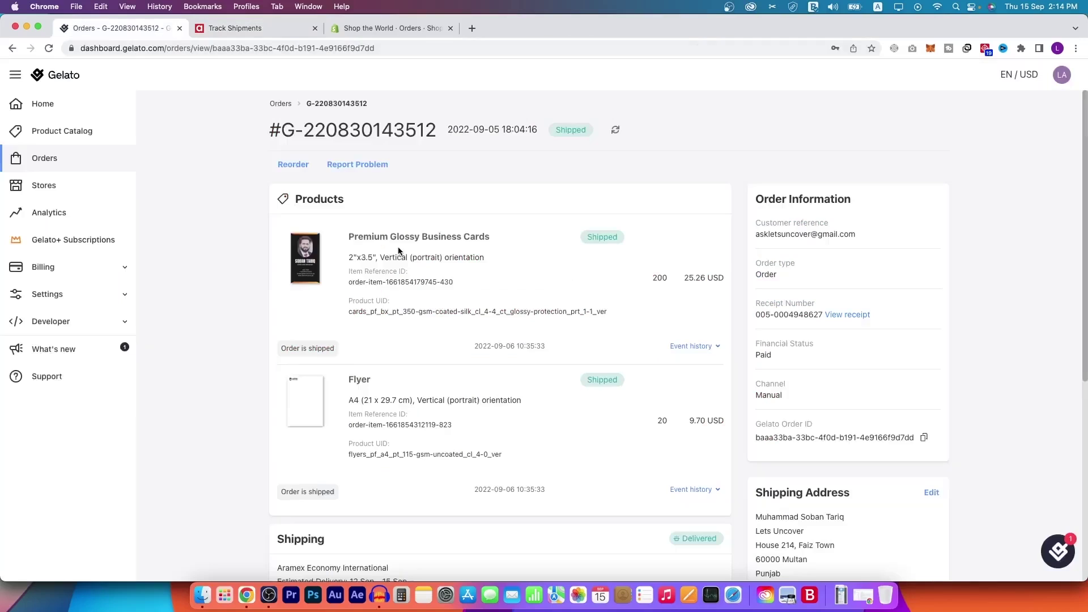